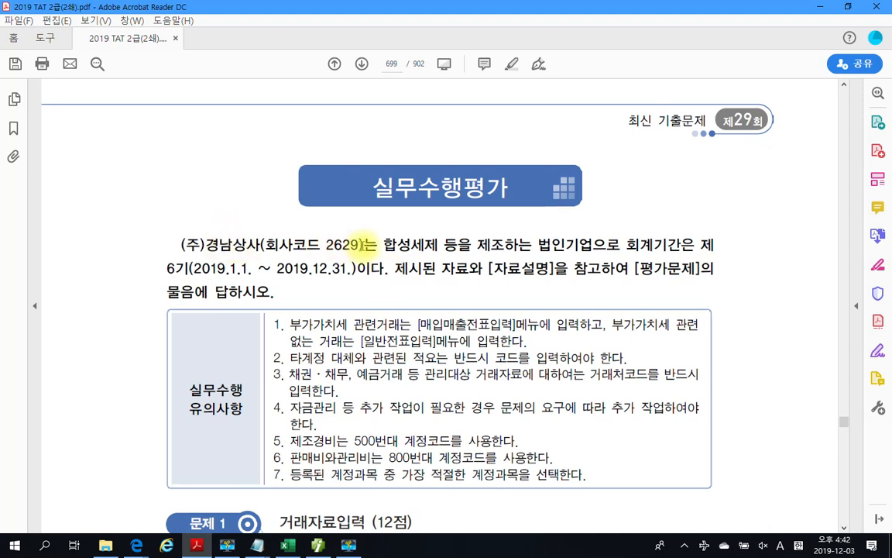
Highlight the phrase "합성세제 등을 제조하는 법인기업으로" in the 실무수행평가 introduction.
{"action": "left_click_drag", "start_coordinate": [385, 244], "coordinate": [619, 245]}
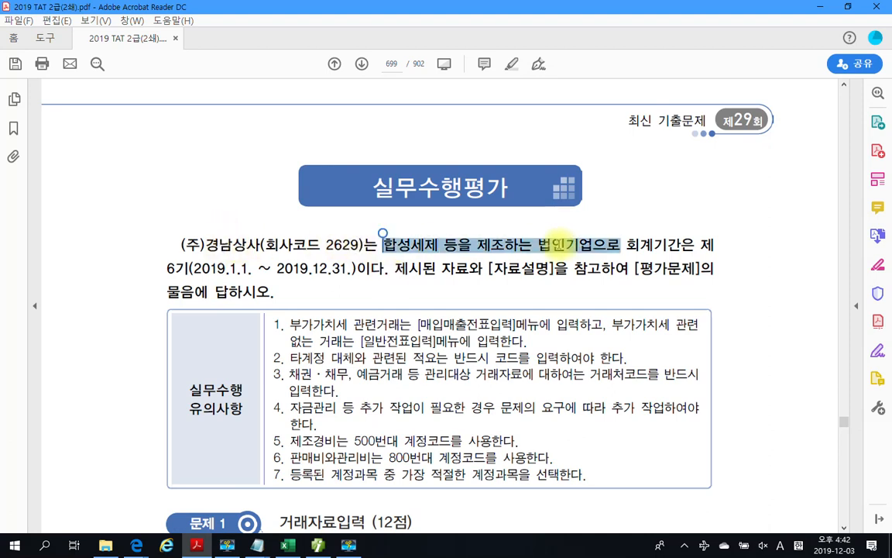
{"action": "right_click", "coordinate": [562, 255]}
{"action": "left_click", "coordinate": [588, 275]}
Highlight the transaction date "3월 15일" in the 자료설명 of the 약속어음 question.
{"action": "scroll", "coordinate": [588, 275], "scroll_direction": "down", "scroll_amount": 10}
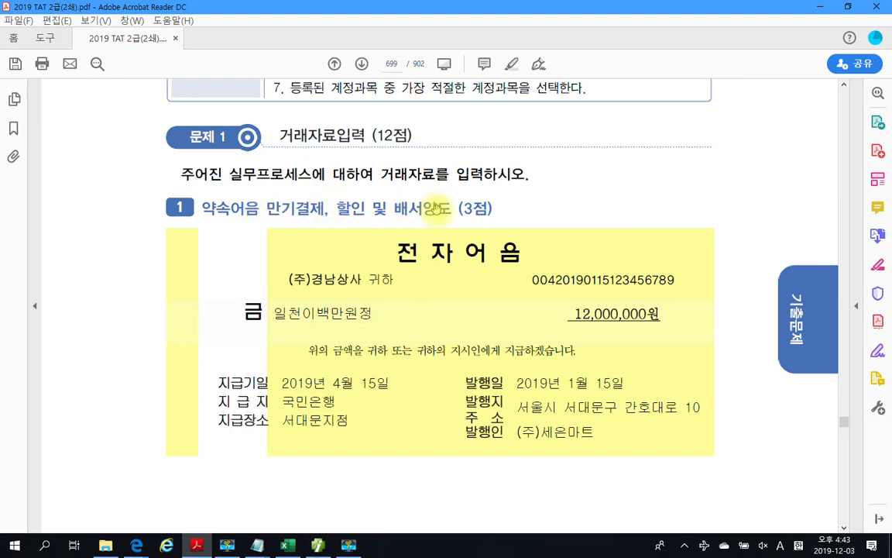
{"action": "scroll", "coordinate": [435, 224], "scroll_direction": "down", "scroll_amount": 5}
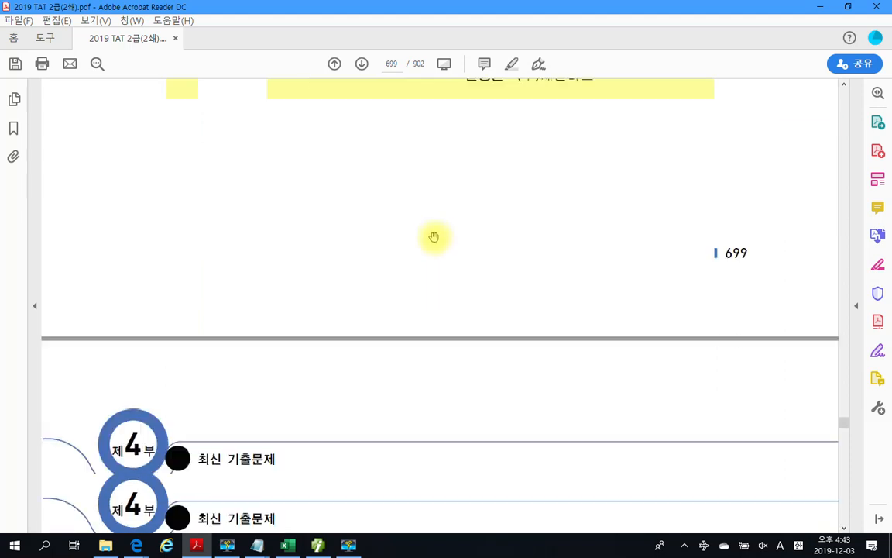
{"action": "scroll", "coordinate": [433, 237], "scroll_direction": "down", "scroll_amount": 5}
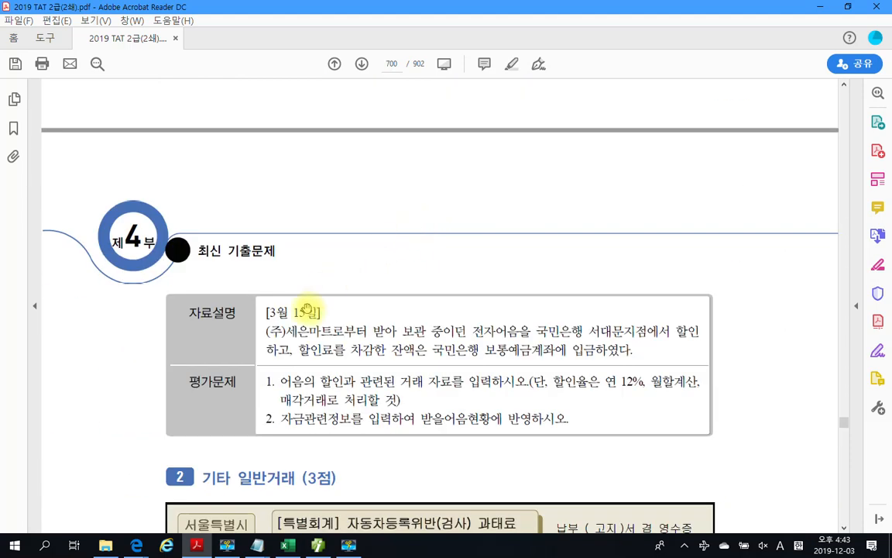
{"action": "left_click_drag", "start_coordinate": [331, 314], "coordinate": [269, 312]}
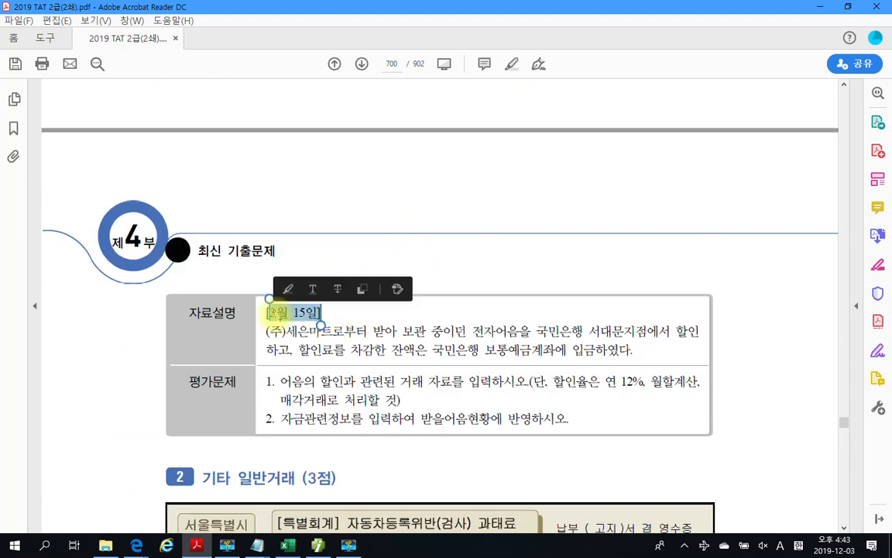
{"action": "right_click", "coordinate": [288, 315]}
{"action": "left_click", "coordinate": [319, 347]}
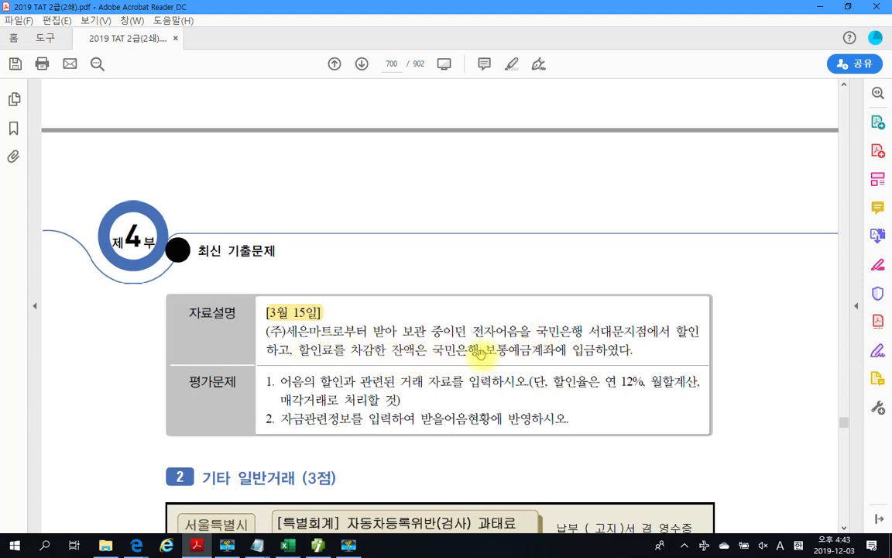
Highlight 보통예금 and 전자어음 in the 자료설명 of the 약속어음 question.
{"action": "left_click_drag", "start_coordinate": [486, 350], "coordinate": [532, 350]}
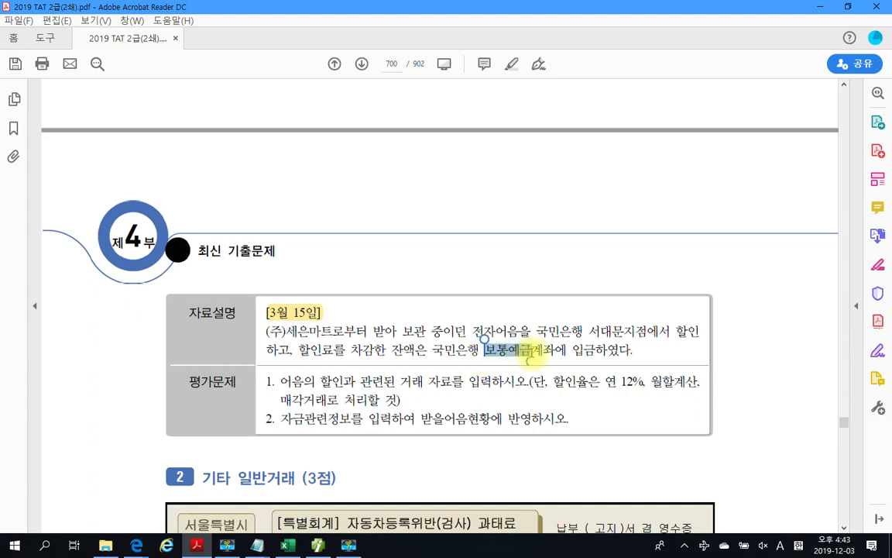
{"action": "right_click", "coordinate": [517, 353]}
{"action": "left_click", "coordinate": [542, 389]}
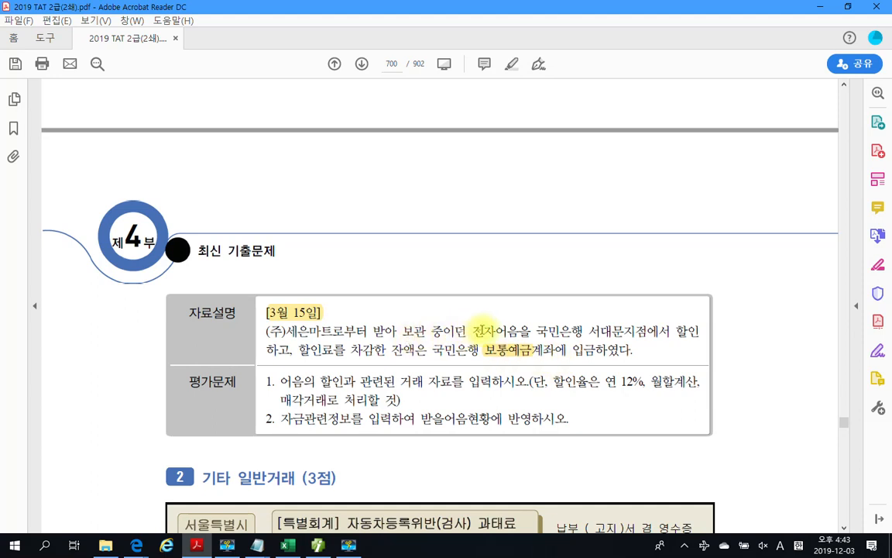
{"action": "left_click_drag", "start_coordinate": [473, 331], "coordinate": [516, 331]}
{"action": "right_click", "coordinate": [516, 333]}
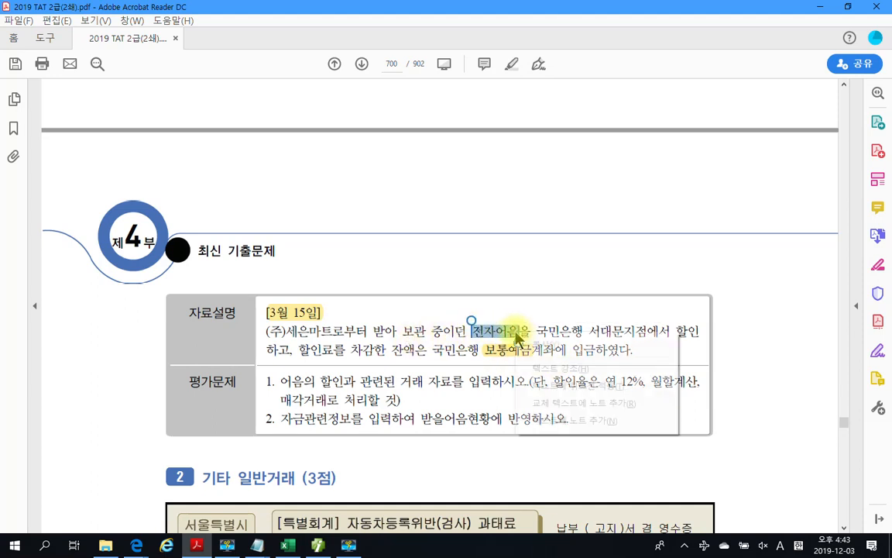
{"action": "left_click", "coordinate": [553, 371]}
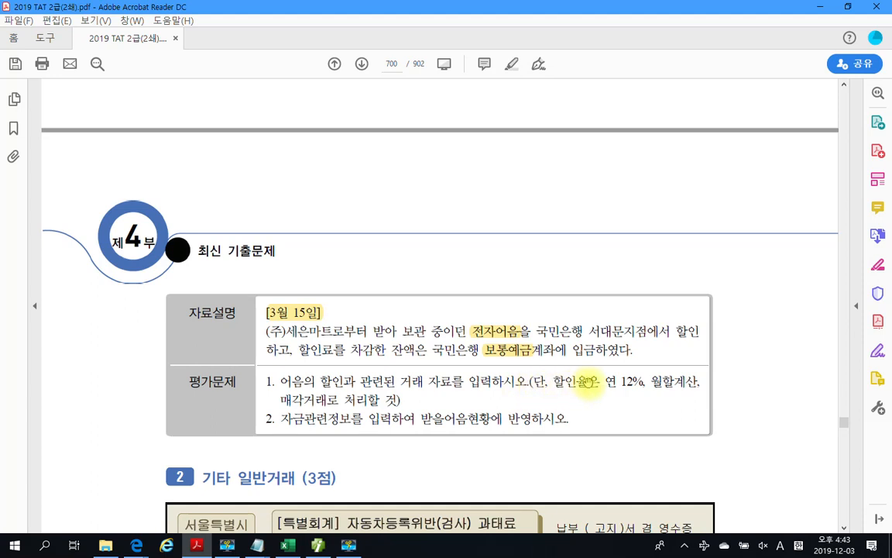
Highlight the discount terms "연 12%" and "월할계산" in the 평가문제.
{"action": "left_click_drag", "start_coordinate": [602, 381], "coordinate": [644, 381]}
{"action": "right_click", "coordinate": [636, 381]}
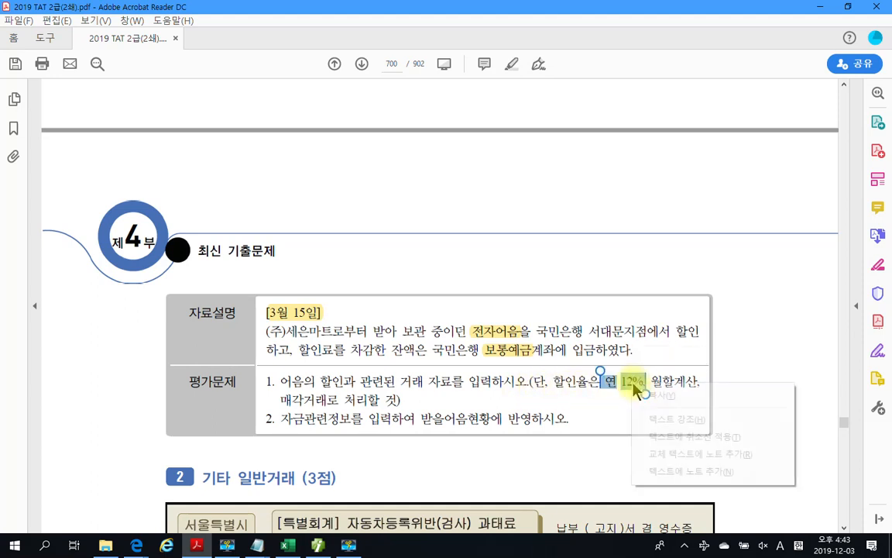
{"action": "left_click", "coordinate": [645, 418]}
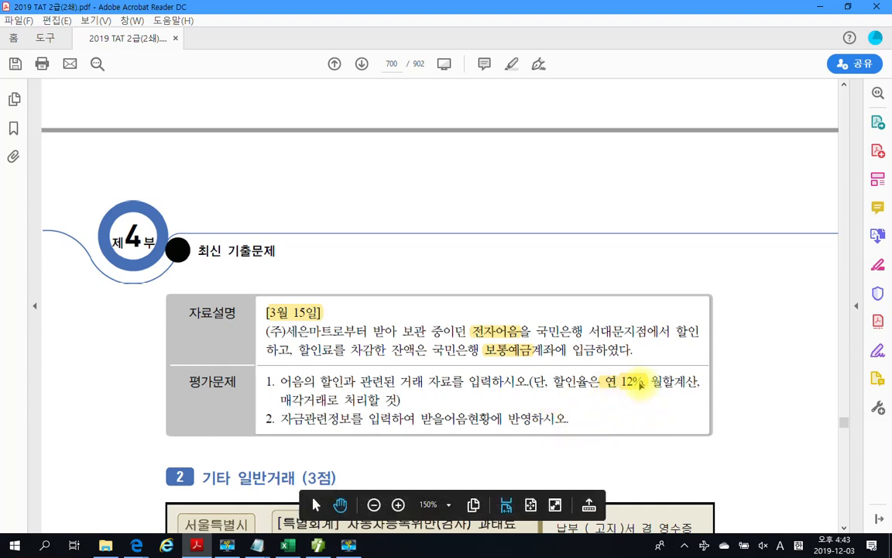
{"action": "left_click_drag", "start_coordinate": [651, 381], "coordinate": [680, 384]}
{"action": "right_click", "coordinate": [679, 385]}
{"action": "left_click", "coordinate": [711, 419]}
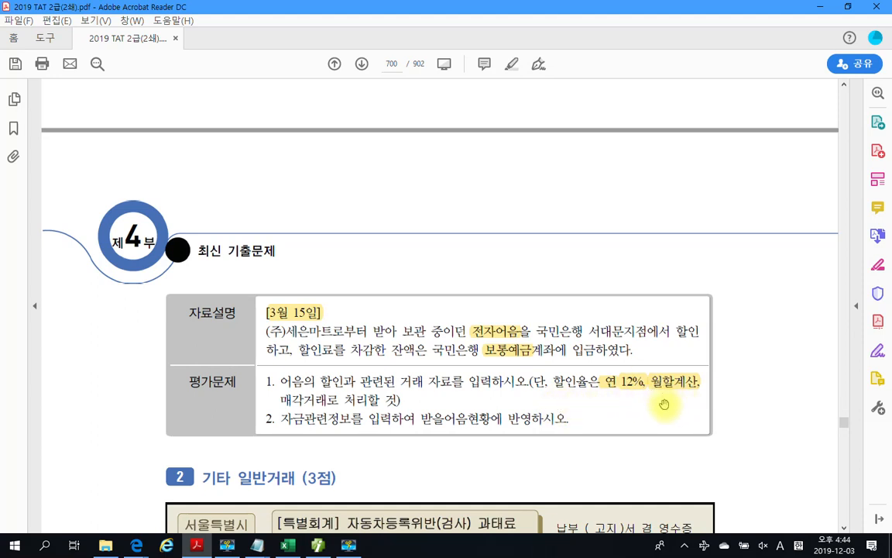
Draw a box around the due date 2019년 4월 15일 on the 전자어음.
{"action": "scroll", "coordinate": [674, 398], "scroll_direction": "up", "scroll_amount": 8}
{"action": "scroll", "coordinate": [665, 408], "scroll_direction": "up", "scroll_amount": 3}
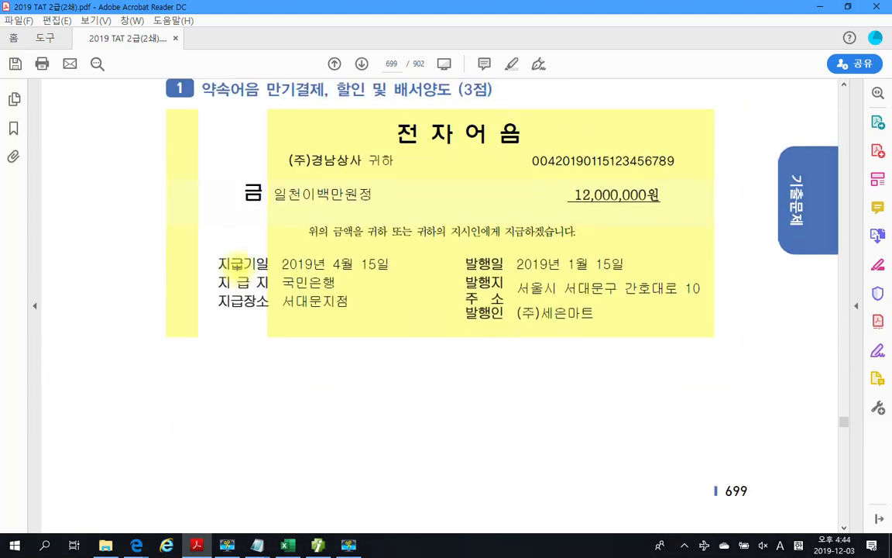
{"action": "left_click_drag", "start_coordinate": [267, 252], "coordinate": [413, 275]}
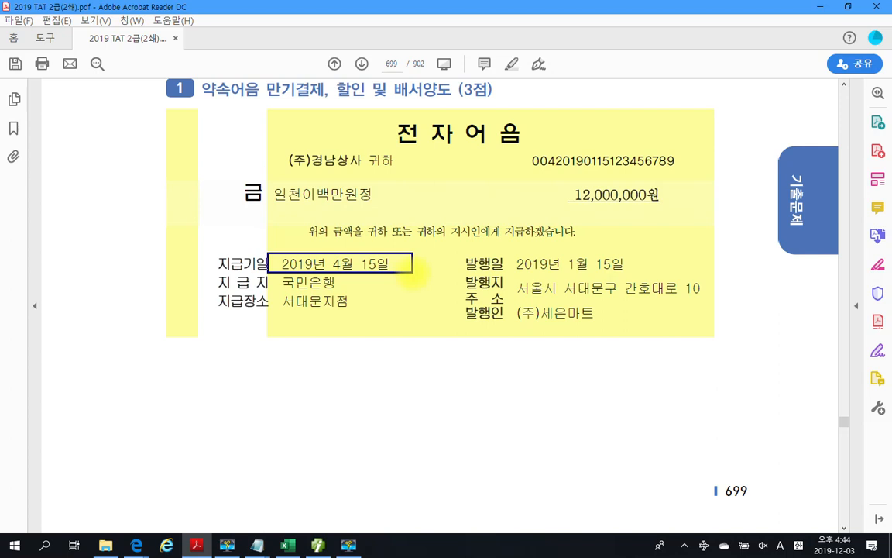
{"action": "left_click_drag", "start_coordinate": [413, 273], "coordinate": [413, 274]}
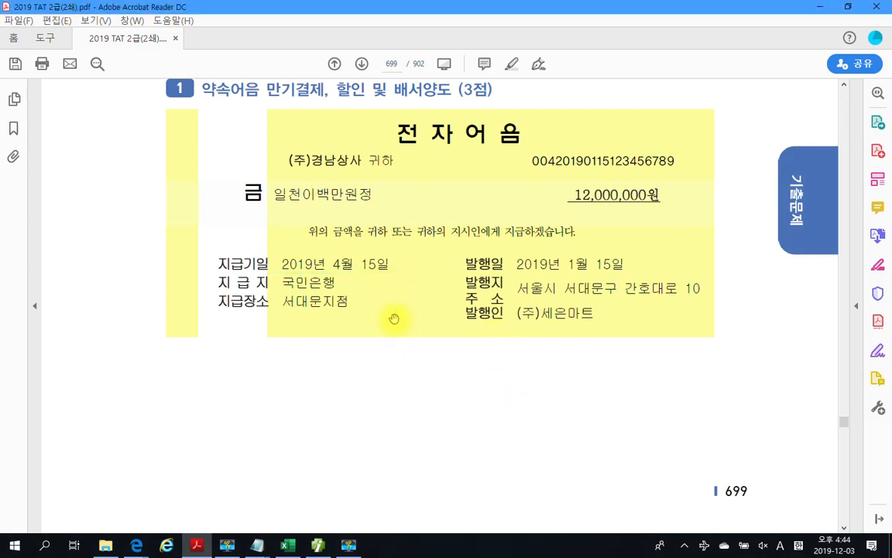
Box the transaction date 3월 15일 and underline "할인율은" in the question table.
{"action": "scroll", "coordinate": [395, 319], "scroll_direction": "down", "scroll_amount": 10}
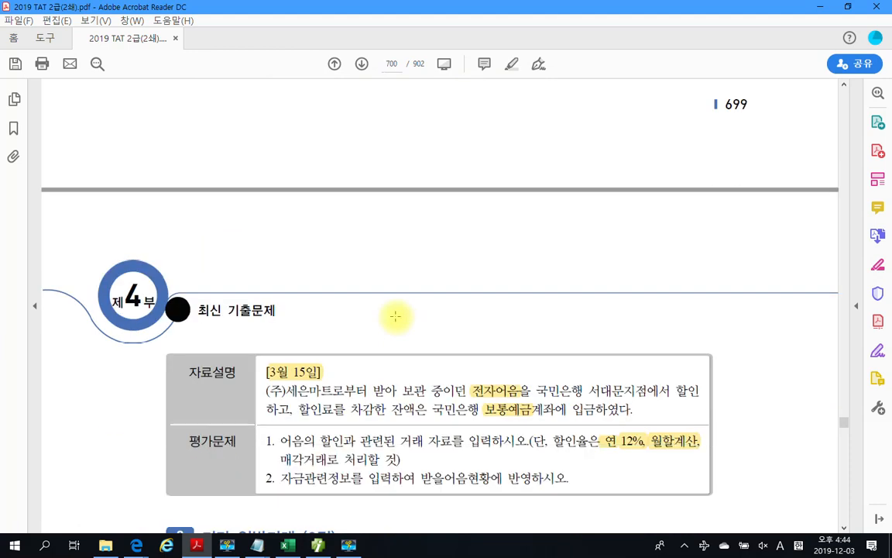
{"action": "left_click_drag", "start_coordinate": [265, 362], "coordinate": [330, 379]}
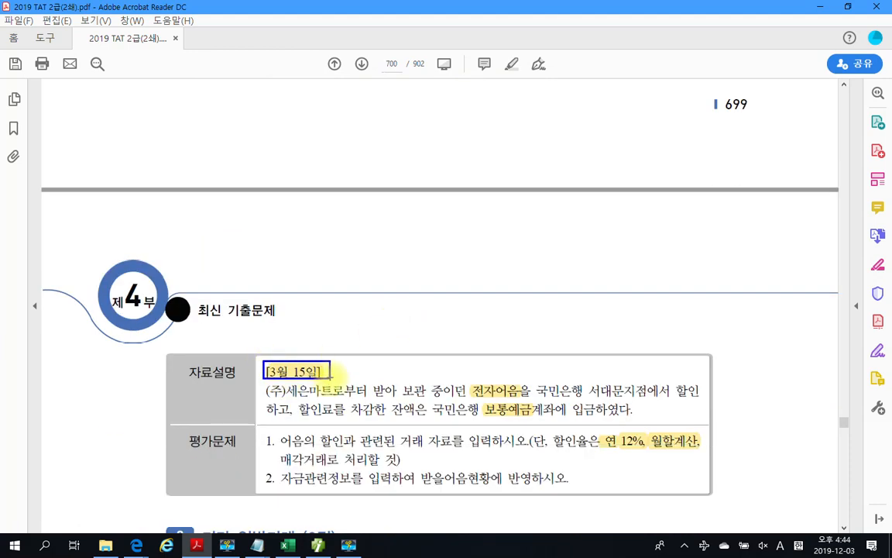
{"action": "left_click_drag", "start_coordinate": [330, 379], "coordinate": [332, 376]}
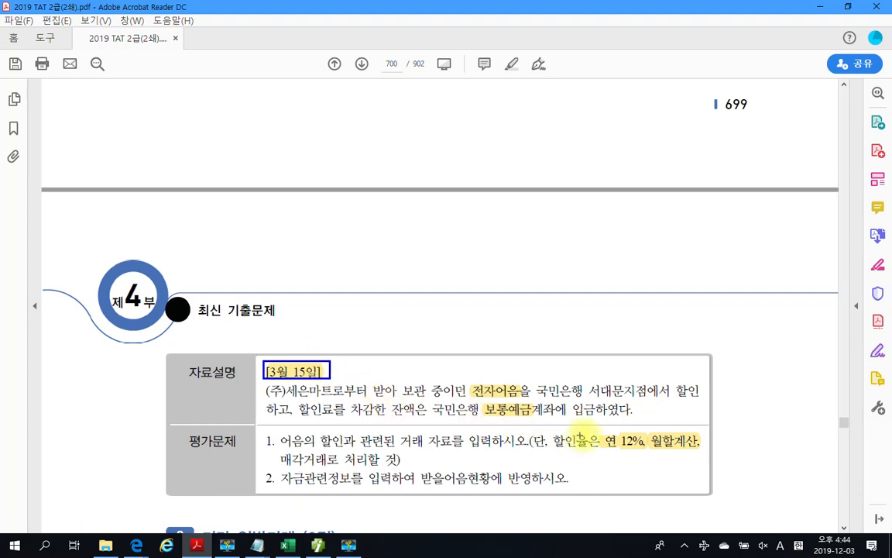
{"action": "left_click_drag", "start_coordinate": [550, 454], "coordinate": [600, 453]}
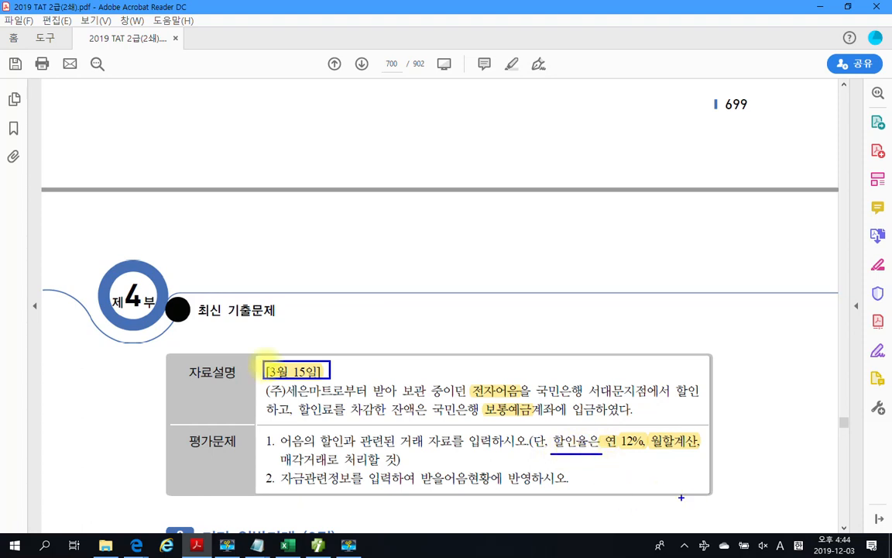
Handwrite the discount calculation 12,000,000 × 12% × 1/12 in the blank space below the 전자어음.
{"action": "scroll", "coordinate": [308, 387], "scroll_direction": "up", "scroll_amount": 5}
{"action": "scroll", "coordinate": [308, 387], "scroll_direction": "up", "scroll_amount": 3}
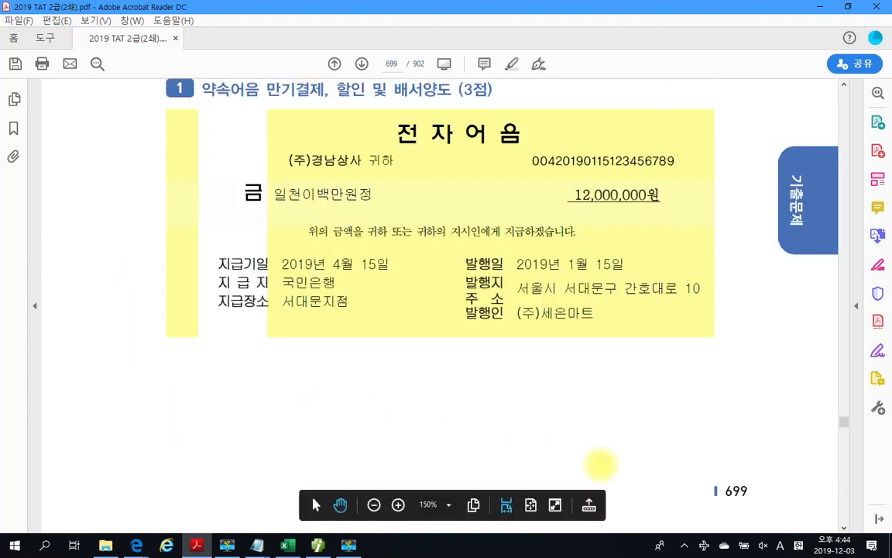
{"action": "mouse_move", "coordinate": [236, 369]}
{"action": "left_mouse_down"}
{"action": "mouse_move", "coordinate": [219, 398]}
{"action": "mouse_move", "coordinate": [345, 369]}
{"action": "mouse_move", "coordinate": [354, 406]}
{"action": "mouse_move", "coordinate": [391, 370]}
{"action": "mouse_move", "coordinate": [408, 370]}
{"action": "mouse_move", "coordinate": [409, 383]}
{"action": "left_mouse_up"}
{"action": "mouse_move", "coordinate": [456, 365]}
{"action": "left_mouse_down"}
{"action": "mouse_move", "coordinate": [439, 391]}
{"action": "mouse_move", "coordinate": [453, 390]}
{"action": "left_mouse_up"}
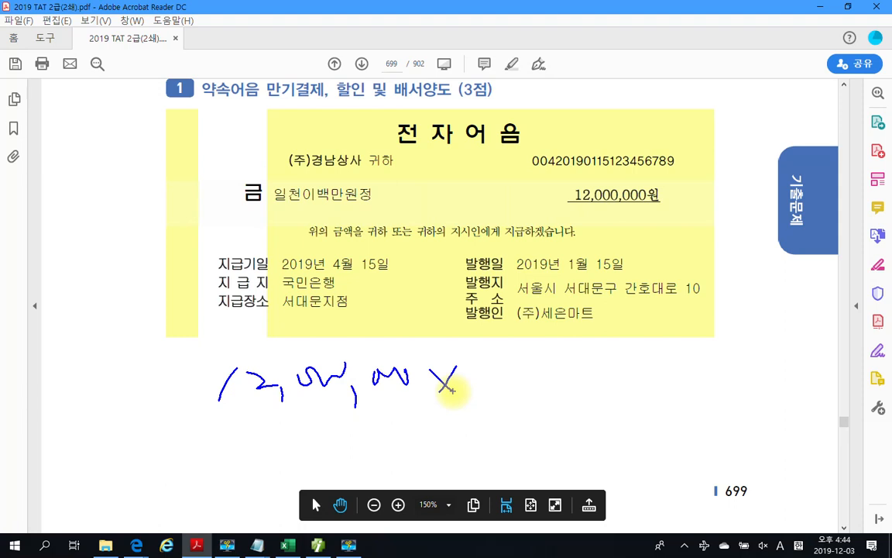
{"action": "mouse_move", "coordinate": [486, 370]}
{"action": "left_mouse_down"}
{"action": "mouse_move", "coordinate": [474, 410]}
{"action": "mouse_move", "coordinate": [527, 404]}
{"action": "left_mouse_up"}
{"action": "left_click", "coordinate": [549, 361]}
{"action": "left_click_drag", "start_coordinate": [575, 357], "coordinate": [551, 404]}
{"action": "left_click_drag", "start_coordinate": [584, 388], "coordinate": [579, 401]}
{"action": "left_click_drag", "start_coordinate": [552, 357], "coordinate": [549, 368]}
{"action": "left_click_drag", "start_coordinate": [617, 367], "coordinate": [632, 387]}
{"action": "left_click_drag", "start_coordinate": [649, 360], "coordinate": [629, 400]}
{"action": "left_click_drag", "start_coordinate": [679, 360], "coordinate": [676, 401]}
{"action": "left_click_drag", "start_coordinate": [743, 339], "coordinate": [703, 425]}
{"action": "mouse_move", "coordinate": [741, 380]}
{"action": "left_mouse_down"}
{"action": "mouse_move", "coordinate": [742, 415]}
{"action": "mouse_move", "coordinate": [786, 413]}
{"action": "left_mouse_up"}
Handwrite the result = 120,000 below the calculation, box it, and clear the annotations.
{"action": "mouse_move", "coordinate": [494, 445]}
{"action": "left_mouse_down"}
{"action": "mouse_move", "coordinate": [537, 446]}
{"action": "mouse_move", "coordinate": [534, 471]}
{"action": "left_mouse_up"}
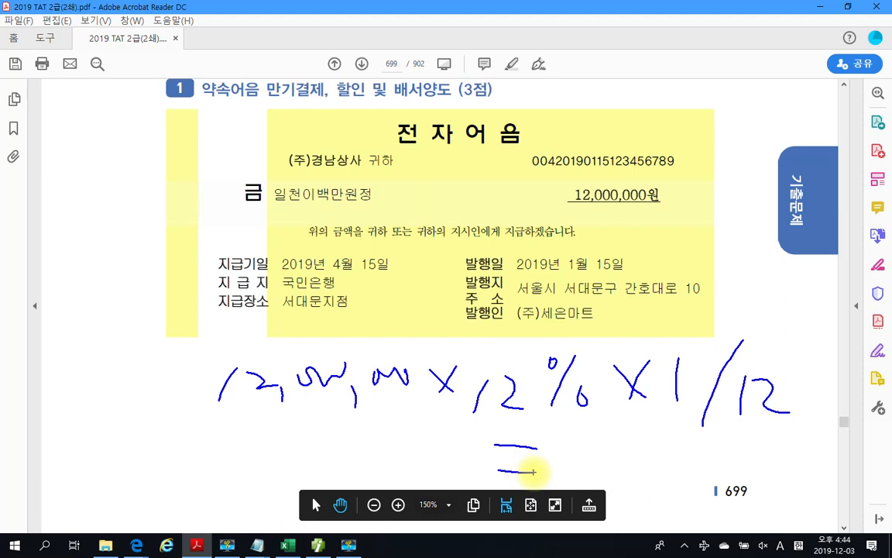
{"action": "mouse_move", "coordinate": [588, 424]}
{"action": "left_mouse_down"}
{"action": "mouse_move", "coordinate": [575, 470]}
{"action": "mouse_move", "coordinate": [640, 464]}
{"action": "mouse_move", "coordinate": [676, 441]}
{"action": "mouse_move", "coordinate": [683, 480]}
{"action": "left_mouse_up"}
{"action": "left_click_drag", "start_coordinate": [707, 442], "coordinate": [764, 438]}
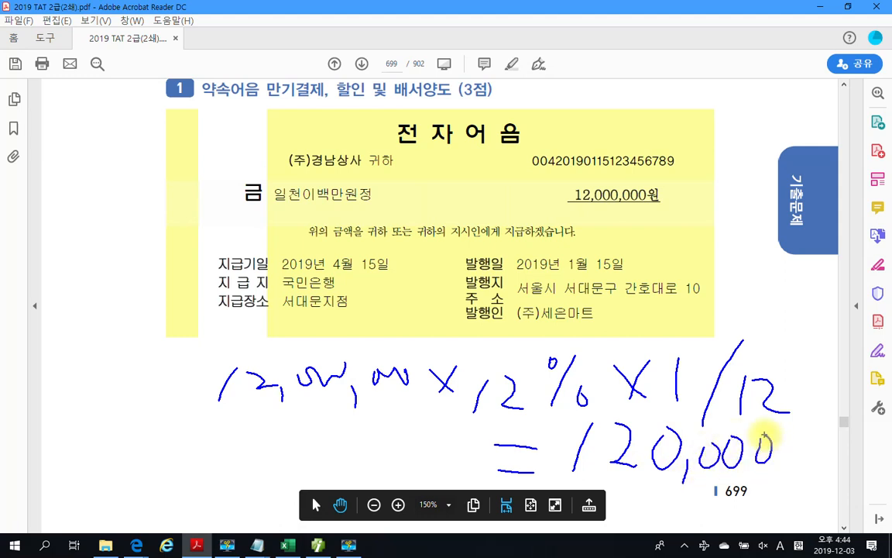
{"action": "mouse_move", "coordinate": [556, 417]}
{"action": "left_mouse_down"}
{"action": "mouse_move", "coordinate": [591, 491]}
{"action": "mouse_move", "coordinate": [802, 493]}
{"action": "mouse_move", "coordinate": [774, 417]}
{"action": "mouse_move", "coordinate": [546, 414]}
{"action": "left_mouse_up"}
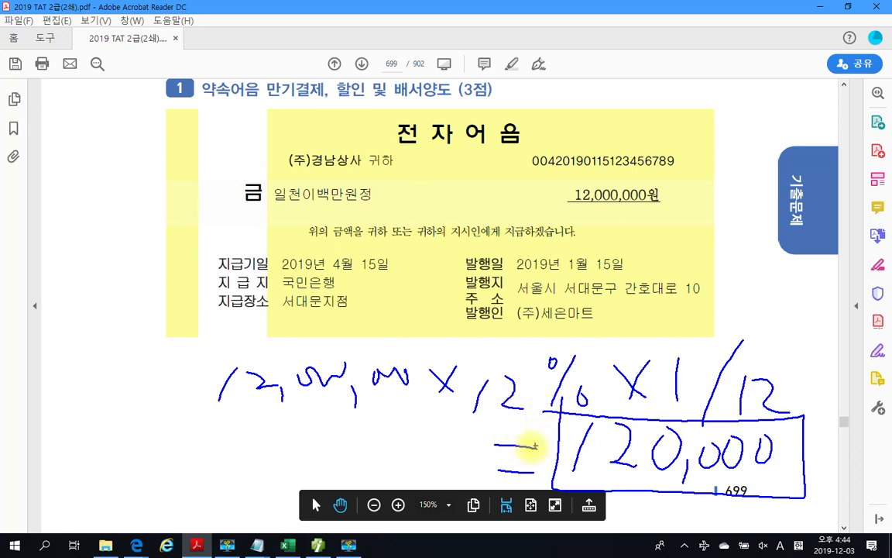
{"action": "key", "text": "Escape"}
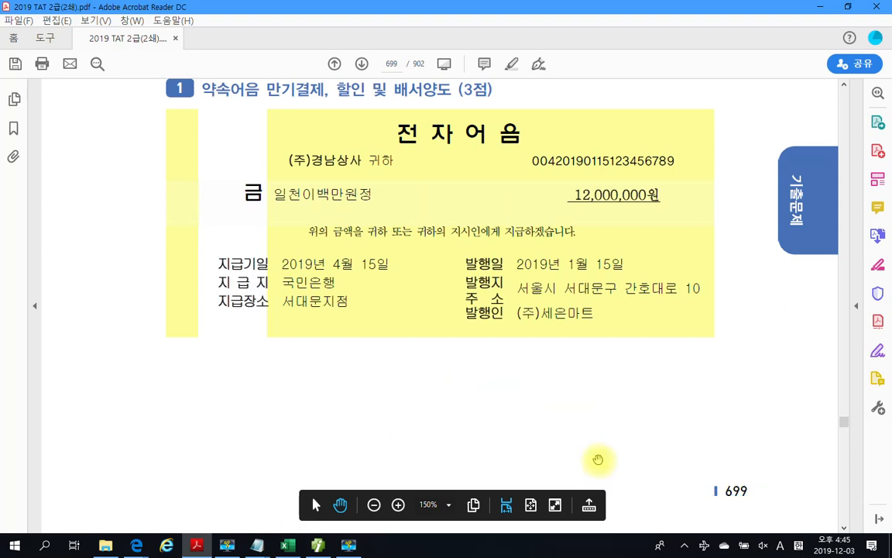
Switch to 더존 iPlus 교육용, open 일반전표입력, and set the voucher date to March 15.
{"action": "scroll", "coordinate": [597, 513], "scroll_direction": "down", "scroll_amount": 6}
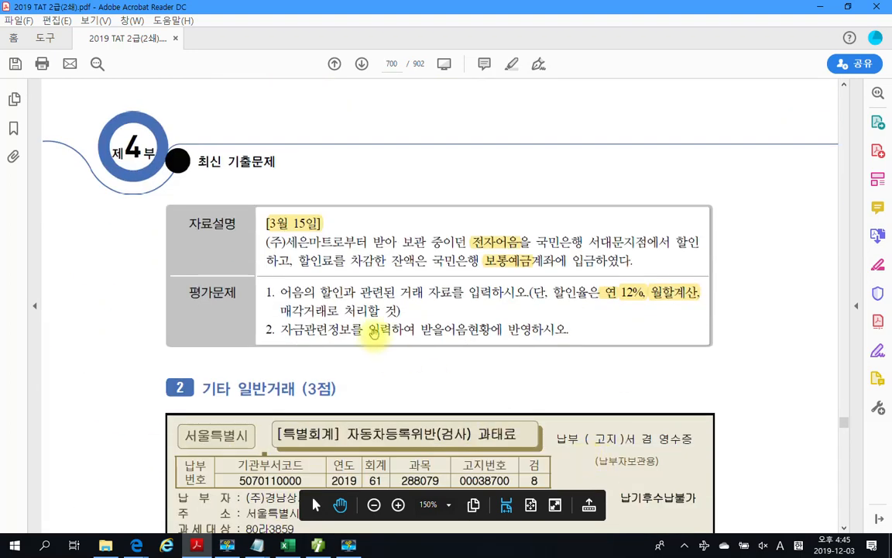
{"action": "mouse_move", "coordinate": [322, 546]}
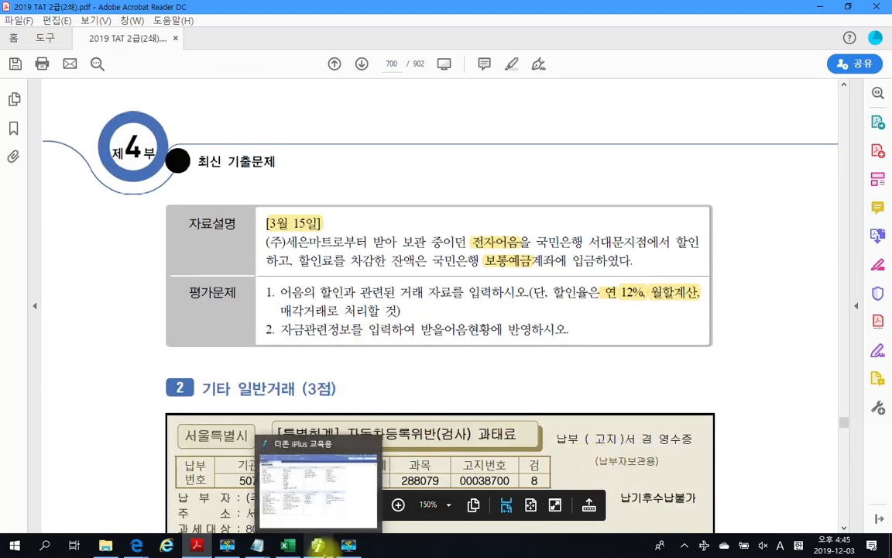
{"action": "left_click", "coordinate": [322, 548]}
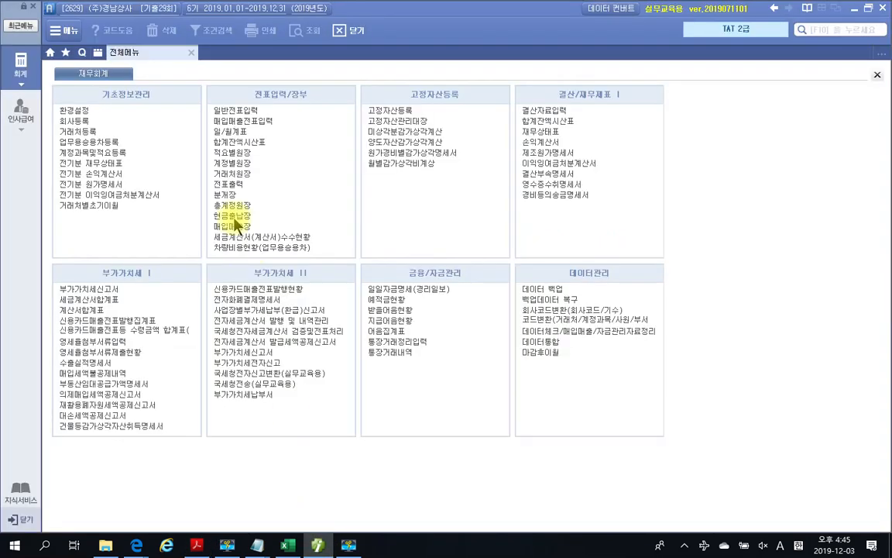
{"action": "left_click", "coordinate": [234, 109]}
{"action": "type", "text": "3"}
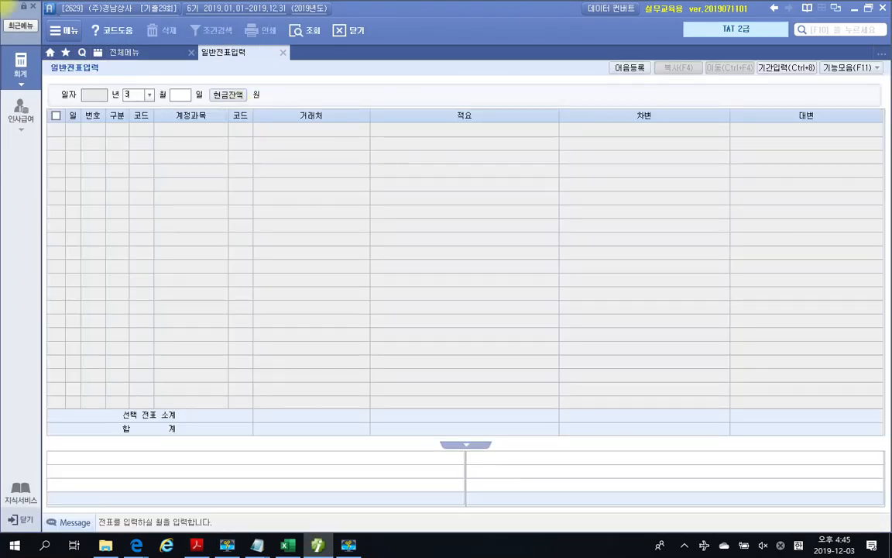
{"action": "key", "text": "Return"}
{"action": "type", "text": "15"}
{"action": "key", "text": "Return"}
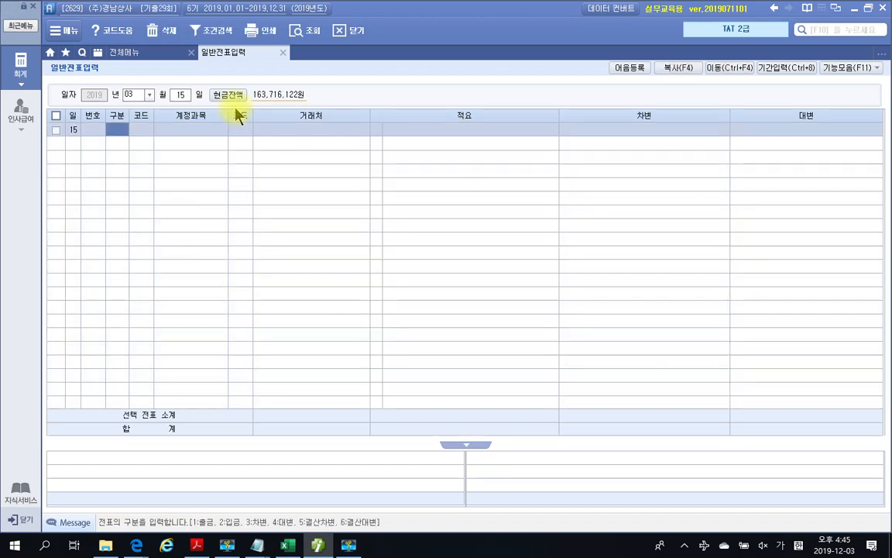
Enter a 대변 line for account 110 받을어음 with 거래처 (주)세은마트 and amount 12,000,000.
{"action": "type", "text": "4"}
{"action": "key", "text": "Return"}
{"action": "type", "text": "110"}
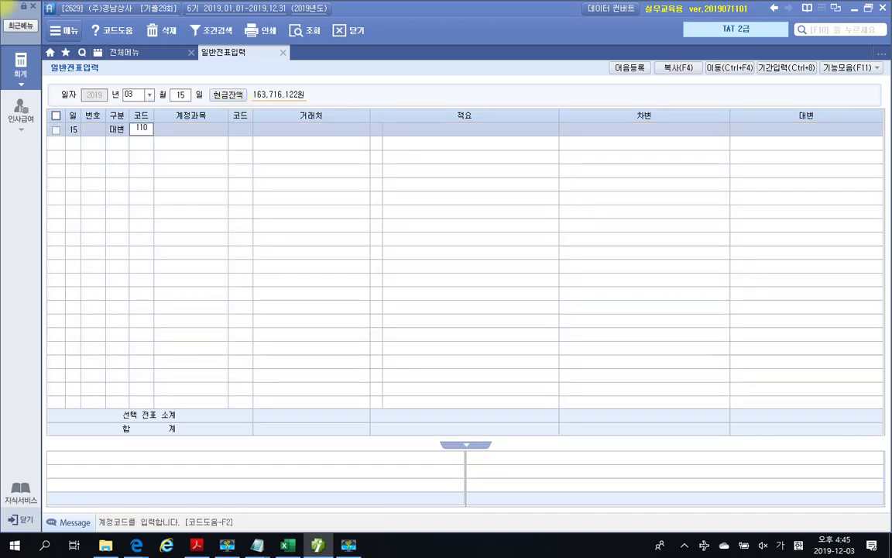
{"action": "key", "text": "Return"}
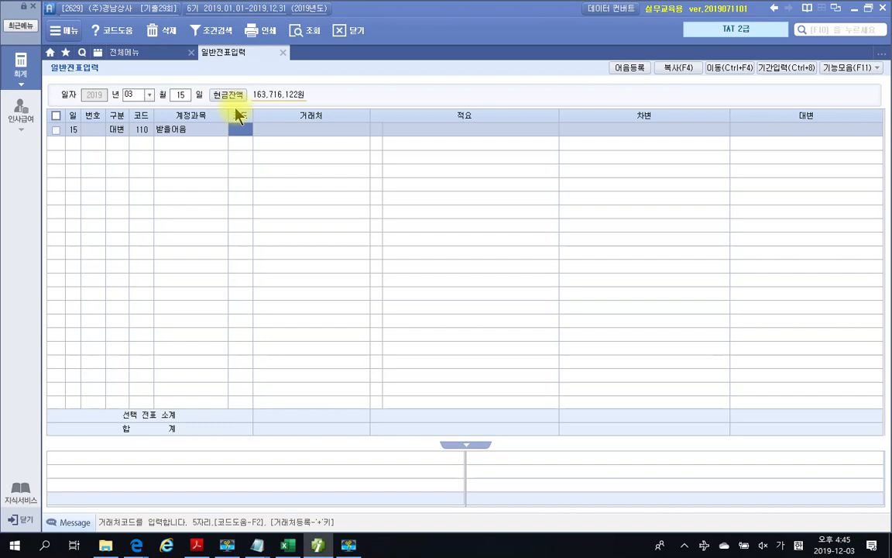
{"action": "type", "text": "세"}
{"action": "key", "text": "Return"}
{"action": "key", "text": "Return"}
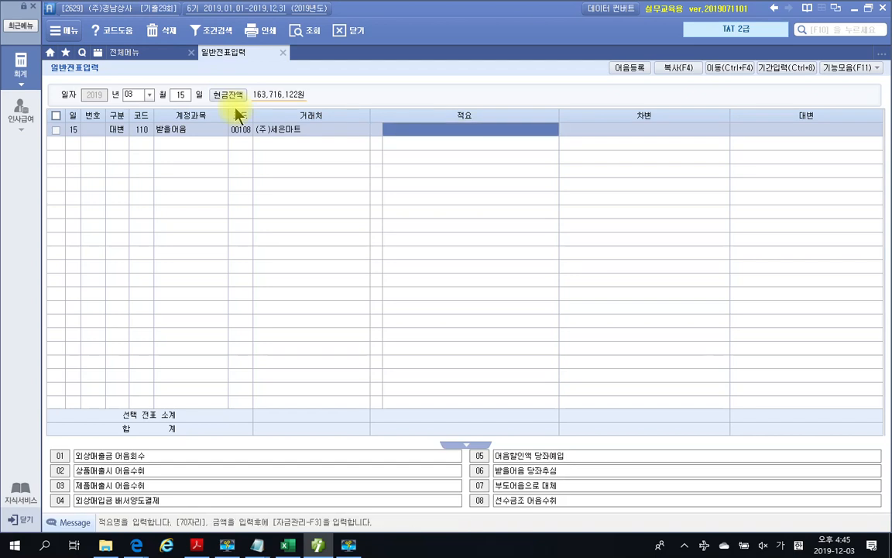
{"action": "key", "text": "Return"}
{"action": "type", "text": "12000000"}
{"action": "key", "text": "Return"}
Enter a 차변 line for account 103 보통예금 with 거래처 98001 국민은행 and amount 11,880,000.
{"action": "type", "text": "3"}
{"action": "key", "text": "Return"}
{"action": "type", "text": "103"}
{"action": "key", "text": "Return"}
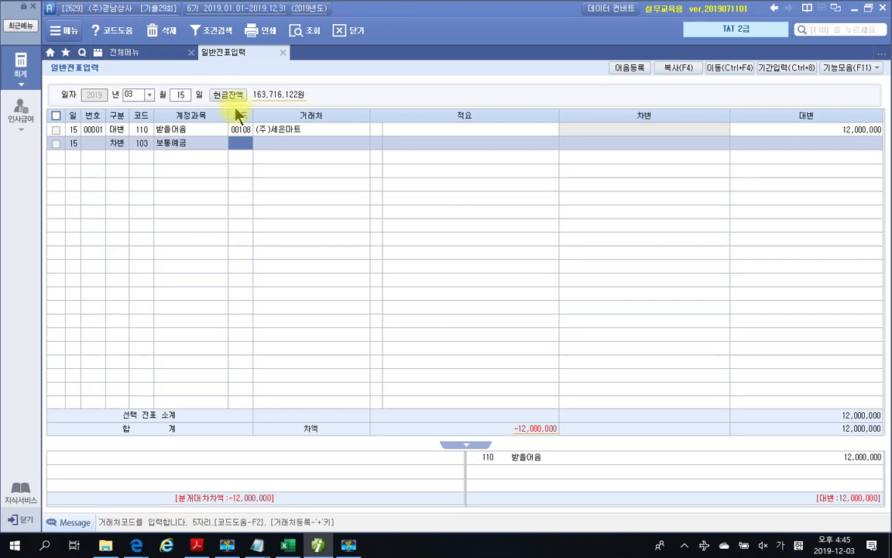
{"action": "type", "text": "국민"}
{"action": "key", "text": "Return"}
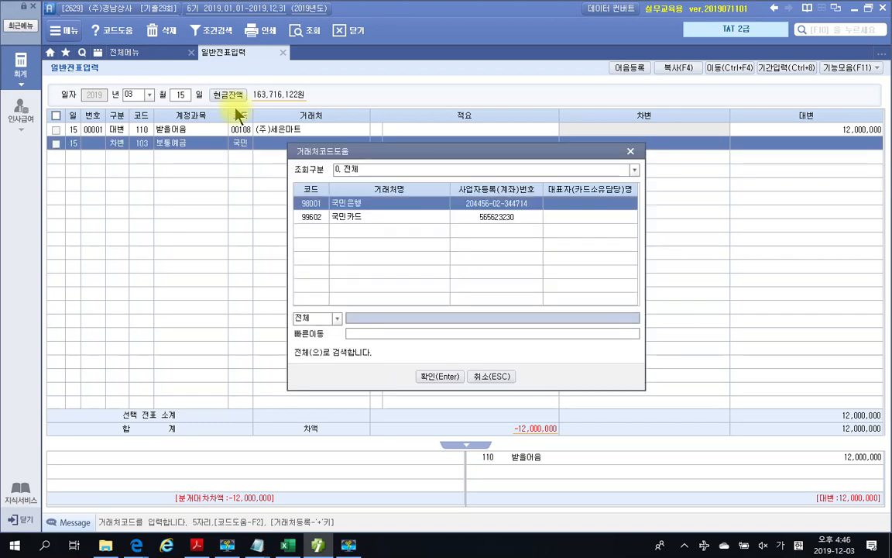
{"action": "key", "text": "Return"}
{"action": "key", "text": "Return"}
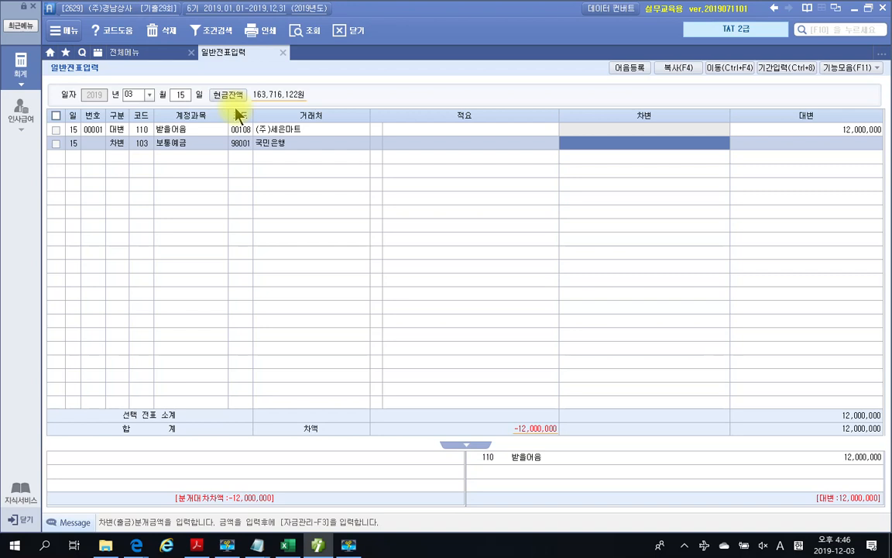
{"action": "type", "text": "1"}
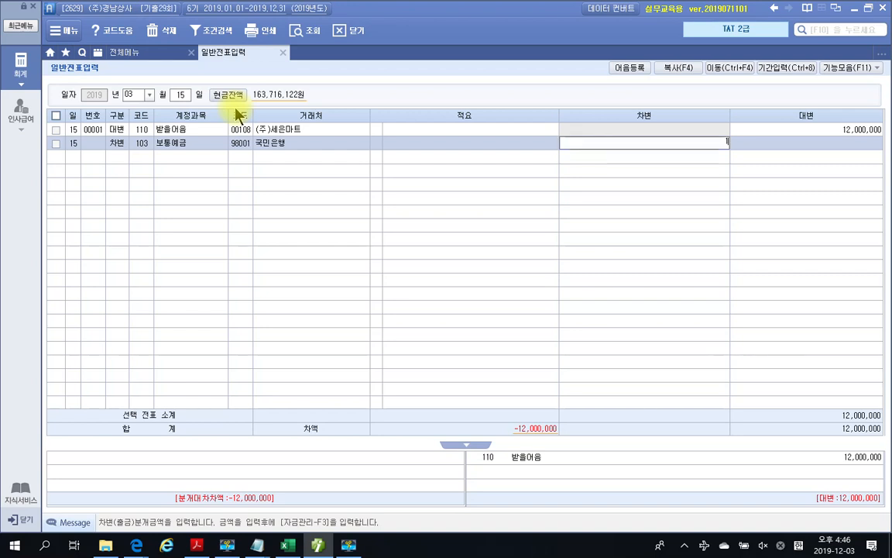
{"action": "type", "text": "2880"}
{"action": "type", "text": "000"}
{"action": "key", "text": "Return"}
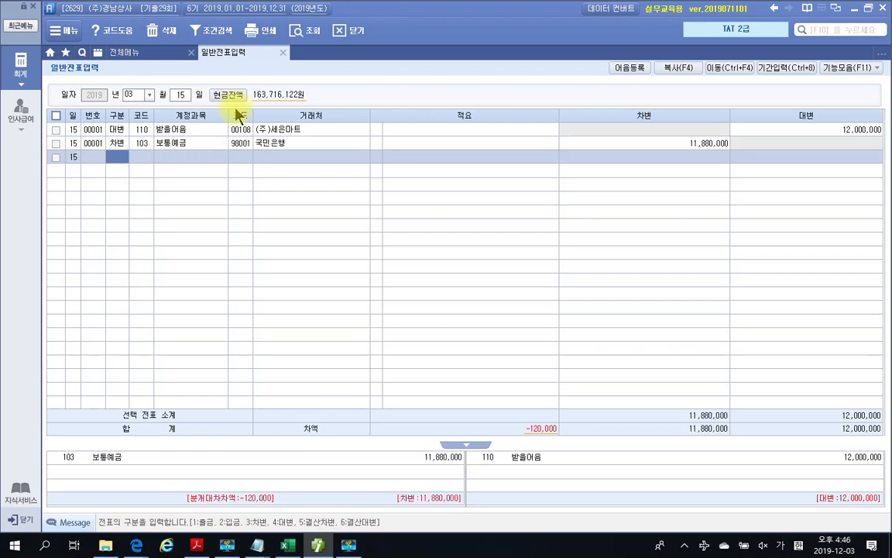
Start another 차변 line and assign account 936 매출채권처분손실 from the accounts matching 매출.
{"action": "type", "text": "3"}
{"action": "key", "text": "Return"}
{"action": "type", "text": "매출"}
{"action": "key", "text": "Return"}
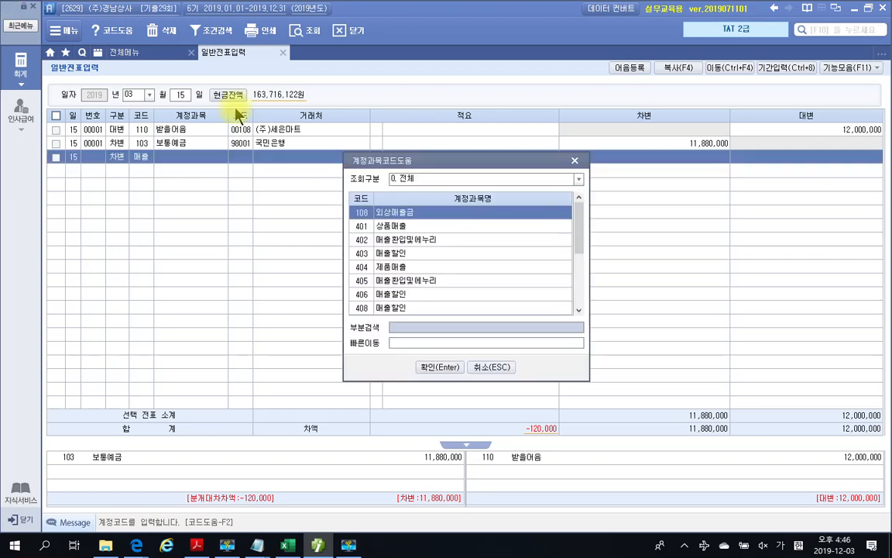
{"action": "key", "text": "Down"}
{"action": "key", "text": "Down"}
{"action": "key", "text": "Down"}
{"action": "key", "text": "Down"}
{"action": "key", "text": "Down"}
{"action": "key", "text": "Down"}
{"action": "key", "text": "Down"}
{"action": "key", "text": "Down"}
{"action": "key", "text": "Down"}
{"action": "key", "text": "Down"}
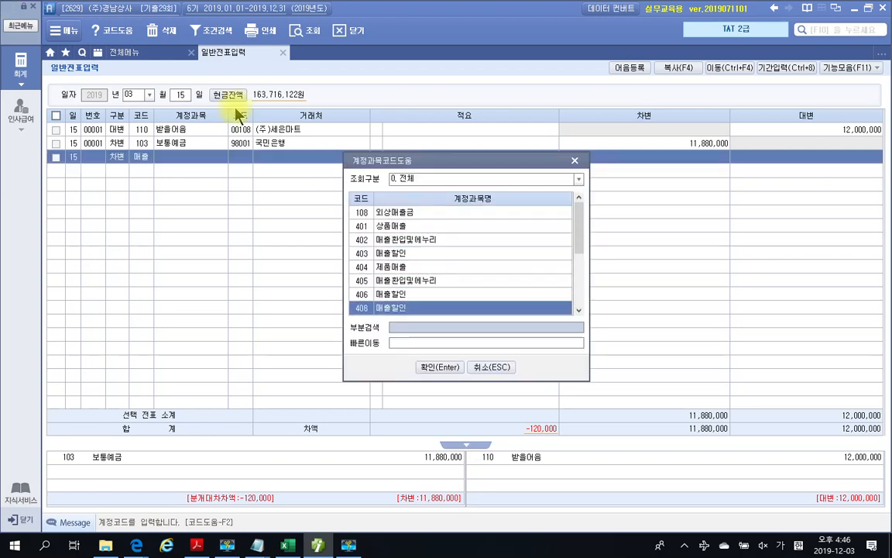
{"action": "key", "text": "Down"}
{"action": "key", "text": "Down"}
{"action": "key", "text": "Down"}
{"action": "key", "text": "Down"}
{"action": "key", "text": "Down"}
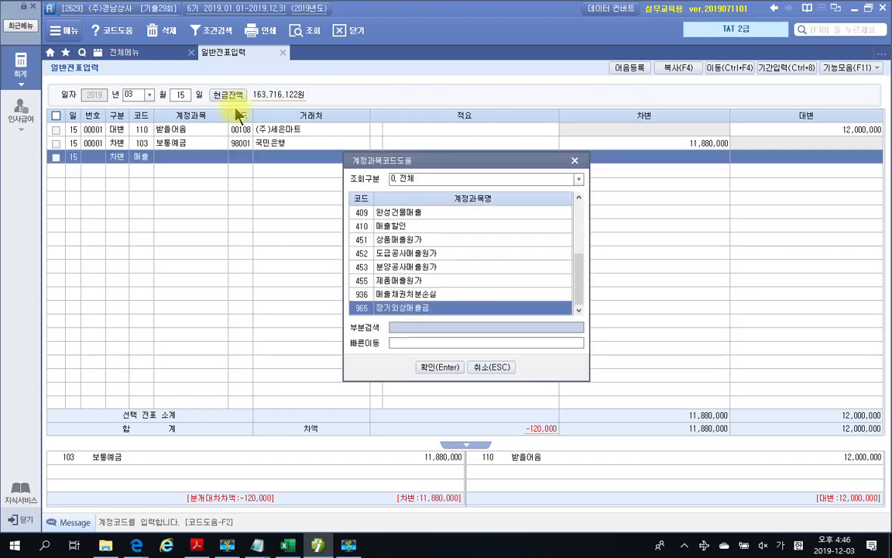
{"action": "key", "text": "Up"}
{"action": "key", "text": "Return"}
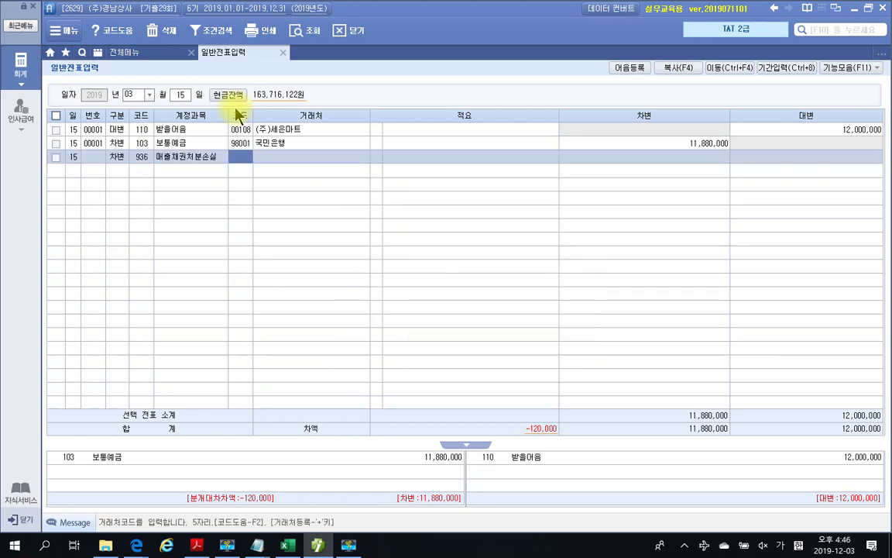
Leave the 매출채권처분손실 line's 거래처 and 적요 blank and enter 120,000 as its 차변 amount.
{"action": "key", "text": "Return"}
{"action": "key", "text": "Return"}
{"action": "key", "text": "Return"}
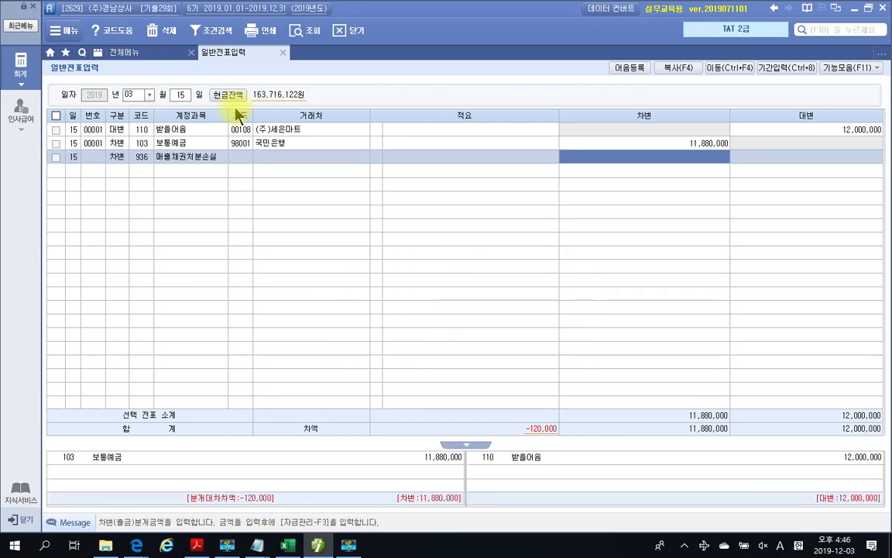
{"action": "type", "text": "1200000"}
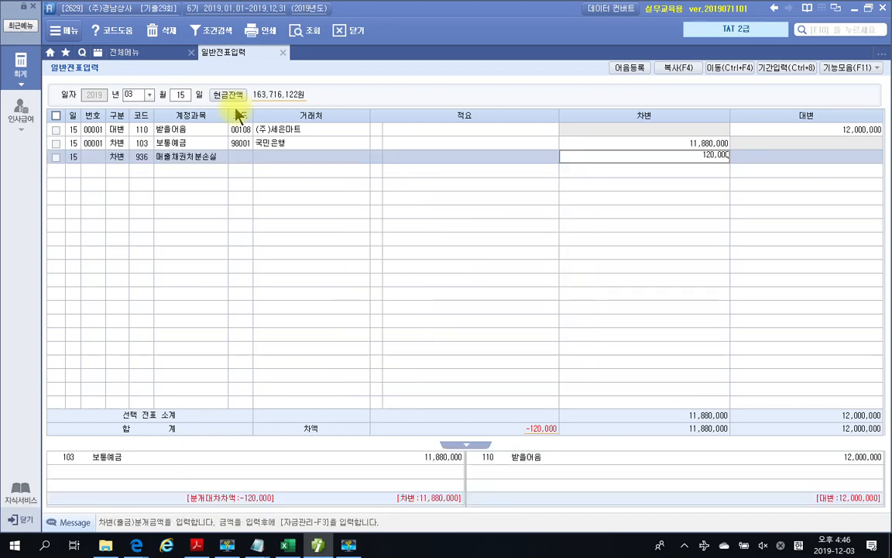
{"action": "key", "text": "Return"}
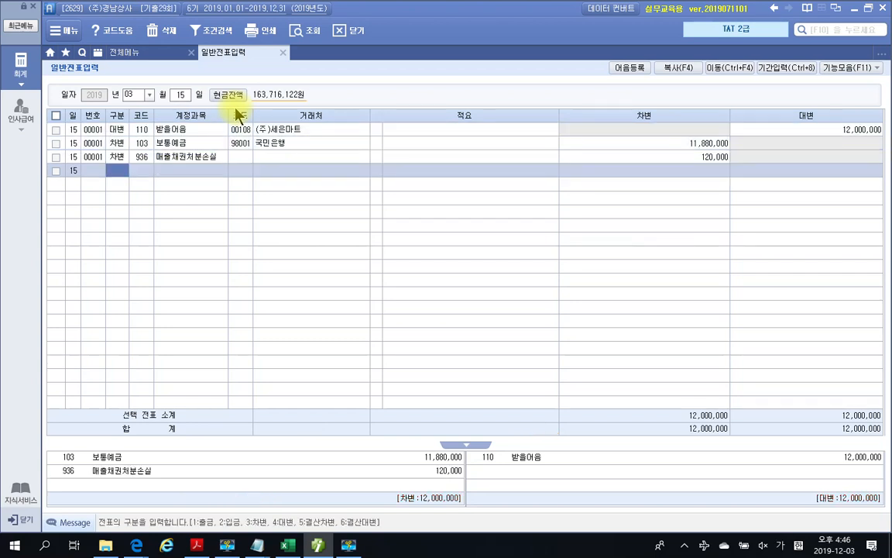
Switch to the exam PDF in Adobe Acrobat Reader and review the second 평가문제 on 자금관련정보.
{"action": "left_click", "coordinate": [678, 157]}
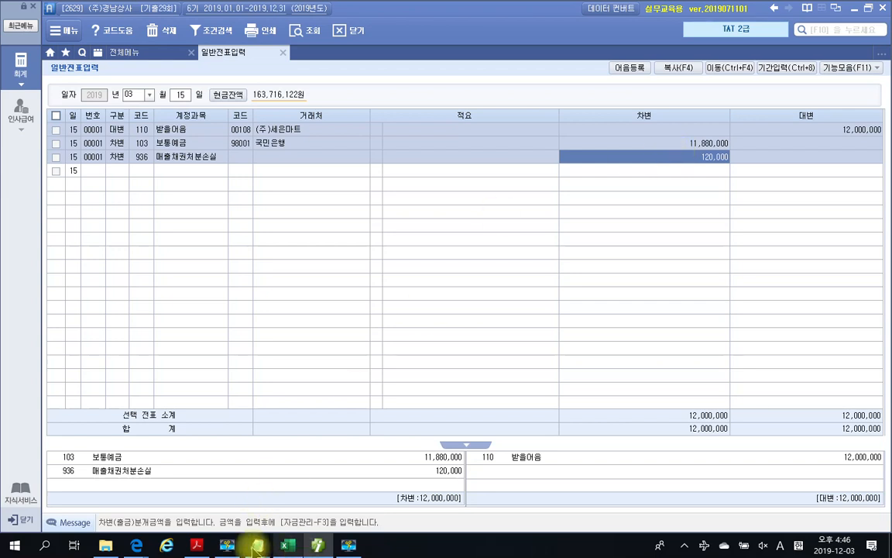
{"action": "left_click", "coordinate": [196, 544]}
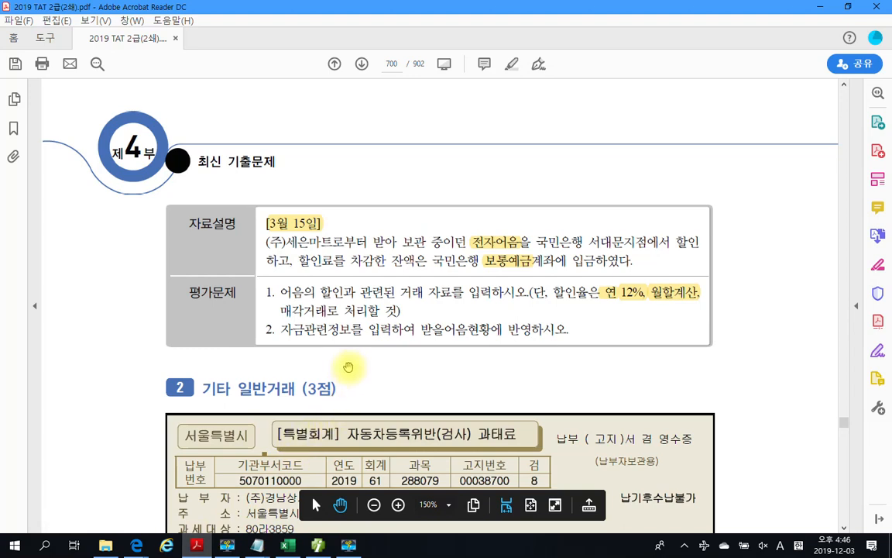
{"action": "mouse_move", "coordinate": [281, 323]}
{"action": "left_mouse_down"}
{"action": "mouse_move", "coordinate": [385, 338]}
{"action": "mouse_move", "coordinate": [577, 339]}
{"action": "left_mouse_up"}
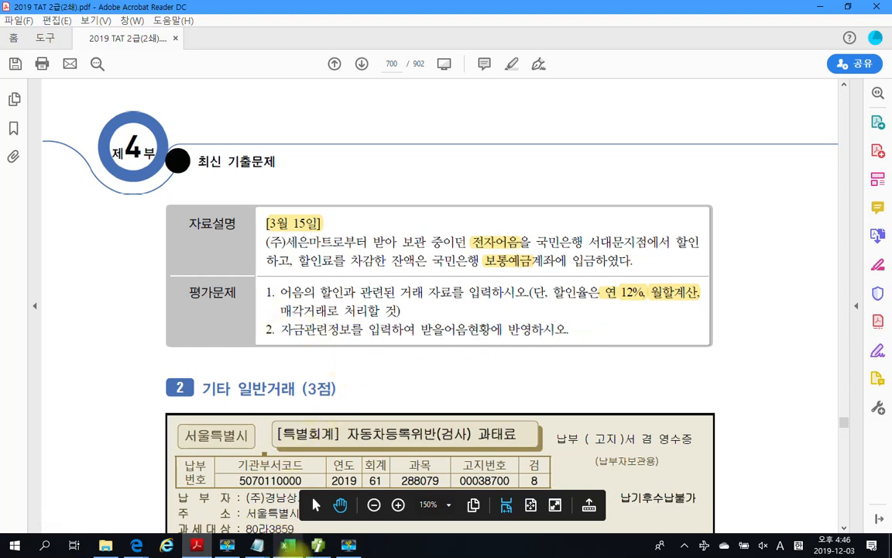
Back in 더존, open 받을어음 관리 for the (주)세은마트 line with status 할인(전액) and select the 12,000,000 note due 2019-04-15.
{"action": "left_click", "coordinate": [317, 544]}
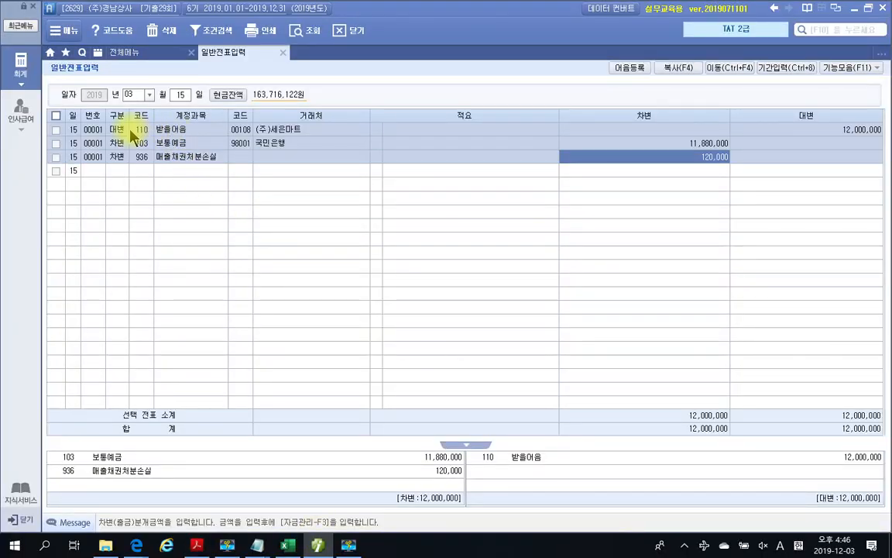
{"action": "left_click", "coordinate": [297, 130]}
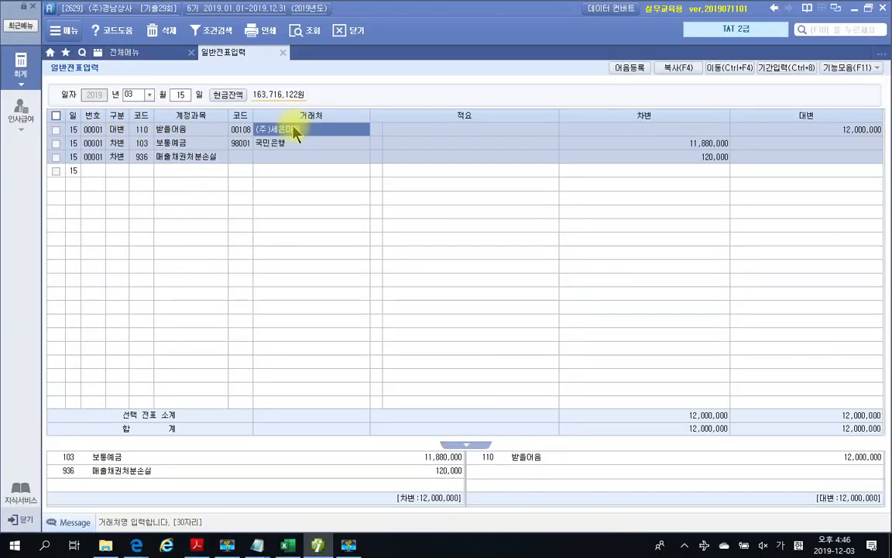
{"action": "key", "text": "Return"}
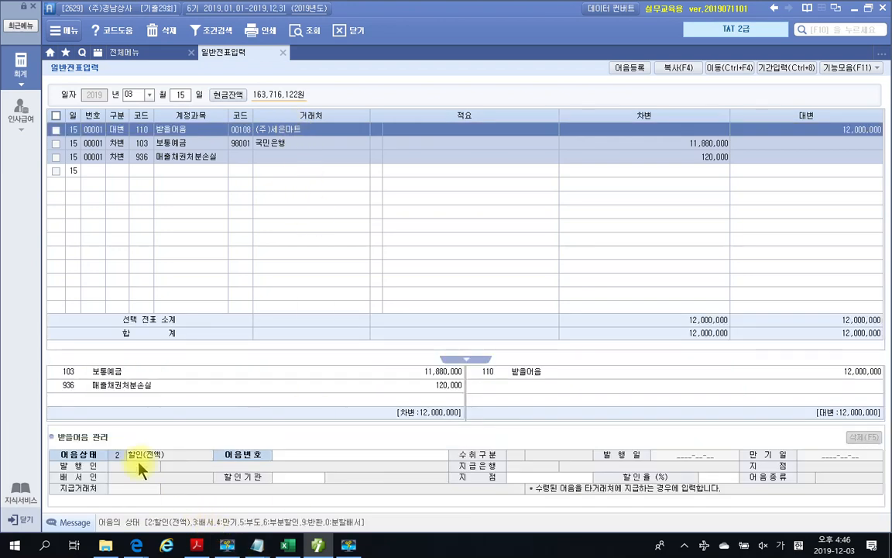
{"action": "left_click", "coordinate": [309, 458]}
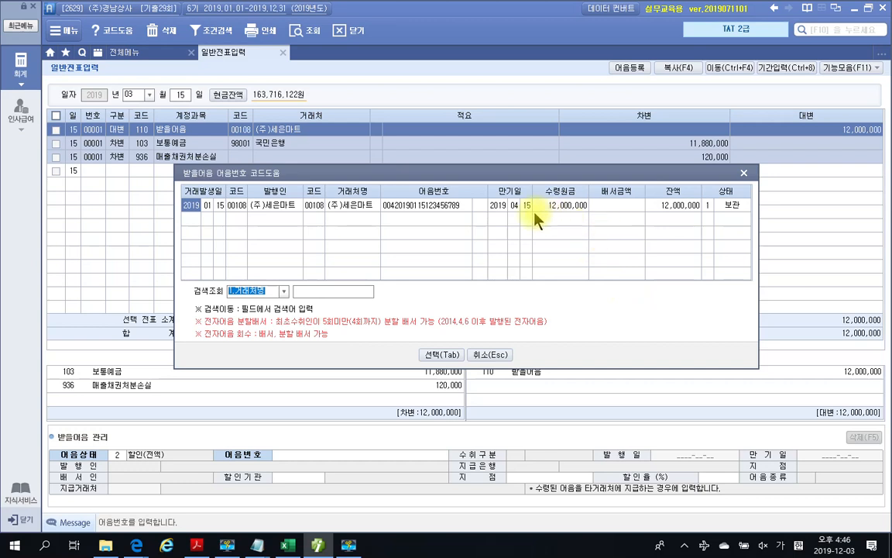
{"action": "left_click", "coordinate": [432, 354]}
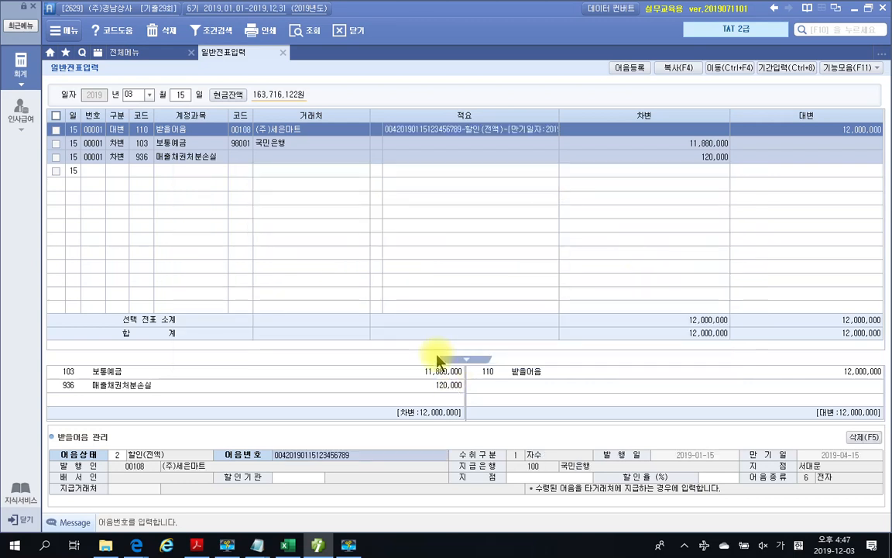
{"action": "key", "text": "Return"}
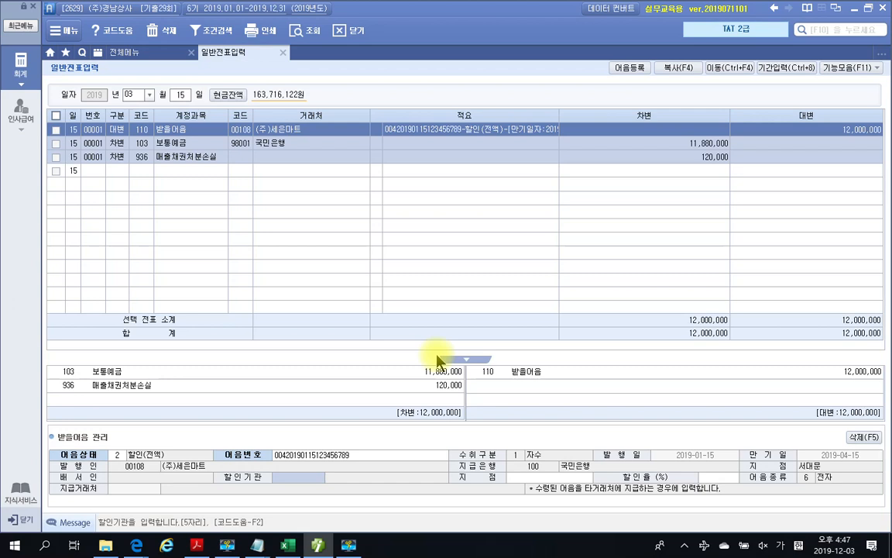
{"action": "type", "text": "국"}
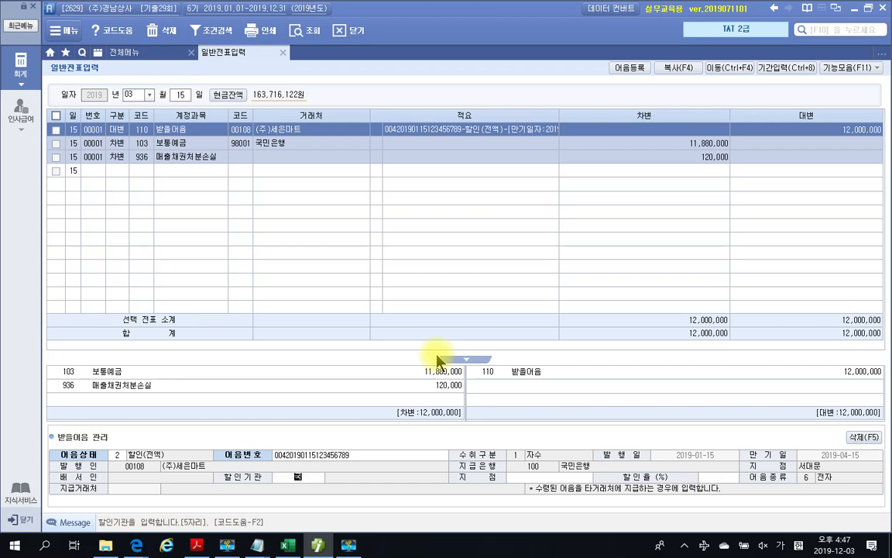
{"action": "key", "text": "BackSpace"}
{"action": "key", "text": "BackSpace"}
{"action": "key", "text": "BackSpace"}
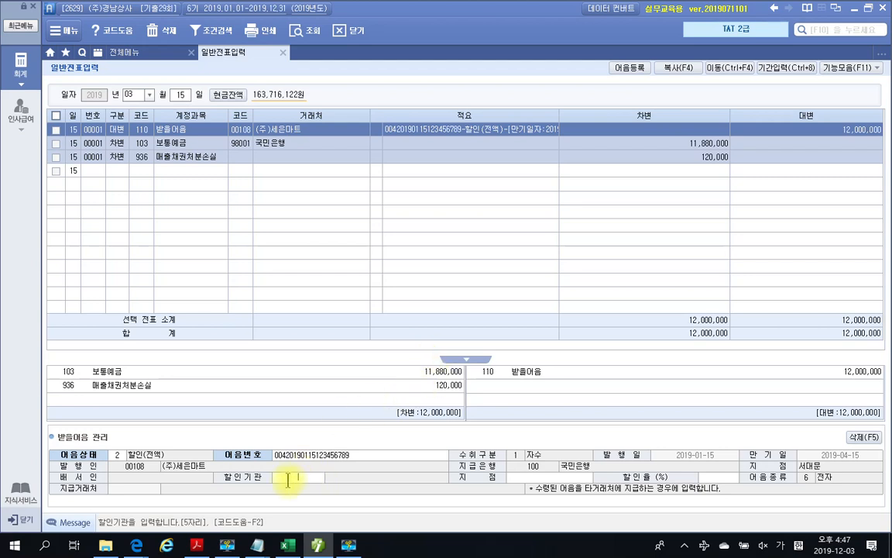
{"action": "key", "text": "Up"}
{"action": "key", "text": "Down"}
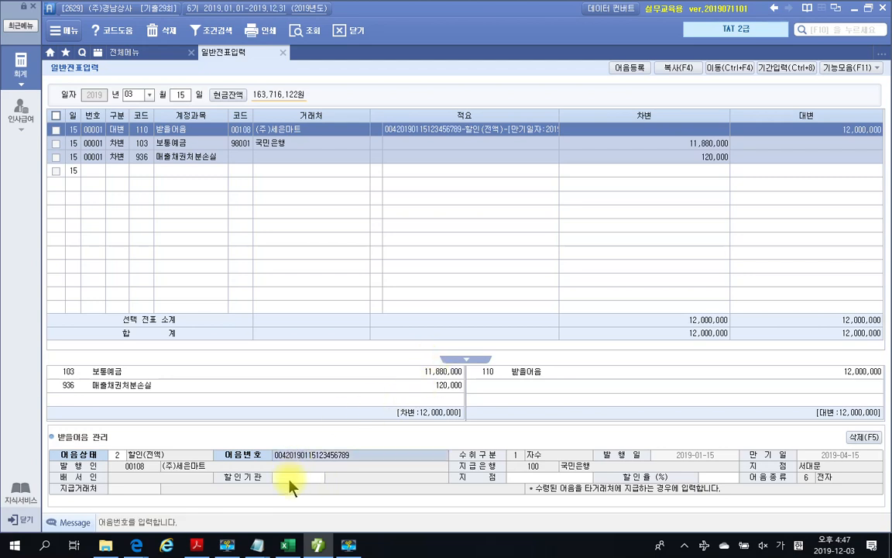
Set the note's 할인기관 to 98001 국민은행 and its 할인율 to 12%.
{"action": "key", "text": "F2"}
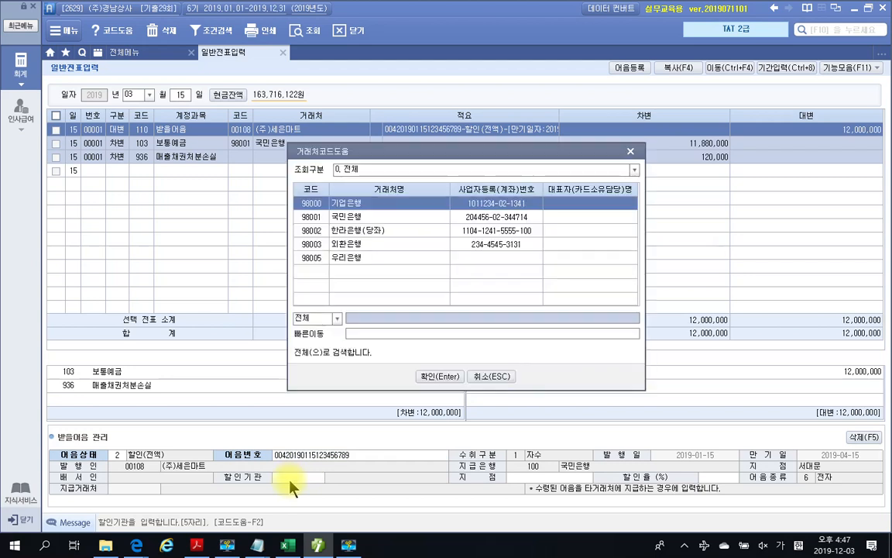
{"action": "left_click", "coordinate": [352, 218]}
{"action": "left_click", "coordinate": [440, 377]}
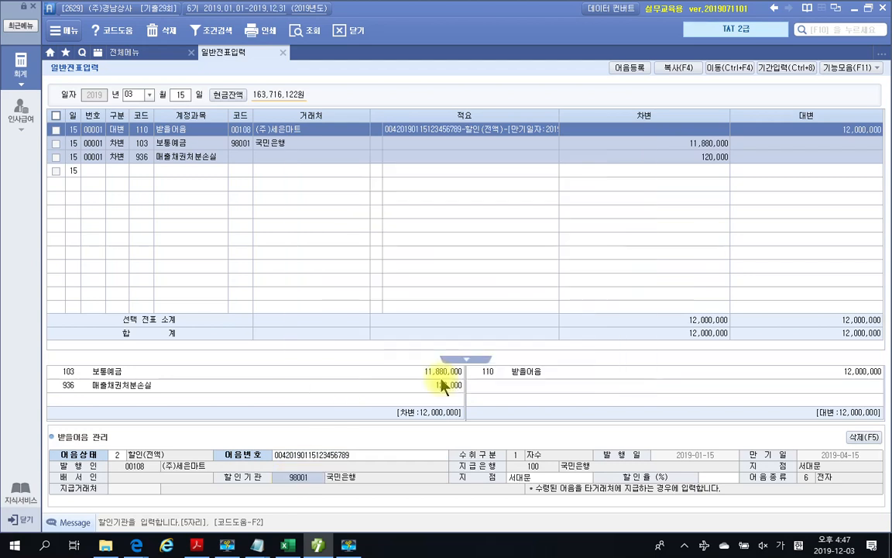
{"action": "left_click", "coordinate": [564, 475]}
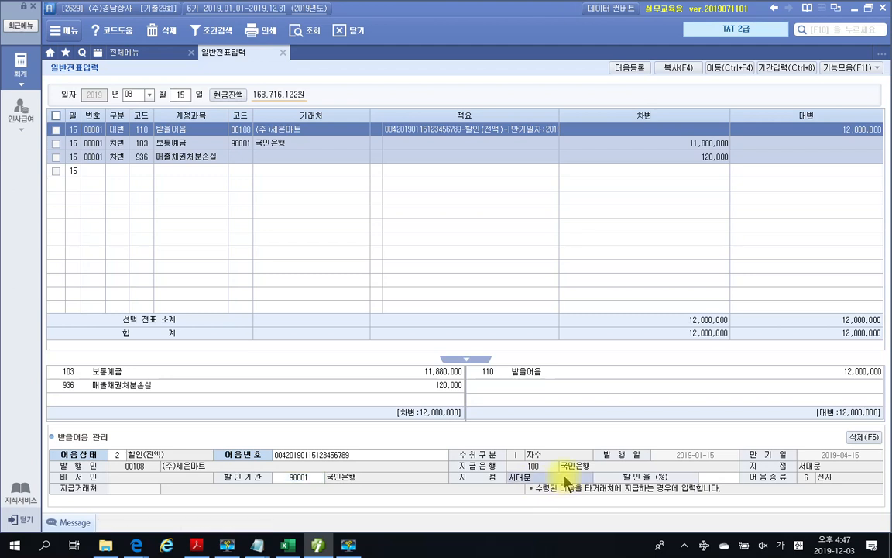
{"action": "key", "text": "Return"}
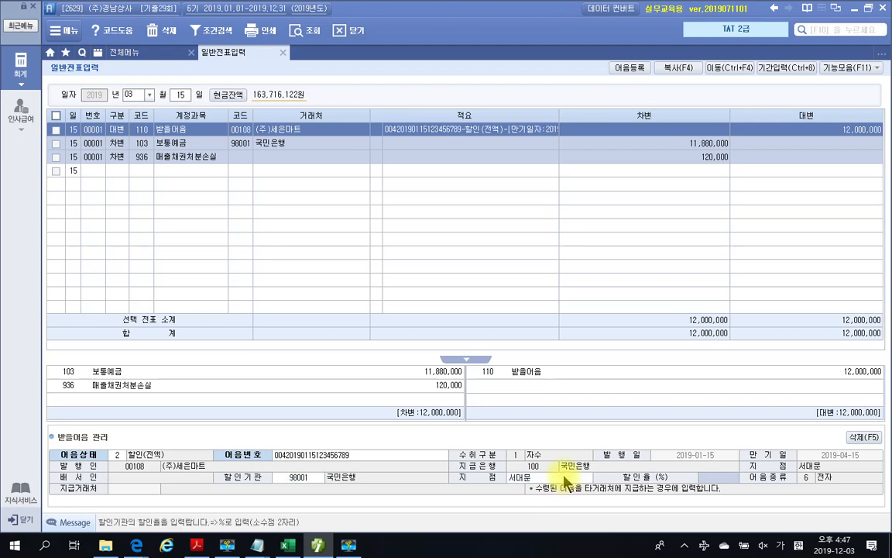
{"action": "type", "text": "12"}
{"action": "key", "text": "Return"}
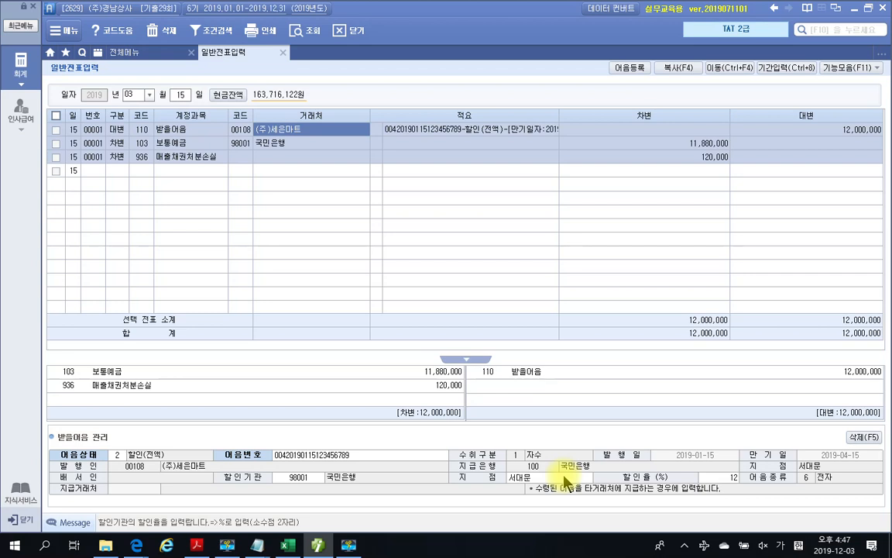
Switch to the exam PDF and read problem 2, 기타 일반거래, including the 과태료 notice, 자료설명 and 평가문제.
{"action": "mouse_move", "coordinate": [318, 545]}
{"action": "left_click", "coordinate": [325, 484]}
{"action": "scroll", "coordinate": [337, 383], "scroll_direction": "down", "scroll_amount": 5}
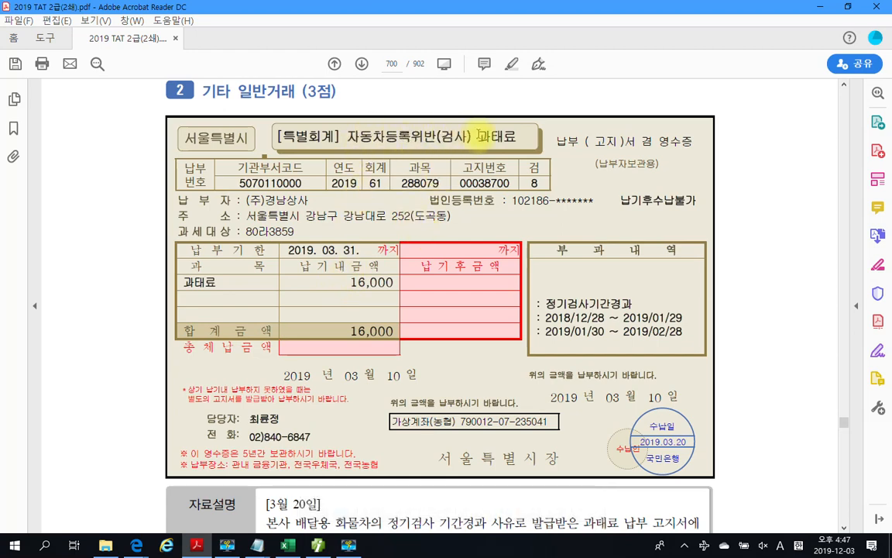
{"action": "scroll", "coordinate": [309, 335], "scroll_direction": "down", "scroll_amount": 3}
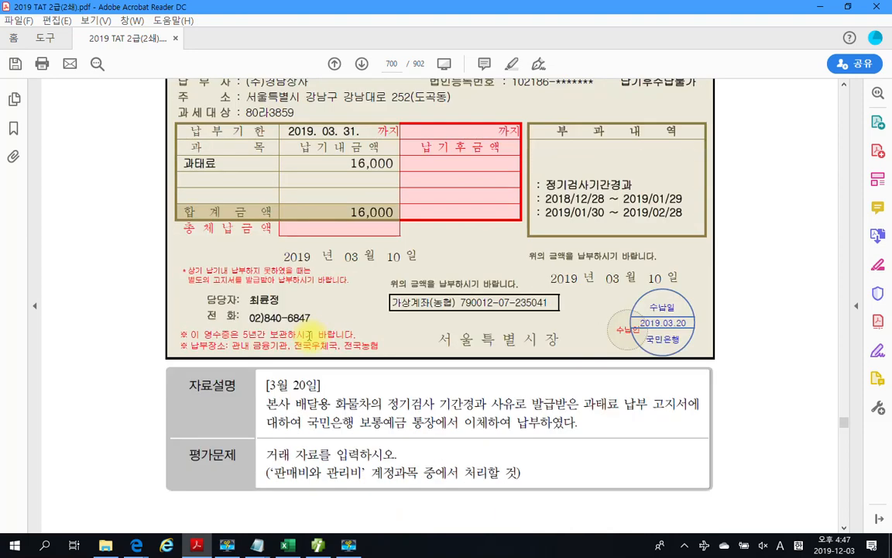
{"action": "scroll", "coordinate": [309, 334], "scroll_direction": "down", "scroll_amount": 2}
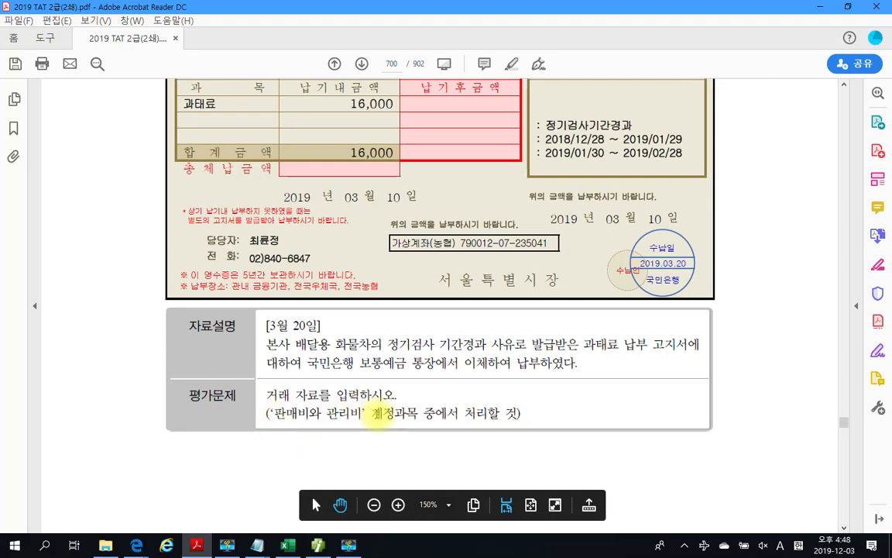
Highlight the phrase 계정과목 중에서 처리할 것 in problem 2's 평가문제.
{"action": "left_click_drag", "start_coordinate": [370, 414], "coordinate": [517, 416]}
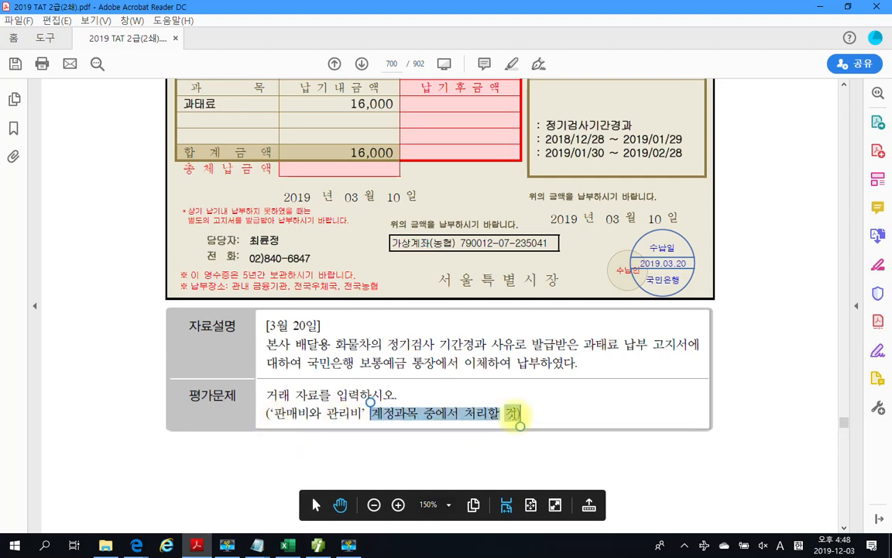
{"action": "right_click", "coordinate": [462, 417]}
{"action": "left_click", "coordinate": [499, 454]}
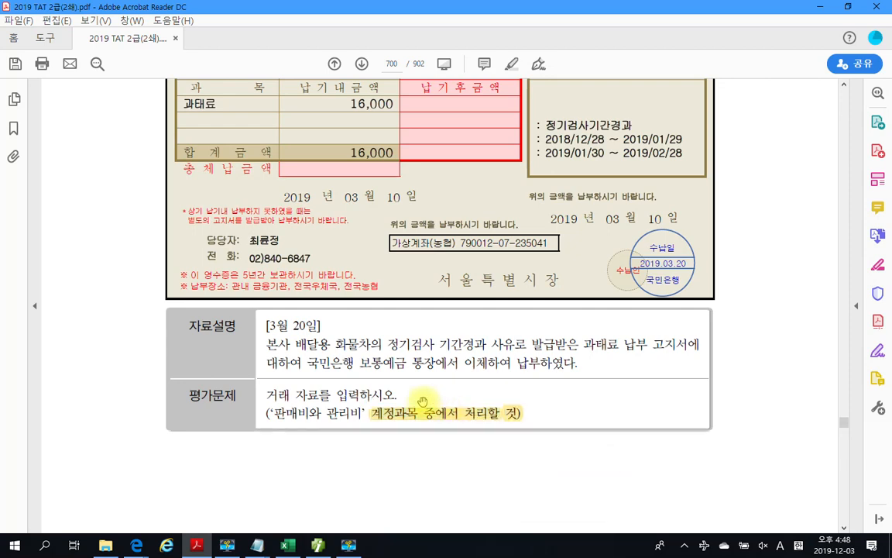
{"action": "scroll", "coordinate": [368, 362], "scroll_direction": "up", "scroll_amount": 1}
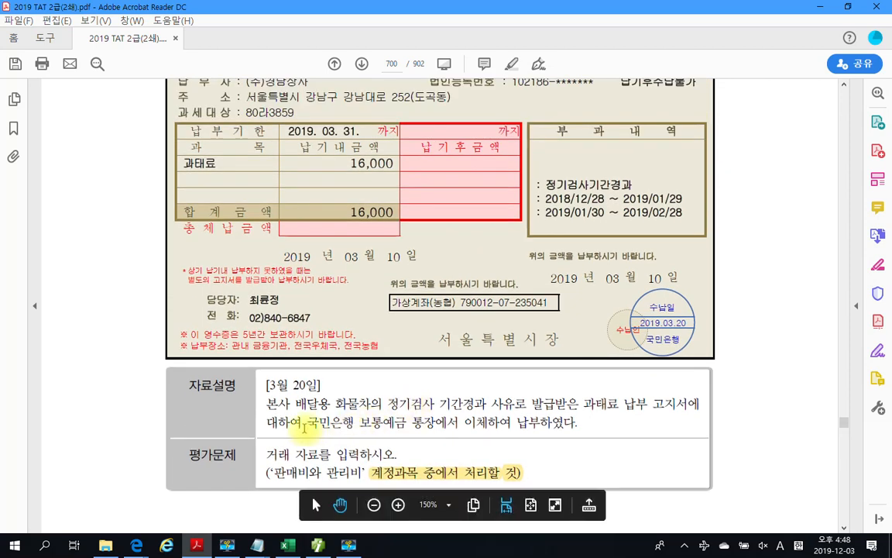
Recheck the 과태료 notice in problem 2, switch to 더존, and set the 일반전표입력 date to March 20.
{"action": "scroll", "coordinate": [308, 425], "scroll_direction": "up", "scroll_amount": 1}
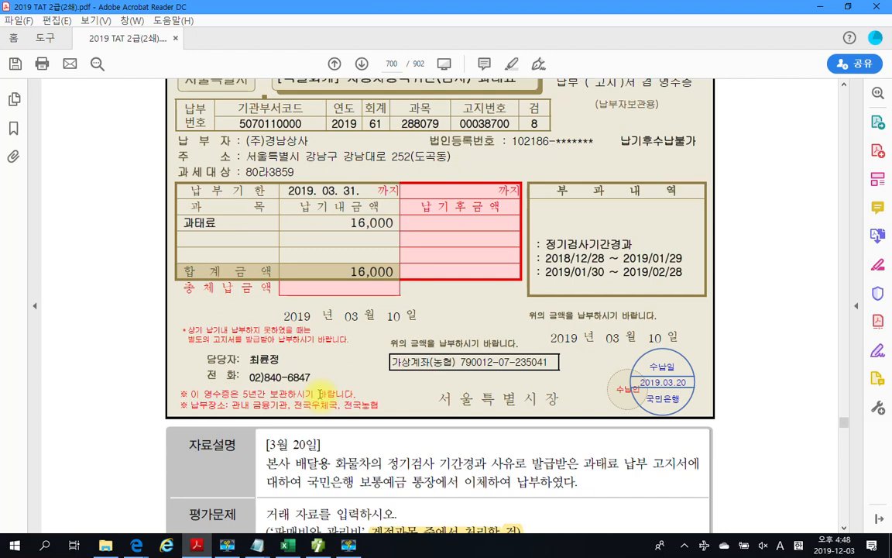
{"action": "scroll", "coordinate": [319, 394], "scroll_direction": "down", "scroll_amount": 1}
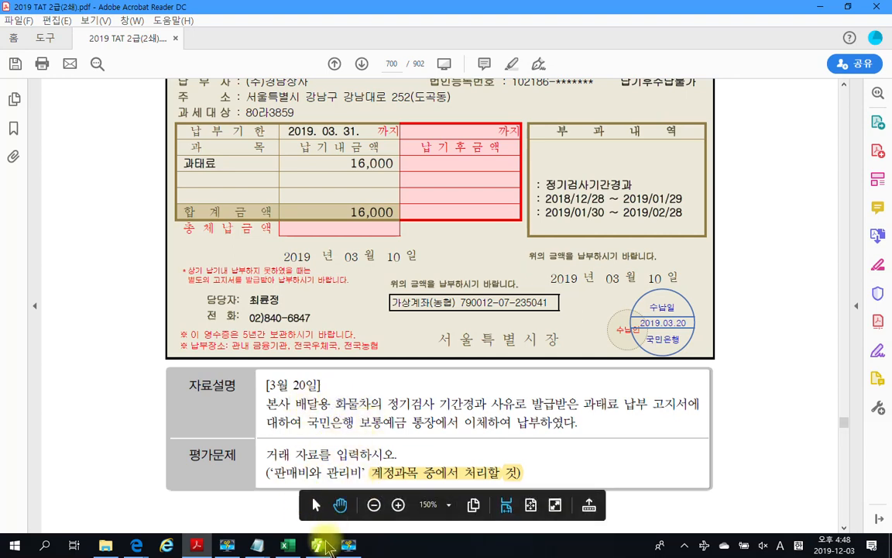
{"action": "left_click", "coordinate": [322, 541]}
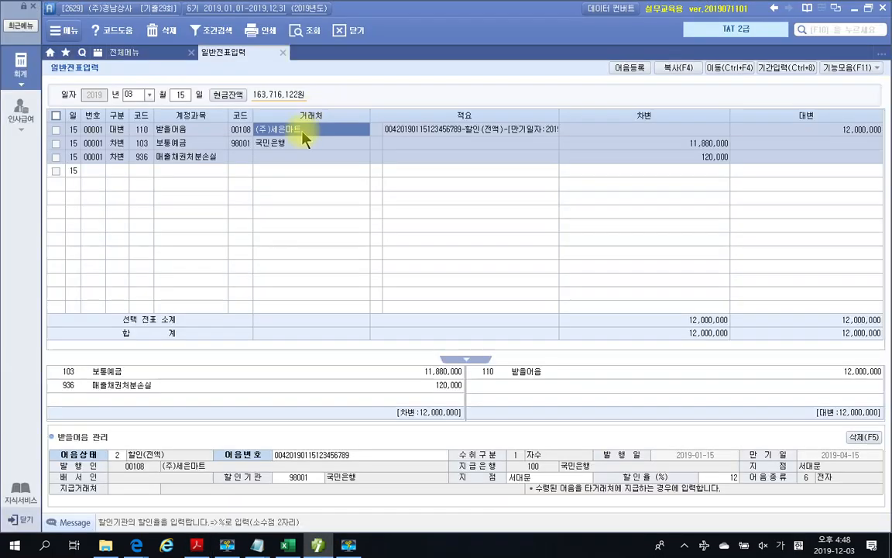
{"action": "left_click", "coordinate": [182, 96]}
{"action": "type", "text": "20"}
{"action": "key", "text": "Return"}
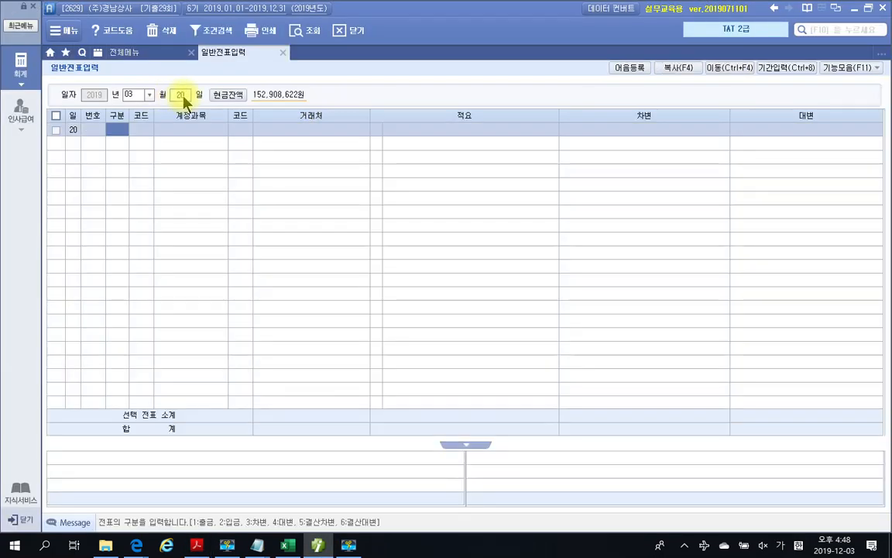
Start a debit (차변) line on account 817 세금과공과금, looking the account up by 세금.
{"action": "type", "text": "3세금"}
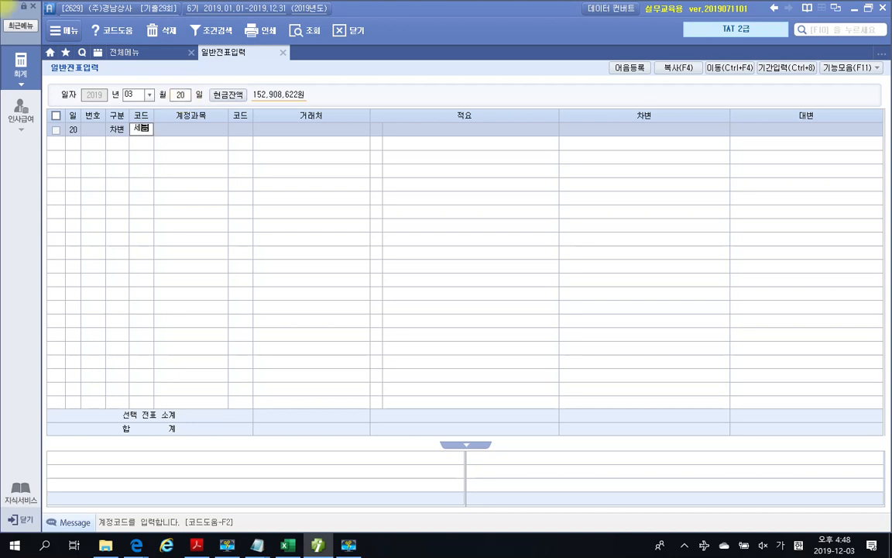
{"action": "key", "text": "Return"}
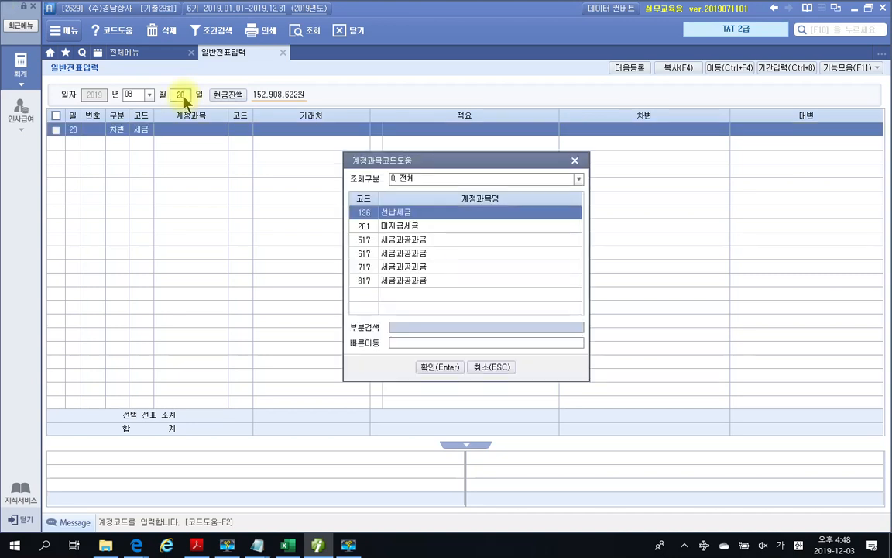
{"action": "key", "text": "Down"}
{"action": "key", "text": "Down"}
{"action": "key", "text": "Down"}
{"action": "key", "text": "Down"}
{"action": "key", "text": "Down"}
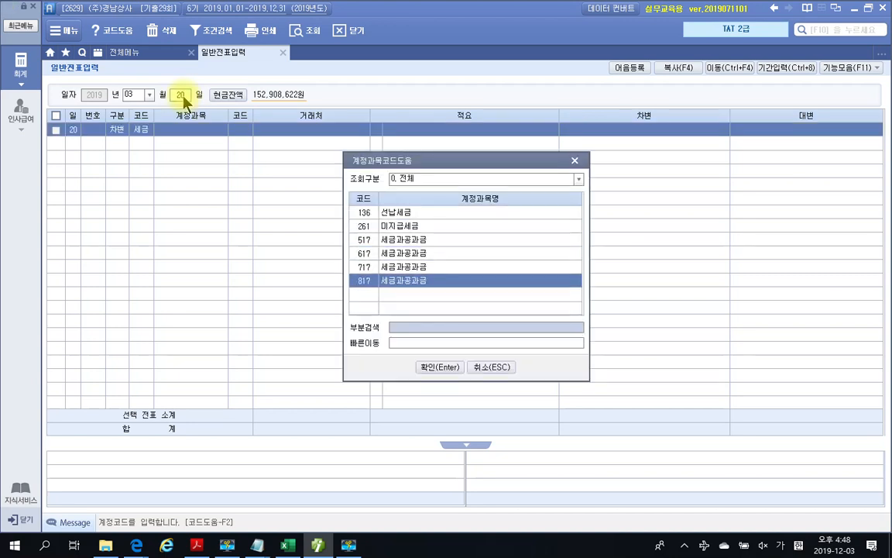
{"action": "key", "text": "Return"}
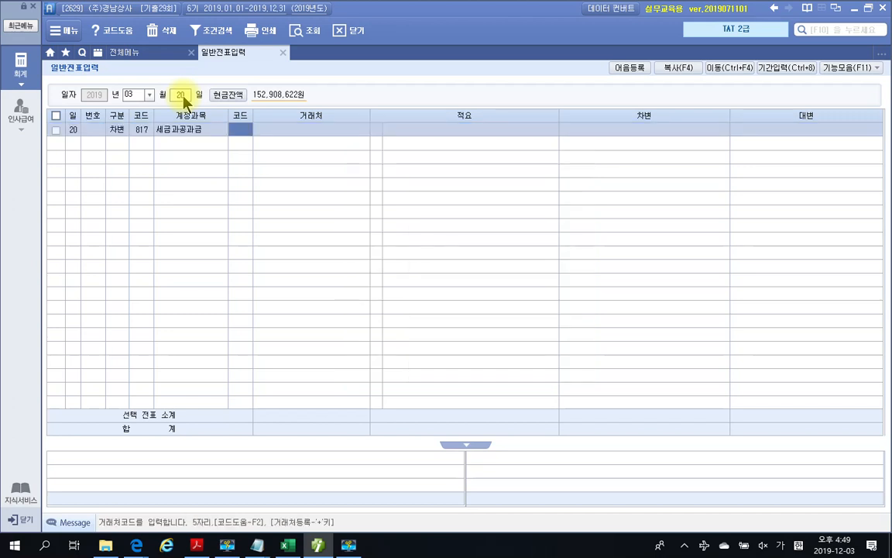
Enter 16,000 as the debit amount of the 세금과공과금 line, leaving 거래처 and 적요 blank.
{"action": "key", "text": "Return"}
{"action": "key", "text": "Return"}
{"action": "key", "text": "Return"}
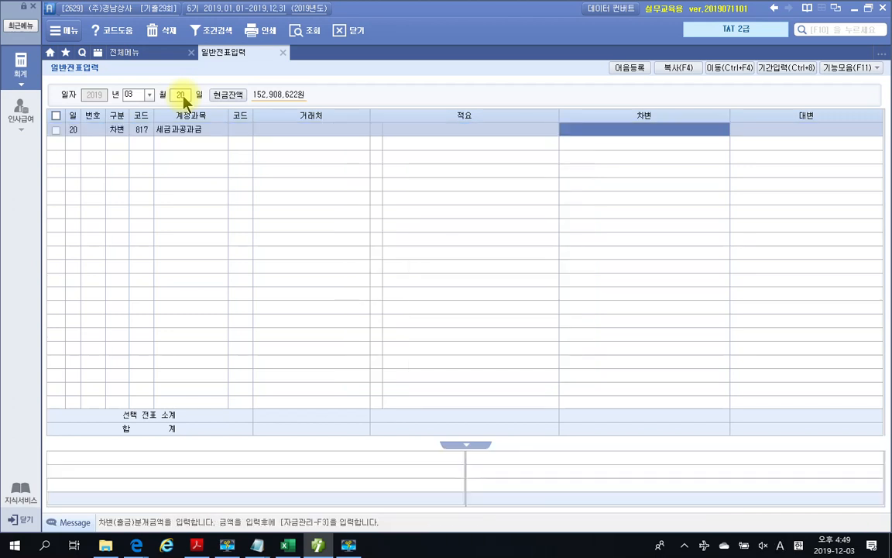
{"action": "type", "text": "160000"}
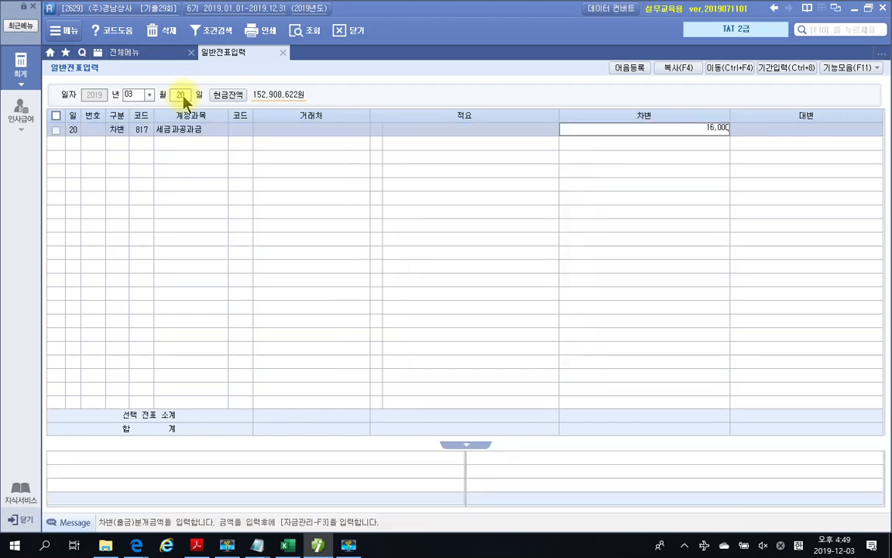
{"action": "key", "text": "Return"}
Add a credit (대변) line on account 103 보통예금 with 거래처 98001 국민은행 for 16,000.
{"action": "type", "text": "4103"}
{"action": "key", "text": "Return"}
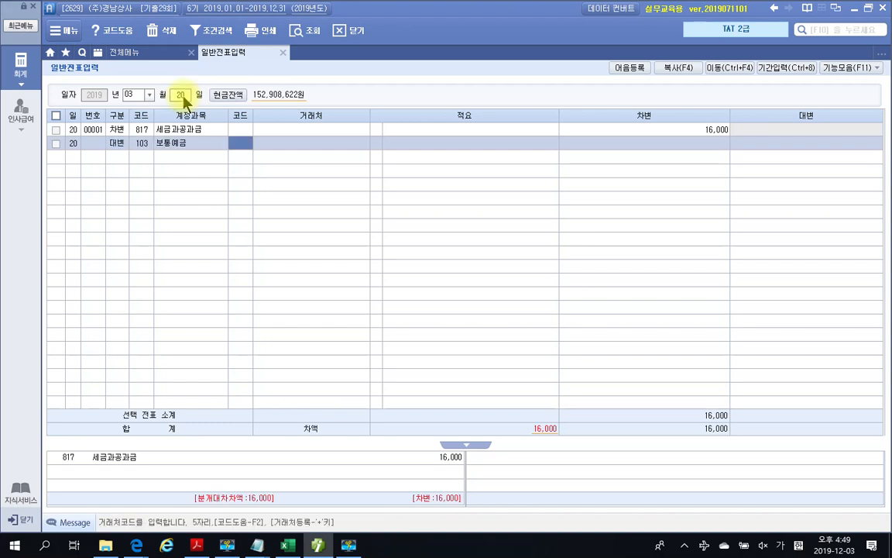
{"action": "left_click", "coordinate": [238, 142]}
{"action": "type", "text": "국민"}
{"action": "key", "text": "Return"}
{"action": "key", "text": "Return"}
{"action": "key", "text": "Return"}
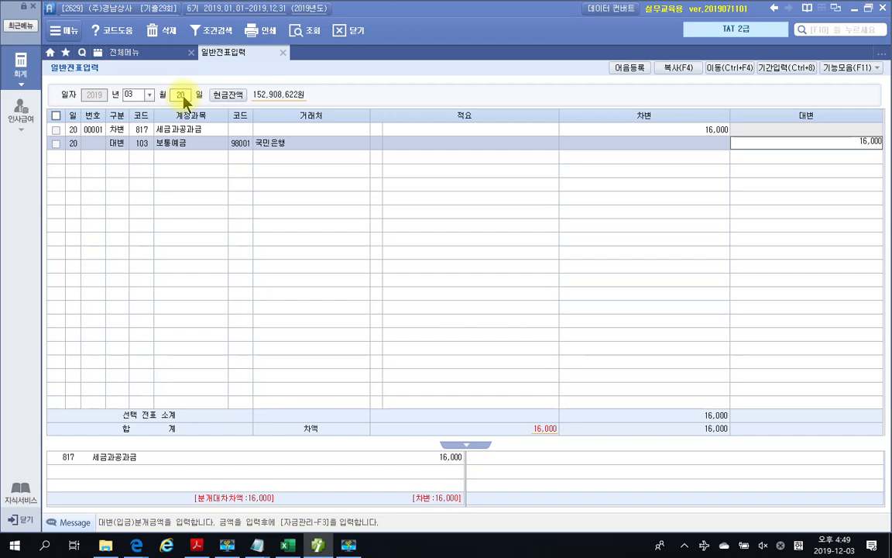
{"action": "key", "text": "Return"}
Switch to the exam PDF and read problem 3, 유/무형자산의 매각, framing the 전자세금계산서 title while reviewing the invoice, 자료설명 and 평가문제.
{"action": "key", "text": "alt+Tab"}
{"action": "scroll", "coordinate": [388, 406], "scroll_direction": "down", "scroll_amount": 6}
{"action": "scroll", "coordinate": [394, 402], "scroll_direction": "down", "scroll_amount": 5}
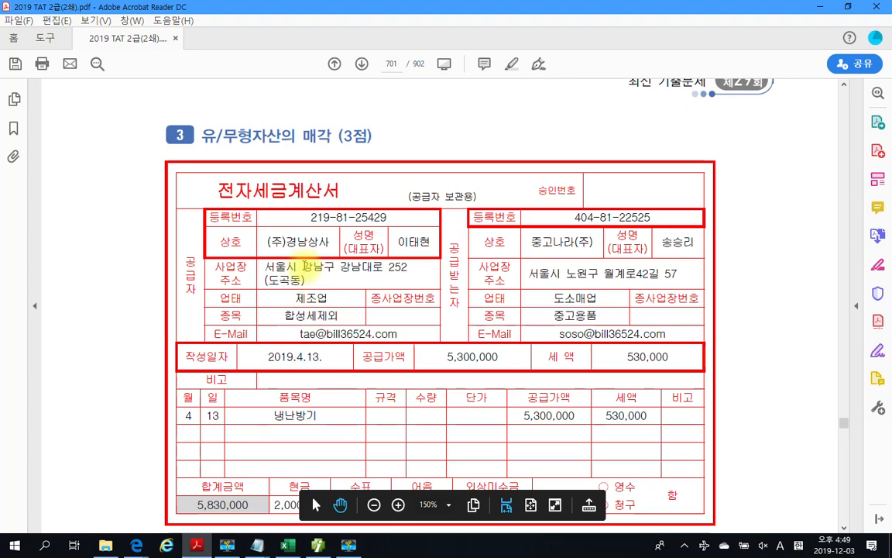
{"action": "scroll", "coordinate": [304, 265], "scroll_direction": "down", "scroll_amount": 1}
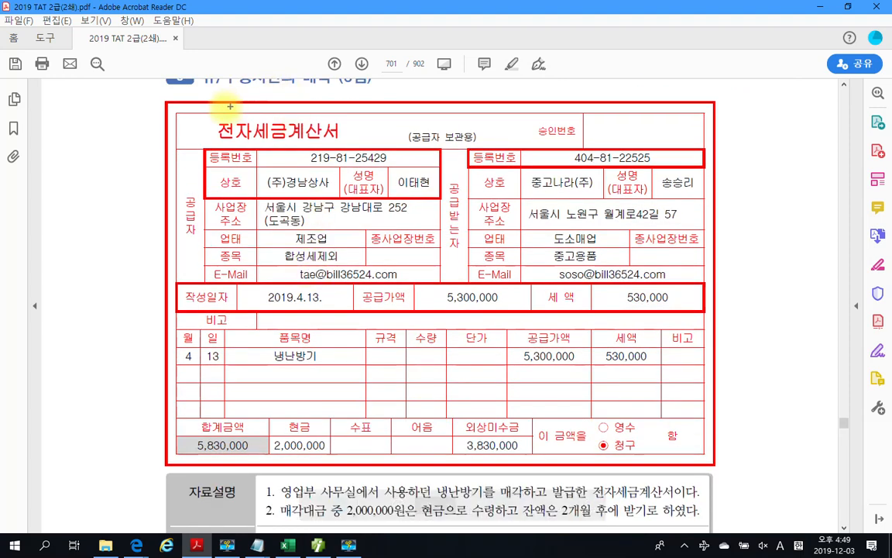
{"action": "mouse_move", "coordinate": [215, 113]}
{"action": "left_mouse_down"}
{"action": "mouse_move", "coordinate": [392, 144]}
{"action": "mouse_move", "coordinate": [382, 144]}
{"action": "left_mouse_up"}
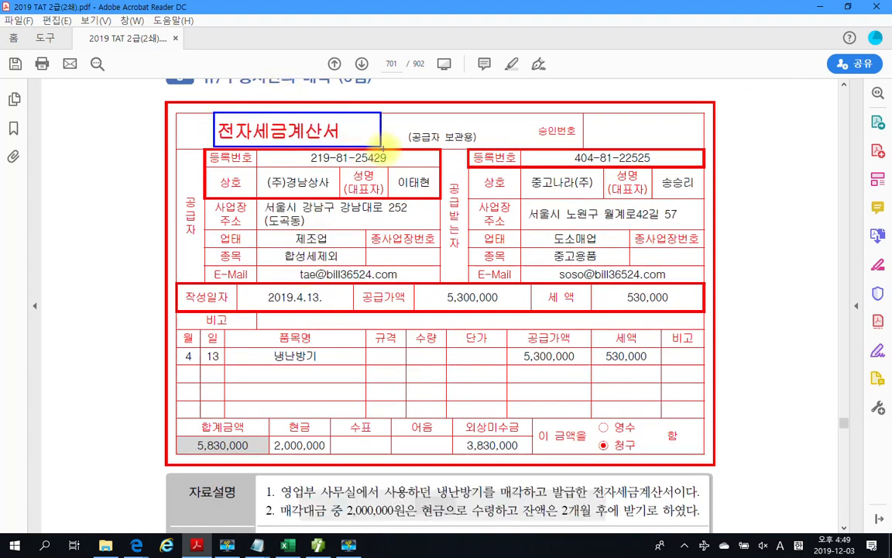
{"action": "scroll", "coordinate": [297, 138], "scroll_direction": "down", "scroll_amount": 2}
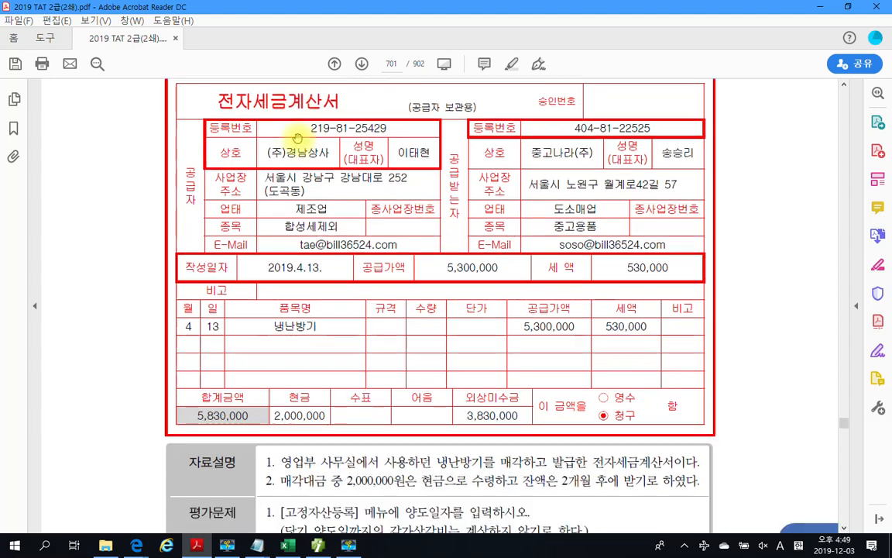
{"action": "scroll", "coordinate": [297, 138], "scroll_direction": "down", "scroll_amount": 5}
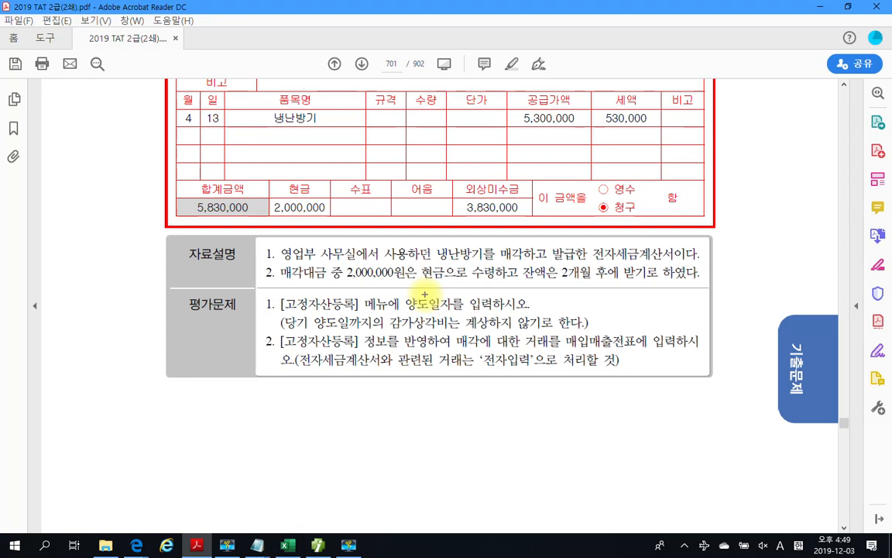
Underline the 2,000,000원 and 2개월 후 payment terms and 평가문제 1, circling 양도일자 and the invoice date 4월 13일.
{"action": "left_click_drag", "start_coordinate": [333, 288], "coordinate": [409, 290]}
{"action": "left_click_drag", "start_coordinate": [520, 287], "coordinate": [582, 287]}
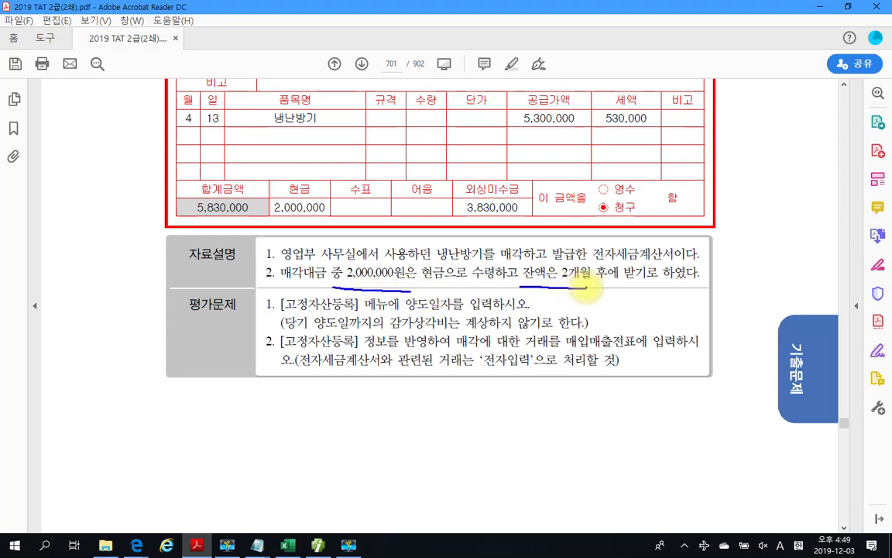
{"action": "left_click_drag", "start_coordinate": [587, 287], "coordinate": [609, 292]}
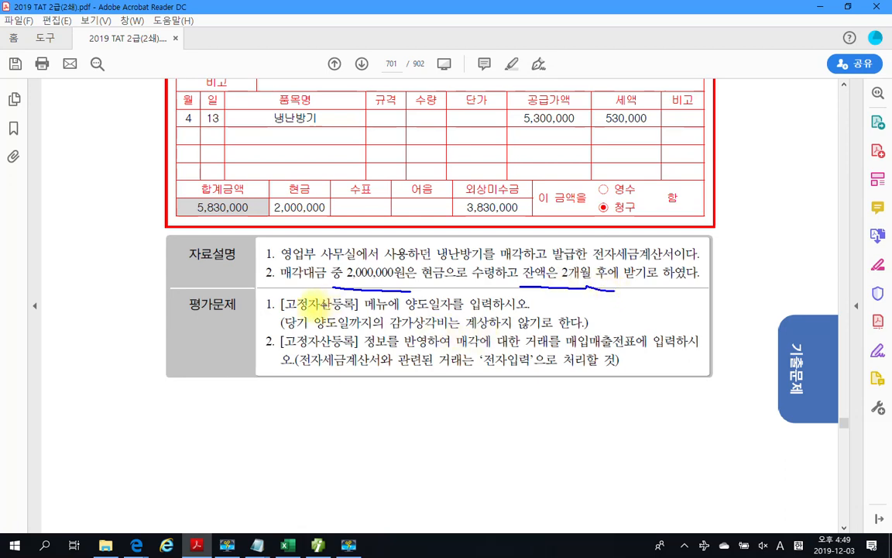
{"action": "mouse_move", "coordinate": [278, 308]}
{"action": "left_mouse_down"}
{"action": "mouse_move", "coordinate": [462, 311]}
{"action": "mouse_move", "coordinate": [441, 297]}
{"action": "mouse_move", "coordinate": [406, 306]}
{"action": "mouse_move", "coordinate": [422, 291]}
{"action": "mouse_move", "coordinate": [534, 305]}
{"action": "left_mouse_up"}
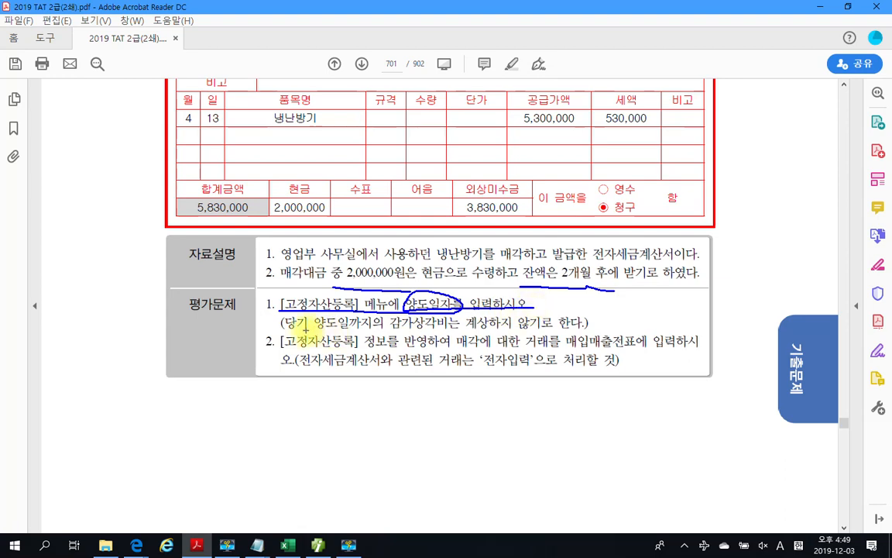
{"action": "left_click_drag", "start_coordinate": [306, 330], "coordinate": [582, 330]}
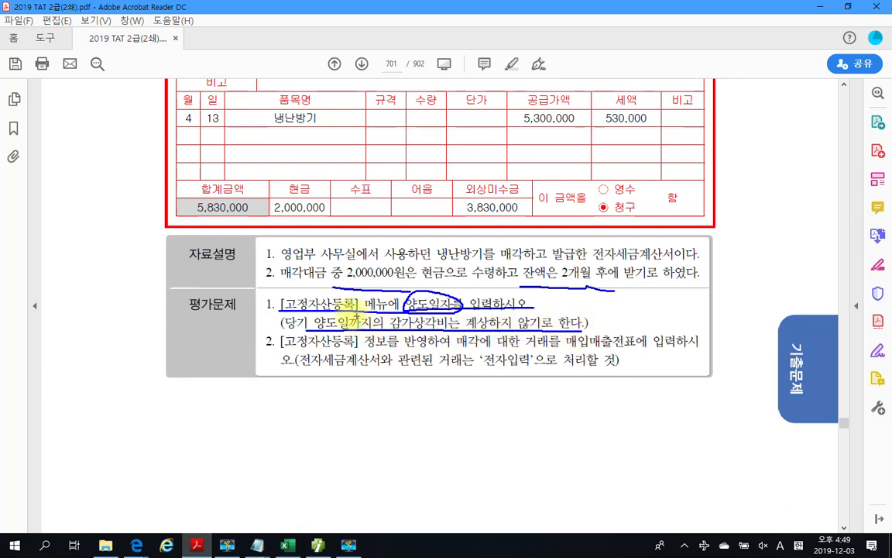
{"action": "mouse_move", "coordinate": [177, 129]}
{"action": "left_mouse_down"}
{"action": "mouse_move", "coordinate": [260, 126]}
{"action": "mouse_move", "coordinate": [185, 104]}
{"action": "mouse_move", "coordinate": [181, 128]}
{"action": "left_mouse_up"}
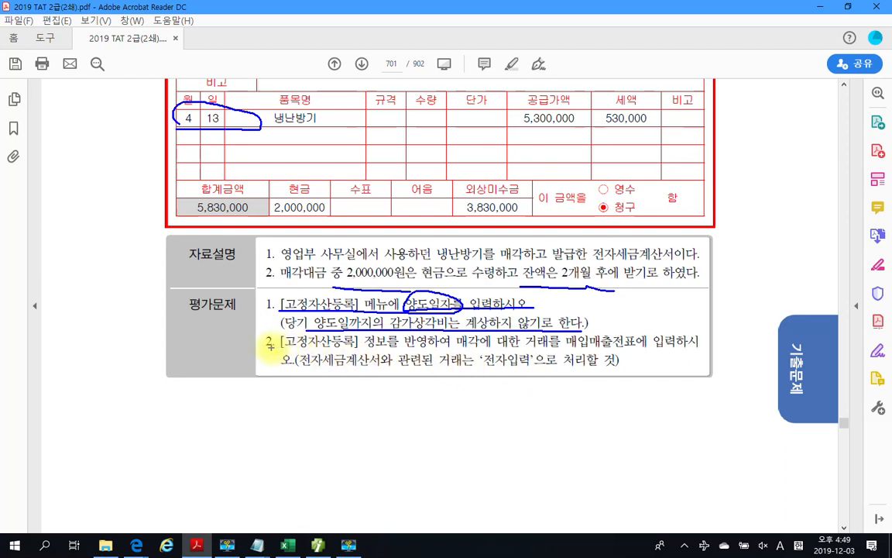
Underline 고정자산등록 정보를 반영하여, 전자입력 and 매입매출전표에 in 평가문제 2, and clear all the pen marks.
{"action": "left_click_drag", "start_coordinate": [271, 349], "coordinate": [471, 347]}
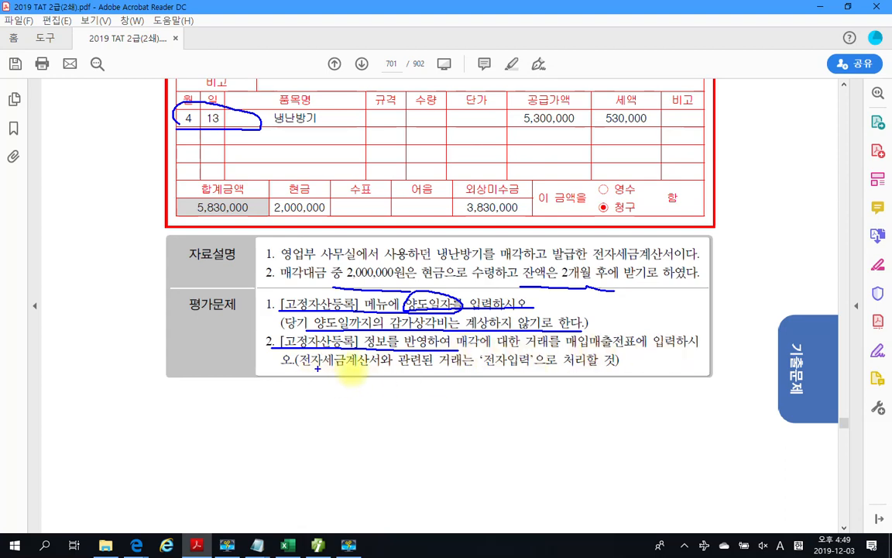
{"action": "left_click_drag", "start_coordinate": [488, 370], "coordinate": [540, 371]}
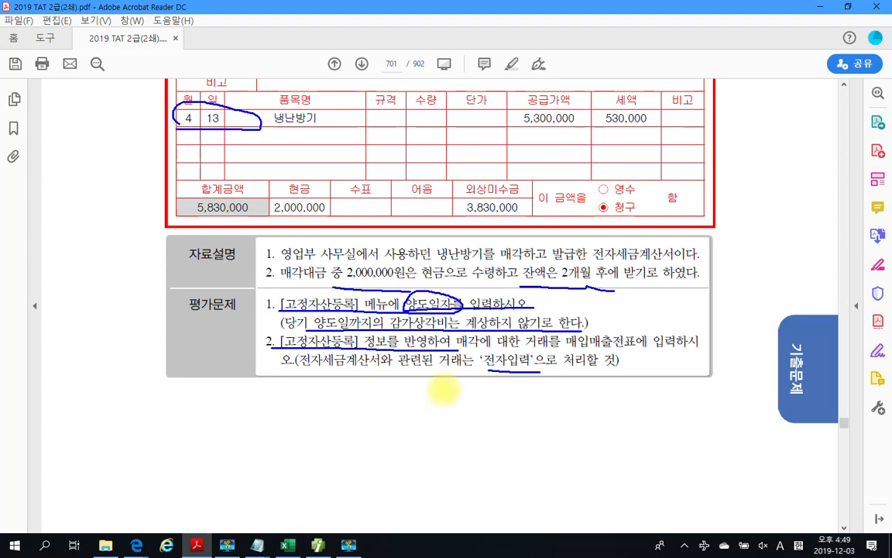
{"action": "left_click_drag", "start_coordinate": [568, 350], "coordinate": [651, 350]}
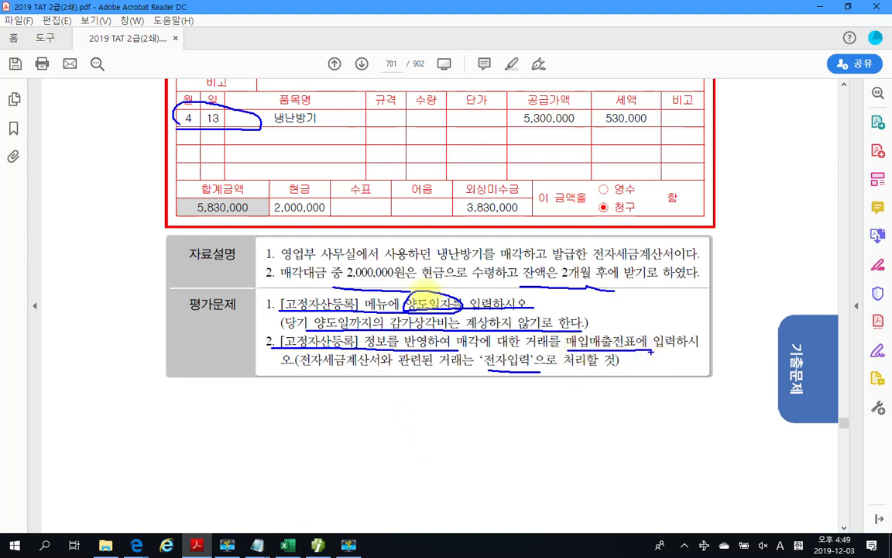
{"action": "key", "text": "e"}
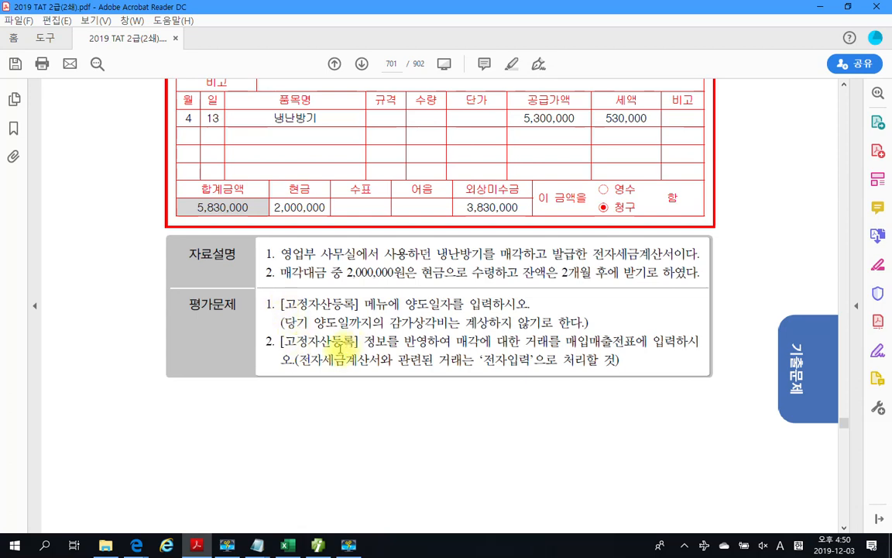
Recheck the invoice date, switch to 더존, open 고정자산등록 and list the assets with all filters at 전체.
{"action": "scroll", "coordinate": [339, 348], "scroll_direction": "up", "scroll_amount": 3}
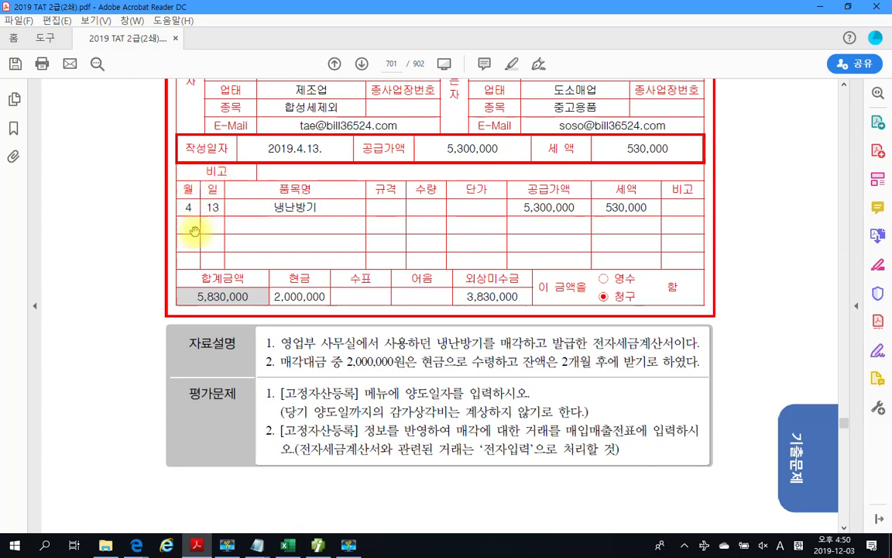
{"action": "left_click", "coordinate": [318, 545]}
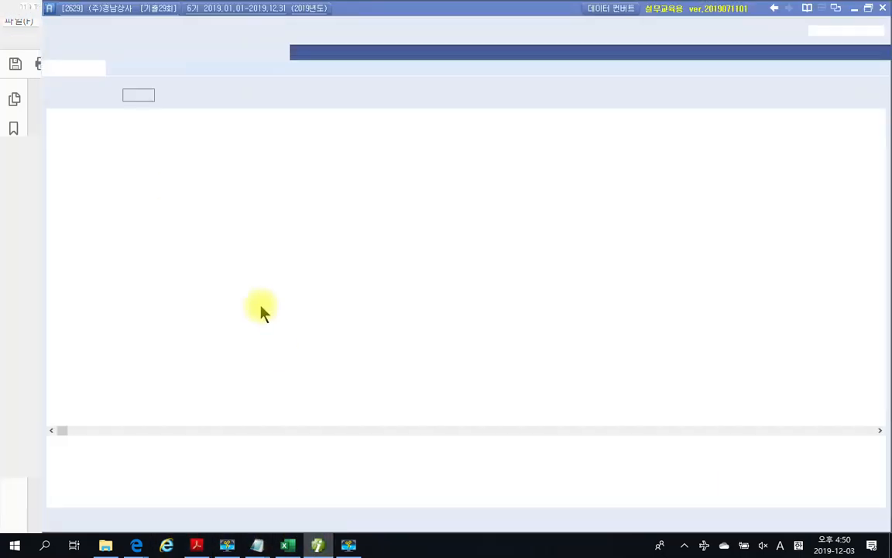
{"action": "left_click", "coordinate": [144, 53]}
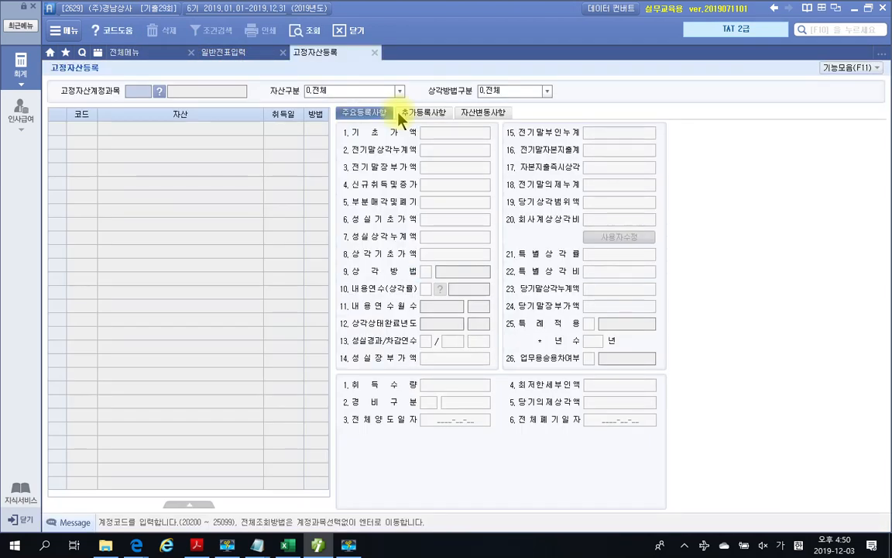
{"action": "key", "text": "Return"}
{"action": "key", "text": "Return"}
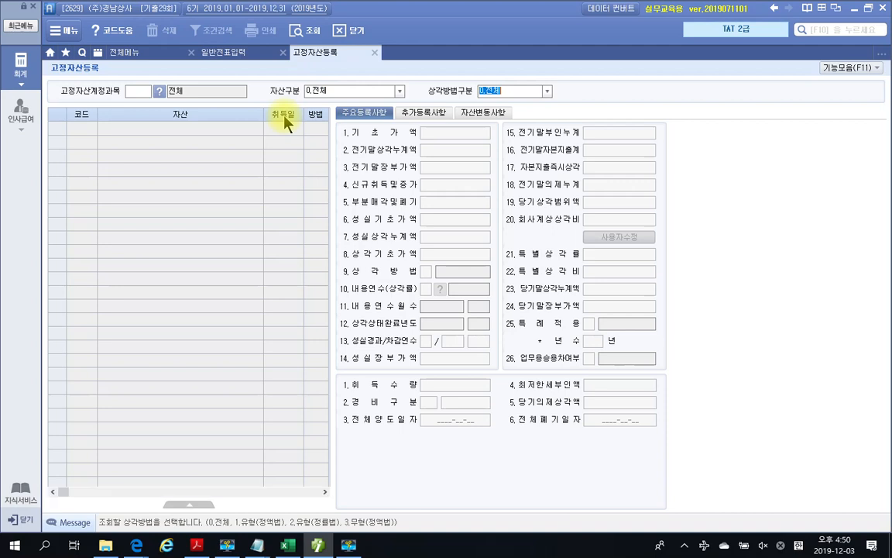
{"action": "key", "text": "Return"}
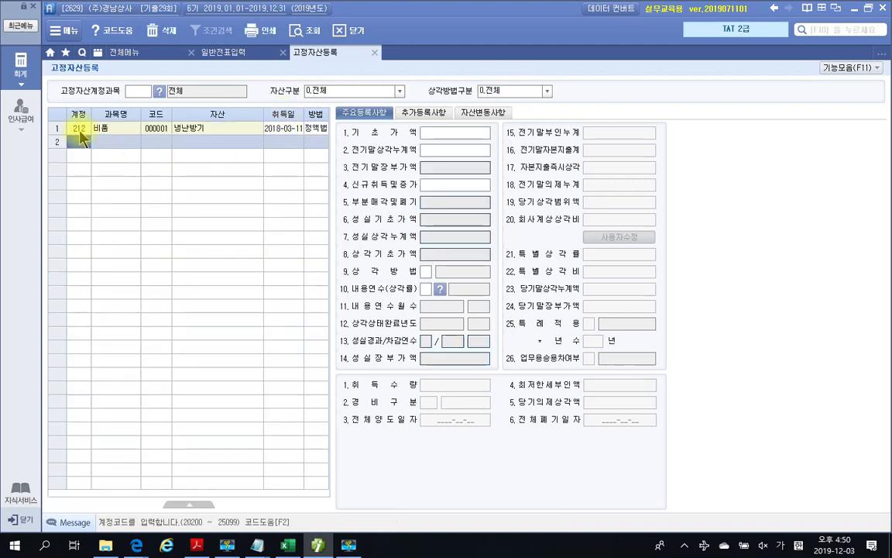
Select the 212 비품 asset 냉난방기 and set its 전체양도일자 to 2019-04-13.
{"action": "left_click", "coordinate": [79, 130]}
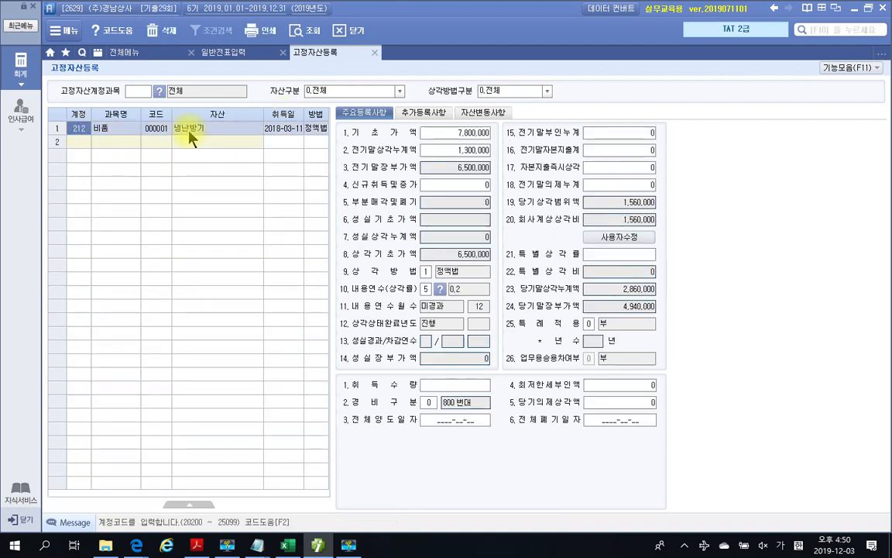
{"action": "left_click", "coordinate": [434, 423]}
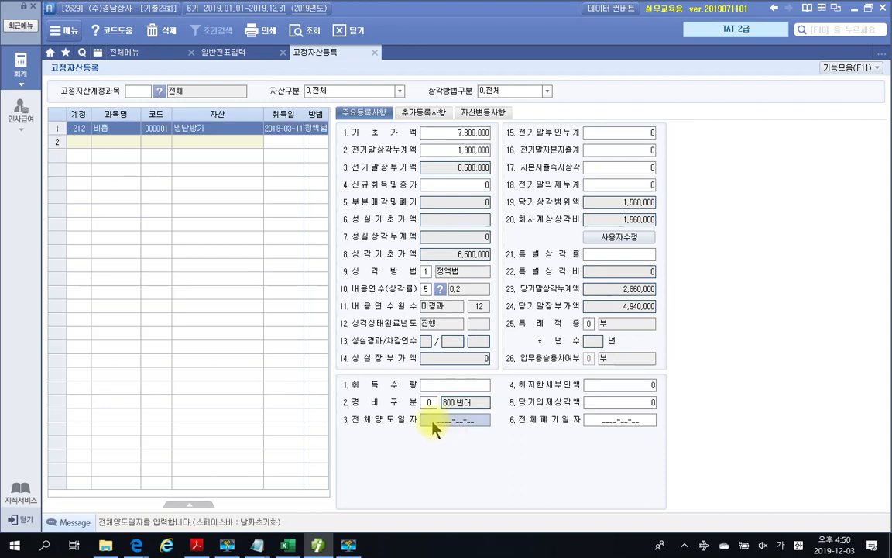
{"action": "type", "text": "2019-"}
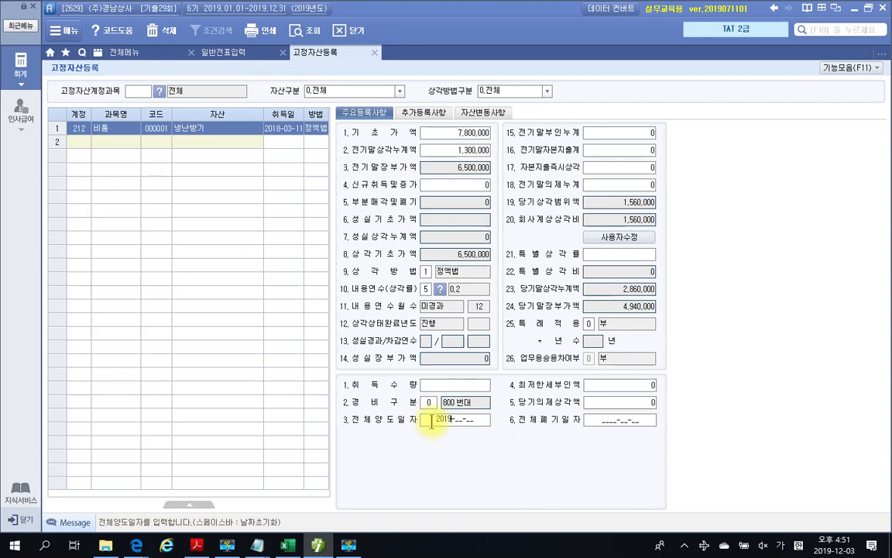
{"action": "type", "text": "04-12"}
{"action": "key", "text": "BackSpace"}
{"action": "type", "text": "3"}
{"action": "key", "text": "Return"}
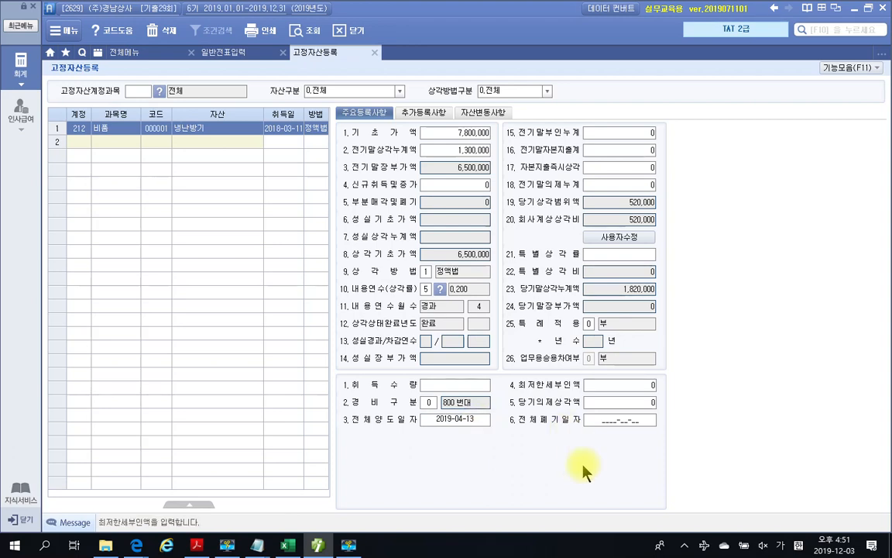
Box the 기초가액 amount and cross out the 회사계상상각비 amount of the 냉난방기 asset, and clear the pen marks.
{"action": "key", "text": "Return"}
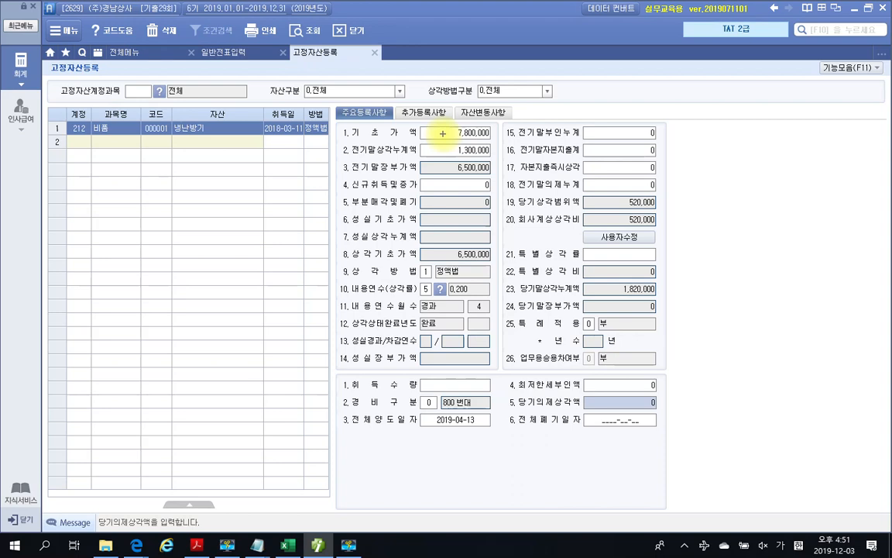
{"action": "left_click_drag", "start_coordinate": [443, 126], "coordinate": [506, 138]}
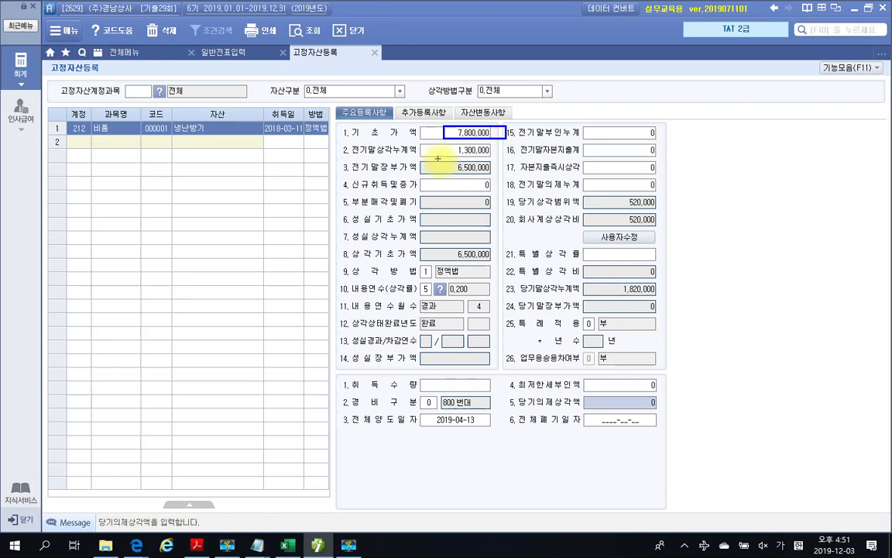
{"action": "left_click_drag", "start_coordinate": [626, 216], "coordinate": [661, 227]}
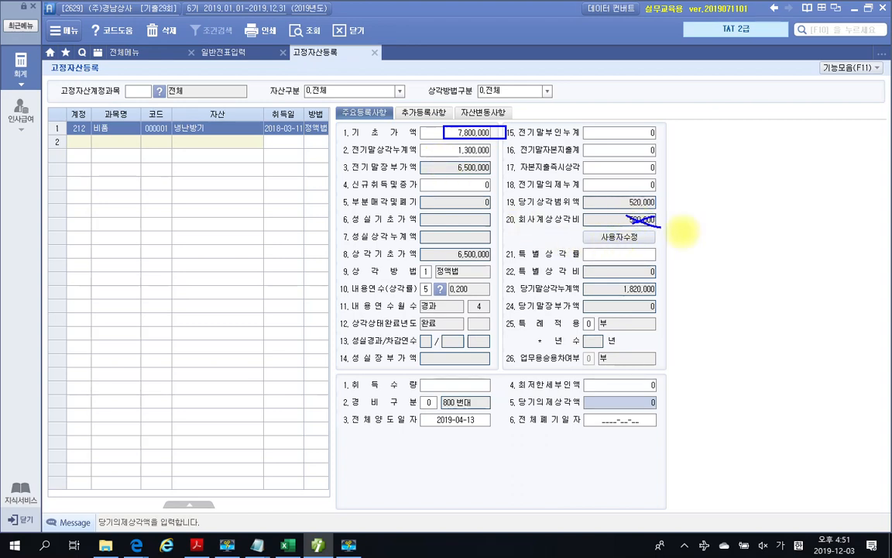
{"action": "key", "text": "Escape"}
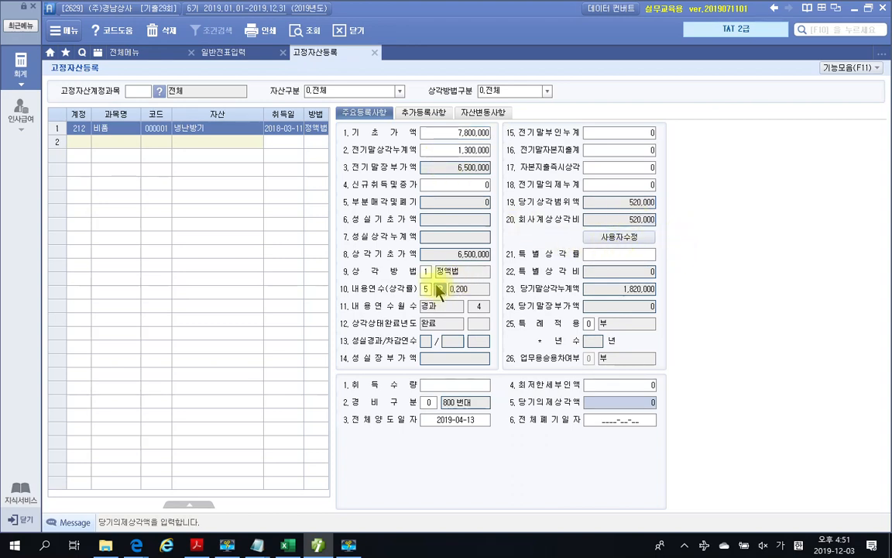
Override 회사계상상각비 with 0 through 사용자수정, and box the 기초가액 and 전기말상각누계액 amounts.
{"action": "left_click", "coordinate": [616, 221]}
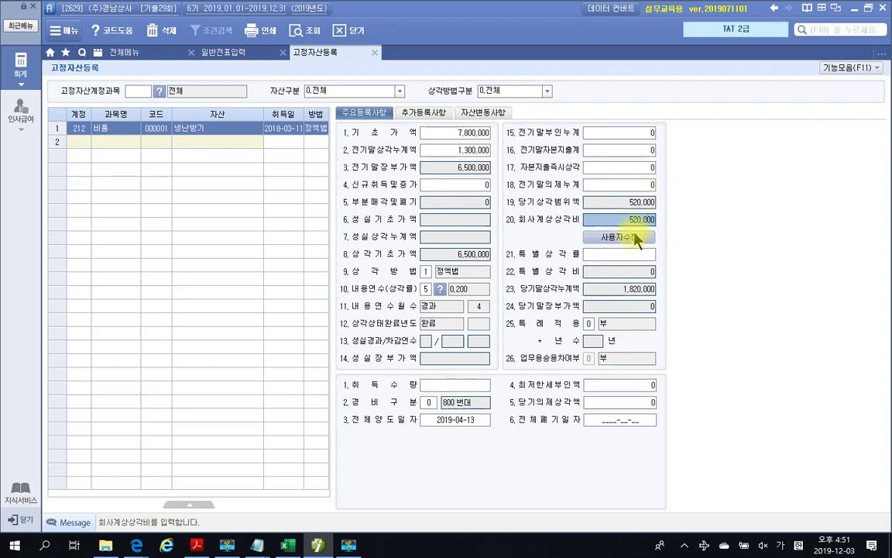
{"action": "left_click", "coordinate": [635, 237]}
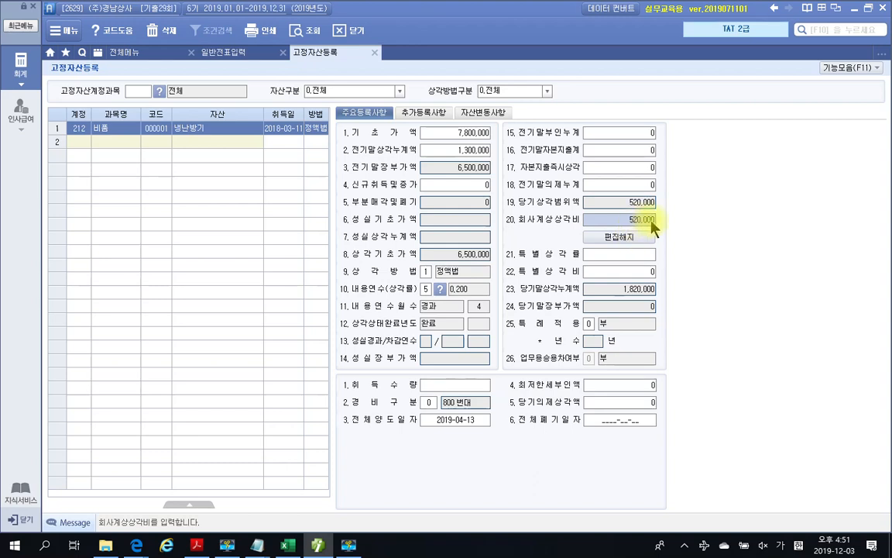
{"action": "type", "text": "5200000"}
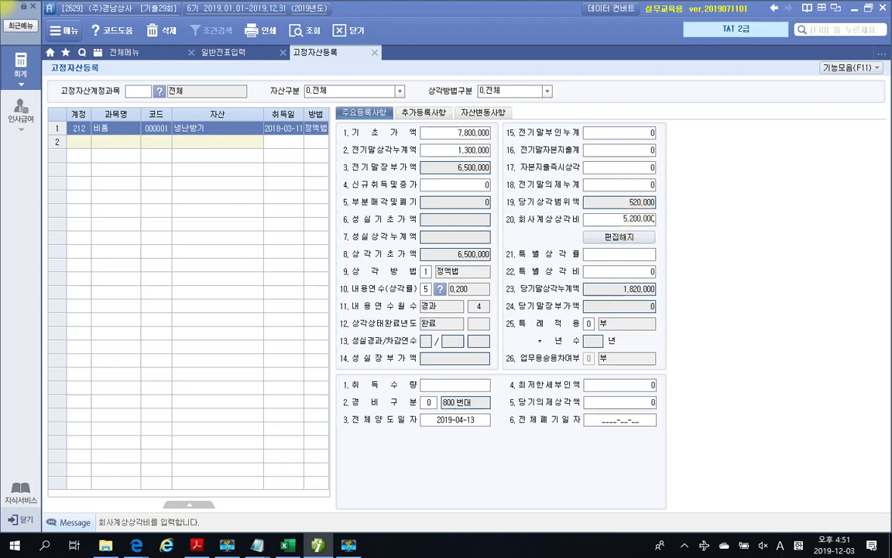
{"action": "key", "text": "BackSpace"}
{"action": "key", "text": "BackSpace"}
{"action": "key", "text": "BackSpace"}
{"action": "key", "text": "BackSpace"}
{"action": "key", "text": "BackSpace"}
{"action": "key", "text": "BackSpace"}
{"action": "key", "text": "Return"}
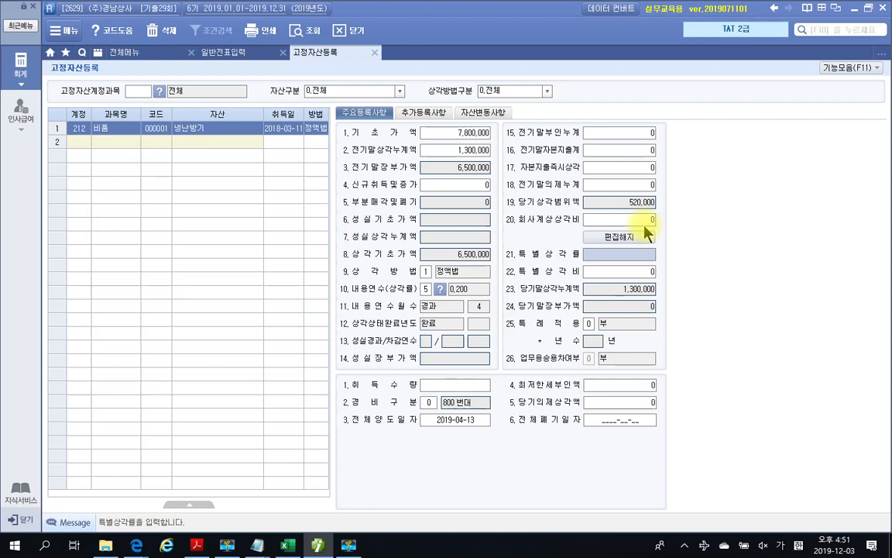
{"action": "left_click_drag", "start_coordinate": [406, 121], "coordinate": [511, 142]}
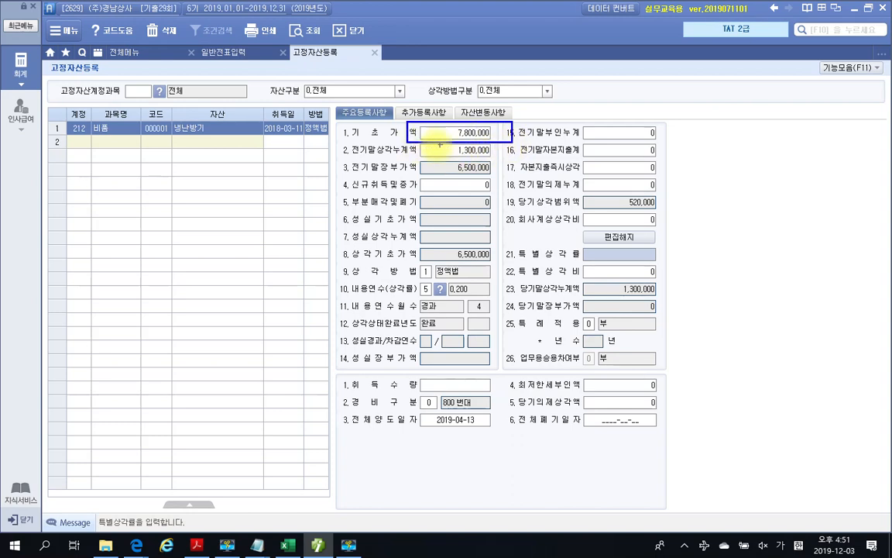
{"action": "left_click_drag", "start_coordinate": [405, 142], "coordinate": [517, 160]}
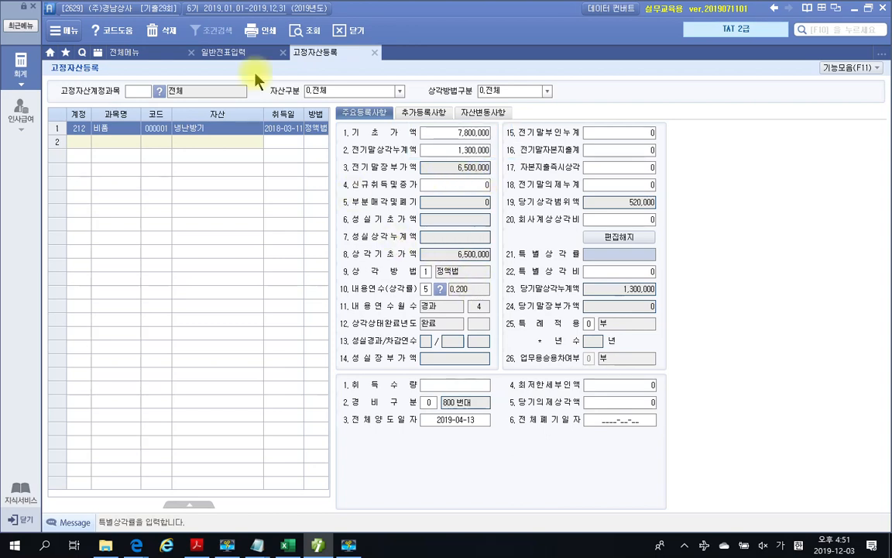
Open 매입매출전표입력 for April 13 and start a sales entry of type 11 과세.
{"action": "left_click", "coordinate": [121, 53]}
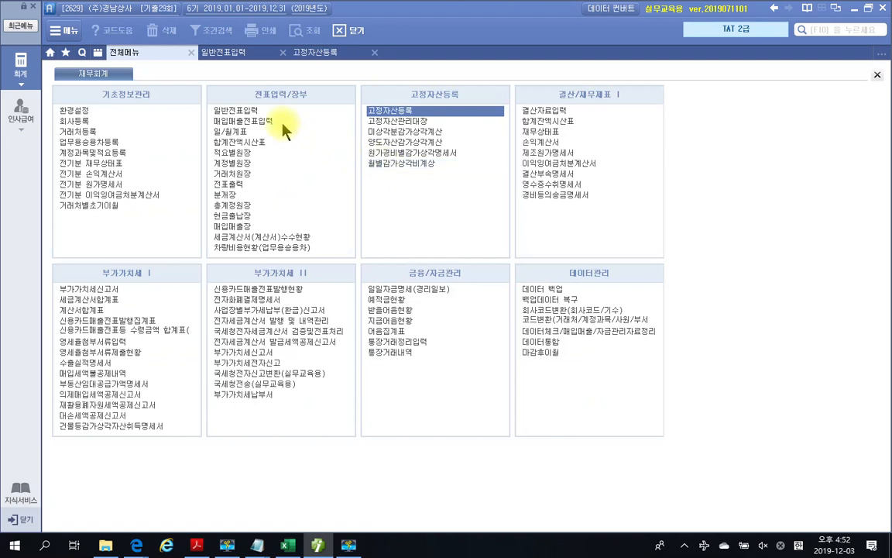
{"action": "left_click", "coordinate": [254, 124]}
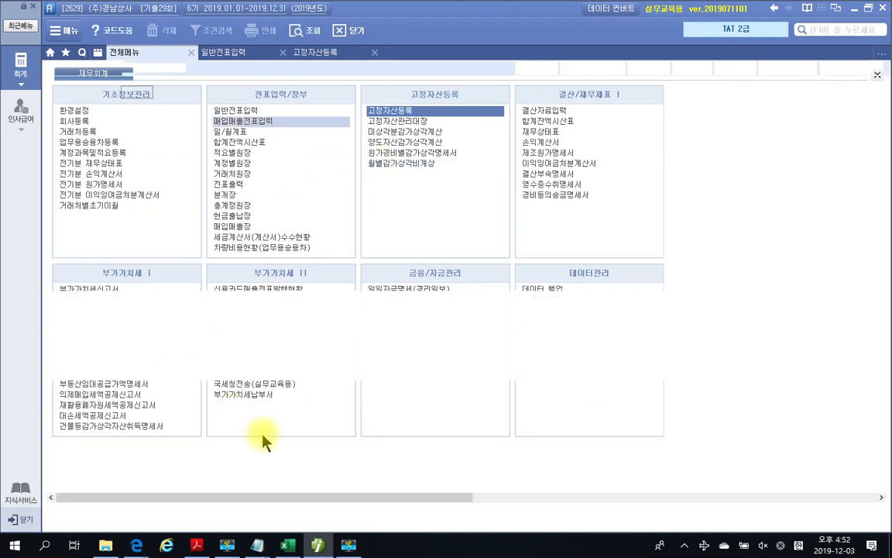
{"action": "type", "text": "04"}
{"action": "key", "text": "Return"}
{"action": "type", "text": "13"}
{"action": "key", "text": "Return"}
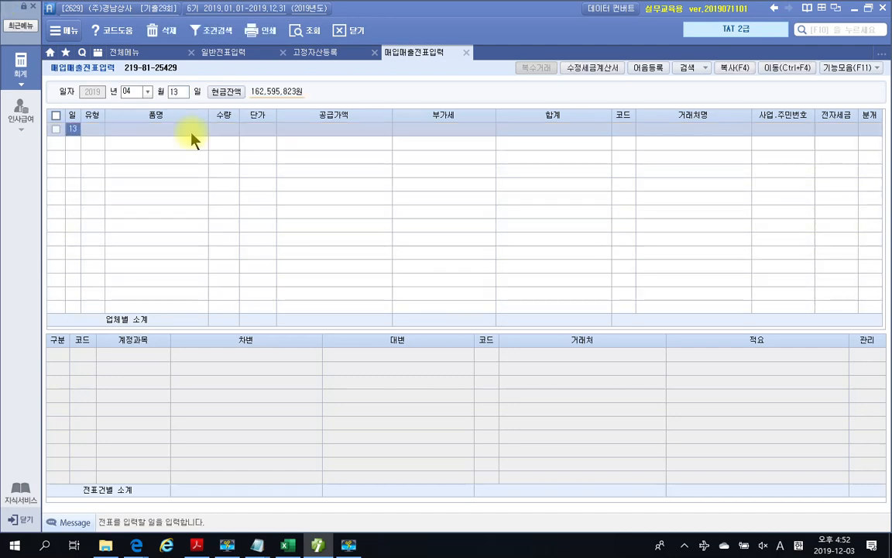
{"action": "key", "text": "Return"}
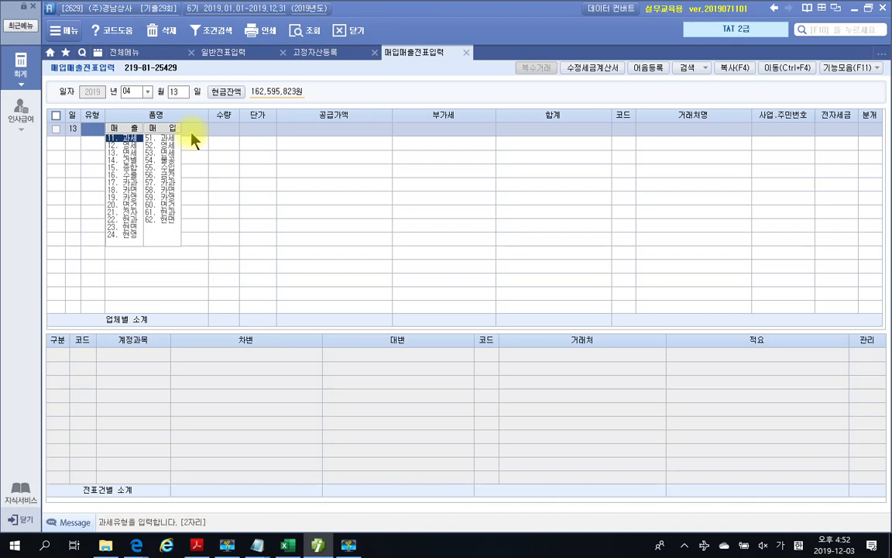
{"action": "type", "text": "11"}
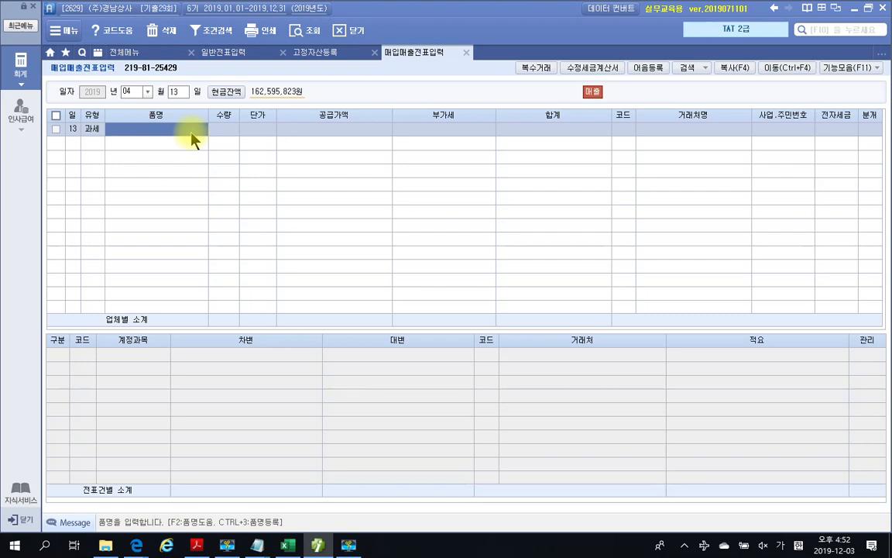
Enter 냉난방기 as the 품명 and 5,300,000 as the 공급가액, accepting the calculated 부가세.
{"action": "type", "text": "컴"}
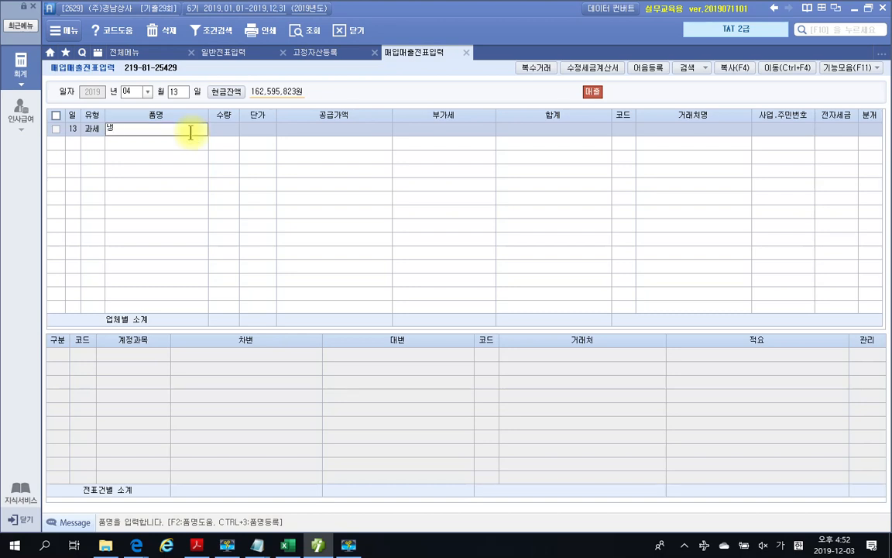
{"action": "type", "text": "난방기"}
{"action": "key", "text": "Return"}
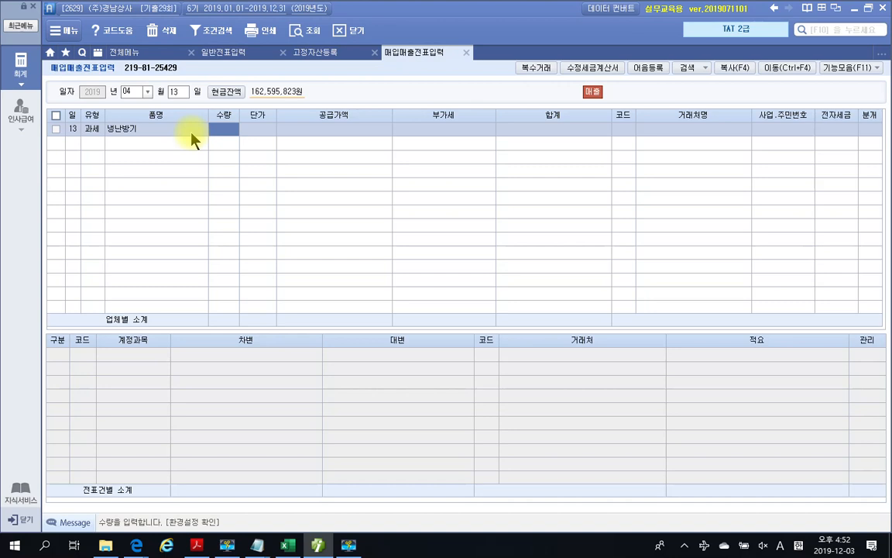
{"action": "key", "text": "Return"}
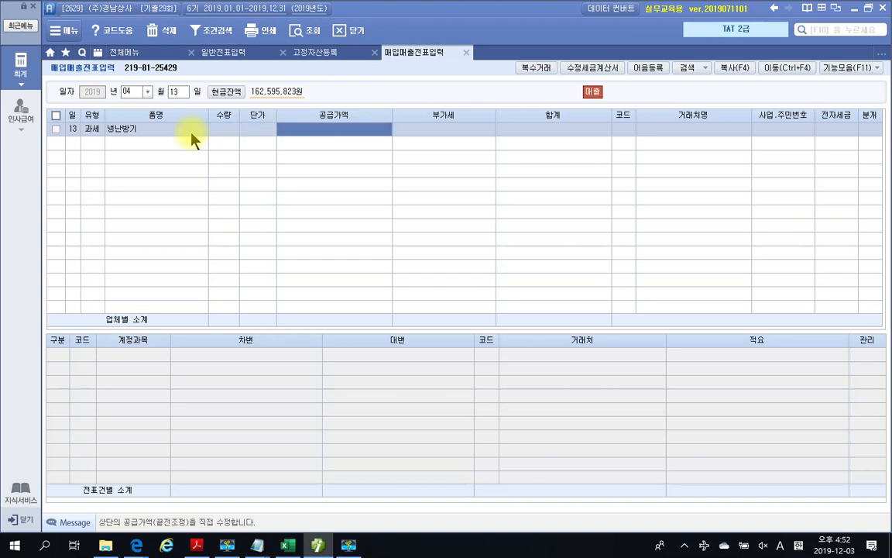
{"action": "type", "text": "5300000"}
{"action": "key", "text": "Return"}
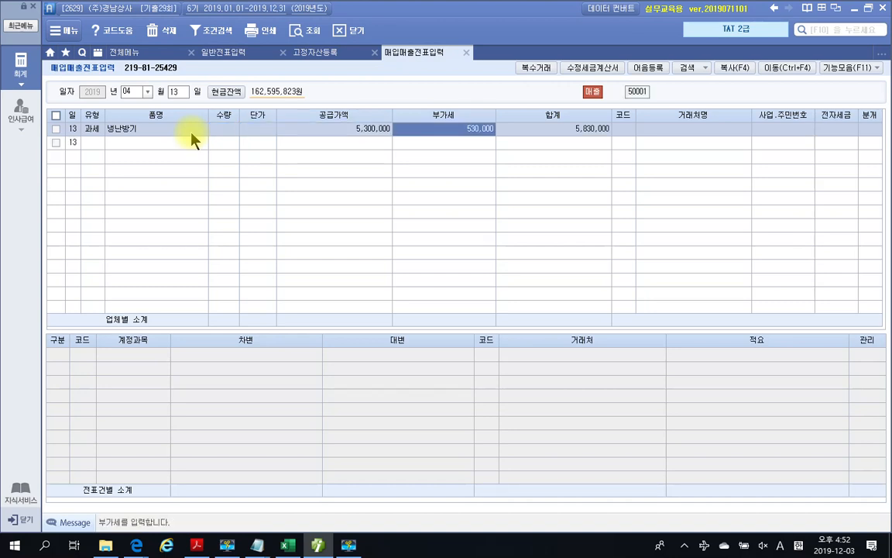
{"action": "key", "text": "Return"}
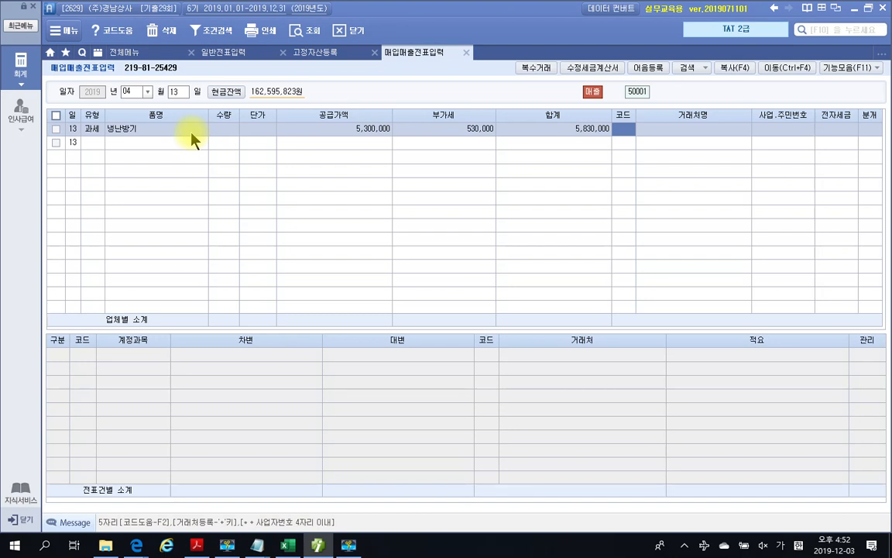
Set the 거래처 to 중고나라(주), 전자세금 to 전자입력 and 분개 to 혼합.
{"action": "type", "text": "중고"}
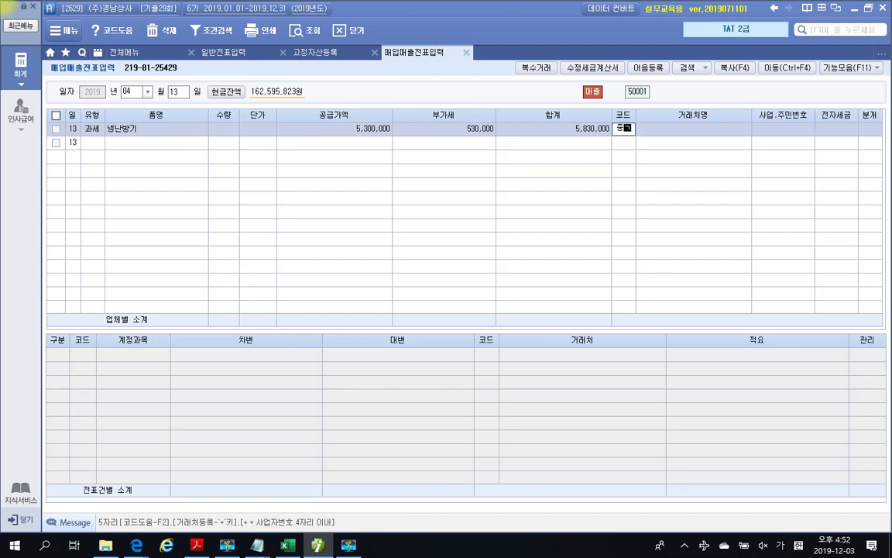
{"action": "key", "text": "Return"}
{"action": "key", "text": "Return"}
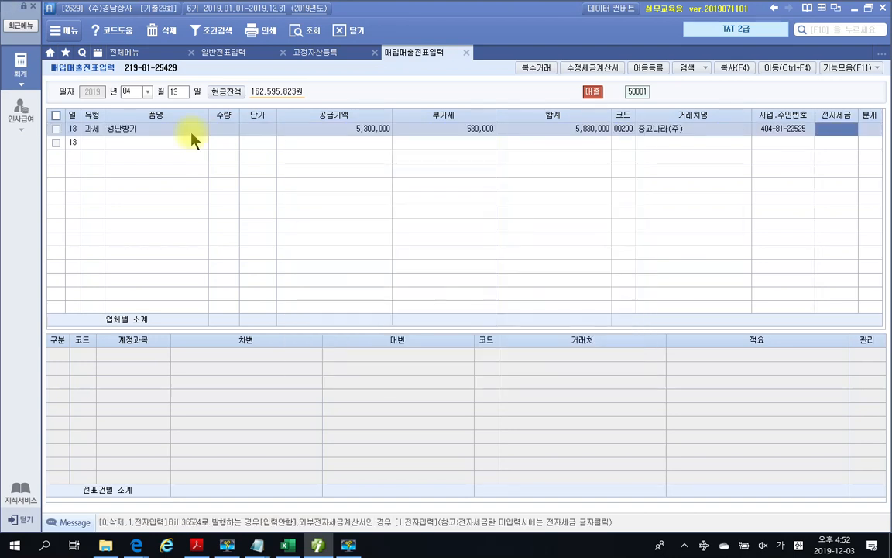
{"action": "type", "text": "1"}
{"action": "key", "text": "Return"}
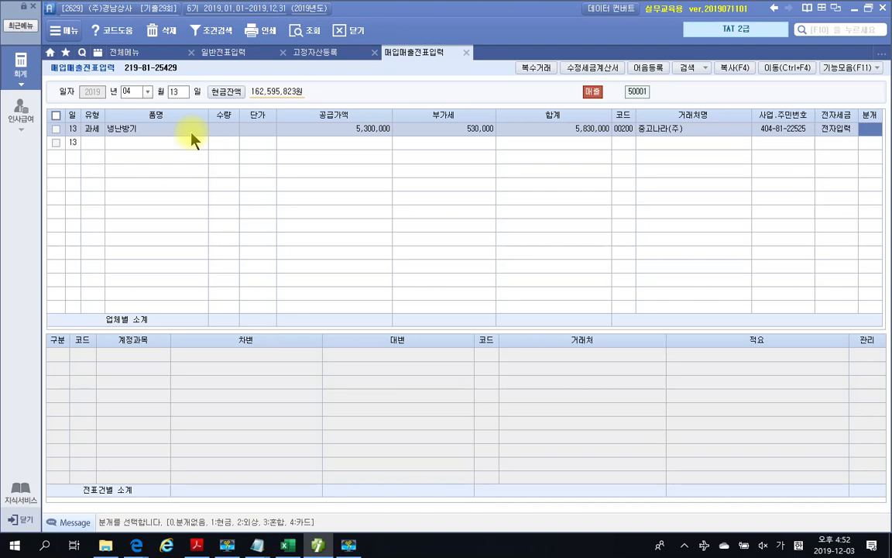
{"action": "type", "text": "3"}
{"action": "key", "text": "Return"}
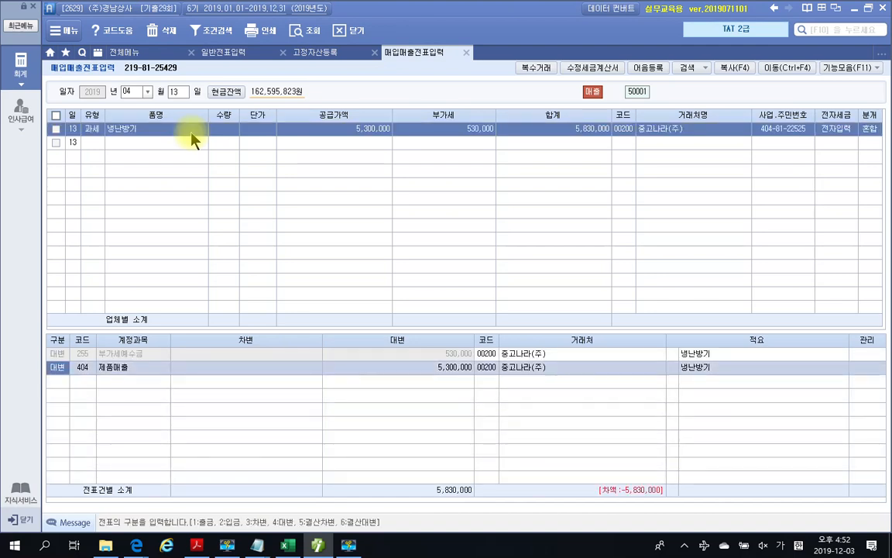
Replace the 제품매출 account with 212 비품, check the 기초가액 in 고정자산등록 and set the 대변 amount to 7,800,000.
{"action": "key", "text": "Return"}
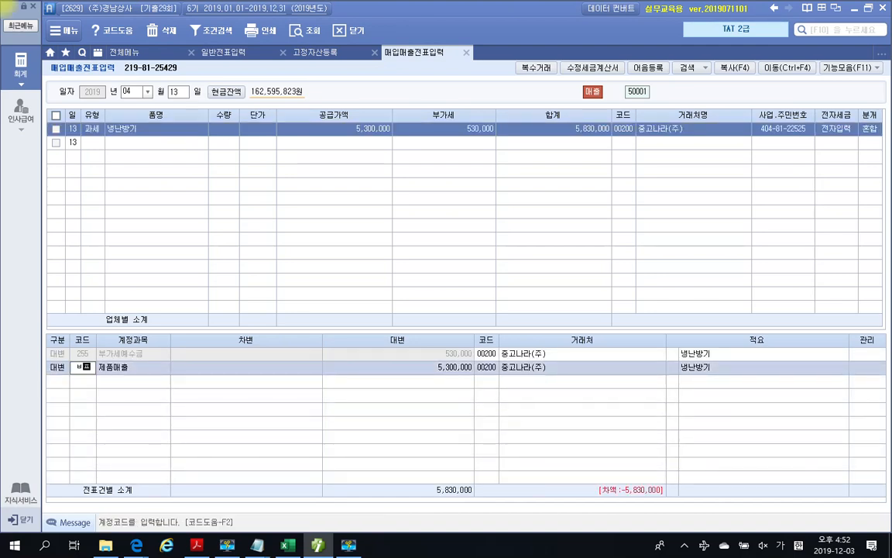
{"action": "key", "text": "Return"}
{"action": "key", "text": "shift+Tab"}
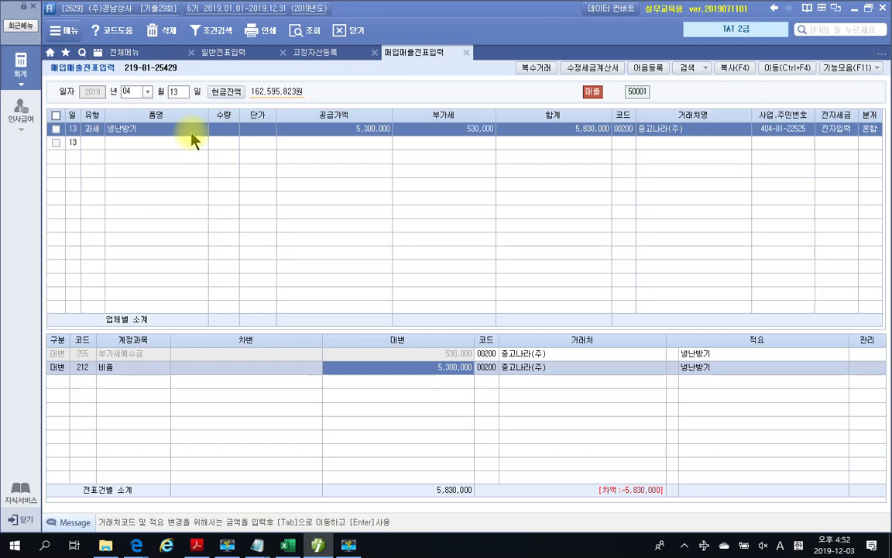
{"action": "left_click", "coordinate": [314, 52]}
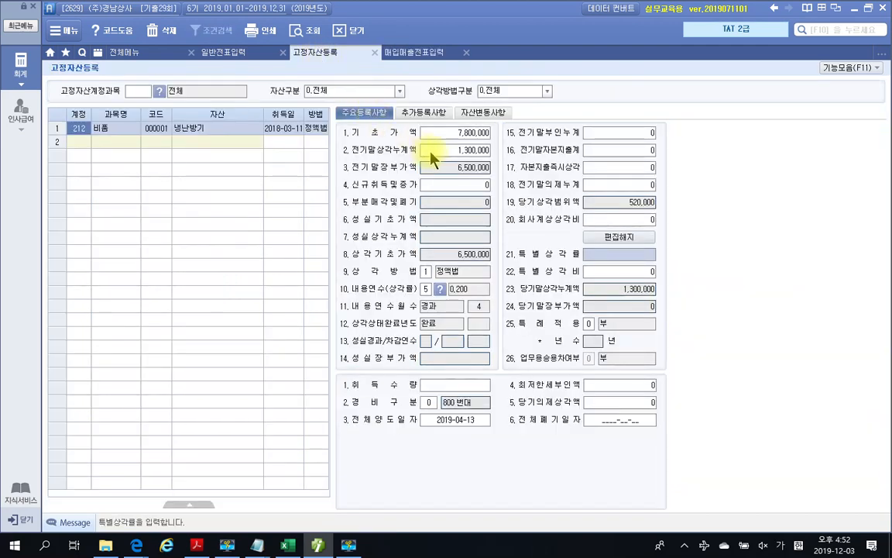
{"action": "left_click", "coordinate": [459, 135]}
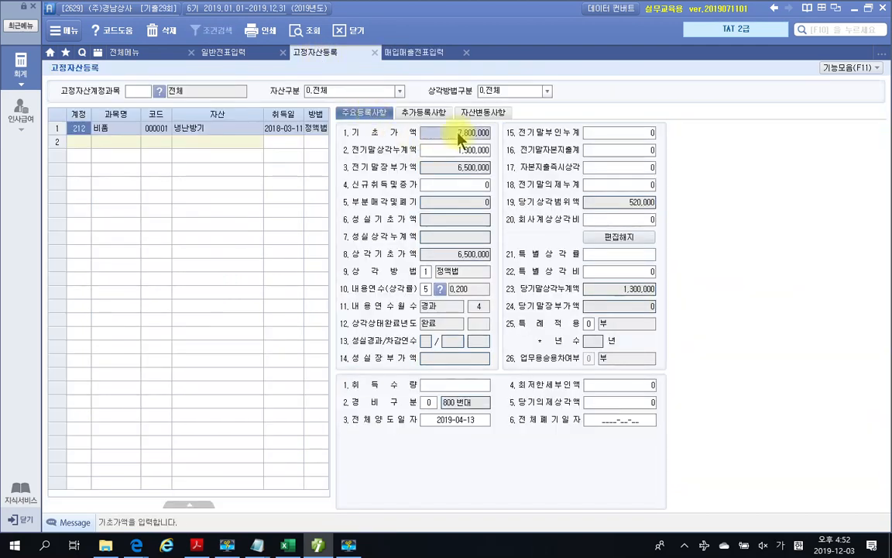
{"action": "left_click", "coordinate": [381, 49]}
{"action": "left_click", "coordinate": [473, 369]}
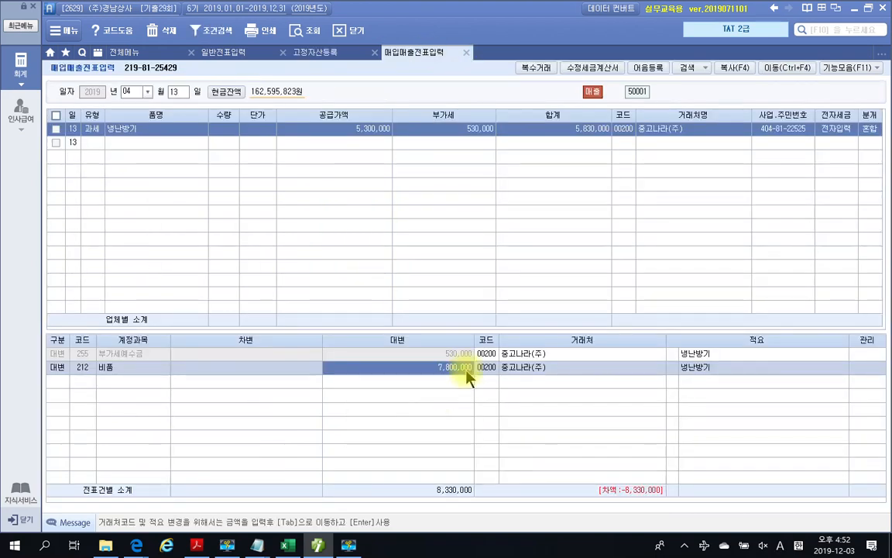
Add a 차변 line to the journal with account 213 감가상각누계액.
{"action": "left_click", "coordinate": [84, 379]}
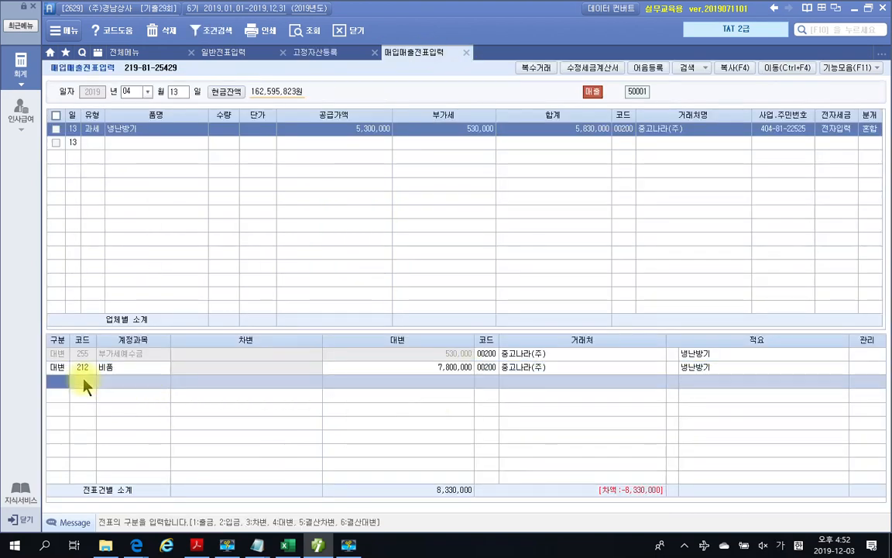
{"action": "type", "text": "3"}
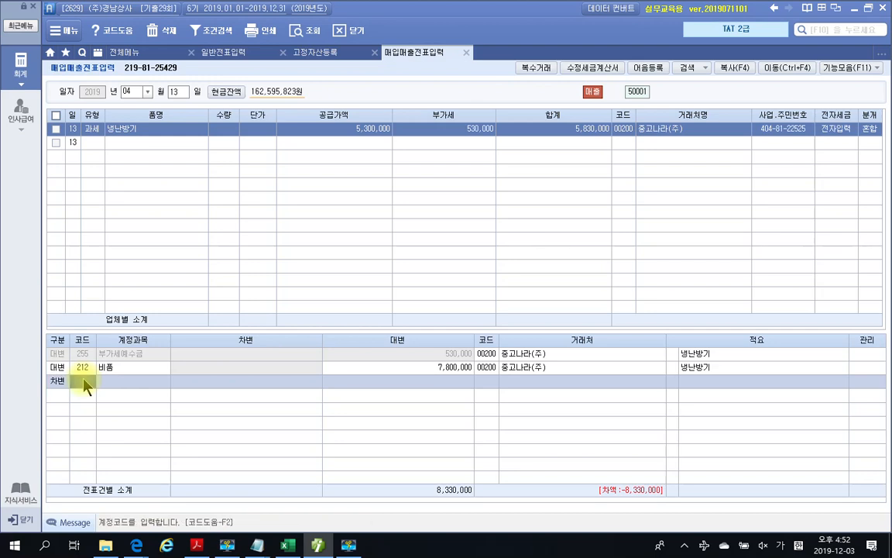
{"action": "type", "text": "2113"}
{"action": "key", "text": "Return"}
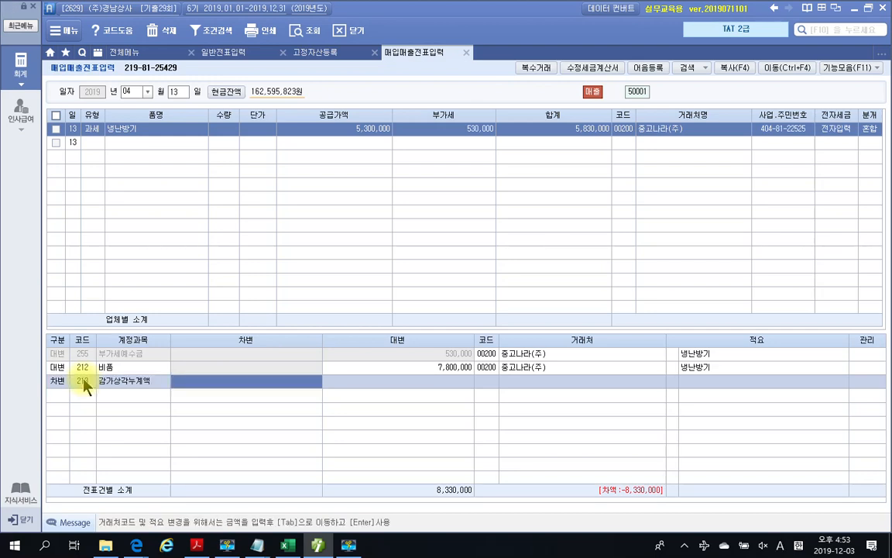
Return to 고정자산등록, box the 전기말상각누계액 amount and cross out 회사계상상각비.
{"action": "left_click", "coordinate": [334, 52]}
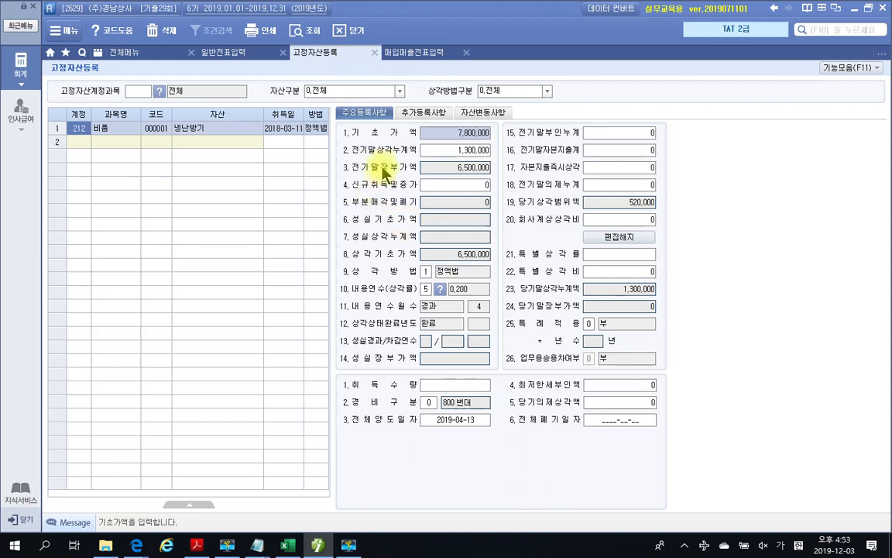
{"action": "left_click", "coordinate": [493, 150]}
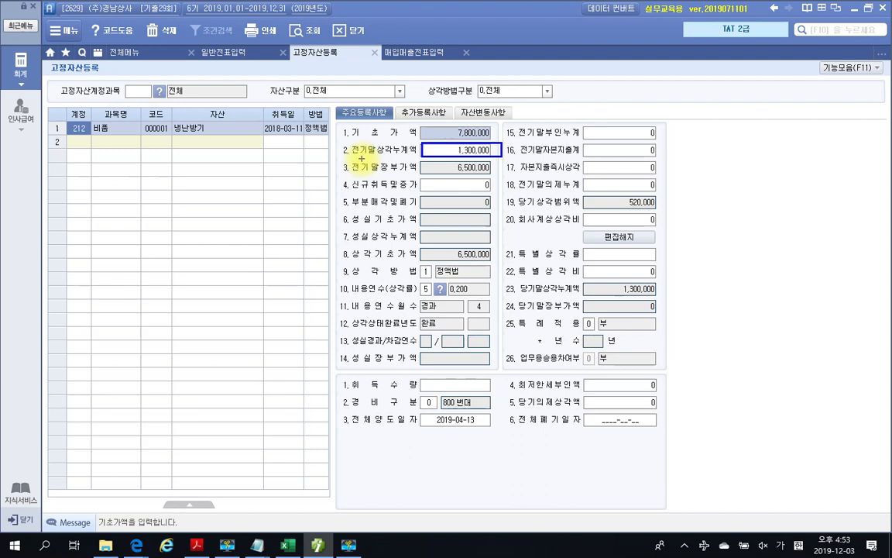
{"action": "left_click_drag", "start_coordinate": [627, 209], "coordinate": [612, 225]}
{"action": "left_click_drag", "start_coordinate": [615, 214], "coordinate": [637, 229]}
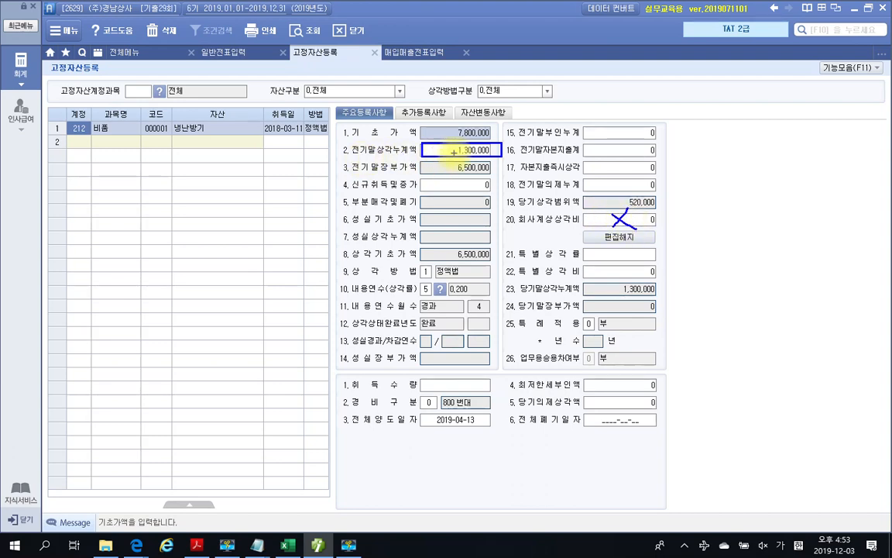
Box 당기말상각누계액 and circle the 전기말상각누계액 and 회사계상상각비 amounts in 고정자산등록, clearing the markings at the end.
{"action": "key", "text": "Escape"}
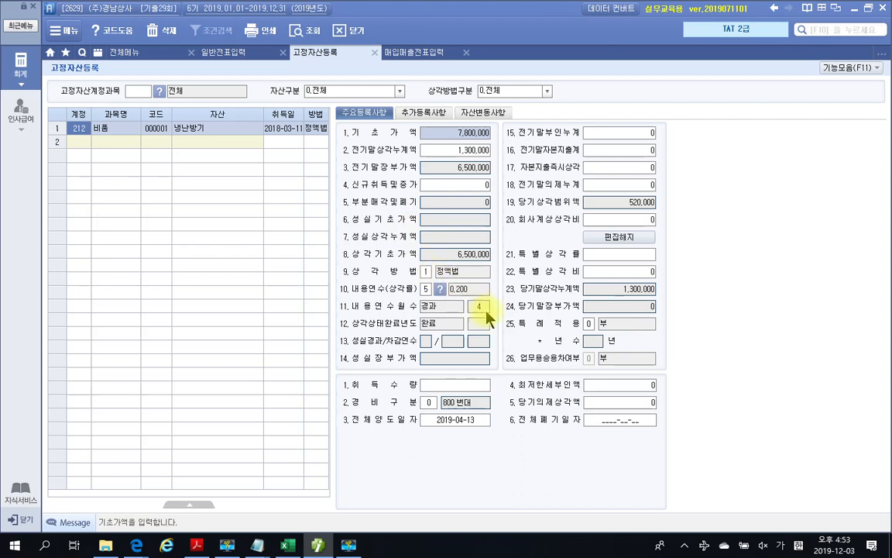
{"action": "mouse_move", "coordinate": [508, 280]}
{"action": "left_mouse_down"}
{"action": "mouse_move", "coordinate": [520, 296]}
{"action": "mouse_move", "coordinate": [686, 299]}
{"action": "mouse_move", "coordinate": [695, 279]}
{"action": "left_mouse_up"}
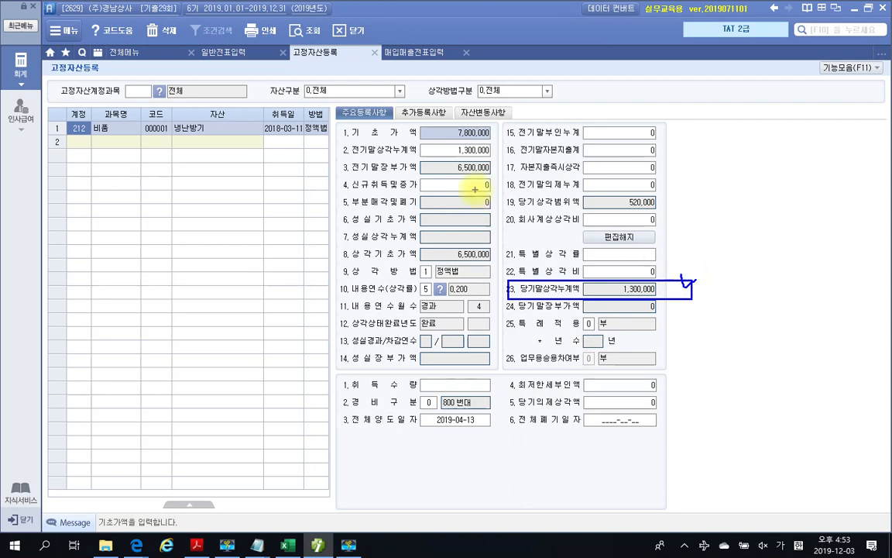
{"action": "mouse_move", "coordinate": [488, 145]}
{"action": "left_mouse_down"}
{"action": "mouse_move", "coordinate": [451, 149]}
{"action": "mouse_move", "coordinate": [474, 157]}
{"action": "left_mouse_up"}
{"action": "mouse_move", "coordinate": [631, 215]}
{"action": "left_mouse_down"}
{"action": "mouse_move", "coordinate": [604, 223]}
{"action": "mouse_move", "coordinate": [670, 222]}
{"action": "mouse_move", "coordinate": [633, 214]}
{"action": "left_mouse_up"}
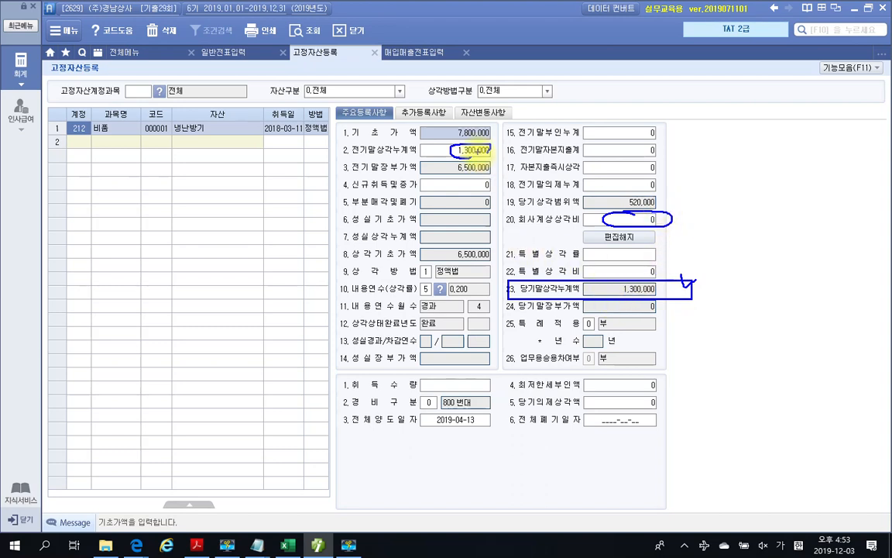
{"action": "left_click_drag", "start_coordinate": [603, 288], "coordinate": [687, 287]}
{"action": "key", "text": "Escape"}
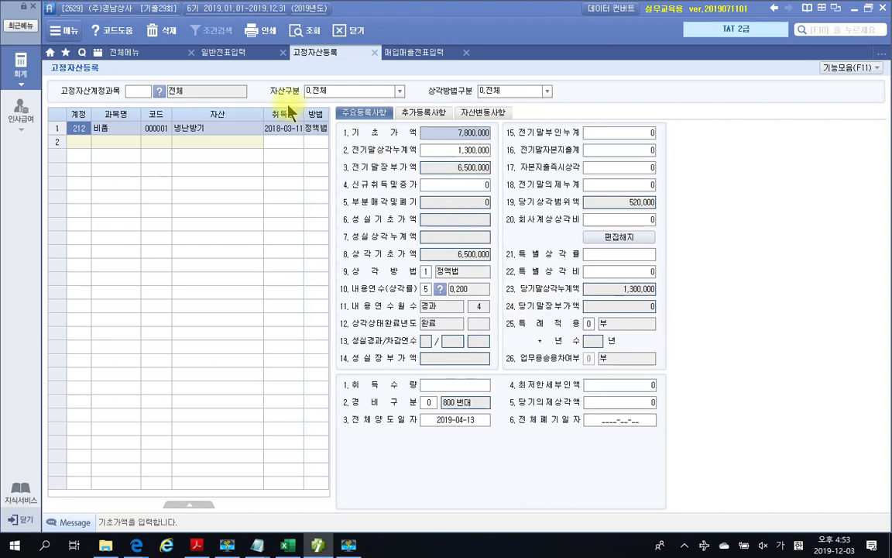
Return to 매입매출전표입력 and set the 차변 amount of 213 감가상각누계액 to 1,300,000.
{"action": "left_click", "coordinate": [404, 55]}
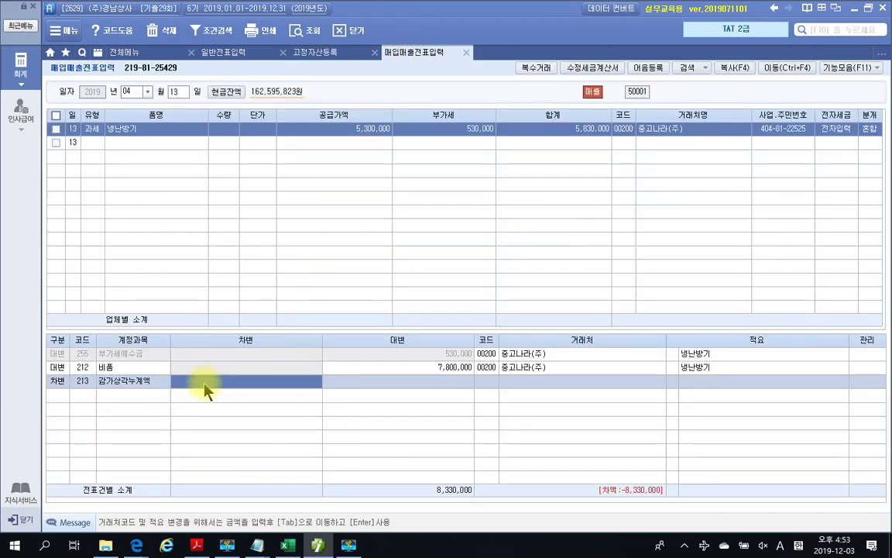
{"action": "type", "text": "1300000"}
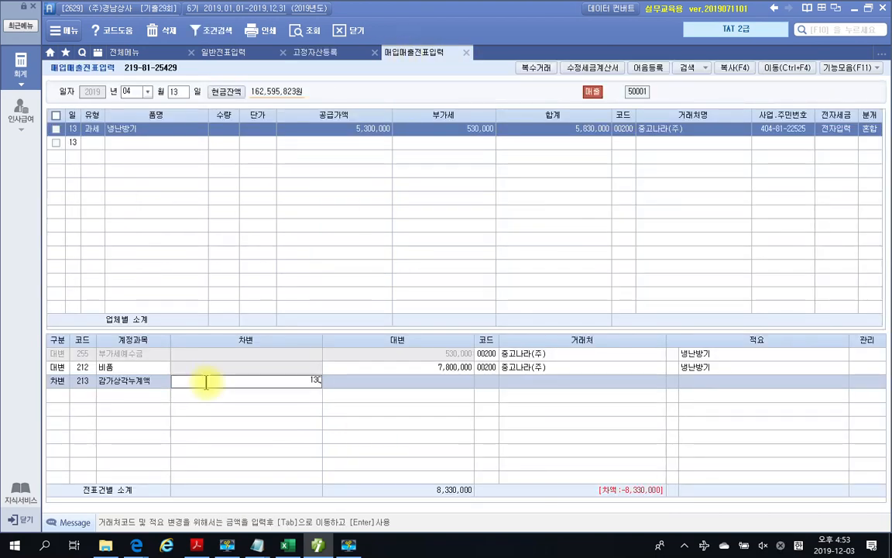
{"action": "key", "text": "Return"}
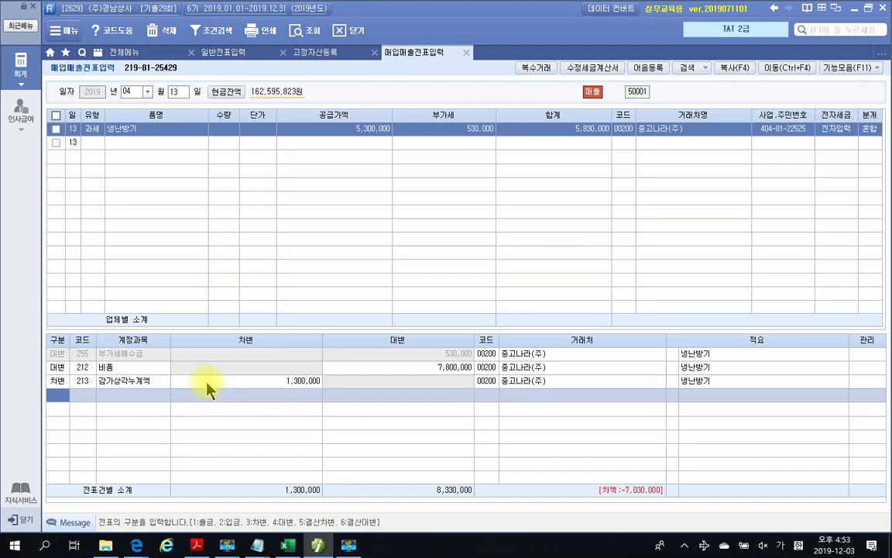
Add a 차변 line to the journal with account 101 현금 and an amount of 2,000,000.
{"action": "type", "text": "3"}
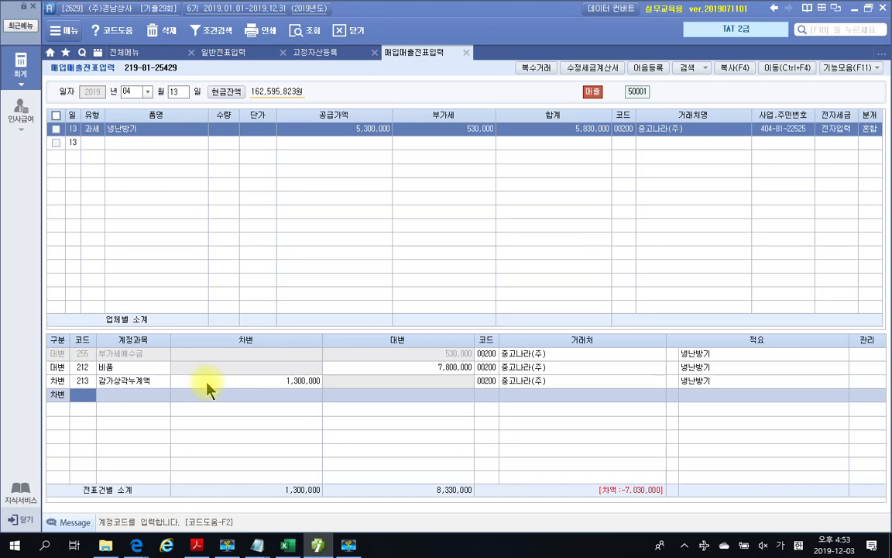
{"action": "type", "text": "101"}
{"action": "key", "text": "Return"}
{"action": "type", "text": "2000000"}
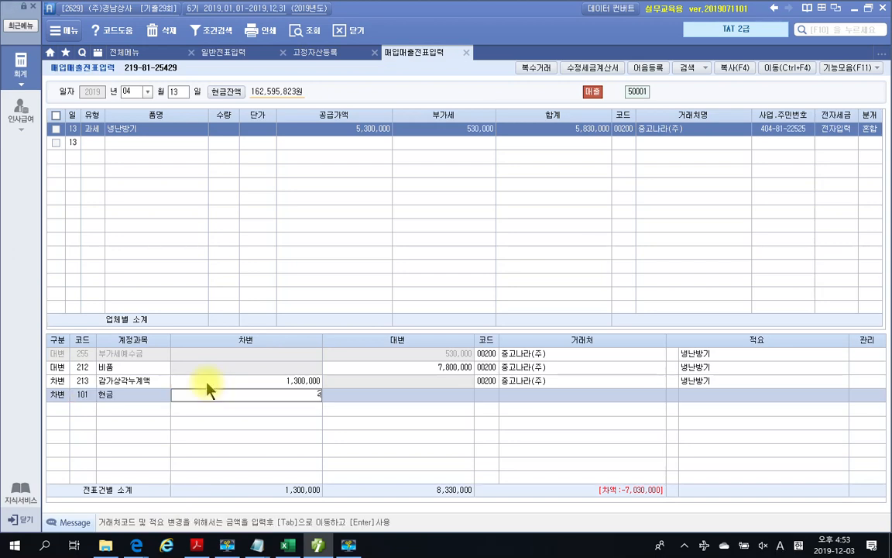
{"action": "key", "text": "Return"}
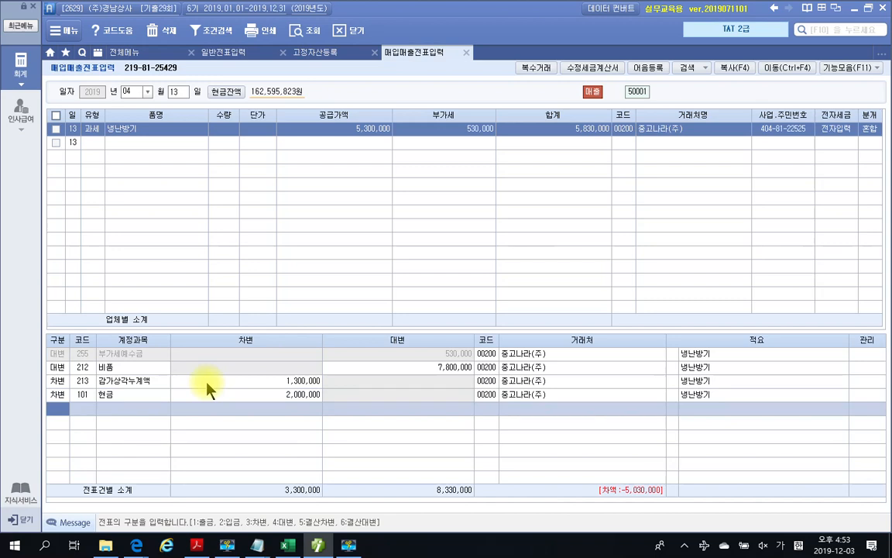
Add a 차변 line with account 120 미수금, found by searching for 미수, and an amount of 3,830,000.
{"action": "key", "text": "3"}
{"action": "type", "text": "미수"}
{"action": "key", "text": "Return"}
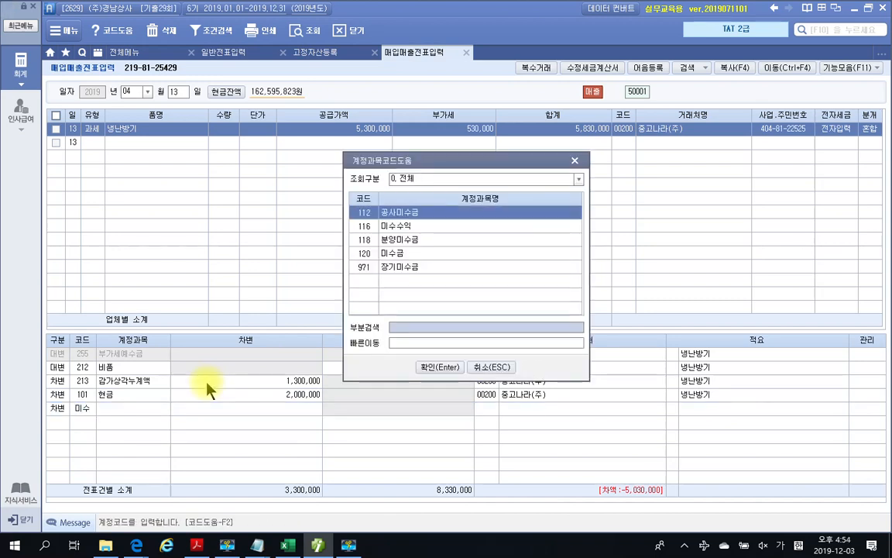
{"action": "key", "text": "Down"}
{"action": "key", "text": "Down"}
{"action": "key", "text": "Down"}
{"action": "key", "text": "Return"}
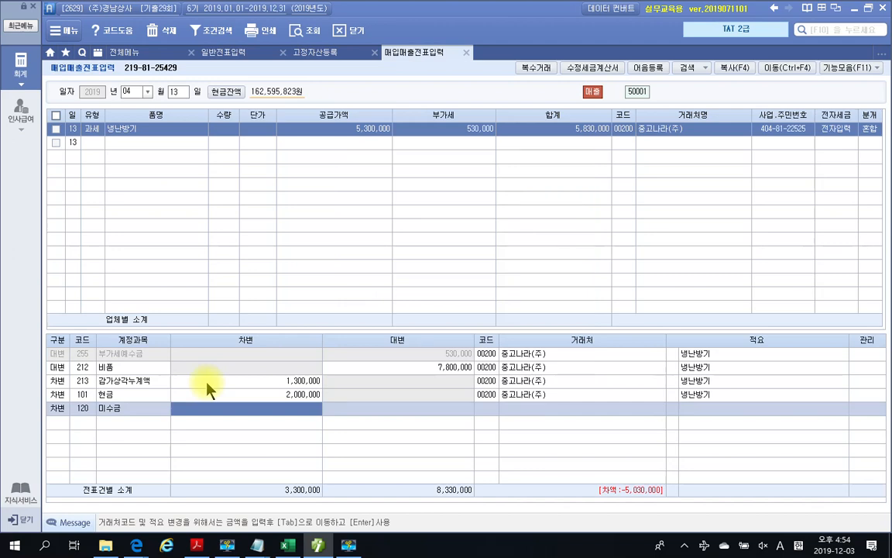
{"action": "type", "text": "3"}
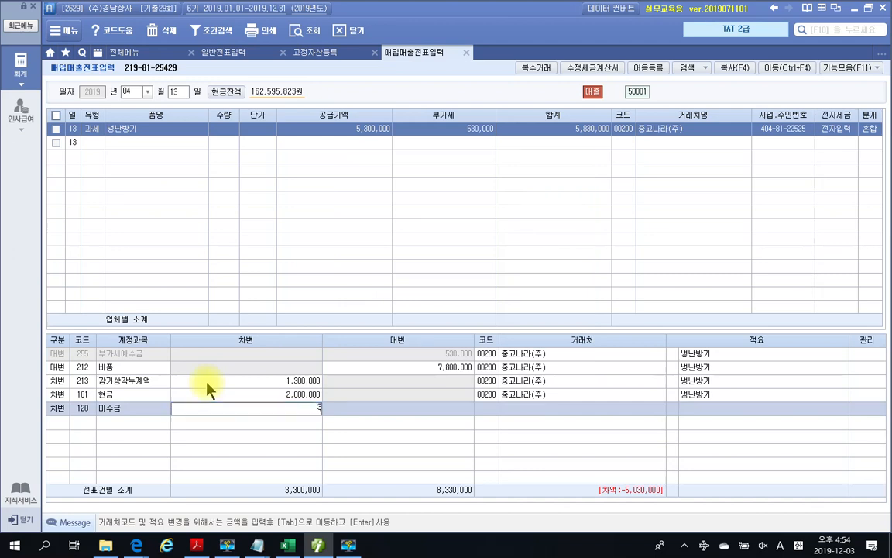
{"action": "type", "text": ",830,000"}
{"action": "key", "text": "Return"}
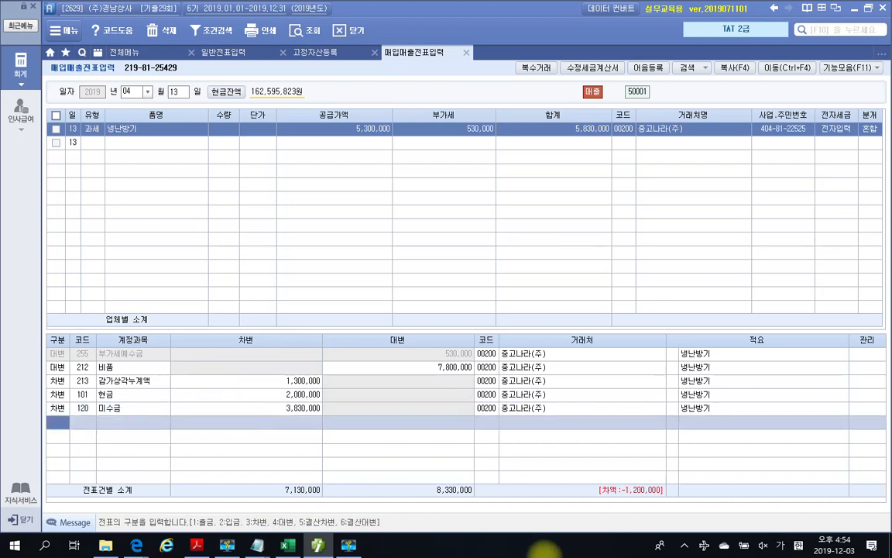
Mark the 차액 in the journal totals and add a 차변 line with account 950 유형자산처분손실 for 1,200,000.
{"action": "left_click_drag", "start_coordinate": [587, 474], "coordinate": [676, 501]}
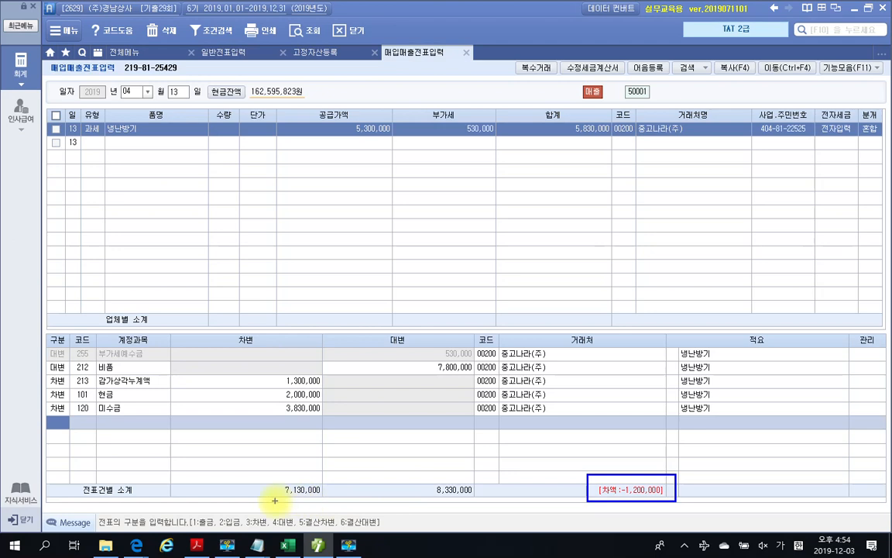
{"action": "left_click_drag", "start_coordinate": [272, 497], "coordinate": [339, 499]}
{"action": "key", "text": "Escape"}
{"action": "type", "text": "3"}
{"action": "key", "text": "Return"}
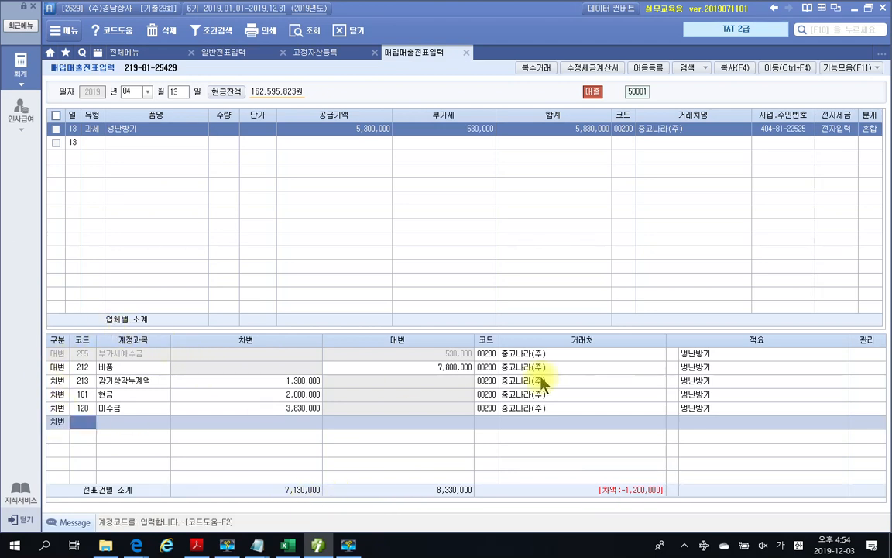
{"action": "type", "text": "유형"}
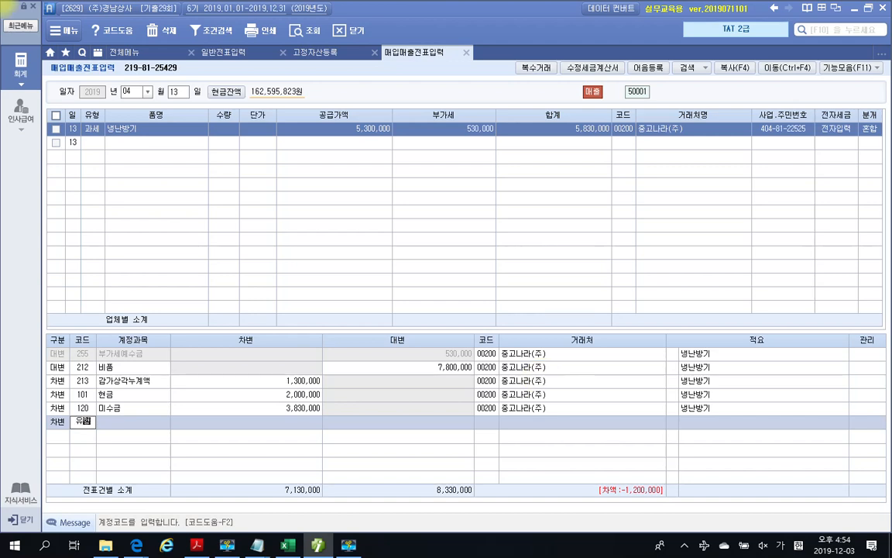
{"action": "key", "text": "Return"}
{"action": "key", "text": "Down"}
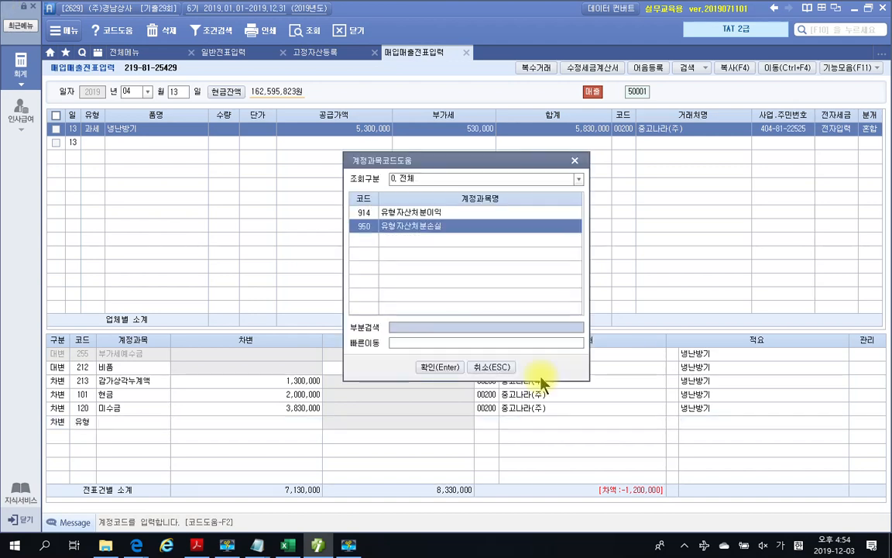
{"action": "key", "text": "Return"}
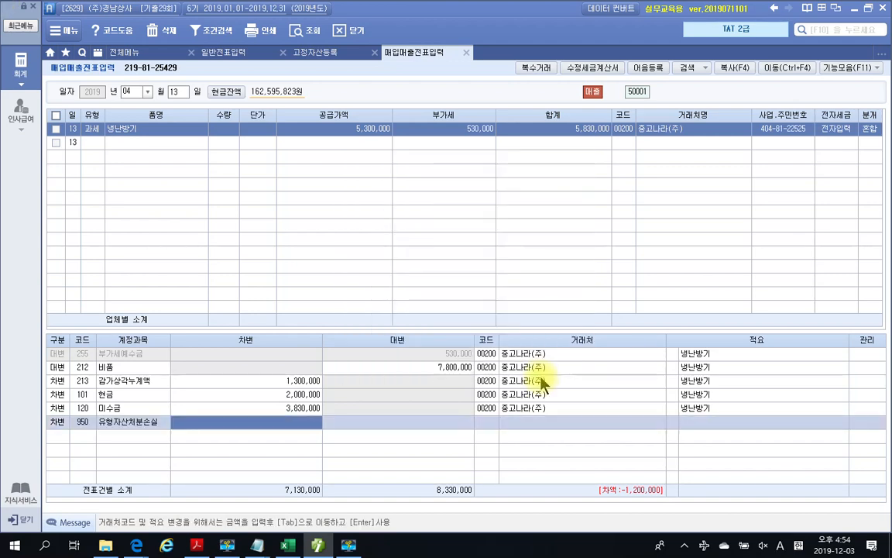
{"action": "type", "text": "1200000"}
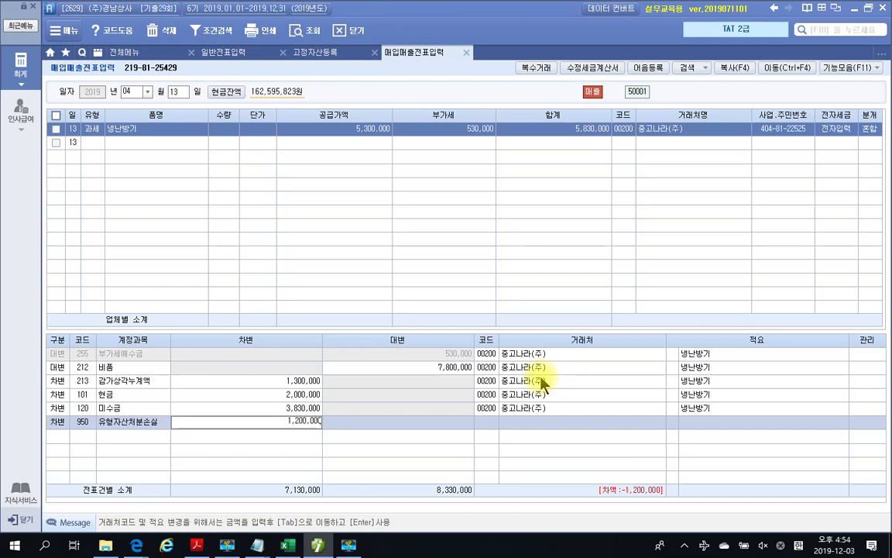
{"action": "key", "text": "Return"}
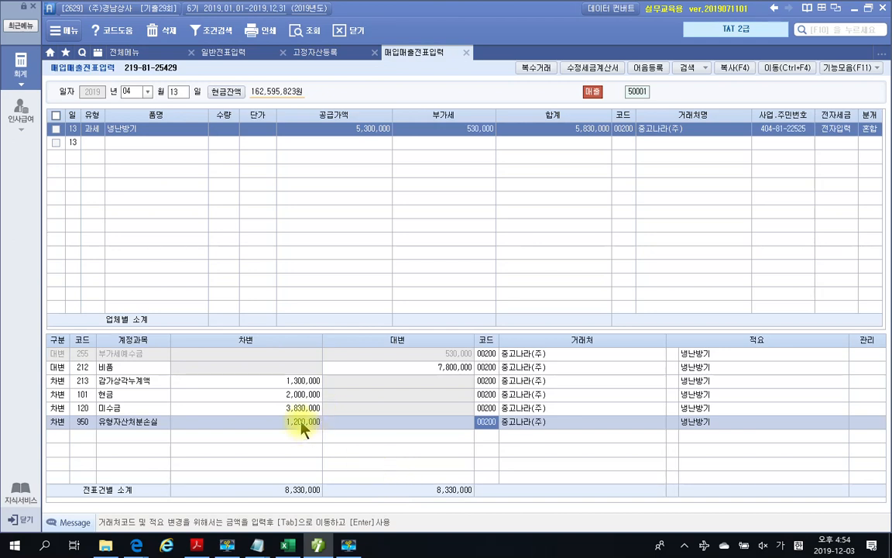
Box the 전기말장부가액 in 고정자산등록 and compare it with the 유형자산처분손실 amount in the journal.
{"action": "left_click", "coordinate": [321, 51]}
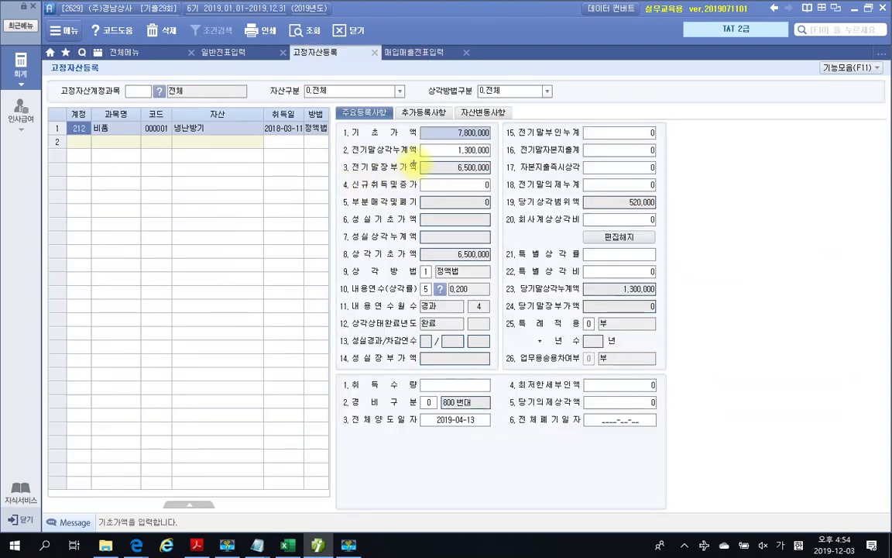
{"action": "left_click_drag", "start_coordinate": [414, 160], "coordinate": [515, 178]}
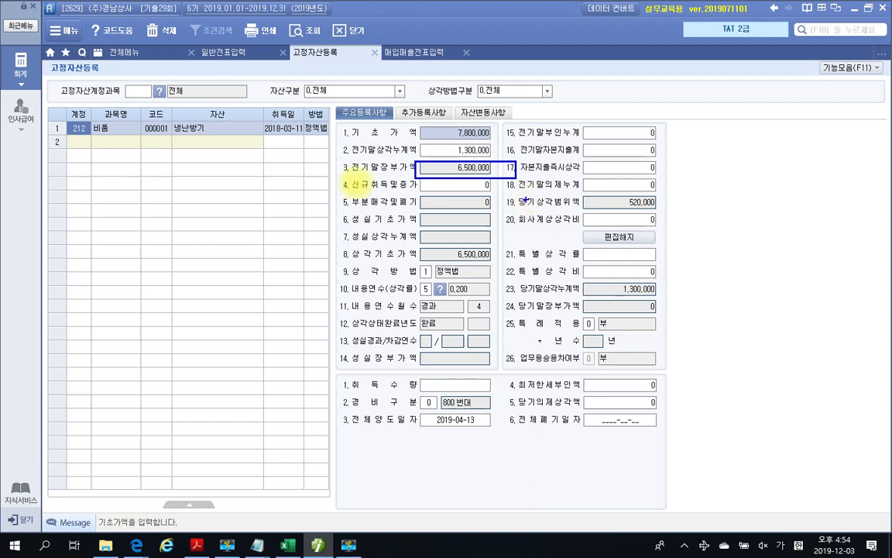
{"action": "left_click", "coordinate": [403, 52]}
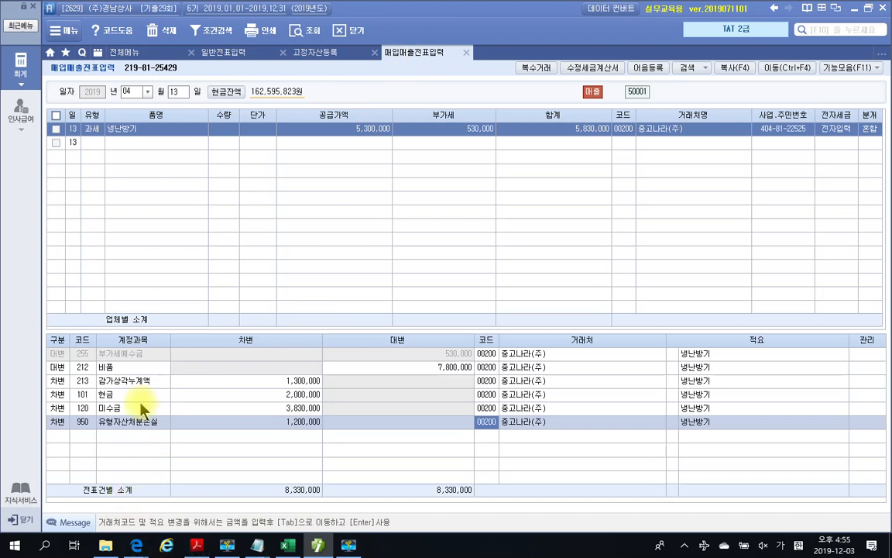
{"action": "left_click", "coordinate": [301, 425]}
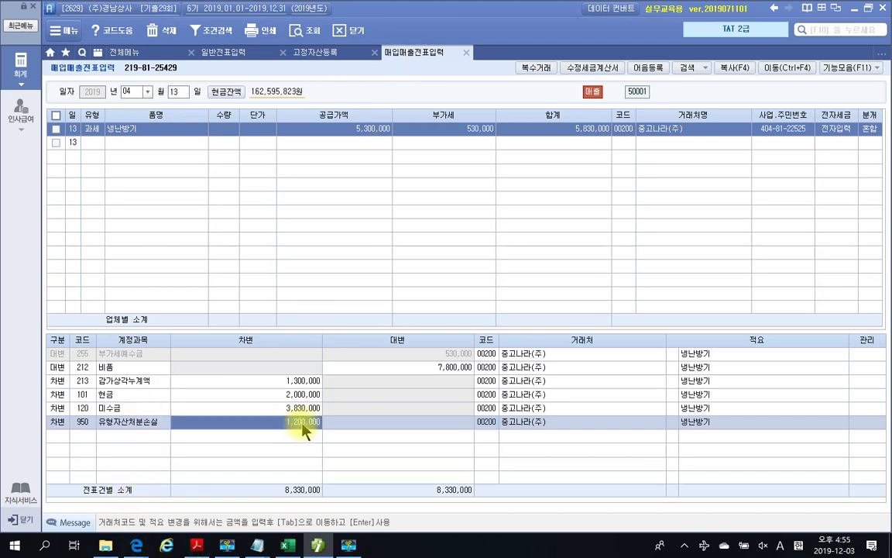
Switch to the exam PDF in Adobe Acrobat Reader and recheck the 냉난방기 sale problem against the completed voucher.
{"action": "left_click", "coordinate": [198, 546]}
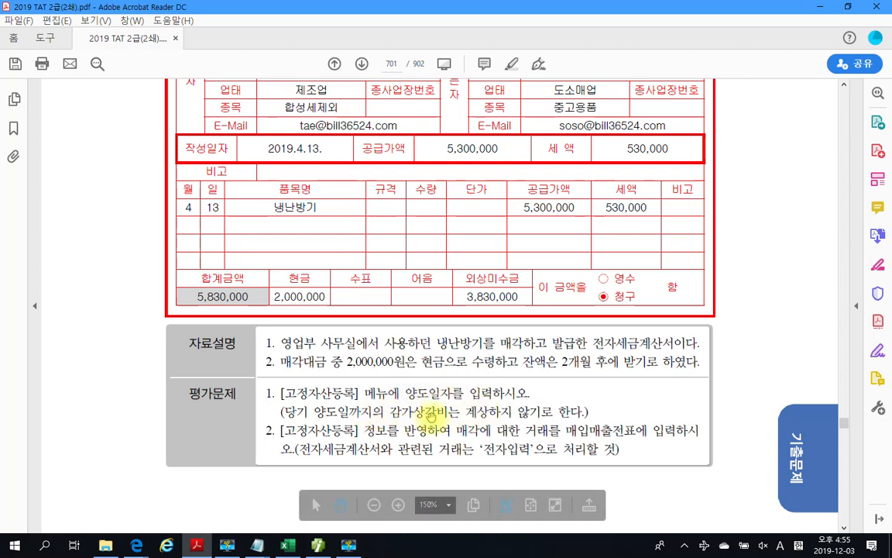
{"action": "scroll", "coordinate": [403, 441], "scroll_direction": "down", "scroll_amount": 1}
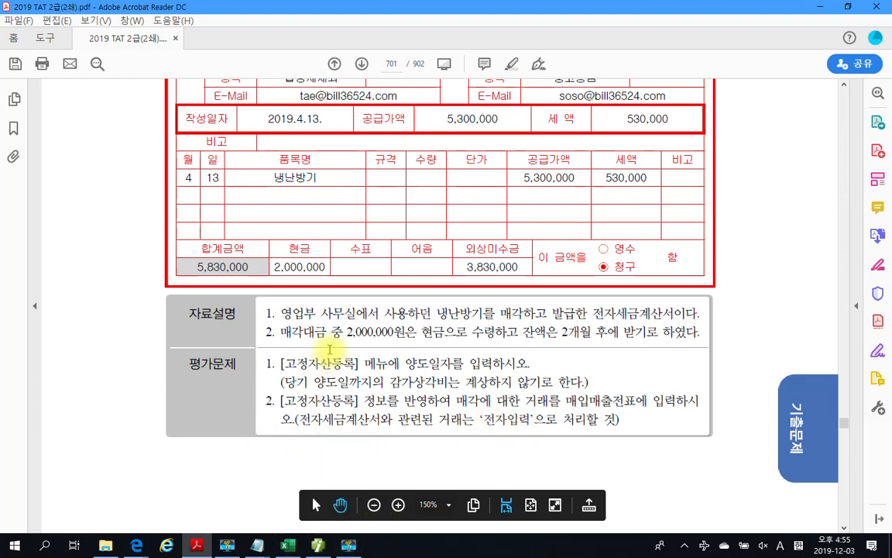
{"action": "scroll", "coordinate": [329, 344], "scroll_direction": "up", "scroll_amount": 5}
{"action": "scroll", "coordinate": [325, 340], "scroll_direction": "down", "scroll_amount": 5}
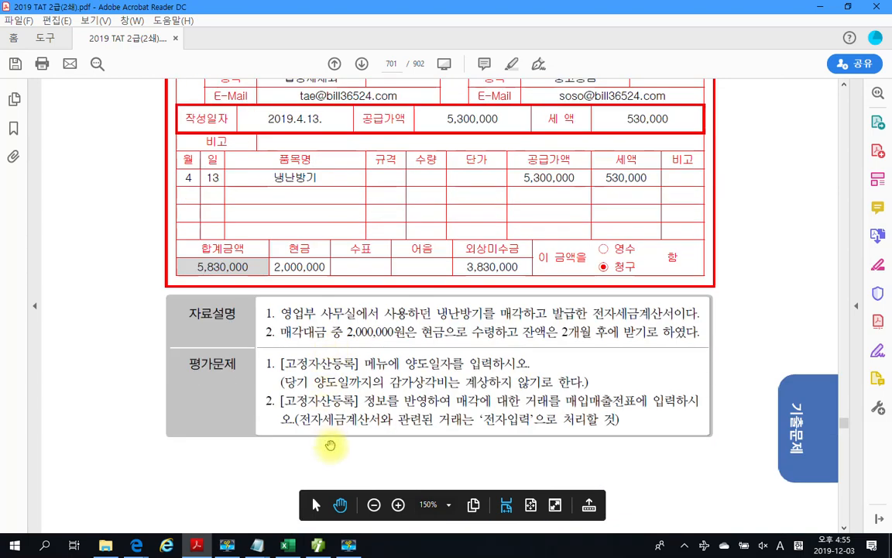
{"action": "left_click", "coordinate": [317, 546]}
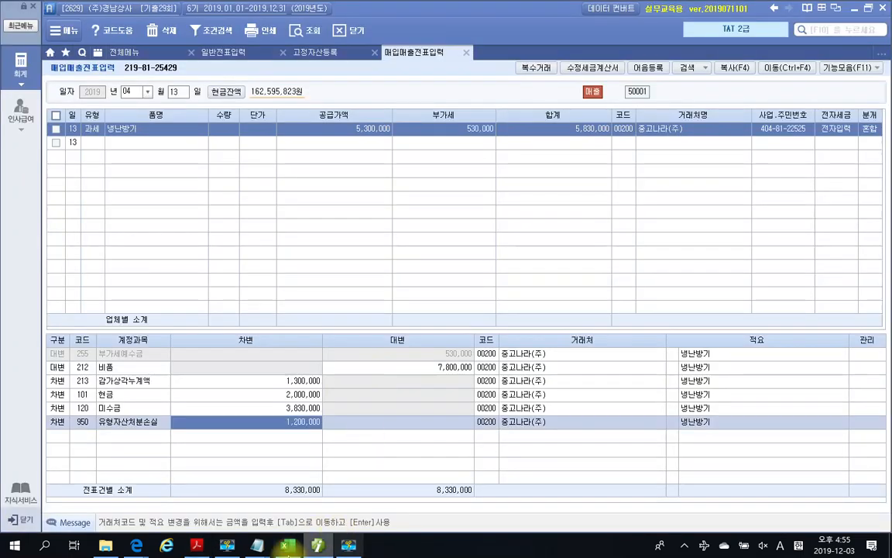
Go to problem 4, 대손의 발생과 설정, in the exam PDF and read its 전자세금계산서, 자료설명 and 평가문제.
{"action": "left_click", "coordinate": [197, 545]}
{"action": "scroll", "coordinate": [401, 317], "scroll_direction": "down", "scroll_amount": 15}
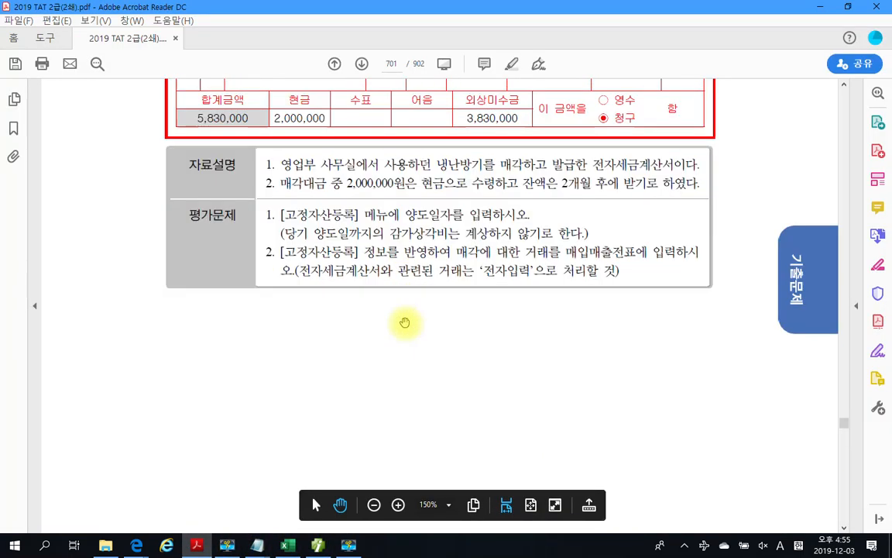
{"action": "scroll", "coordinate": [404, 323], "scroll_direction": "down", "scroll_amount": 2}
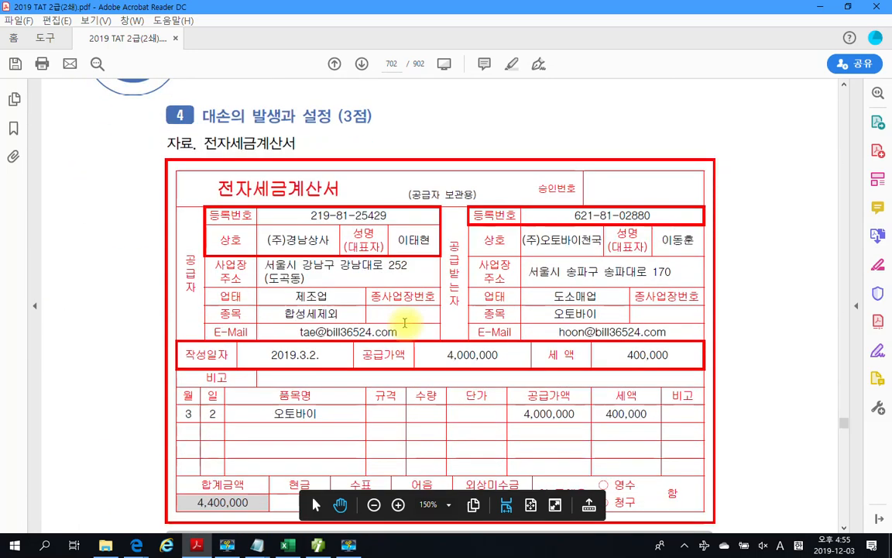
{"action": "scroll", "coordinate": [402, 322], "scroll_direction": "down", "scroll_amount": 4}
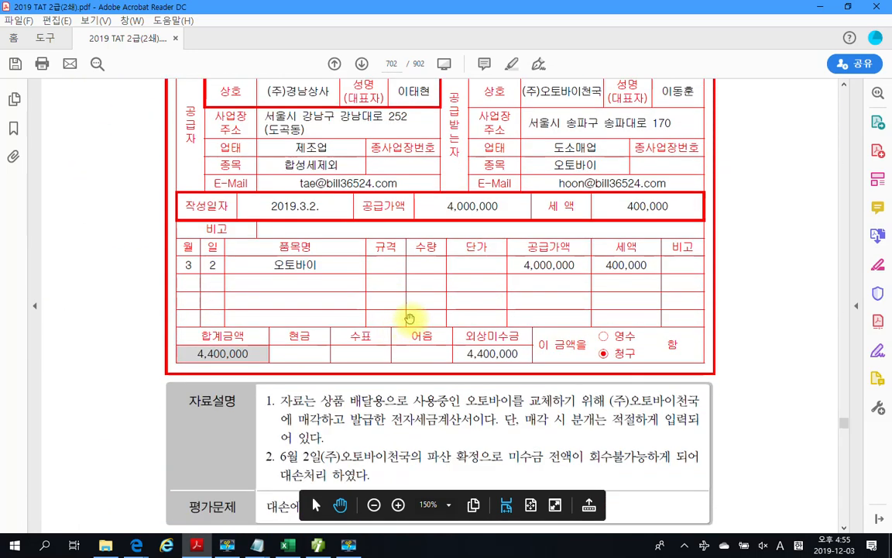
{"action": "scroll", "coordinate": [413, 372], "scroll_direction": "down", "scroll_amount": 2}
{"action": "scroll", "coordinate": [360, 318], "scroll_direction": "up", "scroll_amount": 6}
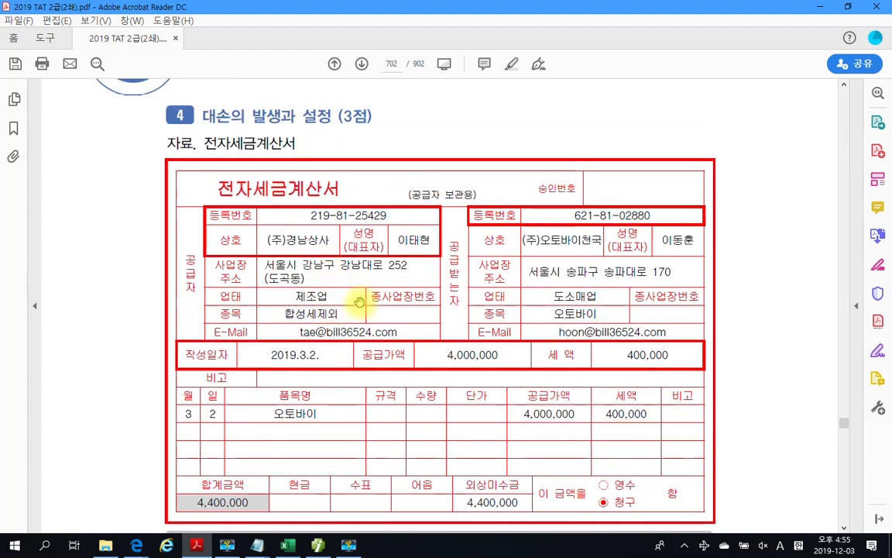
{"action": "scroll", "coordinate": [358, 303], "scroll_direction": "down", "scroll_amount": 7}
{"action": "scroll", "coordinate": [360, 302], "scroll_direction": "down", "scroll_amount": 1}
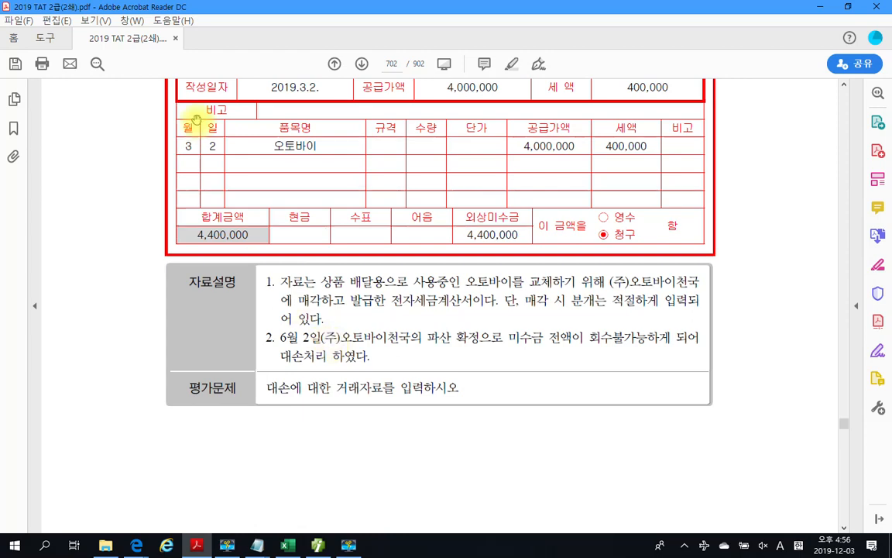
{"action": "scroll", "coordinate": [314, 323], "scroll_direction": "up", "scroll_amount": 3}
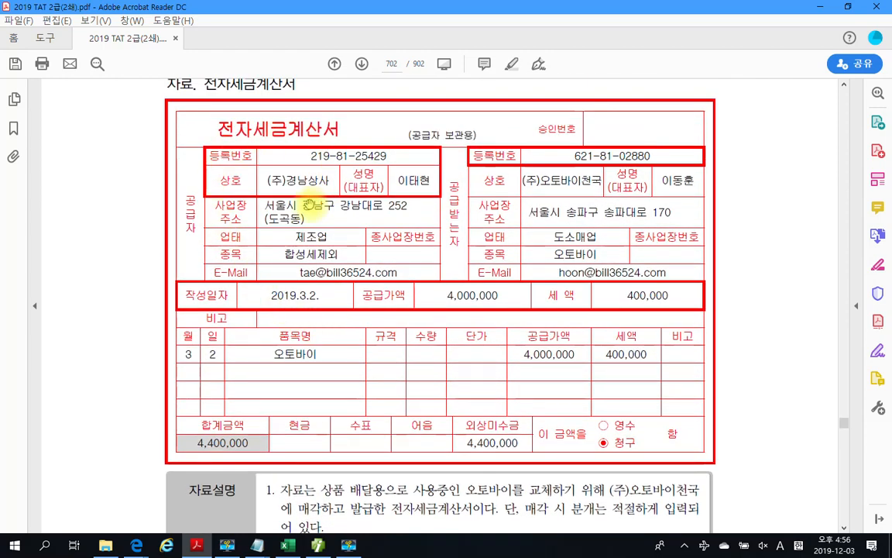
Switch to the accounting program and inspect the journal lines of the March 2 오토바이 sale voucher in 매입매출전표입력.
{"action": "key", "text": "alt+Tab"}
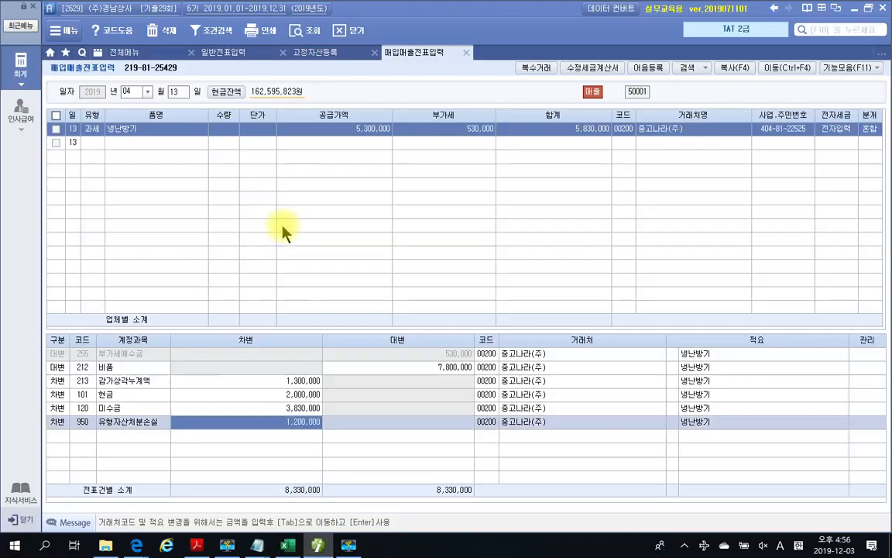
{"action": "left_click", "coordinate": [146, 92]}
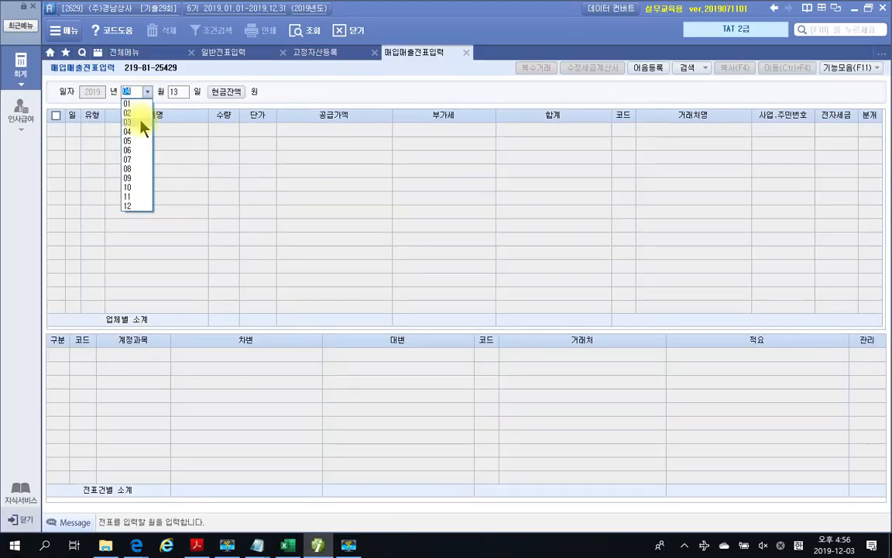
{"action": "left_click", "coordinate": [140, 122]}
{"action": "type", "text": "2"}
{"action": "key", "text": "Return"}
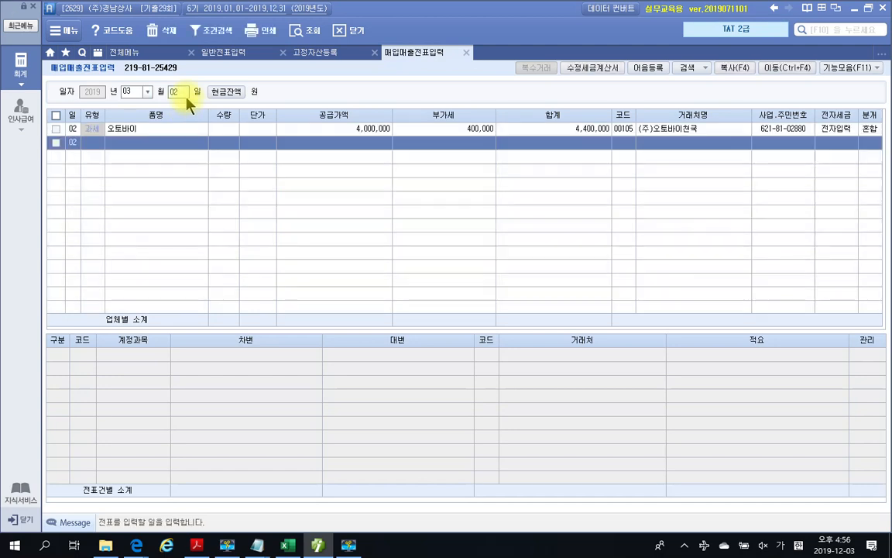
{"action": "left_click", "coordinate": [145, 132]}
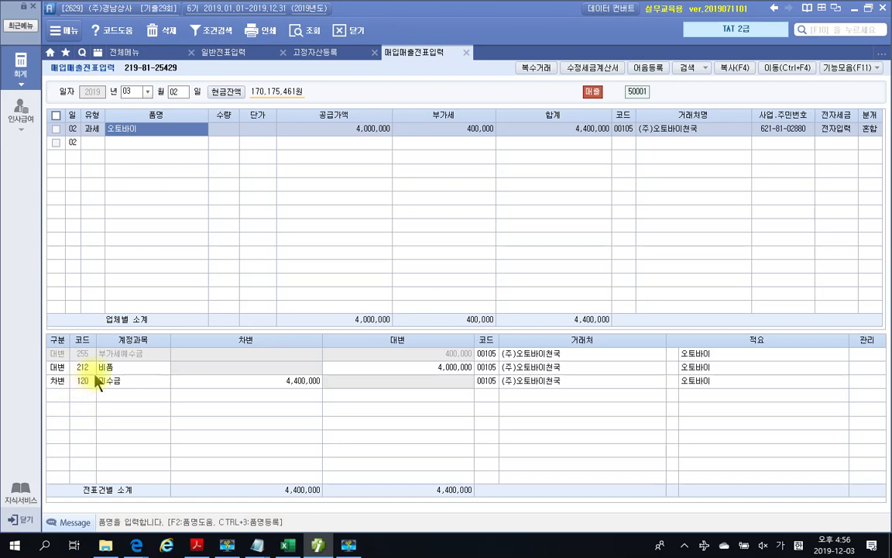
{"action": "left_click", "coordinate": [279, 385]}
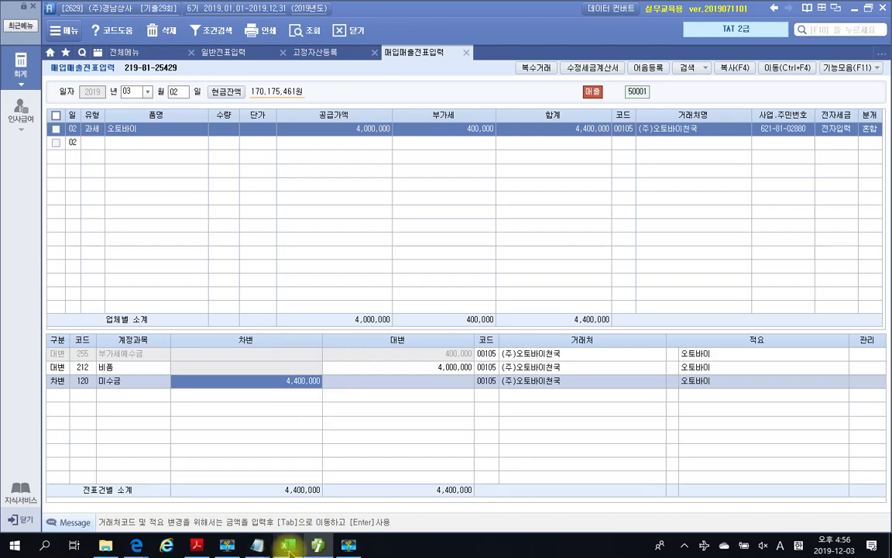
Return to the exam PDF in Adobe Acrobat Reader and mark the 대손 date 6월 2일 in the 자료설명.
{"action": "left_click", "coordinate": [317, 545]}
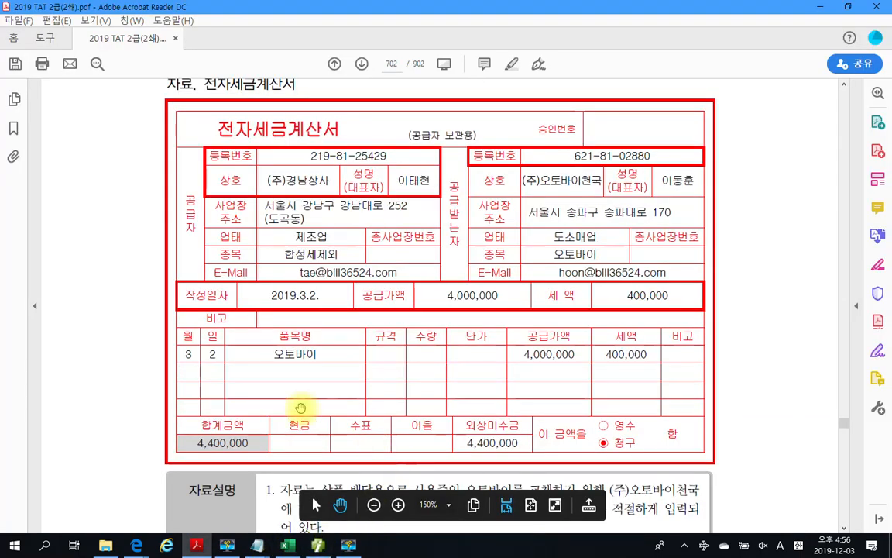
{"action": "scroll", "coordinate": [186, 344], "scroll_direction": "down", "scroll_amount": 3}
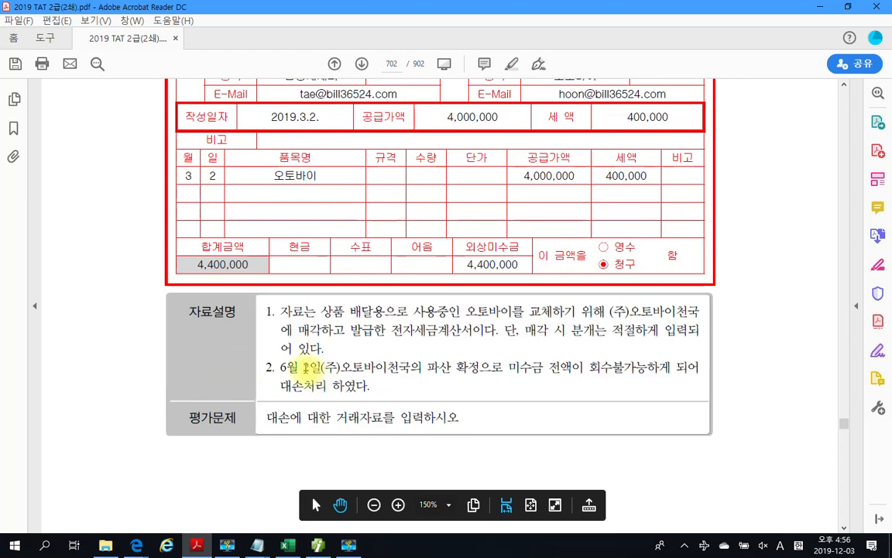
{"action": "left_click_drag", "start_coordinate": [272, 355], "coordinate": [314, 382]}
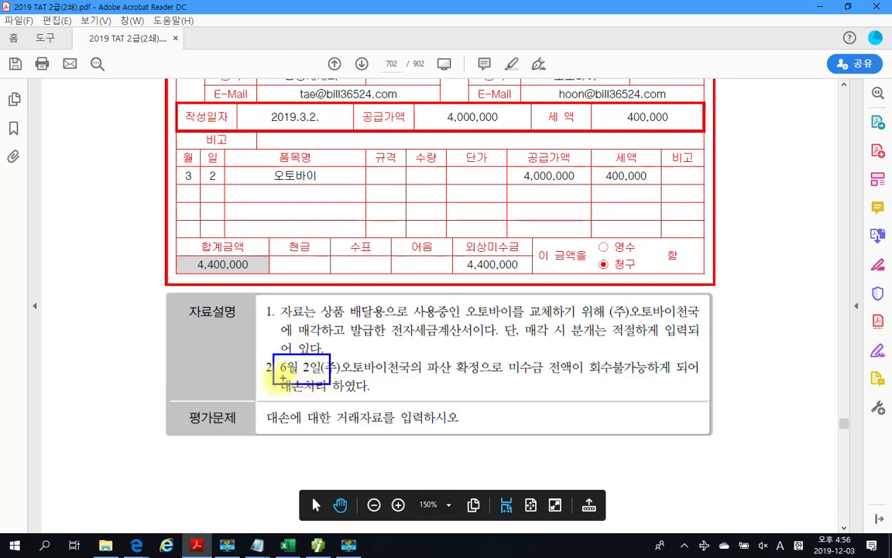
{"action": "left_click_drag", "start_coordinate": [237, 376], "coordinate": [360, 377]}
{"action": "right_click", "coordinate": [355, 370]}
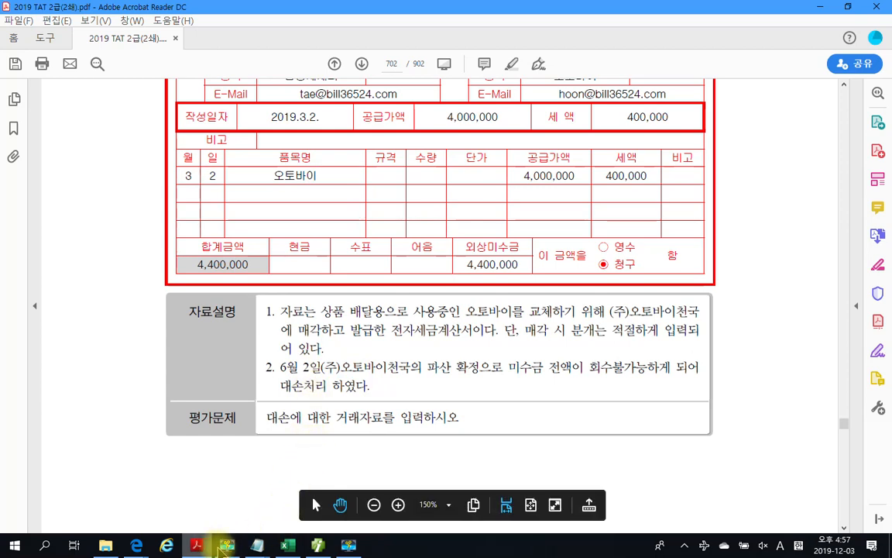
Switch to the accounting program and query the 합계잔액시산표 as of June 2, 2019.
{"action": "key", "text": "alt+Tab"}
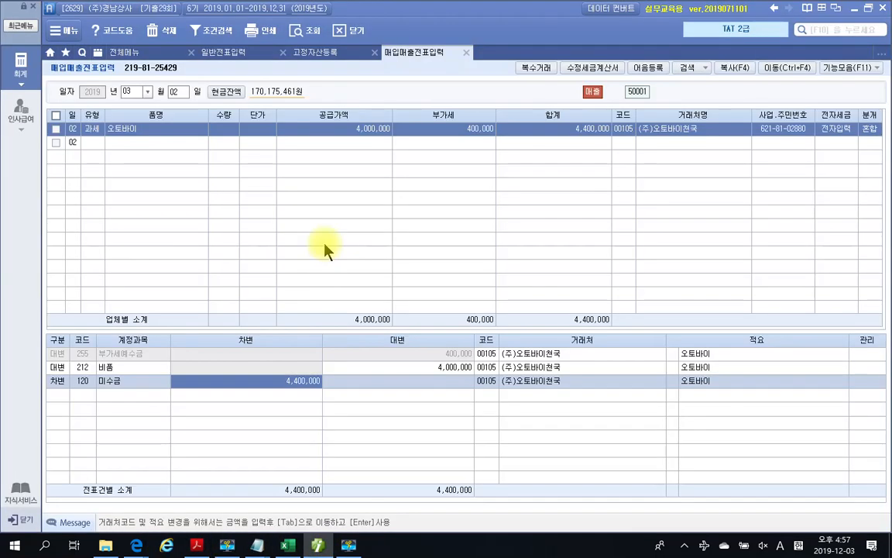
{"action": "left_click", "coordinate": [126, 51]}
{"action": "left_click", "coordinate": [564, 120]}
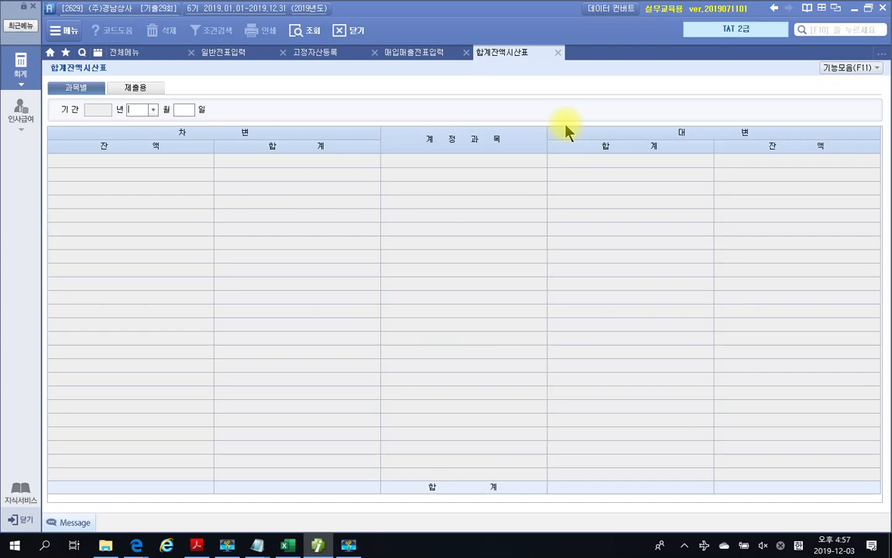
{"action": "type", "text": "8"}
{"action": "key", "text": "Return"}
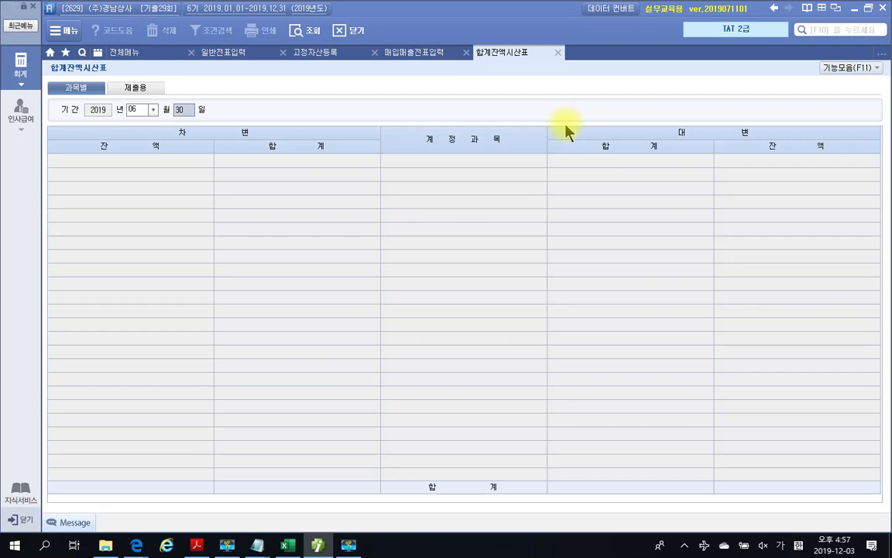
{"action": "key", "text": "Return"}
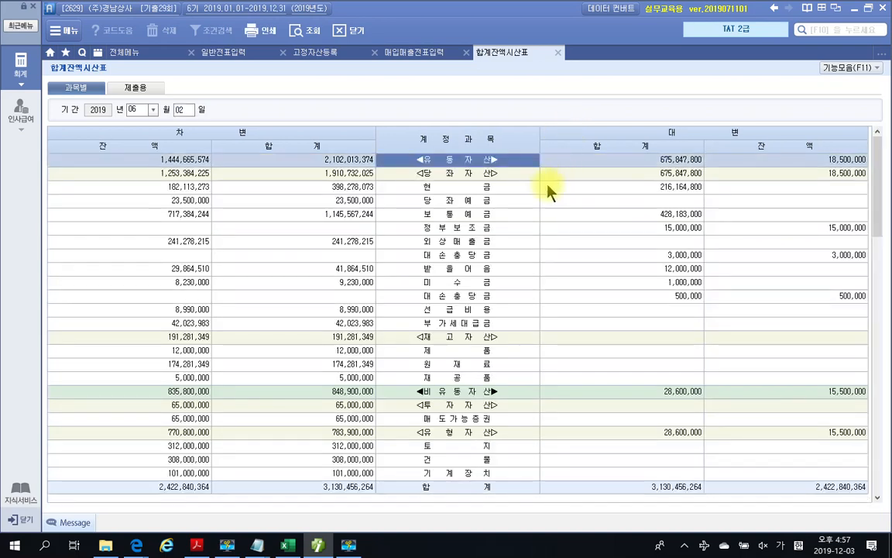
Check the 미수금 row in the 합계잔액시산표, box its 대손충당금 balance and compare it with the 외상매출금 allowance.
{"action": "left_click", "coordinate": [479, 284]}
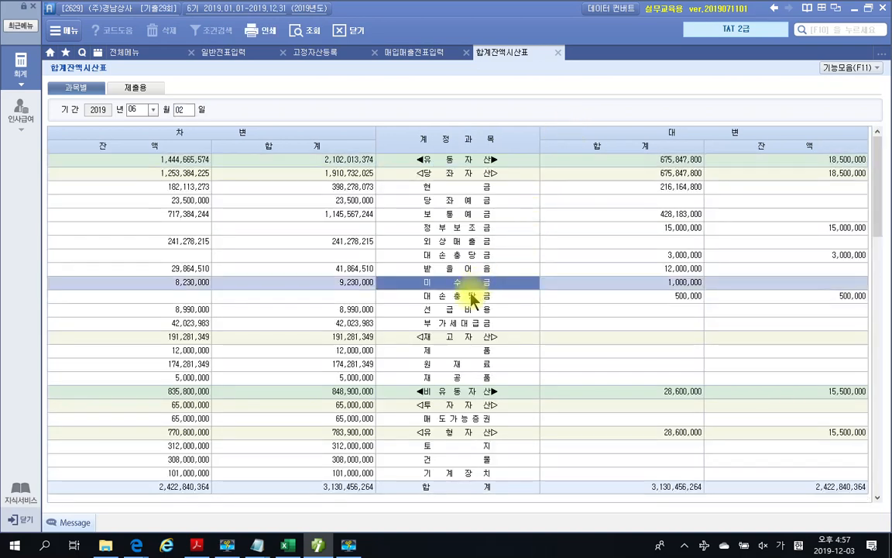
{"action": "left_click", "coordinate": [470, 296]}
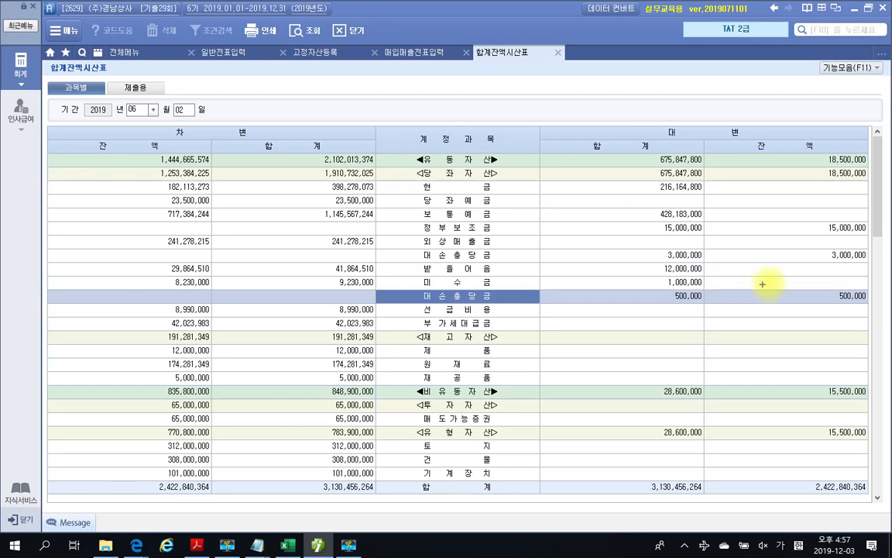
{"action": "left_click_drag", "start_coordinate": [777, 280], "coordinate": [869, 307]}
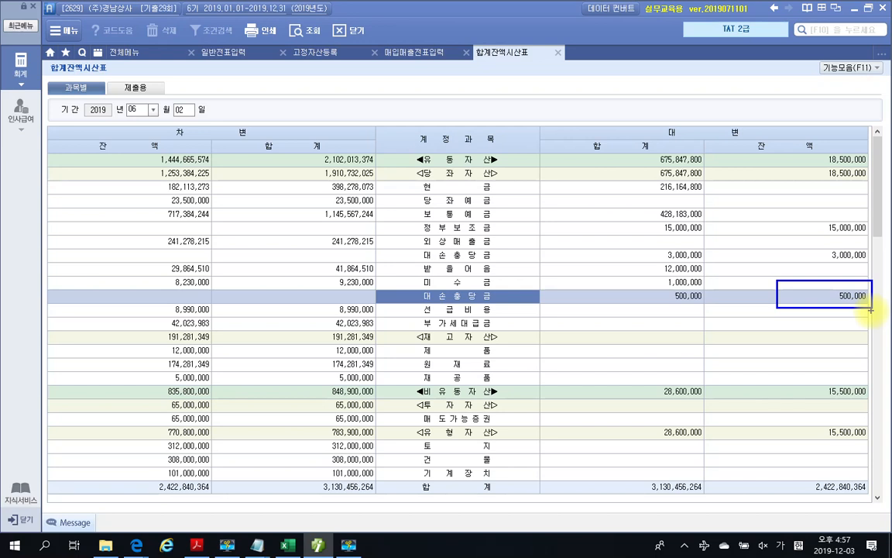
{"action": "key", "text": "Escape"}
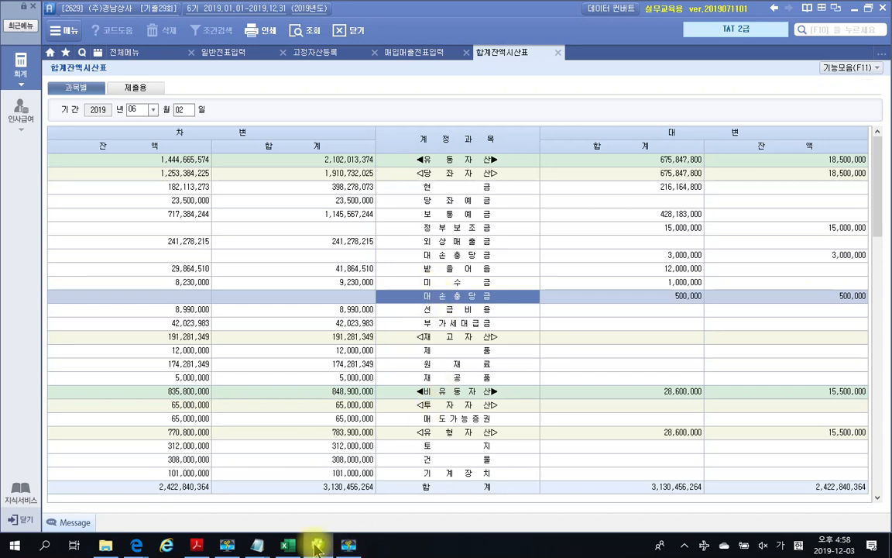
{"action": "left_click", "coordinate": [457, 256]}
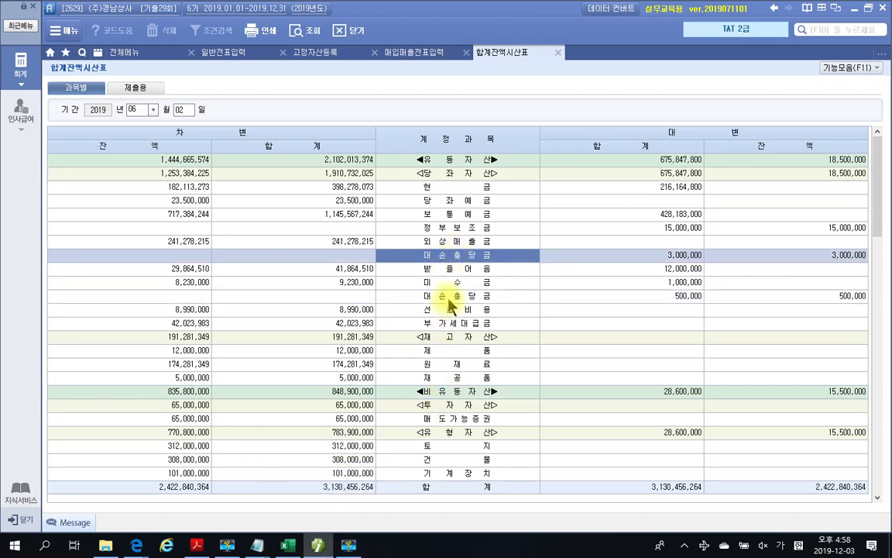
Switch to the exam PDF and recheck problem 4's 평가문제, 전자세금계산서 and 자료설명.
{"action": "left_click", "coordinate": [317, 546]}
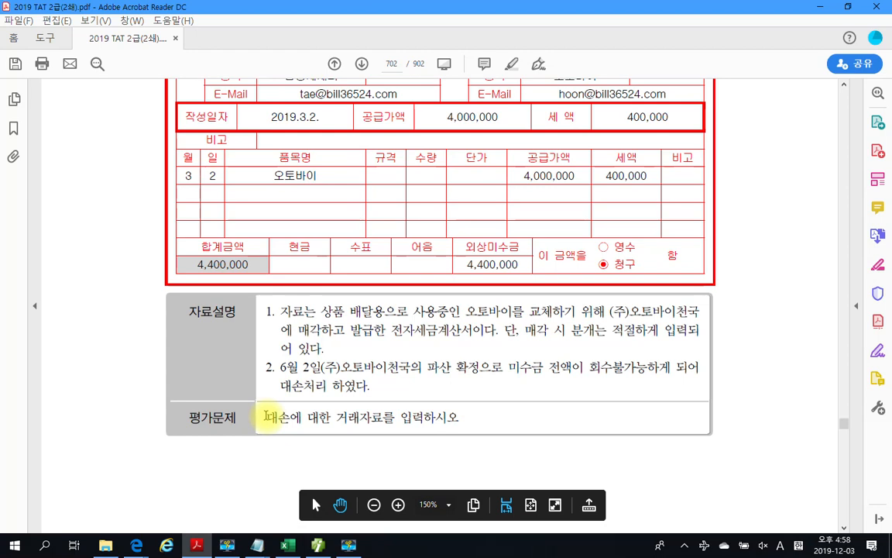
{"action": "left_click_drag", "start_coordinate": [267, 416], "coordinate": [417, 417]}
{"action": "left_click", "coordinate": [412, 418]}
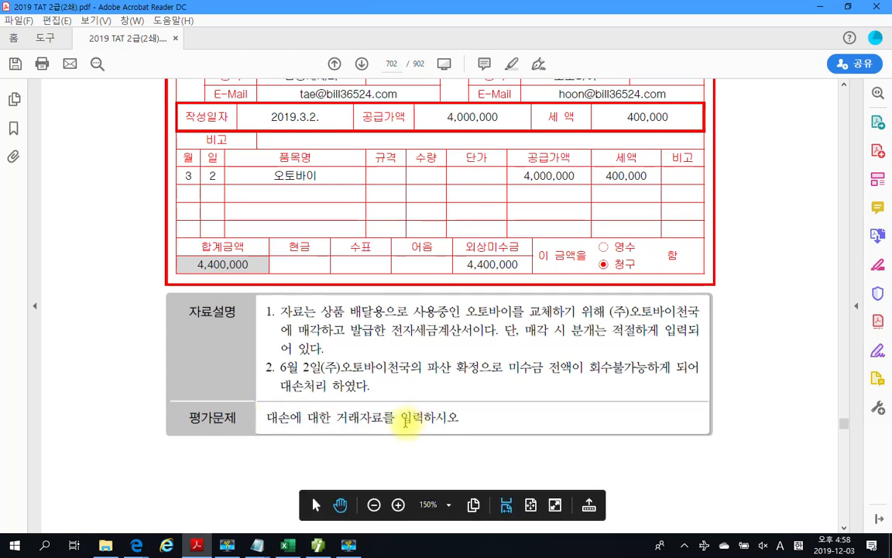
{"action": "scroll", "coordinate": [399, 417], "scroll_direction": "up", "scroll_amount": 3}
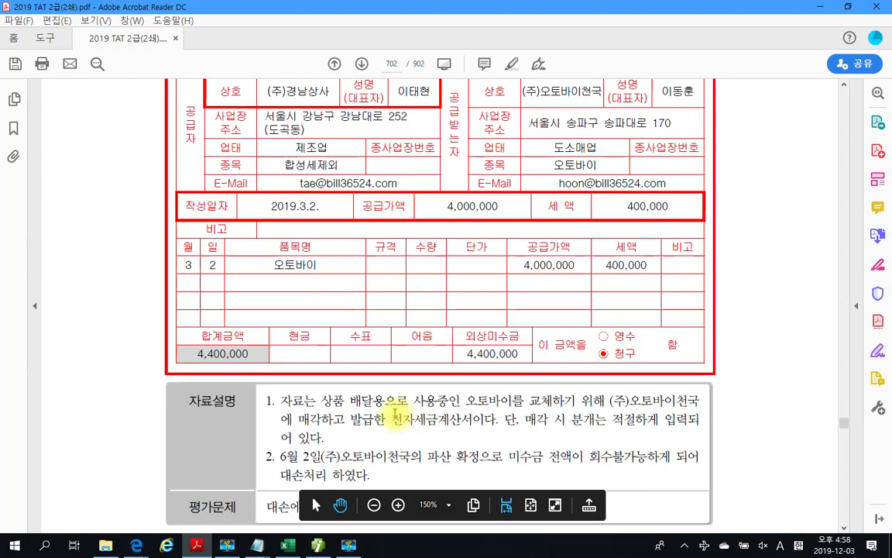
{"action": "scroll", "coordinate": [394, 412], "scroll_direction": "up", "scroll_amount": 4}
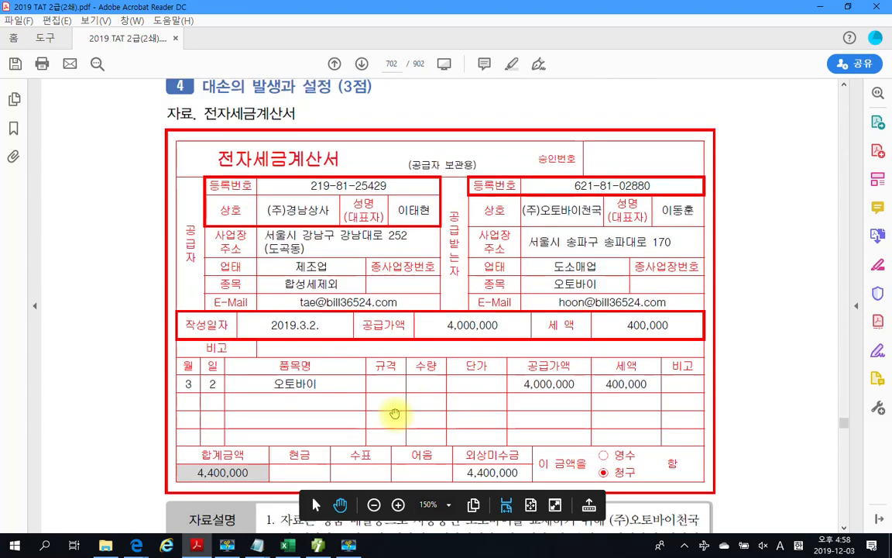
{"action": "scroll", "coordinate": [394, 413], "scroll_direction": "down", "scroll_amount": 4}
Go back to the accounting program and open 일반전표입력 for June 2.
{"action": "left_click", "coordinate": [317, 546]}
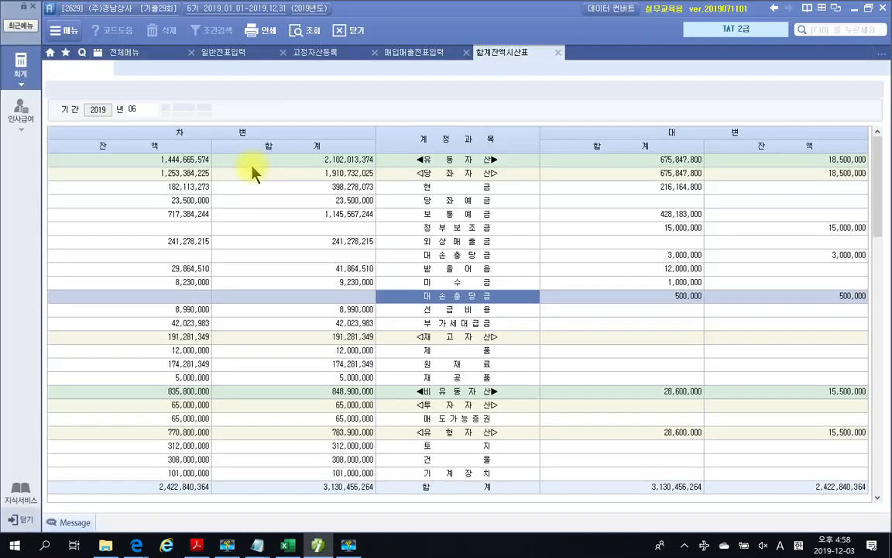
{"action": "left_click", "coordinate": [238, 56]}
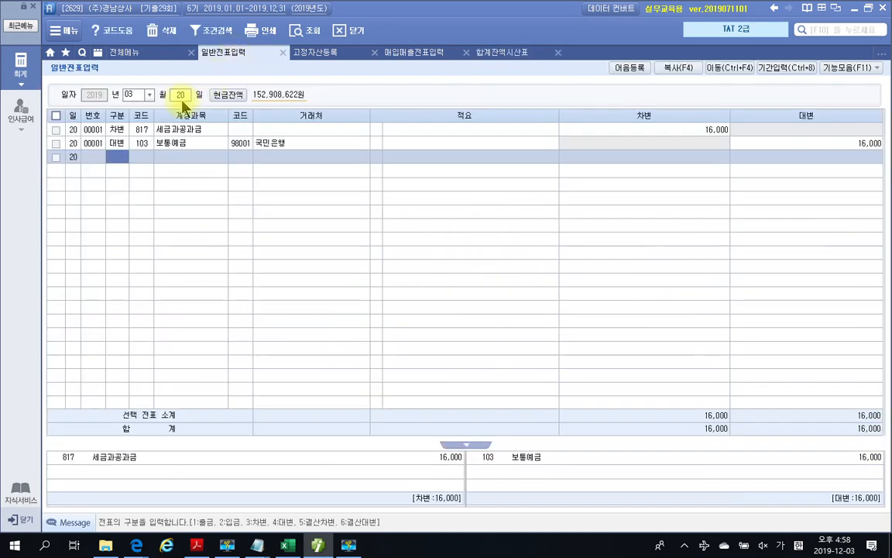
{"action": "left_click", "coordinate": [149, 94]}
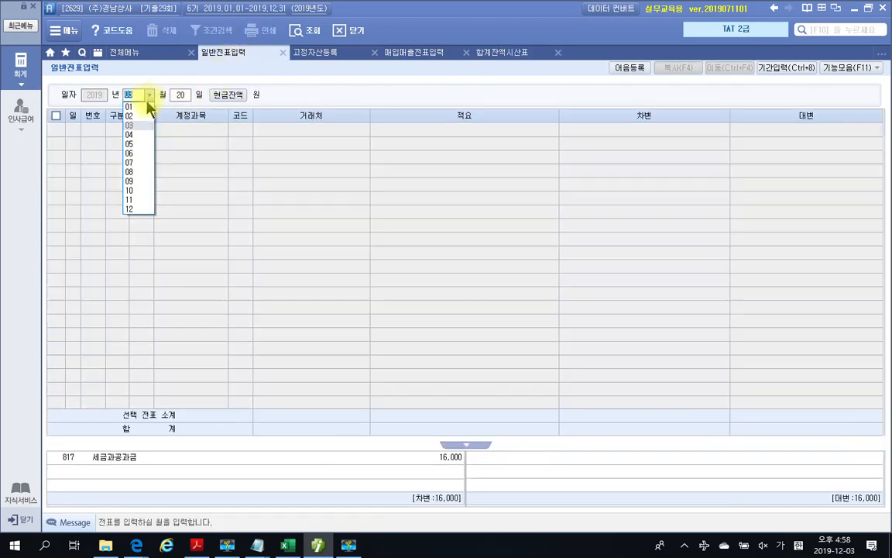
{"action": "left_click", "coordinate": [135, 153]}
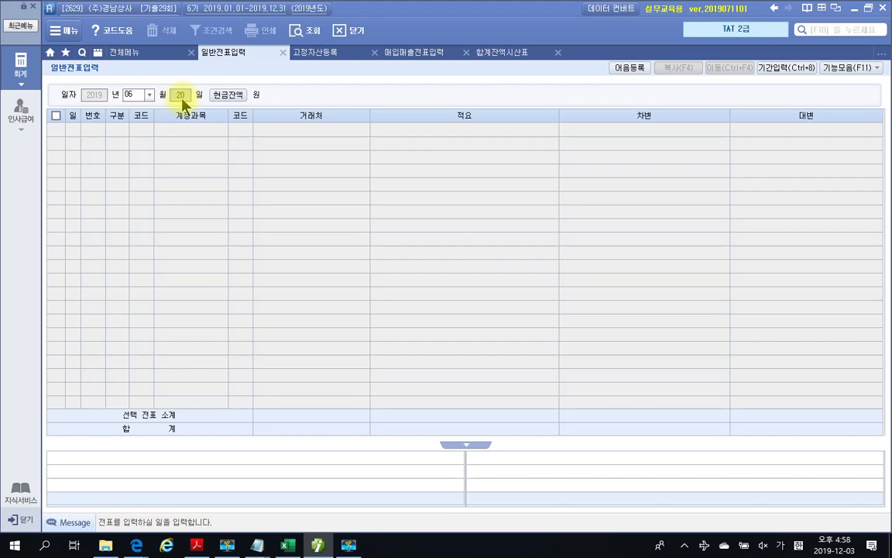
{"action": "type", "text": "02"}
{"action": "key", "text": "Return"}
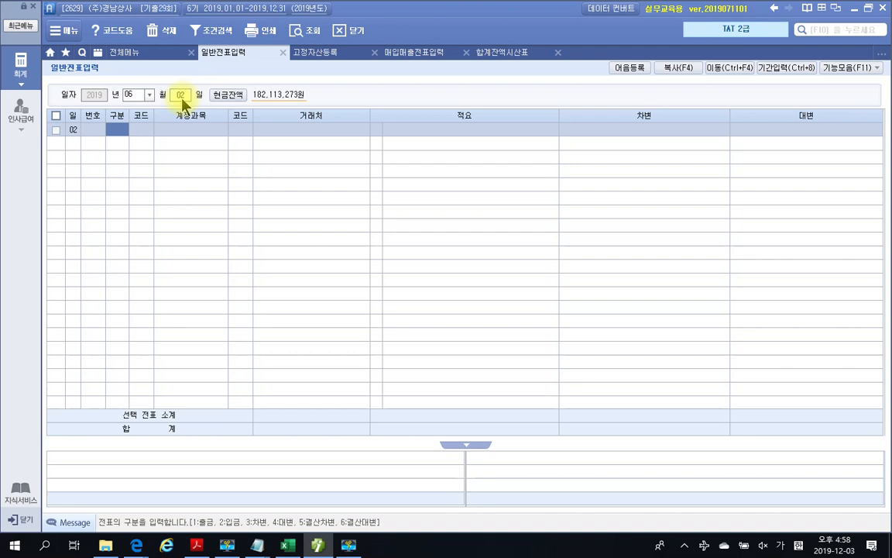
Add a 대변 line to the June 2 voucher with account 120 미수금.
{"action": "type", "text": "4"}
{"action": "key", "text": "Return"}
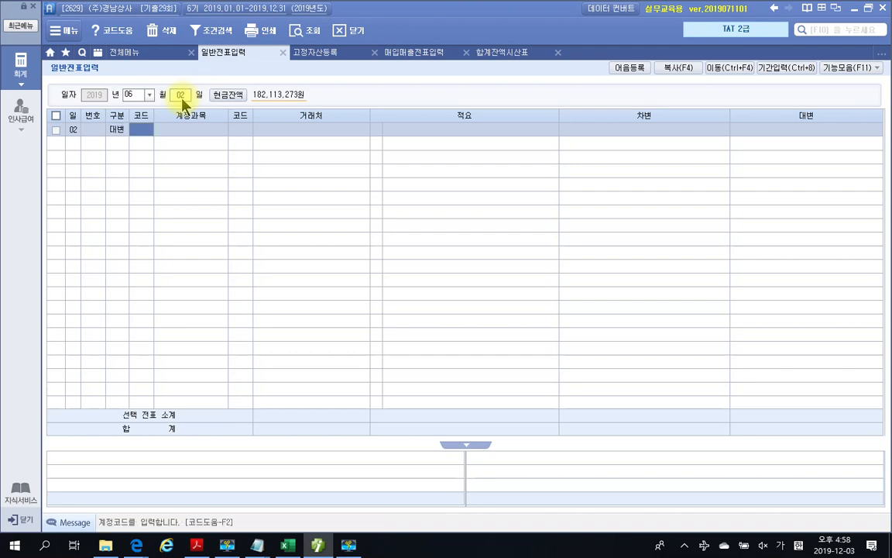
{"action": "type", "text": "미수"}
{"action": "key", "text": "Return"}
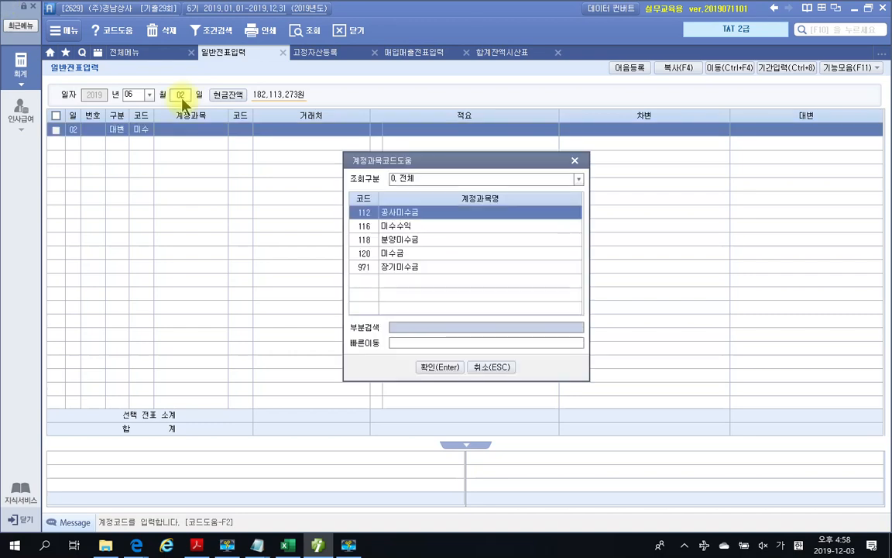
{"action": "key", "text": "Down"}
{"action": "key", "text": "Down"}
{"action": "key", "text": "Down"}
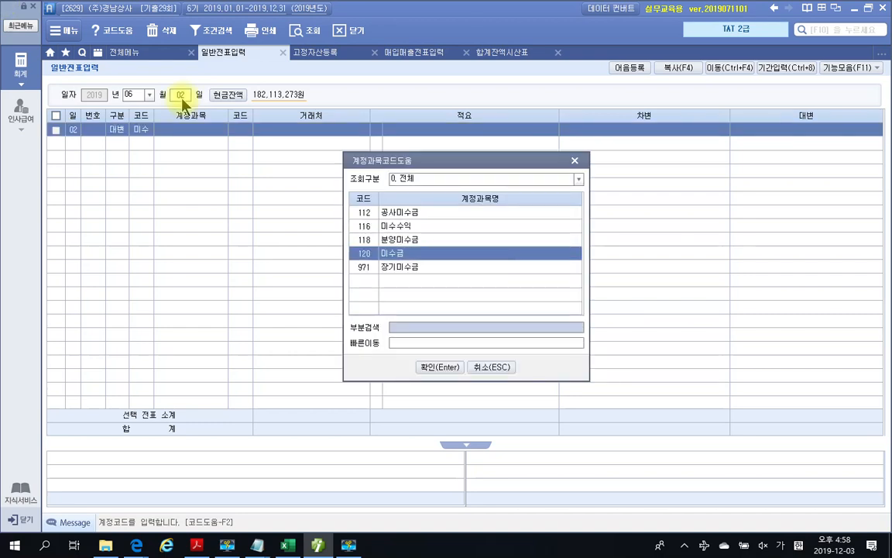
{"action": "key", "text": "Return"}
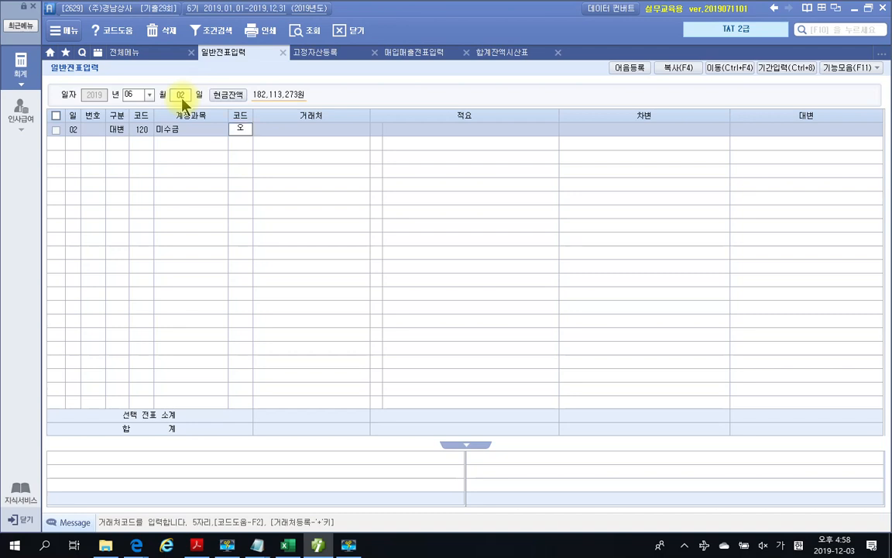
Set the 미수금 line's 거래처 to (주)오토바이천국 and its 대변 amount to 4,400,000.
{"action": "type", "text": "105"}
{"action": "key", "text": "Return"}
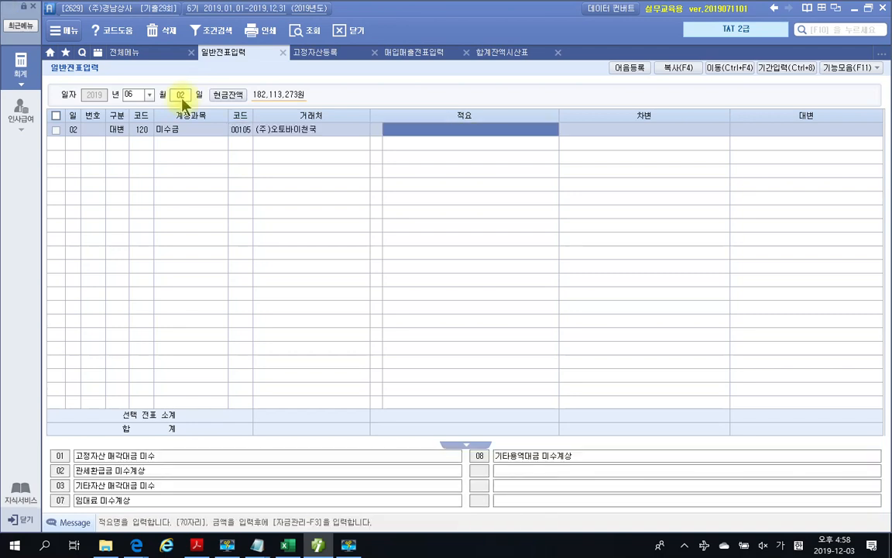
{"action": "key", "text": "Return"}
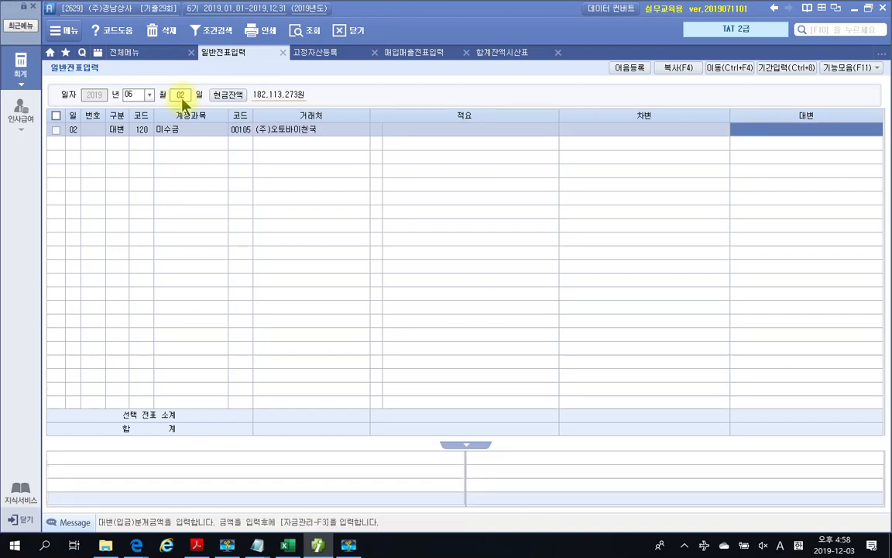
{"action": "type", "text": "4400000"}
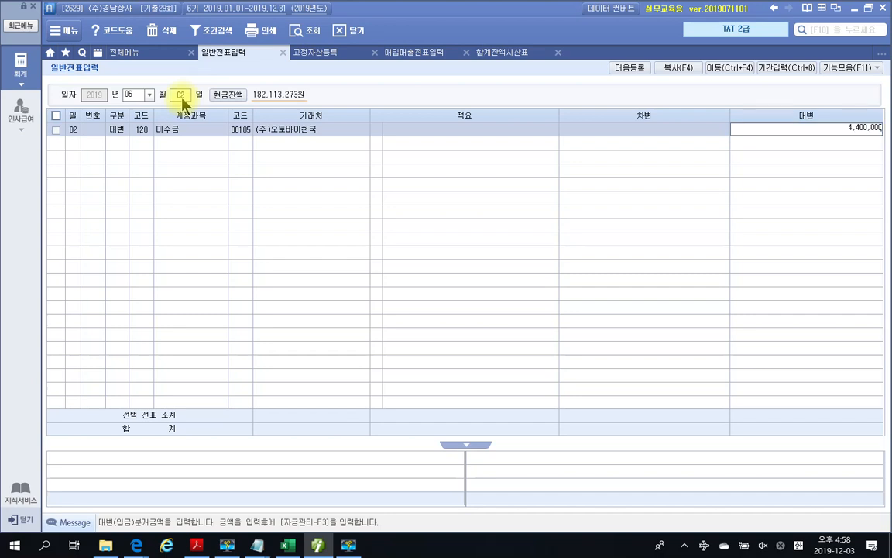
{"action": "key", "text": "Return"}
Add a 차변 line to the June 2 voucher with account 121 대손충당금, leaving its 거래처 and 적요 blank.
{"action": "type", "text": "3"}
{"action": "key", "text": "Return"}
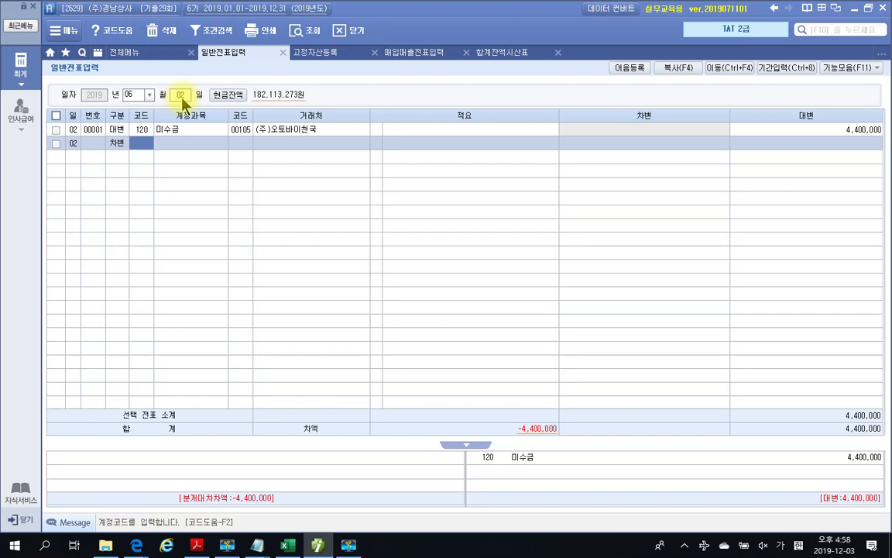
{"action": "type", "text": "121"}
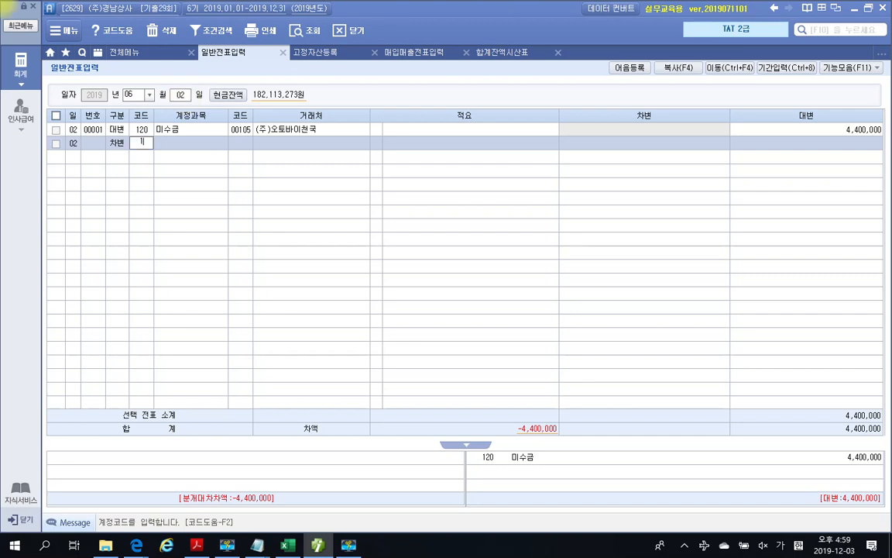
{"action": "key", "text": "Return"}
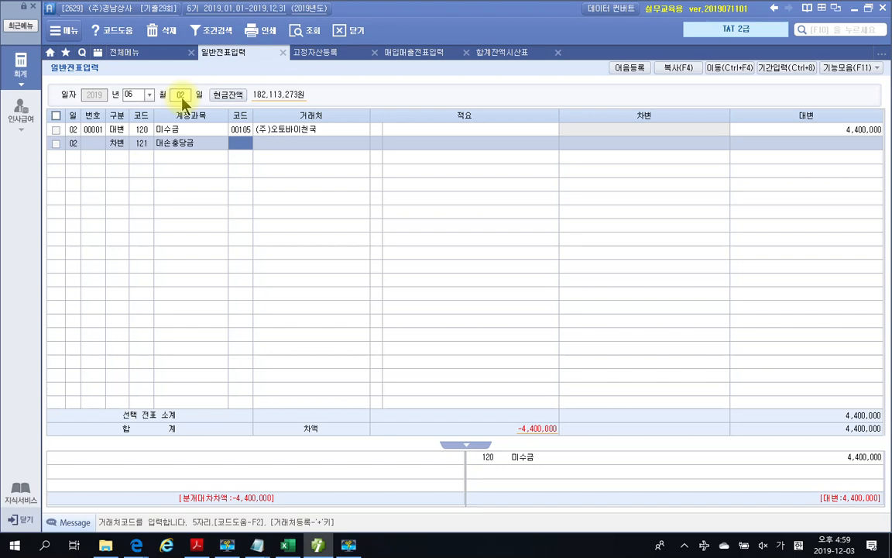
{"action": "key", "text": "Return"}
{"action": "key", "text": "Return"}
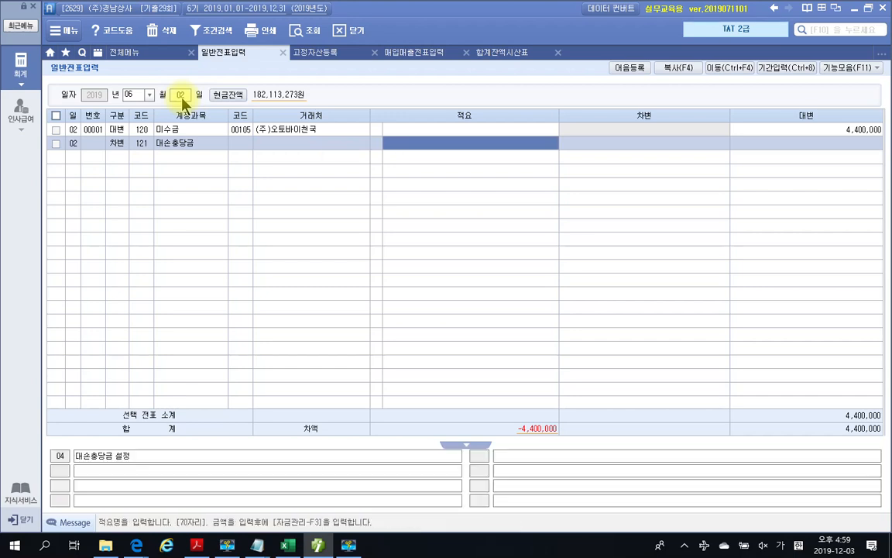
{"action": "key", "text": "Return"}
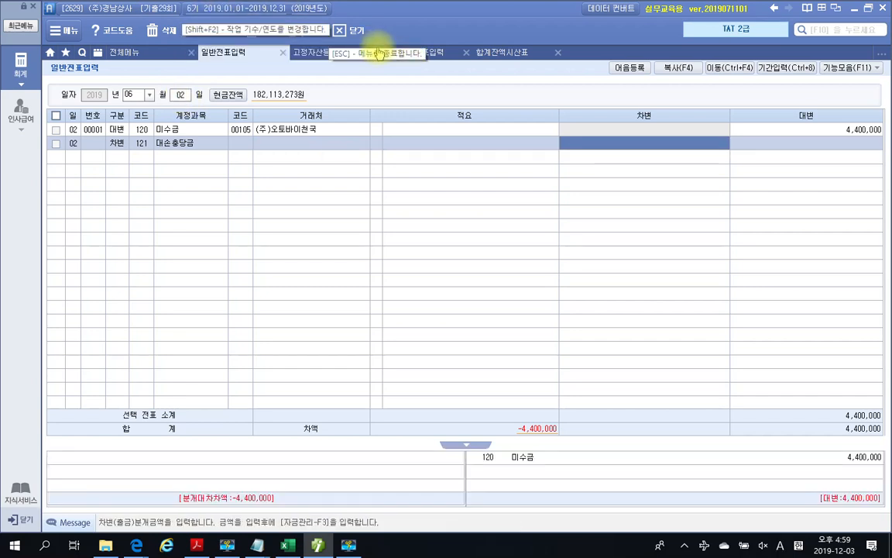
Check the 미수금's 대손충당금 balance in 합계잔액시산표 and enter 500,000 as the 차변 amount of the 대손충당금 line.
{"action": "left_click", "coordinate": [508, 52]}
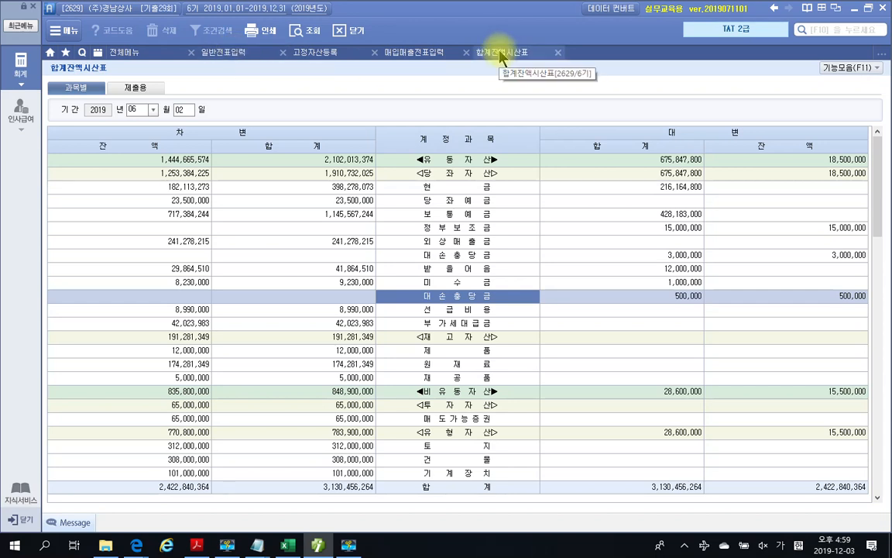
{"action": "left_click", "coordinate": [223, 53]}
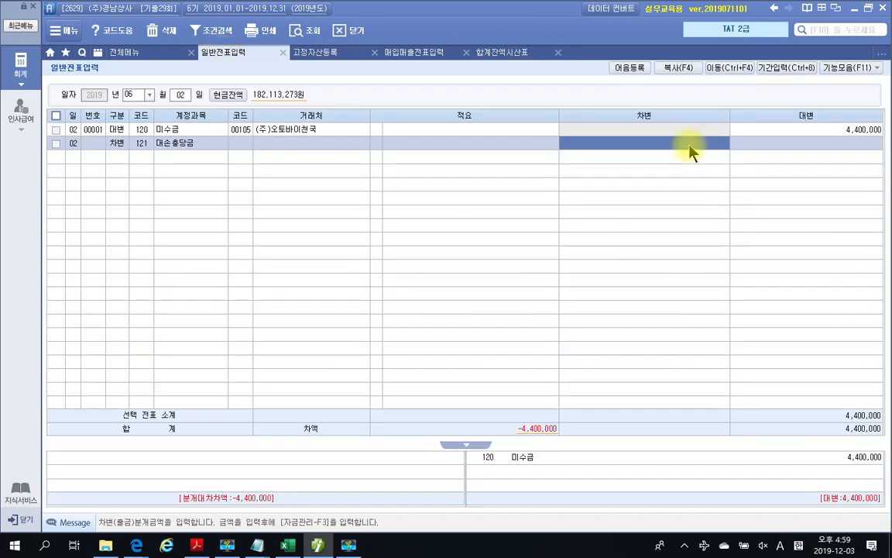
{"action": "type", "text": "500000"}
{"action": "key", "text": "Return"}
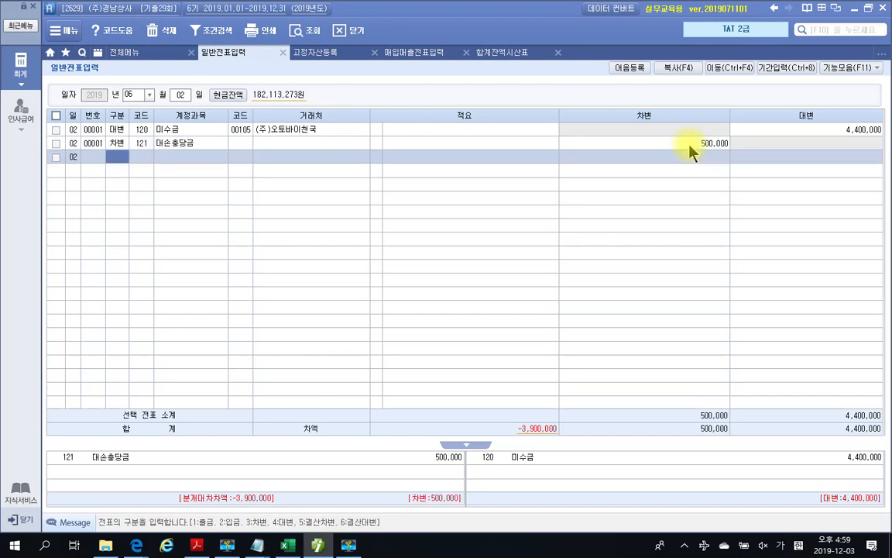
Add another 차변 line to the voucher, looking up 대손 and choosing account 835 대손상각비.
{"action": "type", "text": "3"}
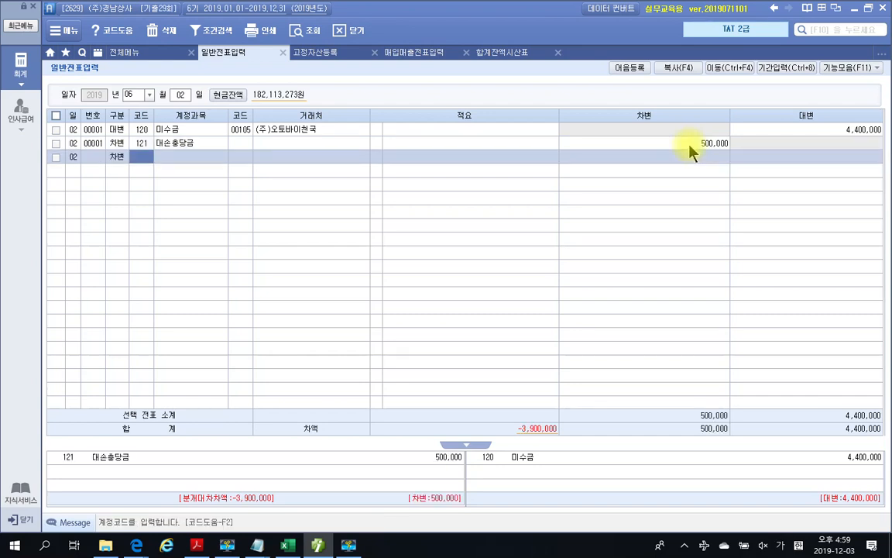
{"action": "type", "text": "대손"}
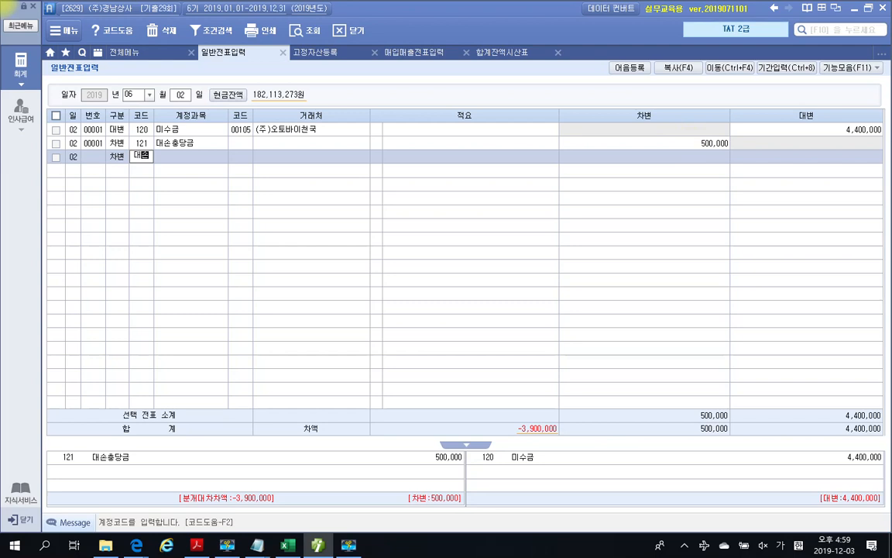
{"action": "key", "text": "Return"}
{"action": "key", "text": "Down"}
{"action": "key", "text": "Down"}
{"action": "key", "text": "Down"}
{"action": "key", "text": "Down"}
{"action": "key", "text": "Down"}
{"action": "key", "text": "Down"}
{"action": "key", "text": "Down"}
{"action": "key", "text": "Down"}
{"action": "key", "text": "Down"}
{"action": "key", "text": "Down"}
{"action": "key", "text": "Down"}
{"action": "key", "text": "Down"}
{"action": "key", "text": "Down"}
{"action": "key", "text": "Down"}
{"action": "key", "text": "Down"}
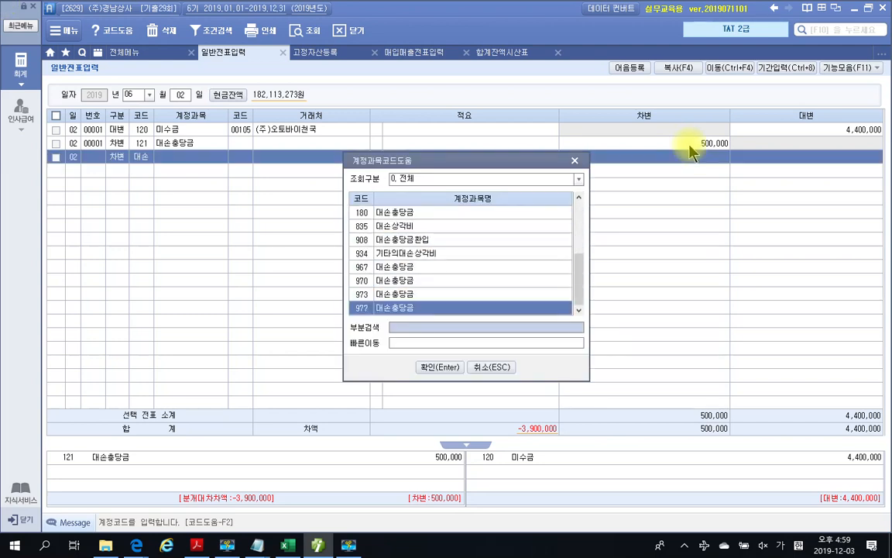
{"action": "key", "text": "Up"}
{"action": "key", "text": "Up"}
{"action": "key", "text": "Up"}
{"action": "key", "text": "Up"}
{"action": "key", "text": "Up"}
{"action": "key", "text": "Up"}
{"action": "key", "text": "Up"}
{"action": "key", "text": "Up"}
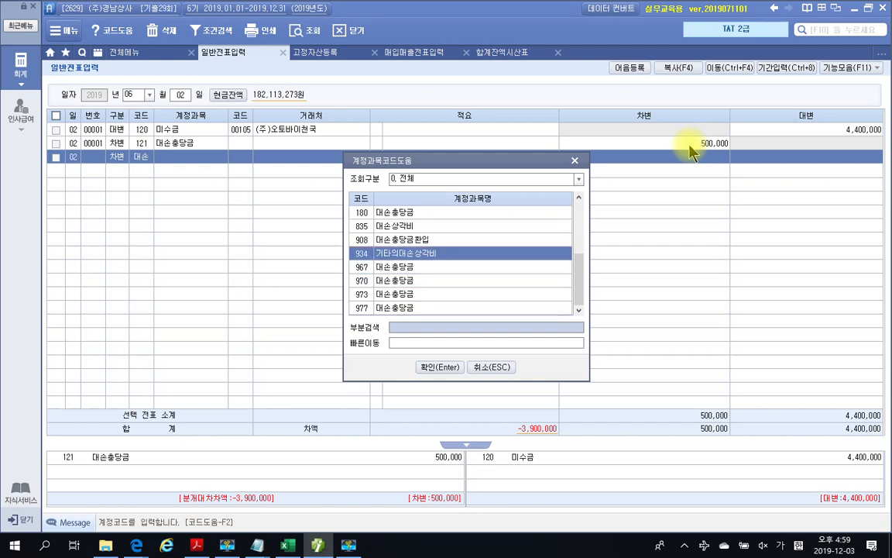
{"action": "key", "text": "Up"}
{"action": "key", "text": "Up"}
{"action": "key", "text": "Up"}
{"action": "key", "text": "Up"}
{"action": "key", "text": "Up"}
{"action": "key", "text": "Up"}
{"action": "key", "text": "Up"}
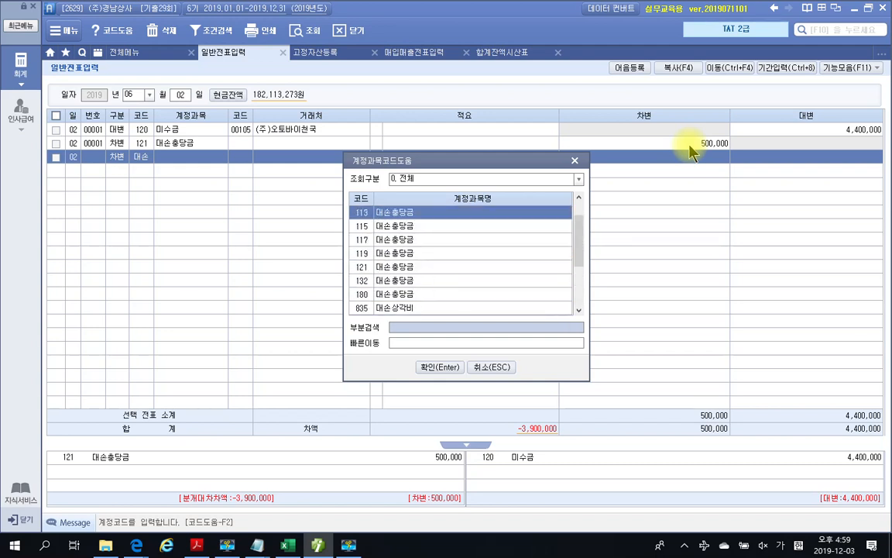
{"action": "key", "text": "Down"}
{"action": "key", "text": "Down"}
{"action": "key", "text": "Down"}
{"action": "key", "text": "Down"}
{"action": "key", "text": "Down"}
{"action": "key", "text": "Down"}
{"action": "key", "text": "Down"}
{"action": "key", "text": "Down"}
{"action": "key", "text": "Down"}
{"action": "key", "text": "Down"}
{"action": "key", "text": "Down"}
{"action": "key", "text": "Down"}
{"action": "key", "text": "Down"}
{"action": "key", "text": "Down"}
{"action": "key", "text": "Down"}
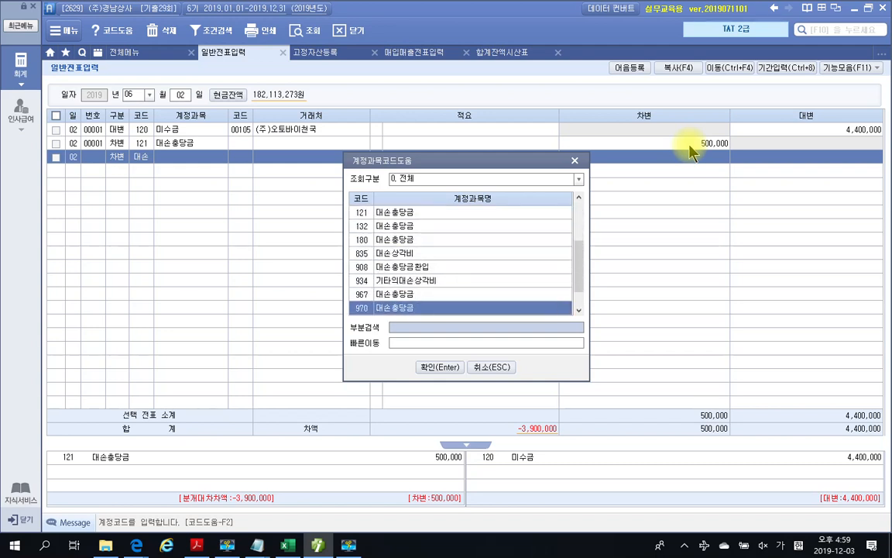
{"action": "key", "text": "Up"}
{"action": "key", "text": "Up"}
{"action": "key", "text": "Up"}
{"action": "key", "text": "Up"}
{"action": "key", "text": "Up"}
{"action": "key", "text": "Up"}
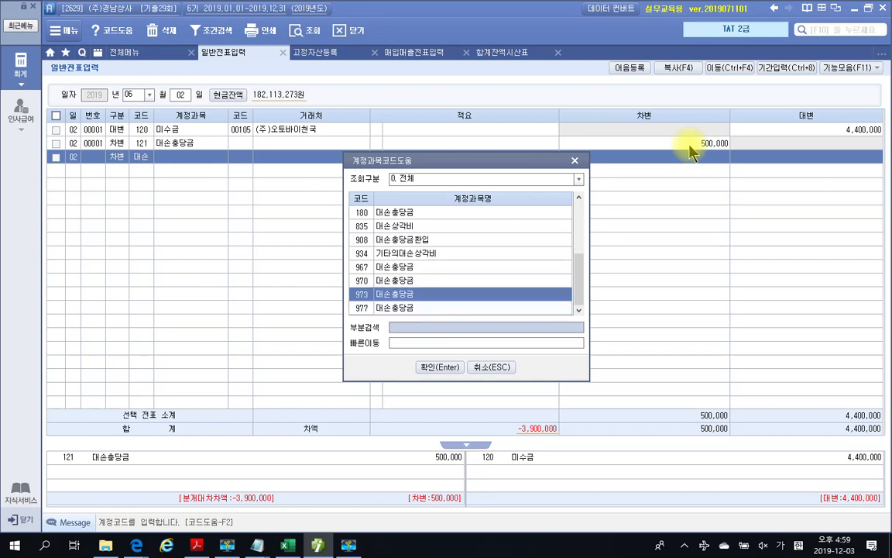
{"action": "key", "text": "Return"}
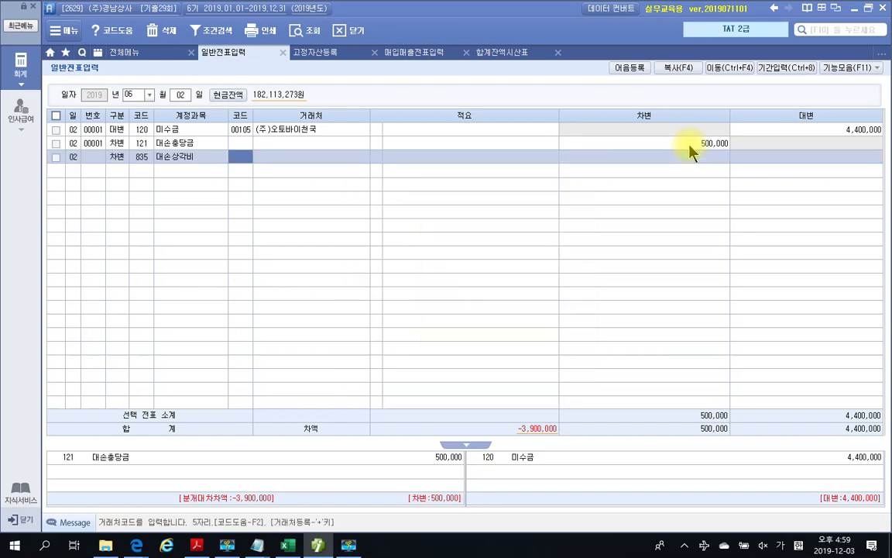
Leave the 대손상각비 line's 거래처 and 적요 blank and set its 차변 amount to 3,900,000.
{"action": "key", "text": "Return"}
{"action": "key", "text": "Return"}
{"action": "key", "text": "Return"}
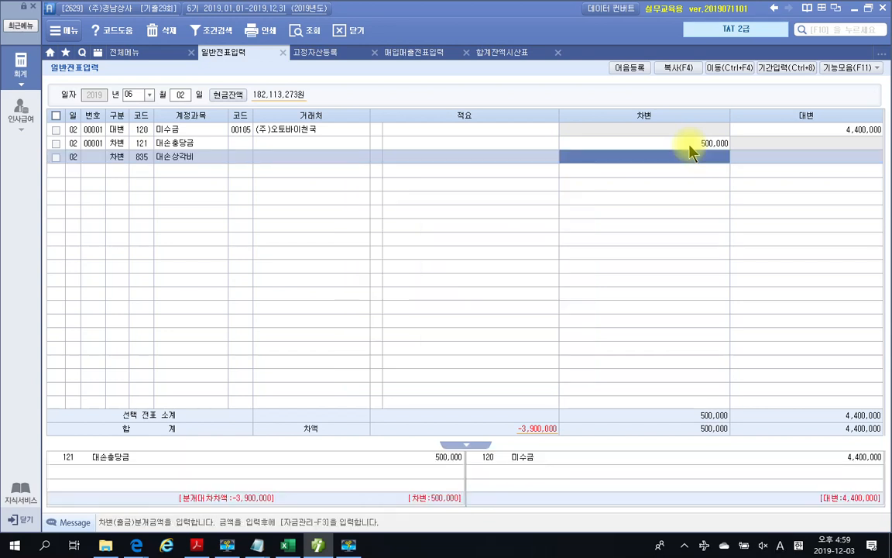
{"action": "type", "text": "3900000"}
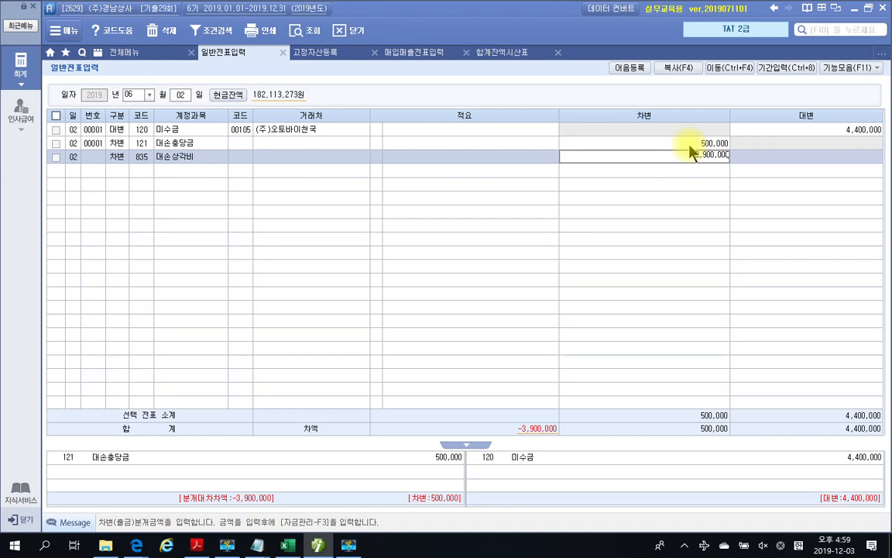
{"action": "key", "text": "Return"}
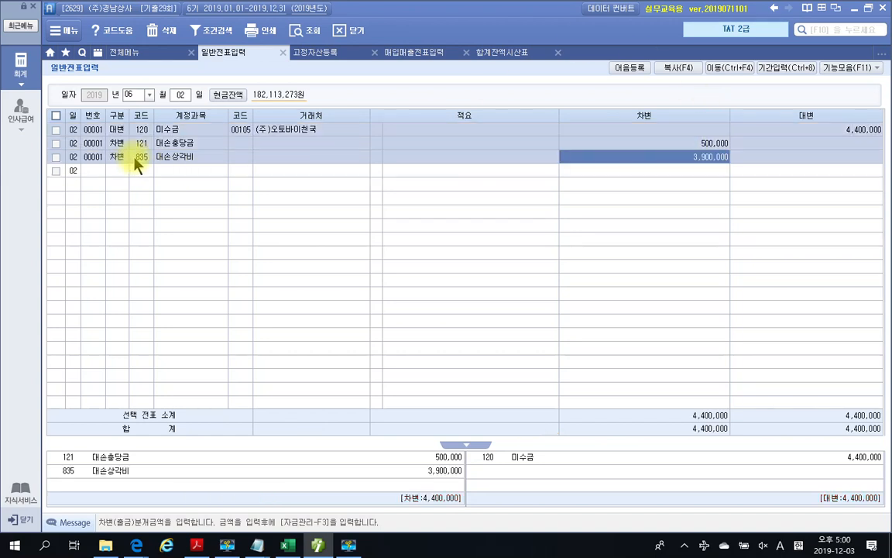
Change the 대손상각비 line's account to 934 기타의대손상각비 by looking up 기타, and complete the line.
{"action": "left_click", "coordinate": [136, 159]}
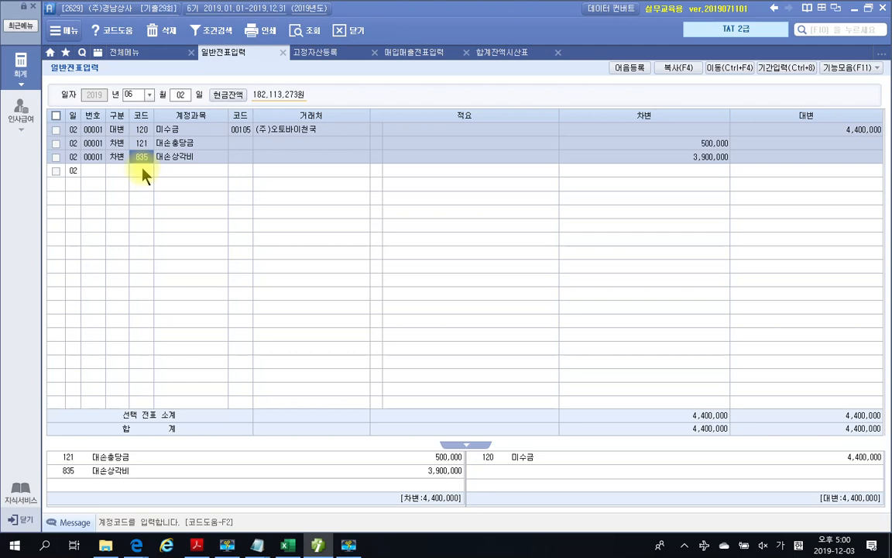
{"action": "type", "text": "기타"}
{"action": "key", "text": "Return"}
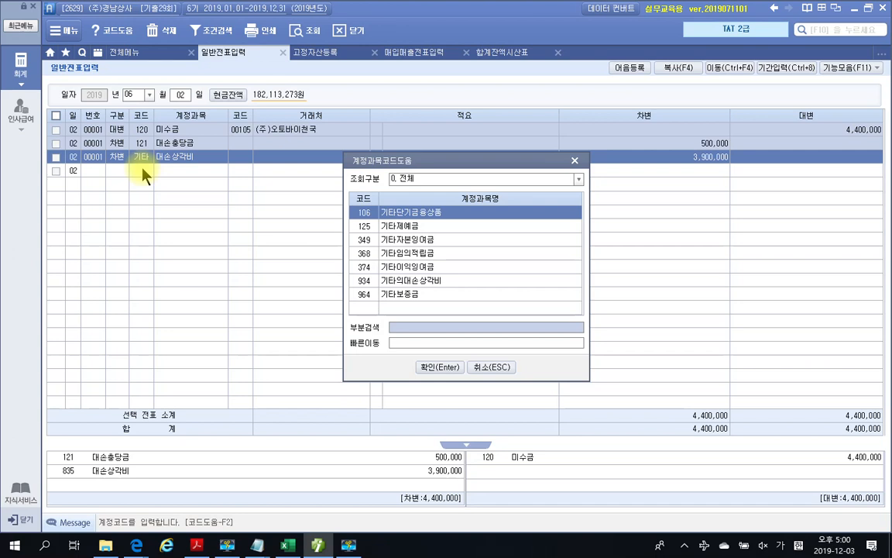
{"action": "key", "text": "Down"}
{"action": "key", "text": "Down"}
{"action": "key", "text": "Down"}
{"action": "key", "text": "Down"}
{"action": "key", "text": "Down"}
{"action": "key", "text": "Down"}
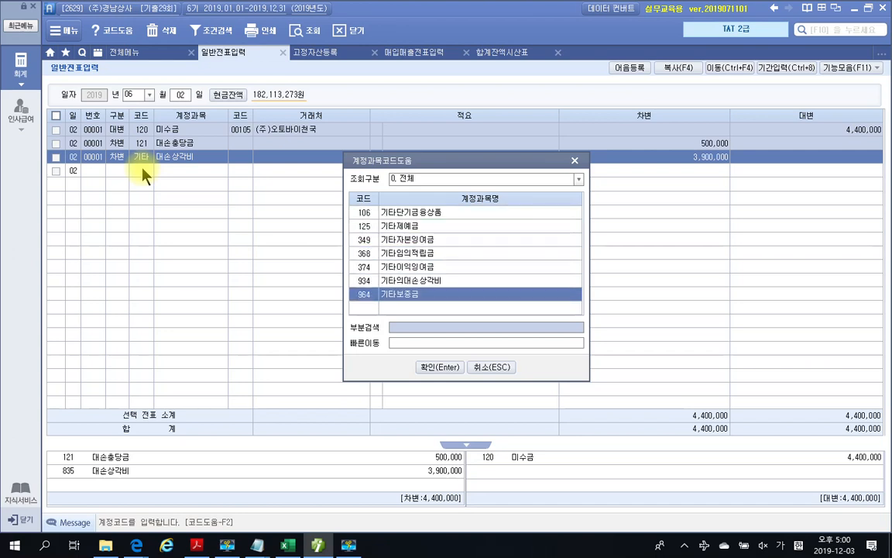
{"action": "key", "text": "Up"}
{"action": "key", "text": "Up"}
{"action": "key", "text": "Up"}
{"action": "key", "text": "Up"}
{"action": "key", "text": "Up"}
{"action": "key", "text": "Up"}
{"action": "key", "text": "Down"}
{"action": "key", "text": "Down"}
{"action": "key", "text": "Down"}
{"action": "key", "text": "Down"}
{"action": "key", "text": "Down"}
{"action": "key", "text": "Return"}
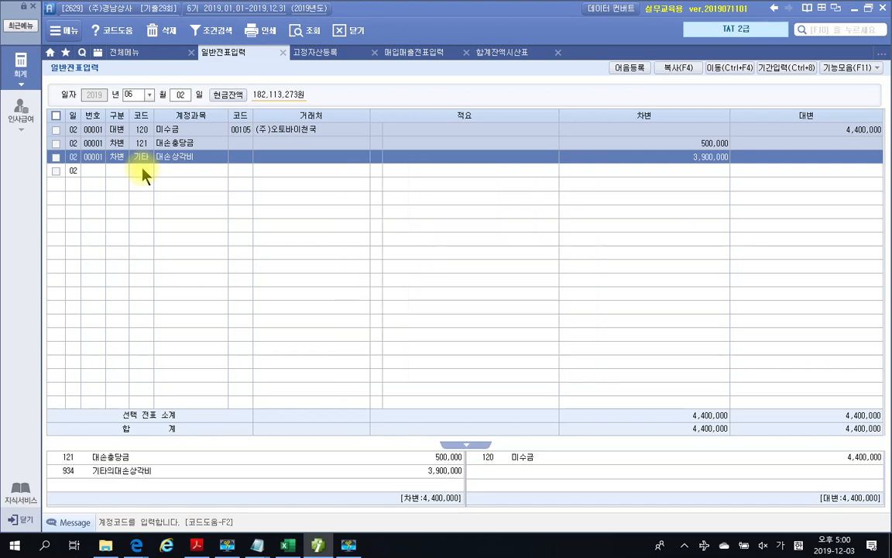
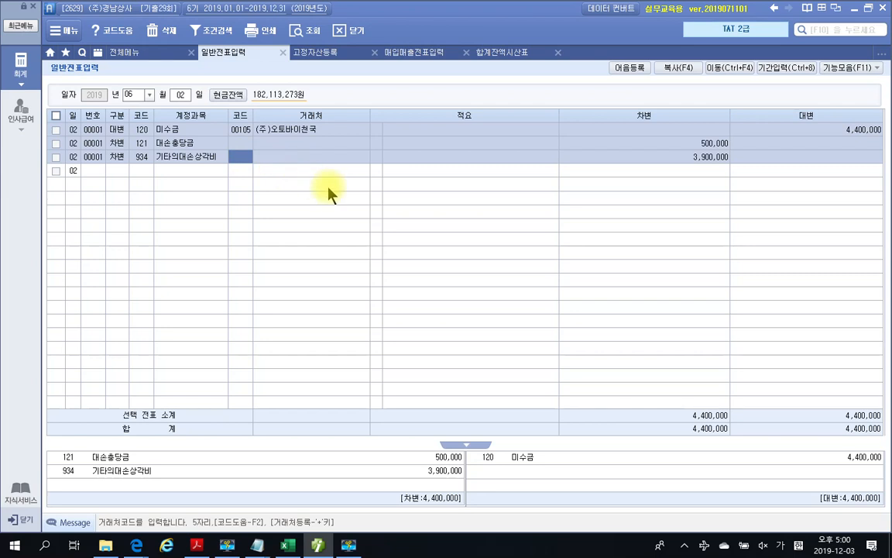
{"action": "key", "text": "Return"}
{"action": "key", "text": "Return"}
{"action": "key", "text": "Return"}
{"action": "key", "text": "Return"}
{"action": "key", "text": "Return"}
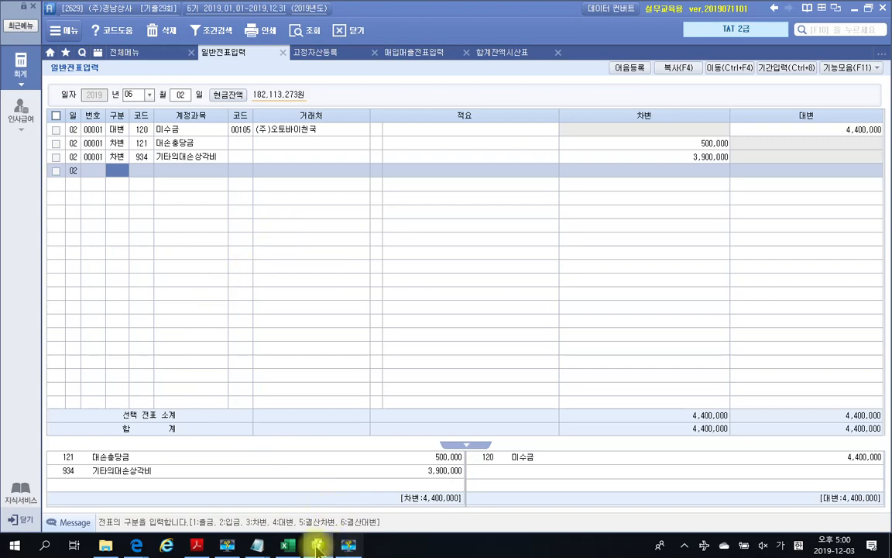
Switch to the exam PDF and read 문제 2 부가가치세, item 1's 거래명세서, 자료설명 and 평가문제.
{"action": "left_click", "coordinate": [196, 545]}
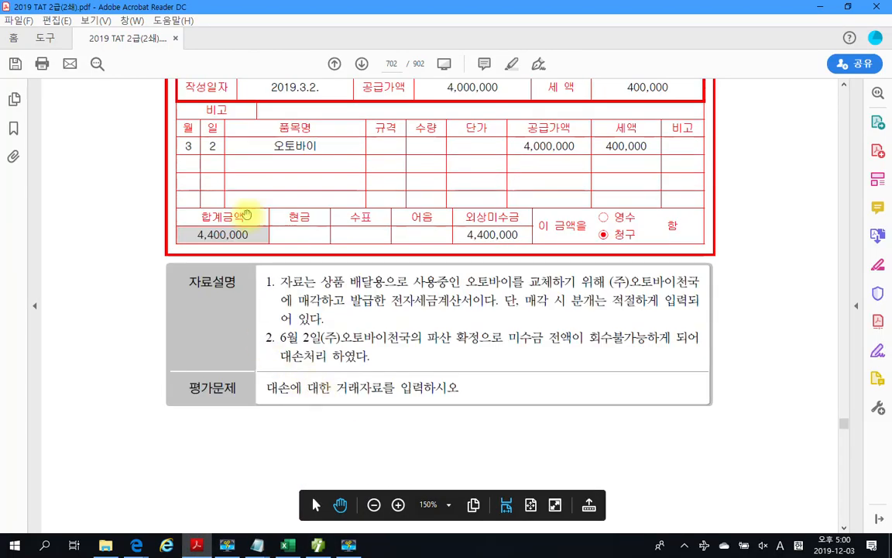
{"action": "scroll", "coordinate": [294, 317], "scroll_direction": "down", "scroll_amount": 3}
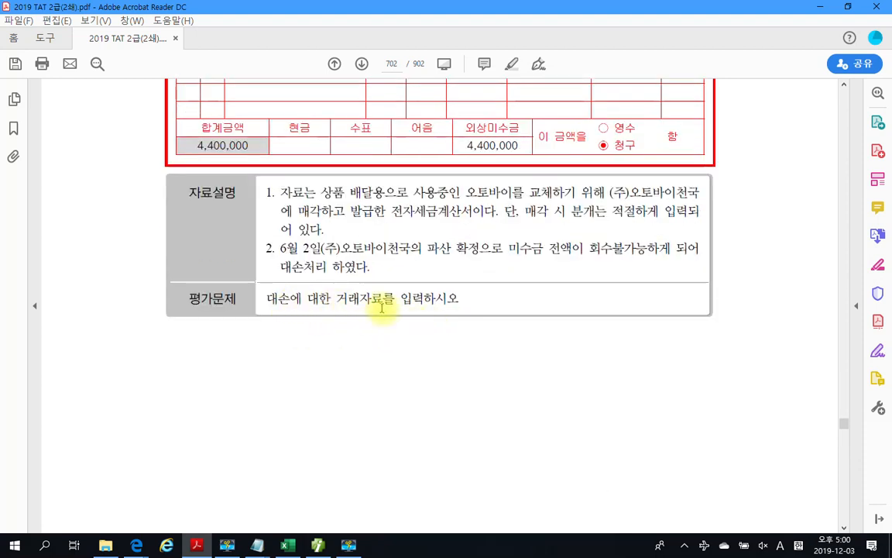
{"action": "scroll", "coordinate": [382, 307], "scroll_direction": "down", "scroll_amount": 10}
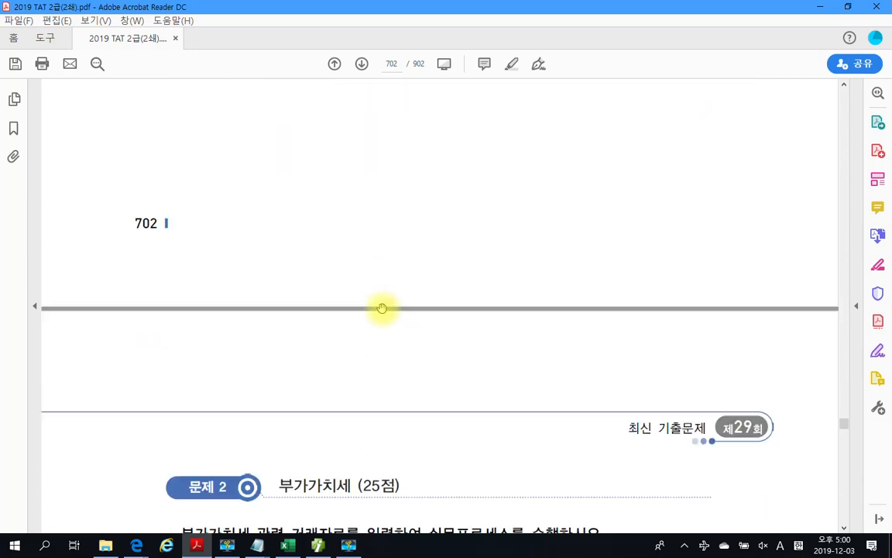
{"action": "scroll", "coordinate": [382, 307], "scroll_direction": "down", "scroll_amount": 1}
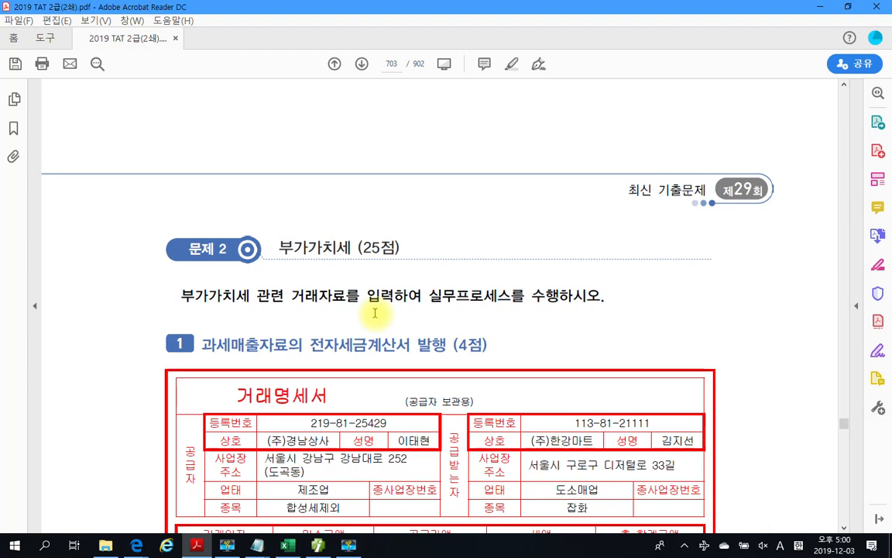
{"action": "scroll", "coordinate": [374, 312], "scroll_direction": "down", "scroll_amount": 3}
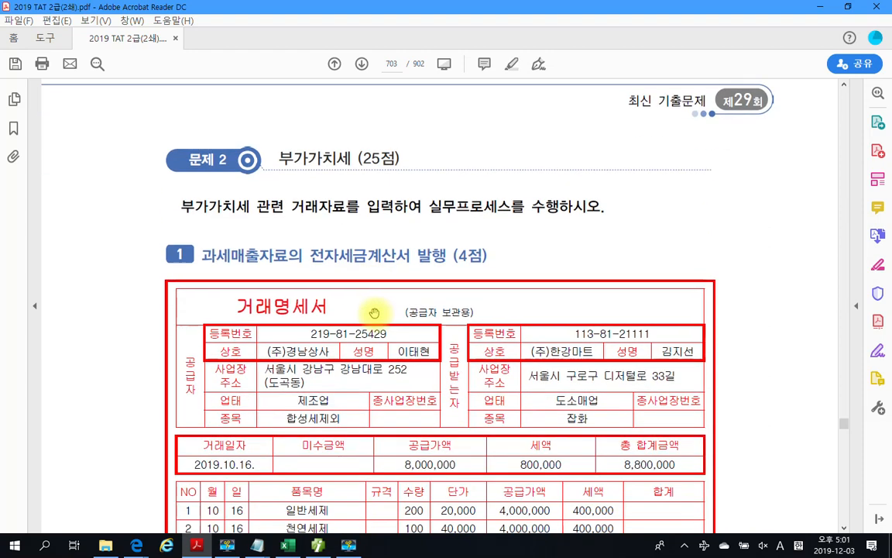
{"action": "scroll", "coordinate": [375, 310], "scroll_direction": "down", "scroll_amount": 1}
{"action": "scroll", "coordinate": [374, 310], "scroll_direction": "down", "scroll_amount": 6}
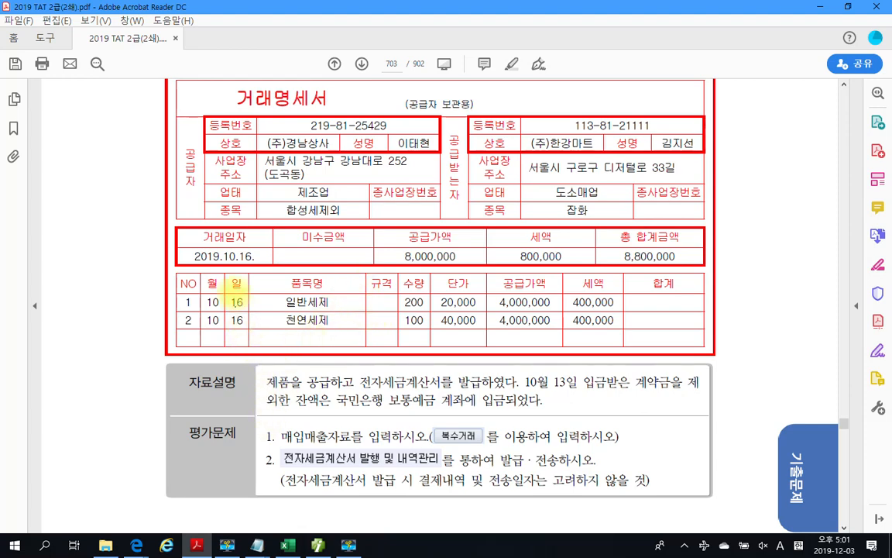
Review the 거래명세서's two items and amounts, the October 13 계약금 and 국민은행 잔액 terms, and both 평가문제 instructions, including the 발급 note.
{"action": "left_click_drag", "start_coordinate": [239, 112], "coordinate": [329, 111]}
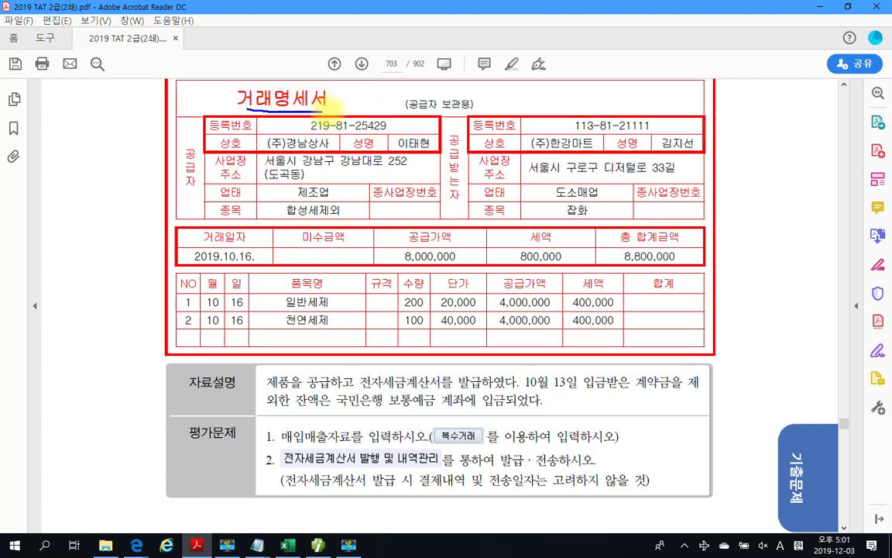
{"action": "left_click_drag", "start_coordinate": [565, 334], "coordinate": [601, 334]}
{"action": "left_click_drag", "start_coordinate": [528, 338], "coordinate": [505, 337]}
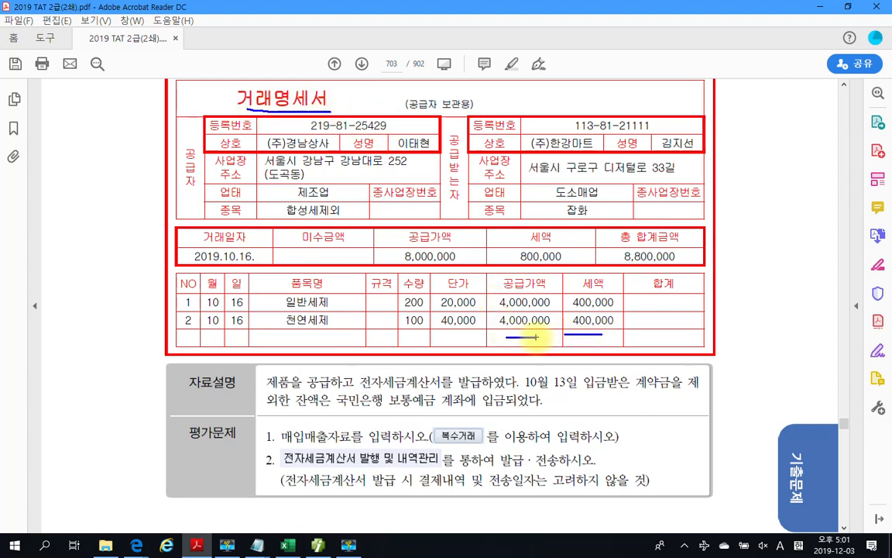
{"action": "left_click_drag", "start_coordinate": [295, 328], "coordinate": [318, 329]}
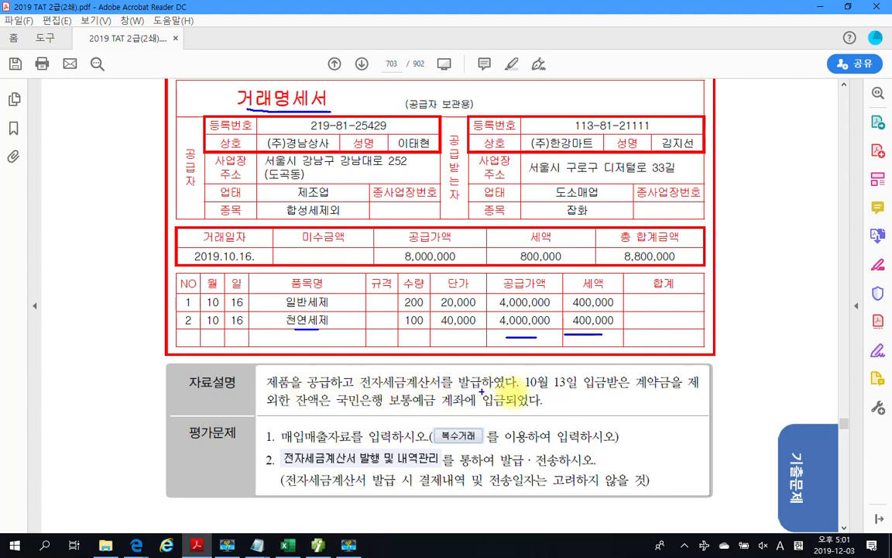
{"action": "left_click_drag", "start_coordinate": [524, 391], "coordinate": [626, 395]}
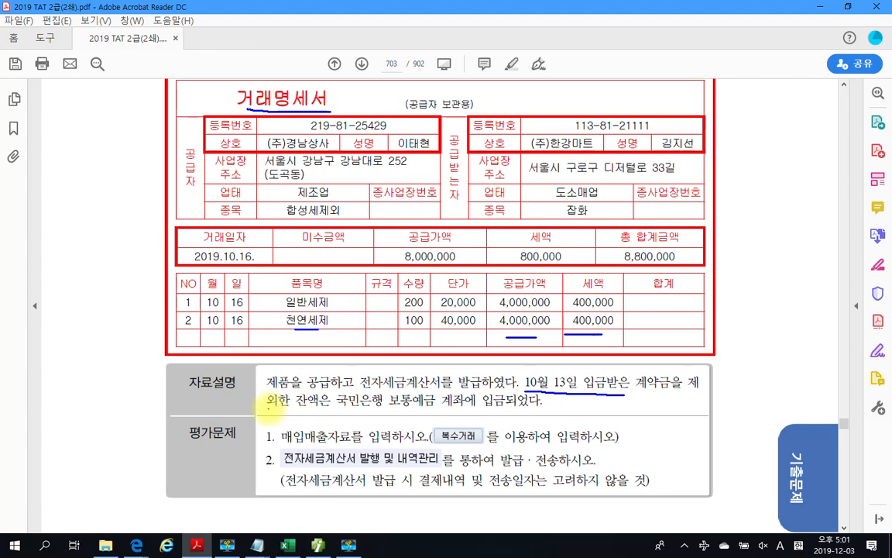
{"action": "left_click_drag", "start_coordinate": [266, 406], "coordinate": [539, 411]}
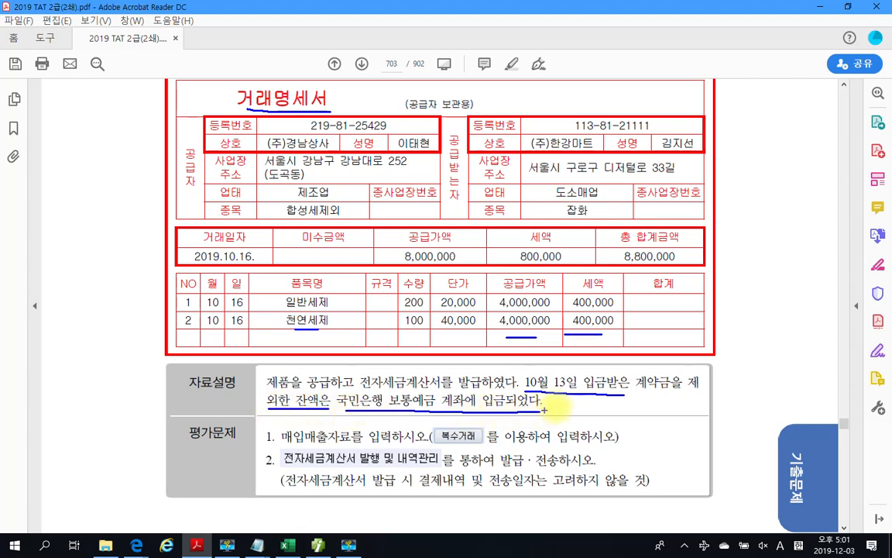
{"action": "mouse_move", "coordinate": [671, 396]}
{"action": "left_mouse_down"}
{"action": "mouse_move", "coordinate": [637, 387]}
{"action": "mouse_move", "coordinate": [668, 359]}
{"action": "mouse_move", "coordinate": [671, 396]}
{"action": "left_mouse_up"}
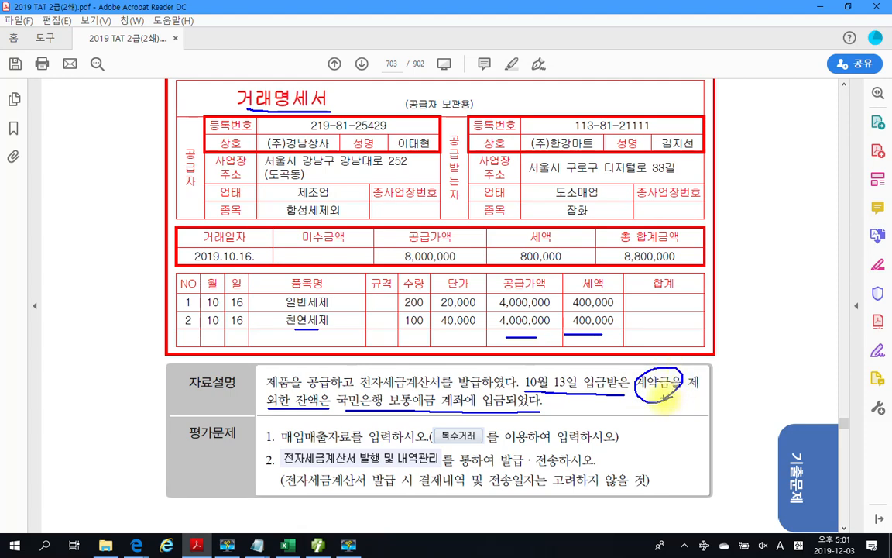
{"action": "mouse_move", "coordinate": [587, 370]}
{"action": "left_mouse_down"}
{"action": "mouse_move", "coordinate": [513, 372]}
{"action": "mouse_move", "coordinate": [553, 403]}
{"action": "left_mouse_up"}
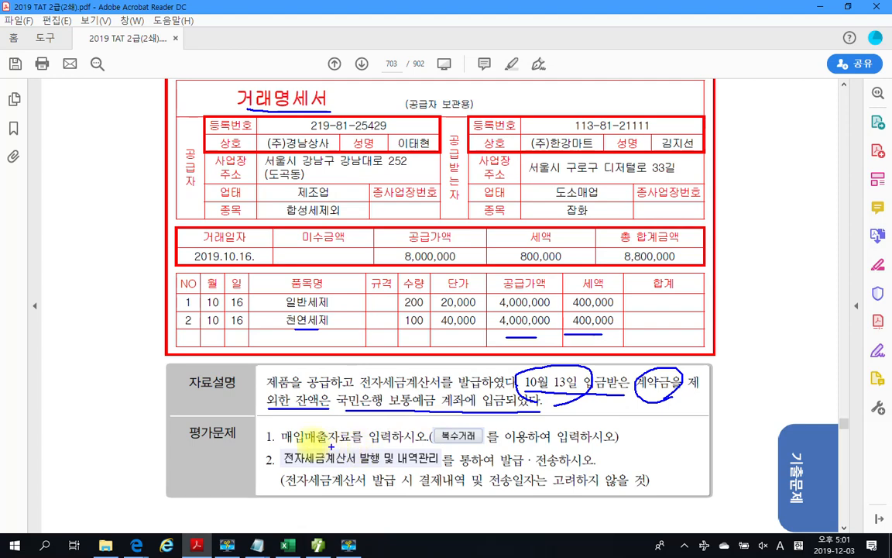
{"action": "left_click_drag", "start_coordinate": [505, 444], "coordinate": [594, 442]}
{"action": "left_click_drag", "start_coordinate": [293, 469], "coordinate": [555, 467]}
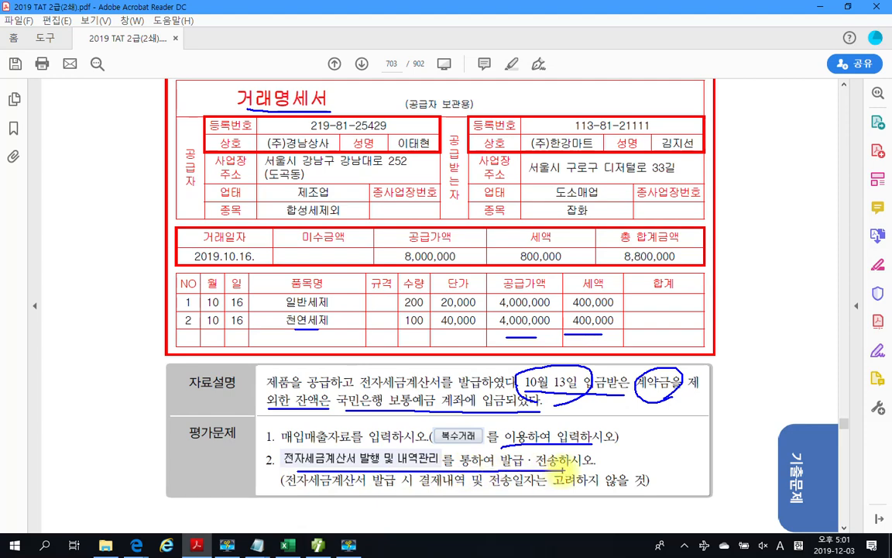
{"action": "mouse_move", "coordinate": [287, 488]}
{"action": "left_mouse_down"}
{"action": "mouse_move", "coordinate": [404, 490]}
{"action": "mouse_move", "coordinate": [438, 467]}
{"action": "mouse_move", "coordinate": [474, 474]}
{"action": "mouse_move", "coordinate": [457, 490]}
{"action": "left_mouse_up"}
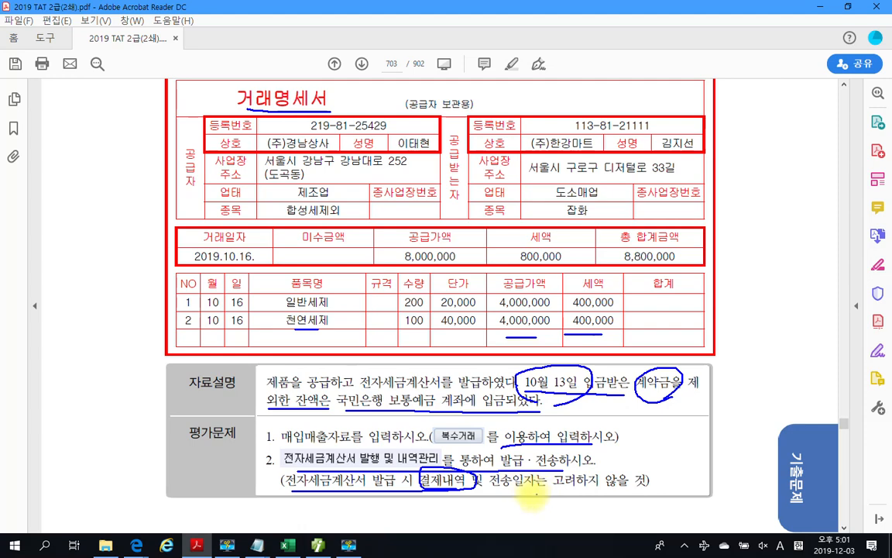
{"action": "key", "text": "Escape"}
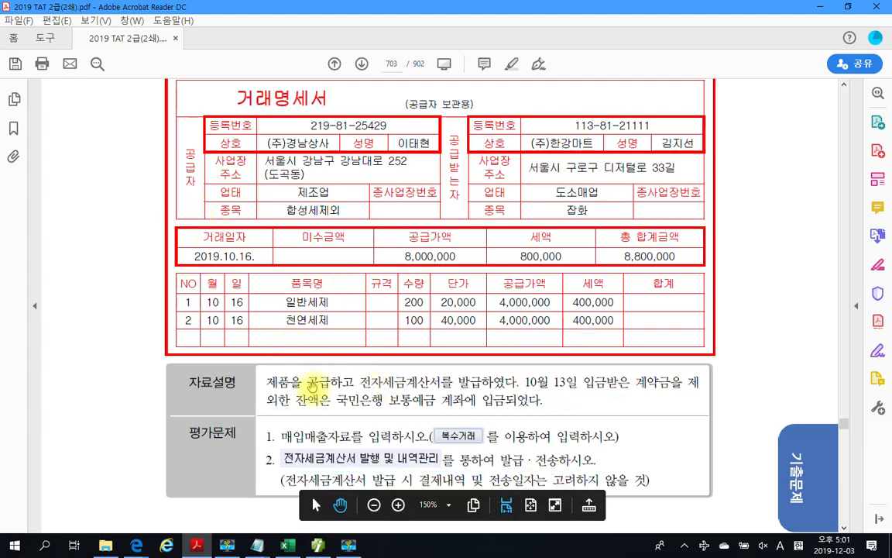
Switch back to Smart A, close 일반전표입력, and start an 11 과세 line dated October 16 in 매입매출전표입력.
{"action": "key", "text": "alt+Tab"}
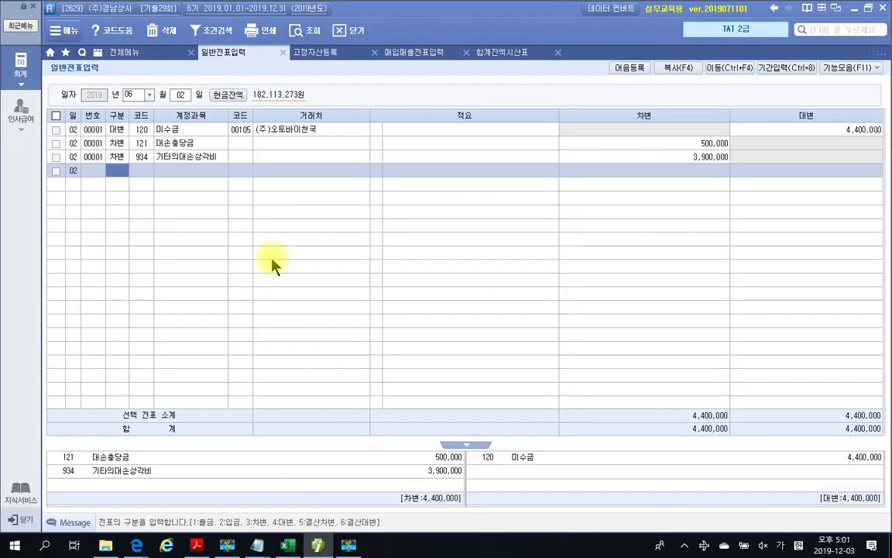
{"action": "left_click", "coordinate": [284, 53]}
{"action": "left_click", "coordinate": [296, 54]}
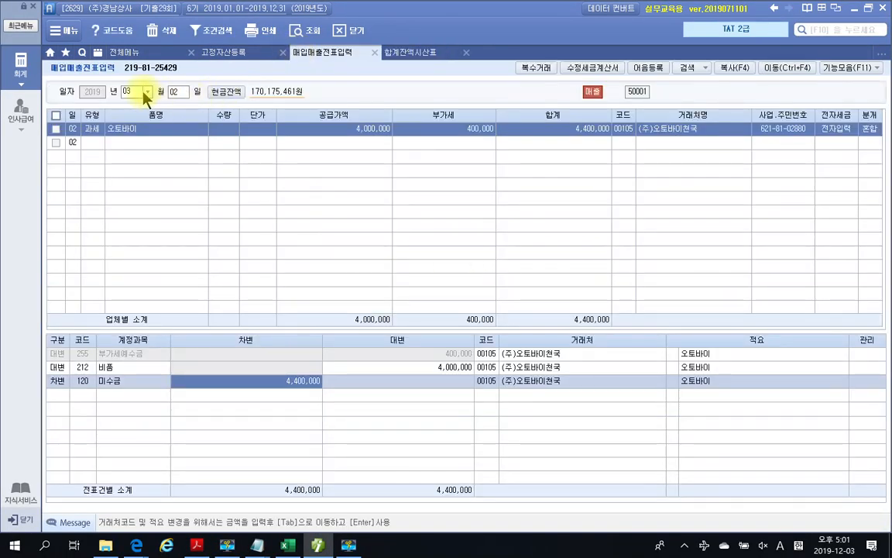
{"action": "type", "text": "10"}
{"action": "key", "text": "Return"}
{"action": "type", "text": "16"}
{"action": "key", "text": "Return"}
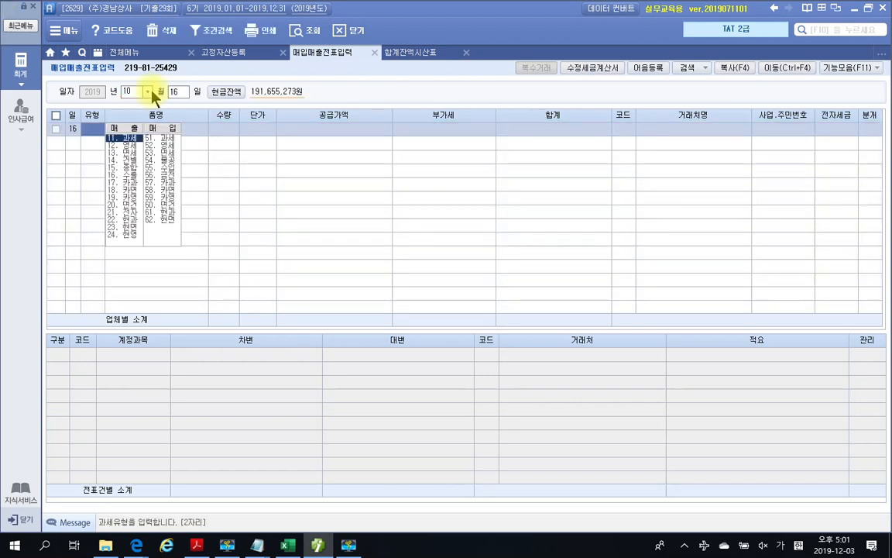
{"action": "type", "text": "11"}
{"action": "key", "text": "Return"}
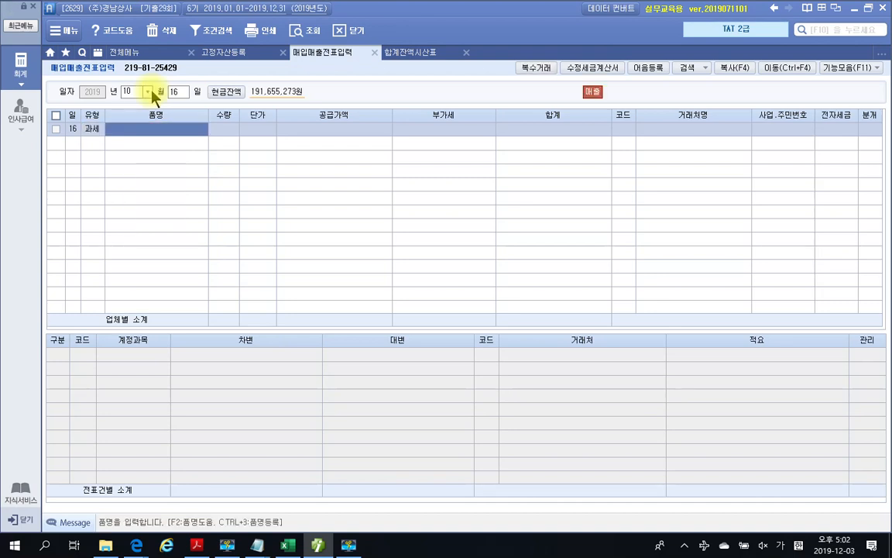
Using 복수거래, enter the first item 일반세제 with 수량 200 and 단가 20,000, accepting the computed amounts.
{"action": "left_click", "coordinate": [537, 71]}
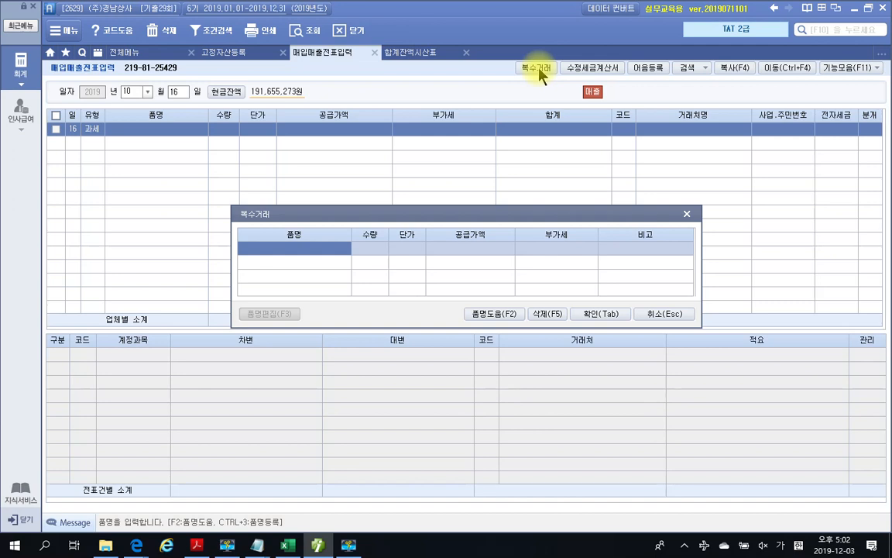
{"action": "type", "text": "일반세제"}
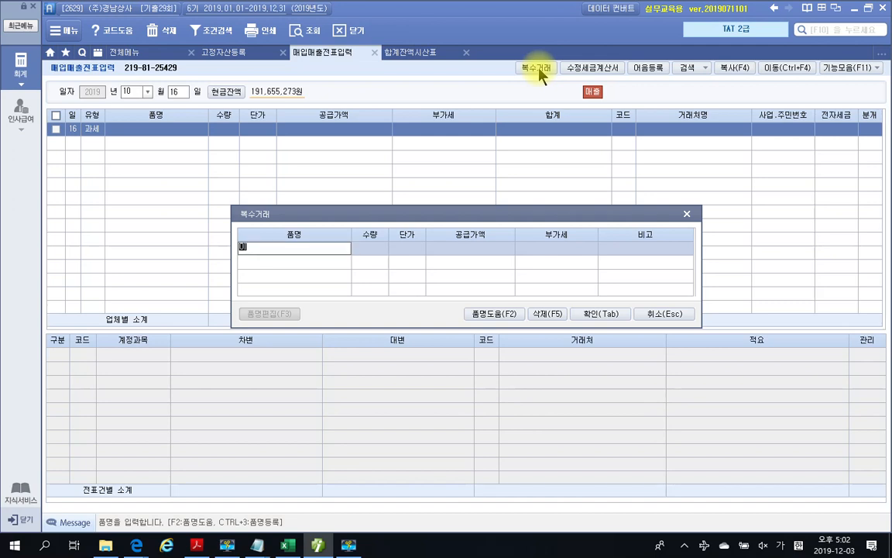
{"action": "key", "text": "Return"}
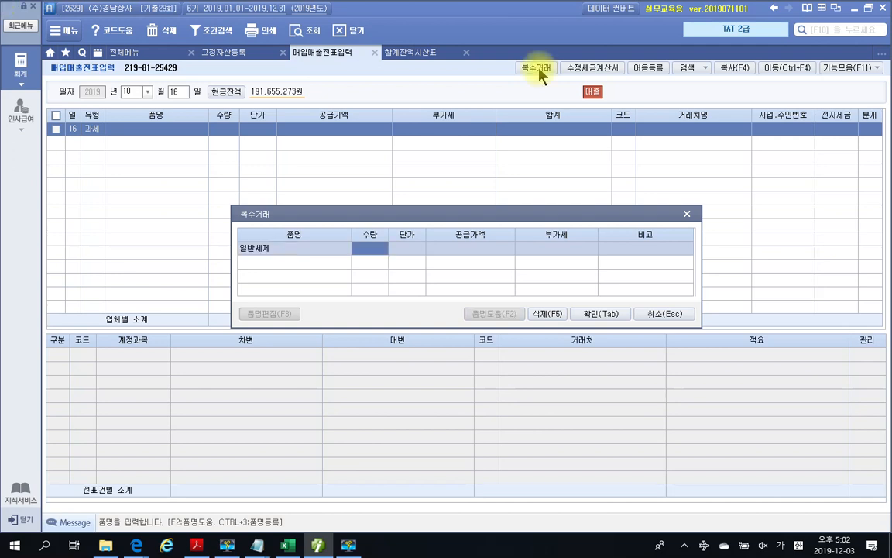
{"action": "type", "text": "200"}
{"action": "key", "text": "Return"}
{"action": "type", "text": "20,000"}
{"action": "key", "text": "Return"}
{"action": "key", "text": "Return"}
{"action": "key", "text": "Return"}
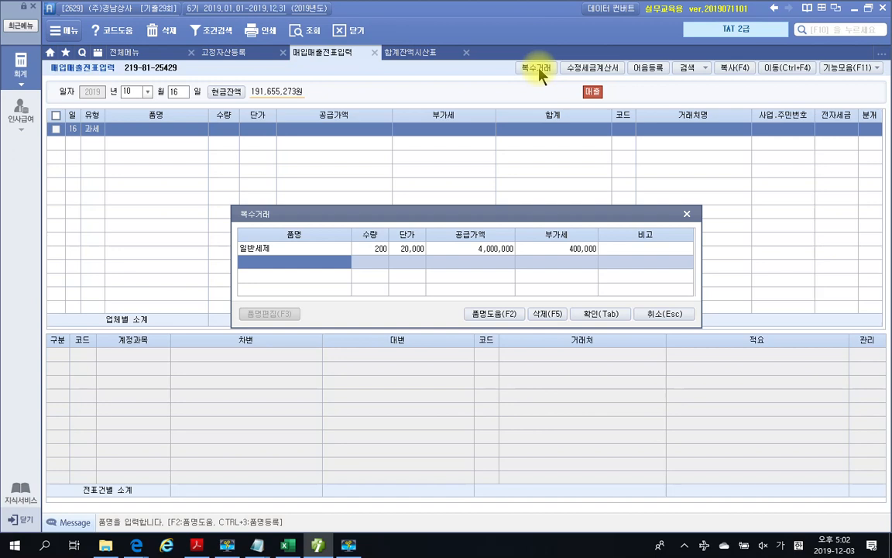
Add 천연제세 as the second 복수거래 item with 수량 100 and 단가 40,000, and confirm the item list.
{"action": "type", "text": "천연"}
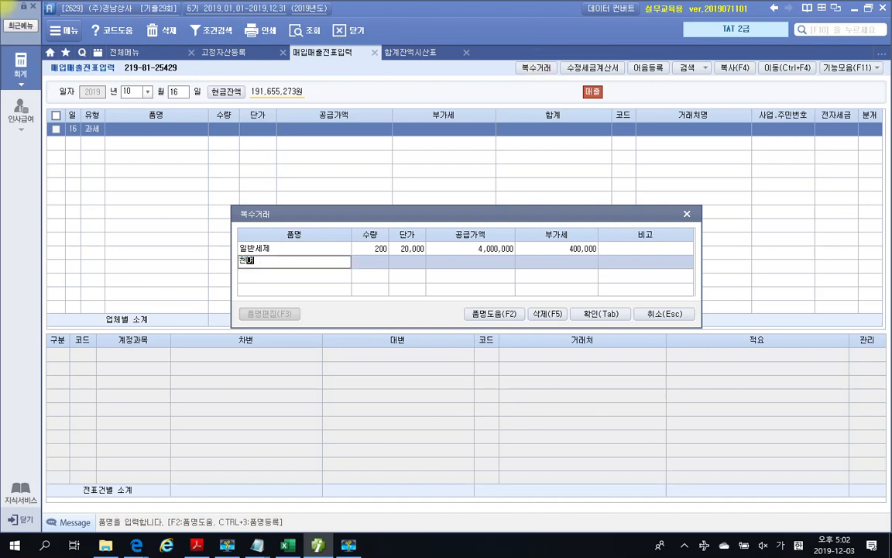
{"action": "type", "text": "제세"}
{"action": "key", "text": "Return"}
{"action": "type", "text": "100"}
{"action": "key", "text": "Return"}
{"action": "type", "text": "400000"}
{"action": "key", "text": "Return"}
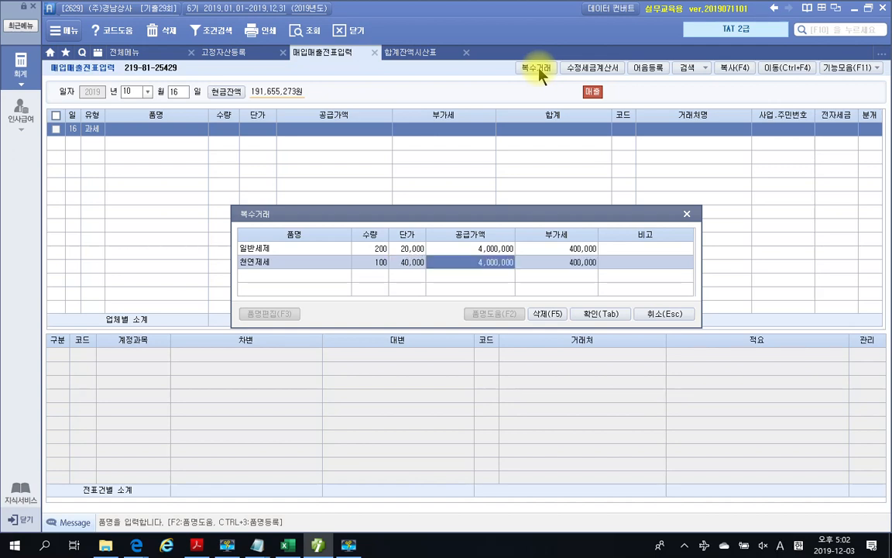
{"action": "left_click", "coordinate": [602, 313]}
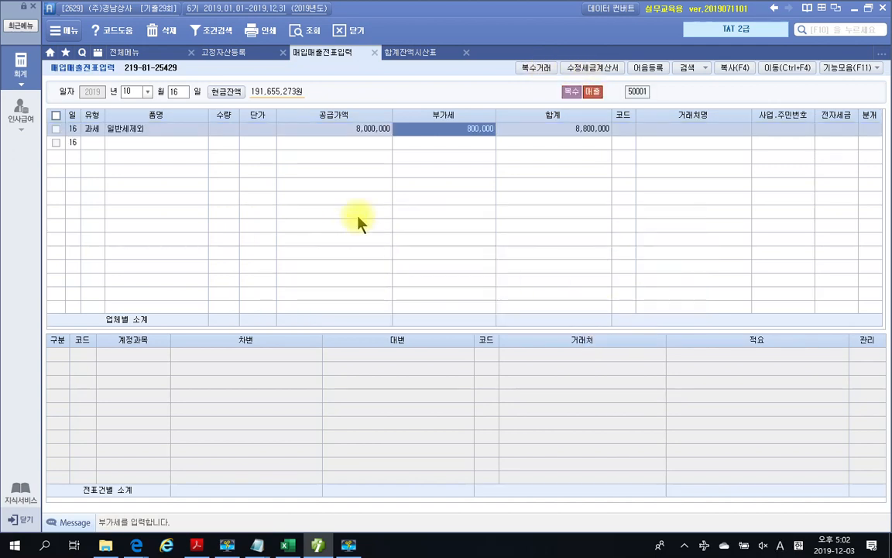
Look up 한강 to set the 거래처 to 03008 (주)한강마트, leave 전자세금 blank, and set 분개 to 3 혼합.
{"action": "left_click", "coordinate": [626, 129]}
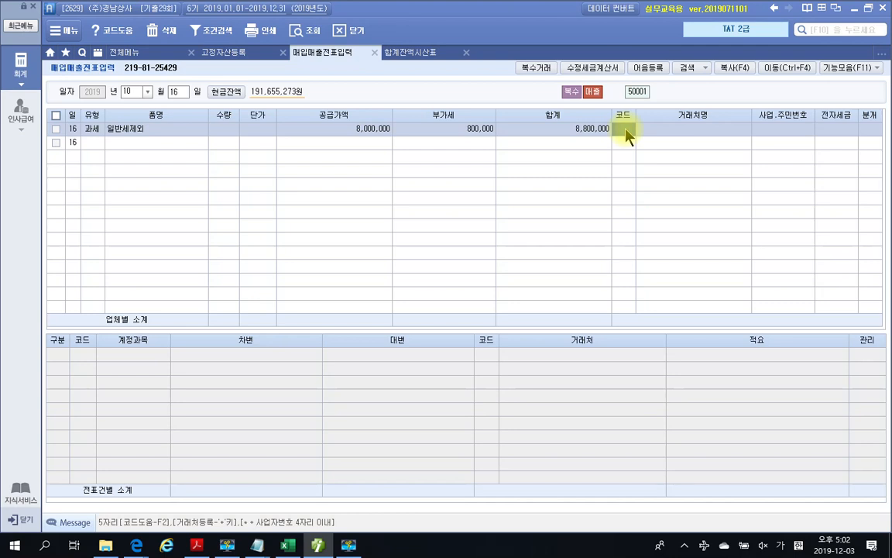
{"action": "type", "text": "한강"}
{"action": "key", "text": "Return"}
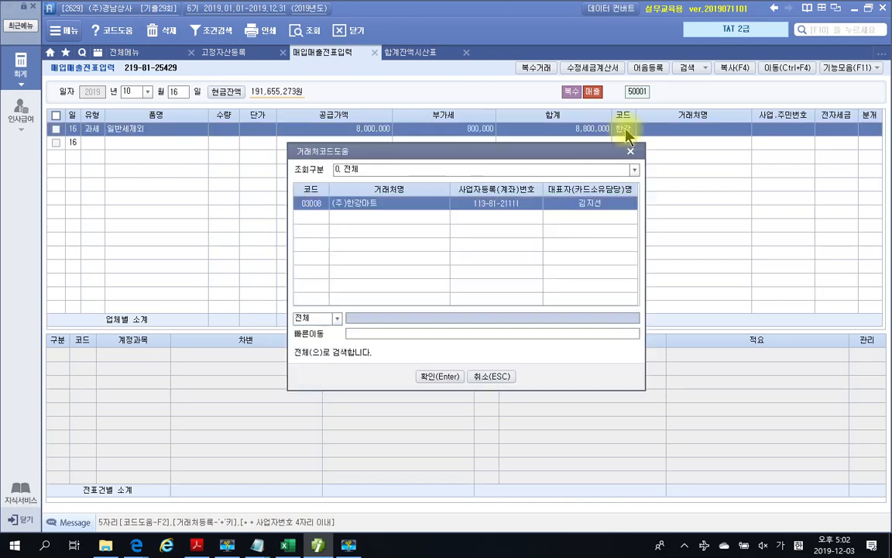
{"action": "key", "text": "Return"}
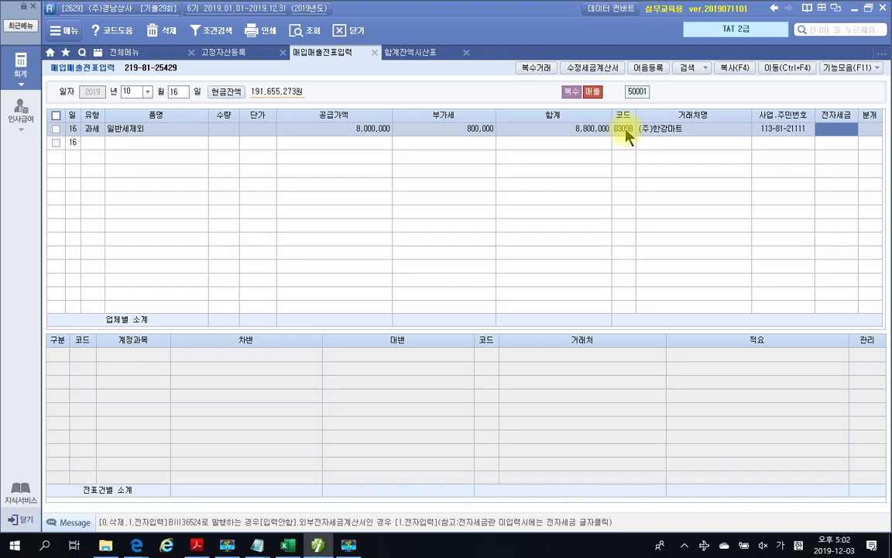
{"action": "key", "text": "Return"}
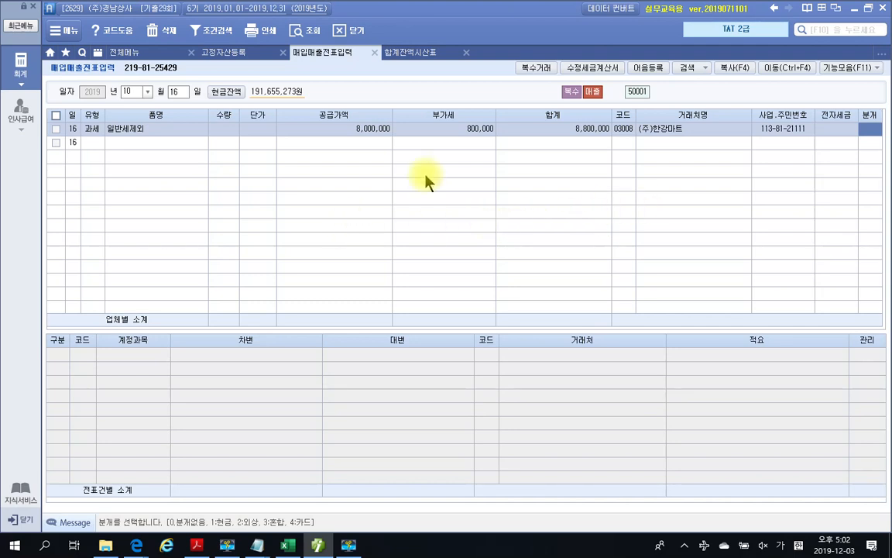
{"action": "key", "text": "3"}
{"action": "key", "text": "Return"}
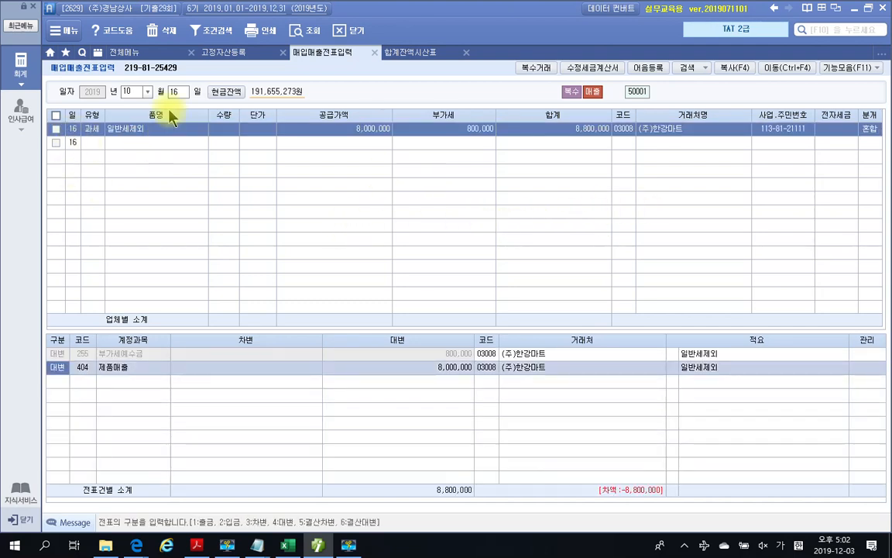
Open 일반전표입력 from 전체메뉴 and display the October 13 vouchers to check the 계약금 entry.
{"action": "left_click", "coordinate": [138, 52]}
{"action": "left_click", "coordinate": [234, 110]}
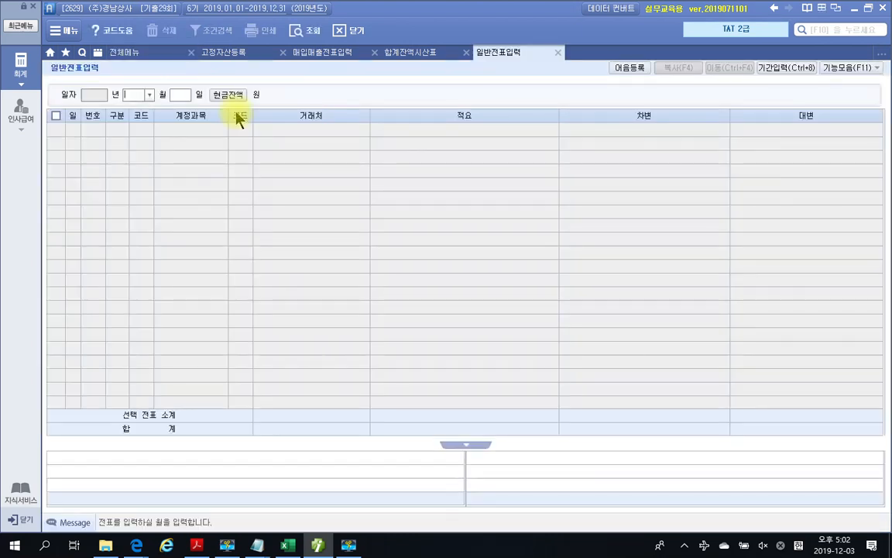
{"action": "type", "text": "10"}
{"action": "key", "text": "Return"}
{"action": "type", "text": "13"}
{"action": "key", "text": "Return"}
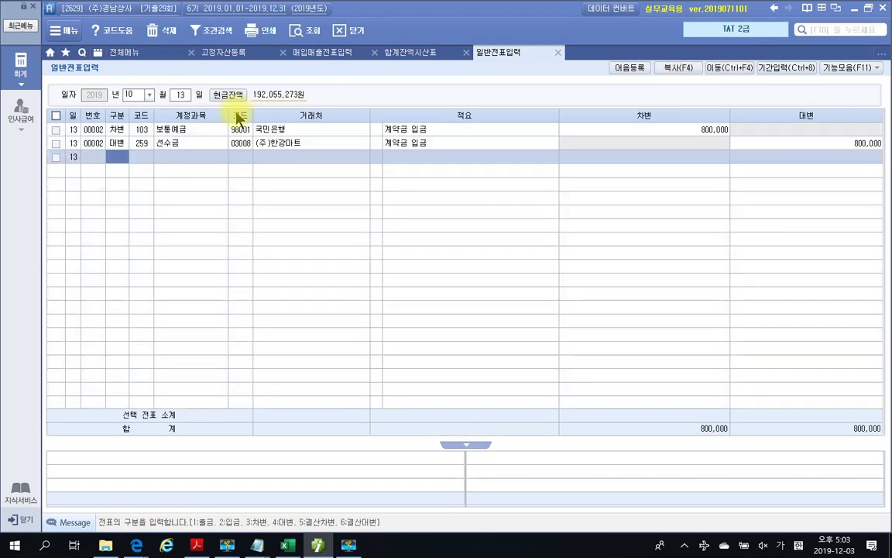
Add a debit line for 259 선수금 of 800,000 to the 16 October sales entry, consulting the 13 October general voucher.
{"action": "key", "text": "Up"}
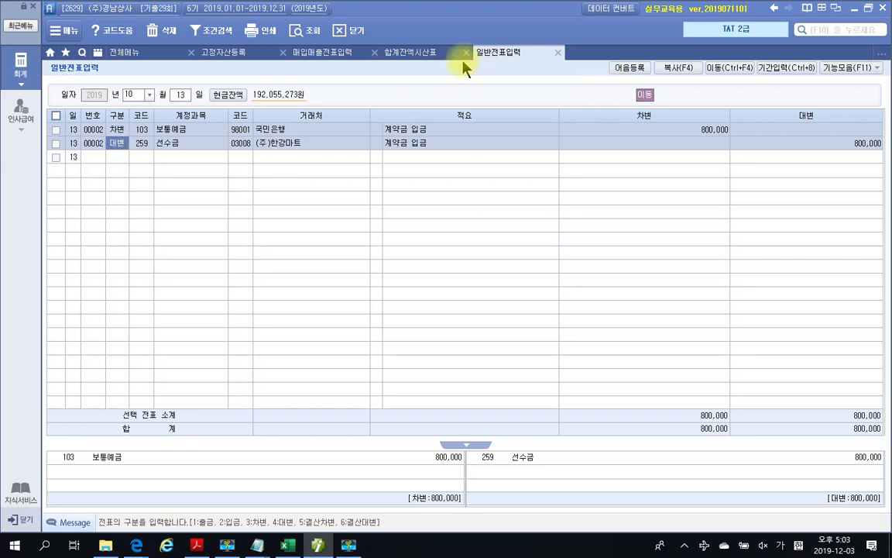
{"action": "left_click", "coordinate": [311, 54]}
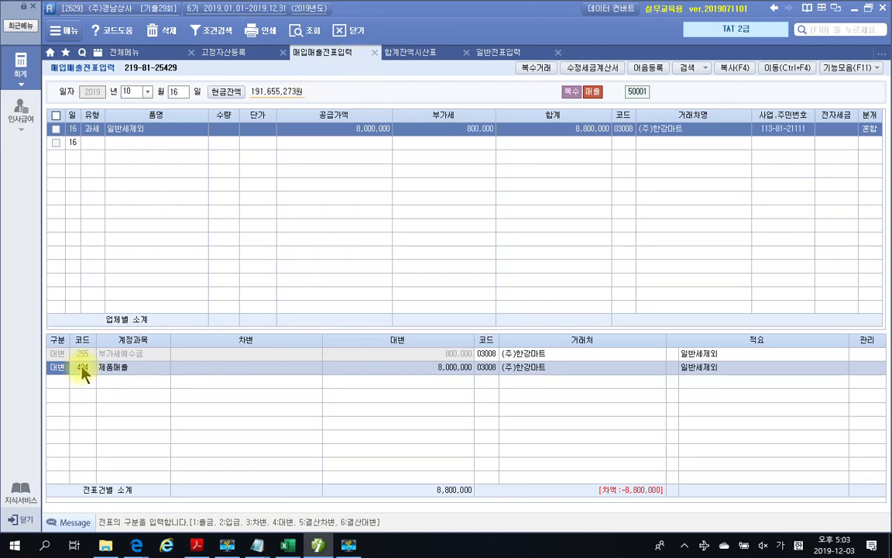
{"action": "left_click", "coordinate": [64, 382]}
{"action": "type", "text": "3"}
{"action": "key", "text": "Return"}
{"action": "type", "text": "선수"}
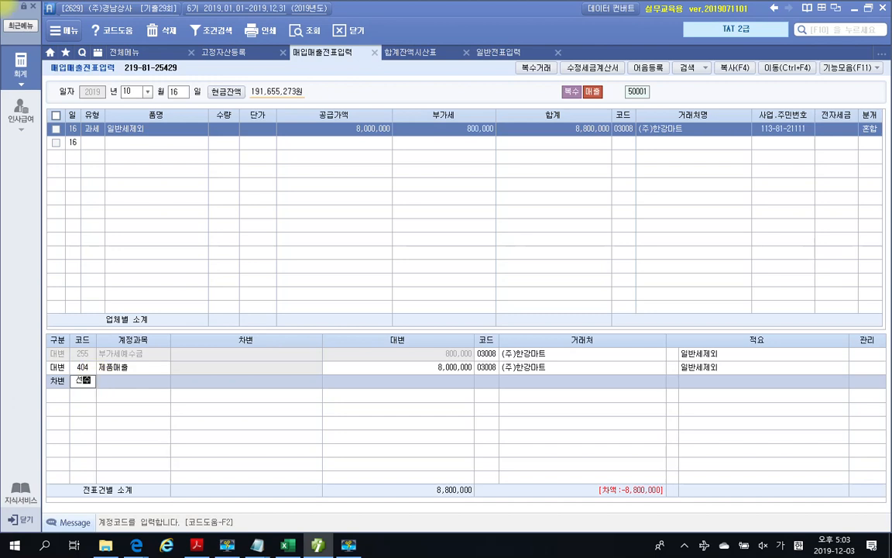
{"action": "key", "text": "Return"}
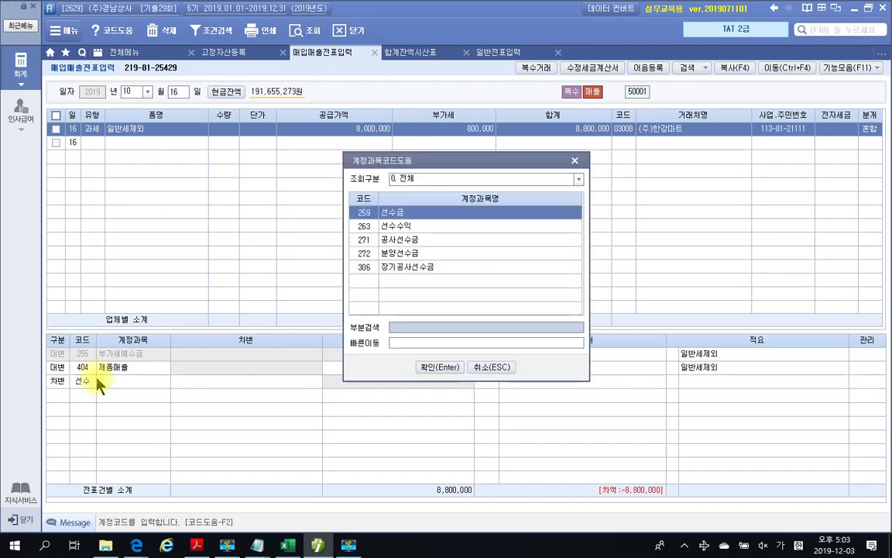
{"action": "key", "text": "Return"}
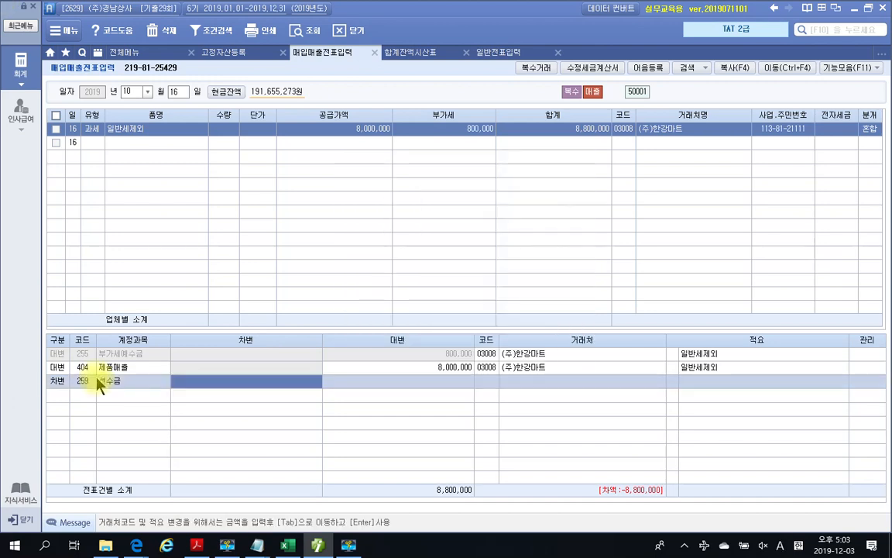
{"action": "left_click", "coordinate": [499, 54]}
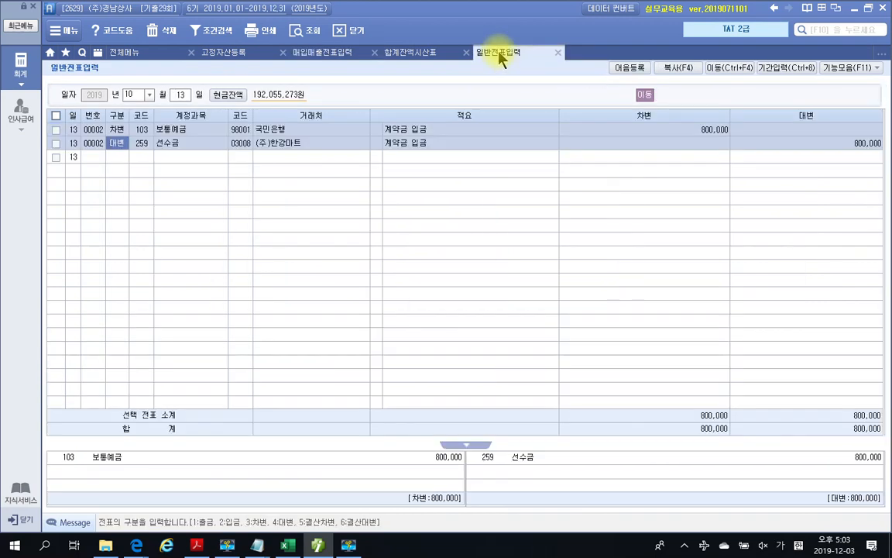
{"action": "left_click", "coordinate": [321, 55]}
{"action": "type", "text": "8000000"}
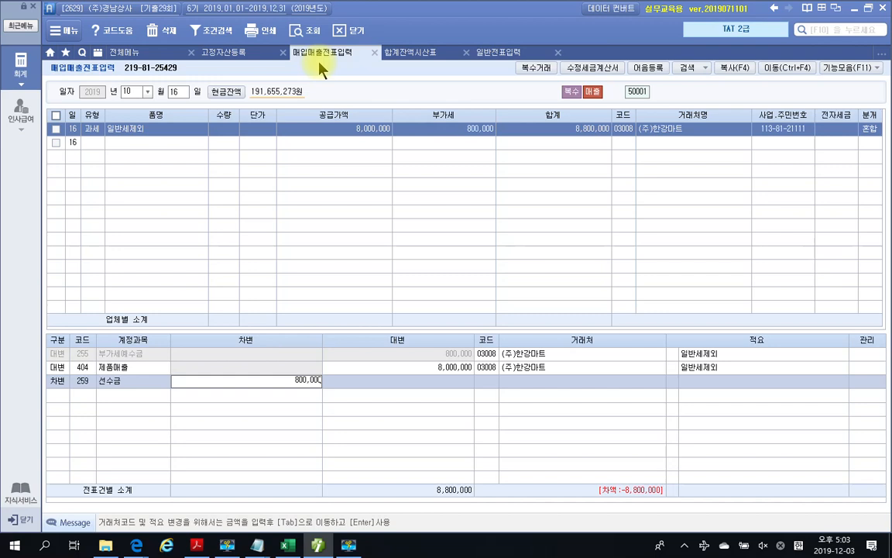
{"action": "key", "text": "Return"}
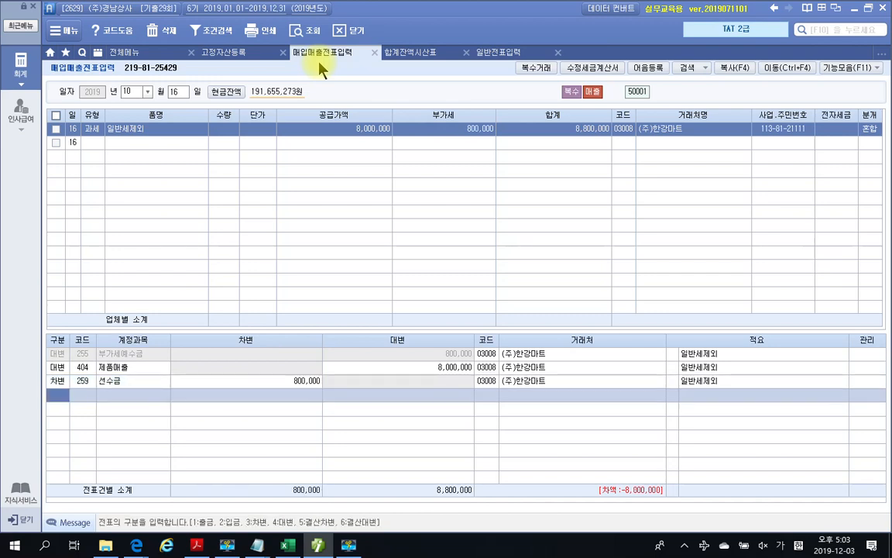
Add a debit line for 103 보통예금 of 8,000,000 with 국민은행 as the counterparty, completing the 16 October sales entry.
{"action": "type", "text": "3"}
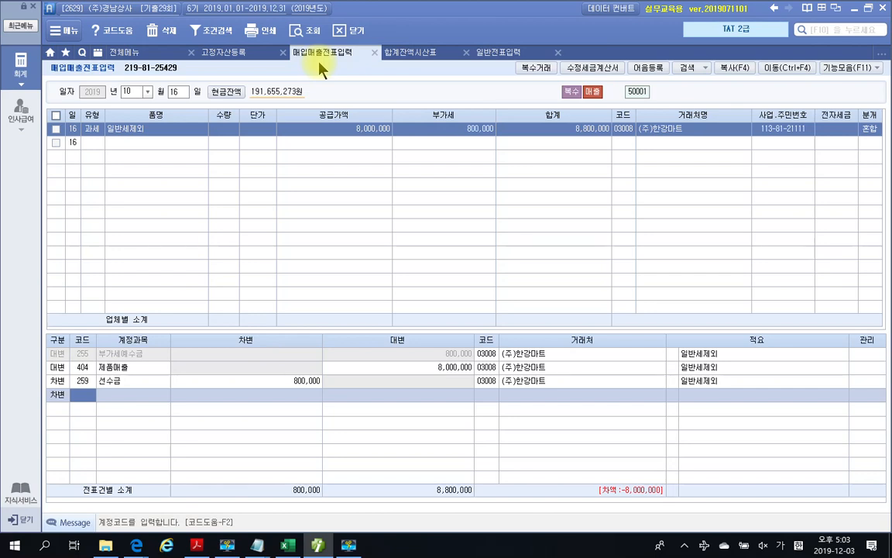
{"action": "type", "text": "103"}
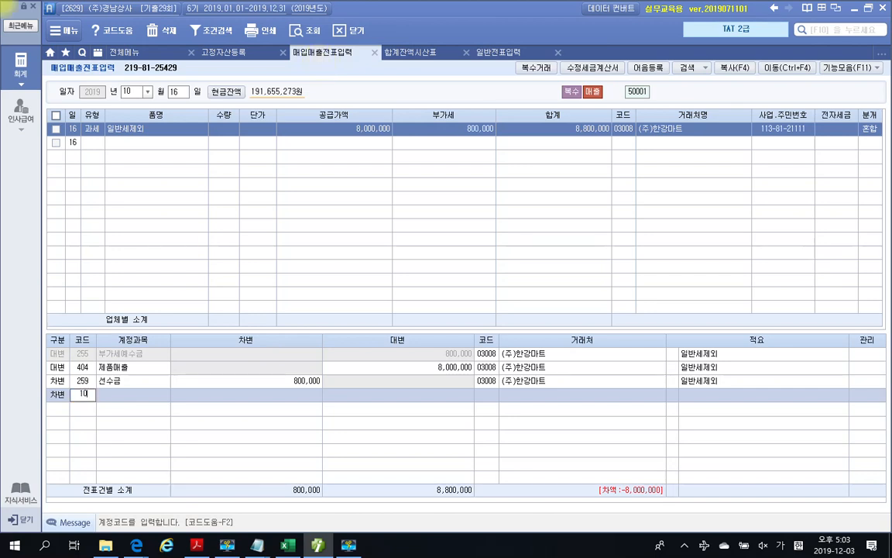
{"action": "key", "text": "Return"}
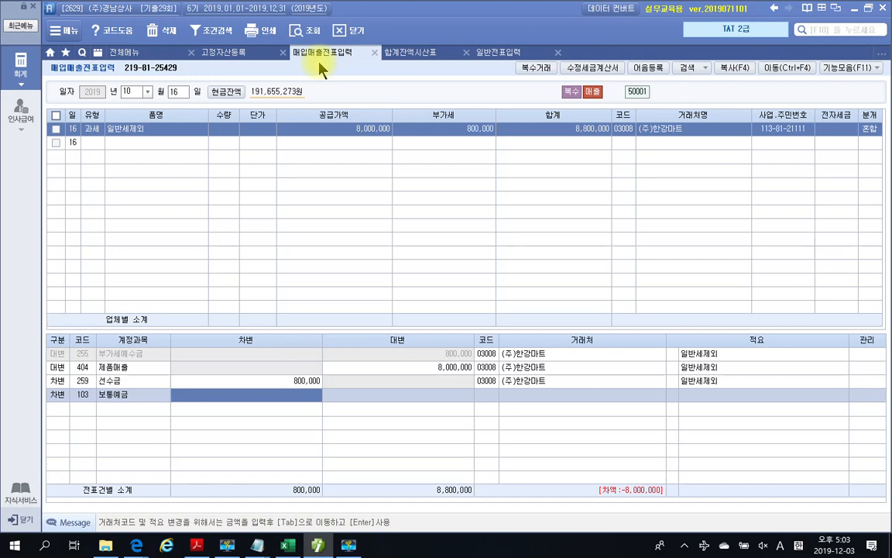
{"action": "type", "text": "8000000"}
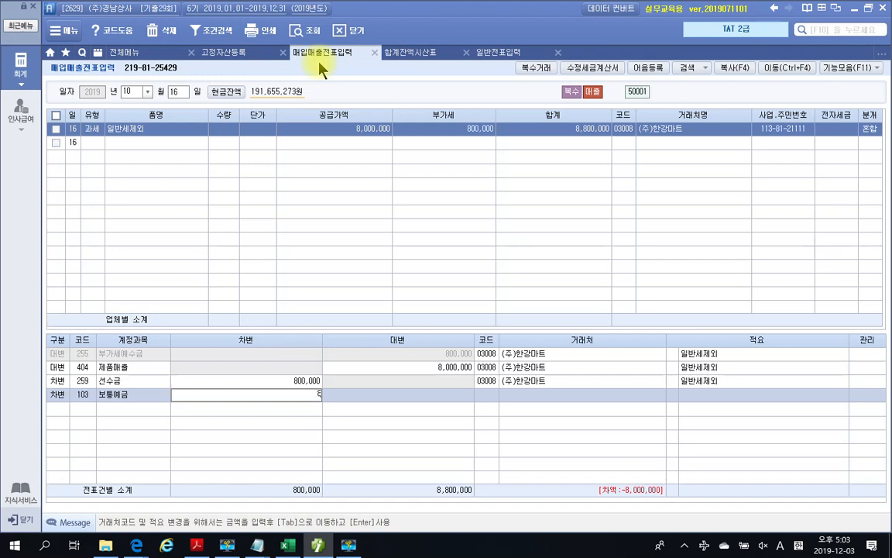
{"action": "key", "text": "Return"}
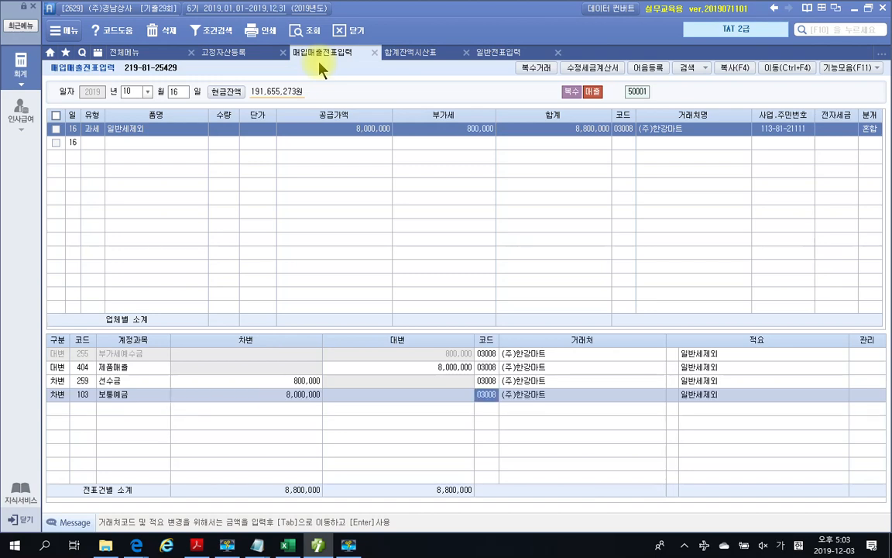
{"action": "type", "text": "국민"}
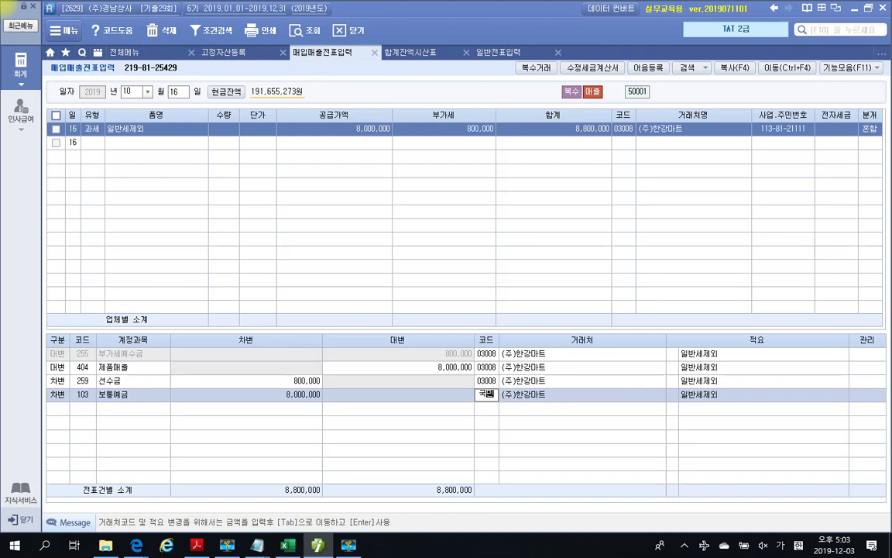
{"action": "key", "text": "Return"}
{"action": "key", "text": "Return"}
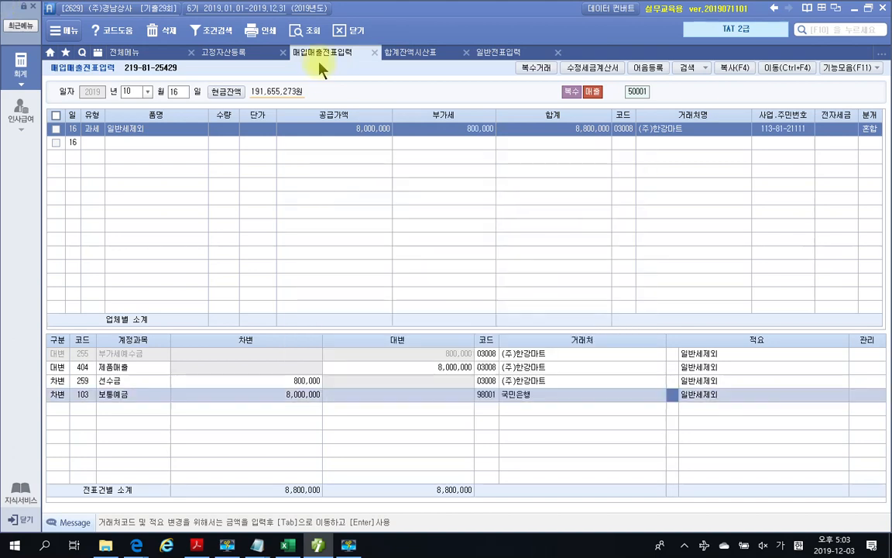
{"action": "key", "text": "Return"}
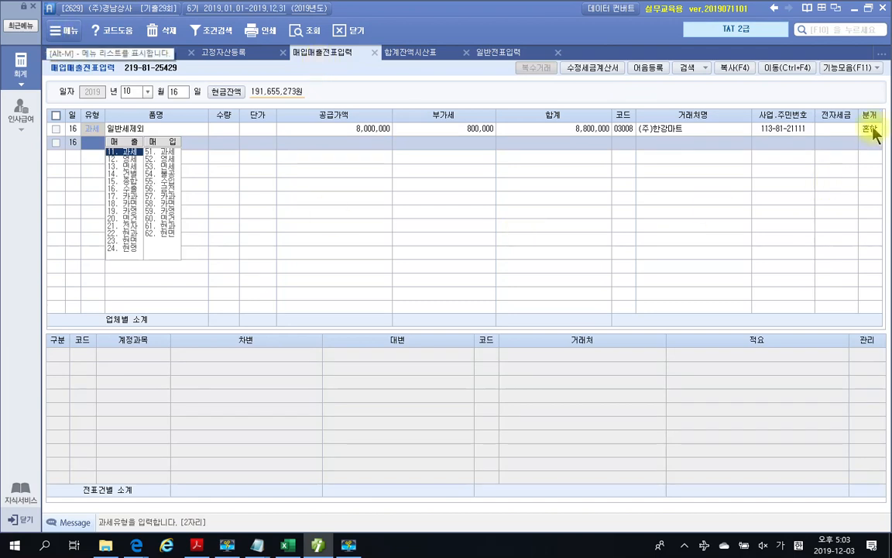
Review the 보통예금 line and its counterparty in the saved 16 October sales entry.
{"action": "left_click", "coordinate": [782, 128]}
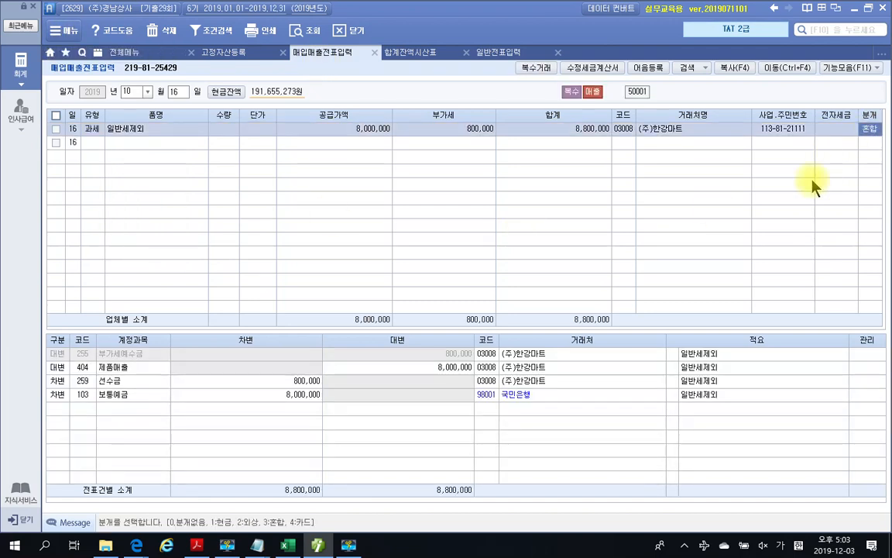
{"action": "left_click", "coordinate": [119, 395]}
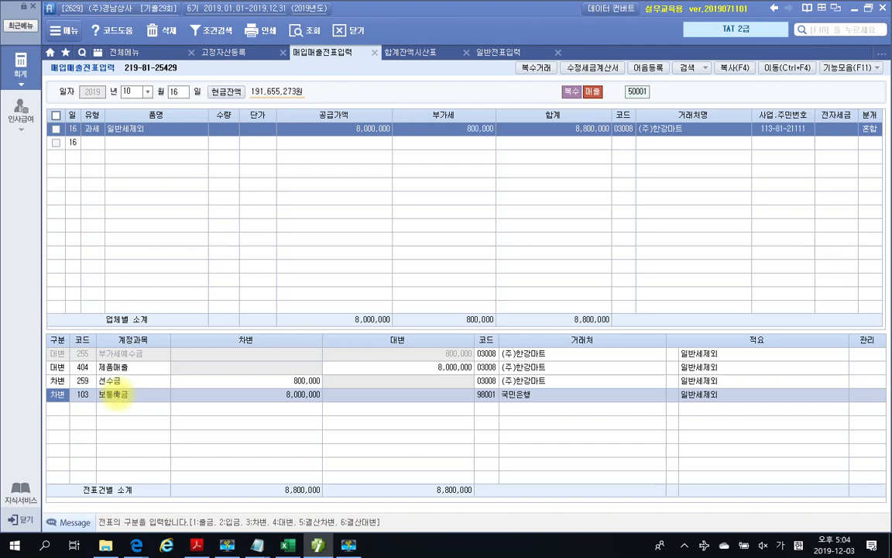
{"action": "left_click_drag", "start_coordinate": [143, 385], "coordinate": [149, 422]}
{"action": "left_click_drag", "start_coordinate": [548, 384], "coordinate": [531, 423]}
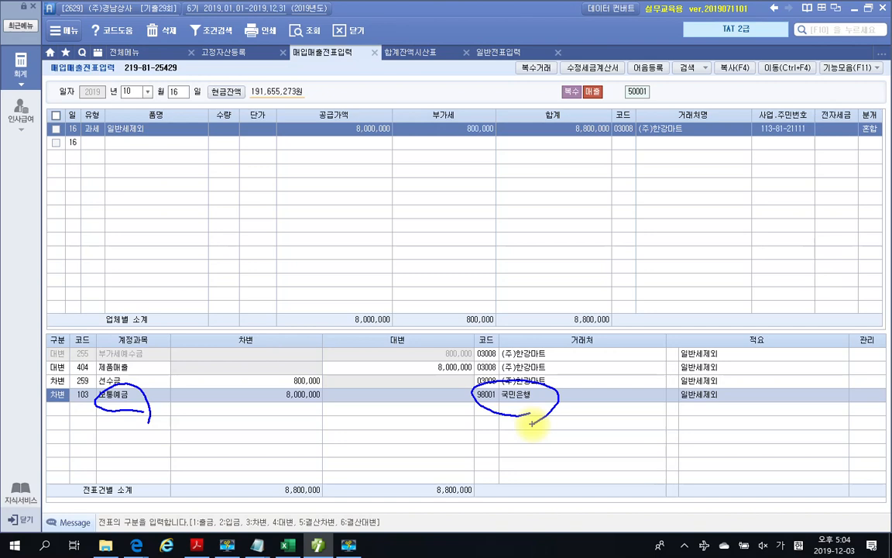
{"action": "key", "text": "Escape"}
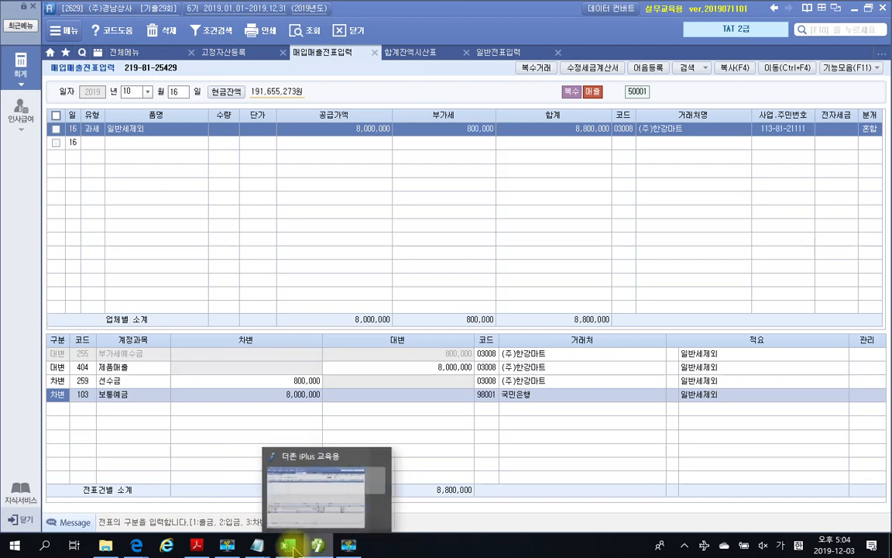
Switch to the exam PDF in Adobe Acrobat Reader and read the evaluation tasks below the 거래명세서.
{"action": "mouse_move", "coordinate": [200, 549]}
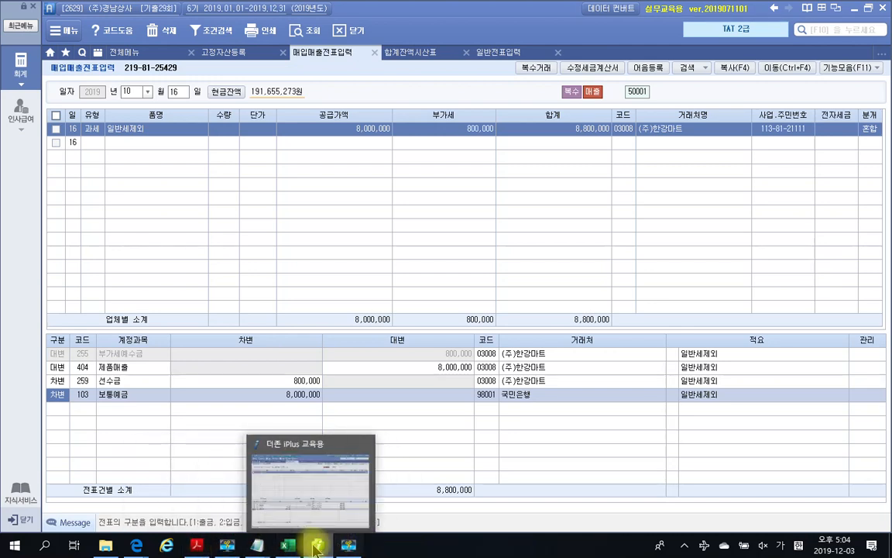
{"action": "left_click", "coordinate": [197, 545]}
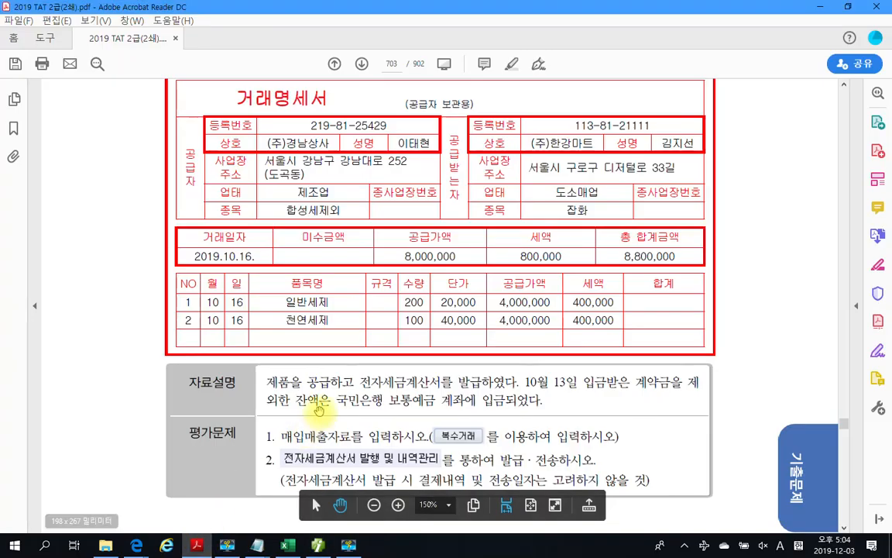
{"action": "scroll", "coordinate": [280, 444], "scroll_direction": "down", "scroll_amount": 3}
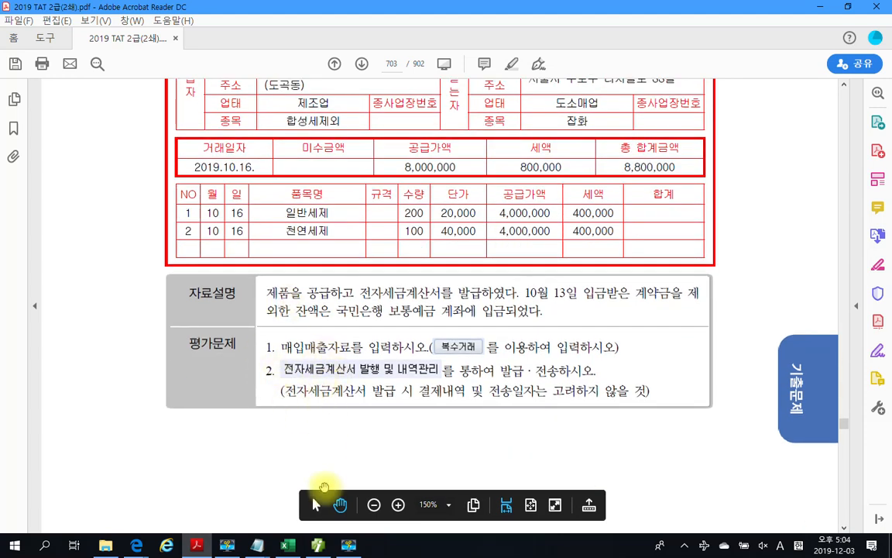
Return to 더존 iPlus and query 전자세금계산서 발행 및 내역관리 for 2019-10-16 to 2019-10-16, covering all counterparties.
{"action": "left_click", "coordinate": [317, 546]}
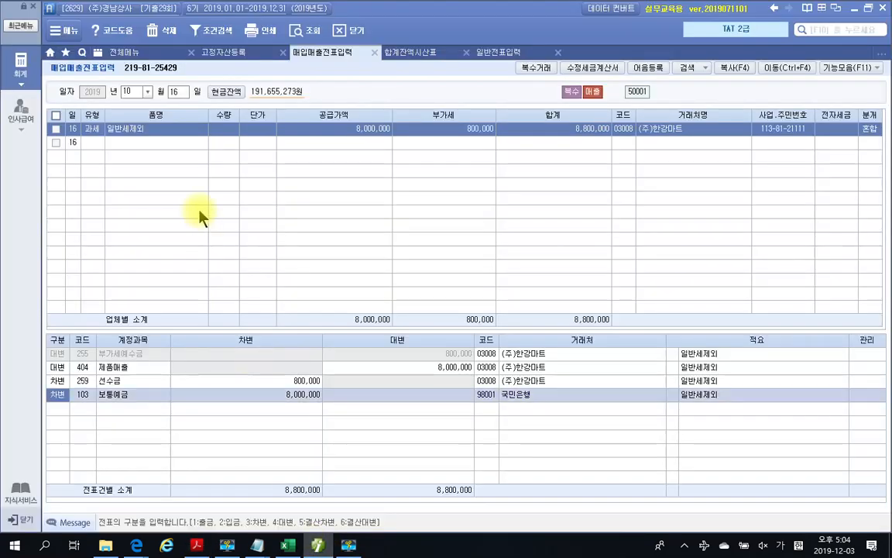
{"action": "left_click", "coordinate": [127, 52]}
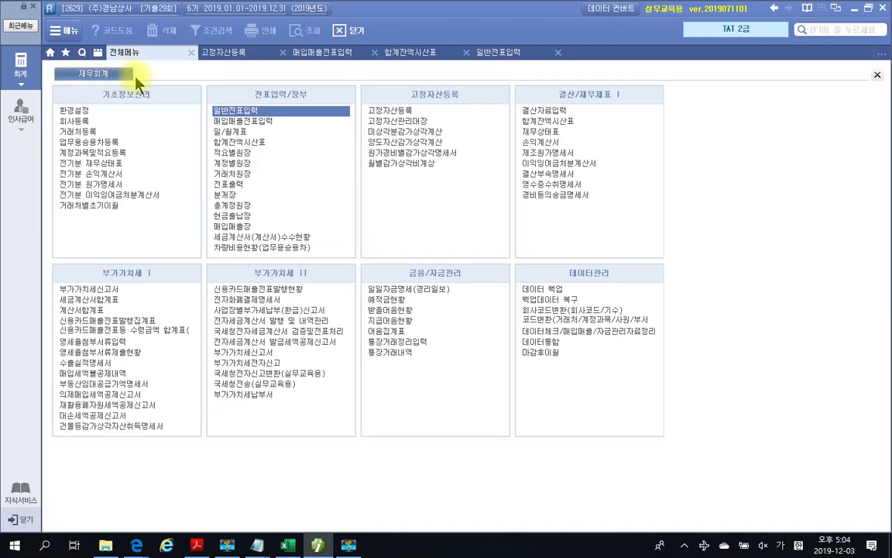
{"action": "left_click", "coordinate": [276, 323]}
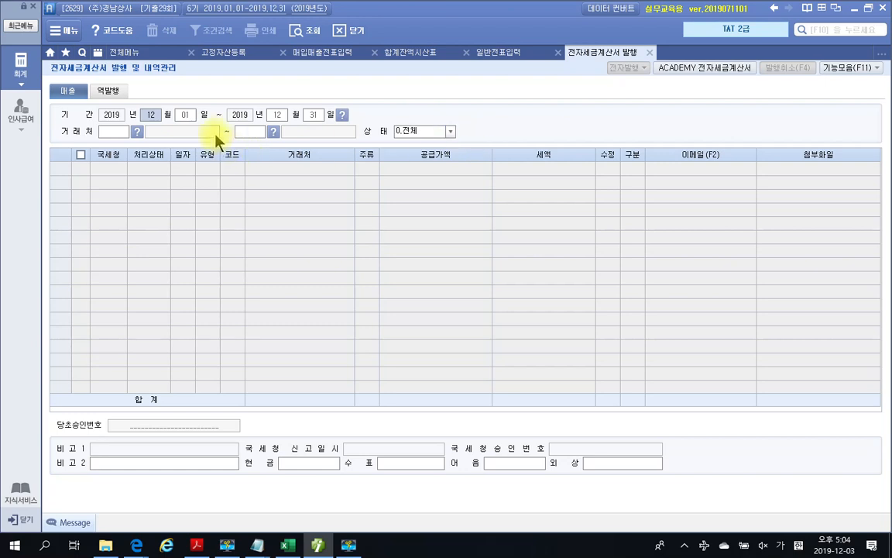
{"action": "type", "text": "10"}
{"action": "type", "text": "16"}
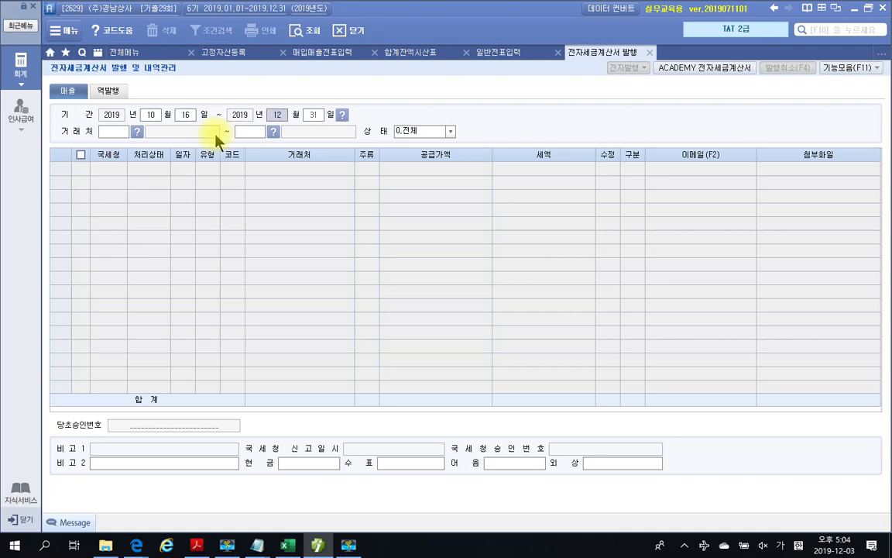
{"action": "type", "text": "1016"}
{"action": "key", "text": "Return"}
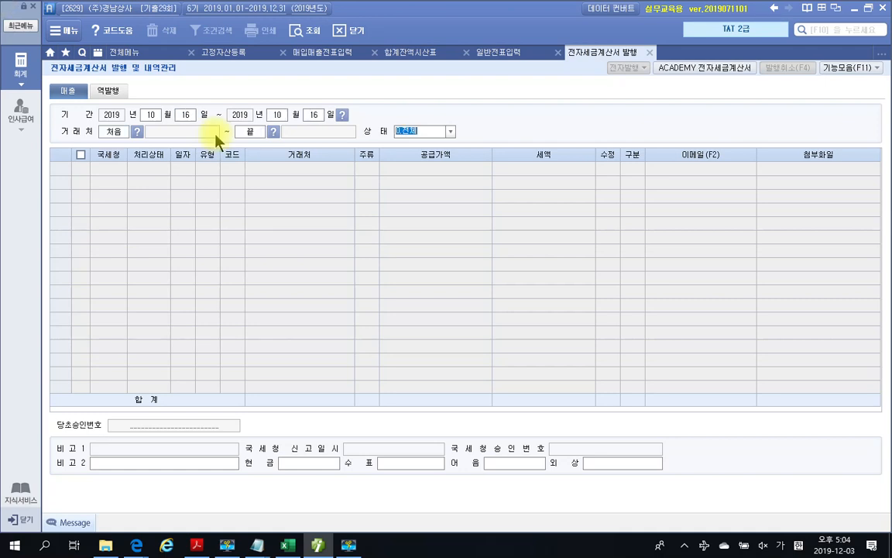
{"action": "key", "text": "Return"}
Issue the electronic tax invoice for the 10-16 (주)한강마트 sale, logging in with the prefilled credentials.
{"action": "left_click", "coordinate": [82, 169]}
{"action": "left_click", "coordinate": [626, 68]}
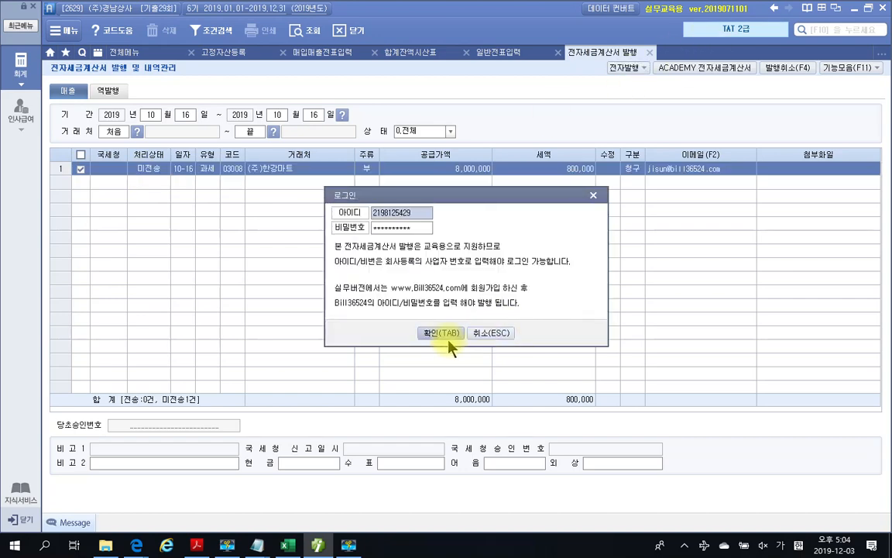
{"action": "left_click", "coordinate": [449, 341]}
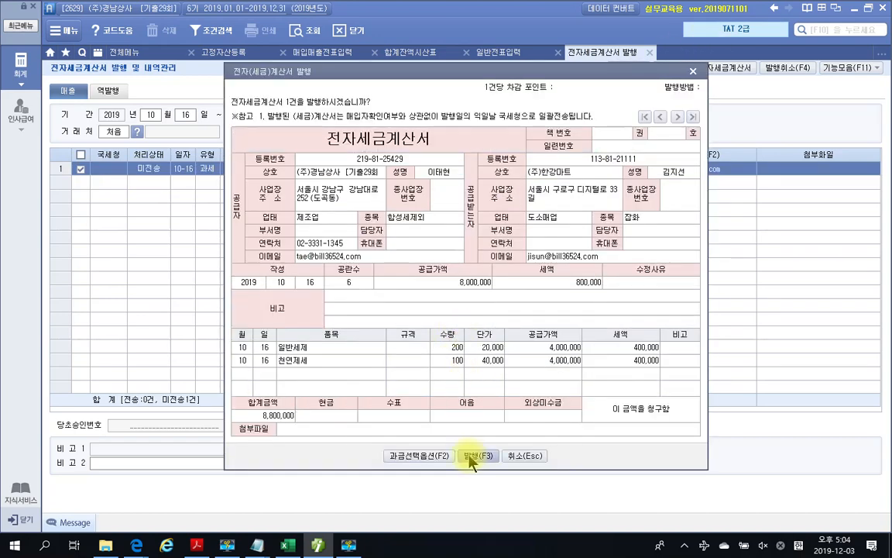
{"action": "left_click", "coordinate": [473, 456]}
{"action": "left_click", "coordinate": [459, 308]}
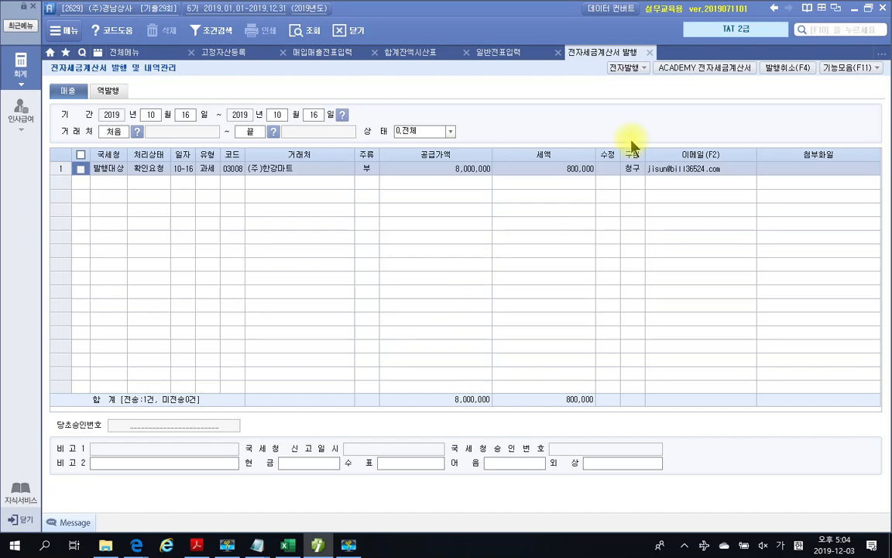
Log in to ACADEMY 전자세금계산서 with the prefilled credentials, query the sales invoices, and issue the (주)한강마트 invoice dated 2019-10-16.
{"action": "left_click", "coordinate": [676, 68]}
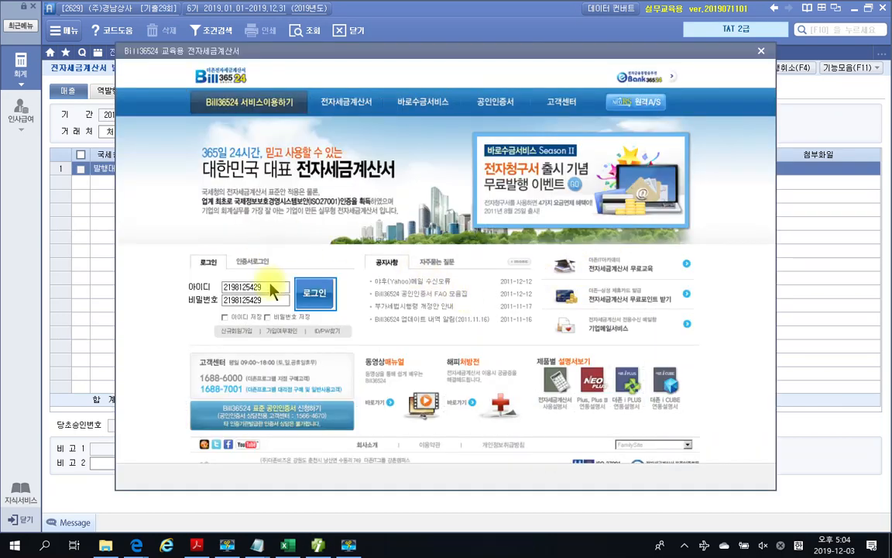
{"action": "left_click", "coordinate": [314, 293]}
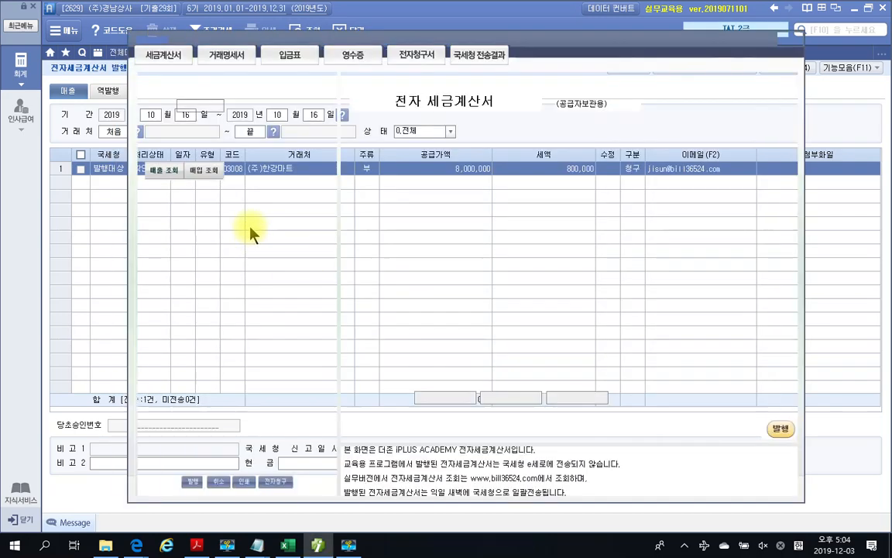
{"action": "left_click", "coordinate": [155, 168]}
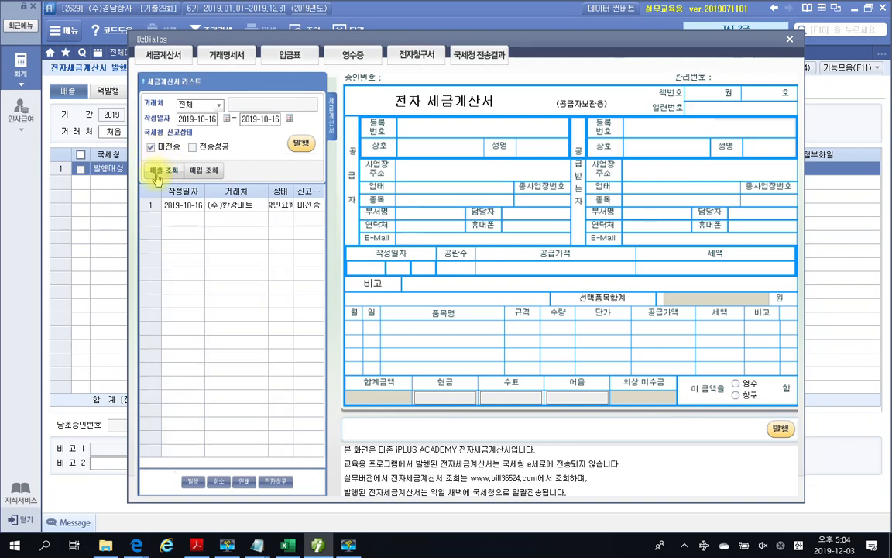
{"action": "left_click", "coordinate": [300, 145]}
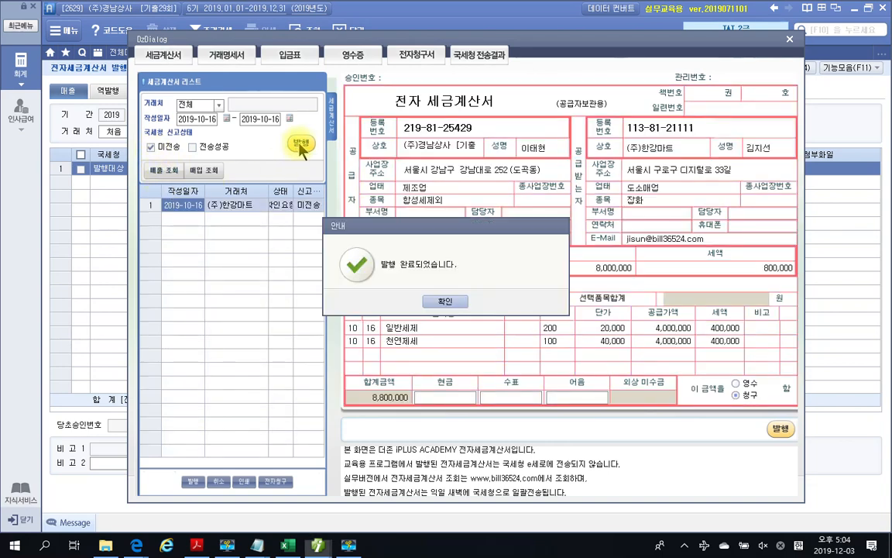
Acknowledge the completed issuance and close ACADEMY 전자세금계산서 and the 전자세금계산서 발행 및 내역관리 screen.
{"action": "left_click", "coordinate": [444, 301]}
{"action": "left_click", "coordinate": [455, 302]}
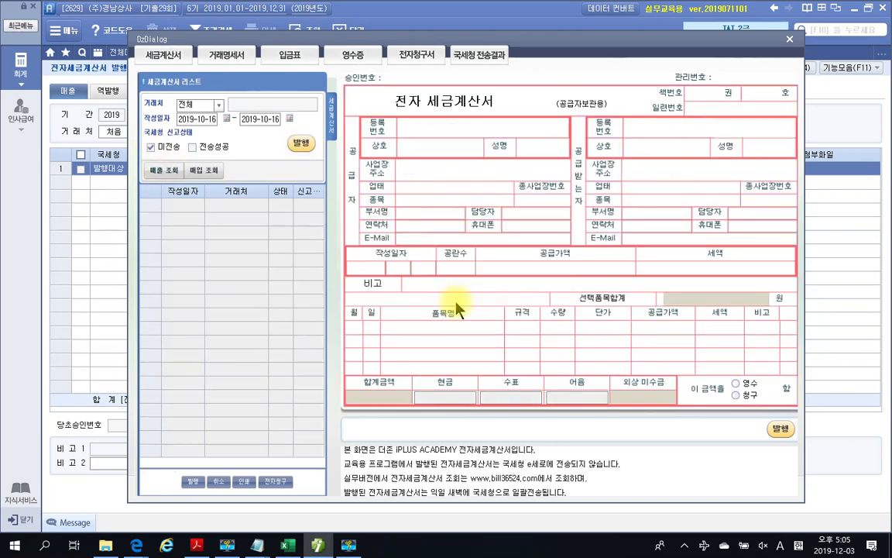
{"action": "left_click", "coordinate": [789, 38]}
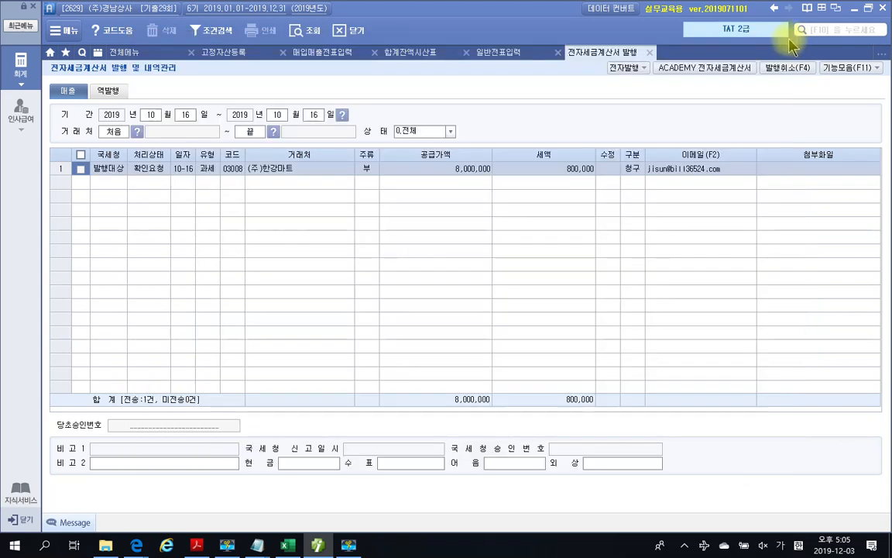
{"action": "left_click", "coordinate": [649, 52]}
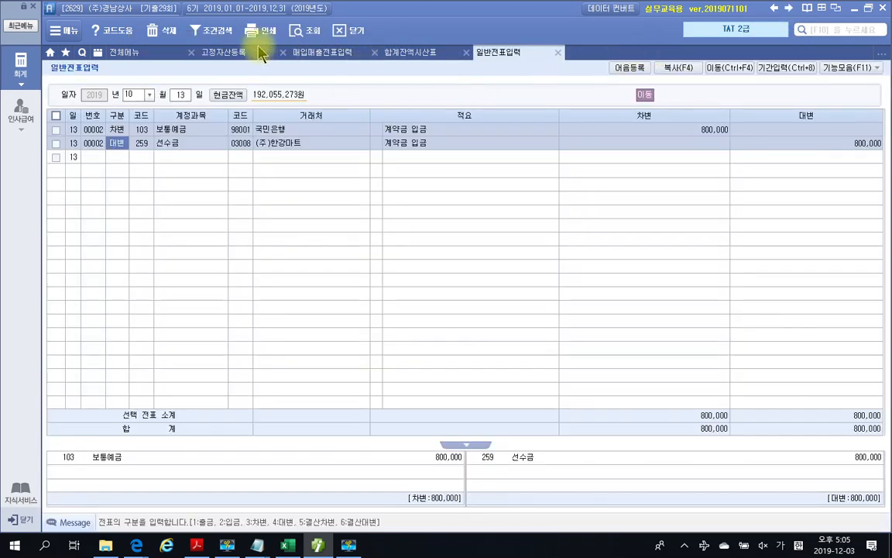
Return to 매입매출전표입력, refresh the 10-16 entries, and check the 전자세금 field of the (주)한강마트 sale.
{"action": "left_click", "coordinate": [328, 59]}
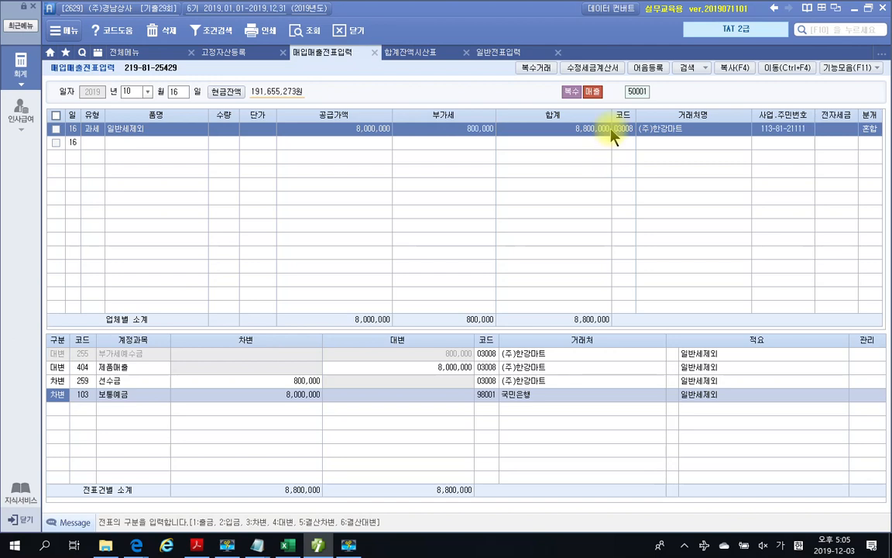
{"action": "left_click", "coordinate": [308, 31]}
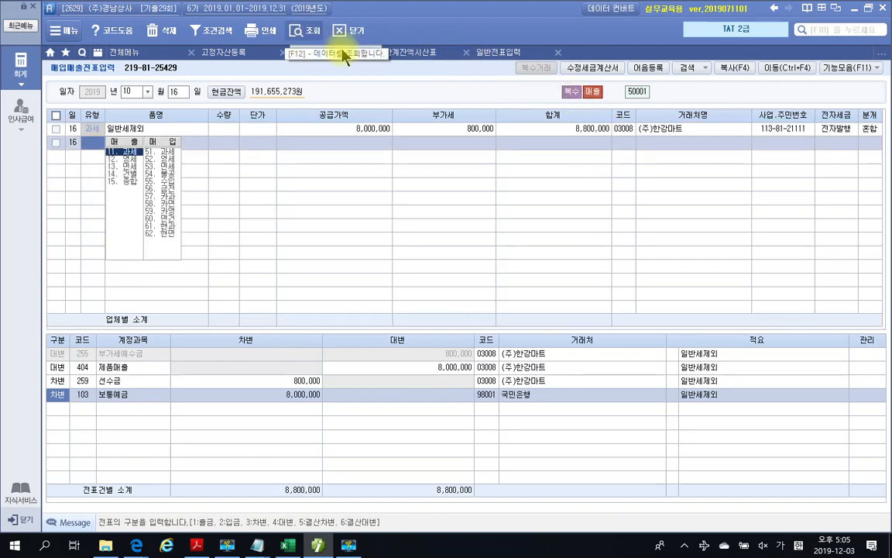
{"action": "left_click", "coordinate": [841, 129]}
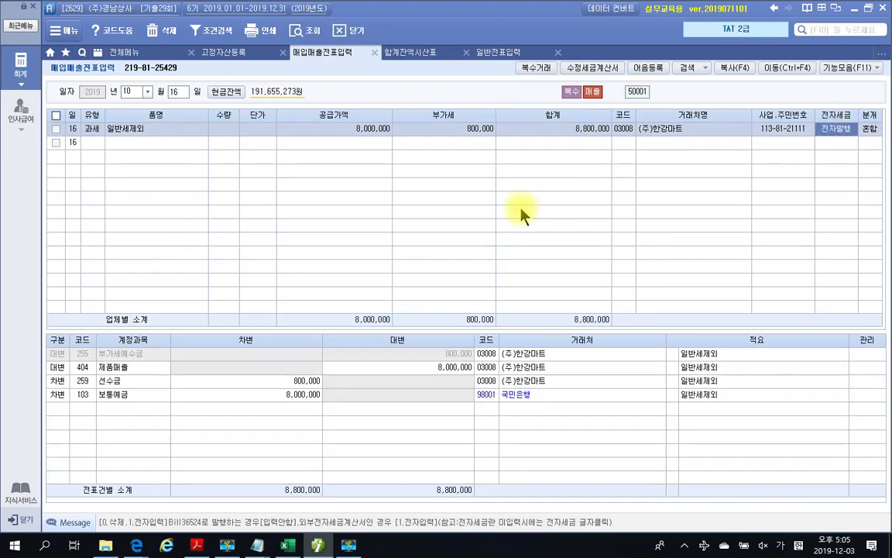
Switch to the exam PDF in Adobe Acrobat Reader and read question 2, 수정전자세금계산서의 발행, on page 704.
{"action": "left_click", "coordinate": [196, 545]}
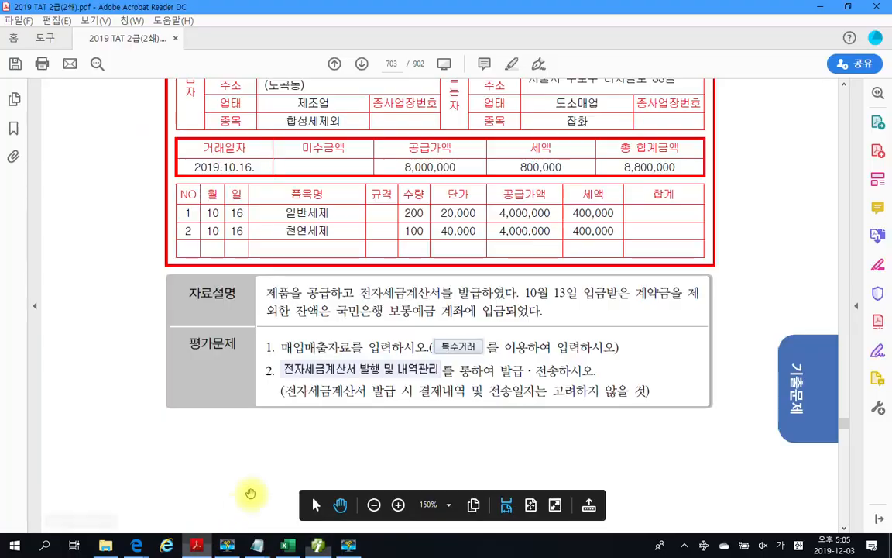
{"action": "scroll", "coordinate": [327, 425], "scroll_direction": "up", "scroll_amount": 5}
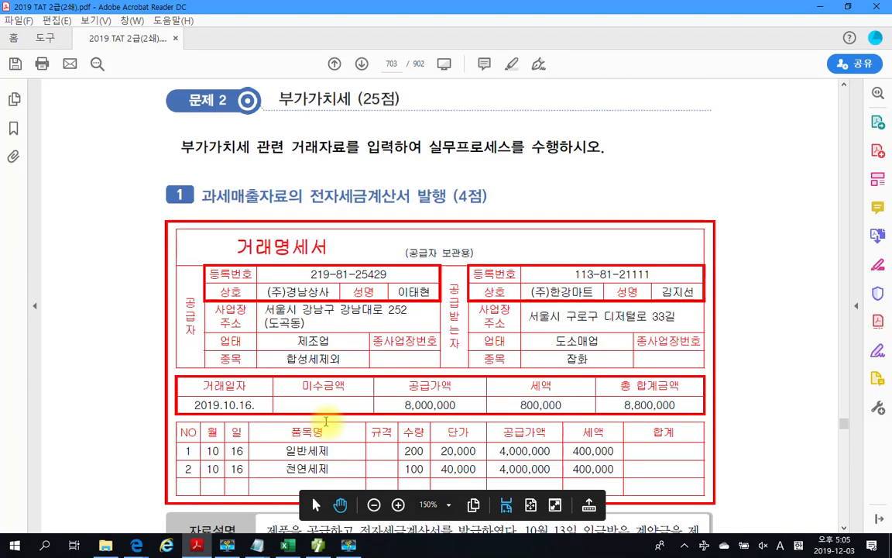
{"action": "scroll", "coordinate": [326, 422], "scroll_direction": "down", "scroll_amount": 3}
{"action": "scroll", "coordinate": [326, 421], "scroll_direction": "down", "scroll_amount": 10}
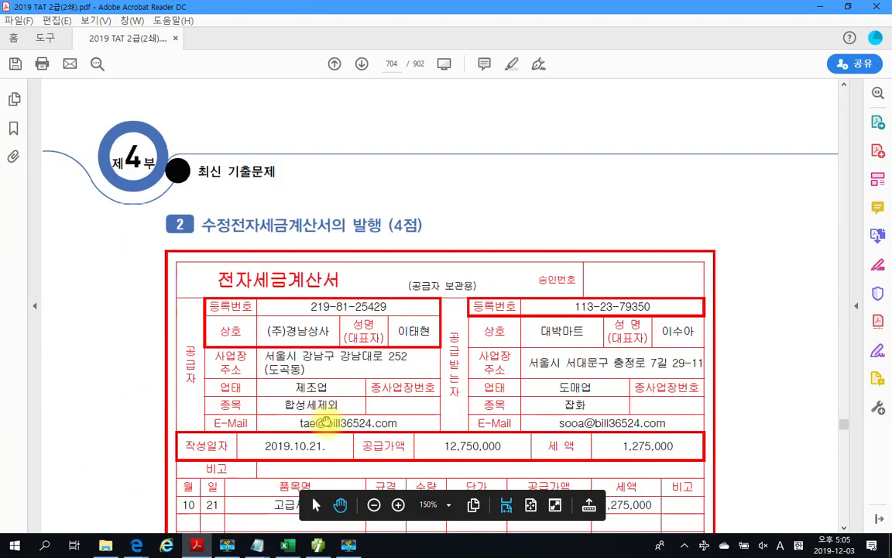
{"action": "scroll", "coordinate": [326, 421], "scroll_direction": "down", "scroll_amount": 2}
{"action": "scroll", "coordinate": [327, 420], "scroll_direction": "up", "scroll_amount": 3}
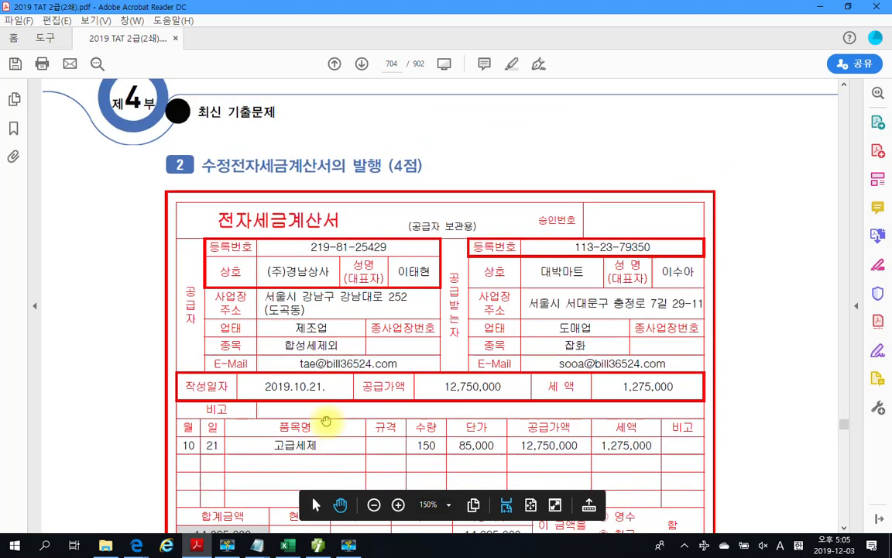
{"action": "scroll", "coordinate": [329, 419], "scroll_direction": "down", "scroll_amount": 6}
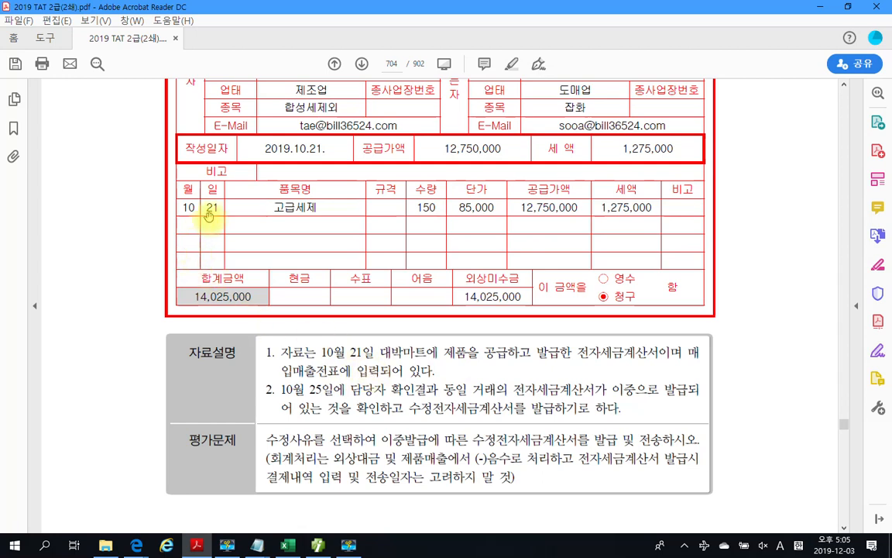
Mark the invoice's month and day, the 10월 25일 double-issue explanation and the task instructions on screen, and clear the markings.
{"action": "mouse_move", "coordinate": [207, 234]}
{"action": "left_mouse_down"}
{"action": "mouse_move", "coordinate": [186, 232]}
{"action": "mouse_move", "coordinate": [255, 175]}
{"action": "mouse_move", "coordinate": [254, 222]}
{"action": "left_mouse_up"}
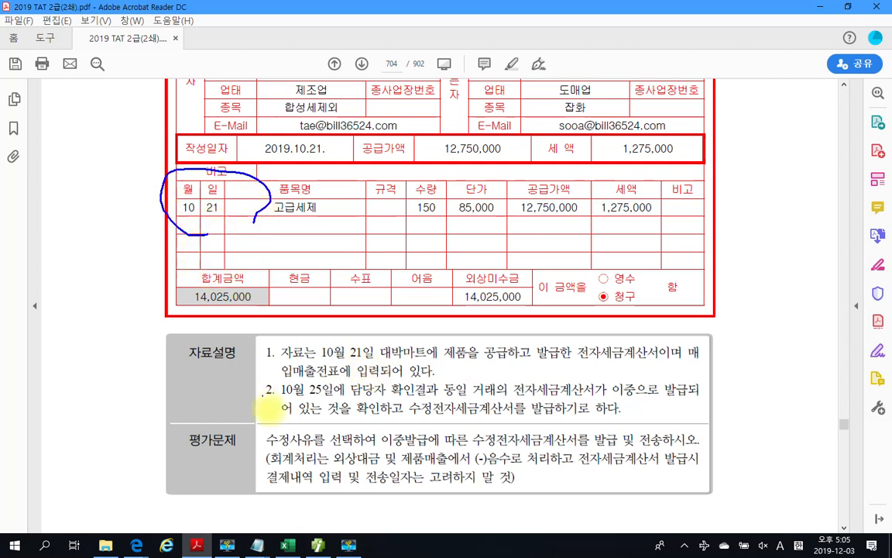
{"action": "left_click_drag", "start_coordinate": [283, 401], "coordinate": [333, 402]}
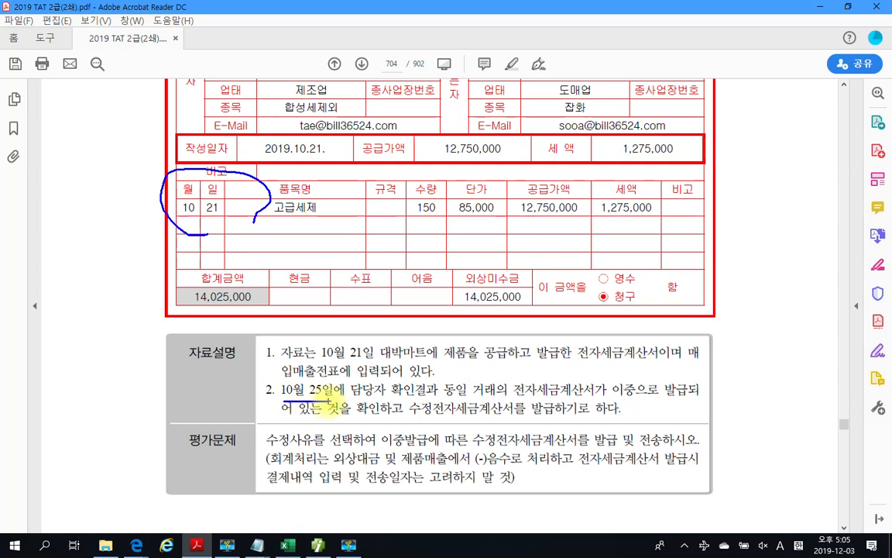
{"action": "mouse_move", "coordinate": [608, 387]}
{"action": "left_mouse_down"}
{"action": "mouse_move", "coordinate": [658, 357]}
{"action": "mouse_move", "coordinate": [685, 420]}
{"action": "left_mouse_up"}
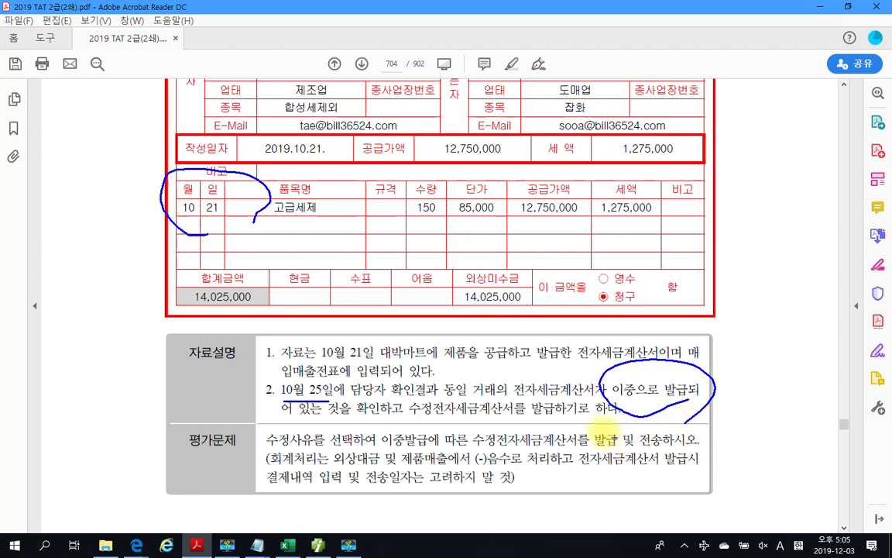
{"action": "left_click_drag", "start_coordinate": [387, 419], "coordinate": [596, 417]}
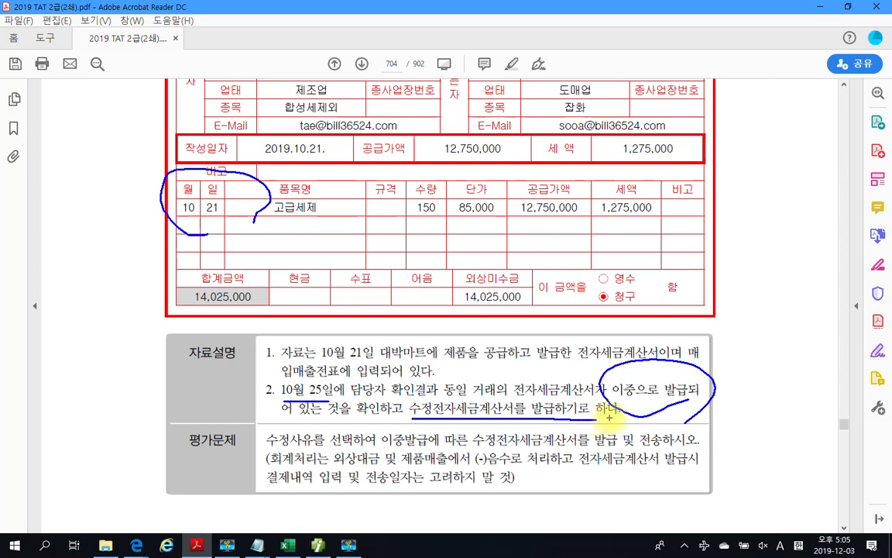
{"action": "left_click_drag", "start_coordinate": [260, 436], "coordinate": [272, 432]}
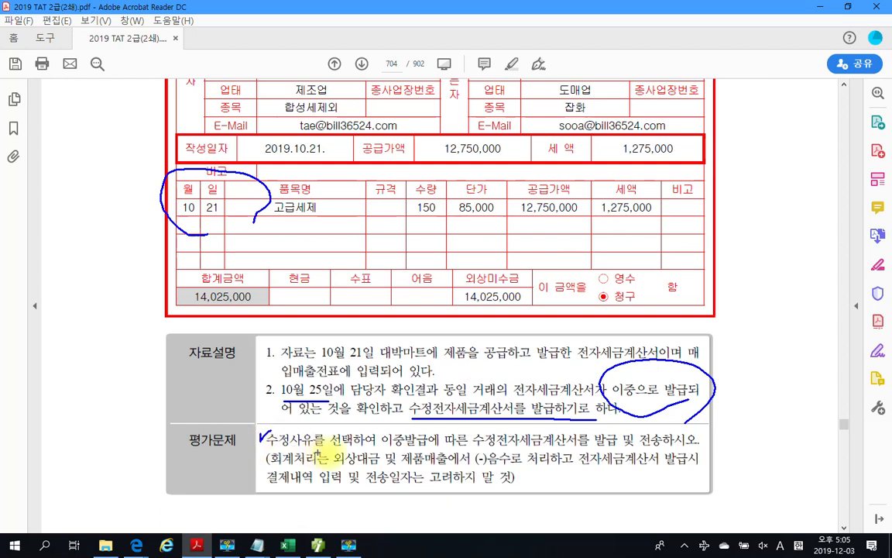
{"action": "left_click_drag", "start_coordinate": [484, 441], "coordinate": [674, 448]}
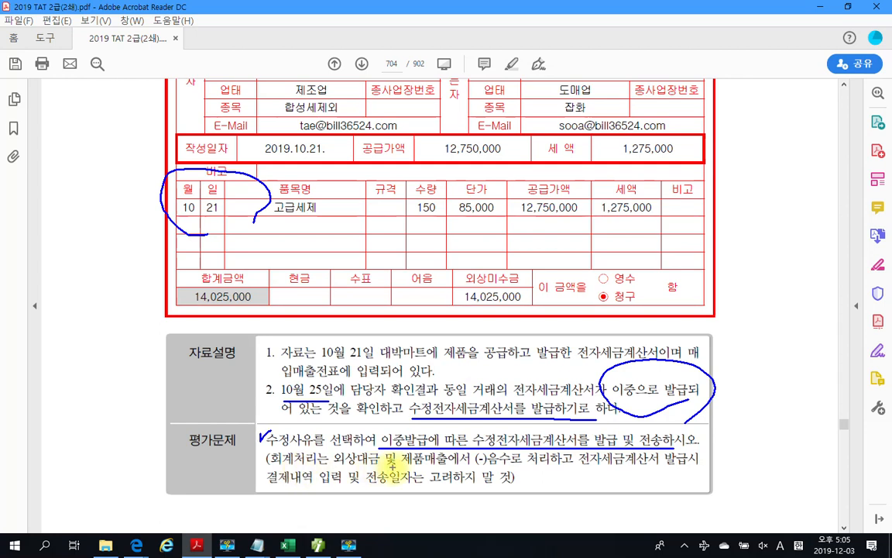
{"action": "left_click_drag", "start_coordinate": [471, 467], "coordinate": [528, 470]}
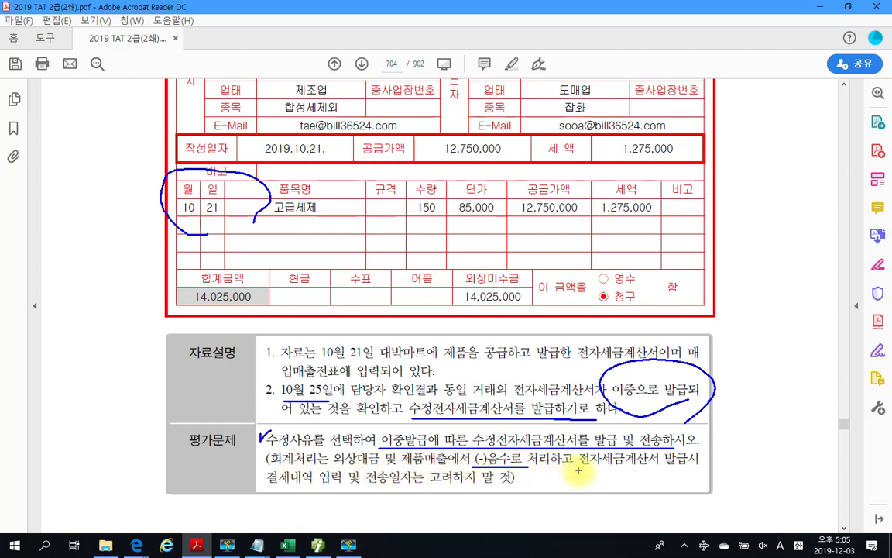
{"action": "left_click_drag", "start_coordinate": [267, 486], "coordinate": [501, 486]}
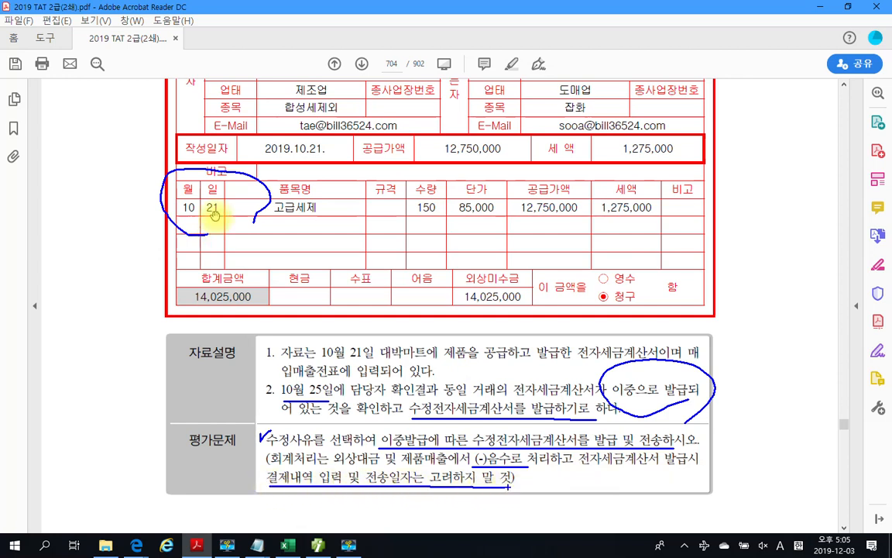
{"action": "key", "text": "Escape"}
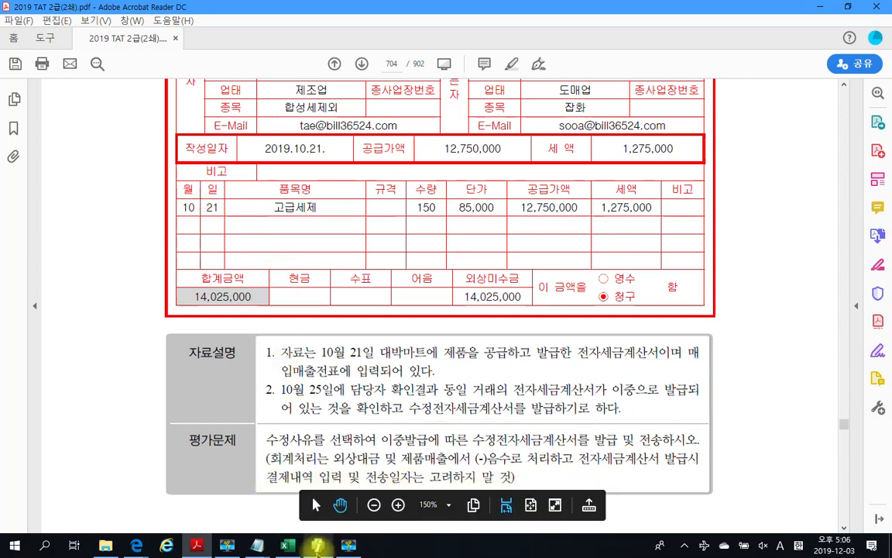
Switch back to 더존 iPlus and display the 매입매출전표입력 entries for 10월 21일.
{"action": "left_click", "coordinate": [318, 545]}
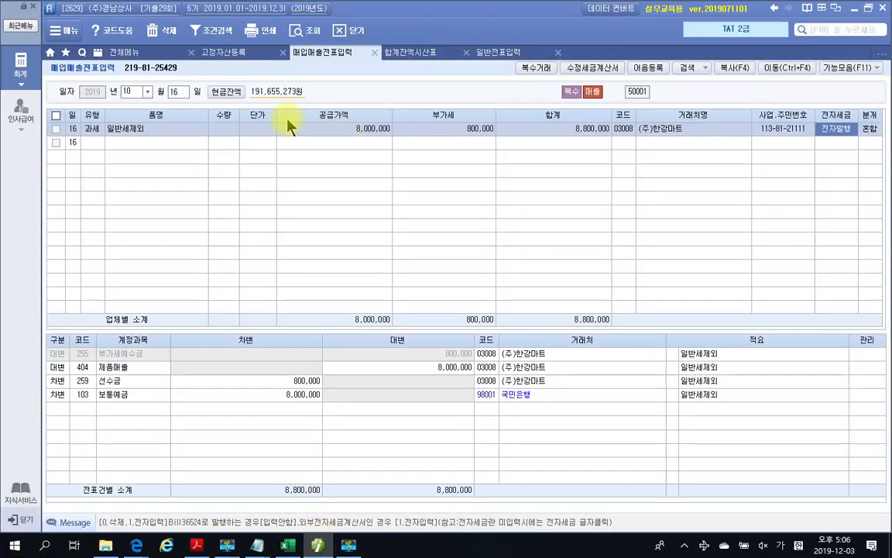
{"action": "left_click", "coordinate": [185, 91]}
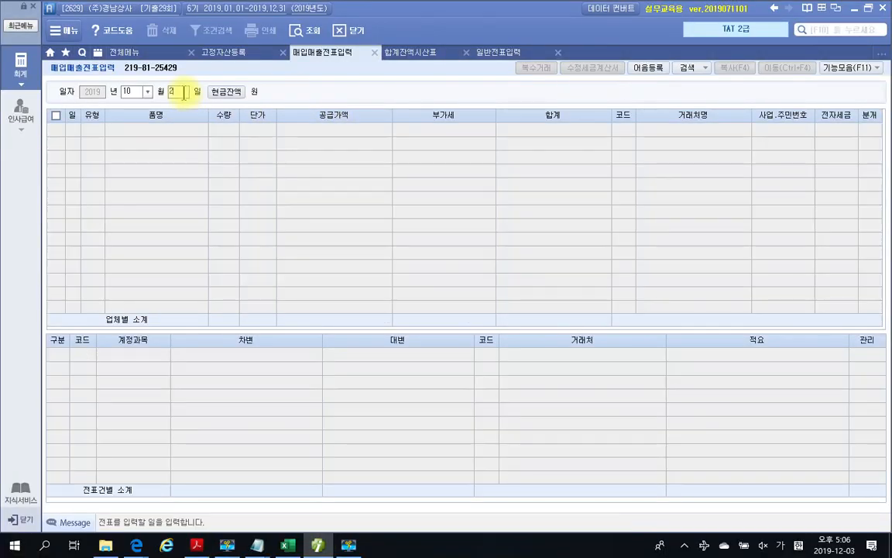
{"action": "type", "text": "21"}
{"action": "key", "text": "Return"}
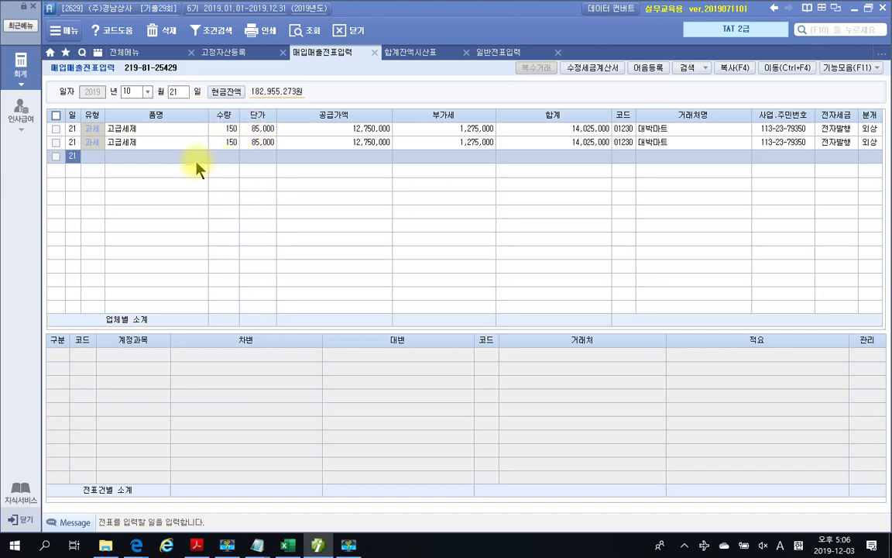
Select the second 10-21 대박마트 고급세제 sale and start a 수정세금계산서 with reason 6. 착오에 의한 이중발급등.
{"action": "left_click", "coordinate": [55, 143]}
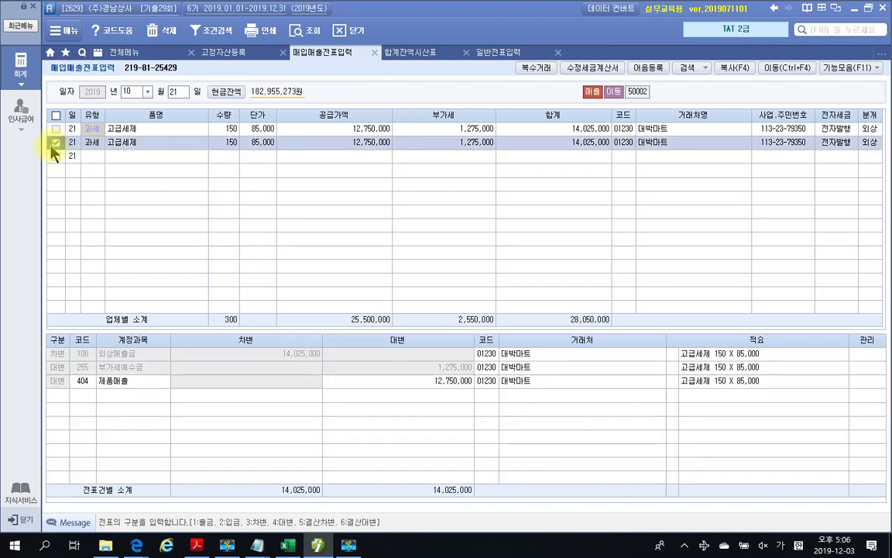
{"action": "left_click", "coordinate": [591, 67]}
{"action": "left_click", "coordinate": [473, 151]}
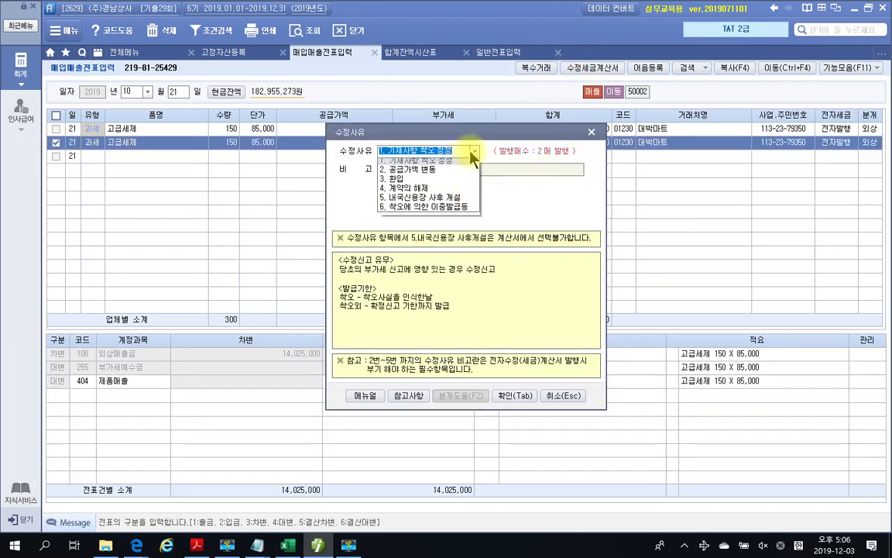
{"action": "left_click", "coordinate": [429, 209]}
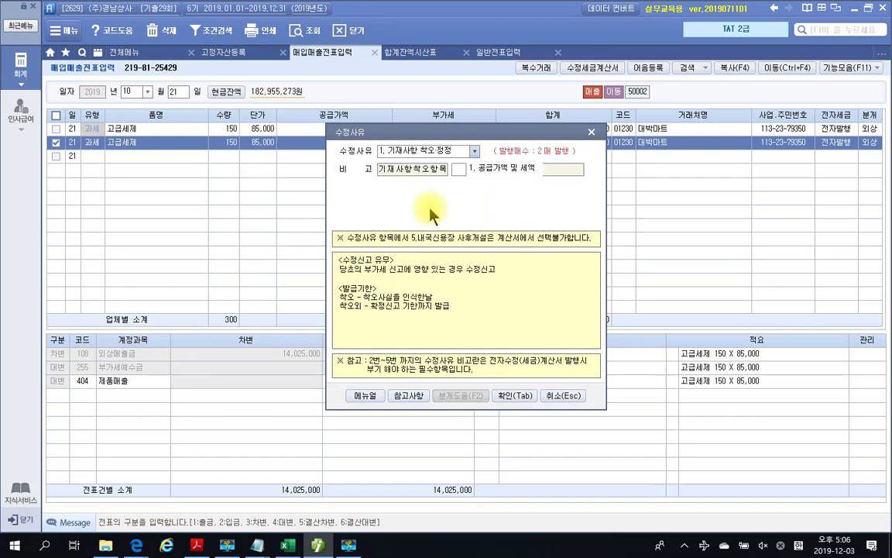
{"action": "left_click", "coordinate": [515, 396]}
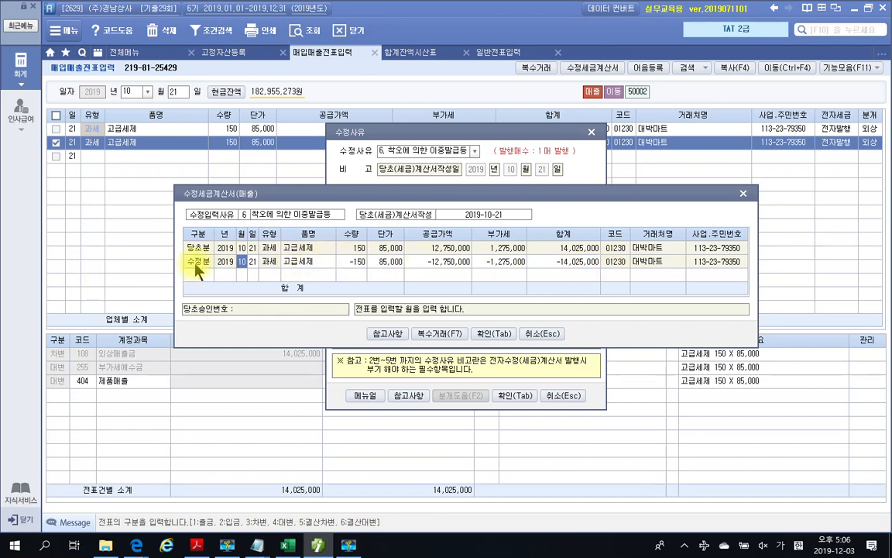
Open the 참고사항 chart, mark the 작성월일 rule for 착오에 의한 이중발급, and close the chart.
{"action": "left_click", "coordinate": [385, 334]}
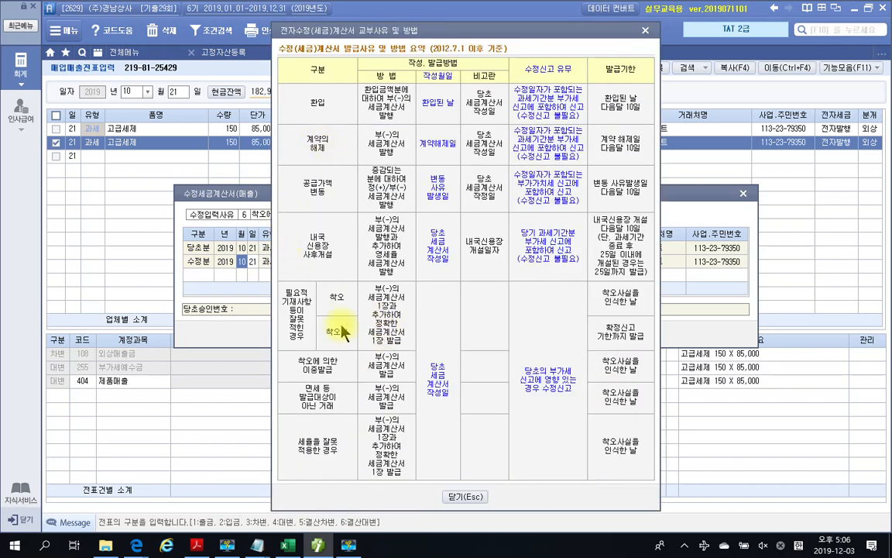
{"action": "left_click_drag", "start_coordinate": [288, 353], "coordinate": [340, 384]}
{"action": "mouse_move", "coordinate": [425, 88]}
{"action": "left_mouse_down"}
{"action": "mouse_move", "coordinate": [445, 64]}
{"action": "mouse_move", "coordinate": [423, 84]}
{"action": "left_mouse_up"}
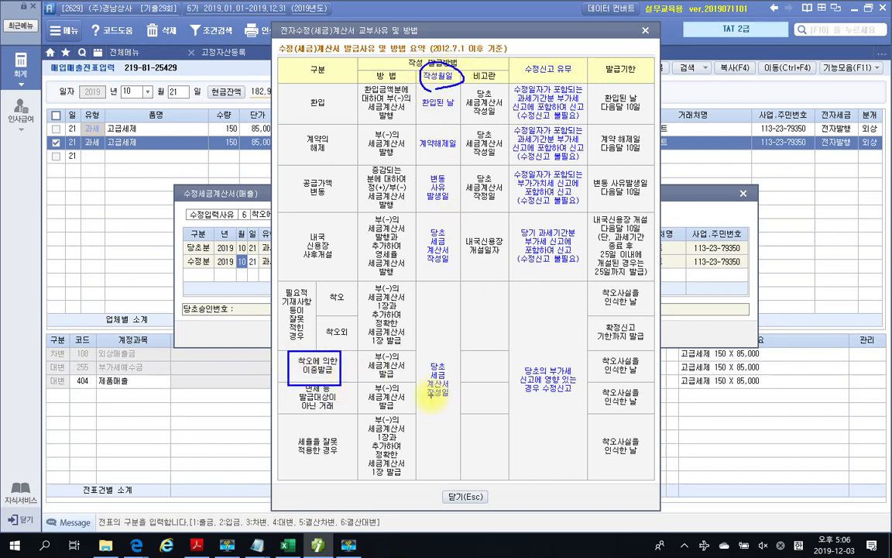
{"action": "left_click_drag", "start_coordinate": [419, 356], "coordinate": [459, 407]}
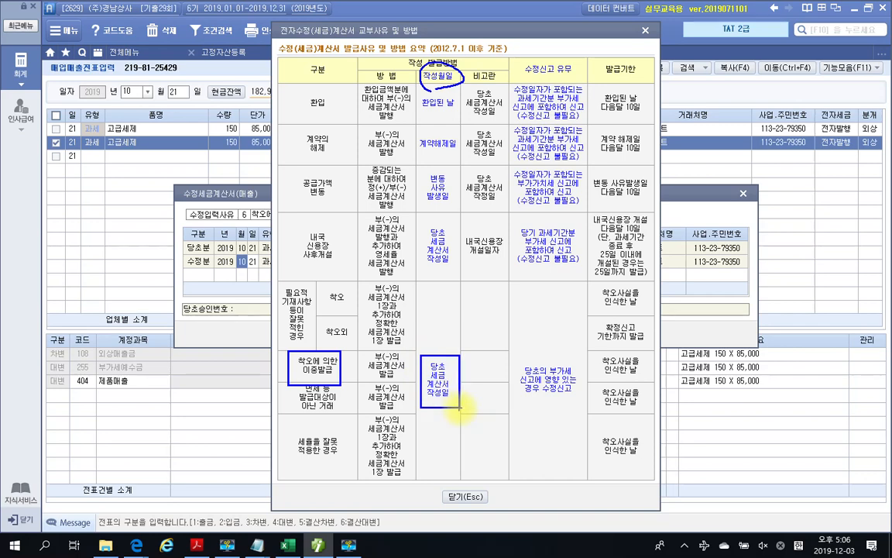
{"action": "left_click", "coordinate": [465, 496]}
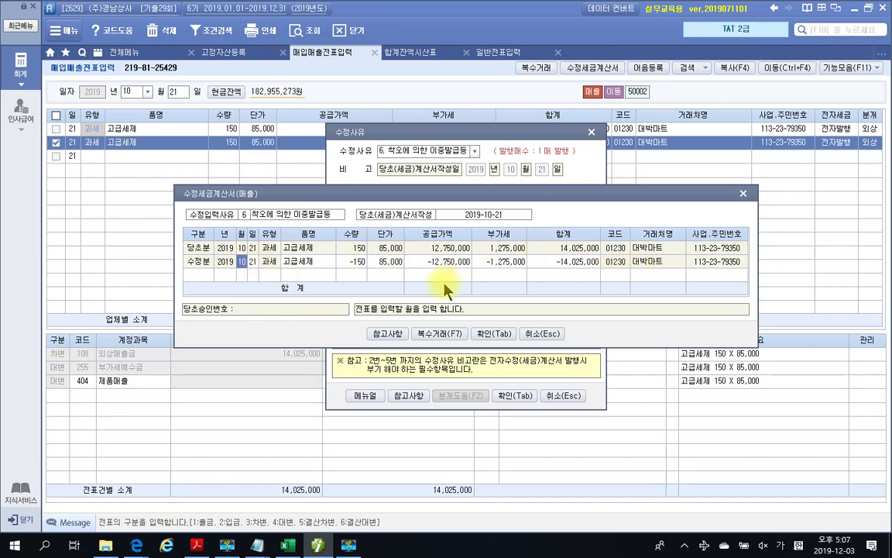
Register the 대박마트 수정분 dated 2019-10-21 with quantity -150, supply value -12,750,000 and VAT -1,275,000.
{"action": "left_click", "coordinate": [493, 335]}
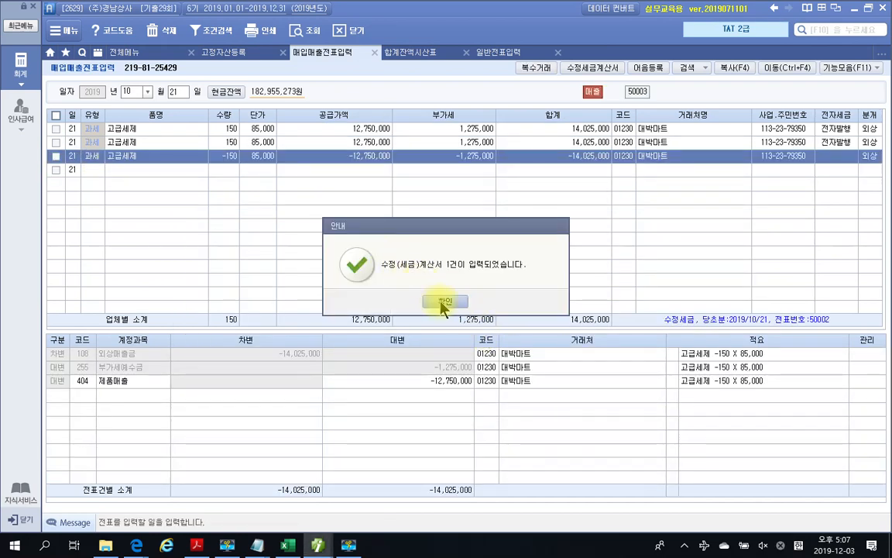
{"action": "left_click", "coordinate": [444, 302]}
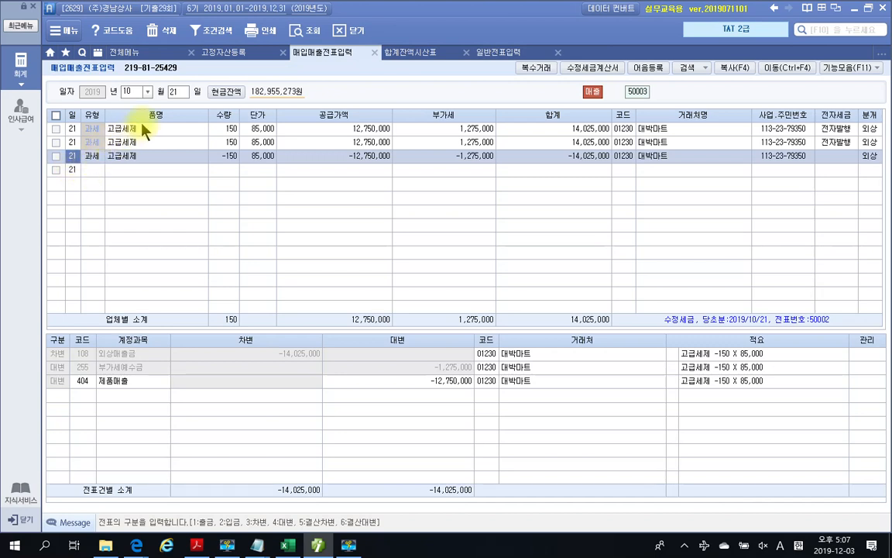
Open 전자세금계산서 발행 및 내역관리 and query the sales invoices from 2019-10-21 to 2019-10-21 for all counterparties.
{"action": "left_click", "coordinate": [141, 53]}
{"action": "left_click", "coordinate": [226, 319]}
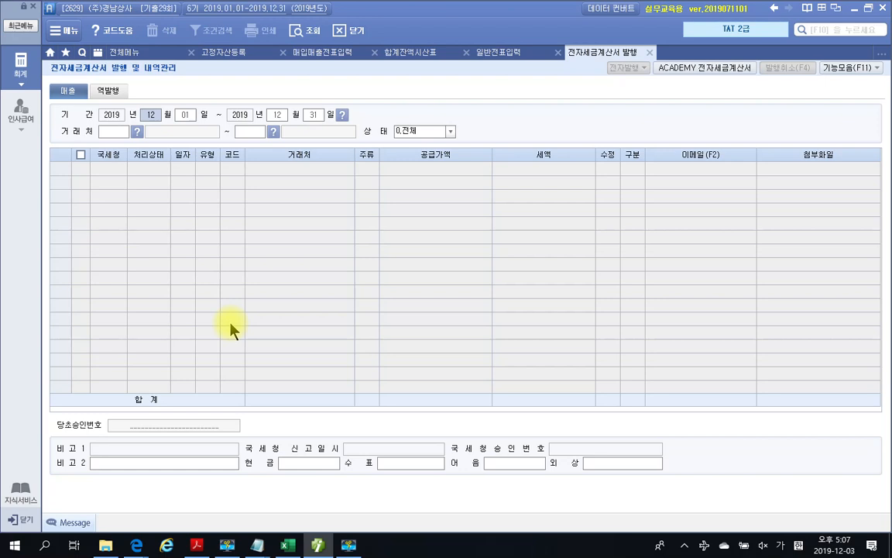
{"action": "type", "text": "10211021"}
{"action": "key", "text": "Return"}
{"action": "key", "text": "Return"}
{"action": "key", "text": "Return"}
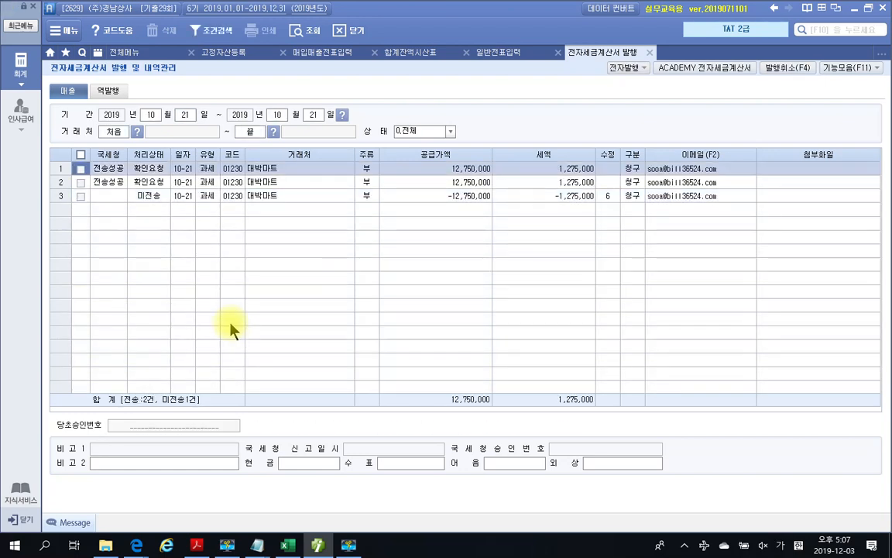
Select the untransmitted -12,750,000 대박마트 row and issue its 전자 수정세금계산서 using the prefilled login.
{"action": "left_click", "coordinate": [80, 196]}
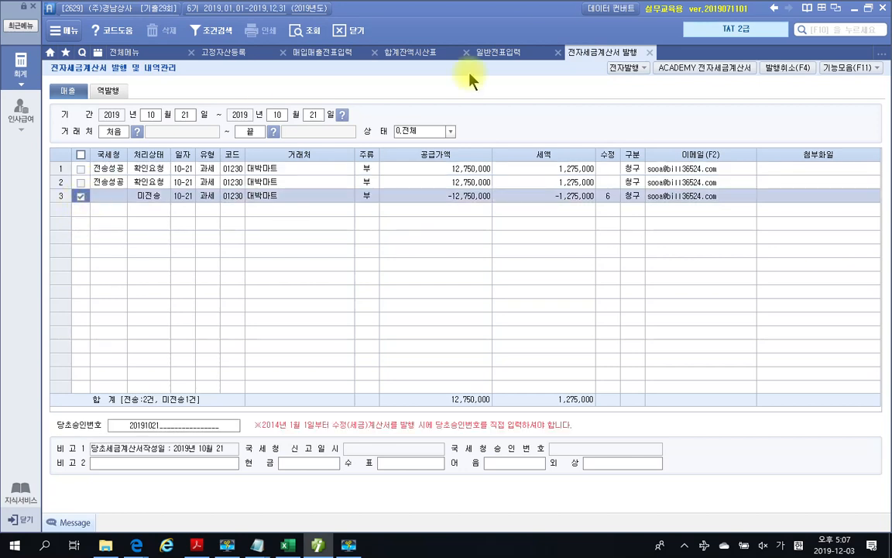
{"action": "left_click", "coordinate": [624, 67]}
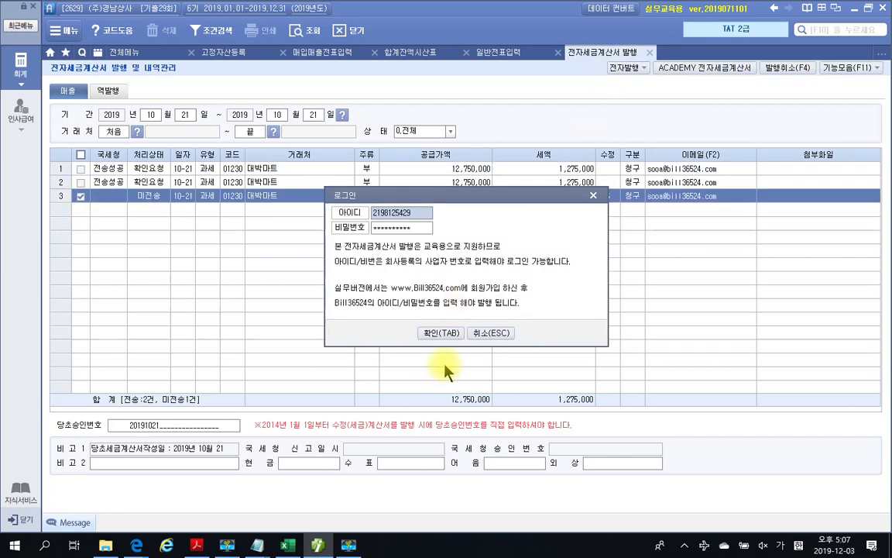
{"action": "left_click", "coordinate": [441, 333]}
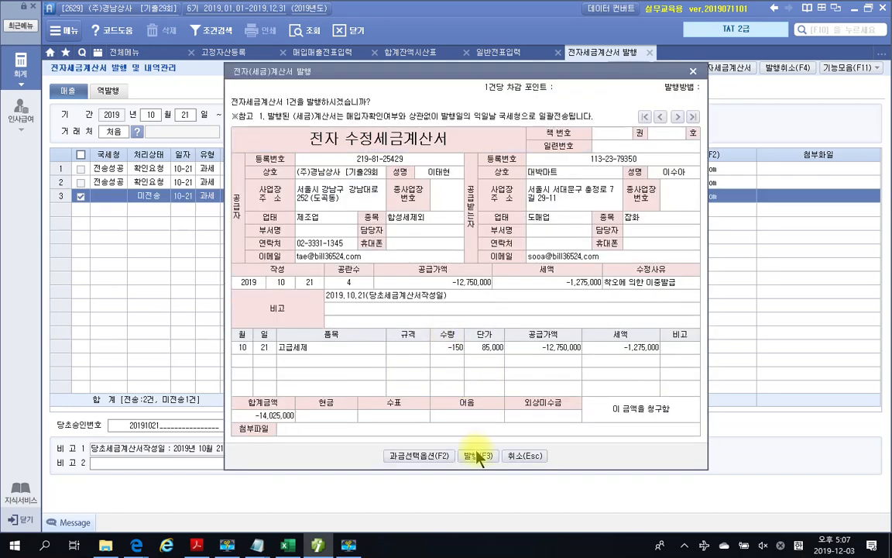
{"action": "left_click", "coordinate": [477, 455]}
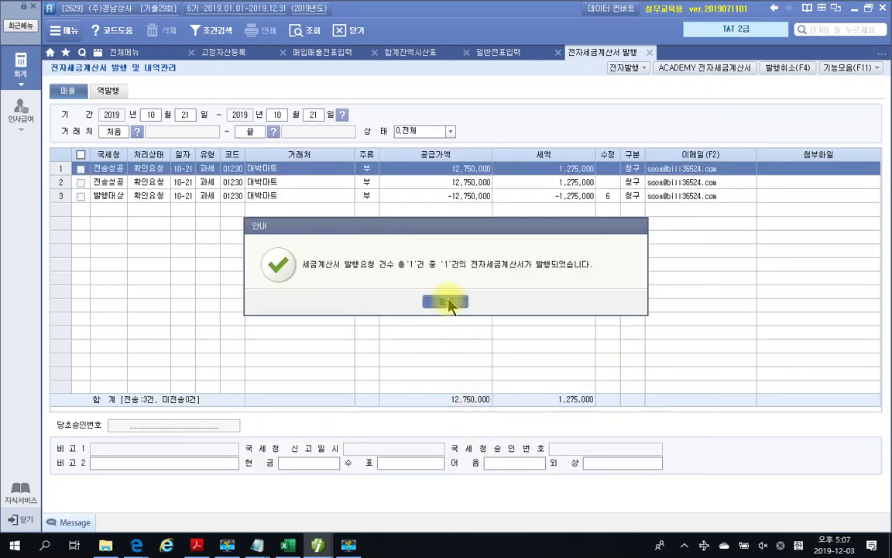
{"action": "left_click", "coordinate": [446, 302]}
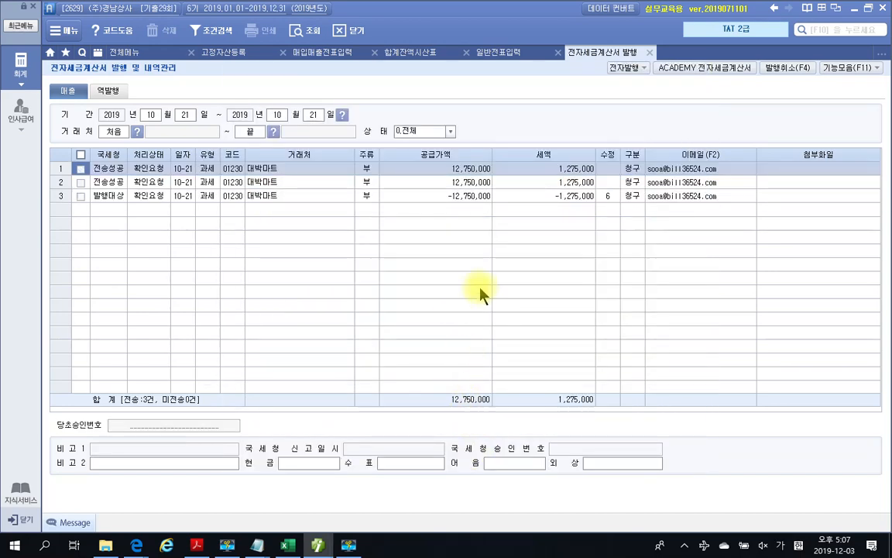
In ACADEMY 전자세금계산서, query the 미전송 sales invoices for 2019-10-21, transmit the 대박마트 수정세금계산서, and close the window.
{"action": "left_click", "coordinate": [689, 68]}
{"action": "left_click", "coordinate": [312, 298]}
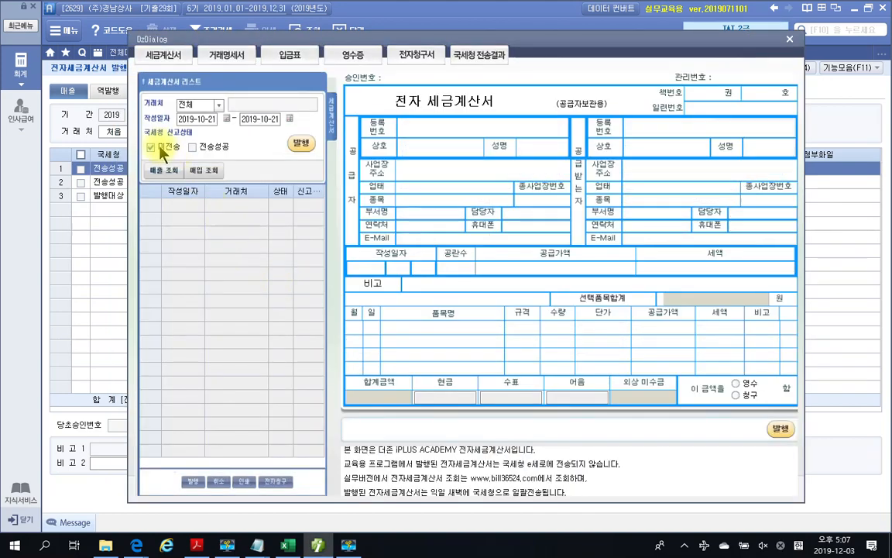
{"action": "left_click", "coordinate": [164, 169]}
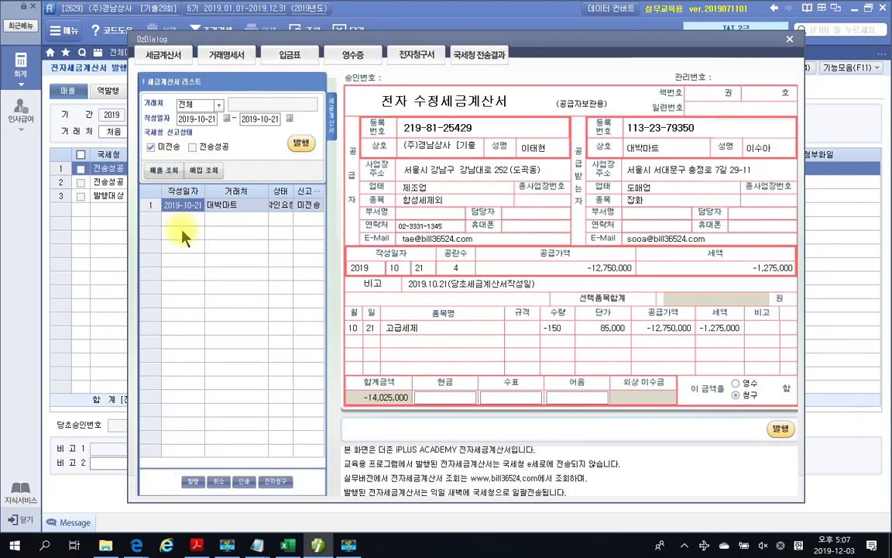
{"action": "left_click", "coordinate": [301, 146]}
{"action": "left_click", "coordinate": [446, 296]}
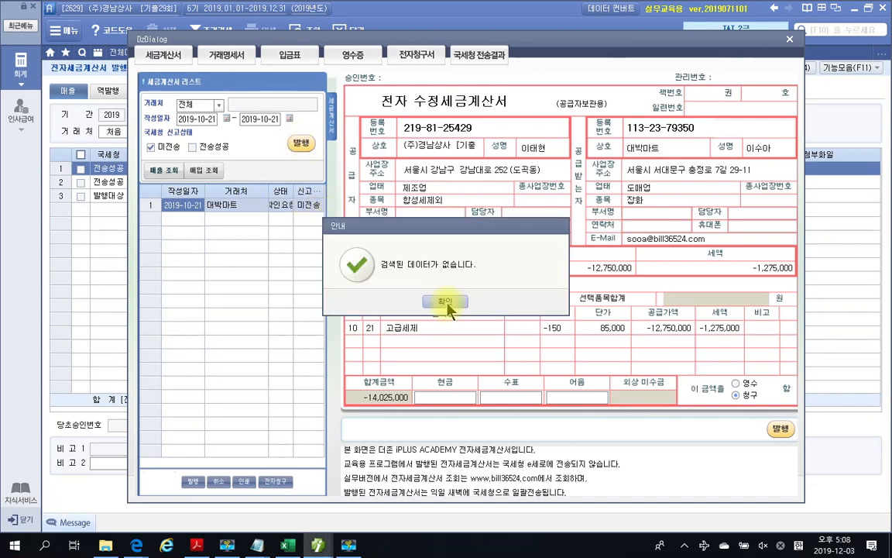
{"action": "left_click", "coordinate": [447, 304]}
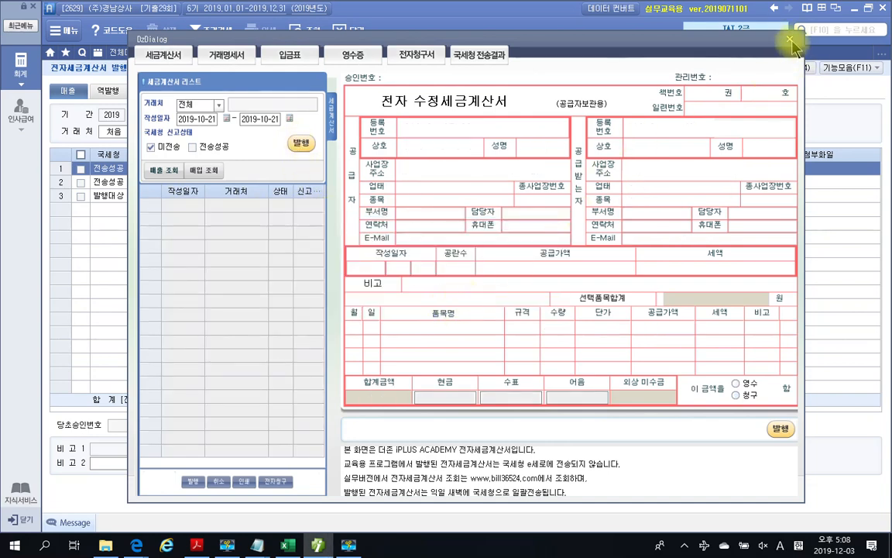
{"action": "left_click", "coordinate": [790, 38]}
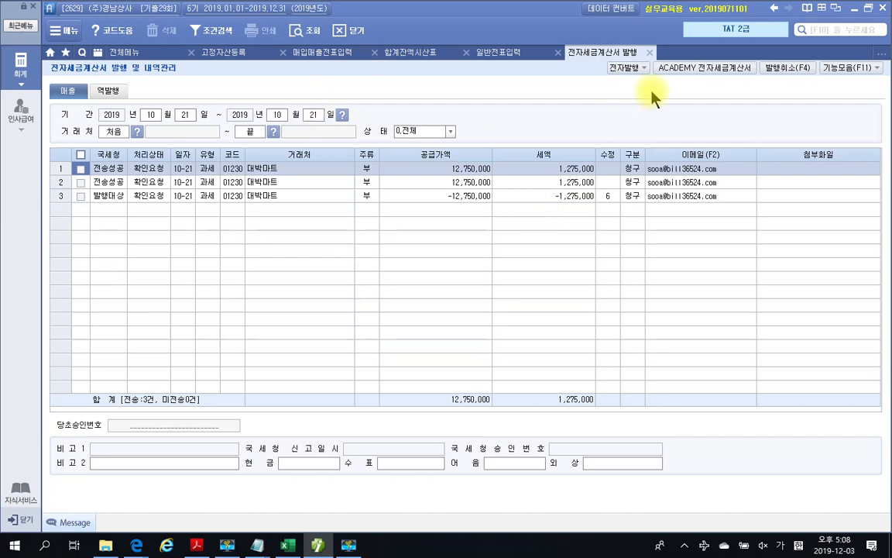
Close 전자세금계산서 발행, refresh 일반전표입력, and reload the 10-21 entries in 매입매출전표입력.
{"action": "left_click", "coordinate": [649, 52]}
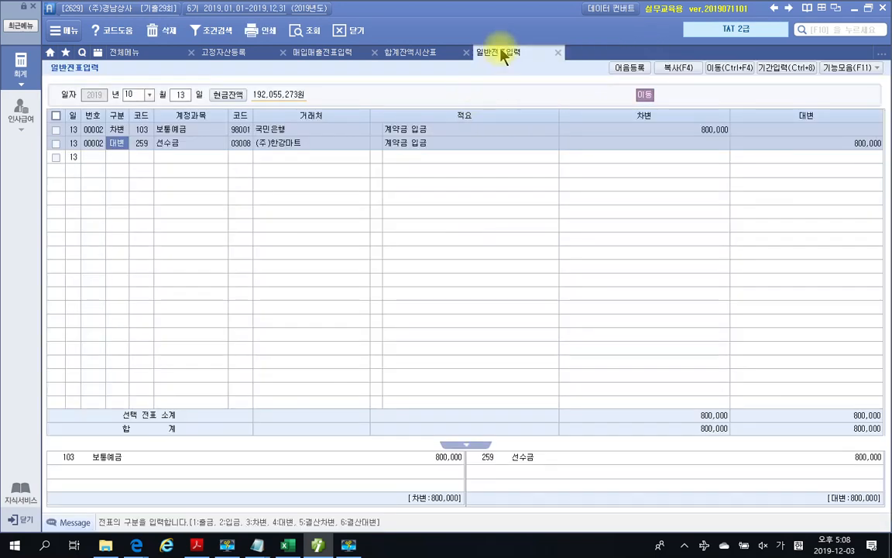
{"action": "left_click", "coordinate": [302, 35]}
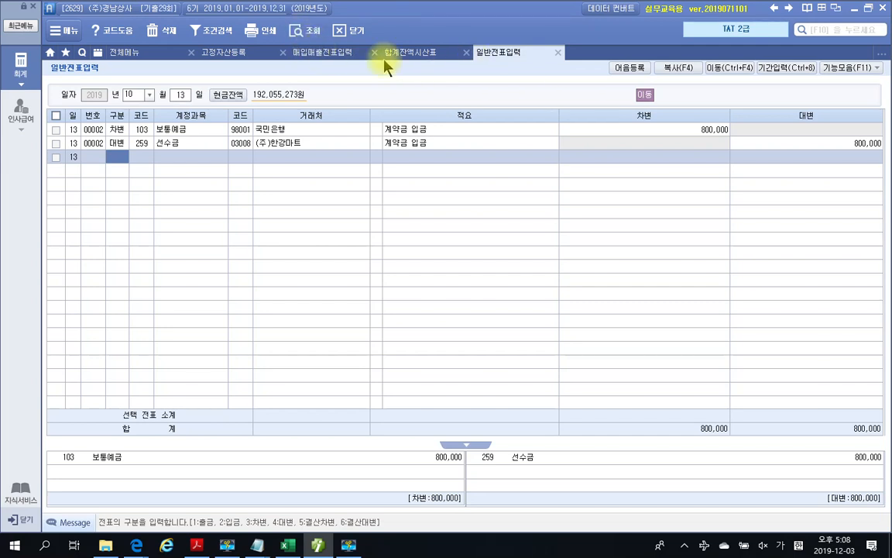
{"action": "left_click", "coordinate": [313, 54]}
{"action": "left_click", "coordinate": [308, 31]}
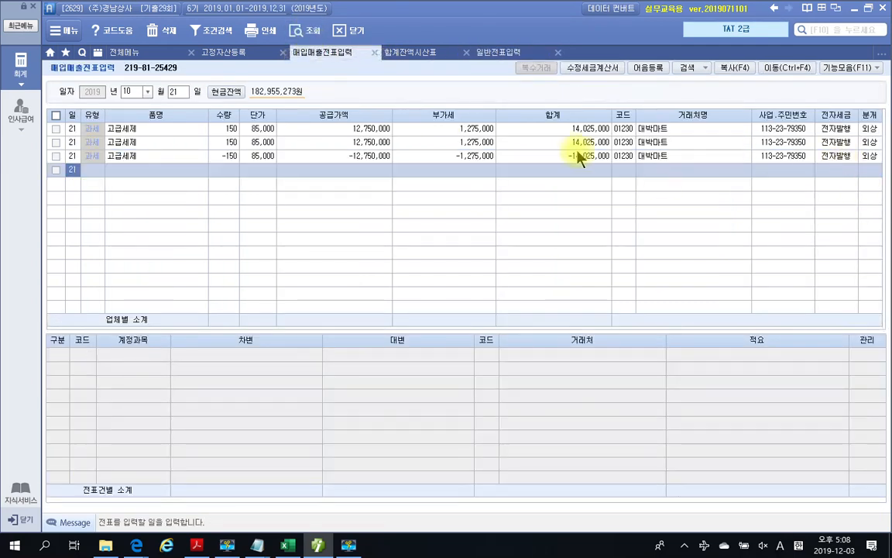
Select the -150 고급세제 sale, mark the 외상매출금, 부가세예수금 and 제품매출 amounts in its journal entry, and clear the marks.
{"action": "left_click", "coordinate": [843, 159]}
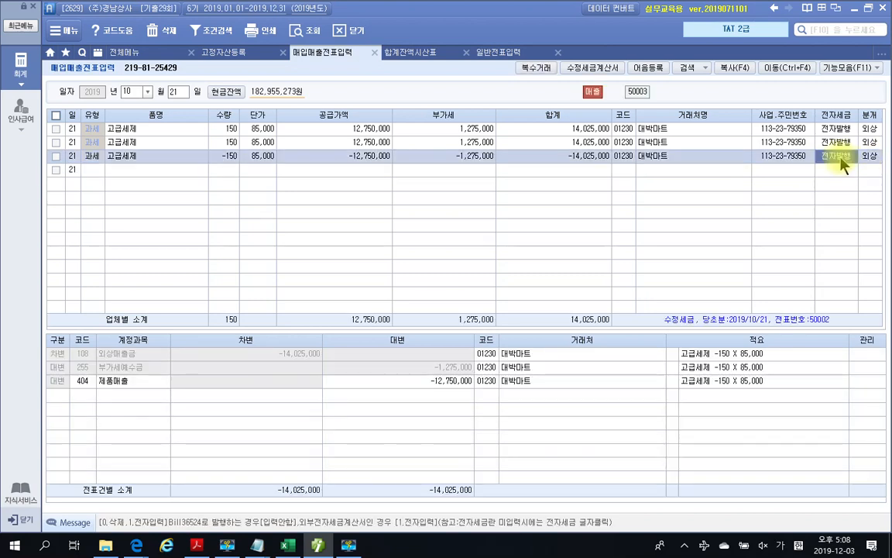
{"action": "mouse_move", "coordinate": [31, 329]}
{"action": "left_mouse_down"}
{"action": "mouse_move", "coordinate": [555, 447]}
{"action": "mouse_move", "coordinate": [581, 427]}
{"action": "left_mouse_up"}
{"action": "mouse_move", "coordinate": [408, 392]}
{"action": "left_mouse_down"}
{"action": "mouse_move", "coordinate": [458, 391]}
{"action": "mouse_move", "coordinate": [482, 377]}
{"action": "left_mouse_up"}
{"action": "left_click_drag", "start_coordinate": [260, 359], "coordinate": [322, 360]}
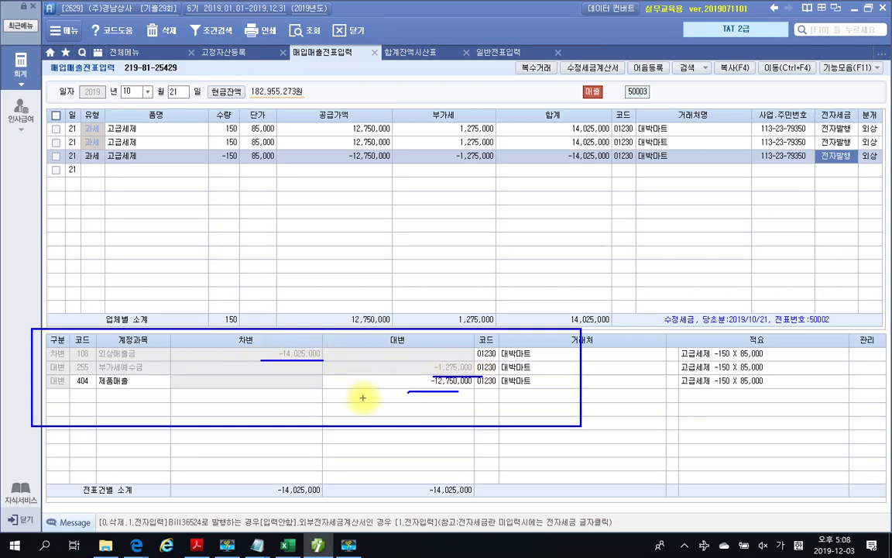
{"action": "key", "text": "Escape"}
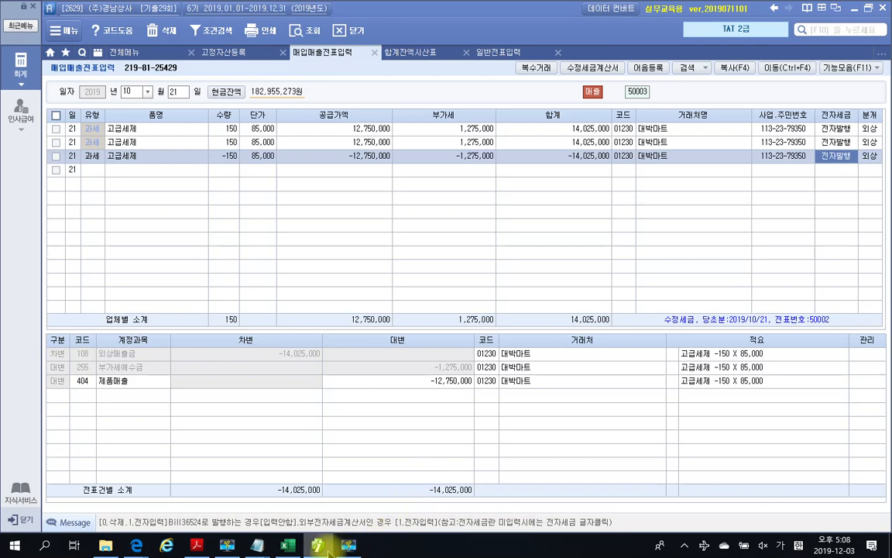
Switch to the exam PDF in Adobe Acrobat Reader, go to question 3 on page 705, and mark the 의제매입세액공제신고사업자 heading.
{"action": "key", "text": "alt+Tab"}
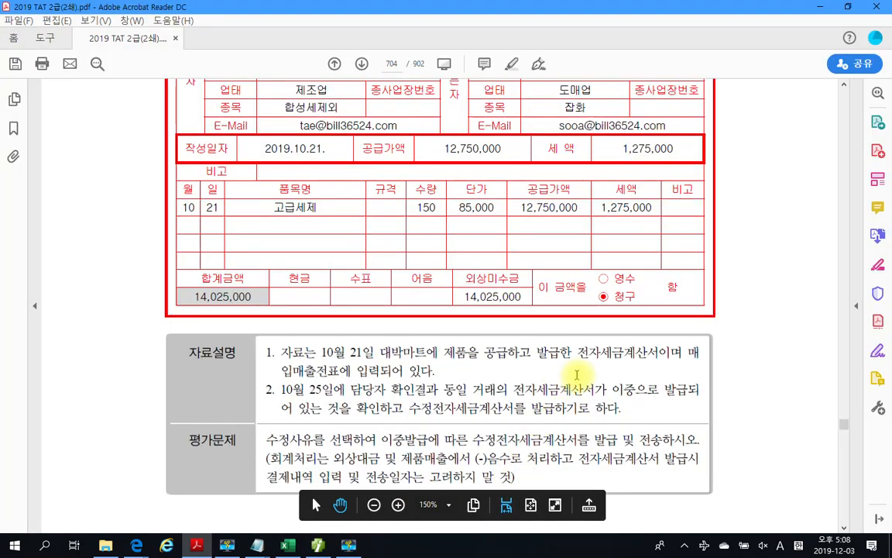
{"action": "scroll", "coordinate": [578, 371], "scroll_direction": "up", "scroll_amount": 5}
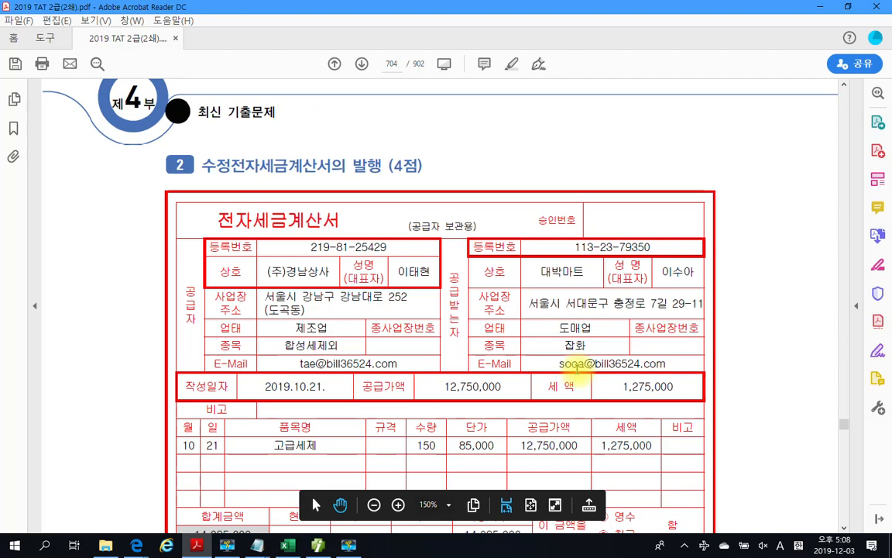
{"action": "scroll", "coordinate": [577, 370], "scroll_direction": "down", "scroll_amount": 2}
{"action": "scroll", "coordinate": [576, 370], "scroll_direction": "down", "scroll_amount": 15}
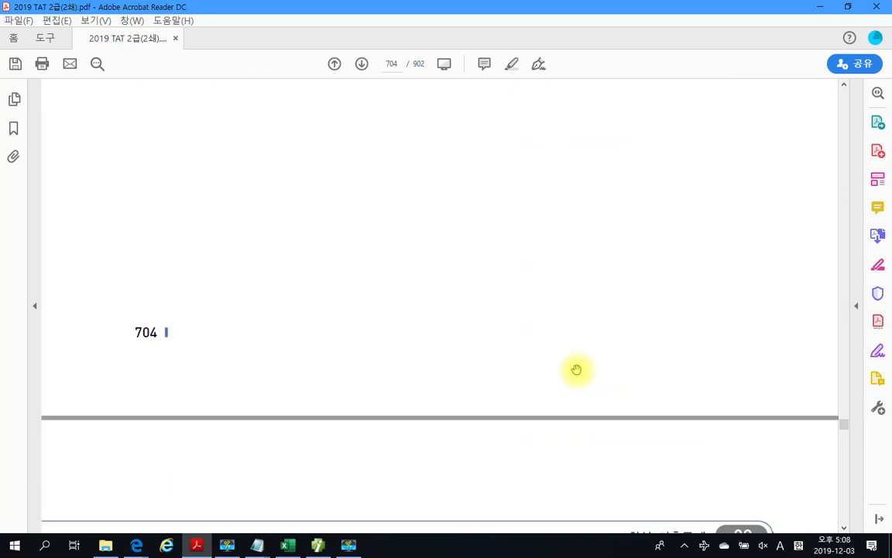
{"action": "scroll", "coordinate": [572, 370], "scroll_direction": "down", "scroll_amount": 3}
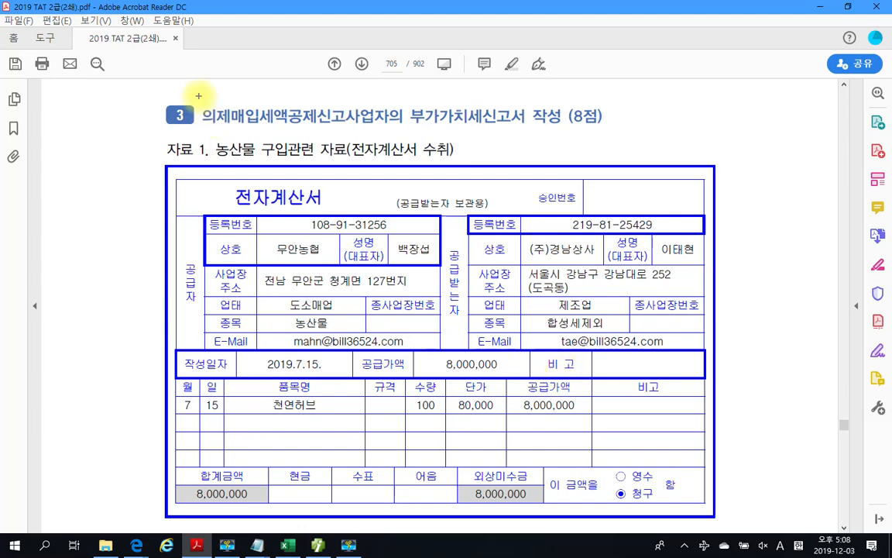
{"action": "mouse_move", "coordinate": [198, 96]}
{"action": "left_mouse_down"}
{"action": "mouse_move", "coordinate": [314, 126]}
{"action": "mouse_move", "coordinate": [416, 128]}
{"action": "left_mouse_up"}
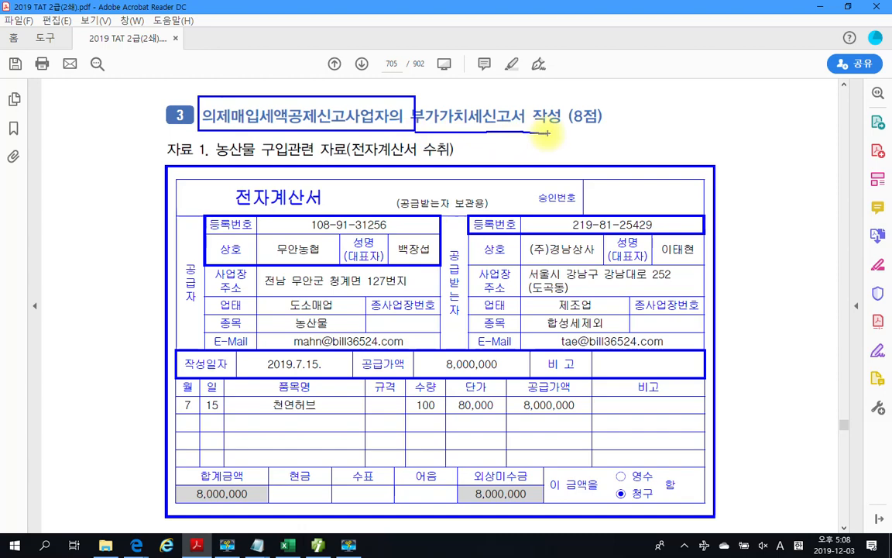
Examine the 자료 1 전자계산서 and the 자료 2 농산물 공급 계약서 for the 천연허브 purchases.
{"action": "scroll", "coordinate": [203, 244], "scroll_direction": "down", "scroll_amount": 3}
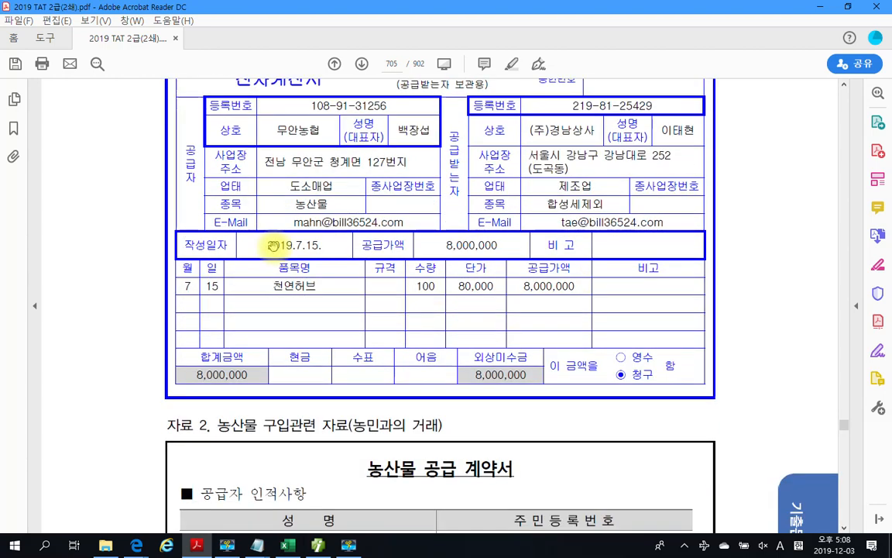
{"action": "scroll", "coordinate": [259, 235], "scroll_direction": "up", "scroll_amount": 3}
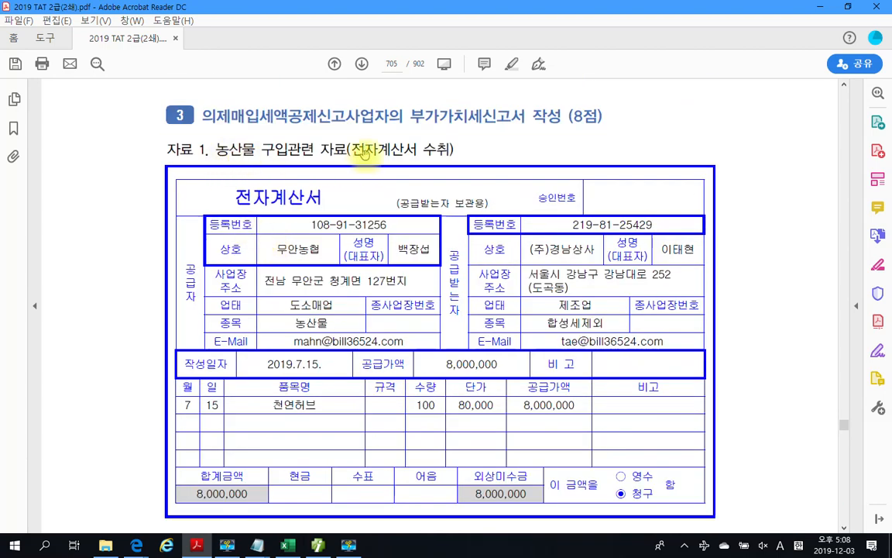
{"action": "scroll", "coordinate": [366, 184], "scroll_direction": "down", "scroll_amount": 2}
{"action": "scroll", "coordinate": [364, 183], "scroll_direction": "up", "scroll_amount": 2}
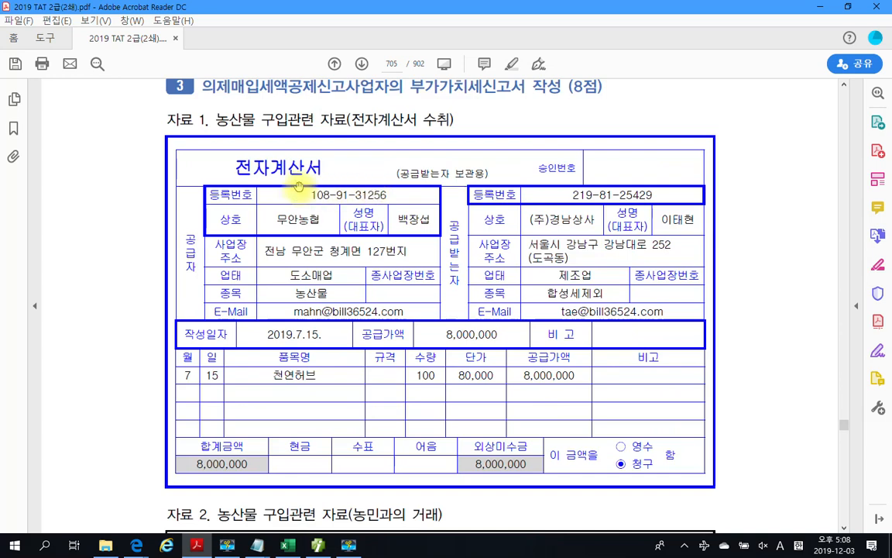
{"action": "scroll", "coordinate": [303, 185], "scroll_direction": "down", "scroll_amount": 4}
{"action": "scroll", "coordinate": [387, 325], "scroll_direction": "down", "scroll_amount": 2}
{"action": "scroll", "coordinate": [264, 313], "scroll_direction": "down", "scroll_amount": 1}
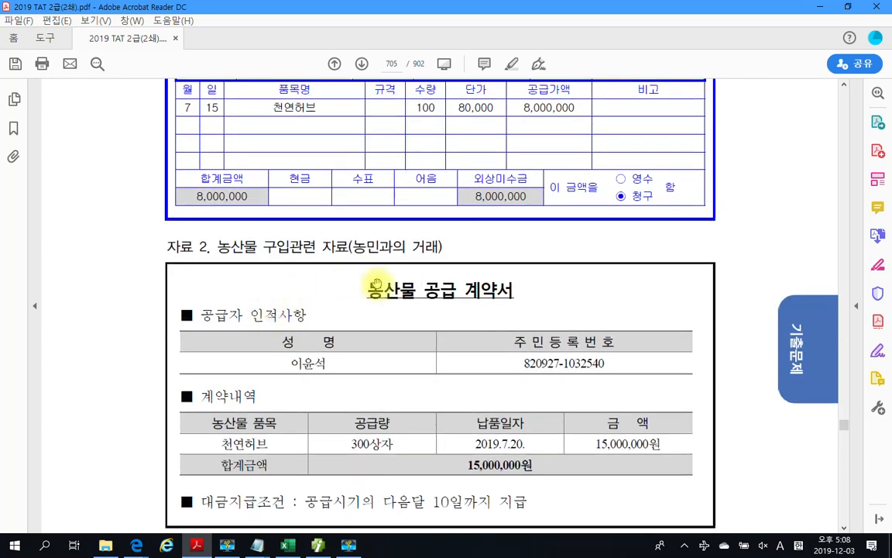
{"action": "scroll", "coordinate": [365, 331], "scroll_direction": "down", "scroll_amount": 3}
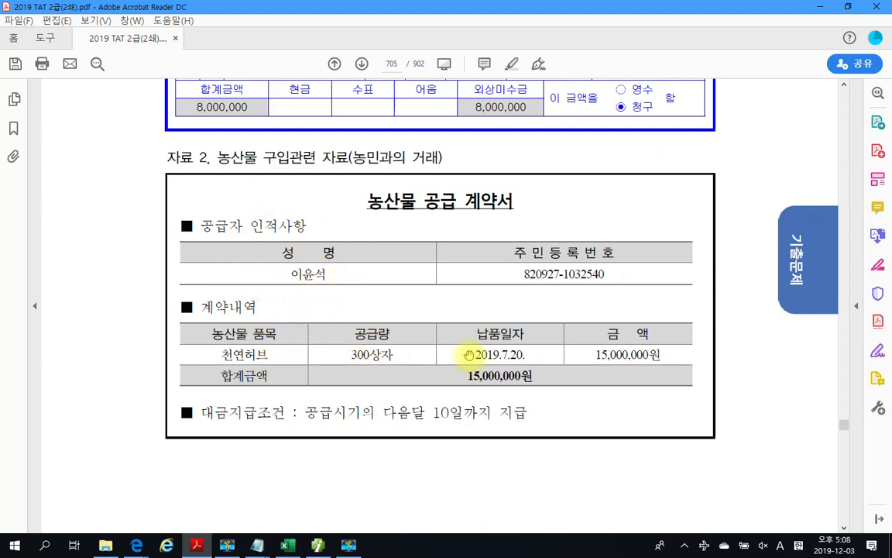
{"action": "scroll", "coordinate": [468, 354], "scroll_direction": "down", "scroll_amount": 2}
{"action": "scroll", "coordinate": [467, 353], "scroll_direction": "up", "scroll_amount": 3}
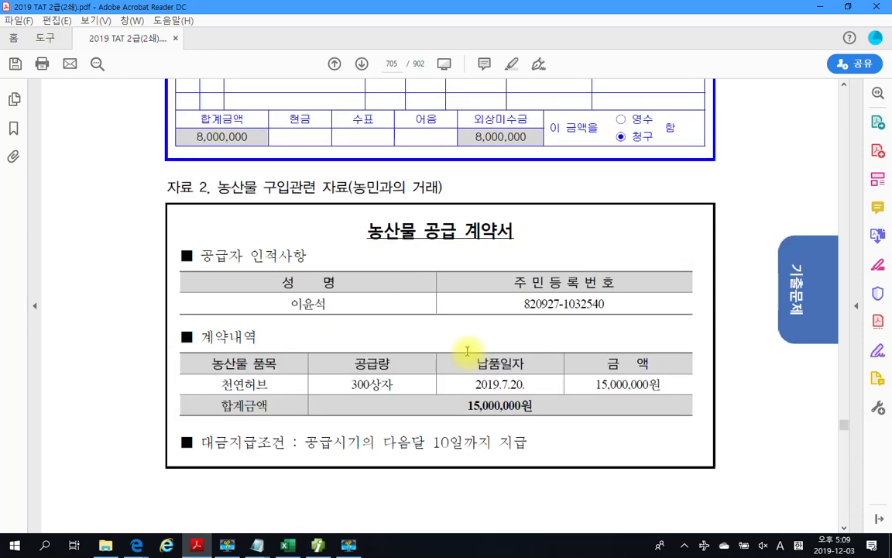
Review the 자료 3 현금영수증 on page 706 together with question 3's 자료설명 and 평가문제.
{"action": "scroll", "coordinate": [467, 352], "scroll_direction": "down", "scroll_amount": 15}
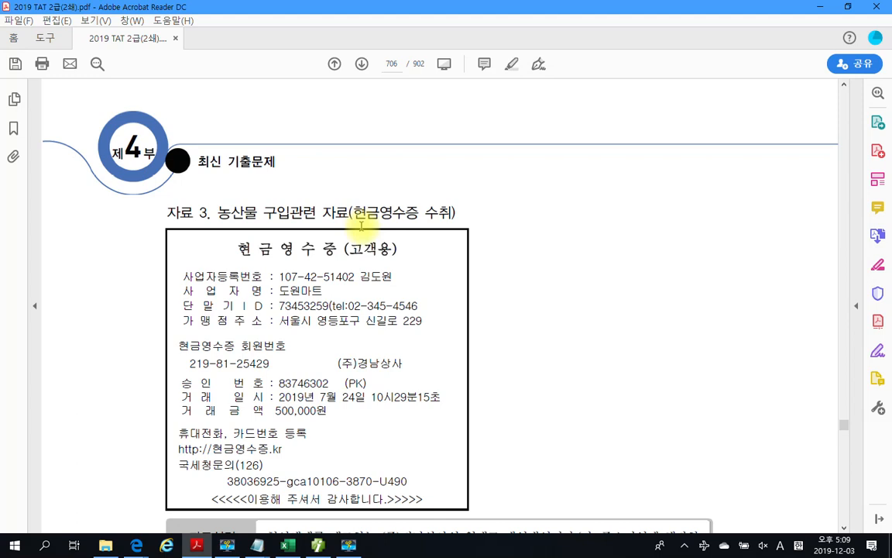
{"action": "scroll", "coordinate": [310, 321], "scroll_direction": "down", "scroll_amount": 2}
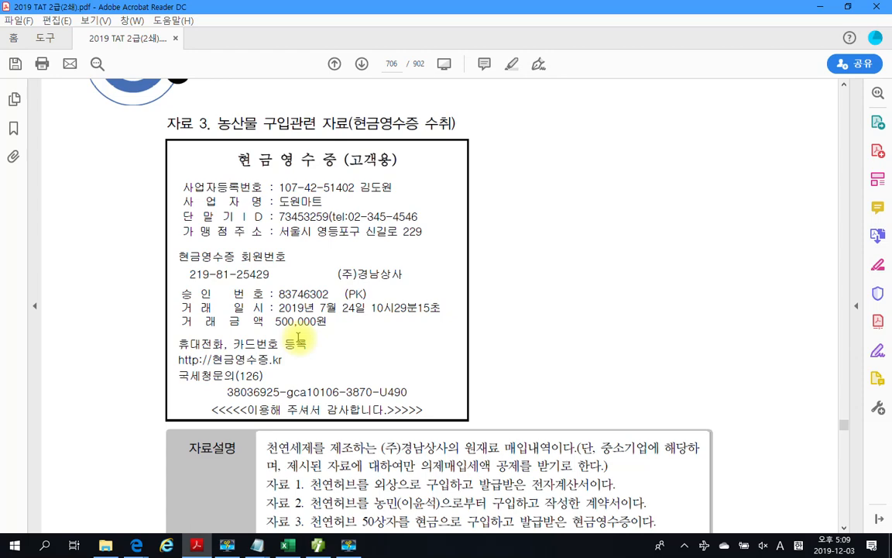
{"action": "scroll", "coordinate": [298, 338], "scroll_direction": "down", "scroll_amount": 3}
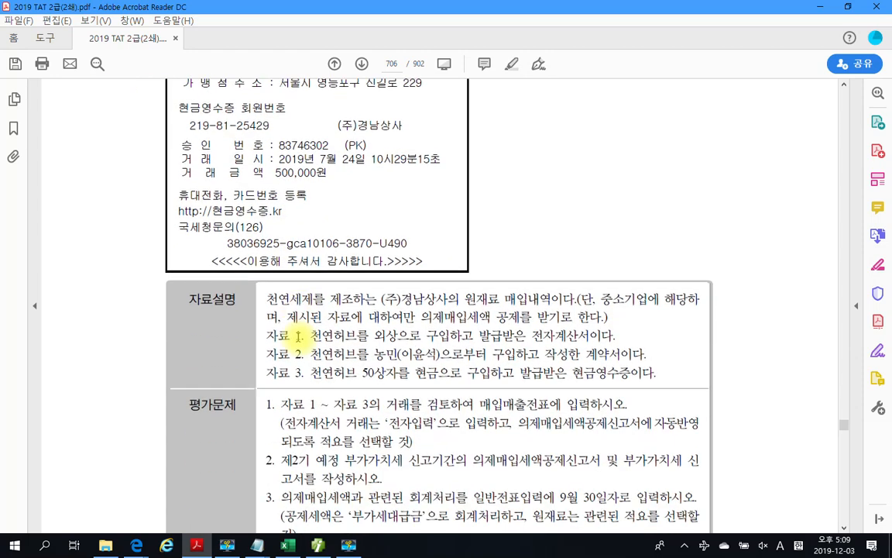
{"action": "scroll", "coordinate": [297, 339], "scroll_direction": "down", "scroll_amount": 1}
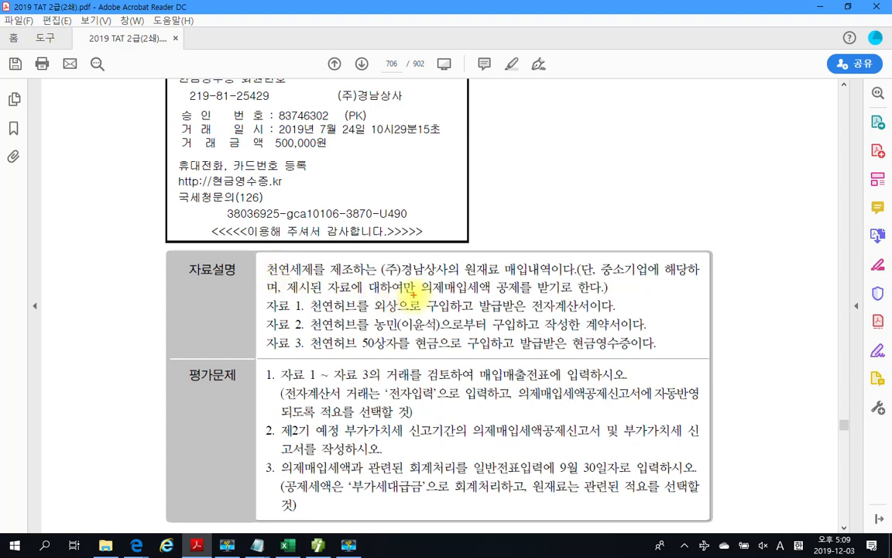
Underline 의제매입세액 공제를 받기로 한다, circle 중소기업, write the rate 4/104 beside it, and clear the marks.
{"action": "left_click_drag", "start_coordinate": [418, 295], "coordinate": [606, 296]}
{"action": "mouse_move", "coordinate": [646, 271]}
{"action": "left_mouse_down"}
{"action": "mouse_move", "coordinate": [602, 267]}
{"action": "mouse_move", "coordinate": [639, 281]}
{"action": "left_mouse_up"}
{"action": "left_click_drag", "start_coordinate": [654, 184], "coordinate": [672, 211]}
{"action": "mouse_move", "coordinate": [668, 167]}
{"action": "left_mouse_down"}
{"action": "mouse_move", "coordinate": [664, 225]}
{"action": "mouse_move", "coordinate": [678, 234]}
{"action": "left_mouse_up"}
{"action": "left_click_drag", "start_coordinate": [705, 185], "coordinate": [739, 203]}
{"action": "left_click_drag", "start_coordinate": [729, 183], "coordinate": [726, 216]}
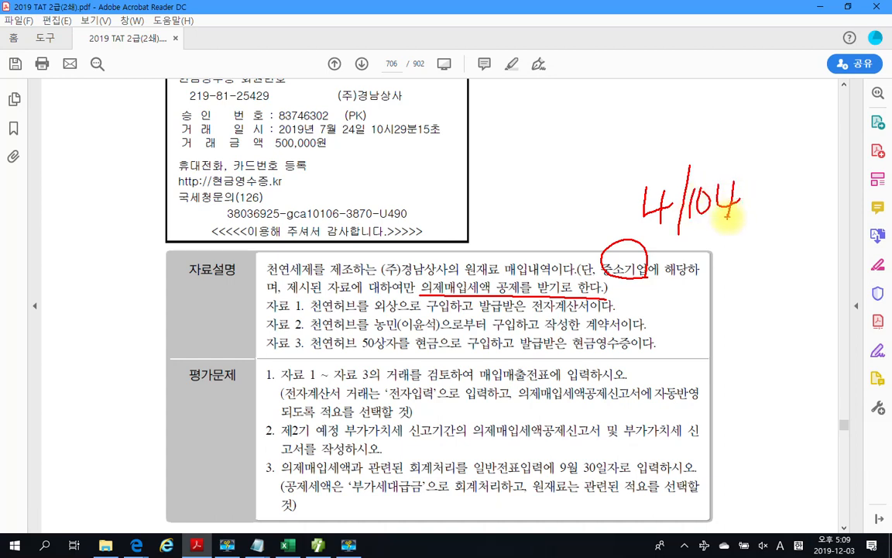
{"action": "key", "text": "Escape"}
Read the 자료 2 and 자료 3 lines in 자료설명, highlighting the 천연허브 purchase from the farmer.
{"action": "scroll", "coordinate": [310, 333], "scroll_direction": "down", "scroll_amount": 2}
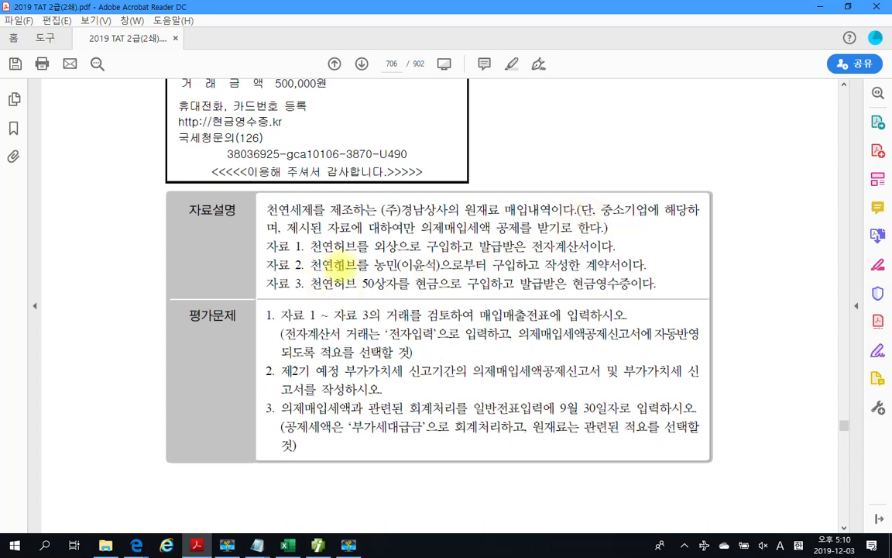
{"action": "left_click_drag", "start_coordinate": [310, 264], "coordinate": [539, 265]}
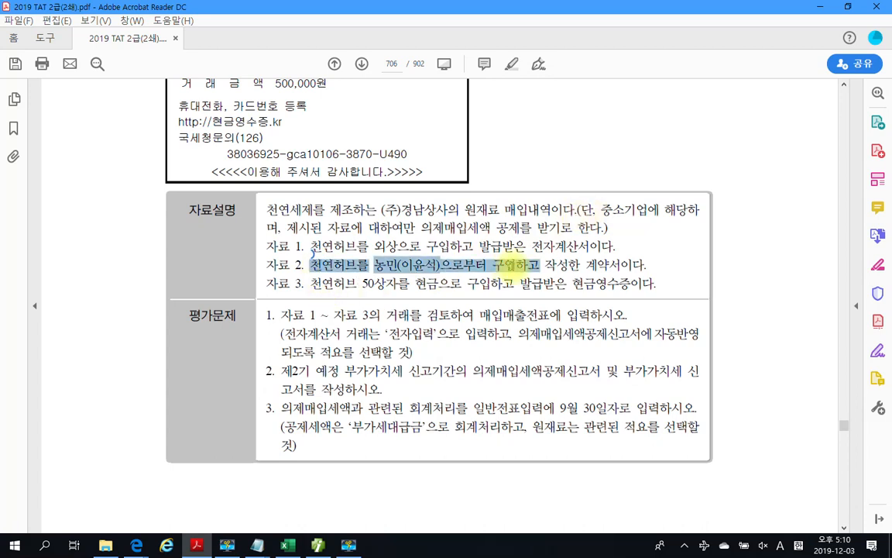
{"action": "left_click", "coordinate": [352, 283]}
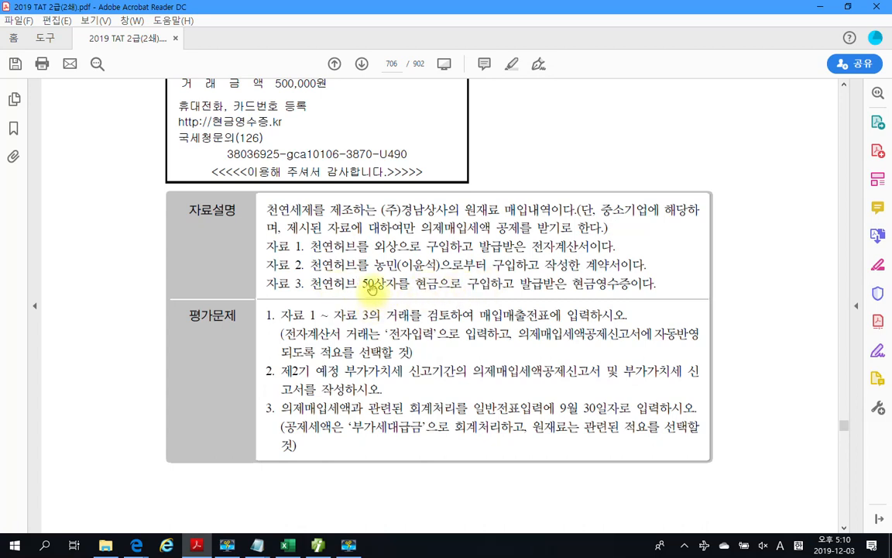
Read 평가문제 1 and highlight 매입매출전표에 and 적요를 선택할 것 in it.
{"action": "left_click_drag", "start_coordinate": [362, 283], "coordinate": [404, 289]}
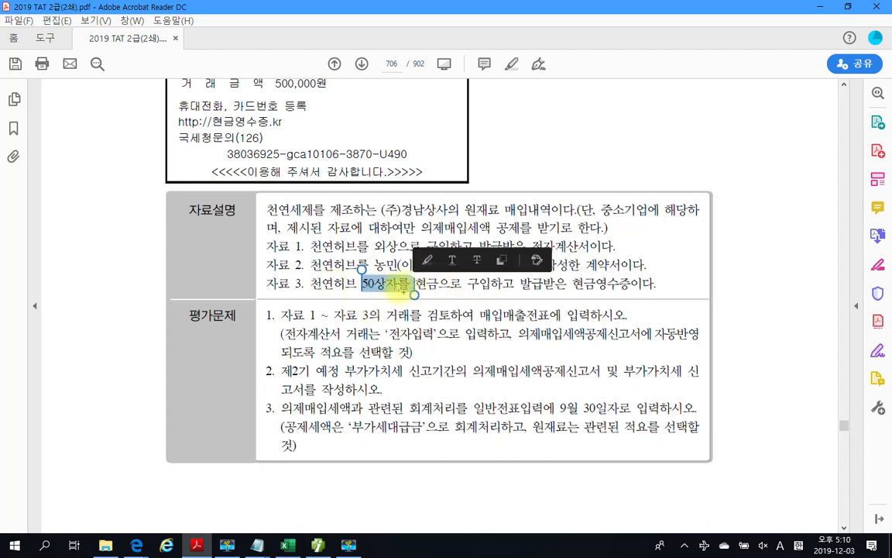
{"action": "left_click", "coordinate": [404, 273]}
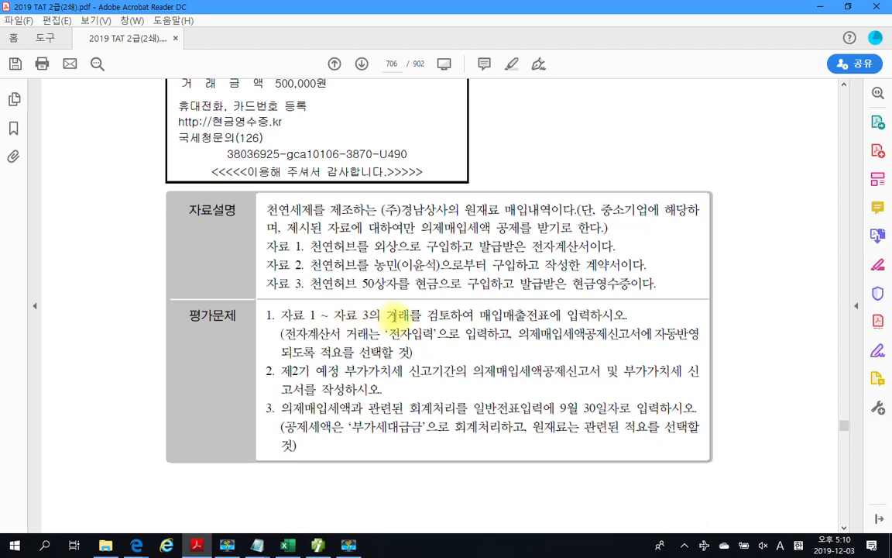
{"action": "left_click_drag", "start_coordinate": [480, 314], "coordinate": [561, 315]}
{"action": "right_click", "coordinate": [565, 322]}
{"action": "left_click", "coordinate": [647, 356]}
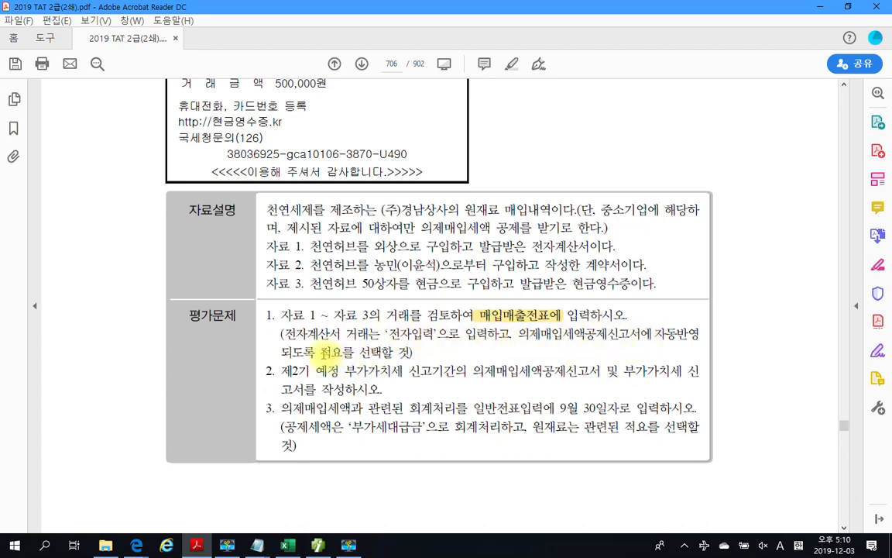
{"action": "left_click_drag", "start_coordinate": [320, 353], "coordinate": [413, 353]}
{"action": "right_click", "coordinate": [385, 355]}
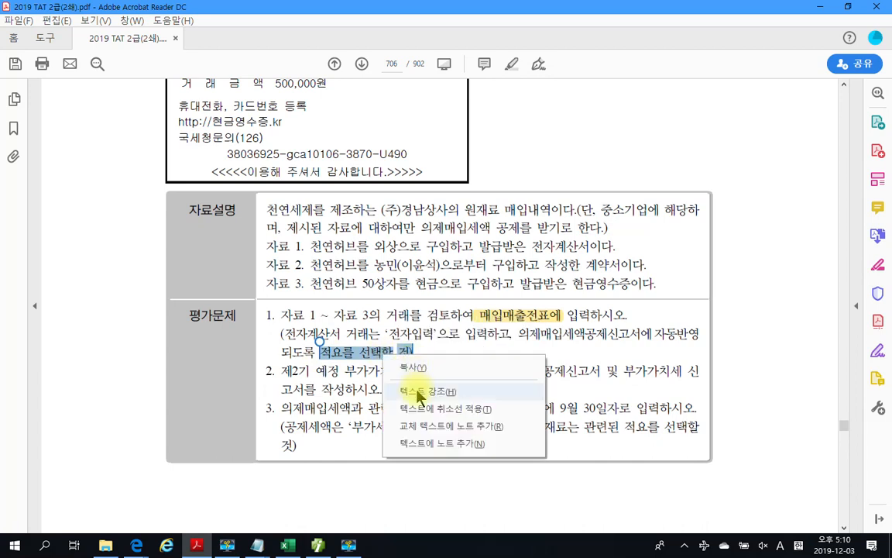
{"action": "left_click", "coordinate": [419, 395]}
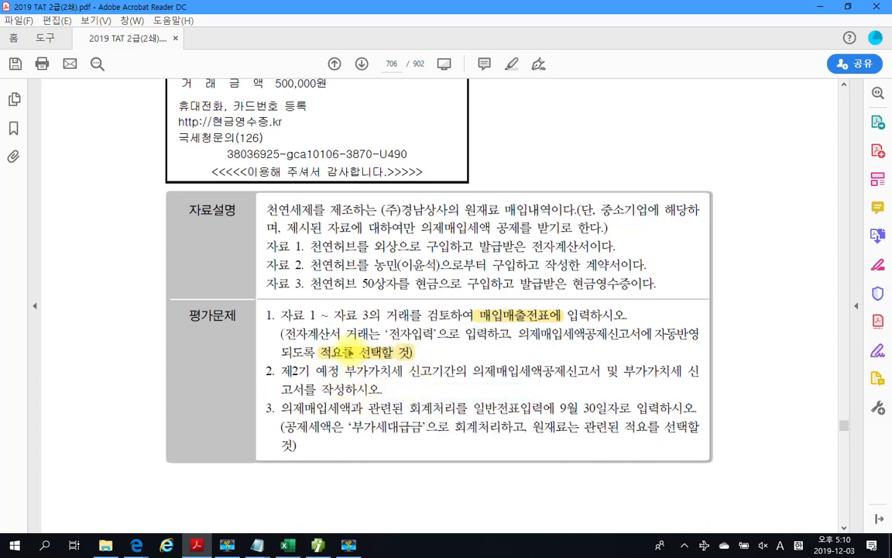
Switch to the accounting program and start a 매입매출전표 entry dated July 15 with type 53. 면세, declining the duplicate-data view.
{"action": "key", "text": "alt+Tab"}
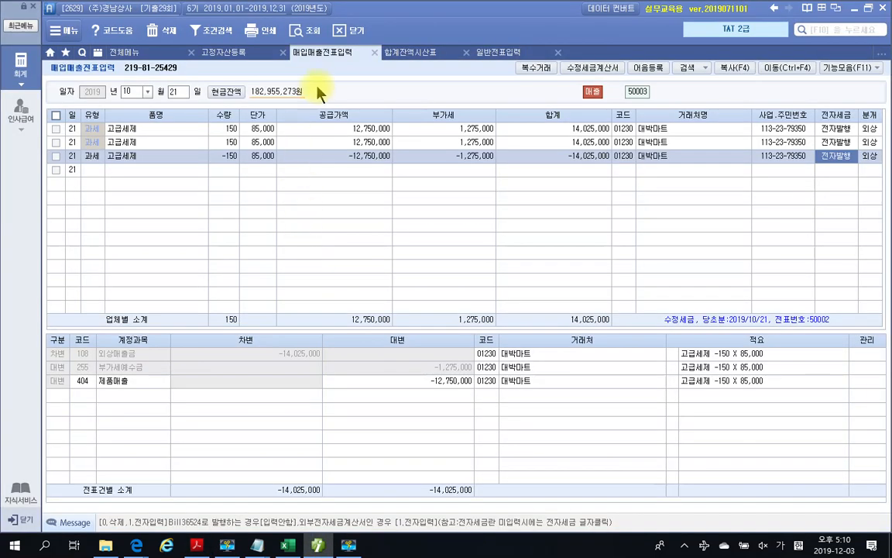
{"action": "key", "text": "Return"}
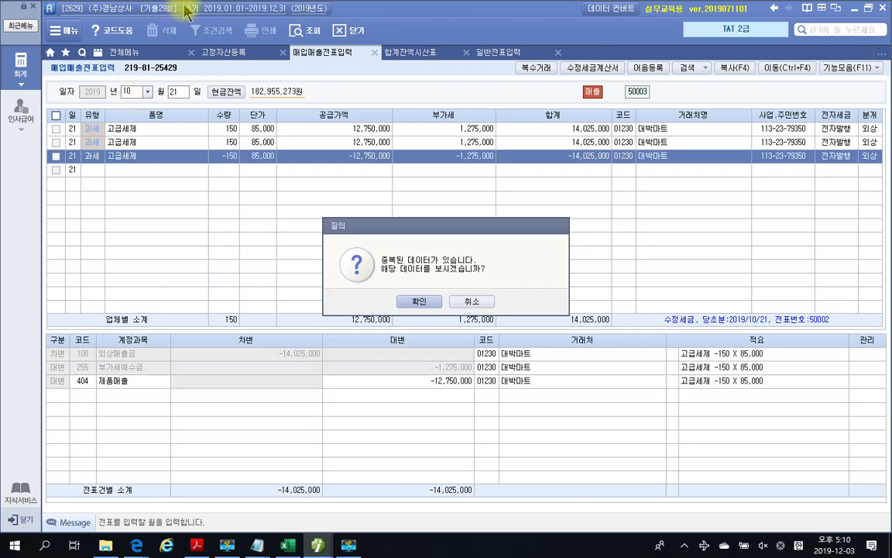
{"action": "left_click", "coordinate": [472, 301]}
{"action": "type", "text": "7"}
{"action": "key", "text": "Return"}
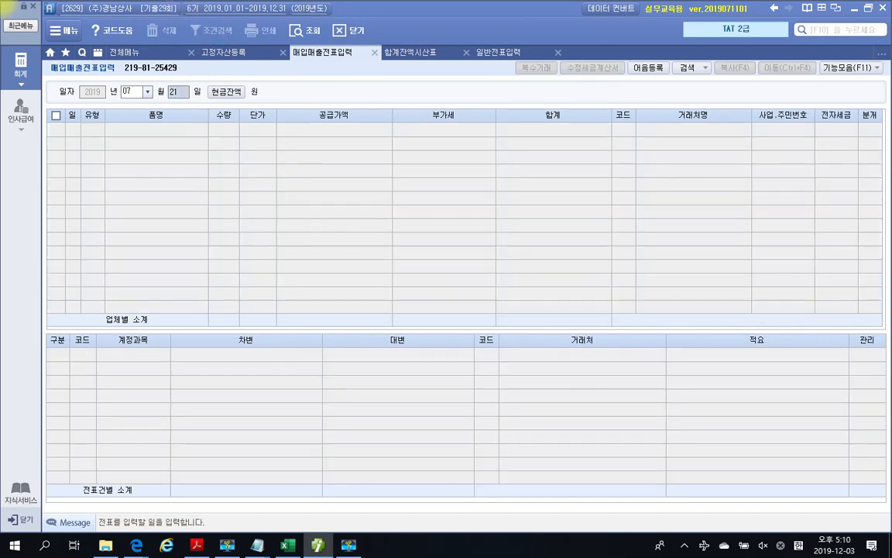
{"action": "type", "text": "15"}
{"action": "key", "text": "Return"}
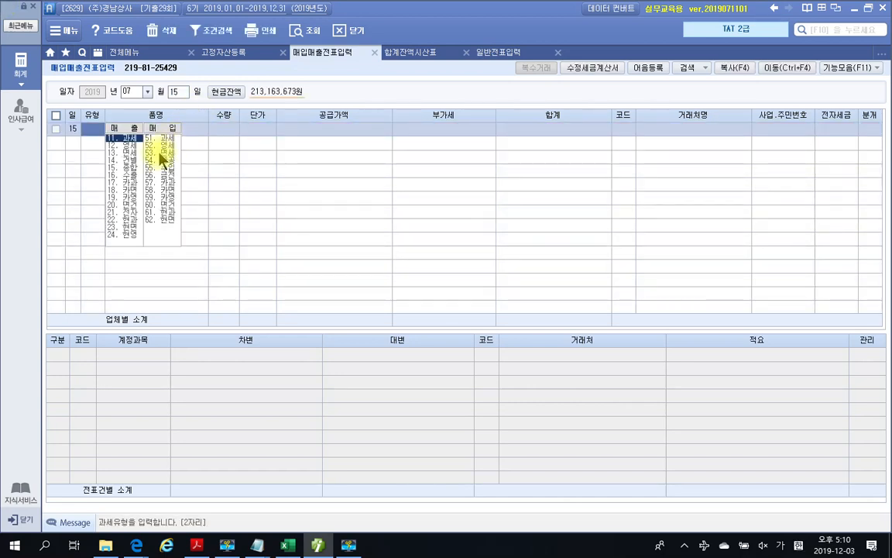
{"action": "left_click", "coordinate": [160, 153]}
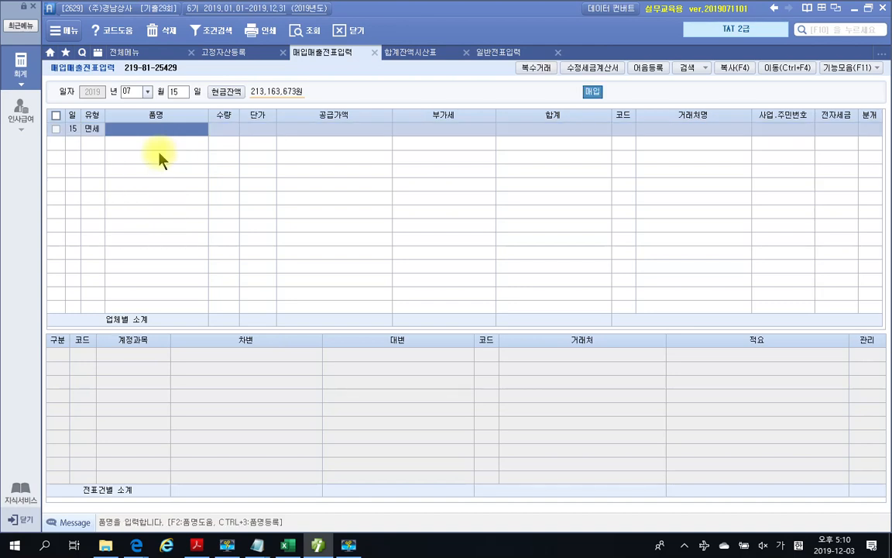
Enter the item 천연허브 on the July 15 line with quantity 100 and unit price 80,000.
{"action": "type", "text": "현영"}
{"action": "key", "text": "BackSpace"}
{"action": "key", "text": "BackSpace"}
{"action": "type", "text": "천연협"}
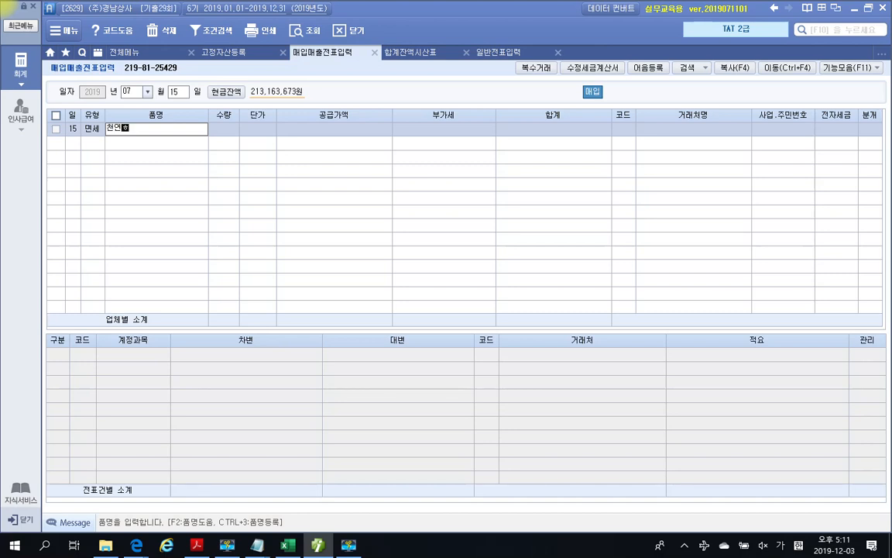
{"action": "type", "text": "브"}
{"action": "key", "text": "Return"}
{"action": "key", "text": "Hangul"}
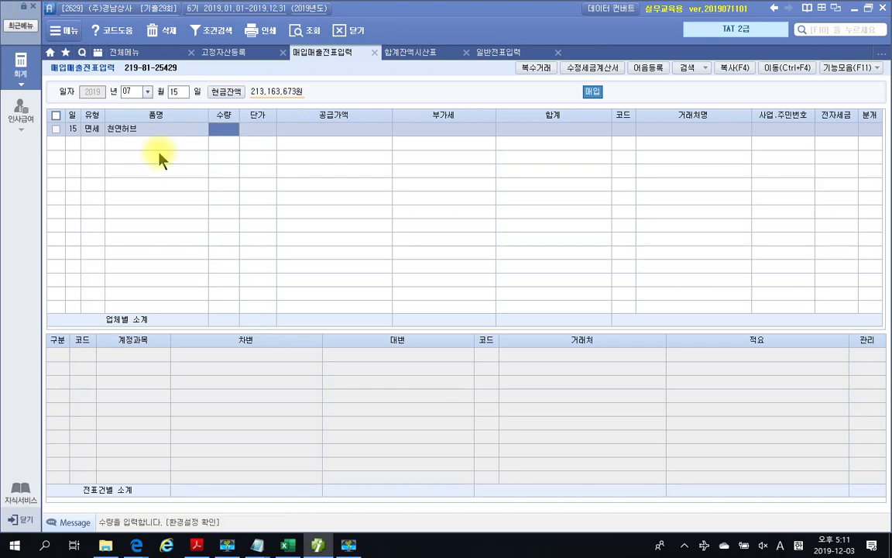
{"action": "type", "text": "100"}
{"action": "key", "text": "Return"}
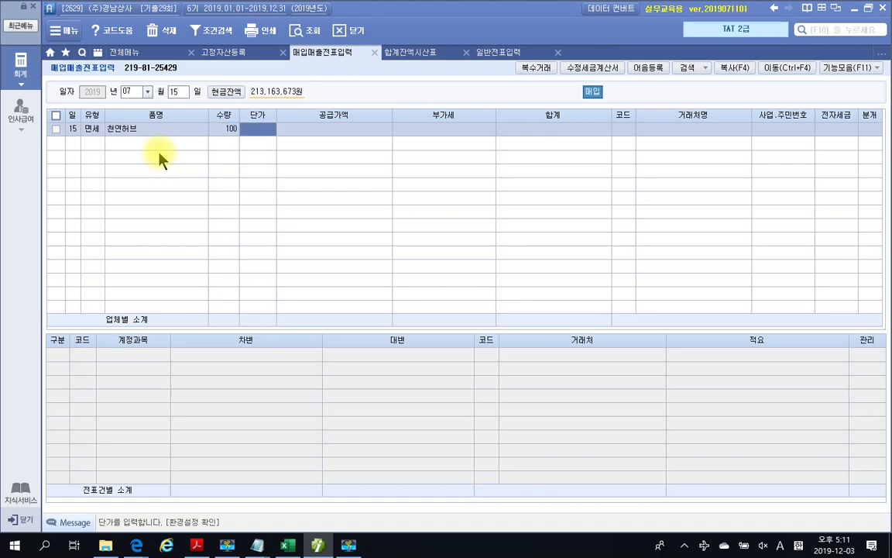
{"action": "type", "text": "80000"}
{"action": "key", "text": "Return"}
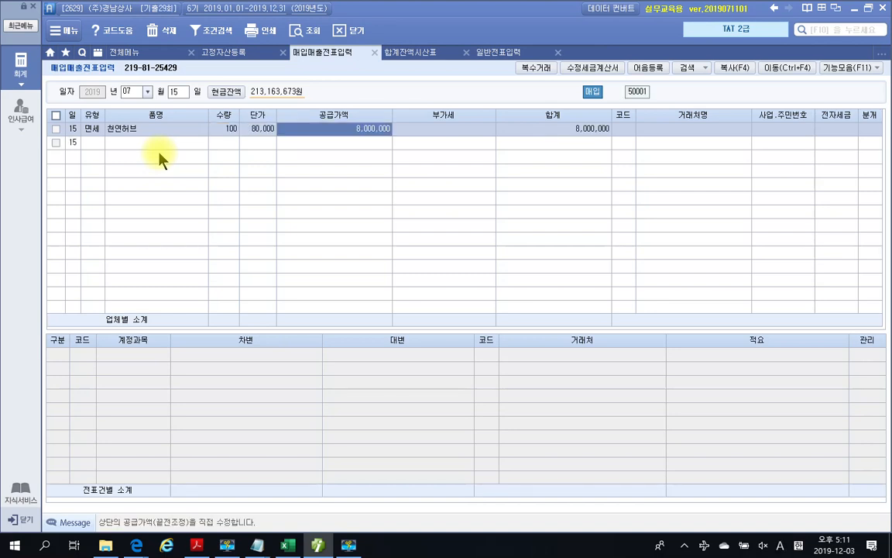
{"action": "key", "text": "Return"}
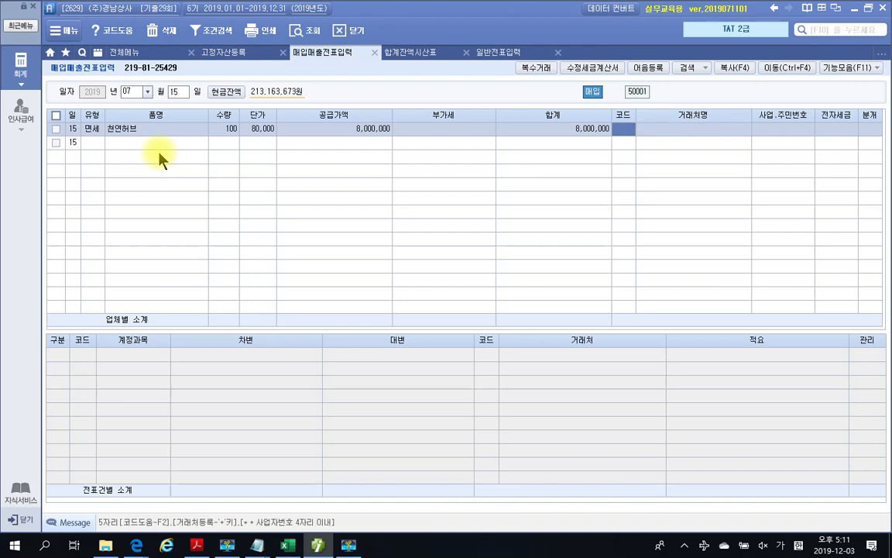
Set the July 15 purchase's supplier to 무안농협, its electronic invoice status to 전자입력, and its journal type to 외상.
{"action": "type", "text": "무안"}
{"action": "key", "text": "Return"}
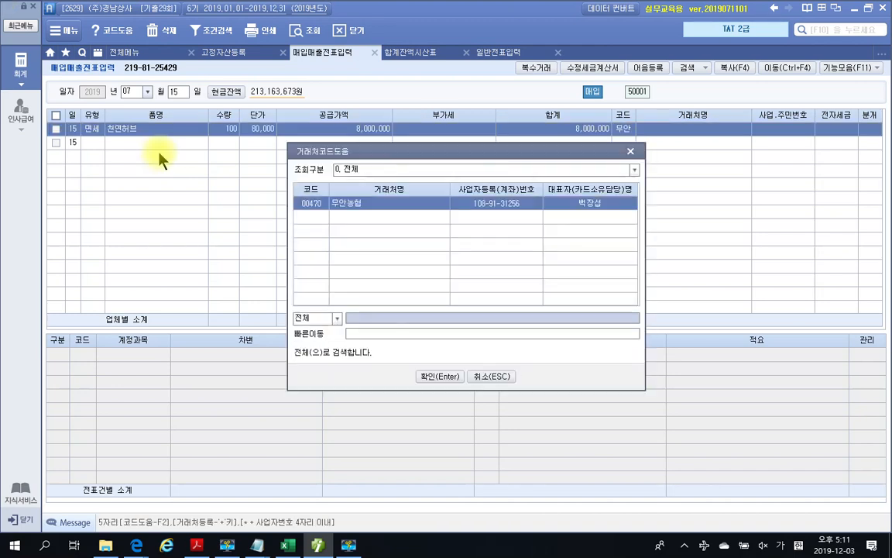
{"action": "key", "text": "Return"}
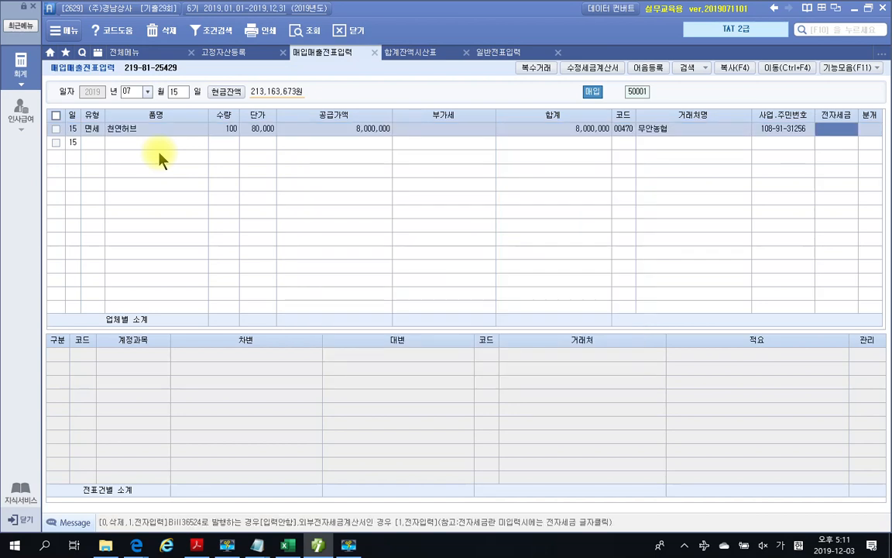
{"action": "key", "text": "1"}
{"action": "key", "text": "Return"}
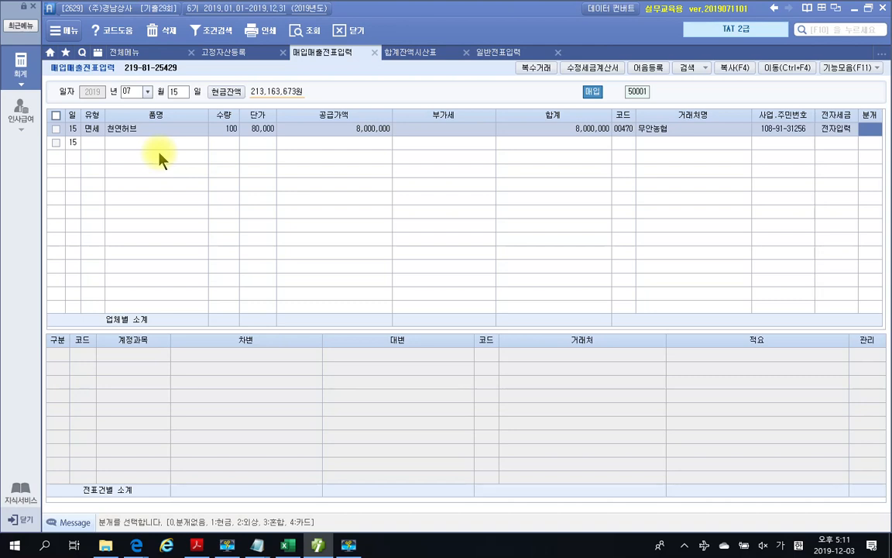
{"action": "key", "text": "2"}
{"action": "key", "text": "Return"}
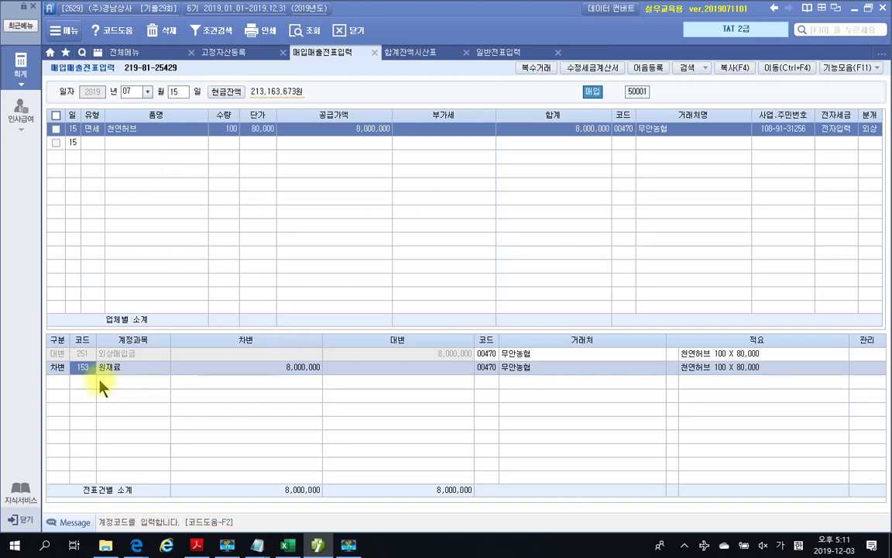
Set the 적요 of the July 15 원재료 journal line to 06 의제매입세액 원재료차감(부가).
{"action": "left_click", "coordinate": [674, 367]}
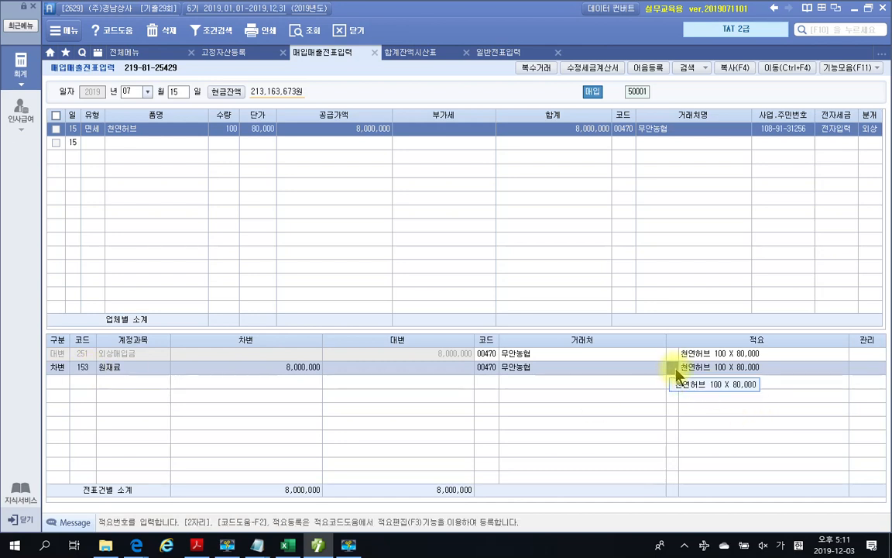
{"action": "key", "text": "F2"}
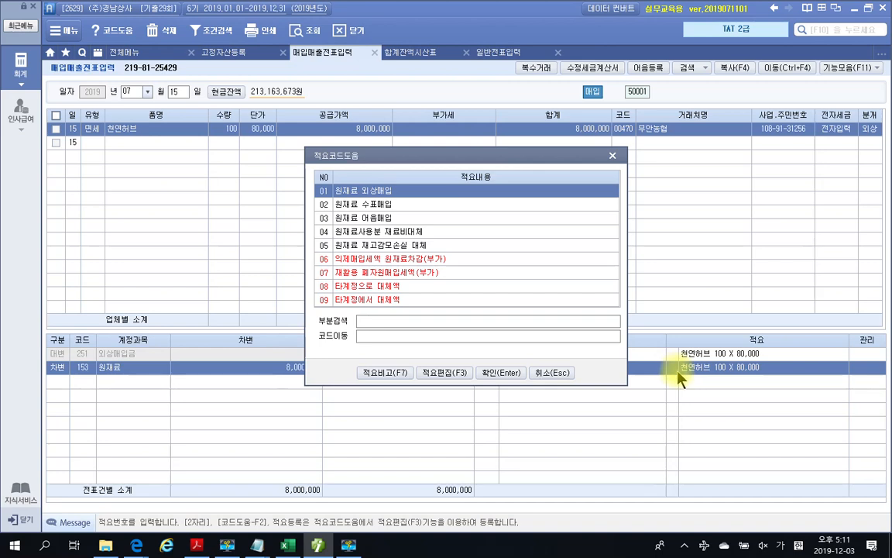
{"action": "left_click", "coordinate": [365, 263]}
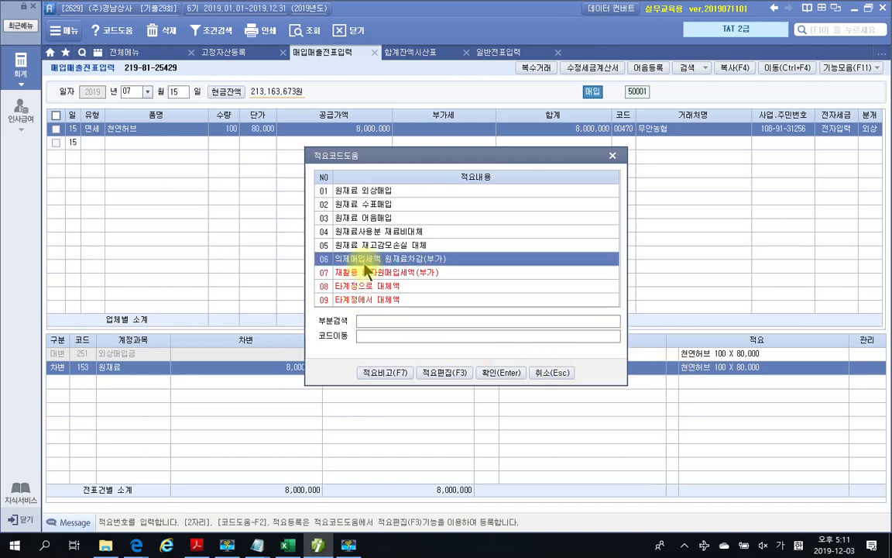
{"action": "left_click", "coordinate": [502, 372]}
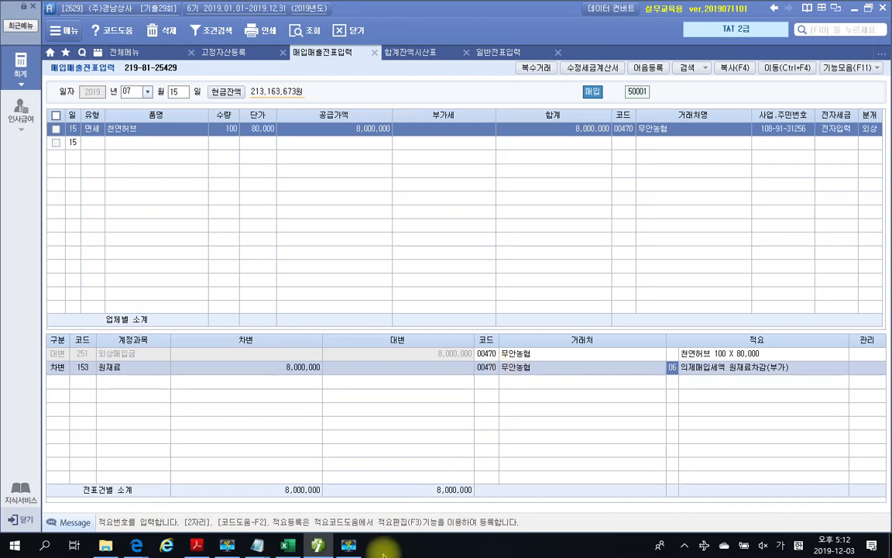
Check the 자료 2 농산물 공급 계약서 in the PDF, and start its 매입매출전표 entry dated July 20 with type 60. 면건.
{"action": "left_click", "coordinate": [196, 546]}
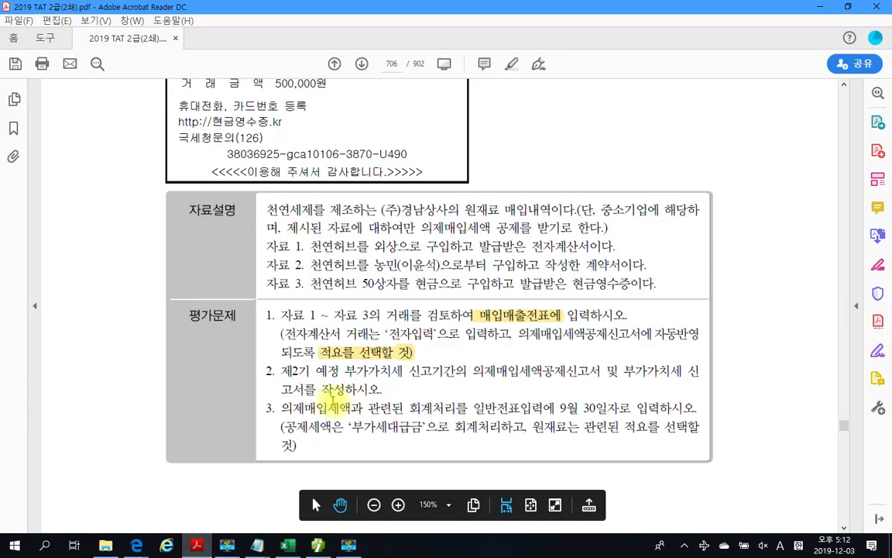
{"action": "scroll", "coordinate": [332, 399], "scroll_direction": "up", "scroll_amount": 10}
{"action": "scroll", "coordinate": [328, 400], "scroll_direction": "up", "scroll_amount": 4}
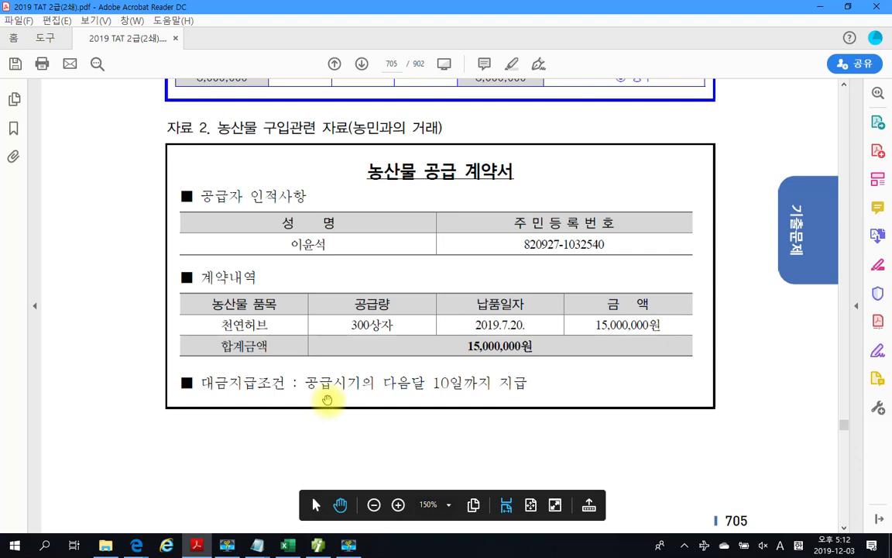
{"action": "scroll", "coordinate": [401, 328], "scroll_direction": "down", "scroll_amount": 1}
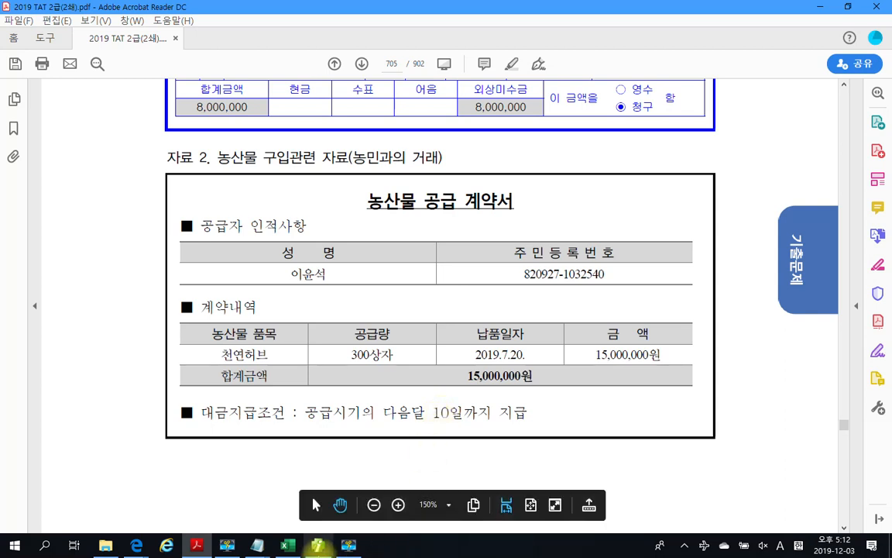
{"action": "left_click", "coordinate": [317, 547]}
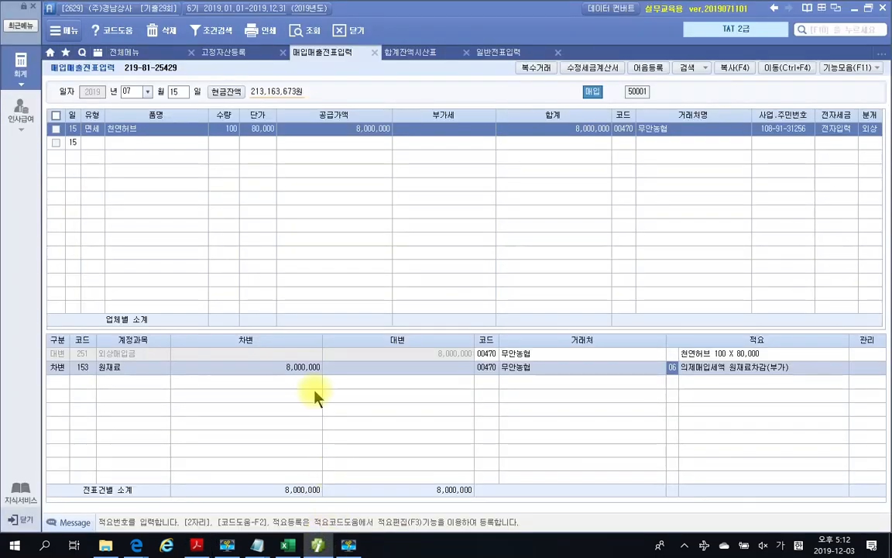
{"action": "left_click", "coordinate": [178, 92]}
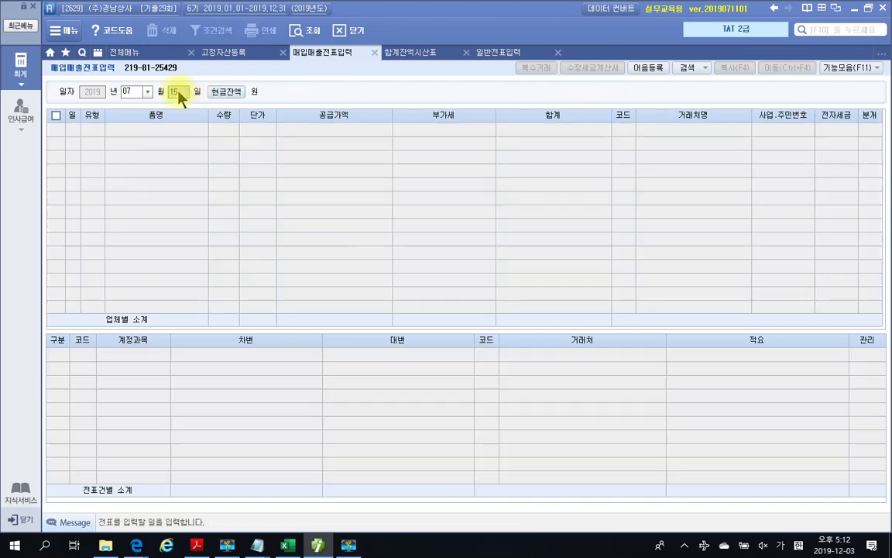
{"action": "type", "text": "20"}
{"action": "key", "text": "Return"}
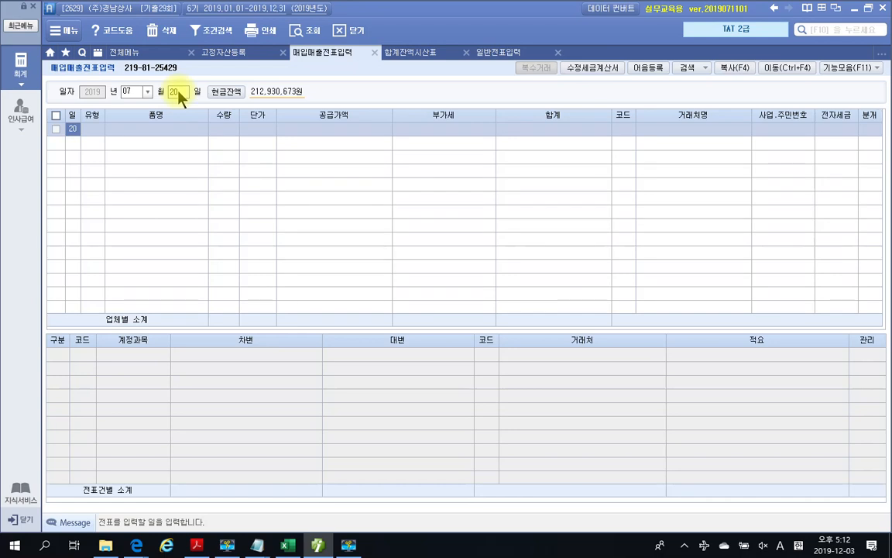
{"action": "key", "text": "Return"}
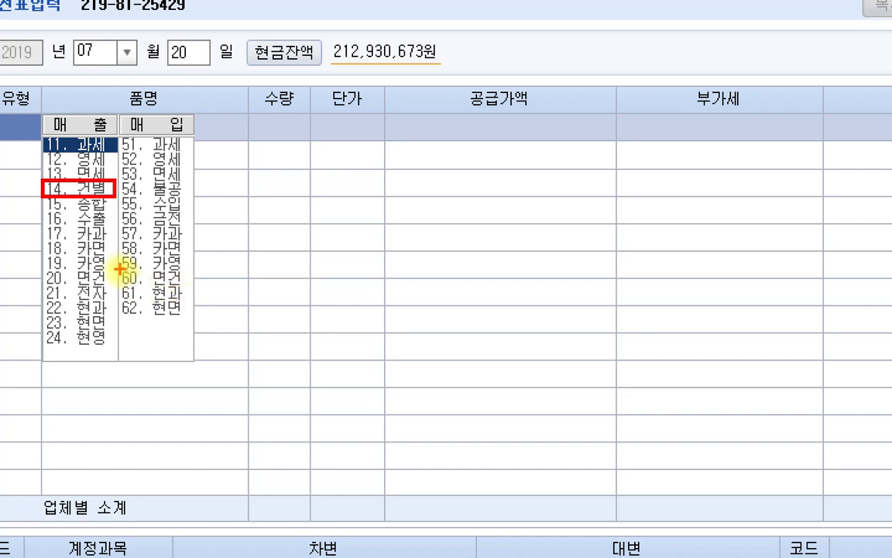
{"action": "left_click_drag", "start_coordinate": [119, 269], "coordinate": [196, 285]}
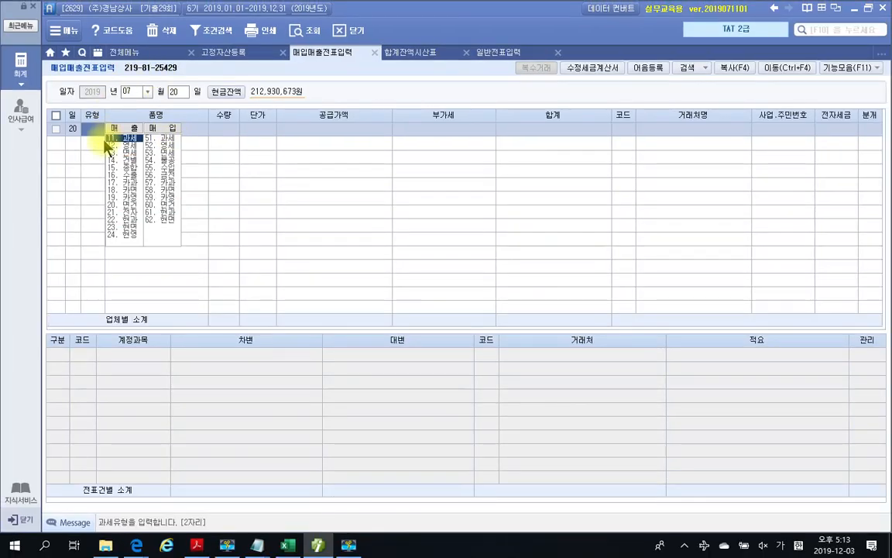
{"action": "type", "text": "60"}
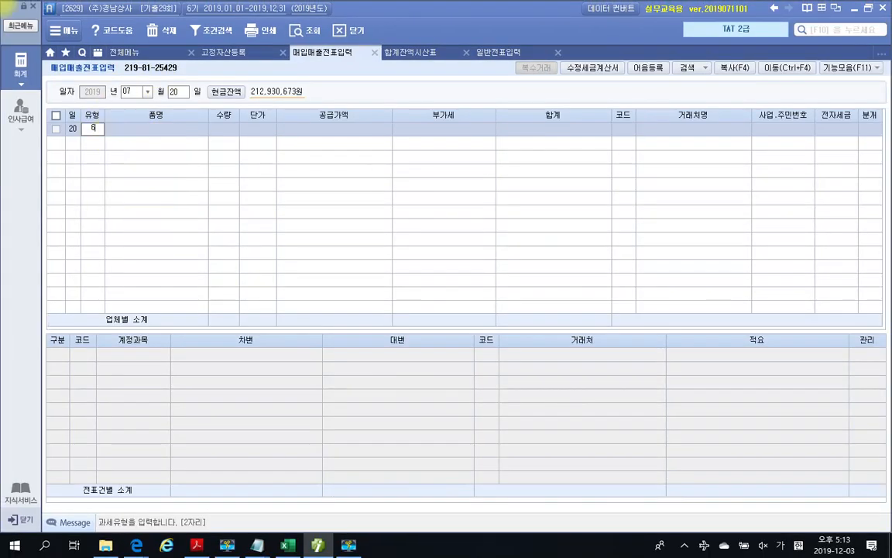
{"action": "key", "text": "Return"}
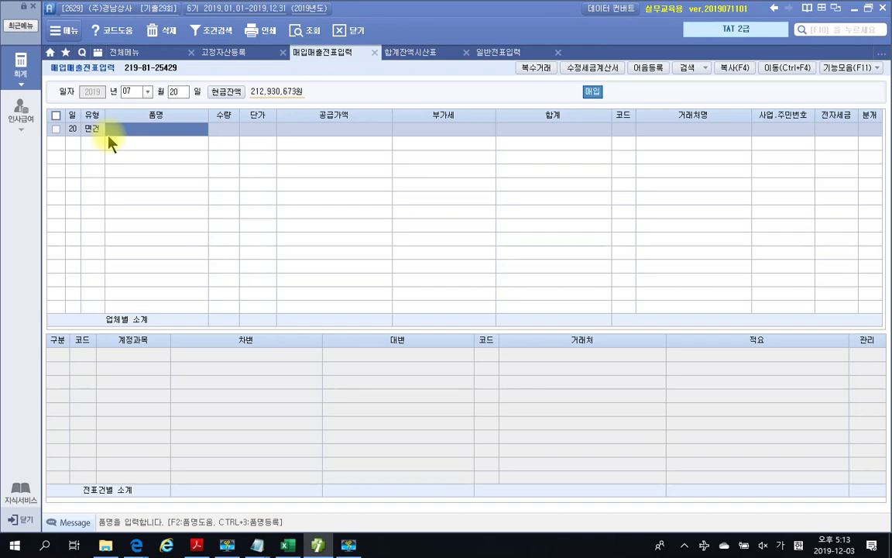
Enter the item 천연허브 on the July 20 line with quantity 300 and supply value 15,000,000, leaving the unit price blank.
{"action": "type", "text": "현영"}
{"action": "type", "text": "흰"}
{"action": "type", "text": "브"}
{"action": "key", "text": "Return"}
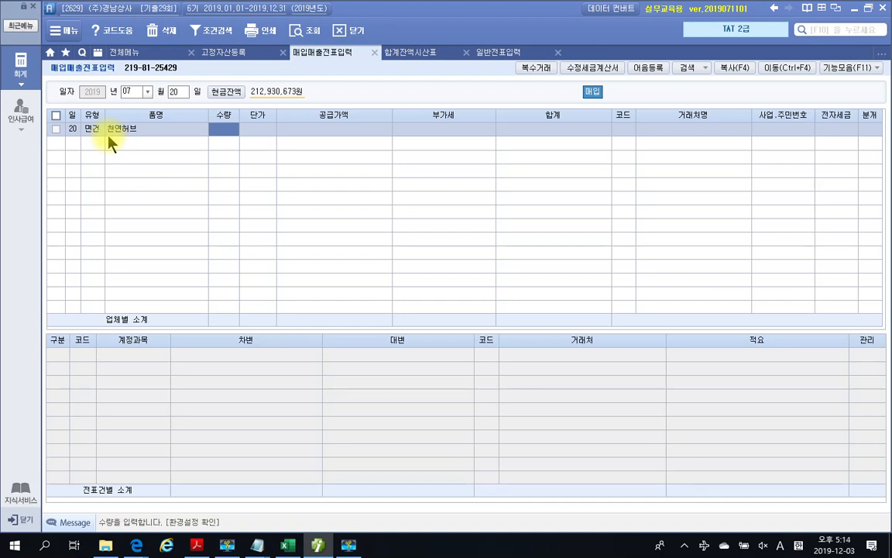
{"action": "type", "text": "300"}
{"action": "key", "text": "Return"}
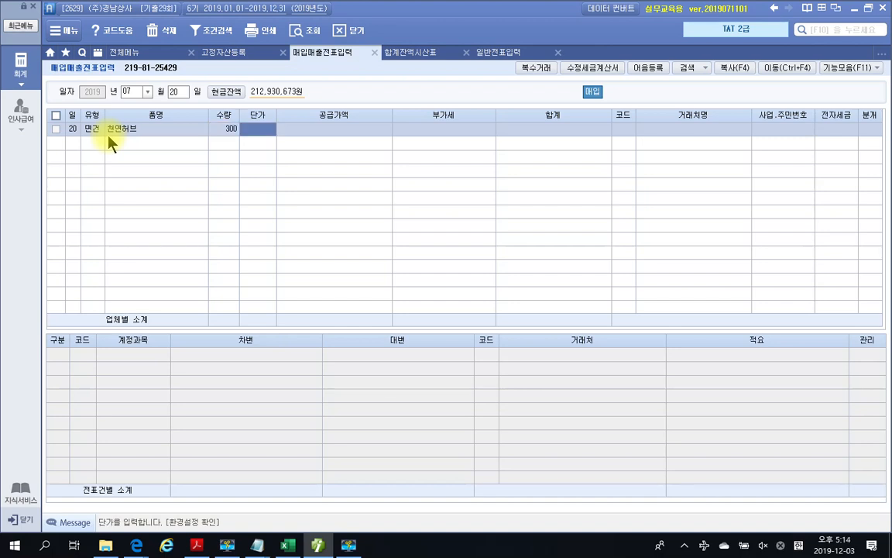
{"action": "key", "text": "Return"}
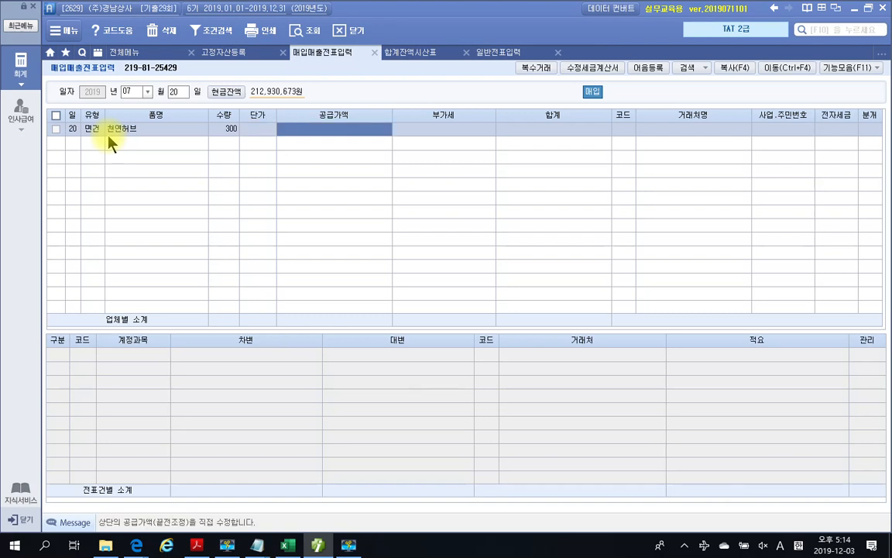
{"action": "type", "text": "15000000"}
{"action": "key", "text": "Return"}
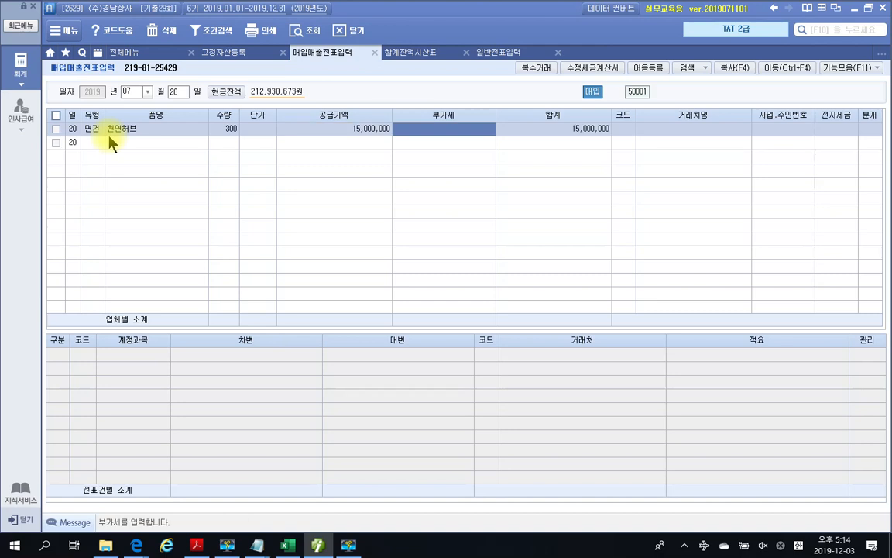
{"action": "key", "text": "Return"}
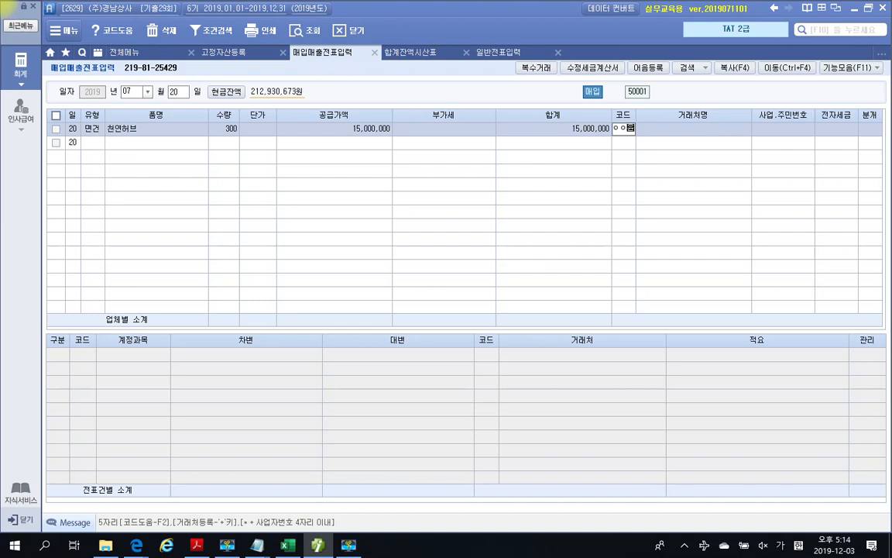
Set the July 20 purchase's supplier to the farmer named in the 자료 2 contract and its journal type to 외상.
{"action": "key", "text": "Return"}
{"action": "key", "text": "Left"}
{"action": "type", "text": "이윤"}
{"action": "key", "text": "Return"}
{"action": "key", "text": "Return"}
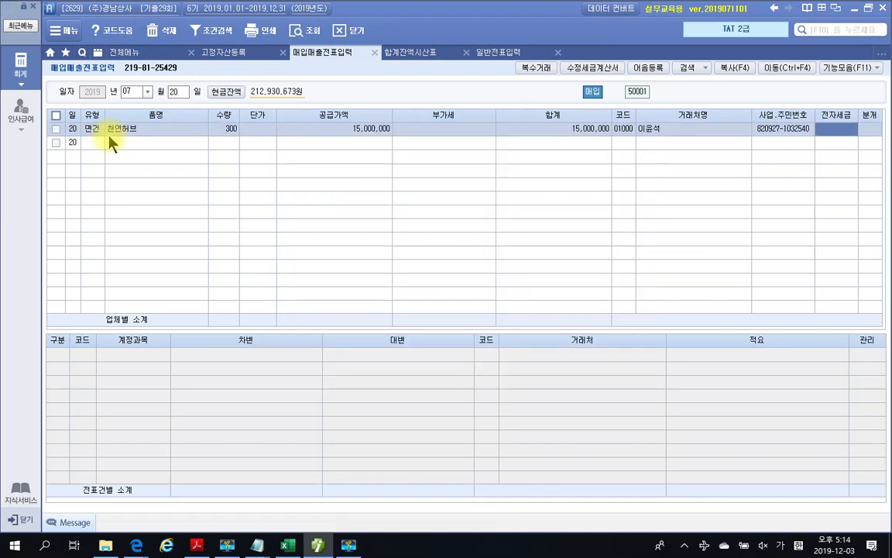
{"action": "key", "text": "Return"}
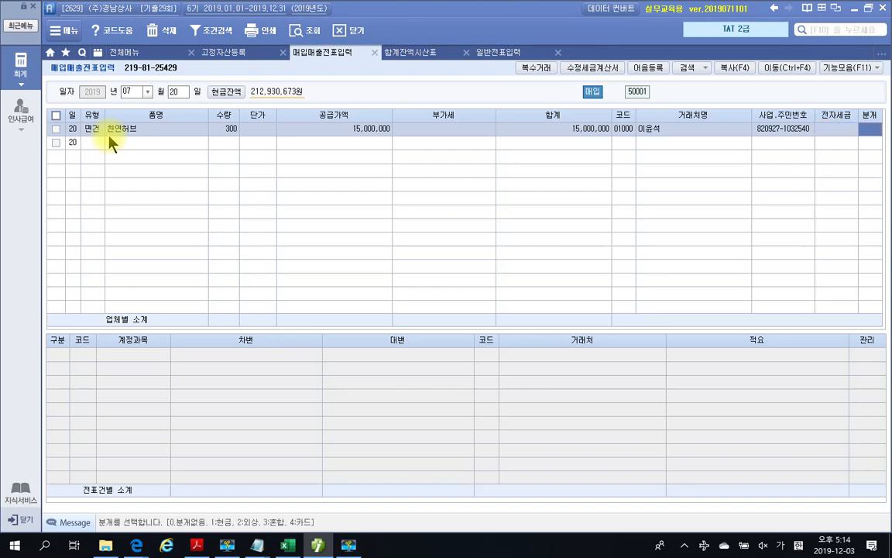
{"action": "type", "text": "2"}
{"action": "key", "text": "Return"}
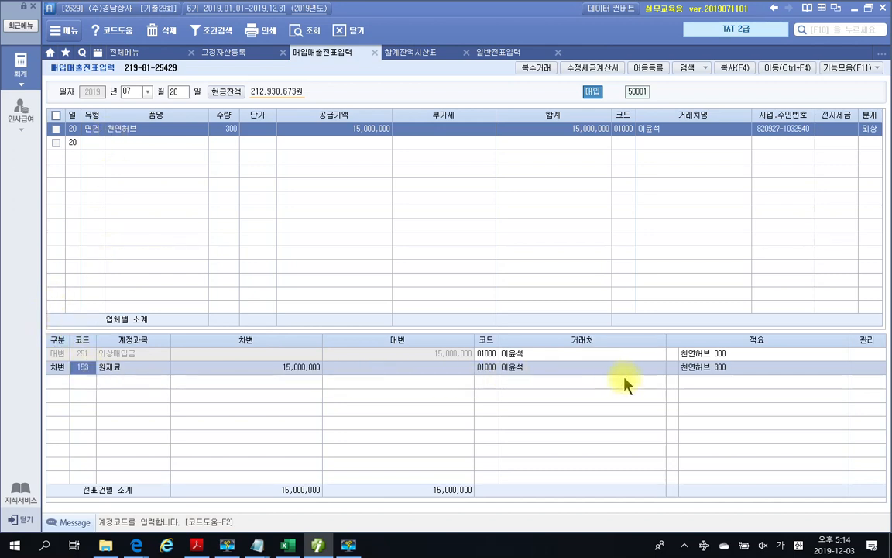
Set the 적요 of the July 20 원재료 journal line to 06 의제매입세액 원재료차감(부가).
{"action": "left_click", "coordinate": [671, 369]}
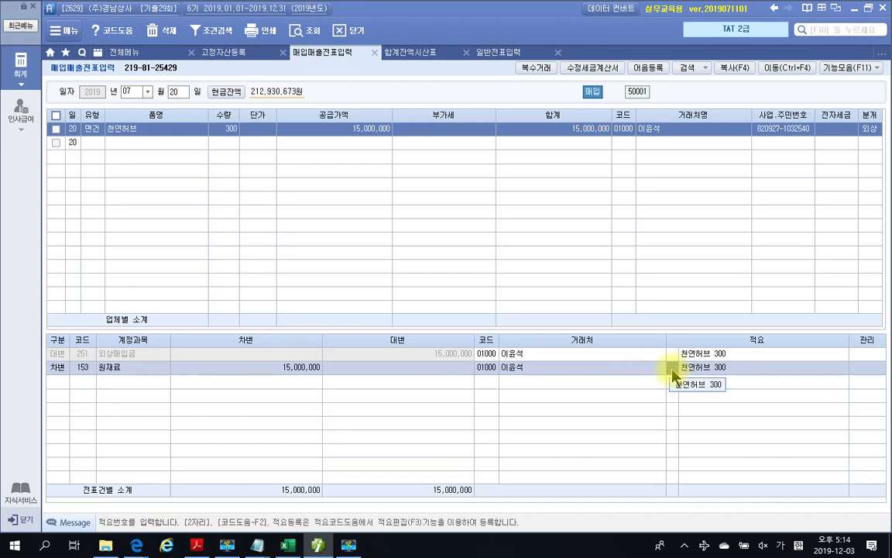
{"action": "key", "text": "F2"}
{"action": "left_click", "coordinate": [391, 263]}
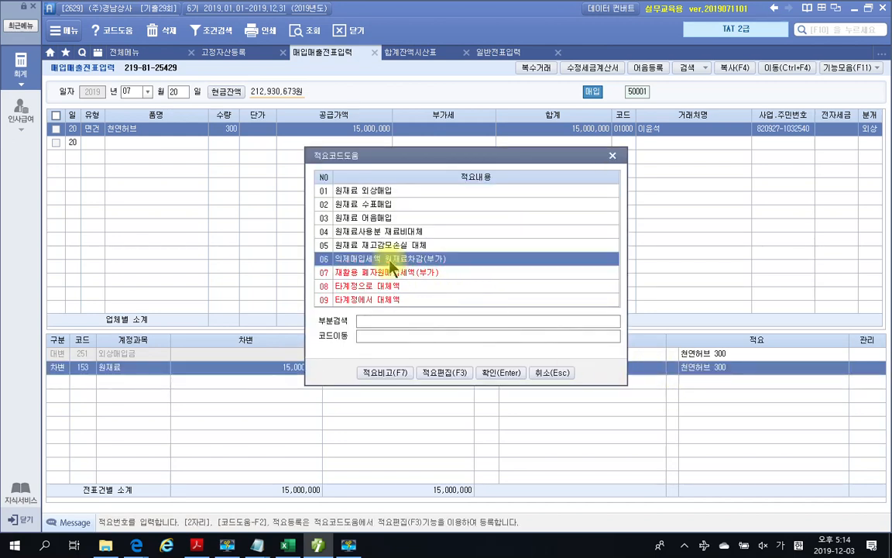
{"action": "left_click", "coordinate": [493, 373]}
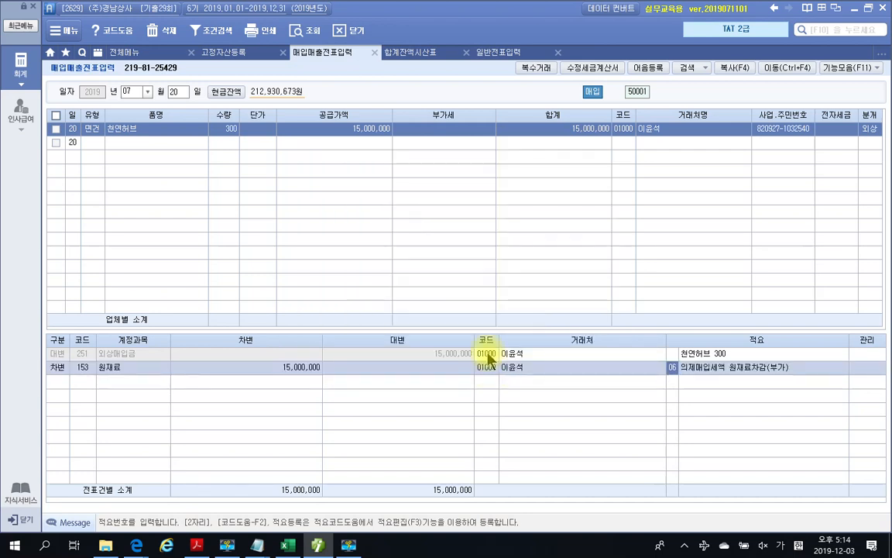
{"action": "key", "text": "Return"}
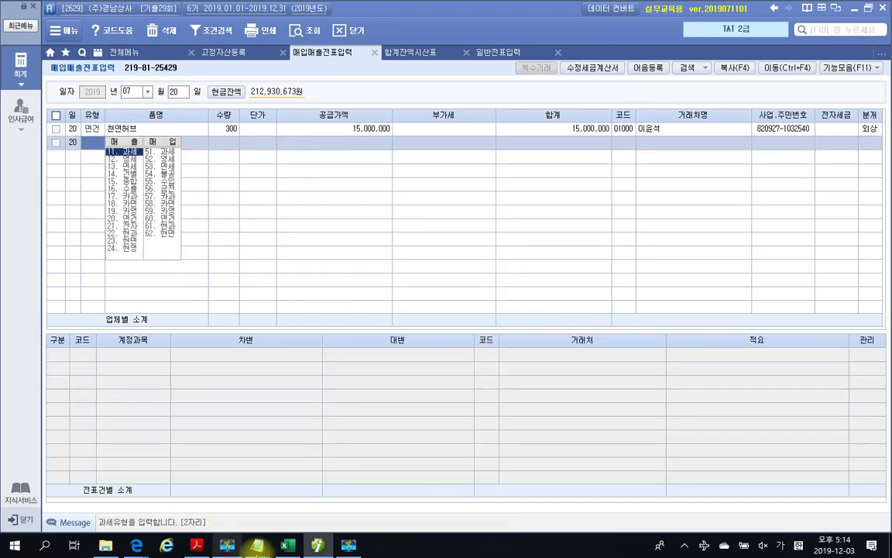
Check the 자료 3 현금영수증 in the PDF, and start its 매입매출전표 entry dated July 24 with type 62. 현면.
{"action": "key", "text": "alt+Tab"}
{"action": "scroll", "coordinate": [258, 384], "scroll_direction": "down", "scroll_amount": 10}
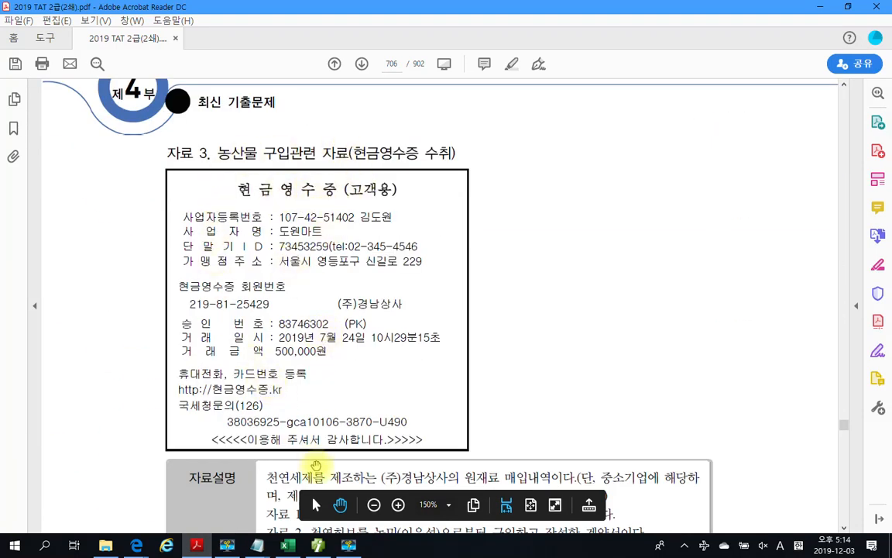
{"action": "left_click", "coordinate": [318, 545]}
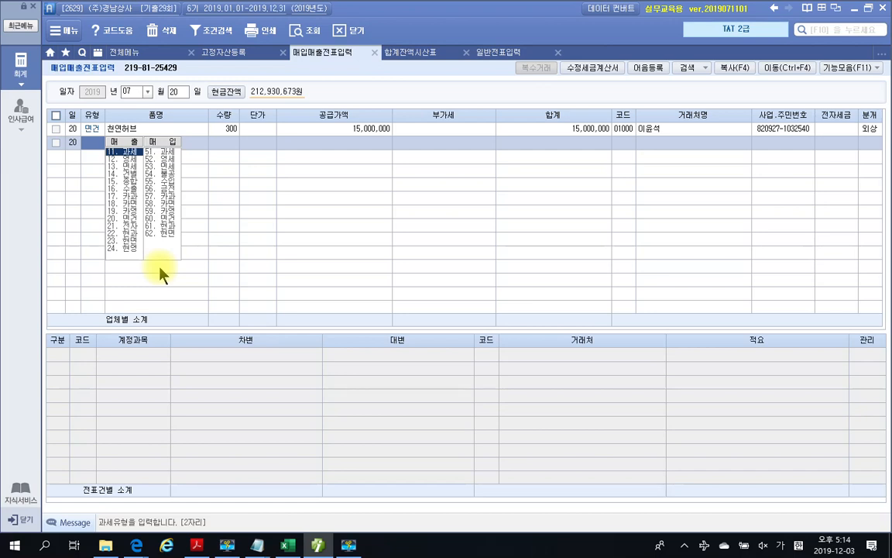
{"action": "left_click", "coordinate": [175, 91]}
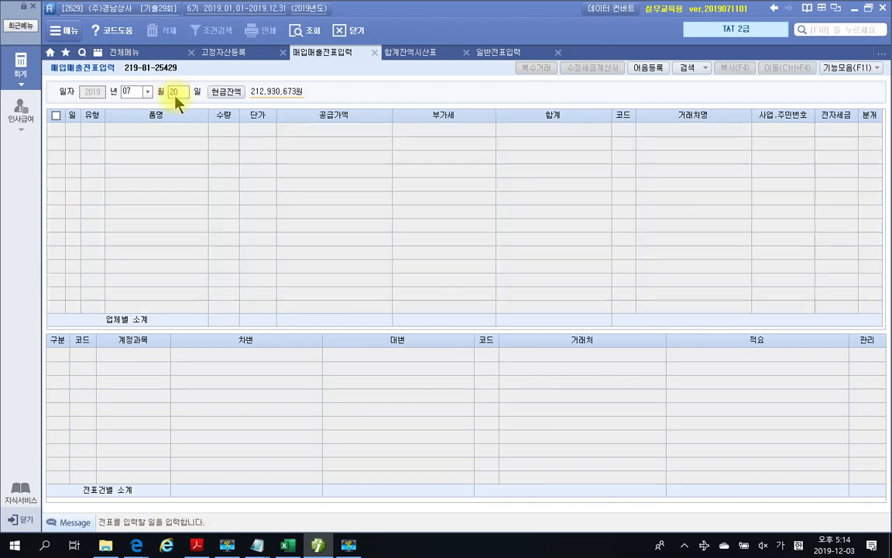
{"action": "type", "text": "24"}
{"action": "key", "text": "Return"}
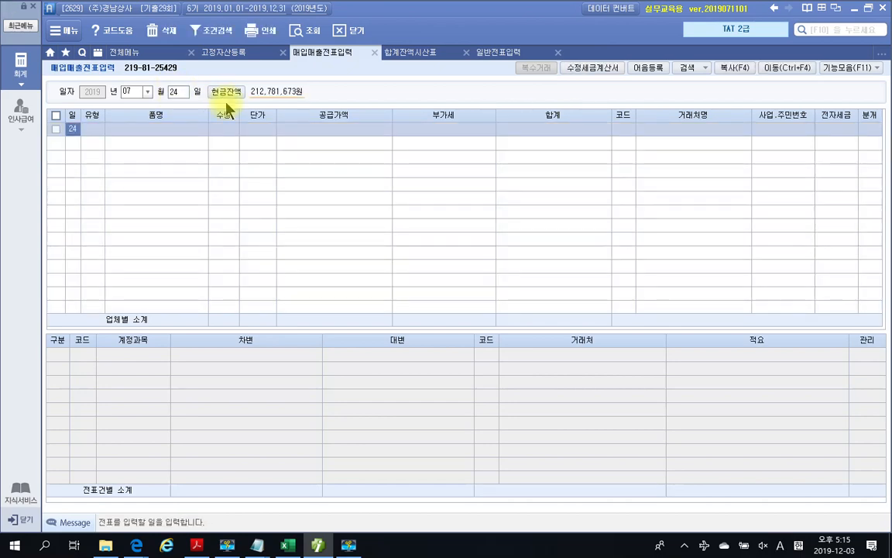
{"action": "key", "text": "Return"}
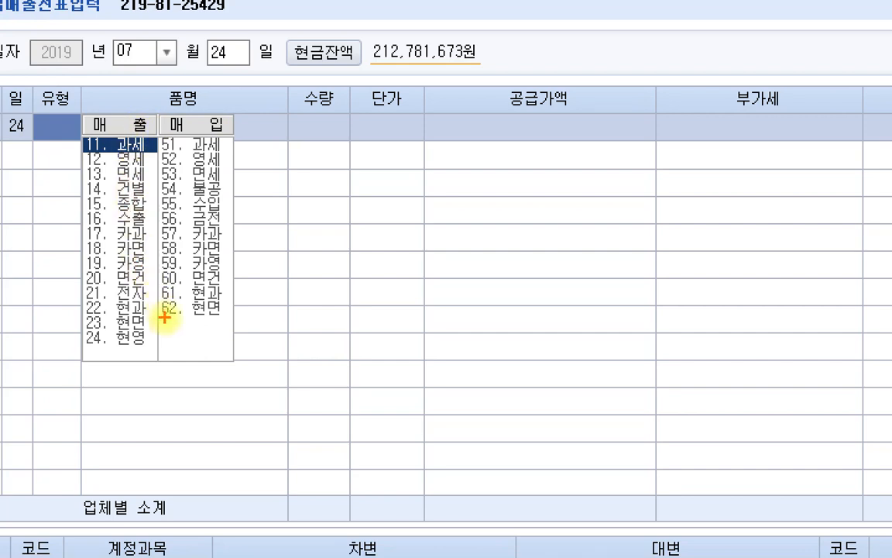
{"action": "mouse_move", "coordinate": [159, 318]}
{"action": "left_mouse_down"}
{"action": "mouse_move", "coordinate": [219, 322]}
{"action": "mouse_move", "coordinate": [226, 297]}
{"action": "mouse_move", "coordinate": [174, 295]}
{"action": "mouse_move", "coordinate": [165, 317]}
{"action": "left_mouse_up"}
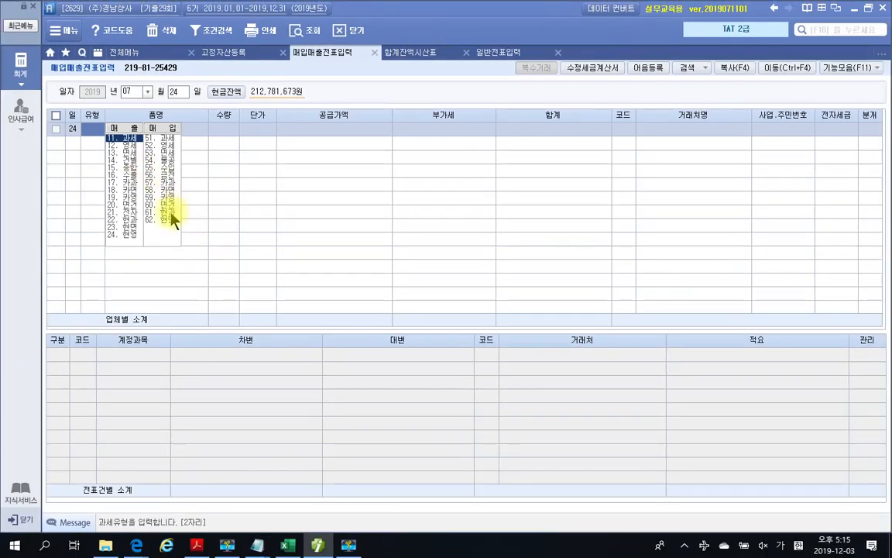
{"action": "left_click", "coordinate": [167, 220]}
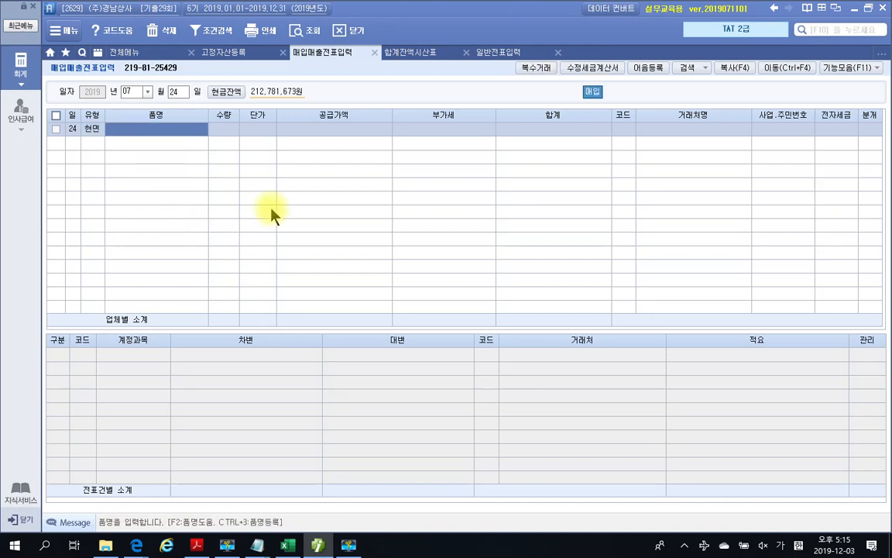
Enter the item 천연허브 on the July 24 line with quantity 50 and supply value 500,000, leaving the unit price blank.
{"action": "type", "text": "현웜"}
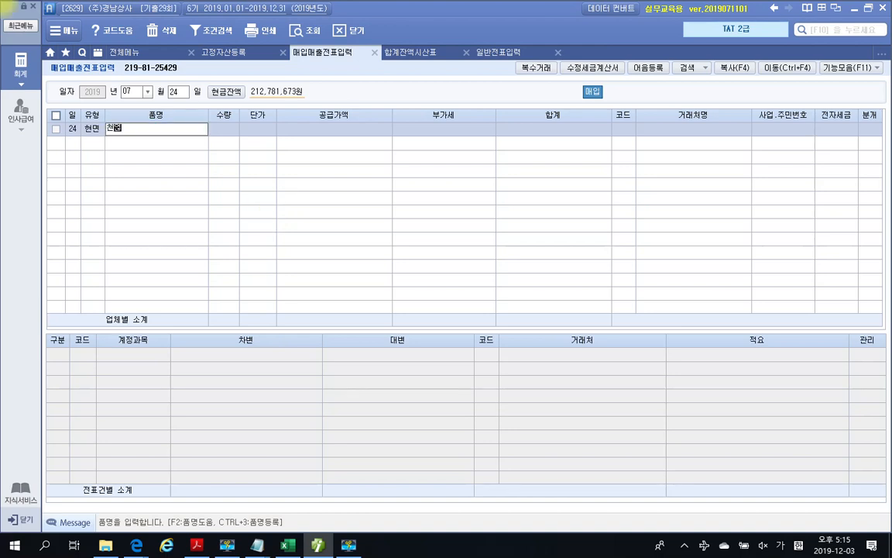
{"action": "type", "text": "허브"}
{"action": "key", "text": "Return"}
{"action": "type", "text": "50"}
{"action": "key", "text": "Return"}
{"action": "key", "text": "Return"}
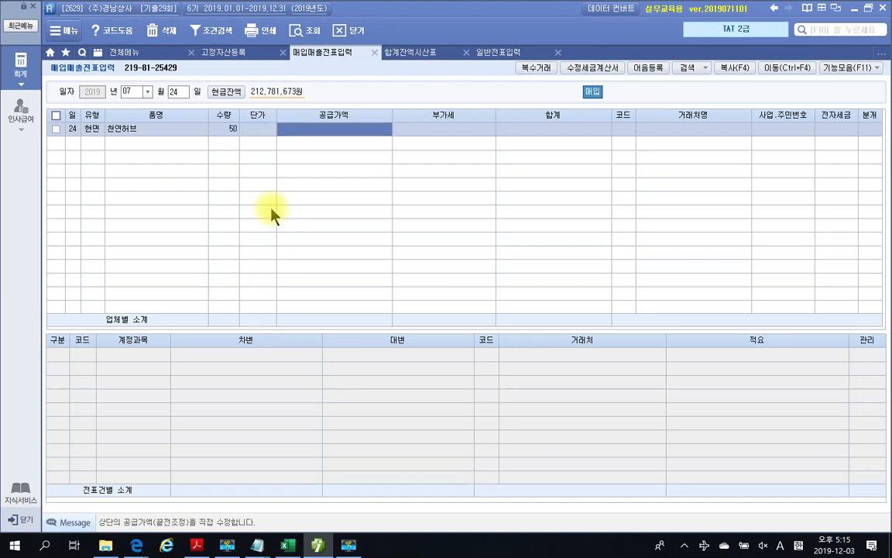
{"action": "type", "text": "5600"}
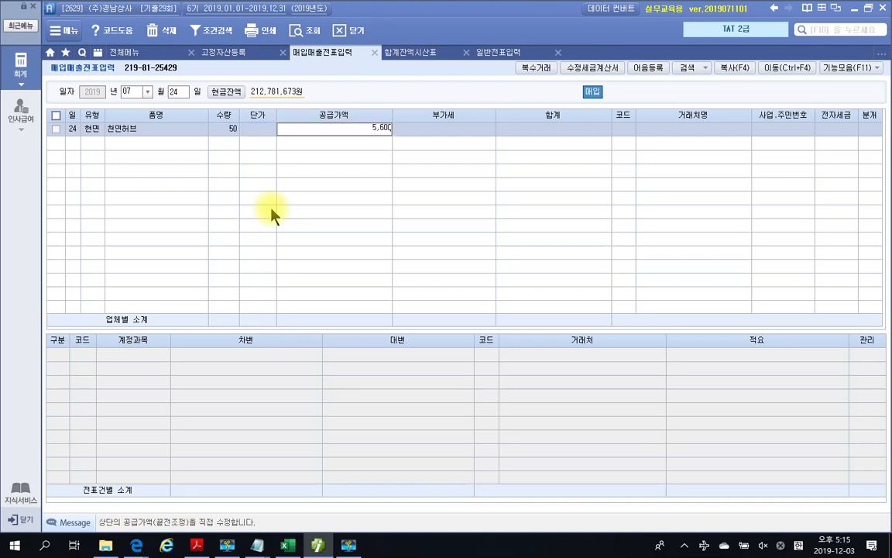
{"action": "key", "text": "BackSpace"}
{"action": "key", "text": "BackSpace"}
{"action": "key", "text": "BackSpace"}
{"action": "key", "text": "BackSpace"}
{"action": "type", "text": "500000"}
{"action": "key", "text": "Return"}
{"action": "key", "text": "Return"}
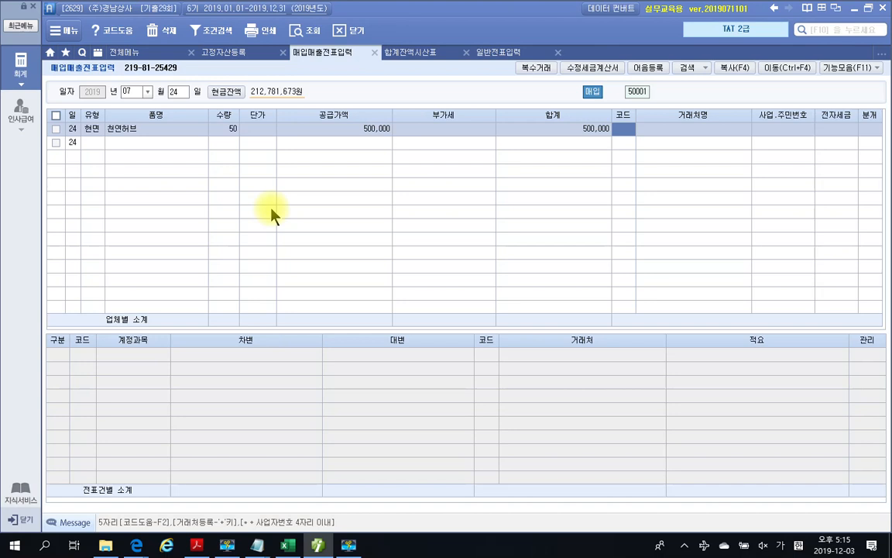
Set the July 24 purchase's supplier to 도원마트 and its journal type to 현금.
{"action": "type", "text": "도원"}
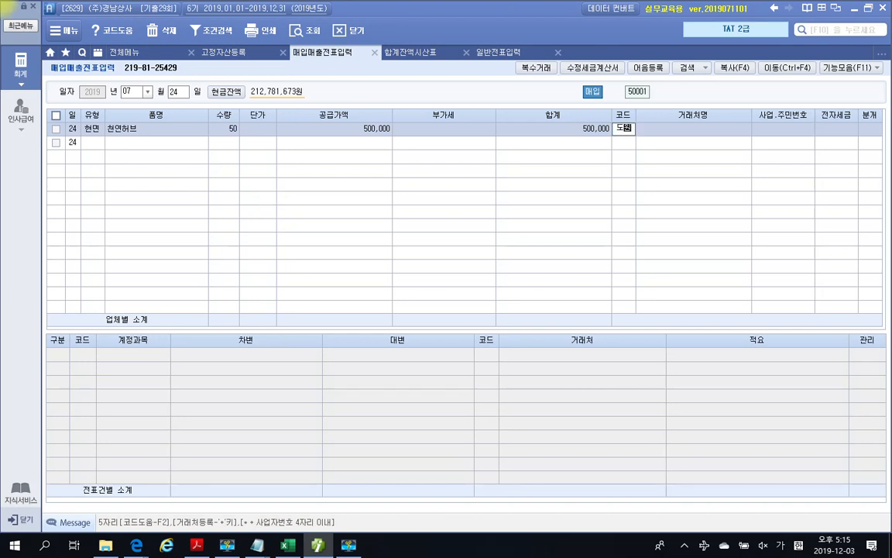
{"action": "key", "text": "Return"}
{"action": "key", "text": "Return"}
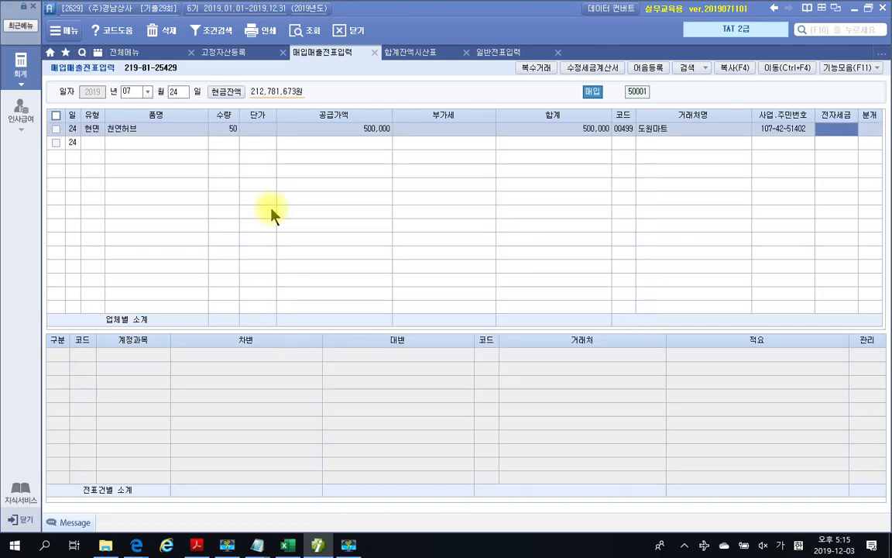
{"action": "key", "text": "Return"}
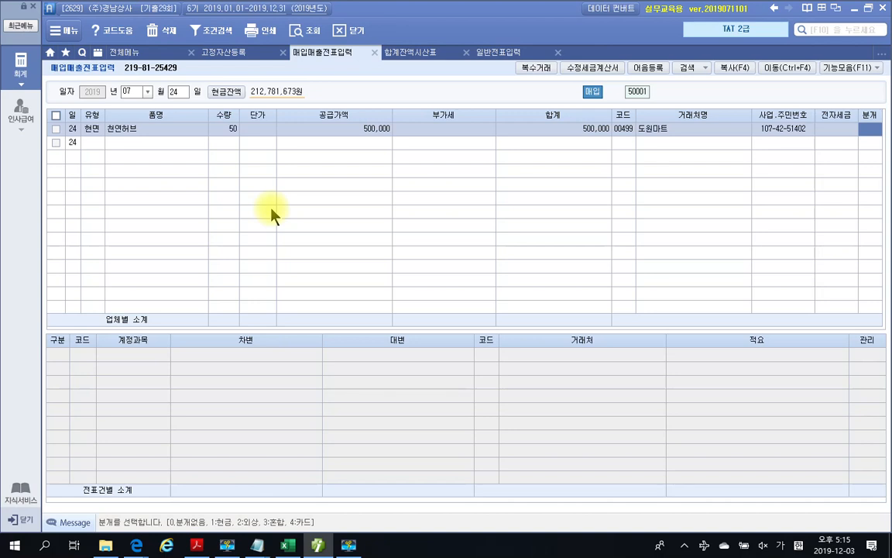
{"action": "type", "text": "1"}
{"action": "key", "text": "Return"}
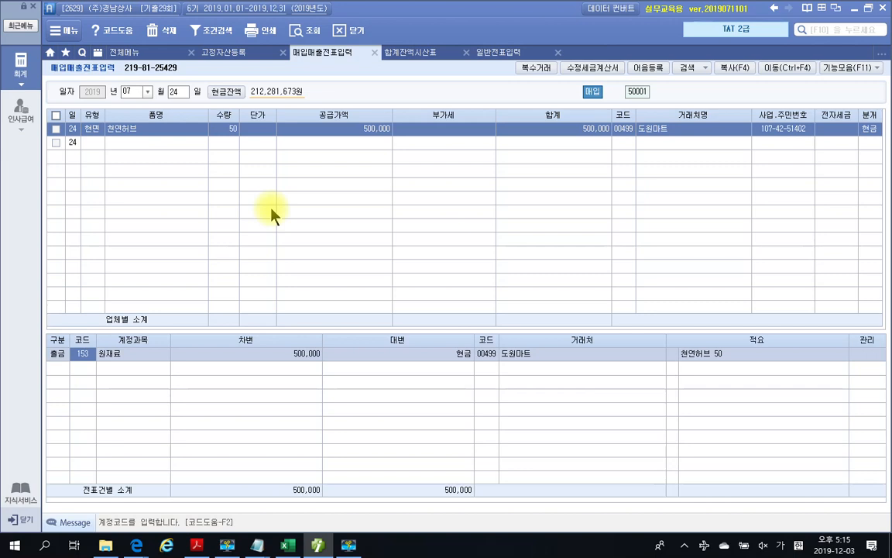
Set the 적요 of the July 24 원재료 journal line to 06 의제매입세액 원재료차감(부가).
{"action": "left_click", "coordinate": [671, 353]}
{"action": "key", "text": "F2"}
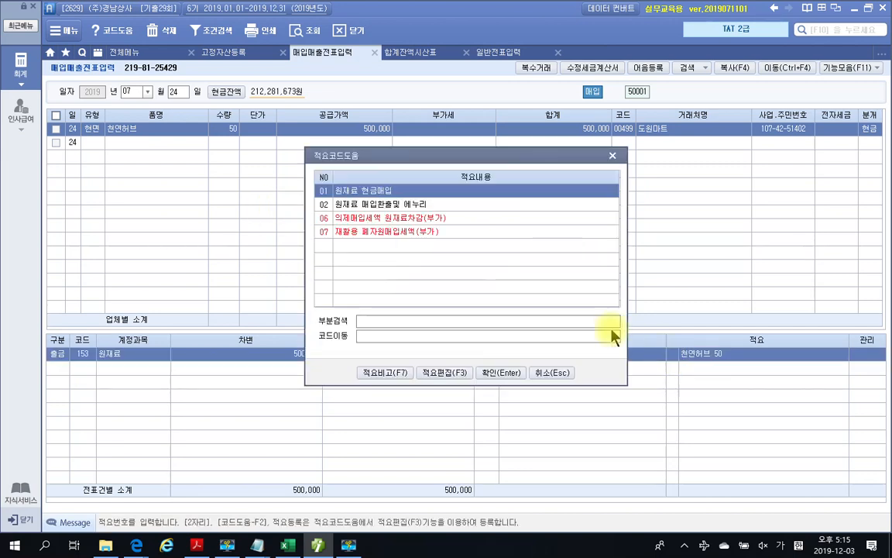
{"action": "left_click", "coordinate": [355, 219]}
{"action": "left_click", "coordinate": [501, 373]}
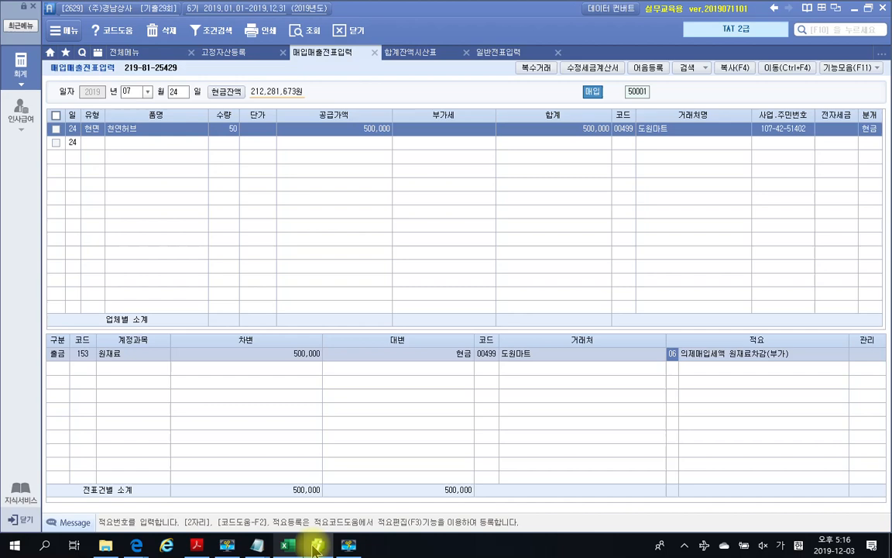
Highlight 의제매입세액공제신고 in item 2 of the PDF's 평가문제, and return to the 매입매출전표입력 window.
{"action": "left_click", "coordinate": [197, 546]}
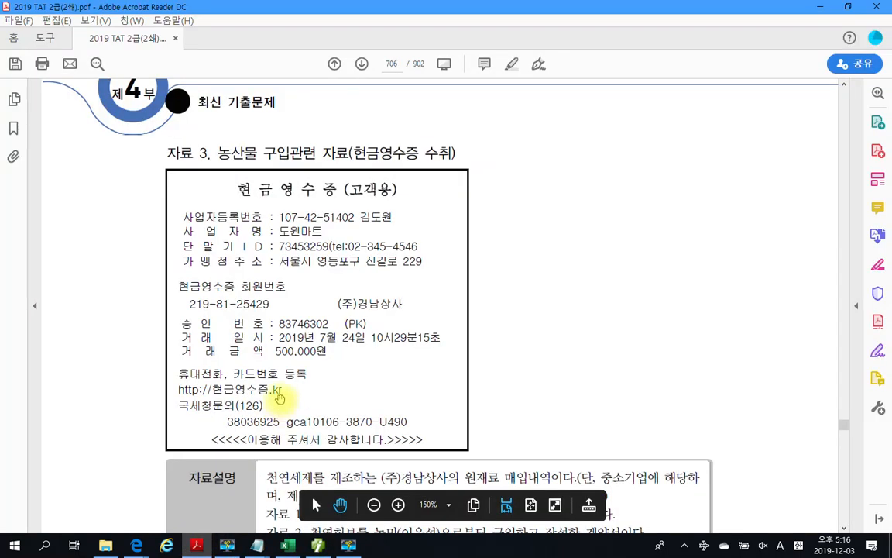
{"action": "scroll", "coordinate": [279, 402], "scroll_direction": "down", "scroll_amount": 8}
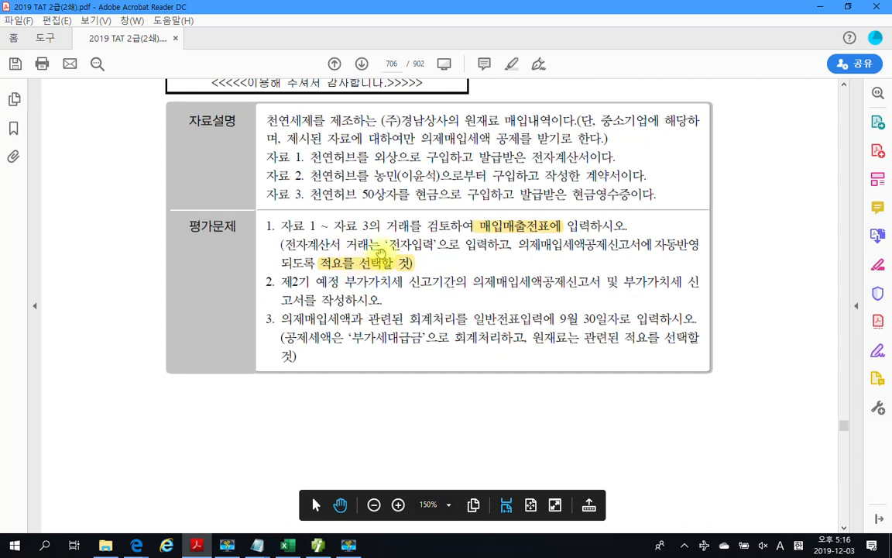
{"action": "scroll", "coordinate": [281, 296], "scroll_direction": "down", "scroll_amount": 1}
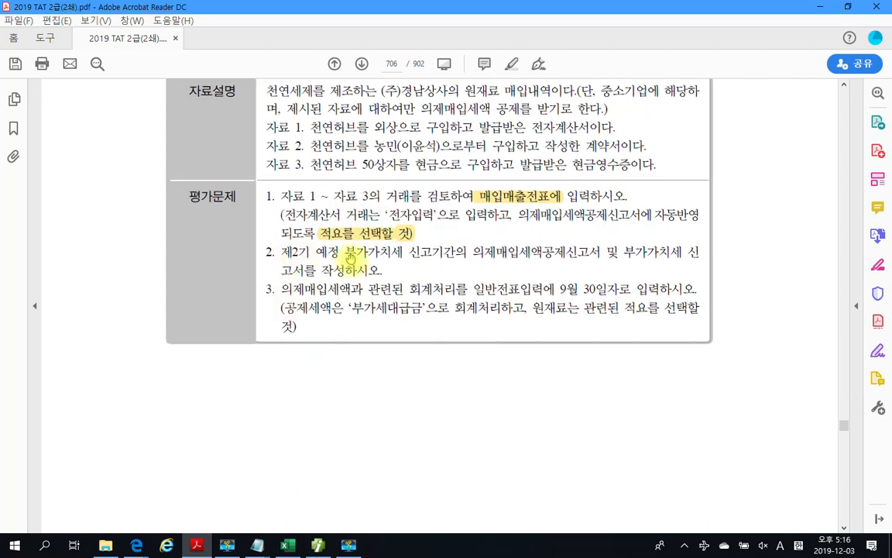
{"action": "left_click_drag", "start_coordinate": [474, 251], "coordinate": [577, 257]}
{"action": "right_click", "coordinate": [576, 257]}
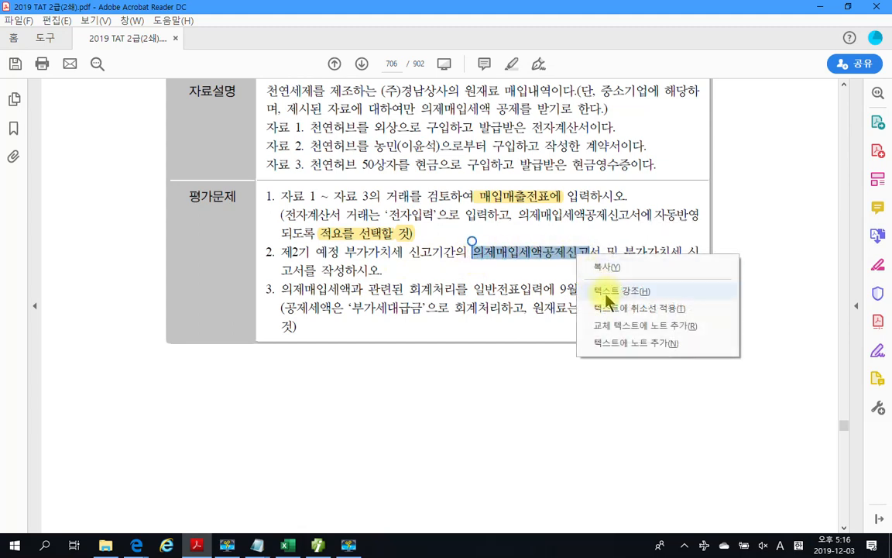
{"action": "left_click", "coordinate": [603, 292]}
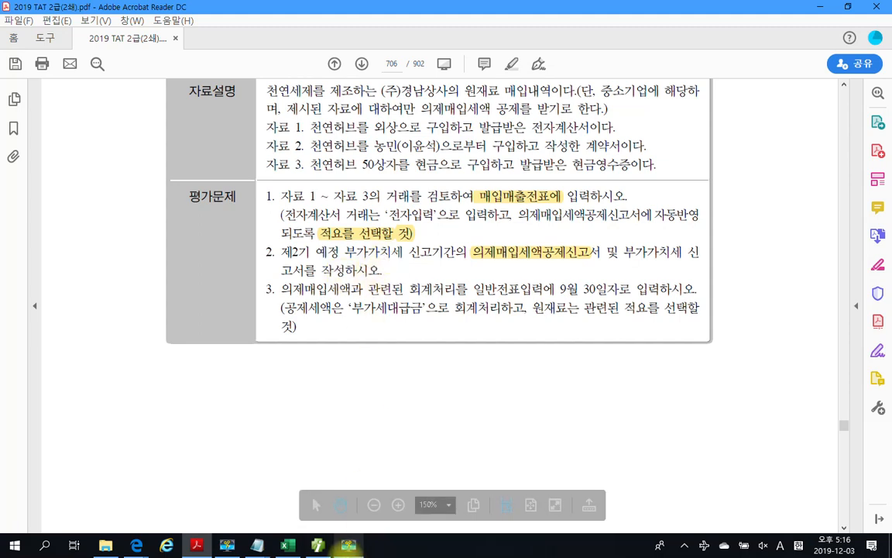
{"action": "left_click", "coordinate": [348, 545]}
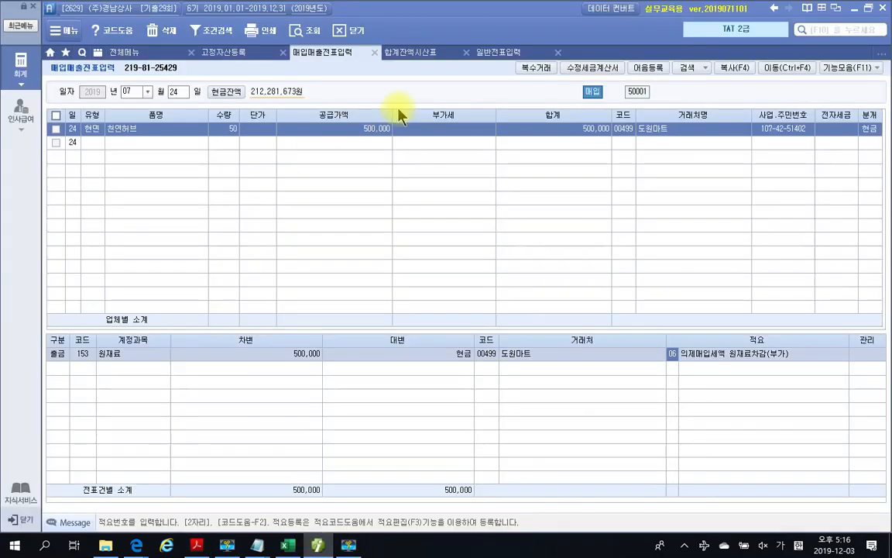
Open the 의제매입세액공제신고서 and load it for the period July to September 2019.
{"action": "left_click", "coordinate": [124, 54]}
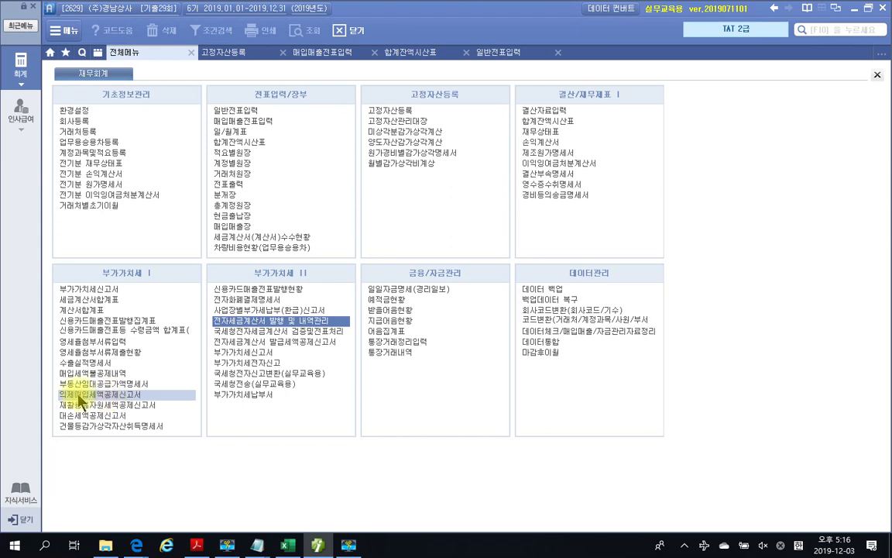
{"action": "left_click", "coordinate": [79, 397]}
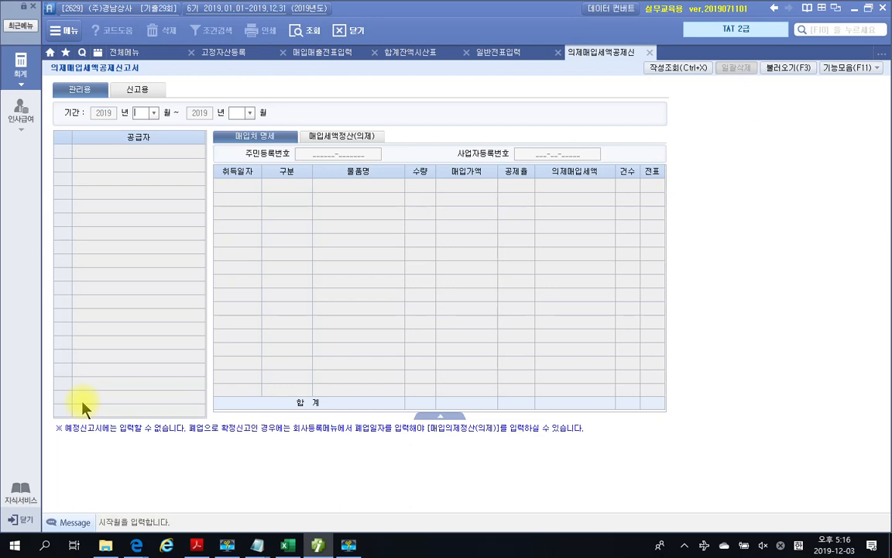
{"action": "type", "text": "7"}
{"action": "key", "text": "Return"}
{"action": "type", "text": "9"}
{"action": "key", "text": "Return"}
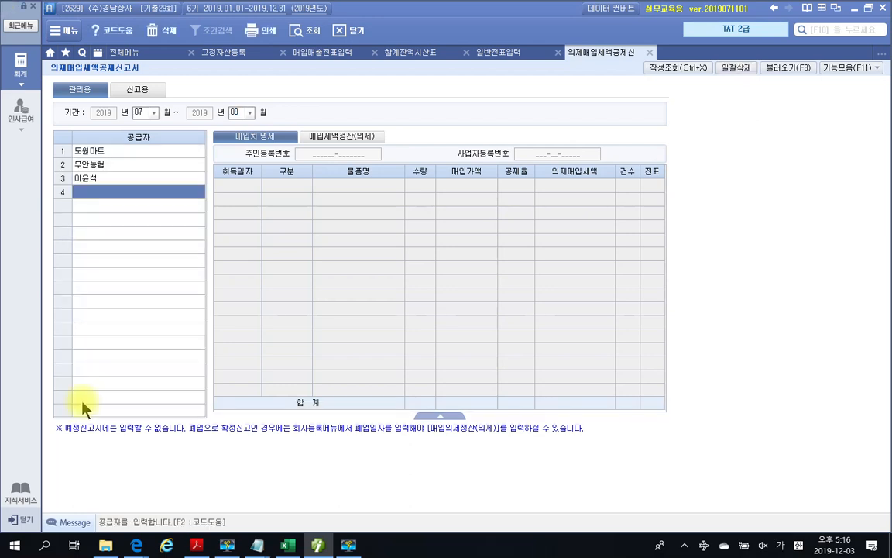
Look through the three suppliers' purchase details, expand the purchase and credit summary, and mark its 의제매입세액 total.
{"action": "left_click", "coordinate": [91, 152]}
{"action": "left_click", "coordinate": [98, 165]}
{"action": "left_click", "coordinate": [102, 183]}
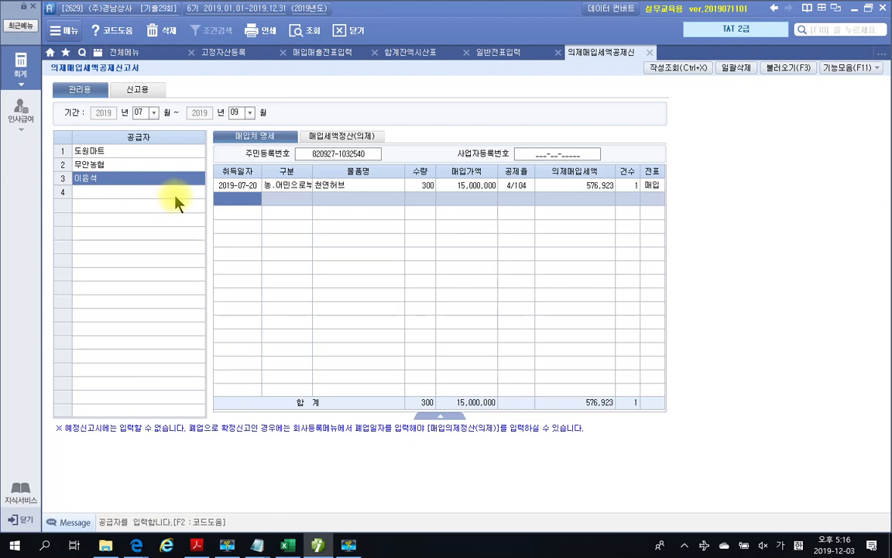
{"action": "left_click", "coordinate": [439, 415]}
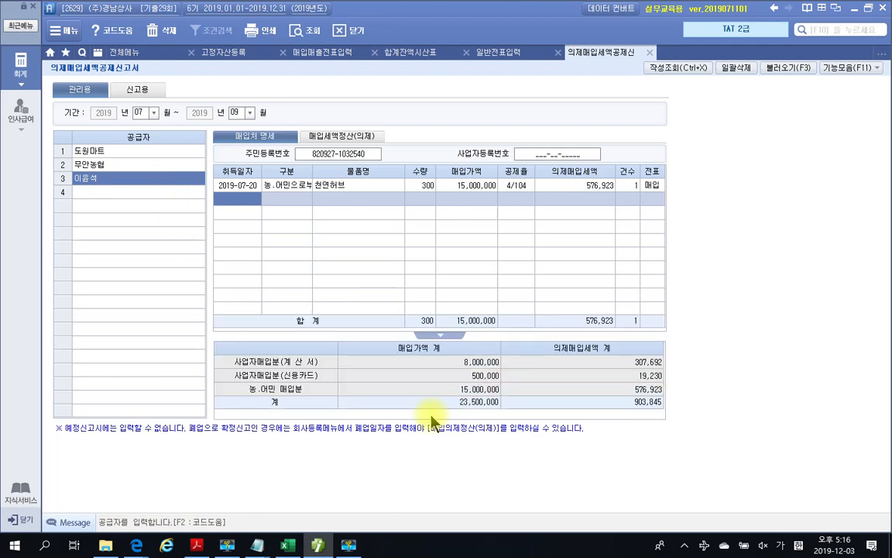
{"action": "left_click", "coordinate": [439, 335]}
{"action": "left_click", "coordinate": [439, 413]}
{"action": "mouse_move", "coordinate": [619, 394]}
{"action": "left_mouse_down"}
{"action": "mouse_move", "coordinate": [648, 413]}
{"action": "mouse_move", "coordinate": [676, 416]}
{"action": "left_mouse_up"}
Check the 공제율 on each supplier's 천연허브 purchase and mark its link to the company name.
{"action": "left_click", "coordinate": [115, 150]}
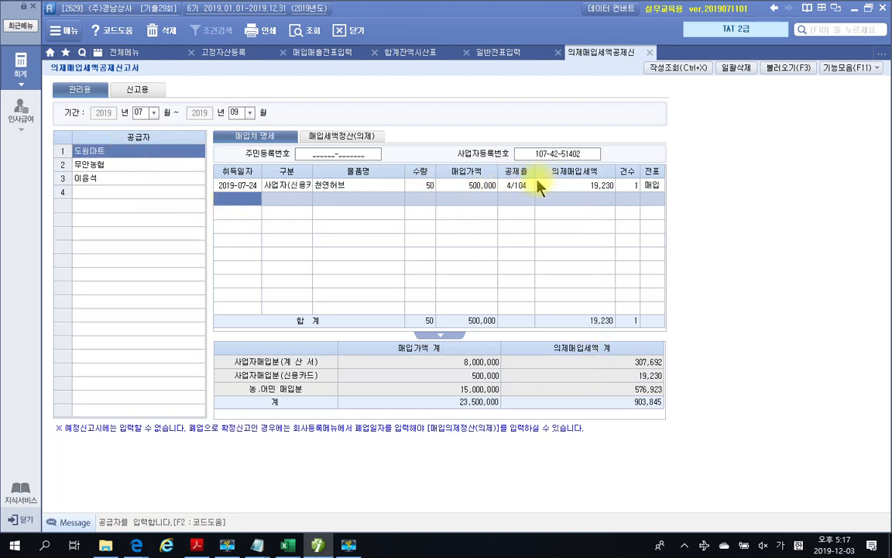
{"action": "left_click", "coordinate": [107, 168]}
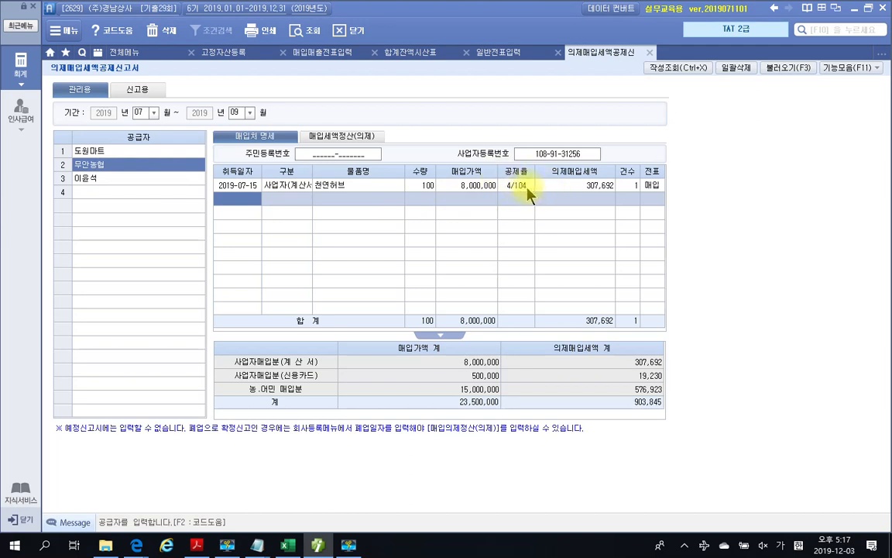
{"action": "left_click", "coordinate": [101, 183]}
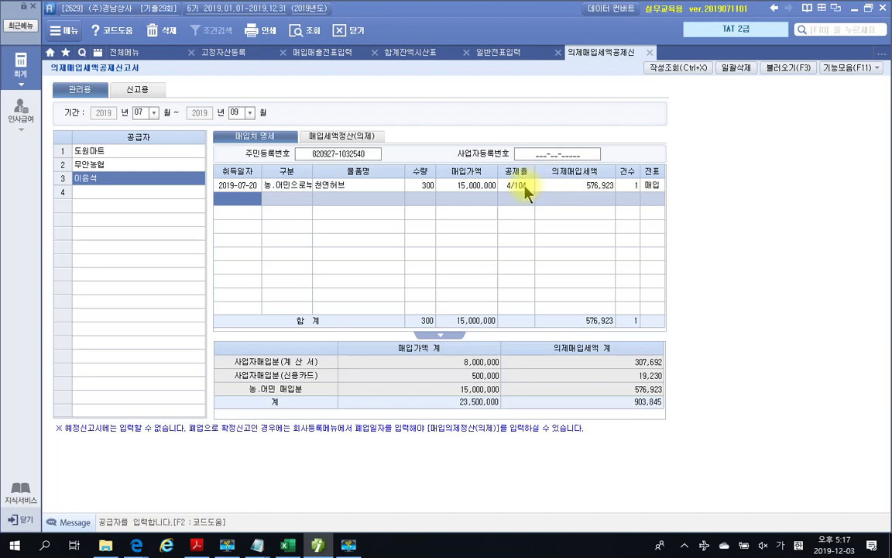
{"action": "mouse_move", "coordinate": [135, 9]}
{"action": "left_mouse_down"}
{"action": "mouse_move", "coordinate": [78, 17]}
{"action": "mouse_move", "coordinate": [290, 59]}
{"action": "mouse_move", "coordinate": [507, 157]}
{"action": "left_mouse_up"}
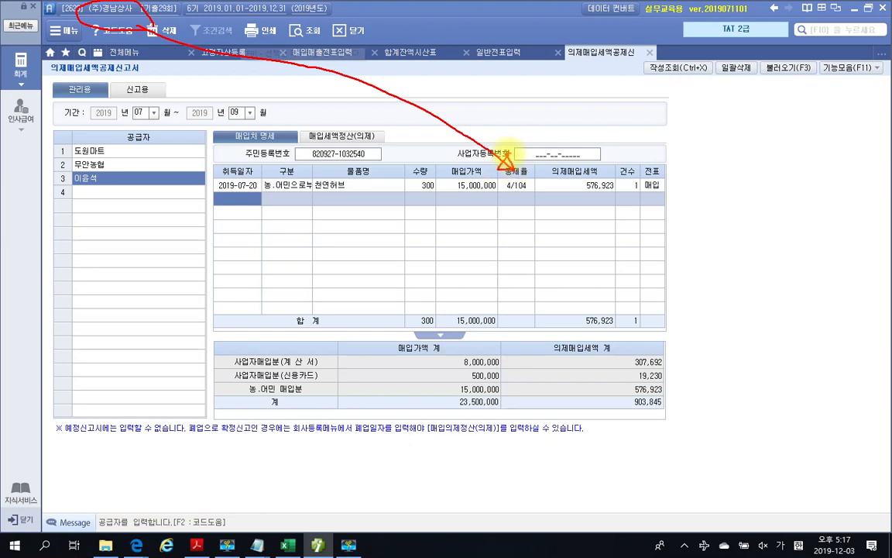
{"action": "key", "text": "Escape"}
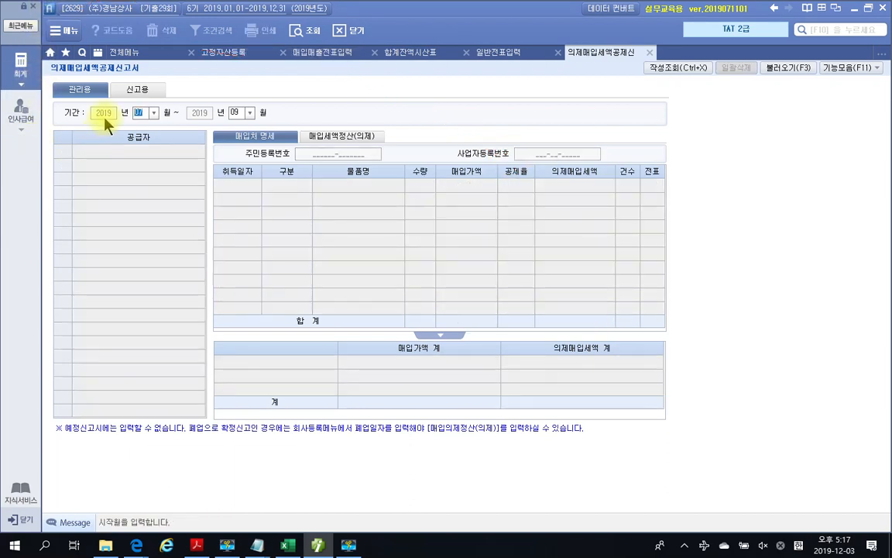
Reload the saved 의제매입세액공제신고서 data for July to September and mark the 의제매입세액 total.
{"action": "left_click", "coordinate": [235, 114]}
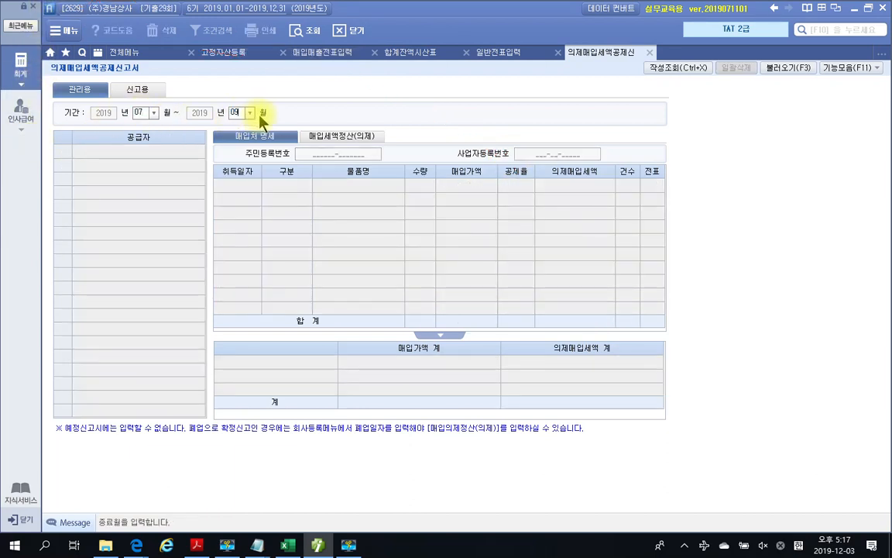
{"action": "key", "text": "Return"}
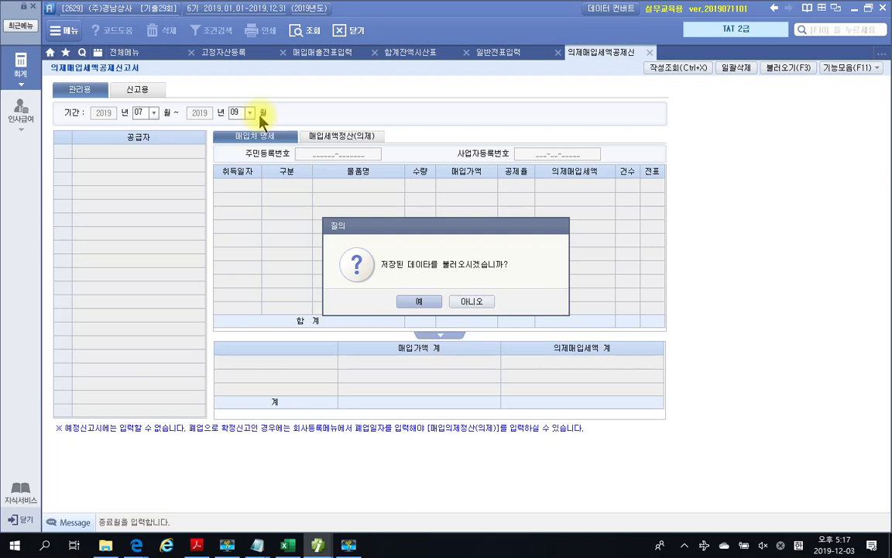
{"action": "left_click", "coordinate": [409, 299]}
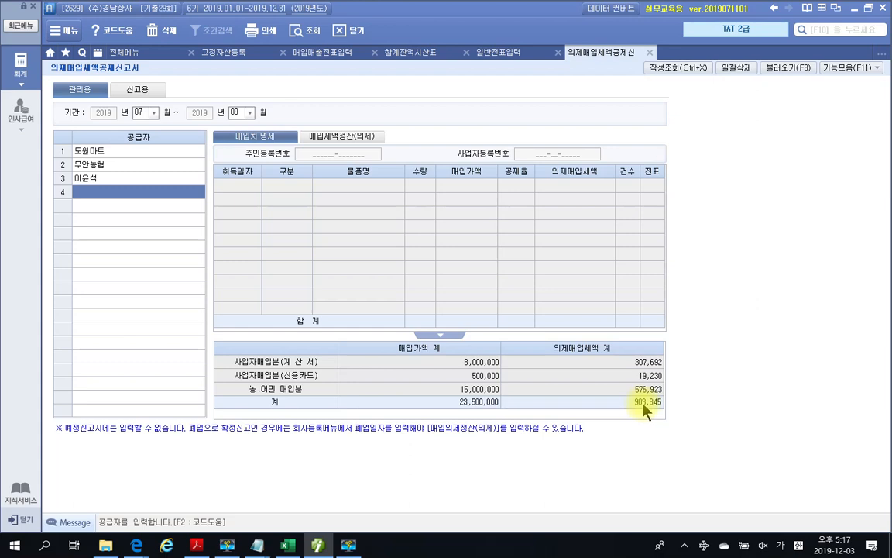
{"action": "left_click_drag", "start_coordinate": [621, 393], "coordinate": [678, 416]}
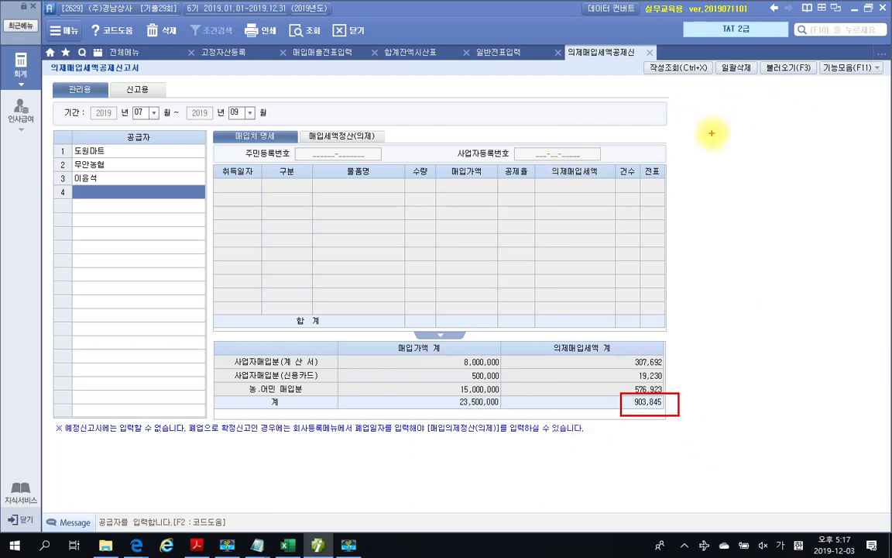
{"action": "key", "text": "Escape"}
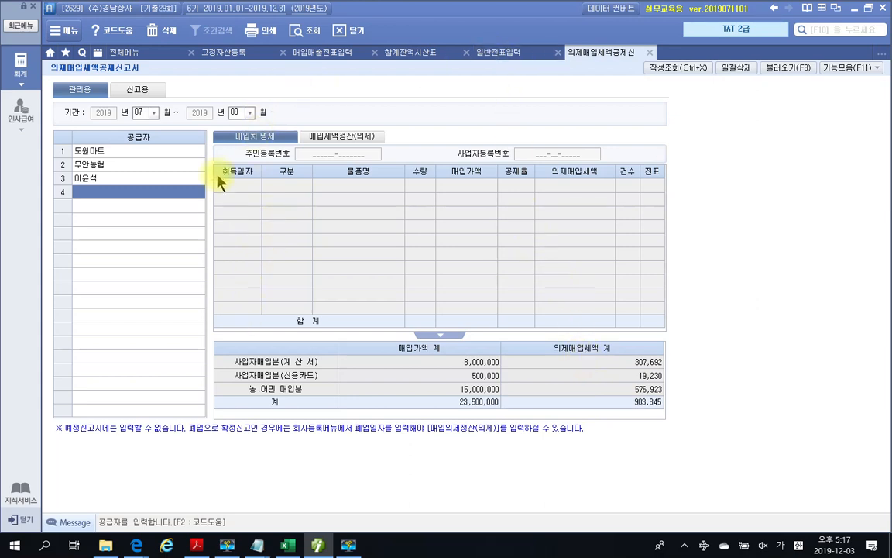
Close the 합계잔액시산표 and 고정자산등록 windows.
{"action": "left_click", "coordinate": [412, 52]}
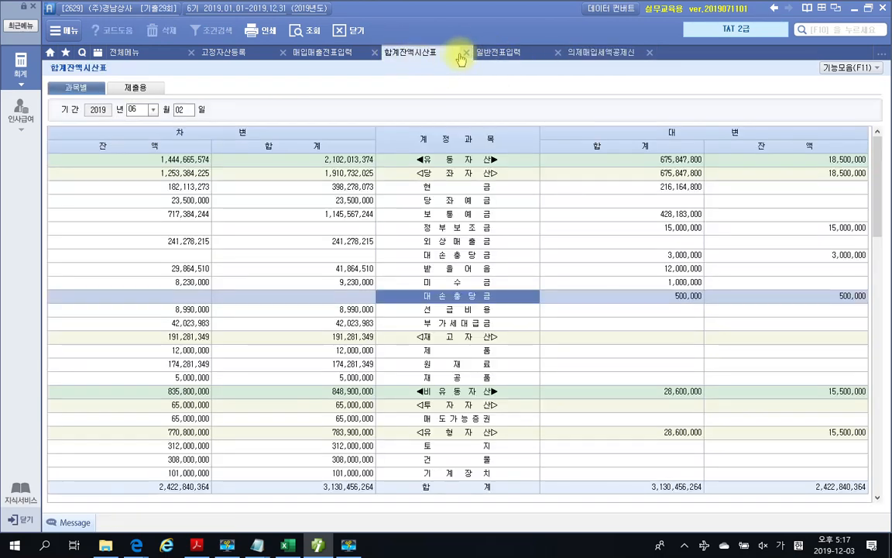
{"action": "left_click", "coordinate": [465, 52]}
{"action": "left_click", "coordinate": [299, 54]}
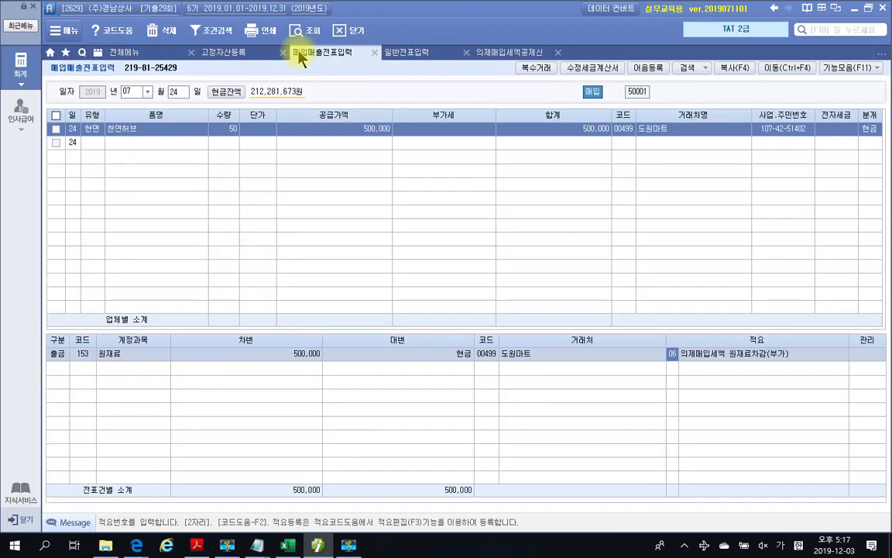
{"action": "left_click", "coordinate": [232, 53]}
{"action": "left_click", "coordinate": [283, 54]}
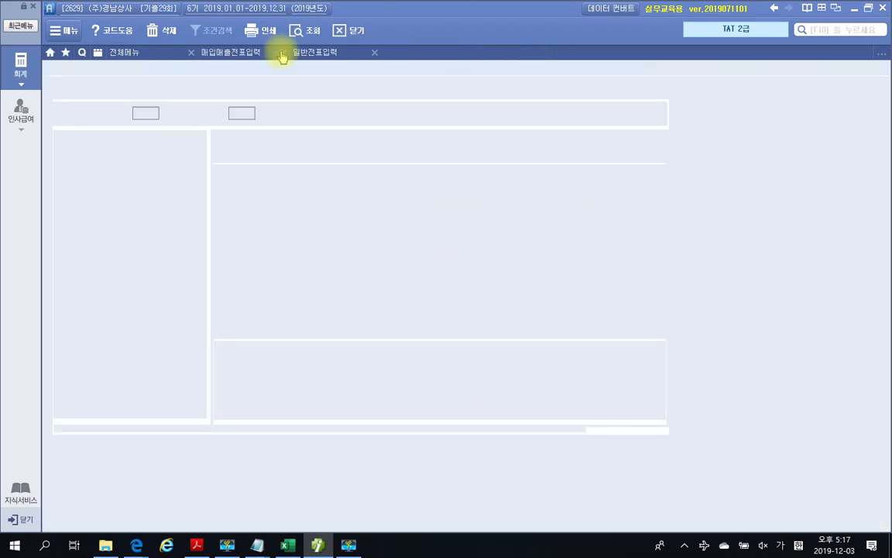
Open the 부가가치세신고서 and load the 정기신고 return for July 1 to September 30, 2019.
{"action": "left_click", "coordinate": [123, 52]}
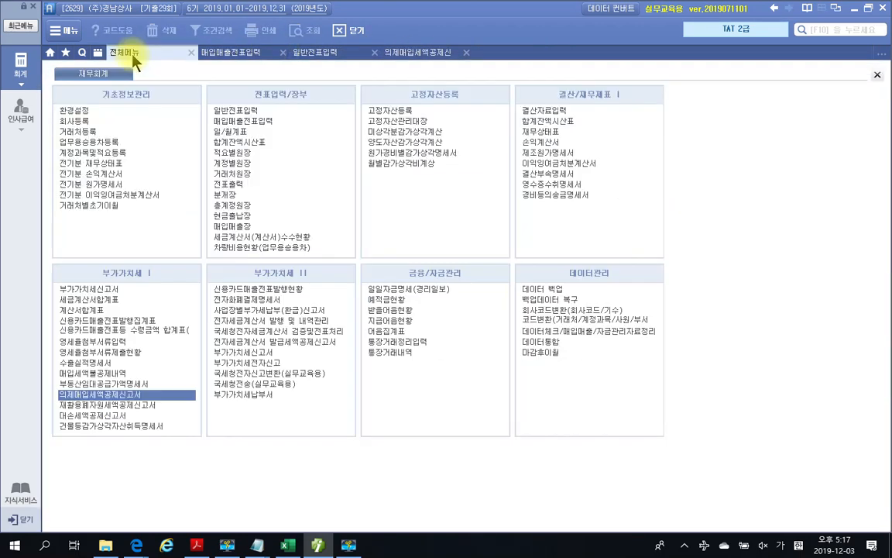
{"action": "left_click", "coordinate": [89, 289]}
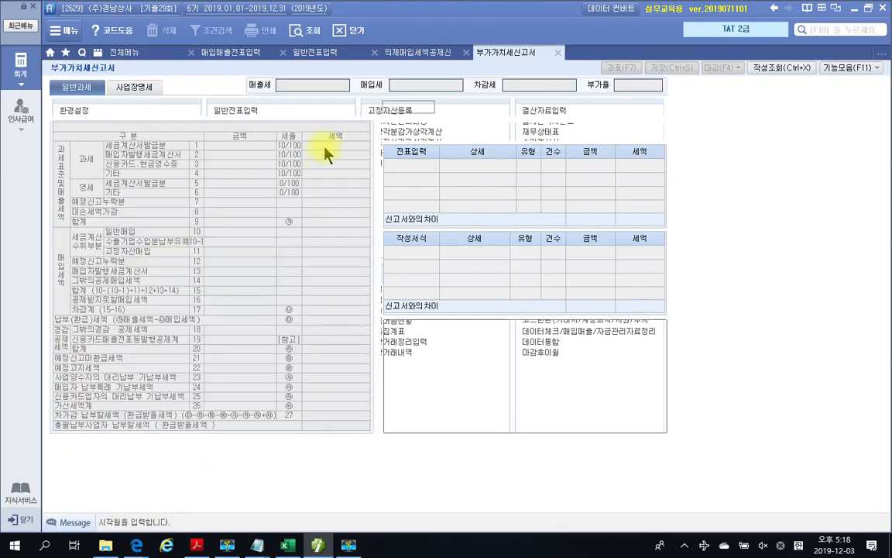
{"action": "type", "text": "07"}
{"action": "key", "text": "Return"}
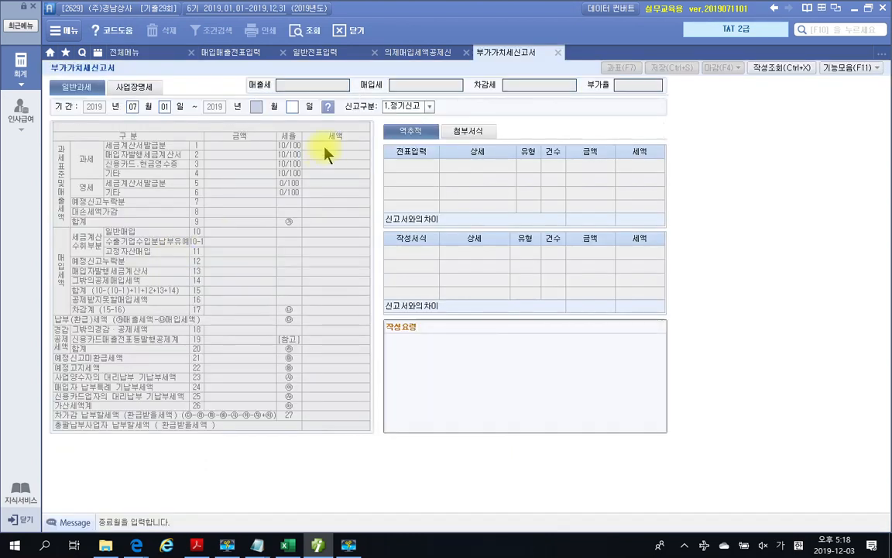
{"action": "type", "text": "09"}
{"action": "key", "text": "Return"}
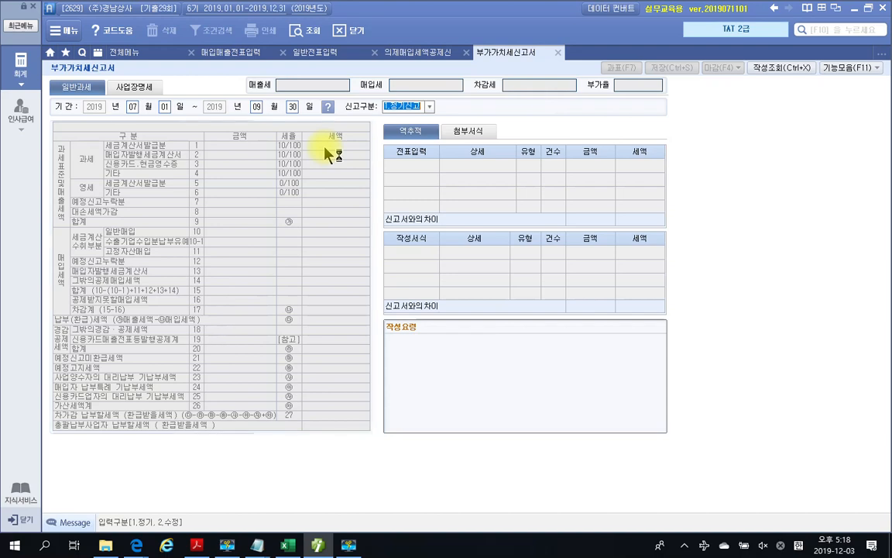
{"action": "key", "text": "Return"}
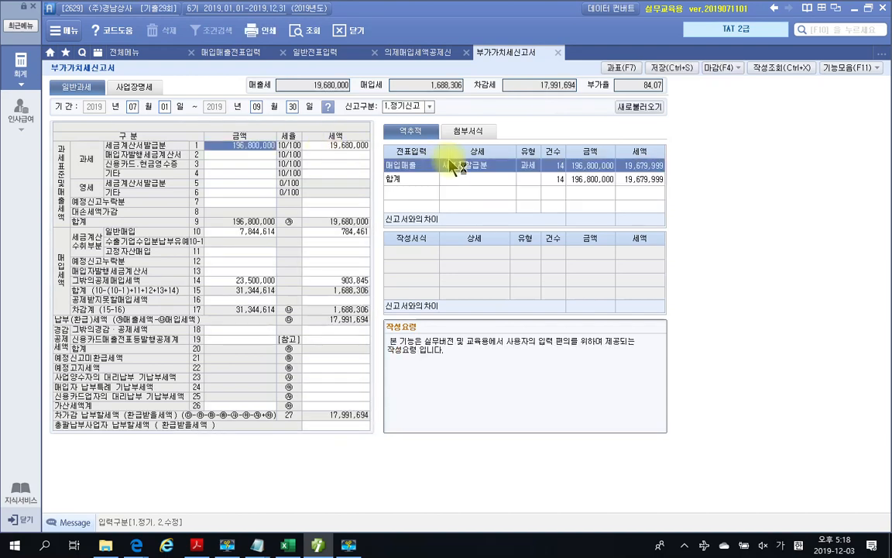
Save the loaded 부가가치세신고서, confirm the save, and close the return.
{"action": "left_click", "coordinate": [674, 68]}
{"action": "left_click", "coordinate": [435, 302]}
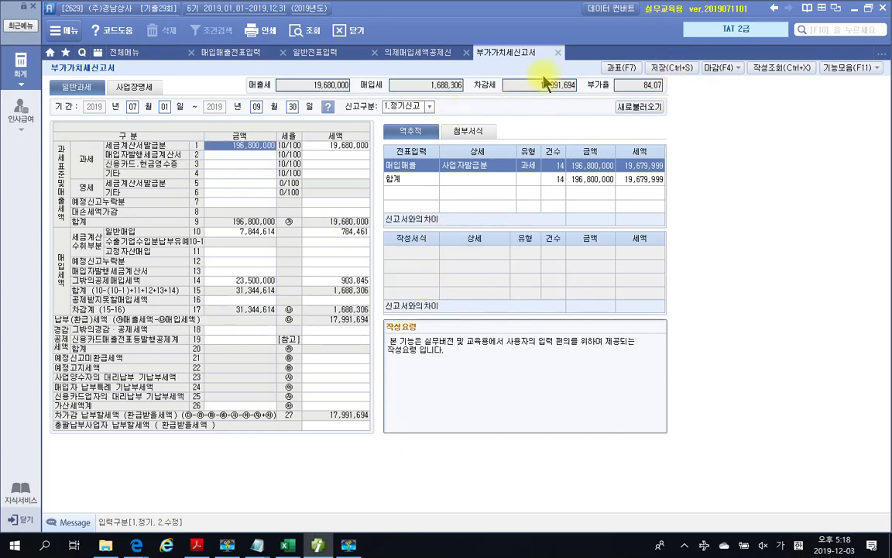
{"action": "left_click", "coordinate": [556, 53]}
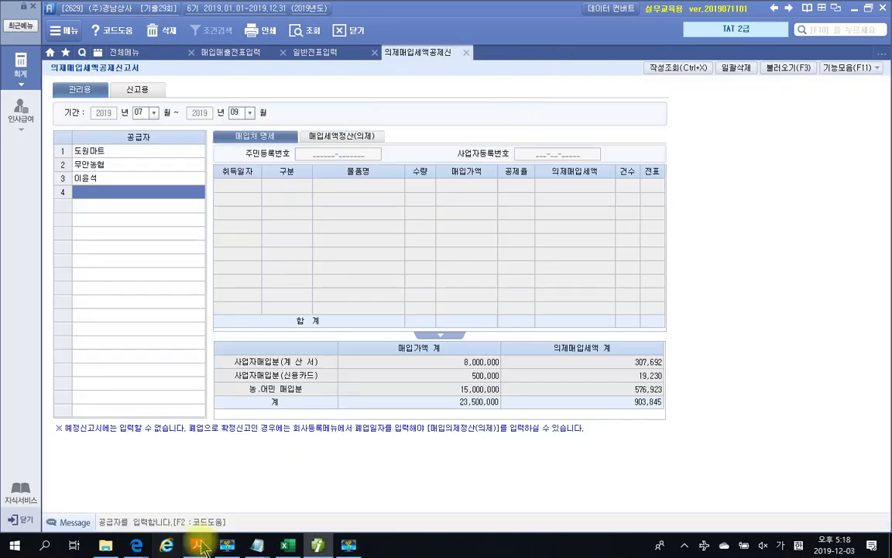
Switch to the PDF and mark item 3's key terms: 9월 30일, 부가세대급금, 원재료 and the 적요 selection.
{"action": "left_click", "coordinate": [197, 545]}
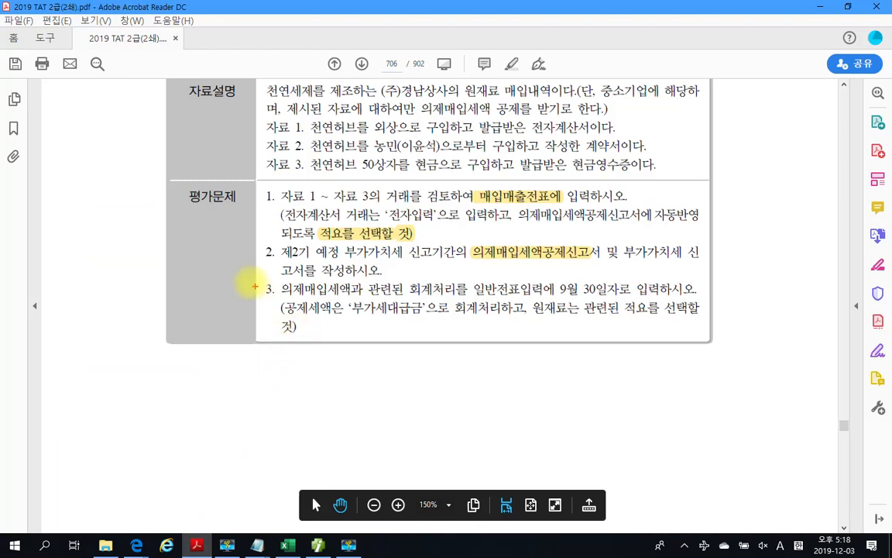
{"action": "left_click_drag", "start_coordinate": [248, 279], "coordinate": [755, 356]}
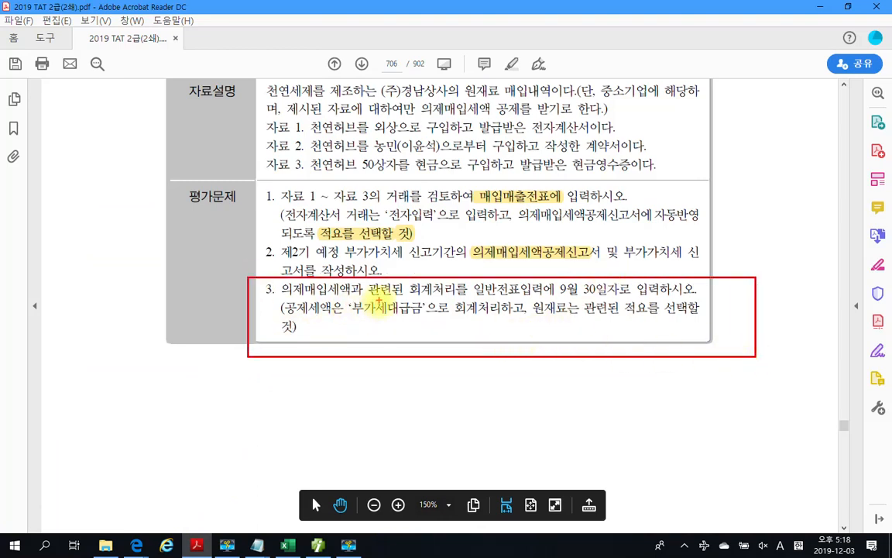
{"action": "left_click_drag", "start_coordinate": [400, 297], "coordinate": [716, 299]}
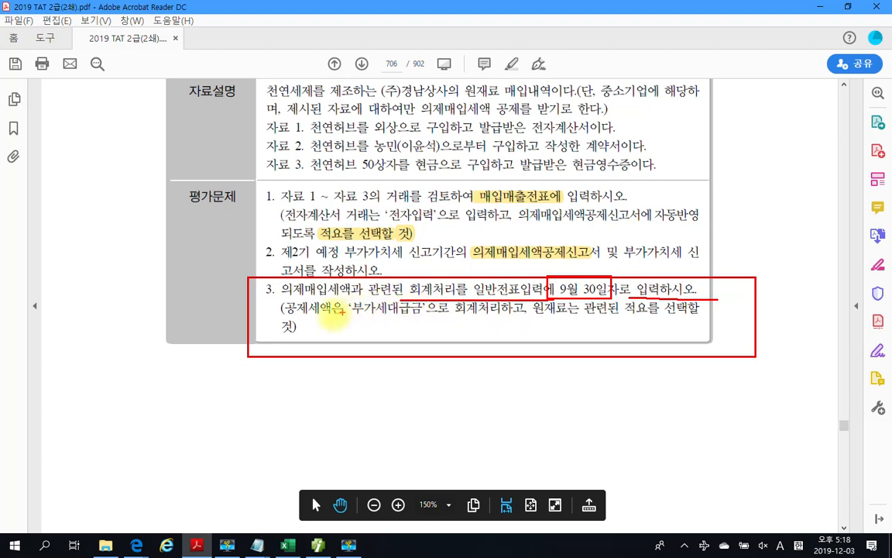
{"action": "left_click_drag", "start_coordinate": [348, 317], "coordinate": [425, 318]}
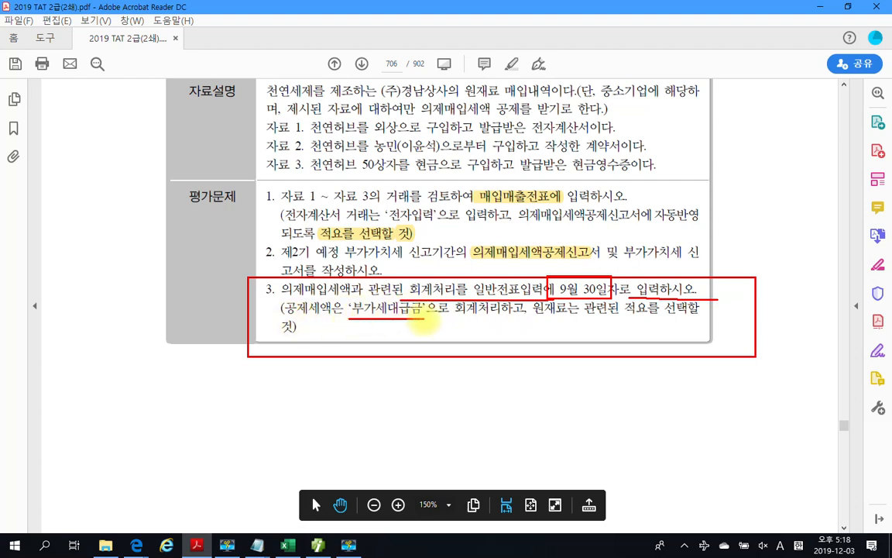
{"action": "left_click_drag", "start_coordinate": [519, 319], "coordinate": [577, 319]}
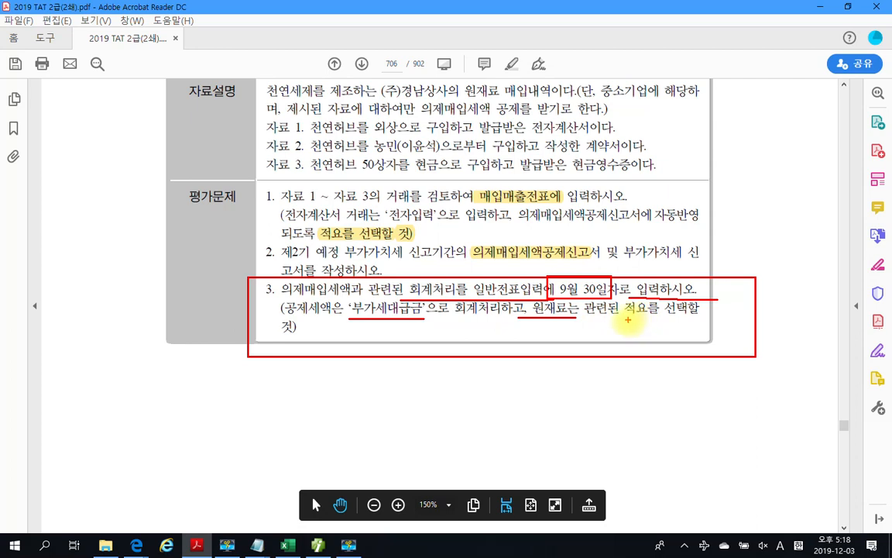
{"action": "left_click_drag", "start_coordinate": [627, 319], "coordinate": [693, 319]}
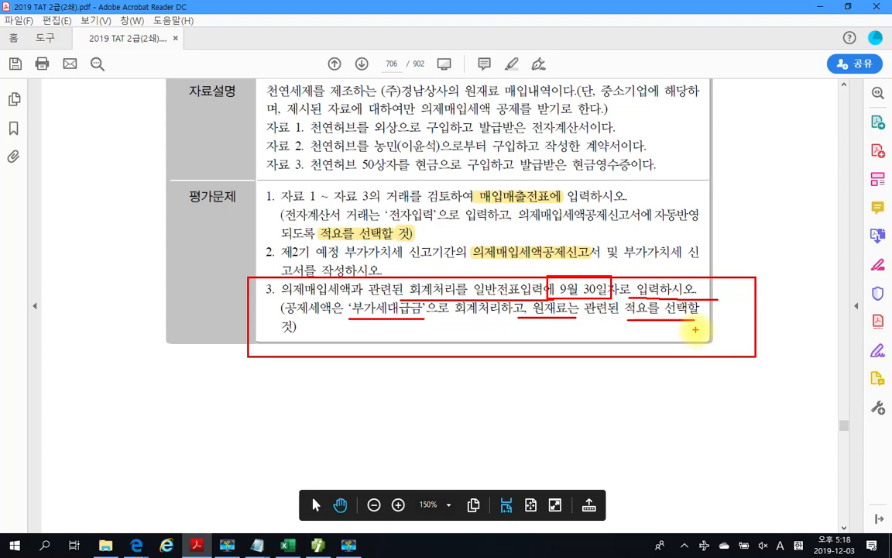
{"action": "key", "text": "Escape"}
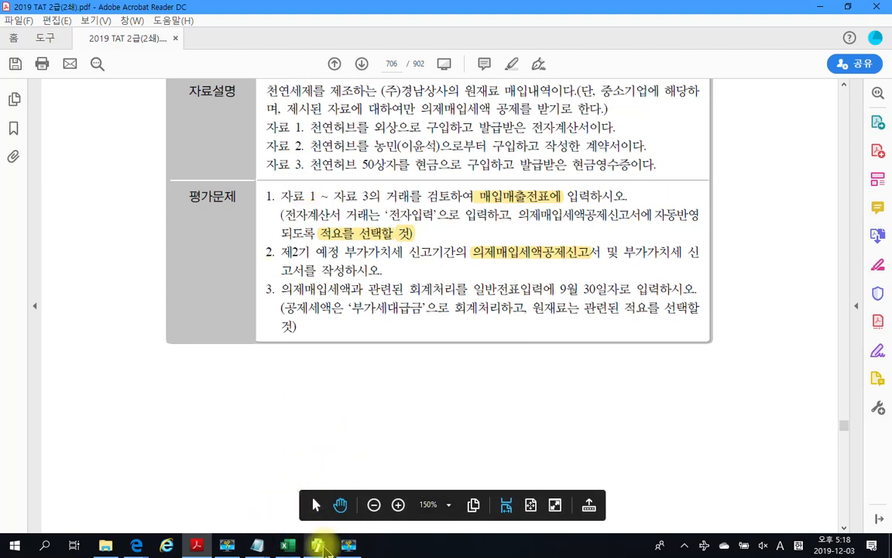
Return to the accounting program and set the 일반전표입력 date to September 30.
{"action": "left_click", "coordinate": [319, 544]}
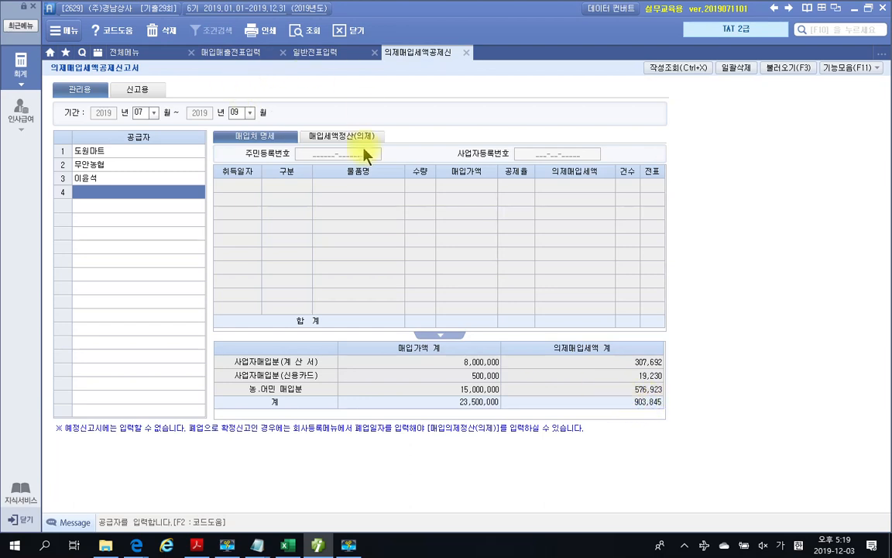
{"action": "left_click", "coordinate": [309, 51]}
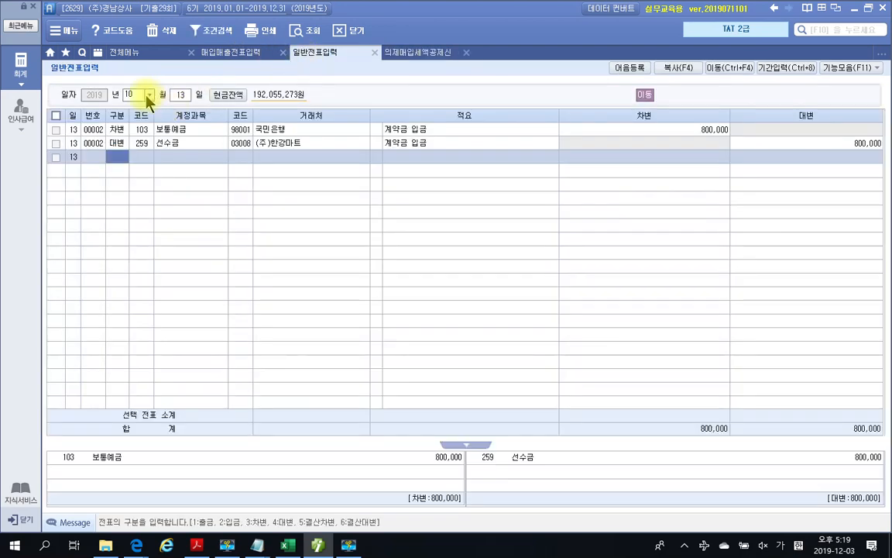
{"action": "left_click", "coordinate": [133, 94]}
{"action": "type", "text": "9"}
{"action": "key", "text": "Return"}
{"action": "type", "text": "30"}
{"action": "key", "text": "Return"}
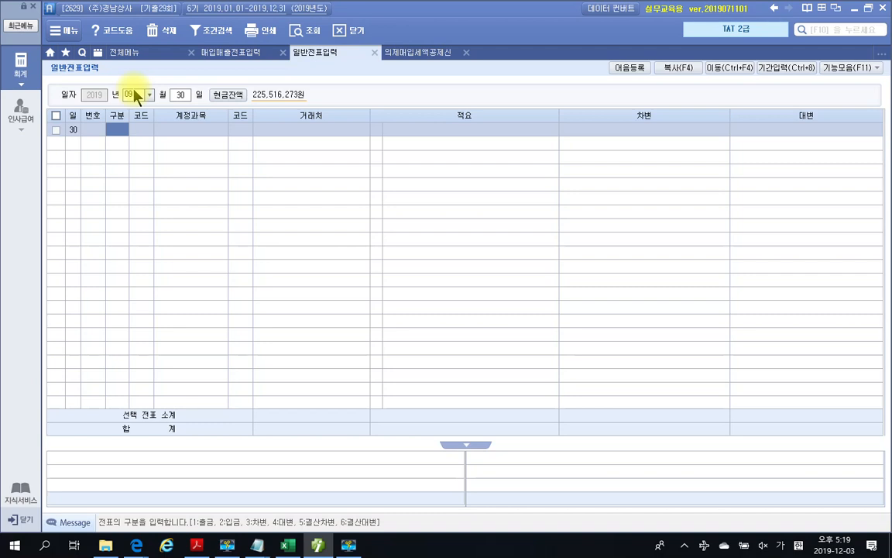
Start a credit (대변) line dated September 30 with account 153 원재료, leaving the 거래처 and 적요 blank.
{"action": "type", "text": "4"}
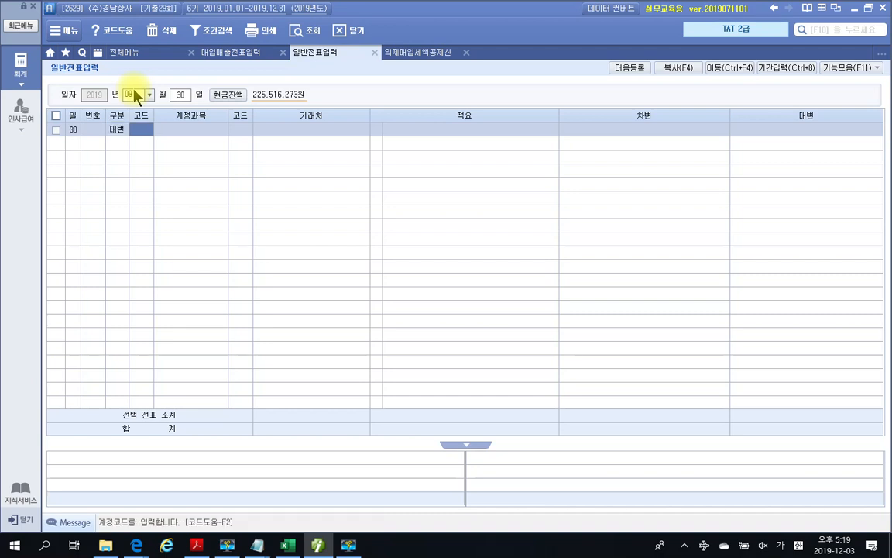
{"action": "type", "text": "원재"}
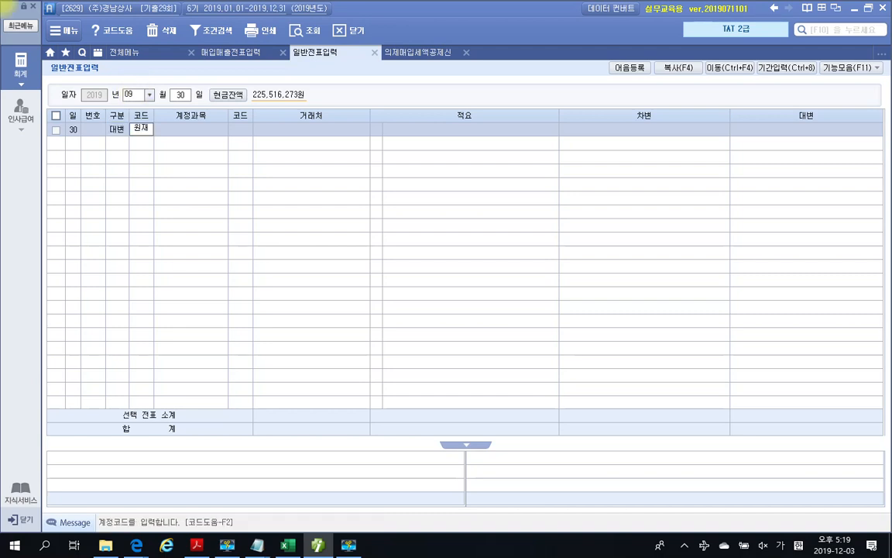
{"action": "key", "text": "Return"}
{"action": "key", "text": "Return"}
{"action": "key", "text": "Return"}
{"action": "key", "text": "Return"}
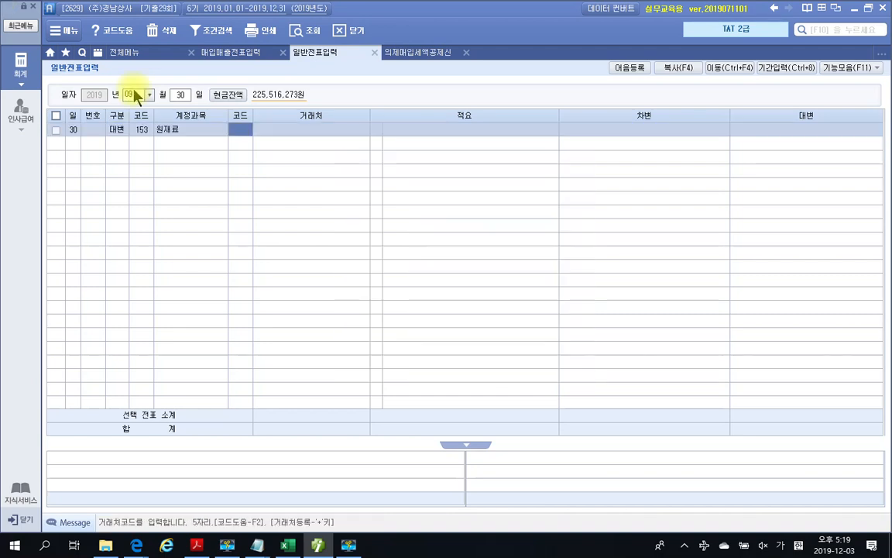
{"action": "key", "text": "Return"}
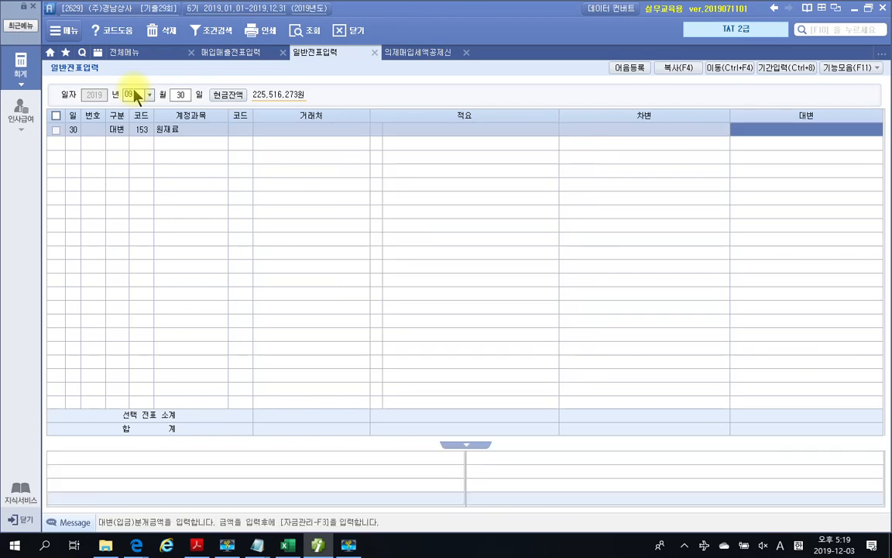
Look up the total 의제매입세액 in the 의제매입세액공제신고서 and enter 903,845 as the 원재료 credit amount.
{"action": "left_click", "coordinate": [442, 56]}
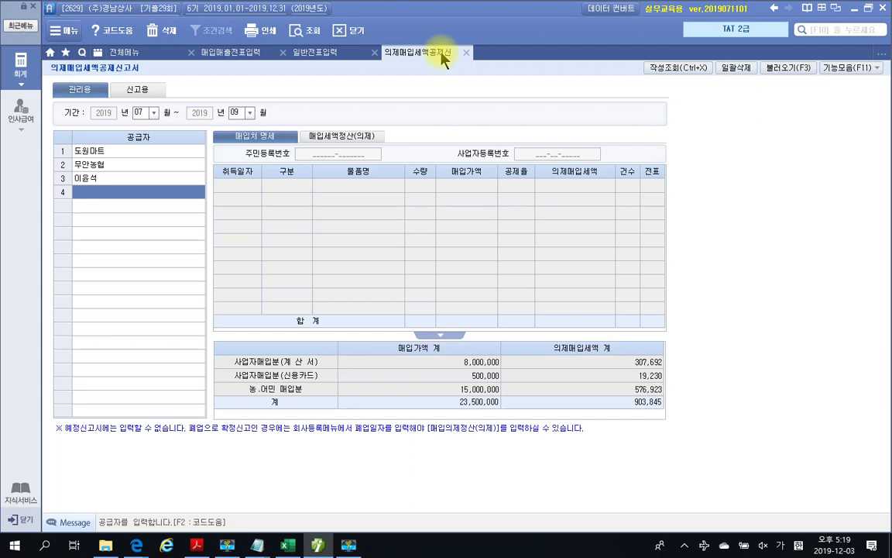
{"action": "left_click", "coordinate": [318, 52]}
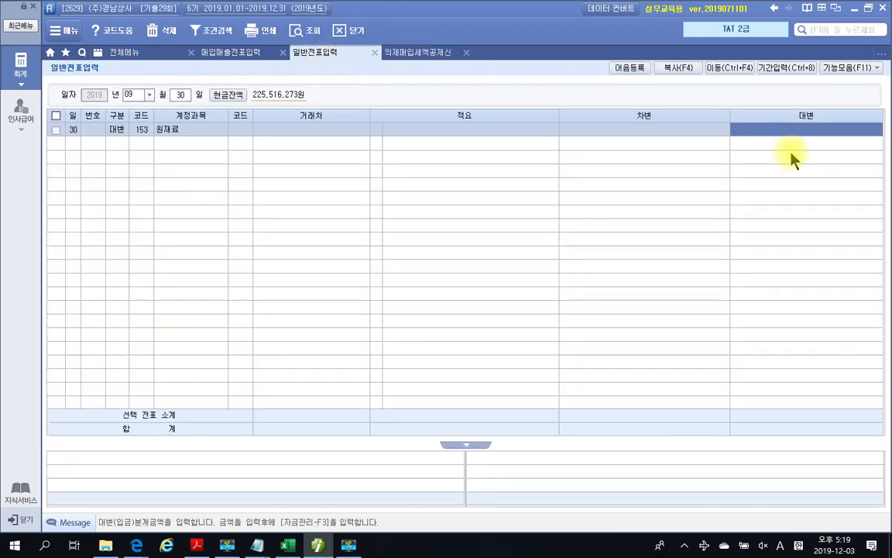
{"action": "type", "text": "903845"}
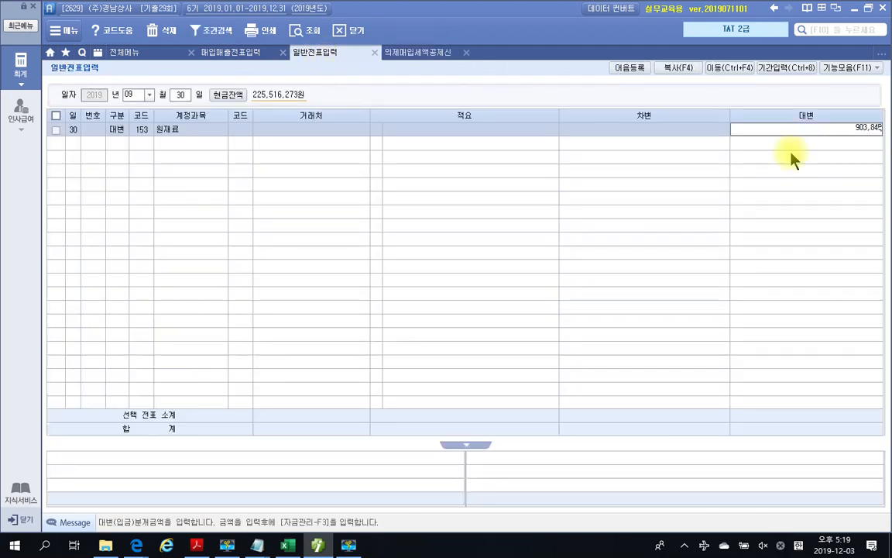
{"action": "key", "text": "Return"}
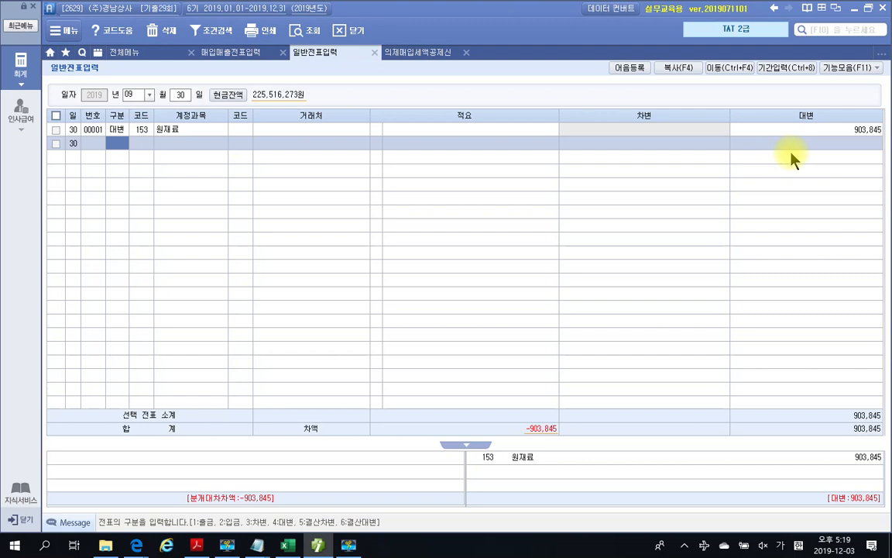
Add a debit (차변) line for account 135 부가세대급금 with the amount 903,845.
{"action": "type", "text": "3"}
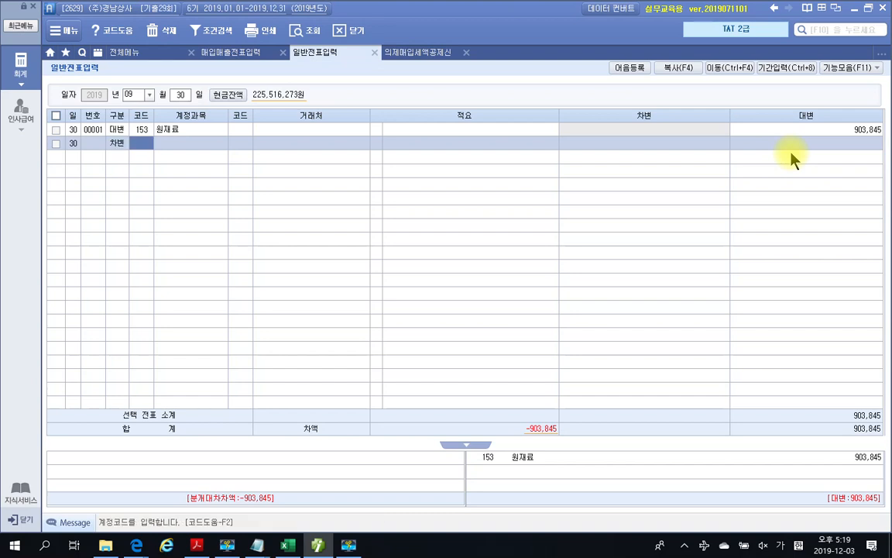
{"action": "type", "text": "부가"}
{"action": "key", "text": "Return"}
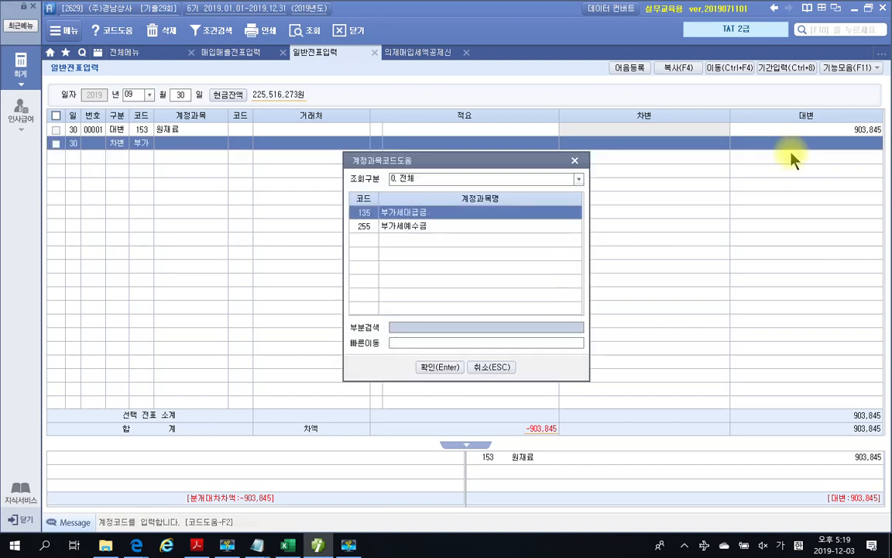
{"action": "key", "text": "Return"}
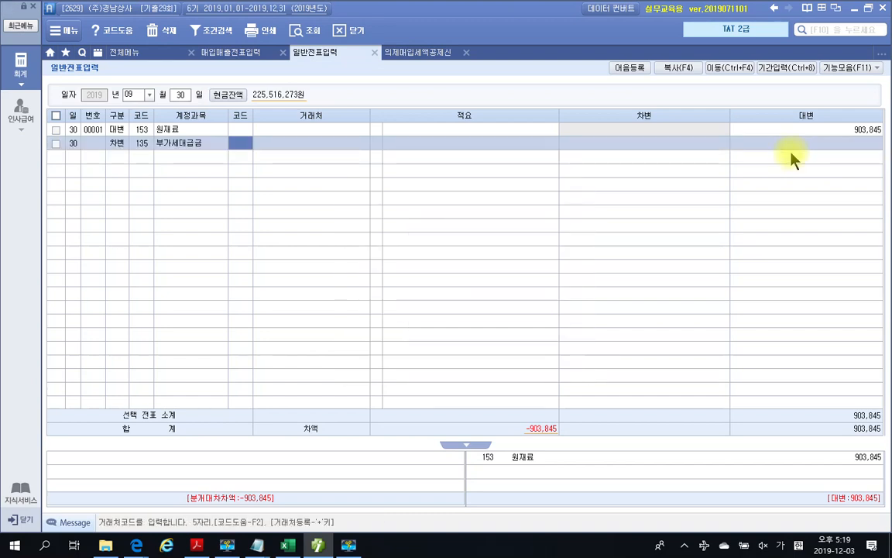
{"action": "key", "text": "Return"}
{"action": "key", "text": "Return"}
{"action": "key", "text": "Return"}
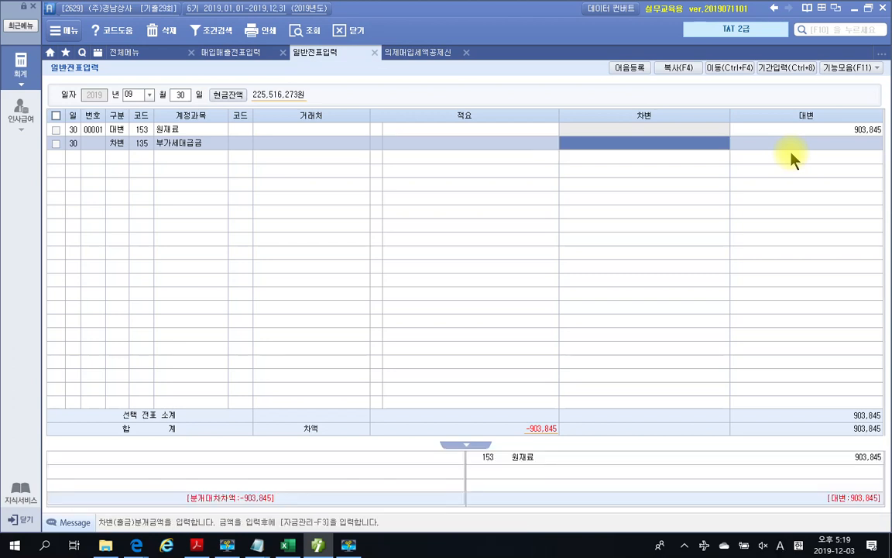
{"action": "type", "text": "903,845"}
{"action": "key", "text": "Return"}
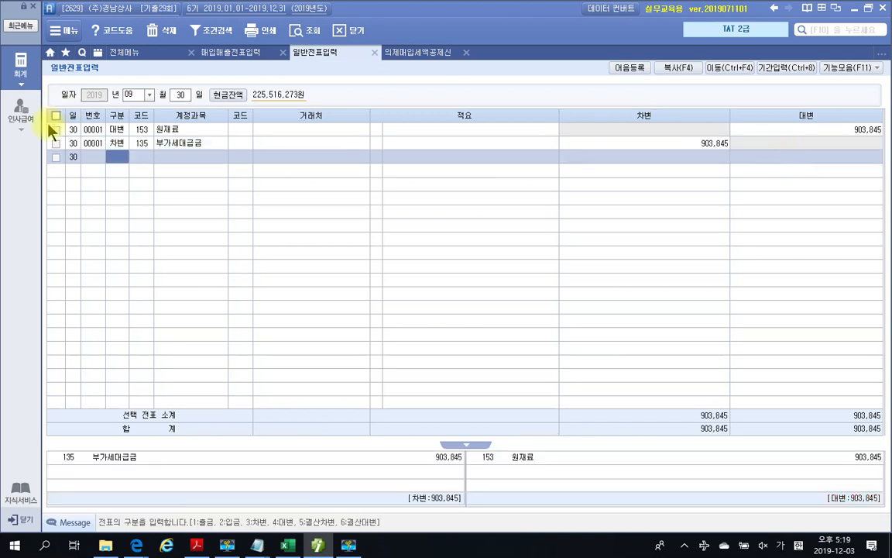
Set the 적요 of the 원재료 credit line to 08 타계정으로 대체액.
{"action": "left_click", "coordinate": [115, 130]}
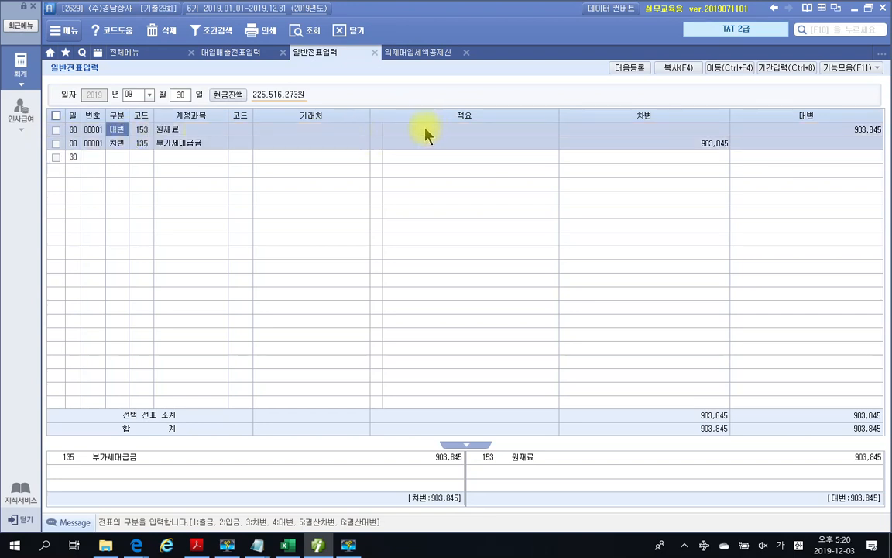
{"action": "left_click", "coordinate": [374, 132]}
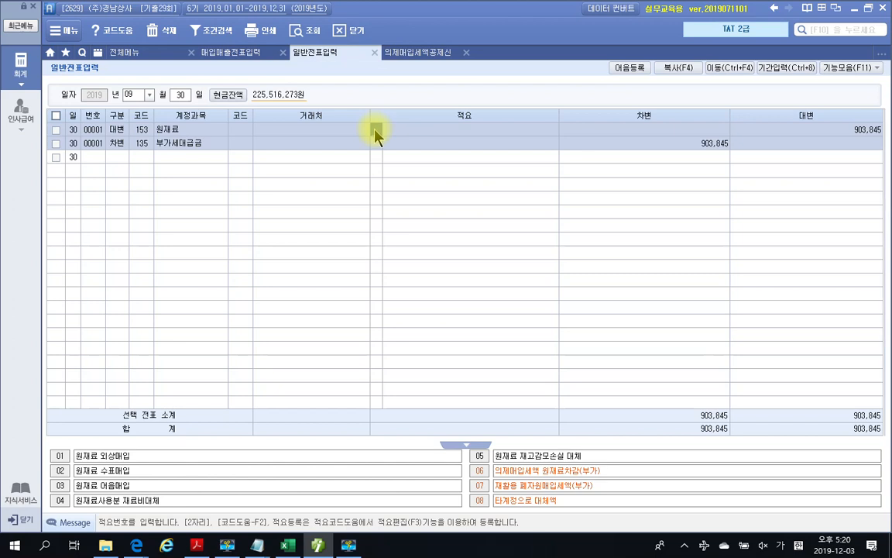
{"action": "type", "text": "3"}
{"action": "key", "text": "Return"}
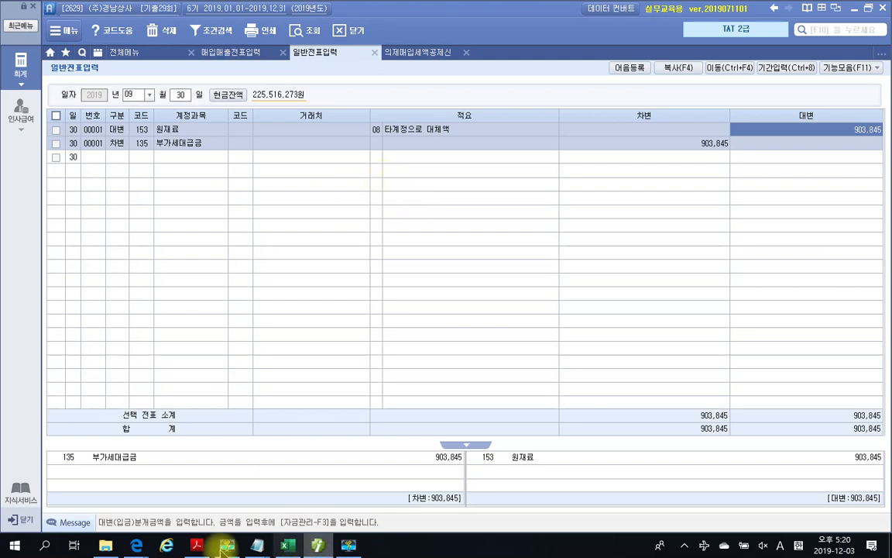
Switch to the PDF, review question 3's tasks and source documents, and go on to question 4 on page 707.
{"action": "left_click", "coordinate": [197, 545]}
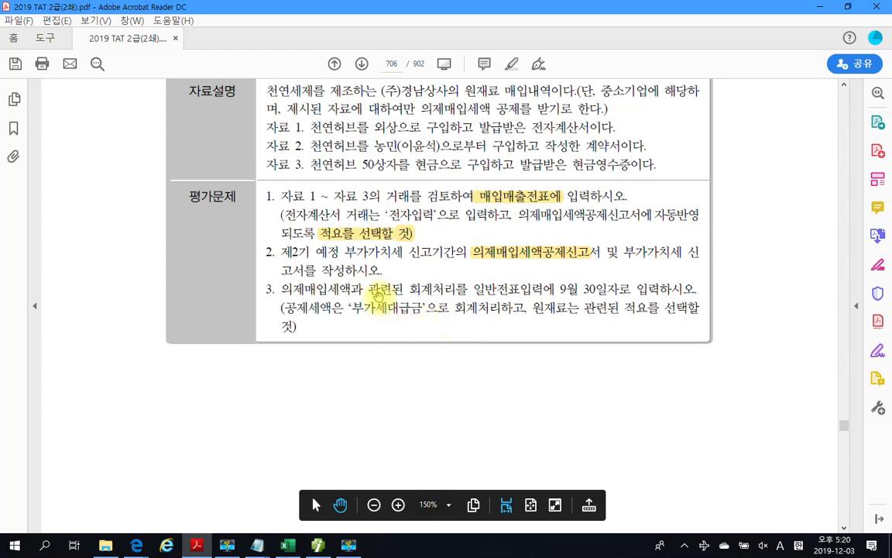
{"action": "left_click_drag", "start_coordinate": [261, 186], "coordinate": [724, 352]}
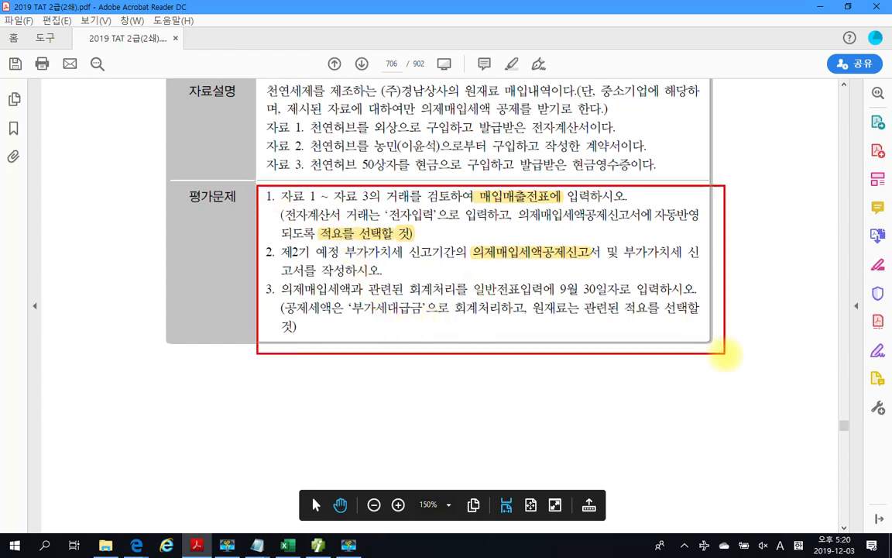
{"action": "scroll", "coordinate": [264, 300], "scroll_direction": "up", "scroll_amount": 10}
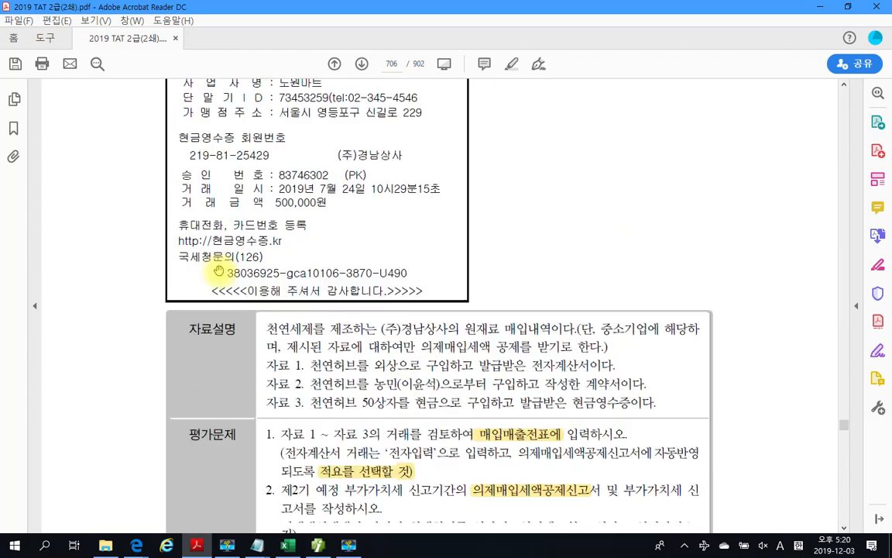
{"action": "scroll", "coordinate": [218, 268], "scroll_direction": "up", "scroll_amount": 12}
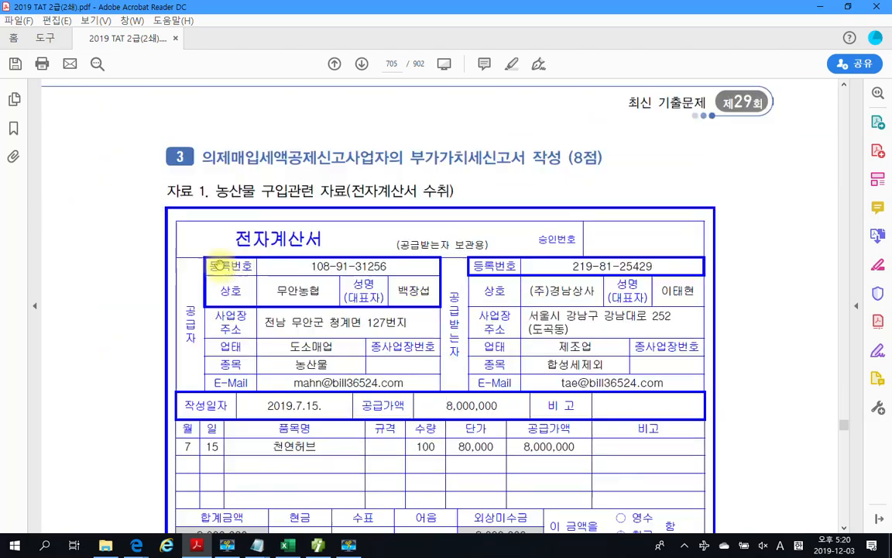
{"action": "scroll", "coordinate": [219, 264], "scroll_direction": "down", "scroll_amount": 3}
{"action": "scroll", "coordinate": [219, 264], "scroll_direction": "down", "scroll_amount": 20}
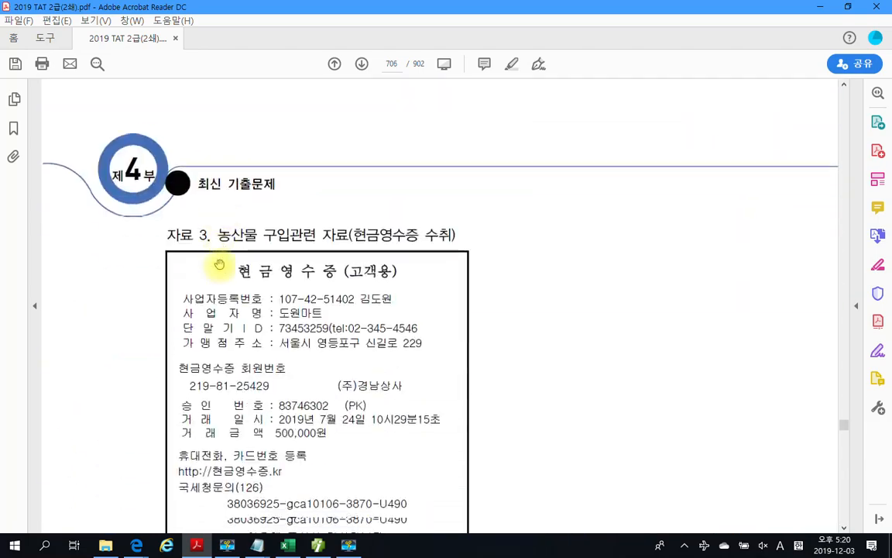
{"action": "scroll", "coordinate": [219, 264], "scroll_direction": "down", "scroll_amount": 10}
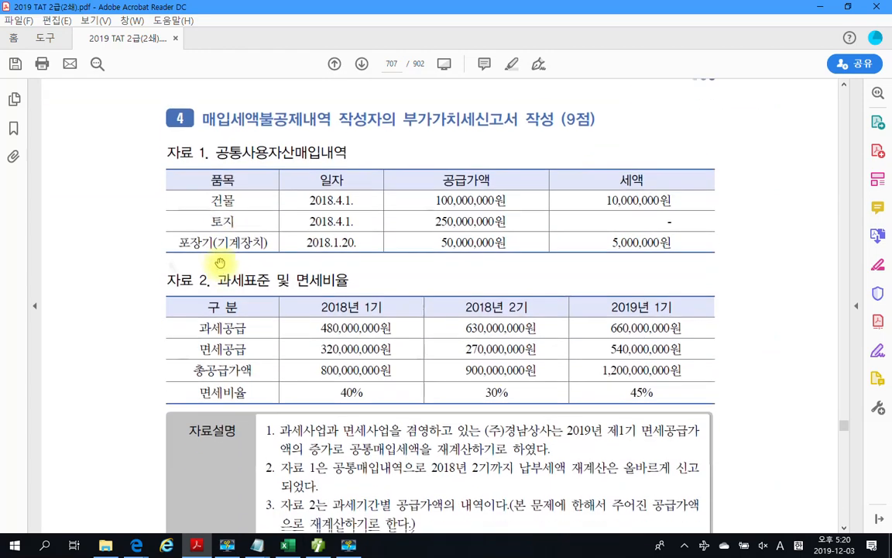
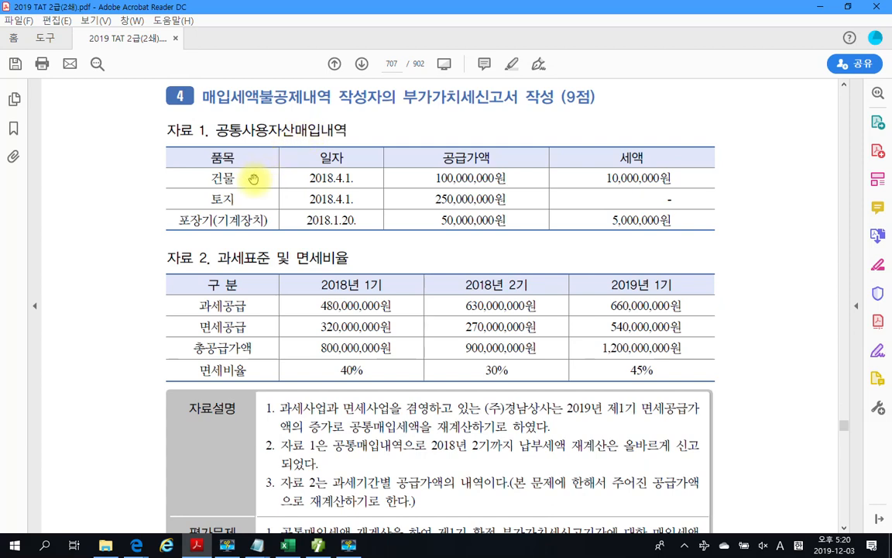
Highlight the 건물 and 포장기(기계장치) rows in question 4's 자료 1 table.
{"action": "left_click_drag", "start_coordinate": [207, 178], "coordinate": [673, 183]}
{"action": "right_click", "coordinate": [479, 178]}
{"action": "left_click", "coordinate": [498, 217]}
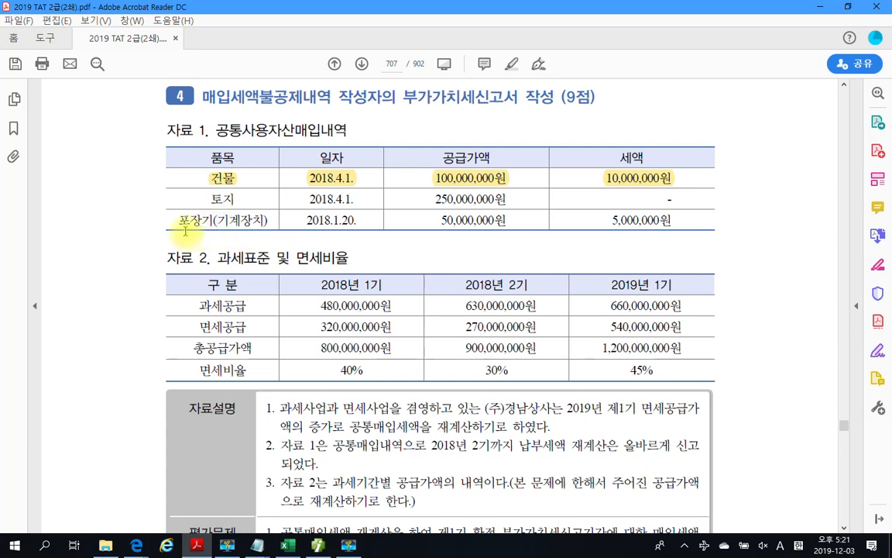
{"action": "left_click_drag", "start_coordinate": [179, 219], "coordinate": [612, 226]}
{"action": "right_click", "coordinate": [697, 224]}
{"action": "left_click", "coordinate": [735, 254]}
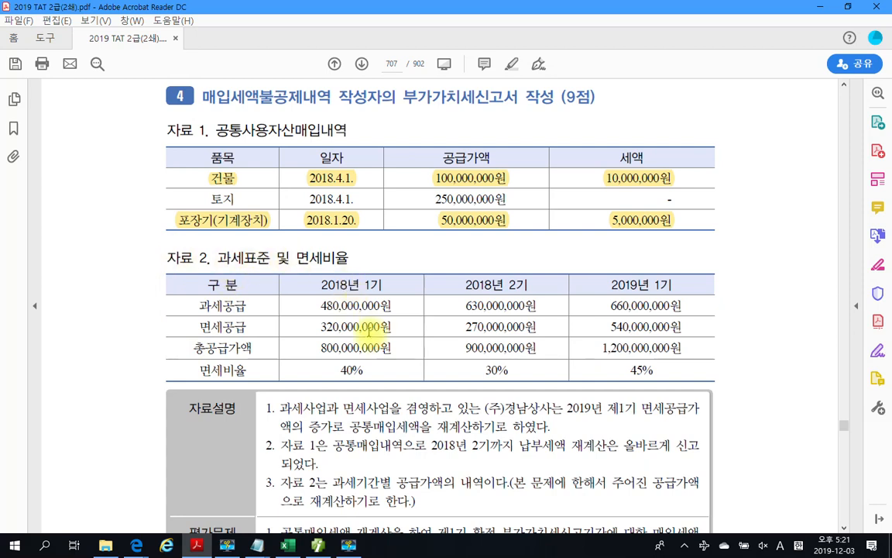
Examine the 면세비율 for 2018년 1기, 2018년 2기 and 2019년 1기 in the 자료 2 table.
{"action": "scroll", "coordinate": [370, 327], "scroll_direction": "down", "scroll_amount": 1}
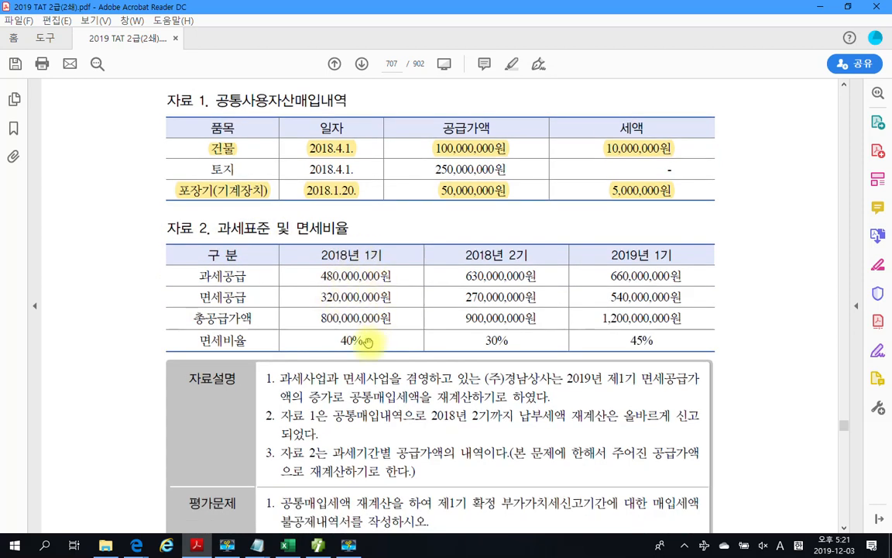
{"action": "left_click_drag", "start_coordinate": [338, 340], "coordinate": [363, 341]}
{"action": "left_click", "coordinate": [476, 251]}
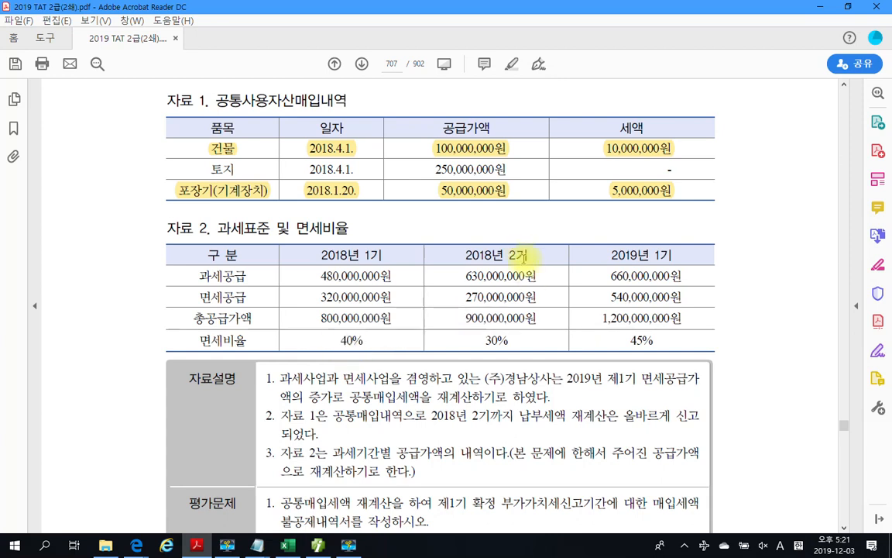
{"action": "left_click_drag", "start_coordinate": [483, 341], "coordinate": [508, 340]}
{"action": "left_click", "coordinate": [476, 343]}
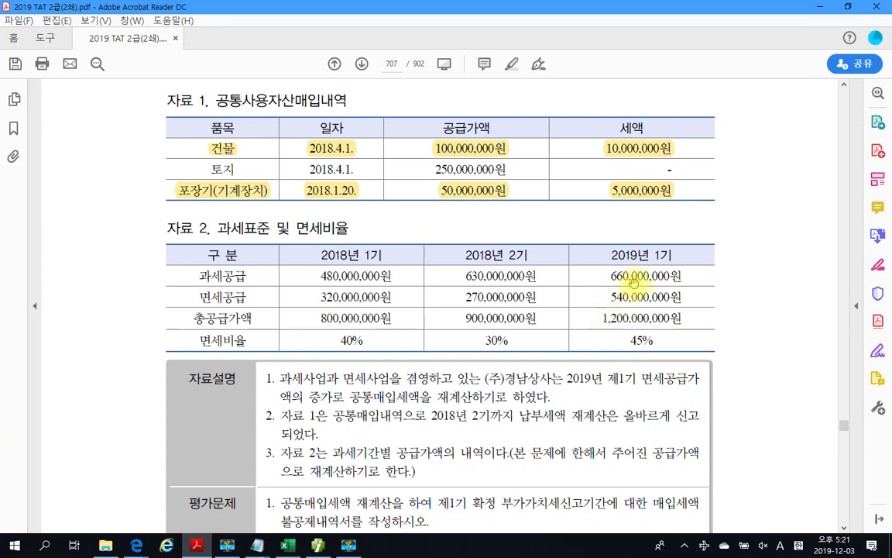
{"action": "left_click_drag", "start_coordinate": [630, 340], "coordinate": [648, 342]}
{"action": "left_click", "coordinate": [648, 344]}
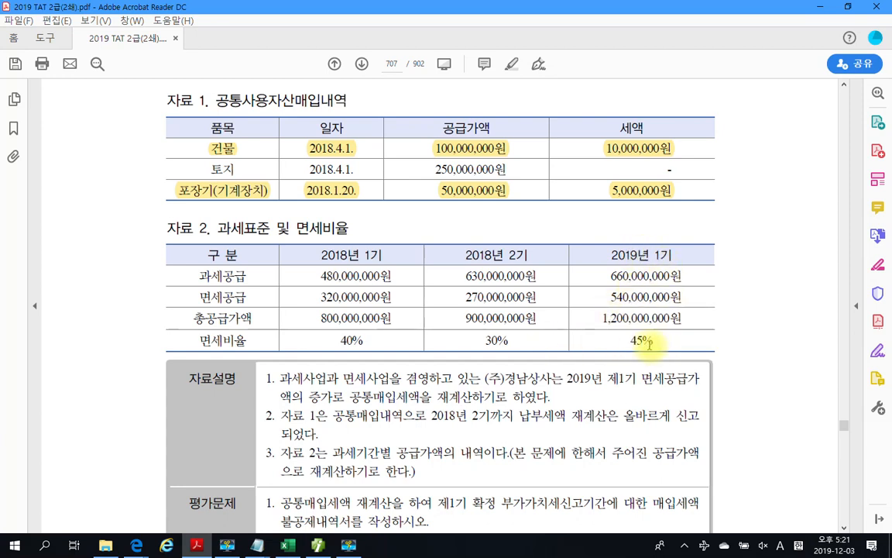
Highlight the word 재계산하 in item 1 of question 4's 자료설명.
{"action": "scroll", "coordinate": [411, 345], "scroll_direction": "down", "scroll_amount": 3}
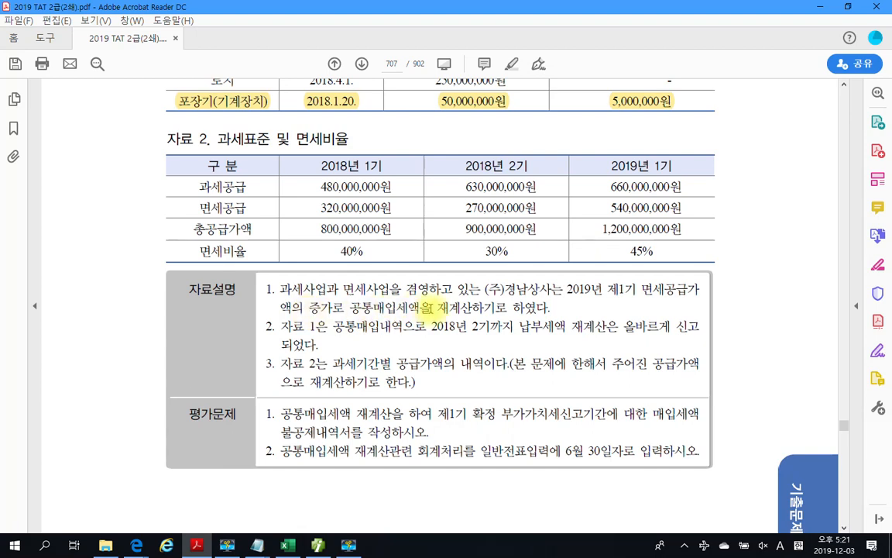
{"action": "left_click_drag", "start_coordinate": [436, 306], "coordinate": [488, 307]}
{"action": "right_click", "coordinate": [468, 310]}
{"action": "left_click", "coordinate": [490, 340]}
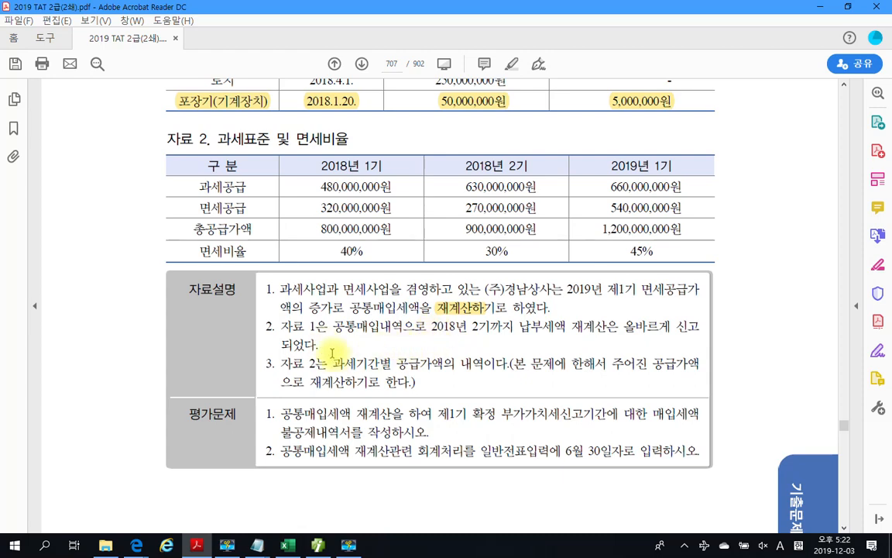
Compare the 자료 1 asset purchases and 자료 2 ratios with item 2 of 자료설명 on recalculation through 2018년 2기.
{"action": "scroll", "coordinate": [303, 348], "scroll_direction": "up", "scroll_amount": 3}
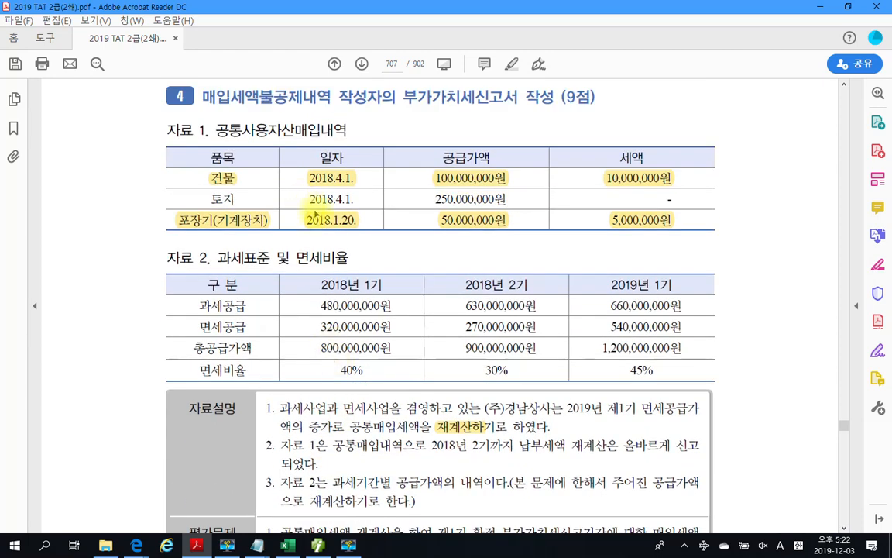
{"action": "scroll", "coordinate": [325, 260], "scroll_direction": "down", "scroll_amount": 2}
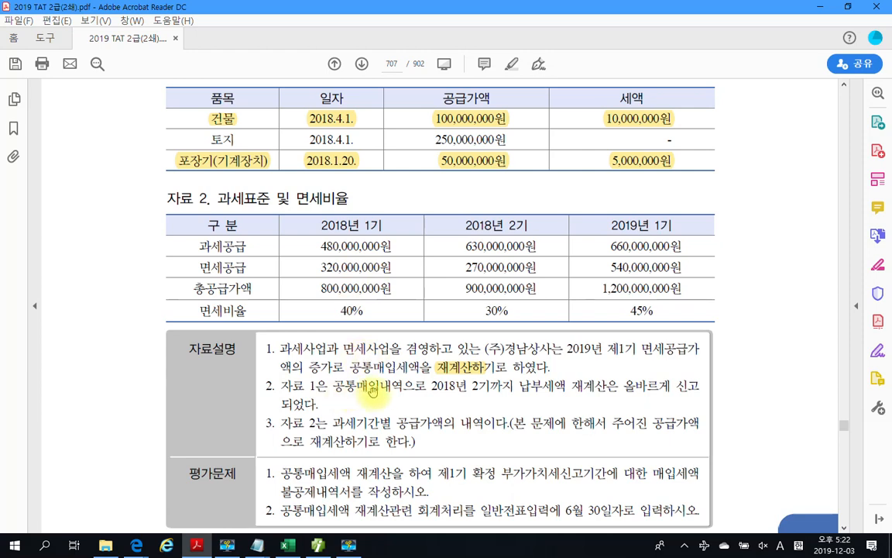
{"action": "scroll", "coordinate": [415, 390], "scroll_direction": "up", "scroll_amount": 2}
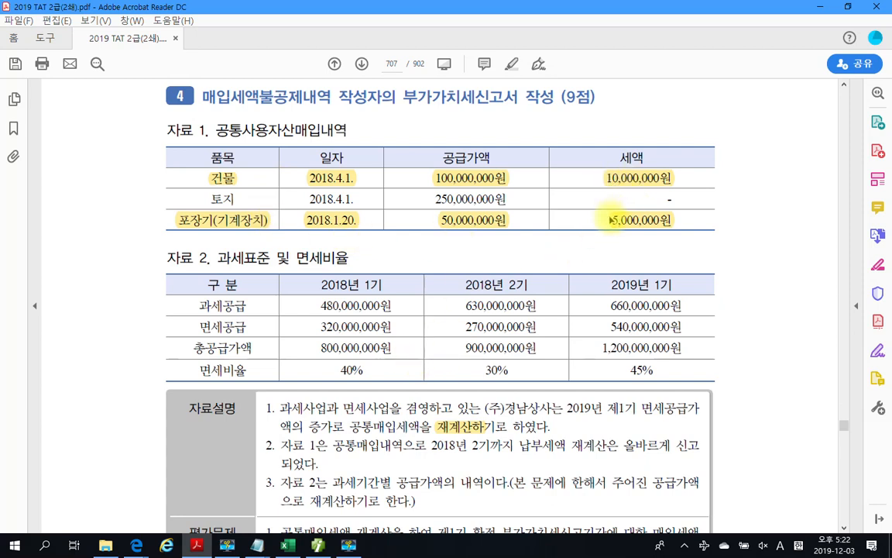
{"action": "scroll", "coordinate": [499, 313], "scroll_direction": "down", "scroll_amount": 3}
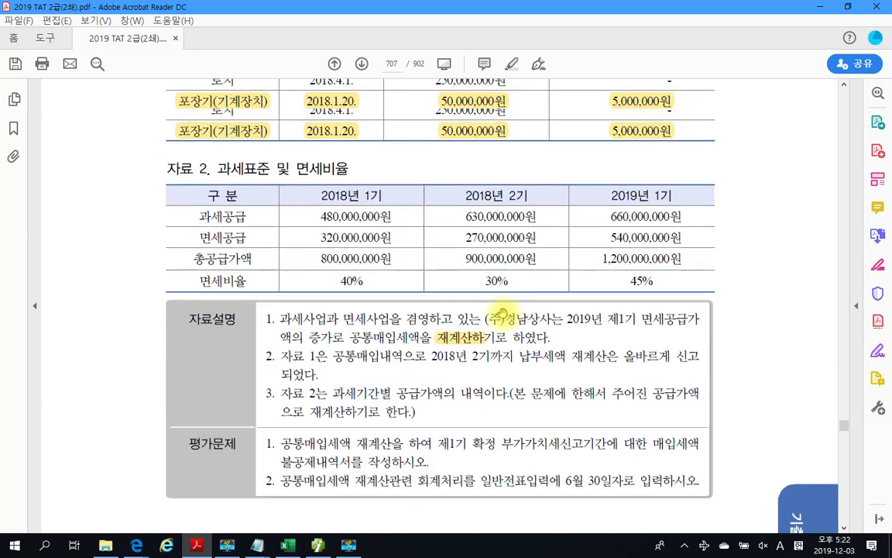
{"action": "scroll", "coordinate": [502, 313], "scroll_direction": "up", "scroll_amount": 1}
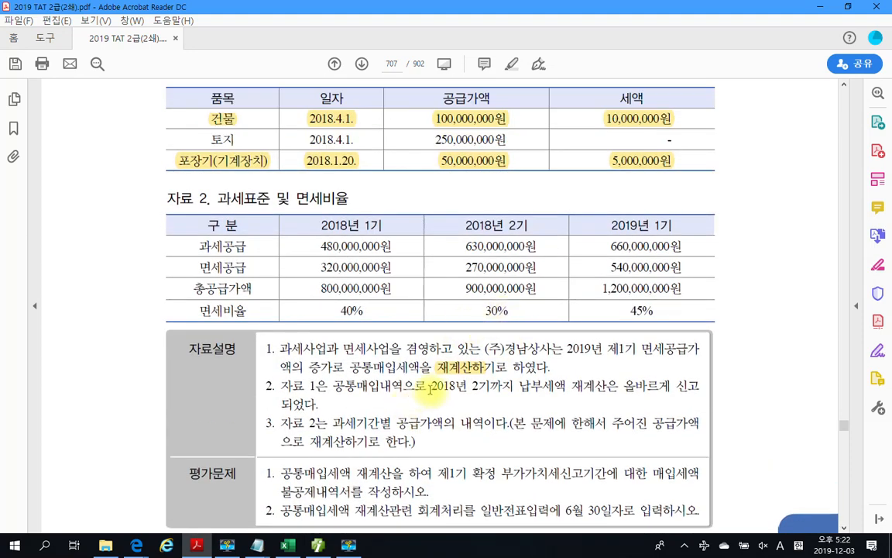
{"action": "left_click_drag", "start_coordinate": [430, 385], "coordinate": [670, 385]}
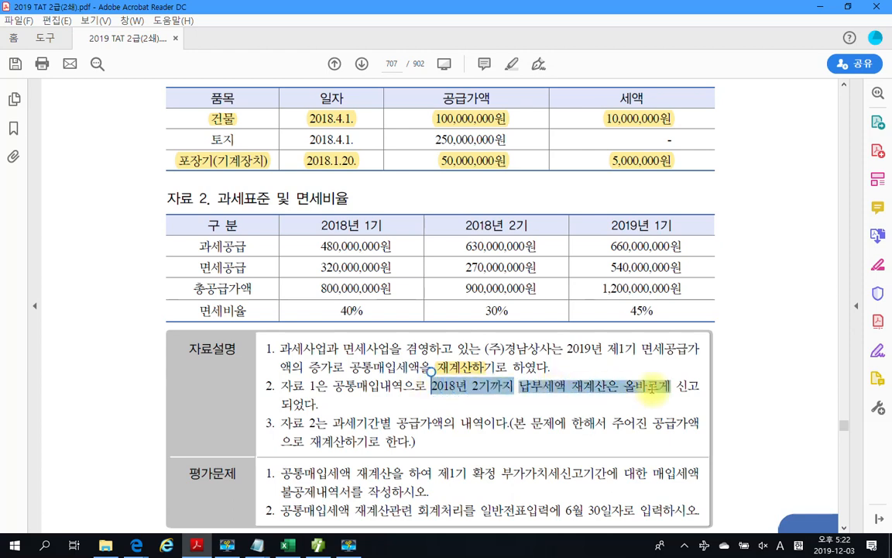
{"action": "left_click", "coordinate": [517, 397]}
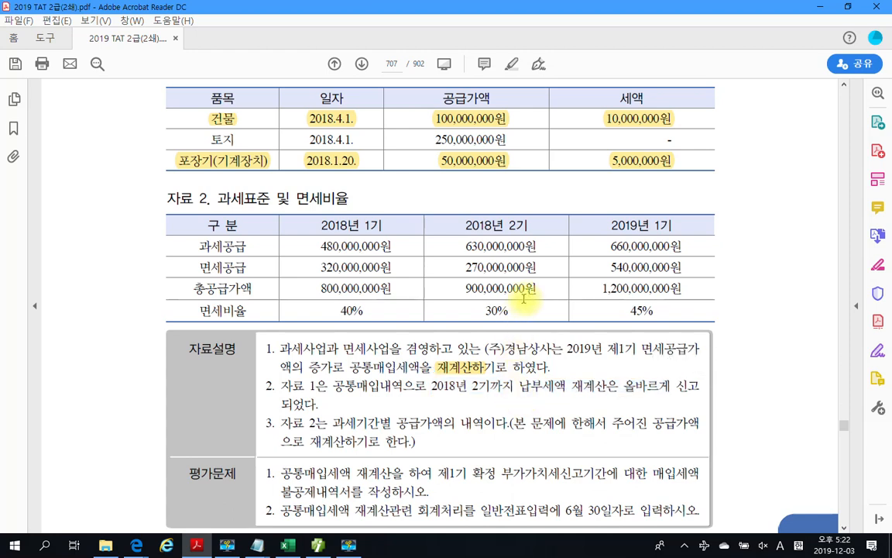
Mark off the 2019년 1기 column in 자료 2, box its supply amounts in red and write 1-6 above it.
{"action": "left_click_drag", "start_coordinate": [559, 193], "coordinate": [560, 322]}
{"action": "mouse_move", "coordinate": [679, 227]}
{"action": "left_mouse_down"}
{"action": "mouse_move", "coordinate": [623, 206]}
{"action": "mouse_move", "coordinate": [674, 201]}
{"action": "left_mouse_up"}
{"action": "key", "text": "Escape"}
{"action": "scroll", "coordinate": [529, 332], "scroll_direction": "down", "scroll_amount": 3}
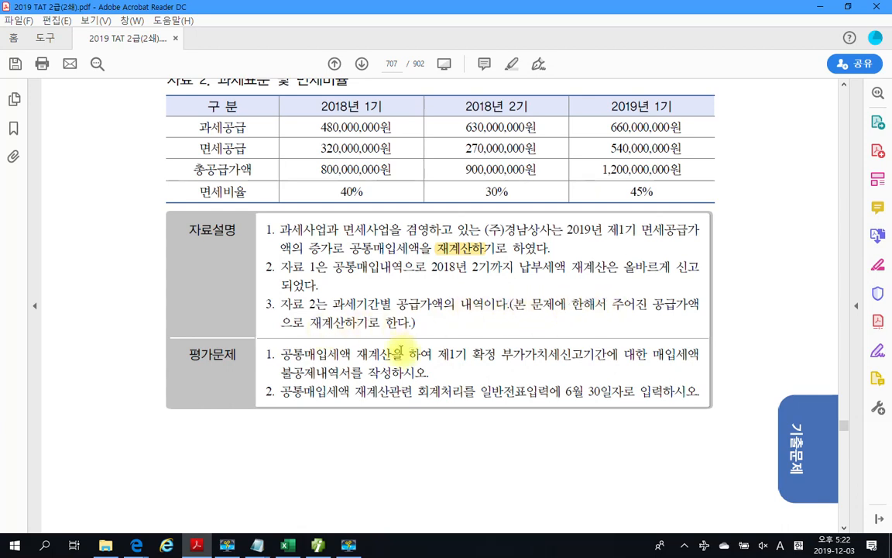
{"action": "scroll", "coordinate": [401, 350], "scroll_direction": "up", "scroll_amount": 1}
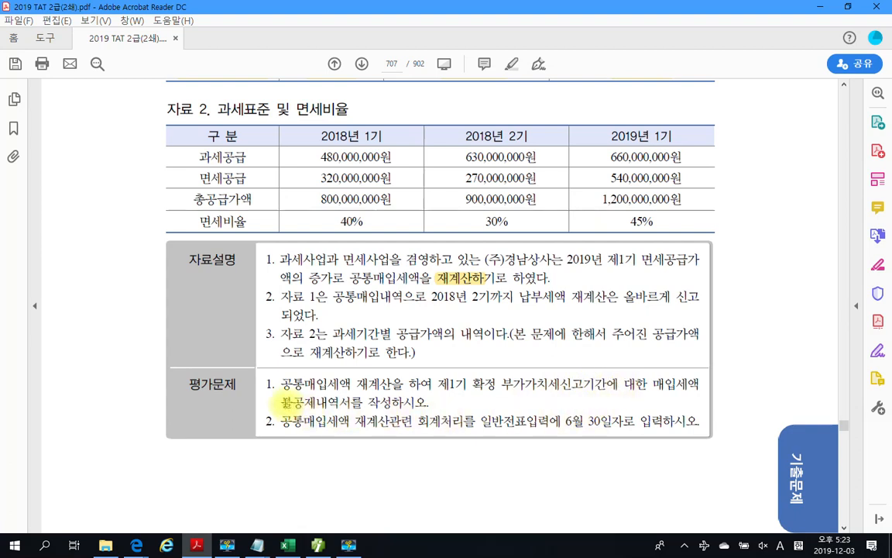
{"action": "scroll", "coordinate": [416, 403], "scroll_direction": "up", "scroll_amount": 2}
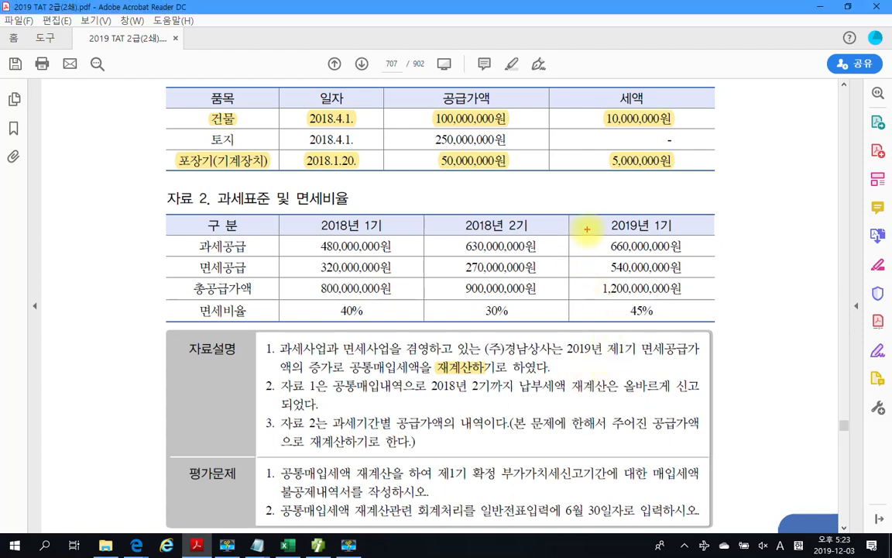
{"action": "mouse_move", "coordinate": [589, 231]}
{"action": "left_mouse_down"}
{"action": "mouse_move", "coordinate": [658, 304]}
{"action": "mouse_move", "coordinate": [703, 302]}
{"action": "left_mouse_up"}
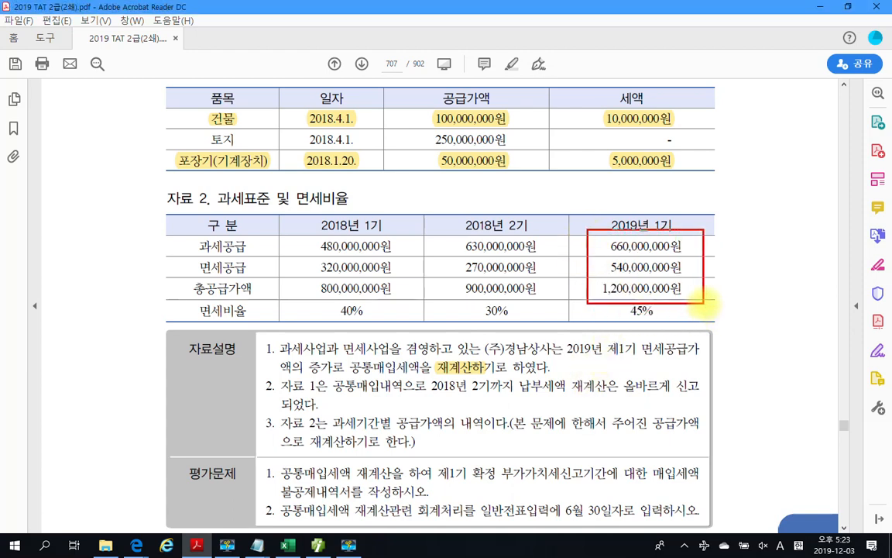
{"action": "mouse_move", "coordinate": [643, 192]}
{"action": "left_mouse_down"}
{"action": "mouse_move", "coordinate": [643, 211]}
{"action": "mouse_move", "coordinate": [685, 202]}
{"action": "left_mouse_up"}
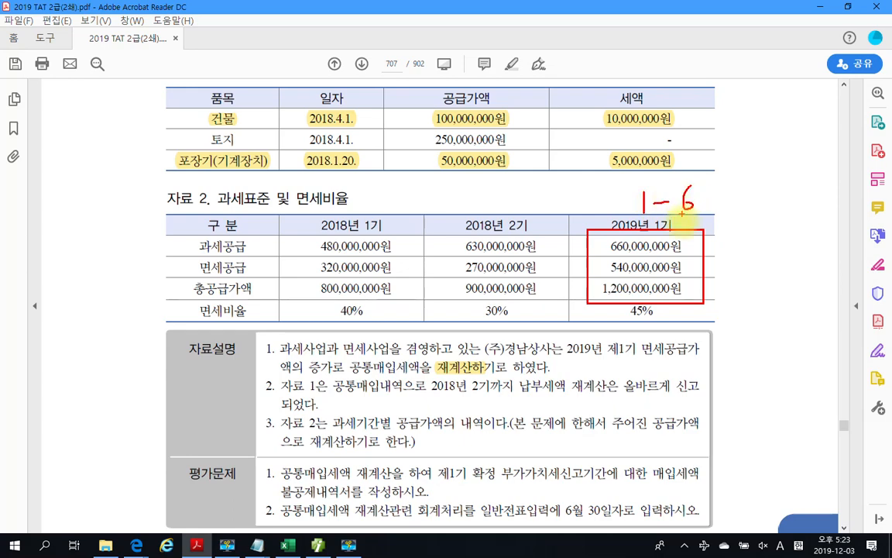
Review both 평가문제 tasks against question 4's 자료 1 and 자료 2 tables.
{"action": "scroll", "coordinate": [597, 348], "scroll_direction": "down", "scroll_amount": 3}
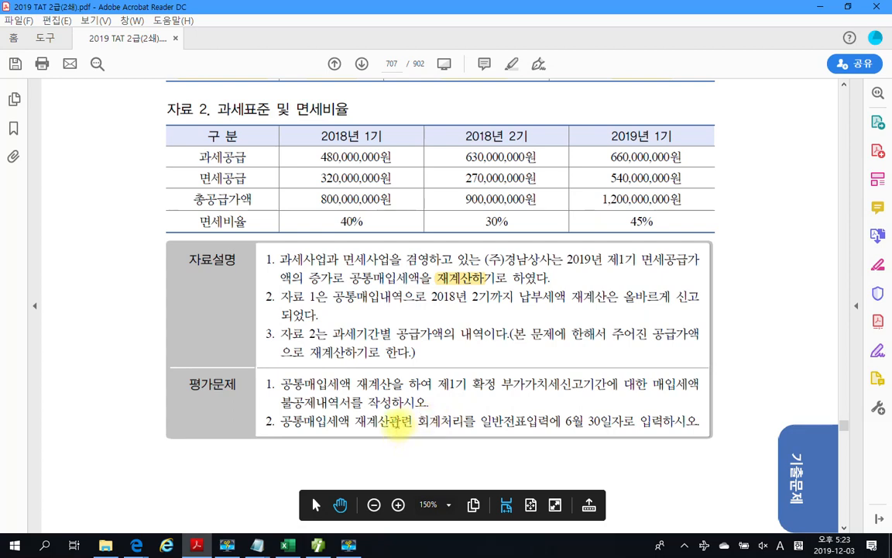
{"action": "scroll", "coordinate": [397, 434], "scroll_direction": "up", "scroll_amount": 3}
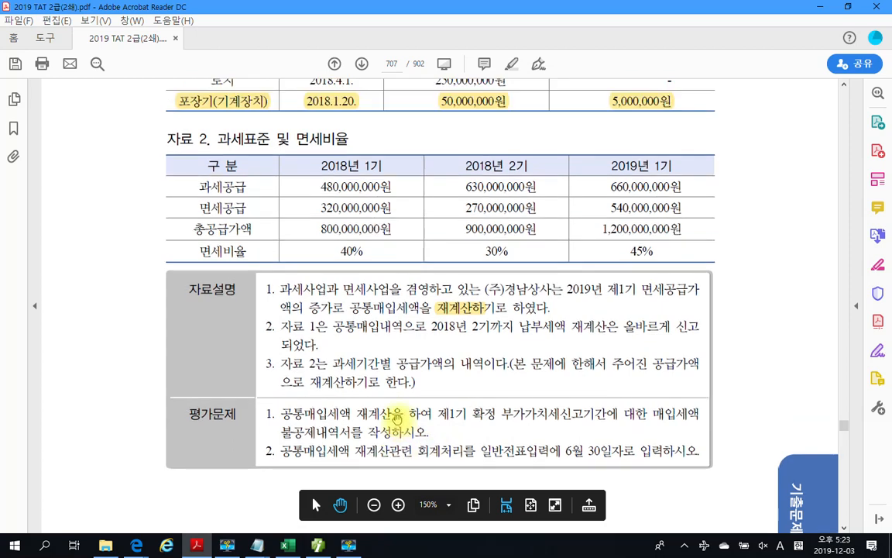
{"action": "scroll", "coordinate": [397, 419], "scroll_direction": "up", "scroll_amount": 2}
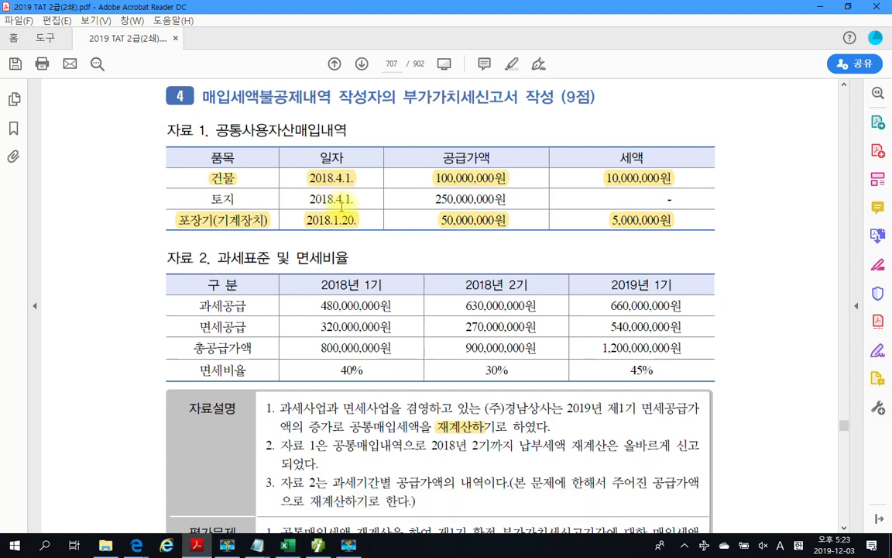
{"action": "scroll", "coordinate": [344, 324], "scroll_direction": "down", "scroll_amount": 5}
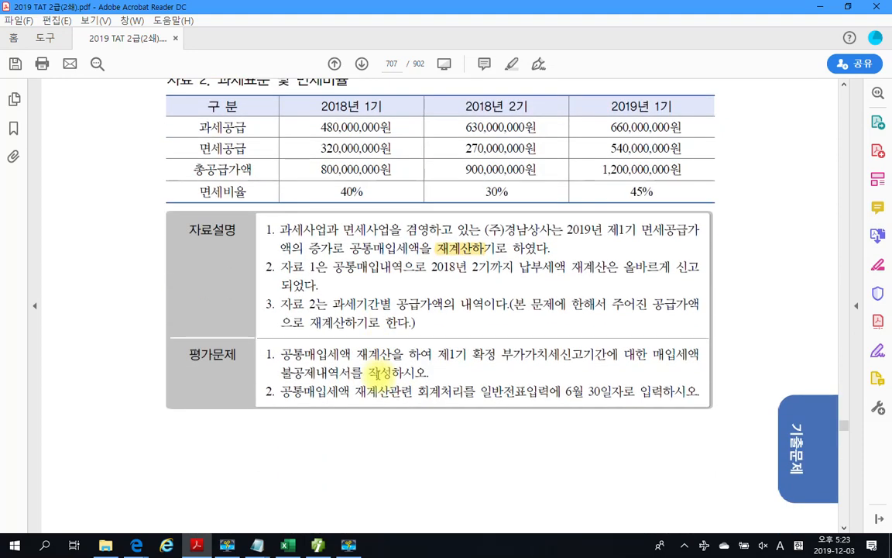
{"action": "scroll", "coordinate": [379, 374], "scroll_direction": "up", "scroll_amount": 5}
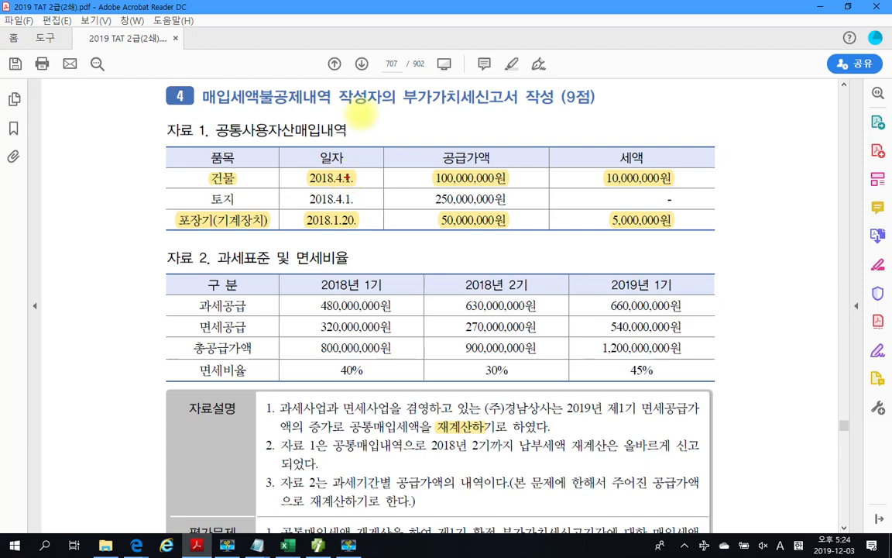
Write 1기 and 2기 above 자료 1, circle them and 2019년 1기 in red, add another 2기, and clear the marks.
{"action": "mouse_move", "coordinate": [359, 114]}
{"action": "left_mouse_down"}
{"action": "mouse_move", "coordinate": [353, 145]}
{"action": "mouse_move", "coordinate": [390, 145]}
{"action": "left_mouse_up"}
{"action": "left_click_drag", "start_coordinate": [431, 121], "coordinate": [454, 138]}
{"action": "left_click_drag", "start_coordinate": [476, 101], "coordinate": [474, 136]}
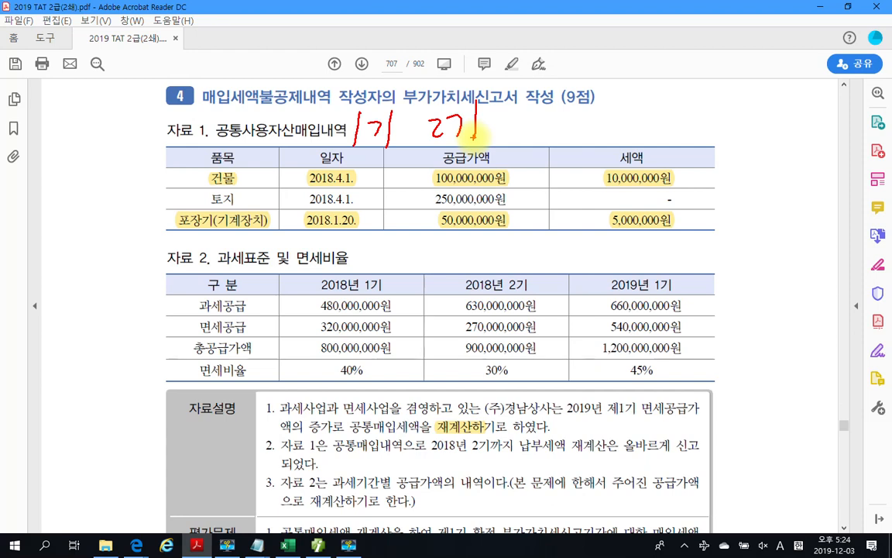
{"action": "mouse_move", "coordinate": [603, 288]}
{"action": "left_mouse_down"}
{"action": "mouse_move", "coordinate": [639, 269]}
{"action": "mouse_move", "coordinate": [684, 305]}
{"action": "left_mouse_up"}
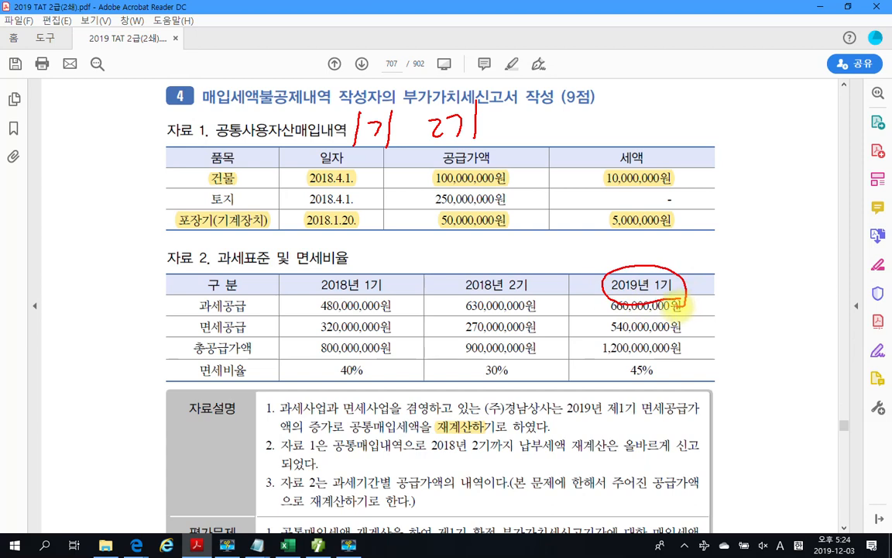
{"action": "mouse_move", "coordinate": [372, 88]}
{"action": "left_mouse_down"}
{"action": "mouse_move", "coordinate": [345, 124]}
{"action": "mouse_move", "coordinate": [399, 159]}
{"action": "left_mouse_up"}
{"action": "mouse_move", "coordinate": [443, 91]}
{"action": "left_mouse_down"}
{"action": "mouse_move", "coordinate": [424, 143]}
{"action": "mouse_move", "coordinate": [486, 135]}
{"action": "left_mouse_up"}
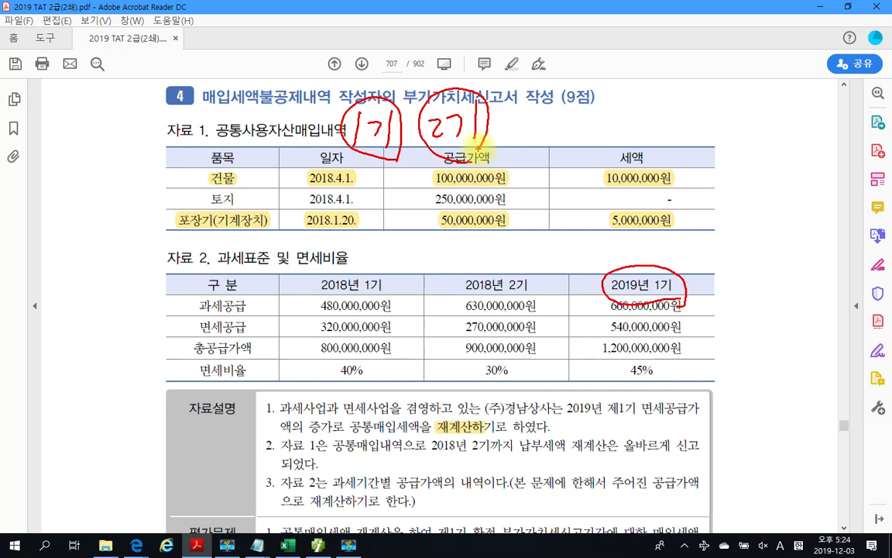
{"action": "mouse_move", "coordinate": [548, 112]}
{"action": "left_mouse_down"}
{"action": "mouse_move", "coordinate": [564, 132]}
{"action": "mouse_move", "coordinate": [585, 122]}
{"action": "mouse_move", "coordinate": [597, 131]}
{"action": "left_mouse_up"}
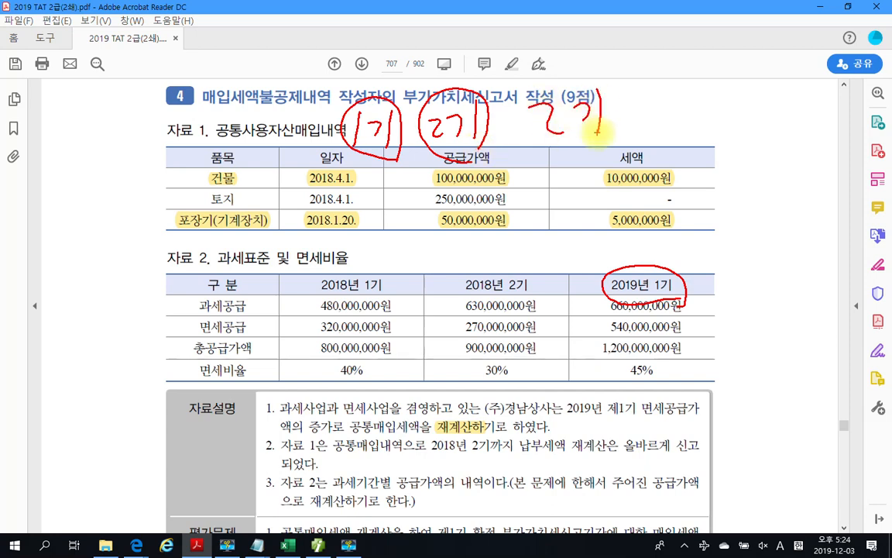
{"action": "key", "text": "Escape"}
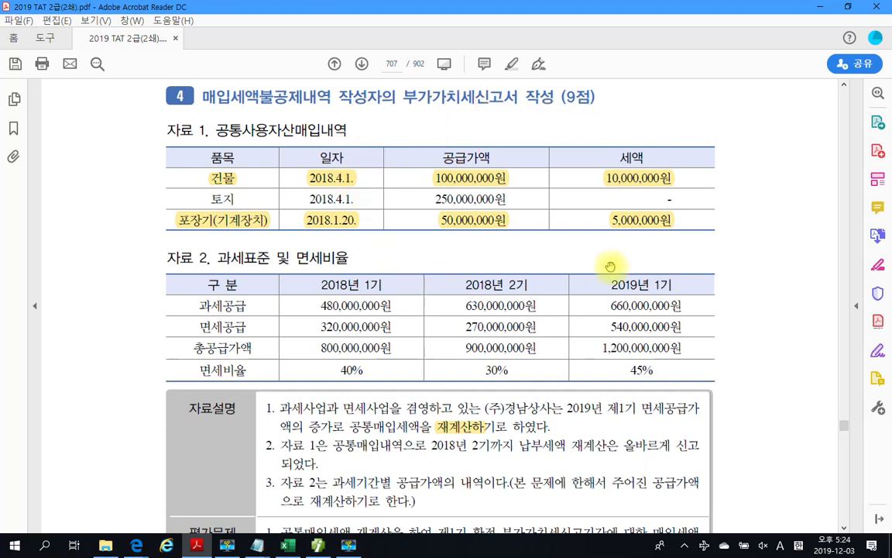
{"action": "left_click", "coordinate": [325, 221]}
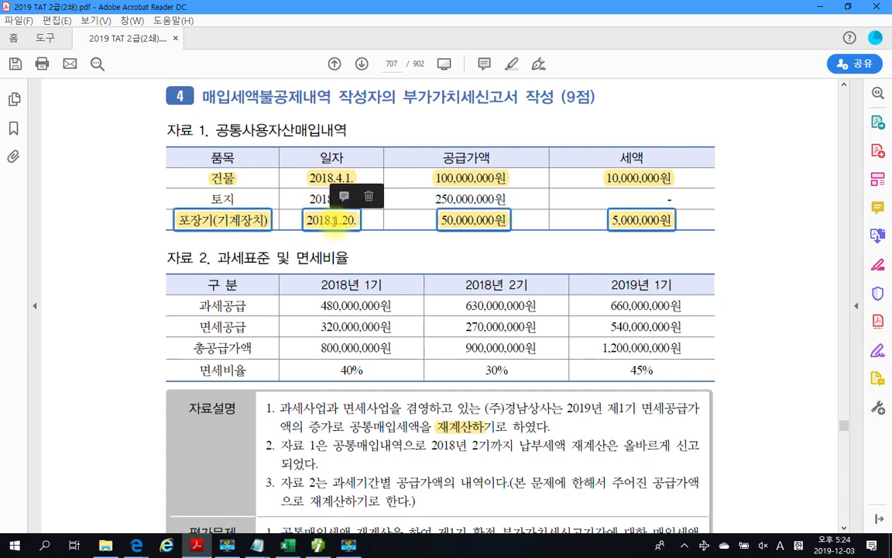
{"action": "key", "text": "Escape"}
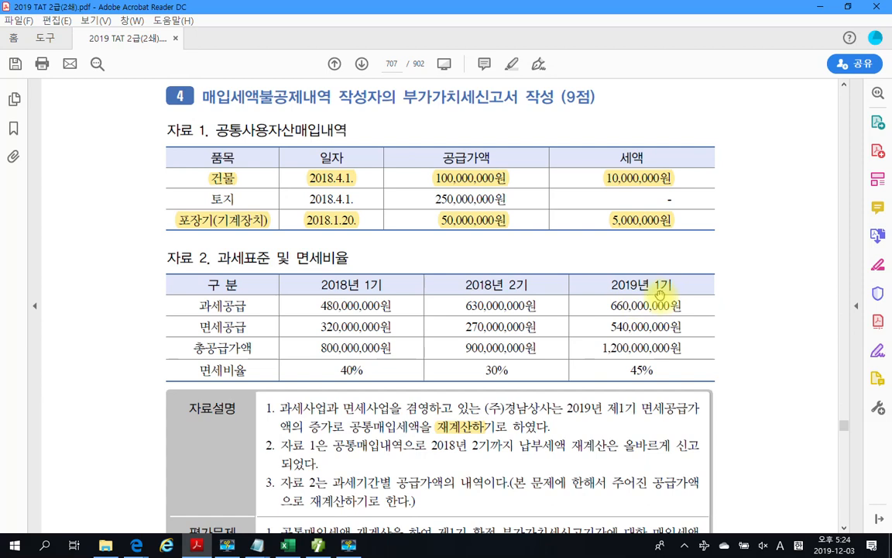
Switch from the PDF to the accounting program and show its 전체메뉴.
{"action": "scroll", "coordinate": [658, 309], "scroll_direction": "down", "scroll_amount": 3}
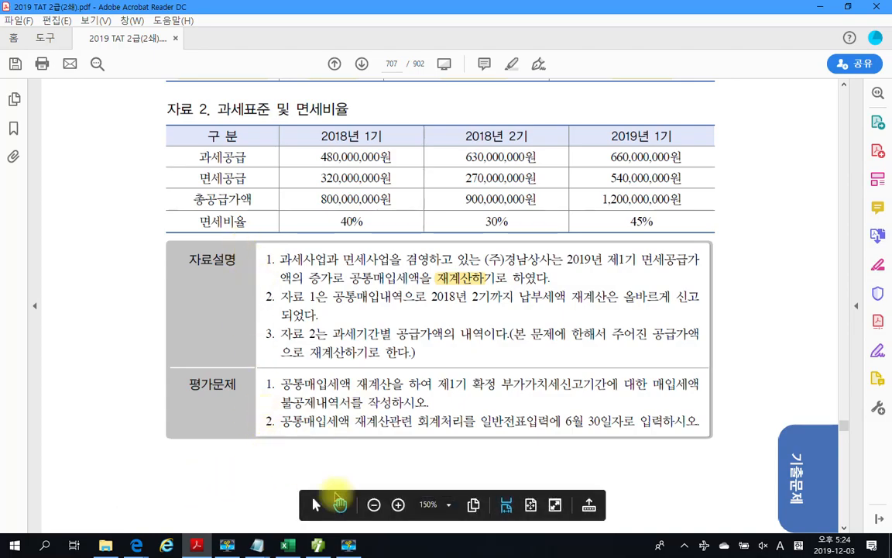
{"action": "left_click", "coordinate": [318, 545]}
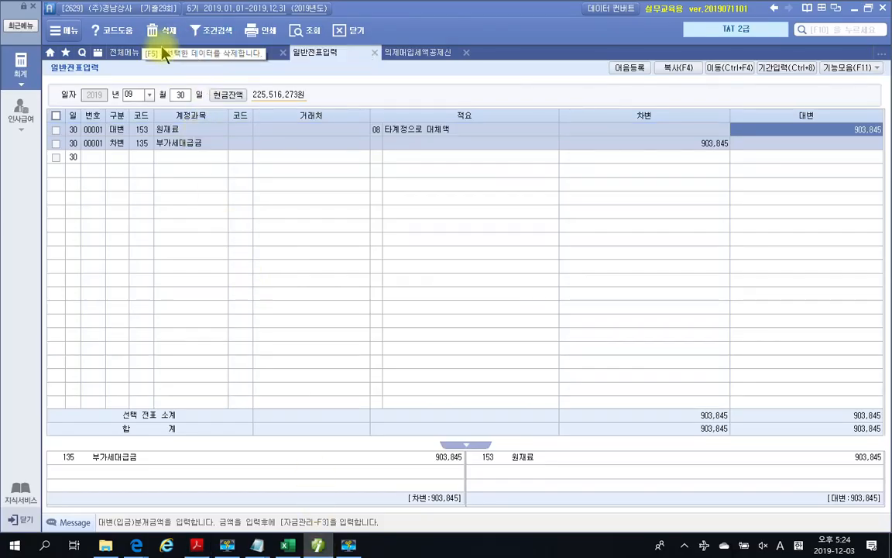
{"action": "left_click", "coordinate": [131, 53]}
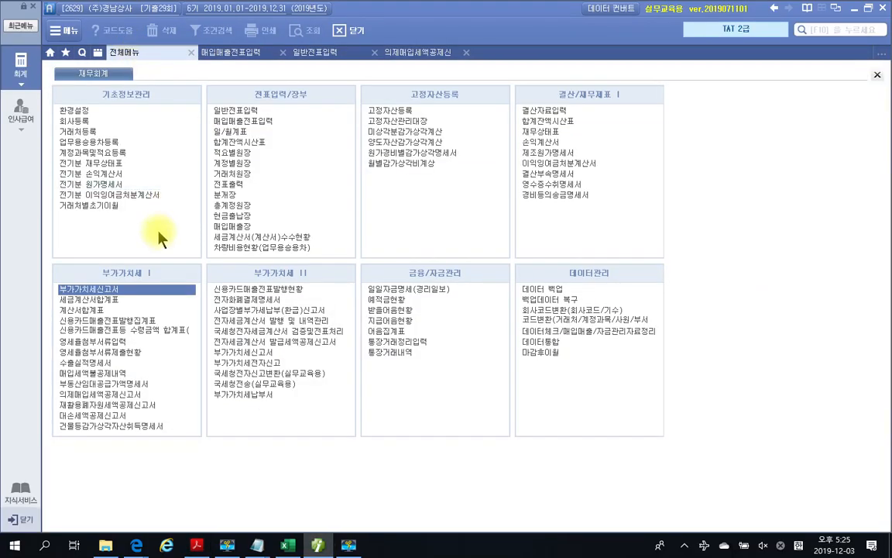
Open 매입세액불공제내역, show section 5.납부세액 또는 환급세액 재계산 내역, and set the 2019 period to months 04 through 06.
{"action": "left_click", "coordinate": [118, 375]}
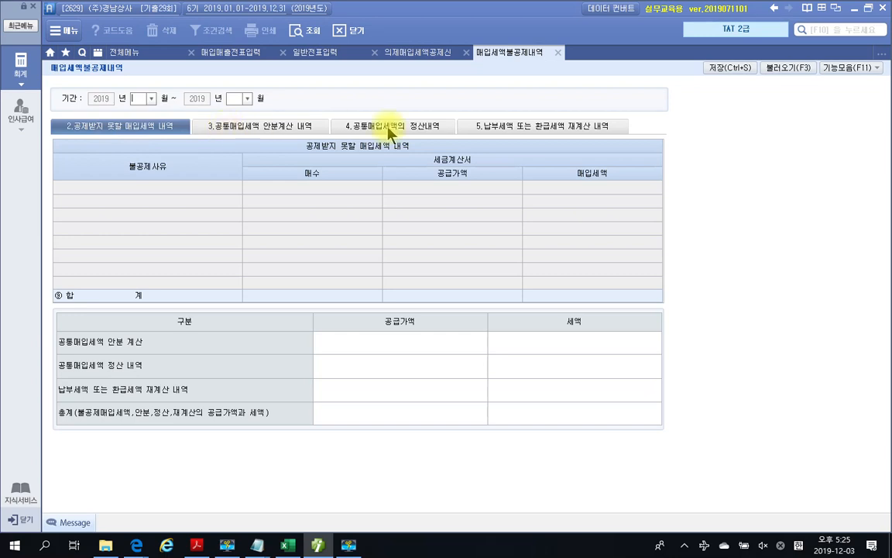
{"action": "left_click", "coordinate": [488, 128]}
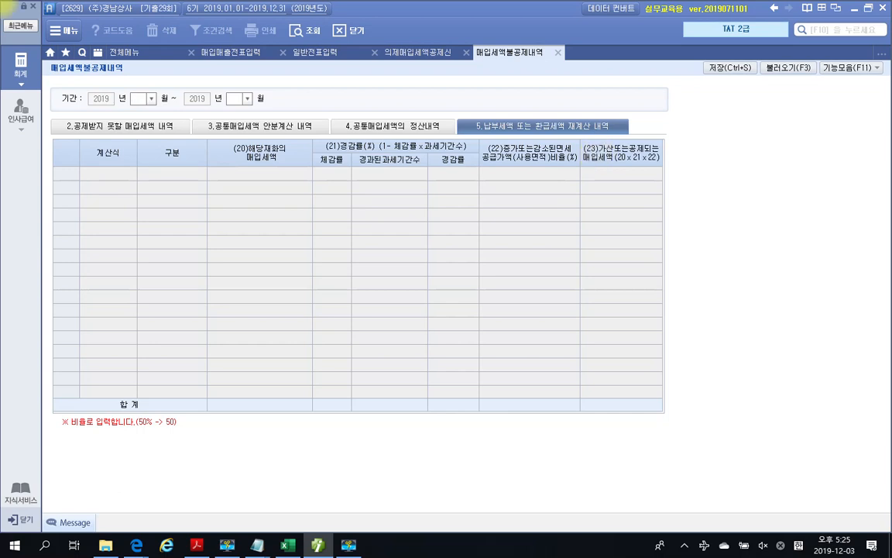
{"action": "type", "text": "6"}
{"action": "left_click", "coordinate": [133, 99]}
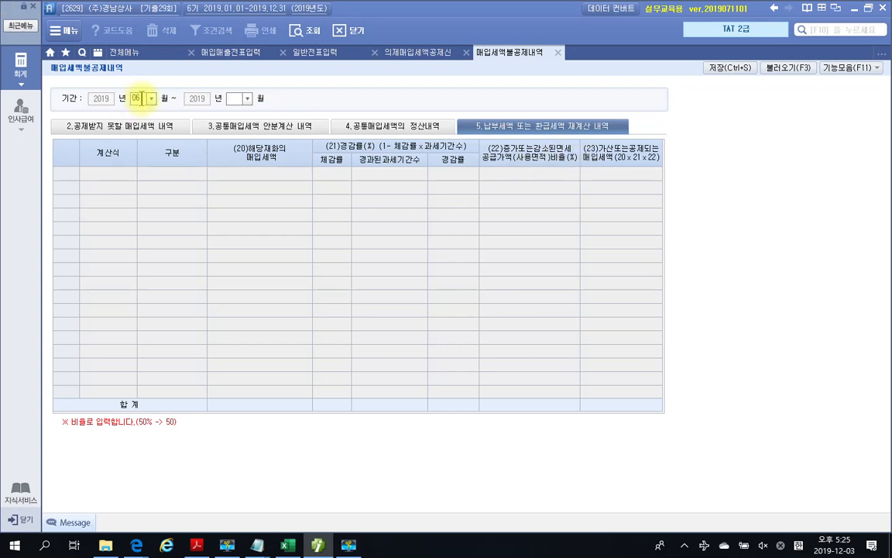
{"action": "type", "text": "04"}
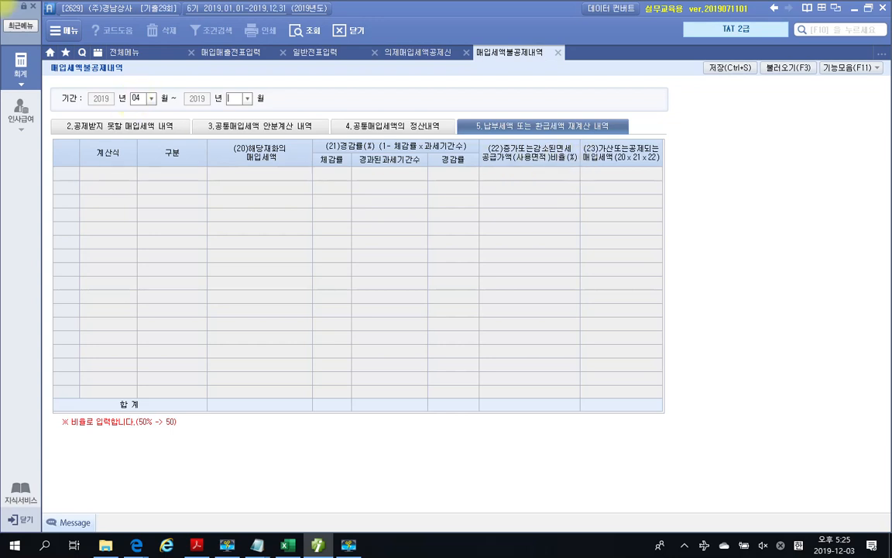
{"action": "type", "text": "06"}
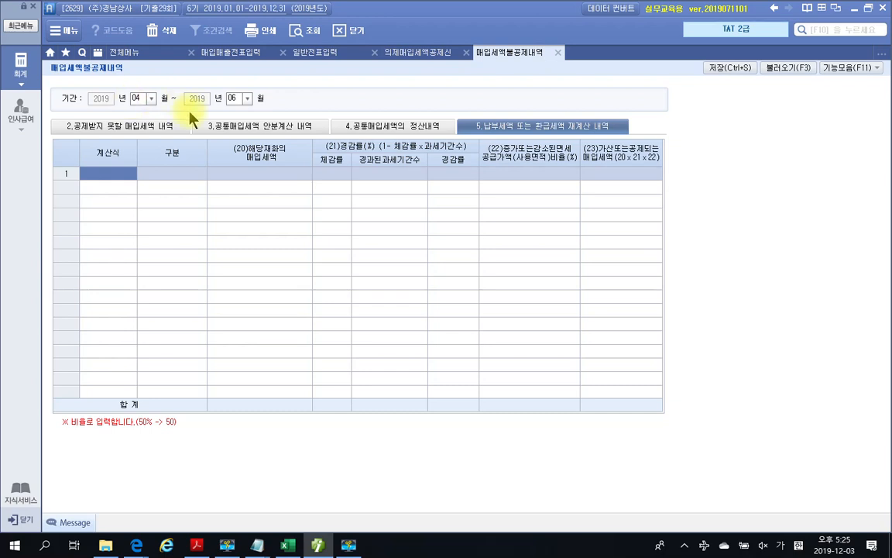
Start row 1 with calculation type 1 (건축.구축물), 구분 건물 and a 해당재화의 매입세액 of 10,000,000.
{"action": "left_click", "coordinate": [120, 175]}
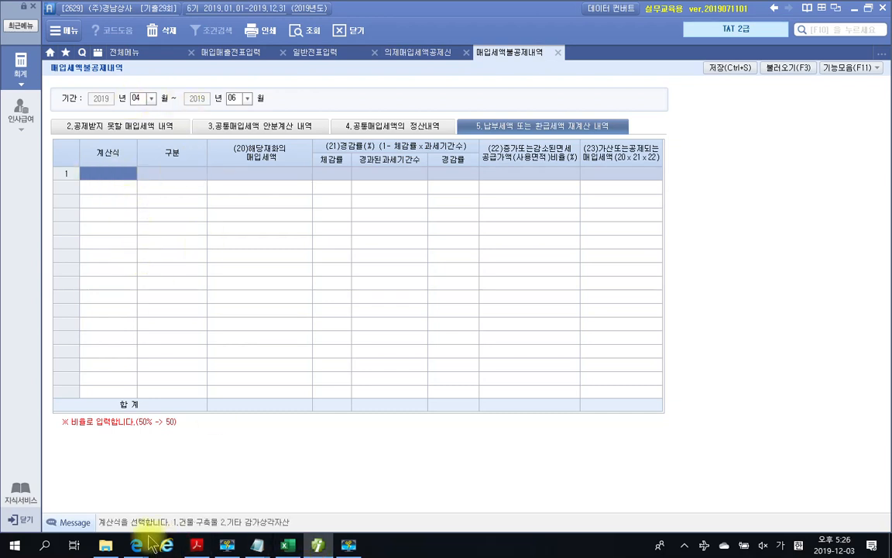
{"action": "mouse_move", "coordinate": [93, 508]}
{"action": "left_mouse_down"}
{"action": "mouse_move", "coordinate": [244, 542]}
{"action": "mouse_move", "coordinate": [329, 537]}
{"action": "left_mouse_up"}
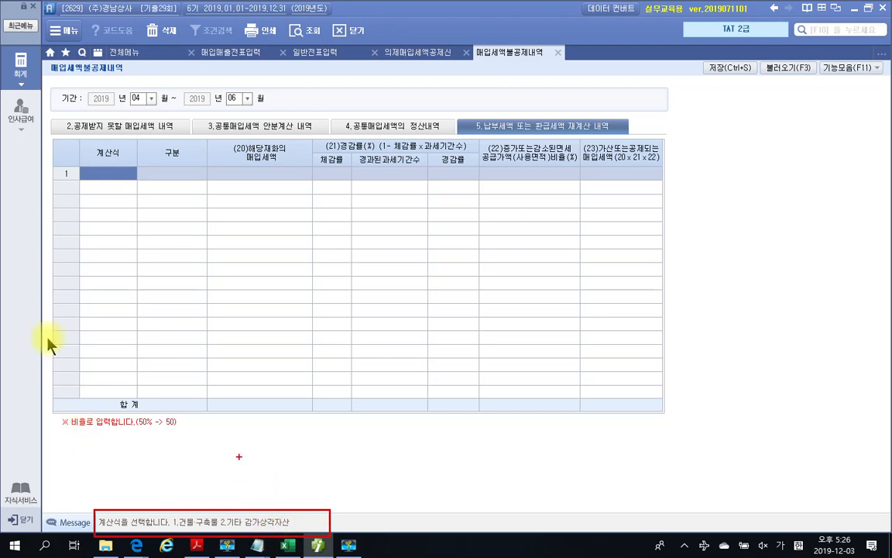
{"action": "left_click", "coordinate": [86, 172]}
{"action": "type", "text": "1"}
{"action": "key", "text": "Return"}
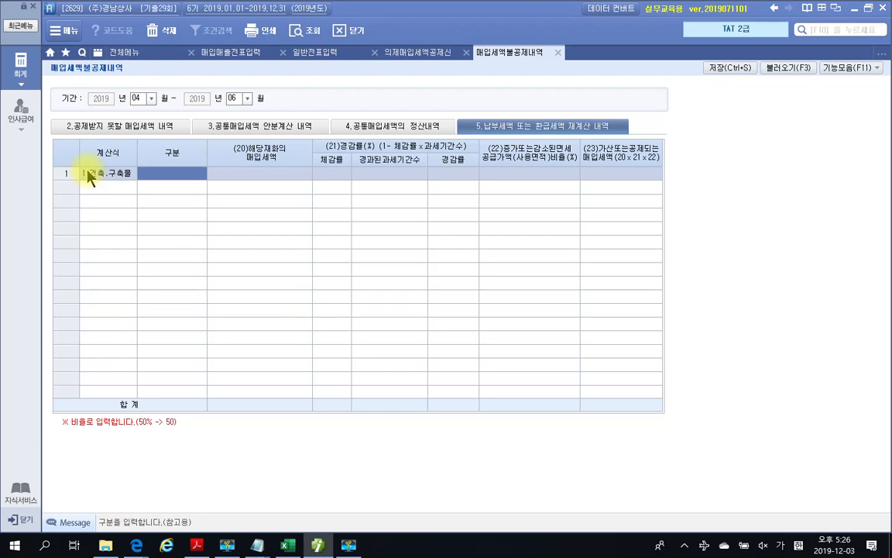
{"action": "type", "text": "건물"}
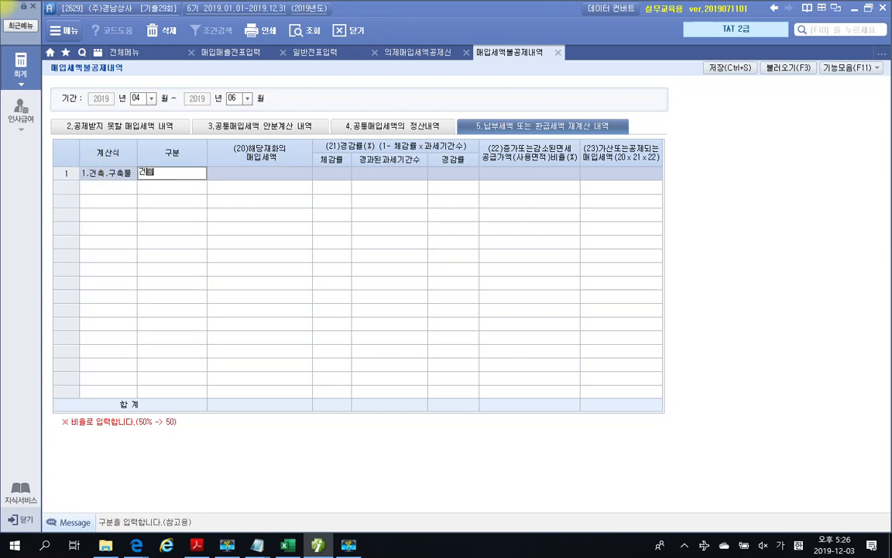
{"action": "key", "text": "Return"}
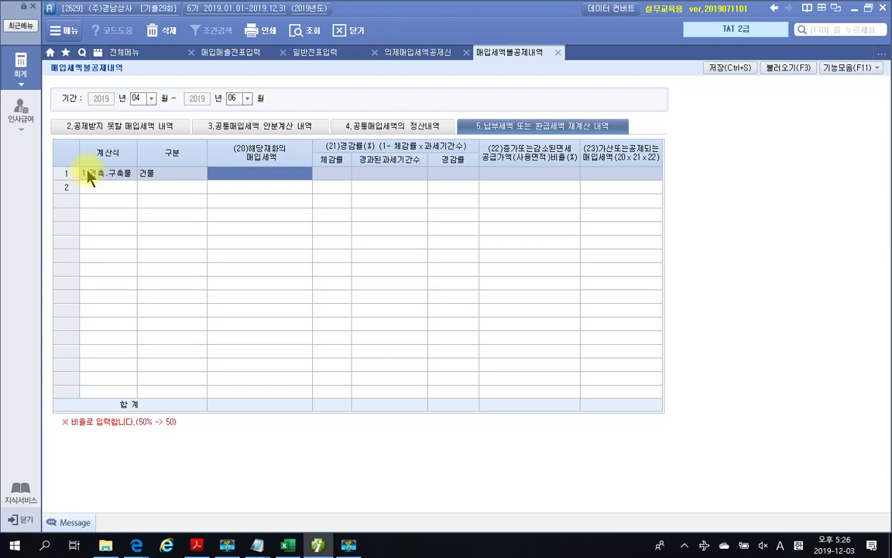
{"action": "type", "text": "10"}
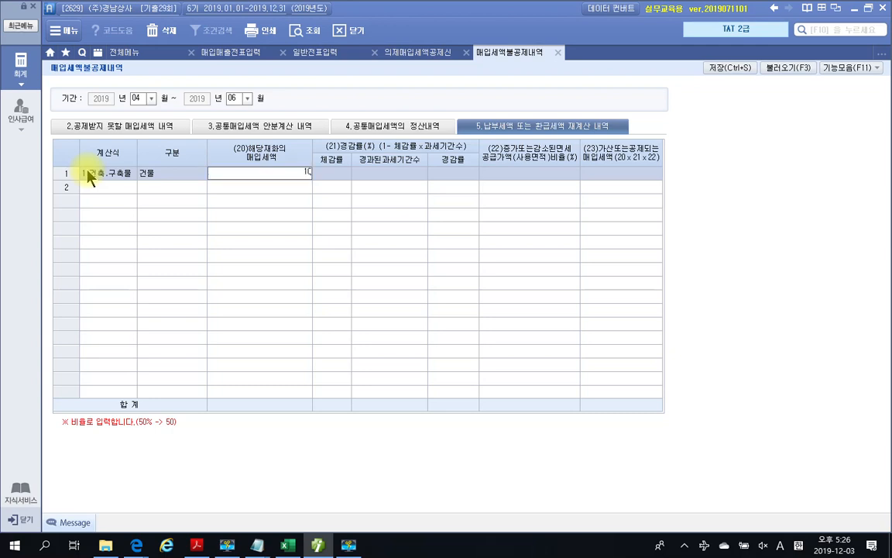
{"action": "type", "text": ",000,000"}
{"action": "key", "text": "Return"}
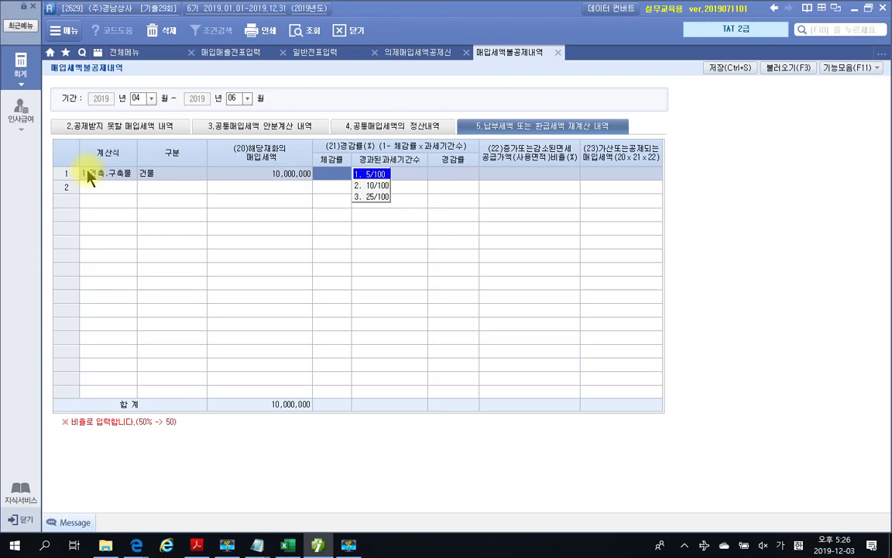
Set the 건물 row's 체감률 to 5/100 and its 경과된과세기간수 to 2.
{"action": "left_click", "coordinate": [370, 175]}
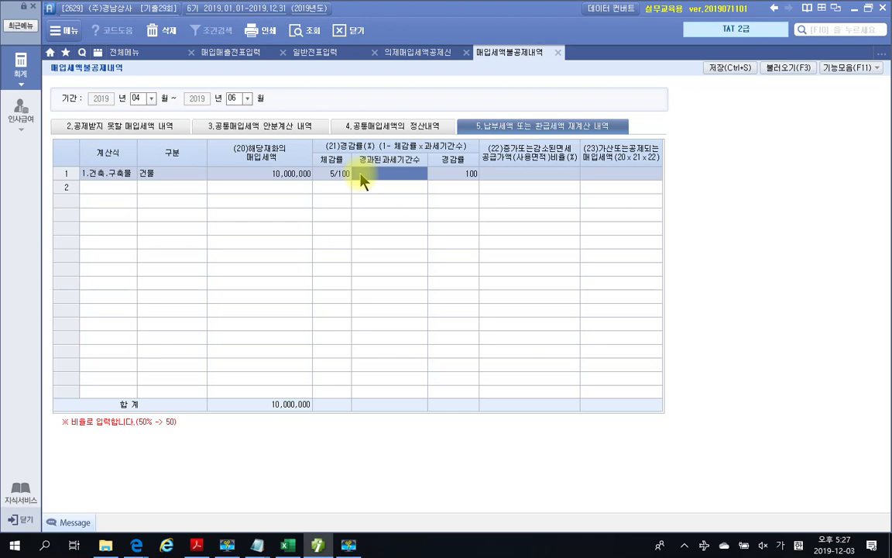
{"action": "left_click", "coordinate": [361, 174]}
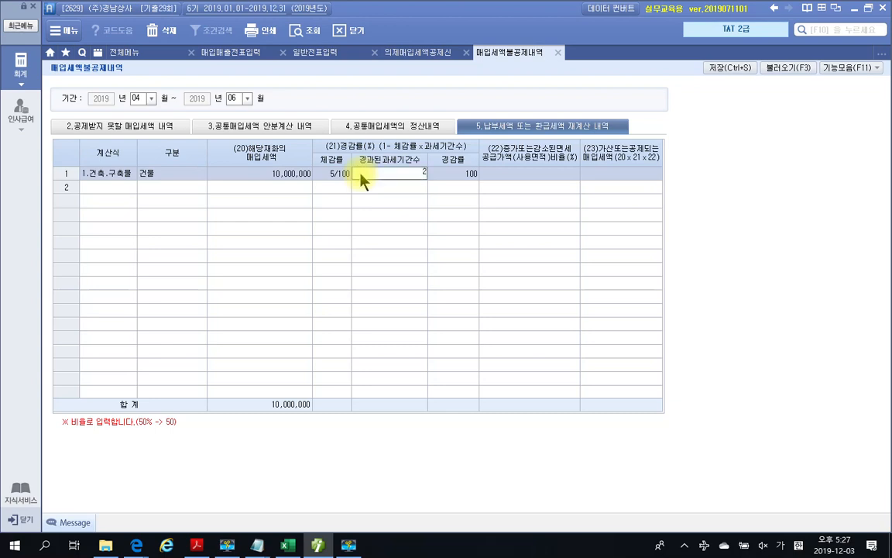
{"action": "type", "text": "2"}
{"action": "key", "text": "Return"}
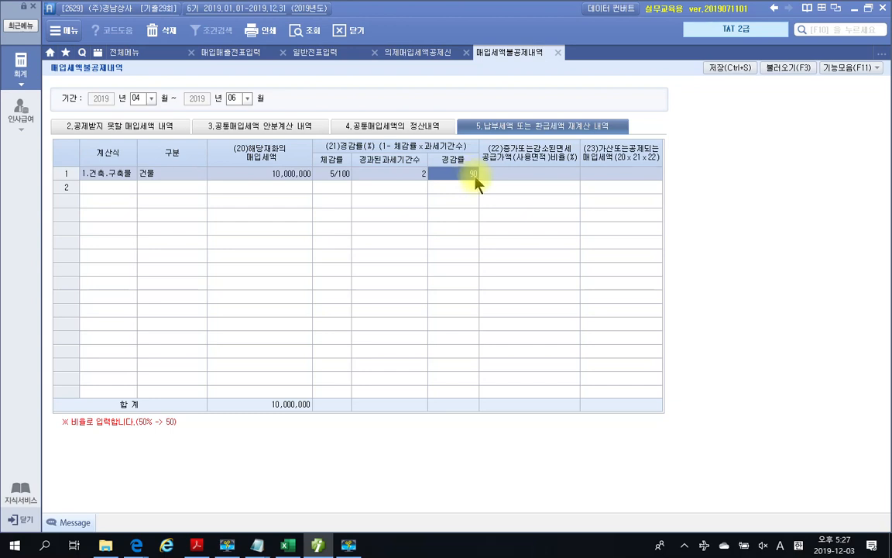
Compare the 2018년 2기 and 2019년 1기 면세비율 in the Adobe Acrobat Reader PDF, and set the 건물 row's column (22) ratio to 15.
{"action": "left_click", "coordinate": [496, 177]}
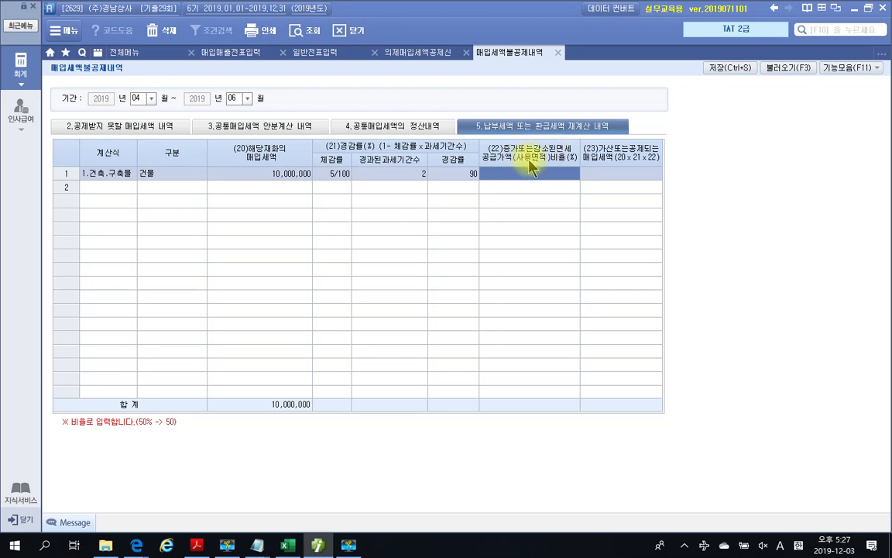
{"action": "left_click", "coordinate": [200, 547]}
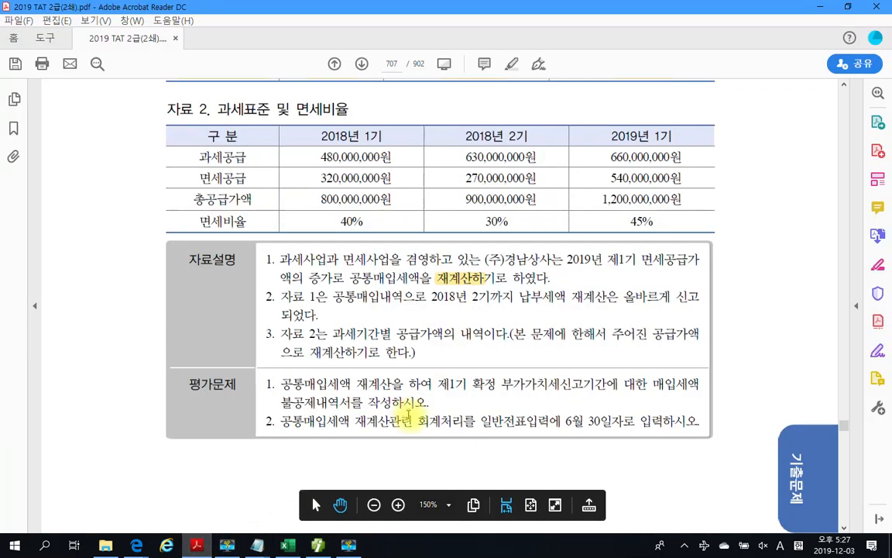
{"action": "mouse_move", "coordinate": [478, 211]}
{"action": "left_mouse_down"}
{"action": "mouse_move", "coordinate": [515, 230]}
{"action": "mouse_move", "coordinate": [600, 217]}
{"action": "mouse_move", "coordinate": [596, 230]}
{"action": "left_mouse_up"}
{"action": "left_click_drag", "start_coordinate": [655, 203], "coordinate": [673, 230]}
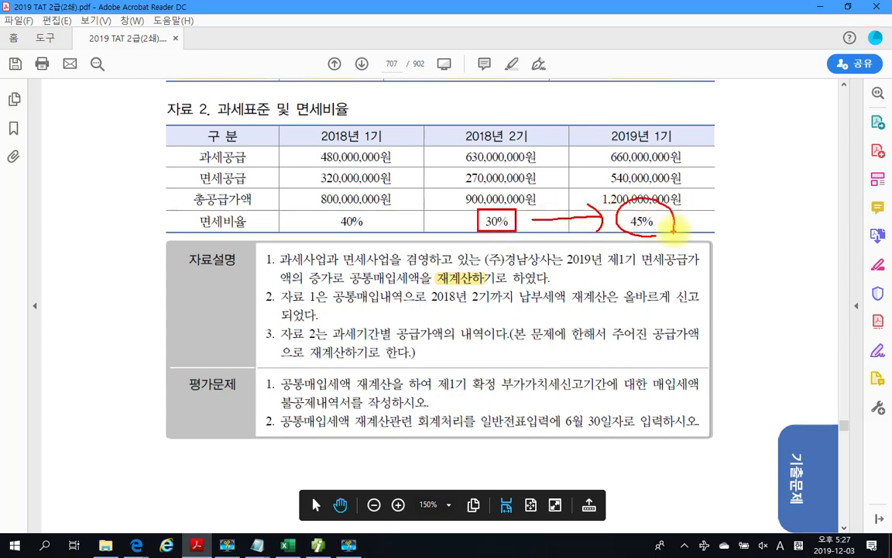
{"action": "left_click_drag", "start_coordinate": [745, 196], "coordinate": [742, 247]}
{"action": "left_click_drag", "start_coordinate": [776, 197], "coordinate": [747, 250]}
{"action": "mouse_move", "coordinate": [810, 200]}
{"action": "left_mouse_down"}
{"action": "mouse_move", "coordinate": [801, 196]}
{"action": "mouse_move", "coordinate": [801, 256]}
{"action": "left_mouse_up"}
{"action": "left_click_drag", "start_coordinate": [832, 227], "coordinate": [821, 232]}
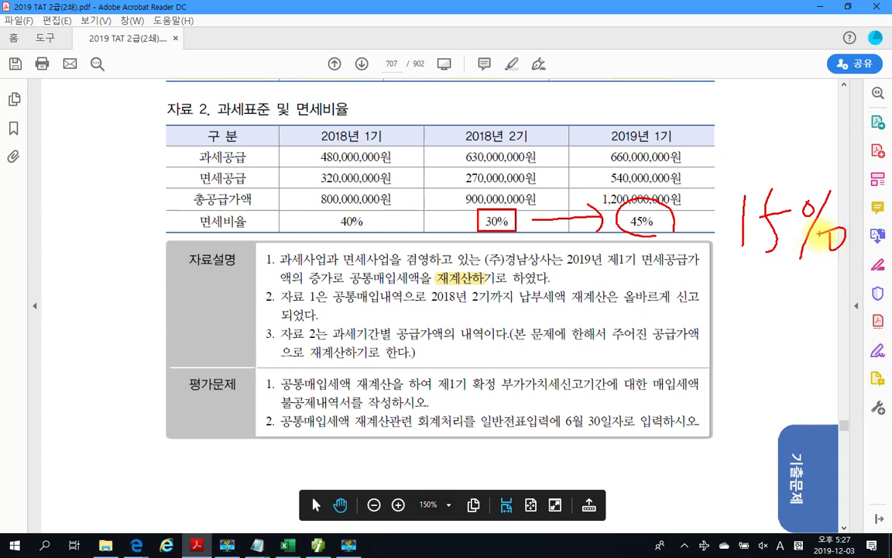
{"action": "key", "text": "Escape"}
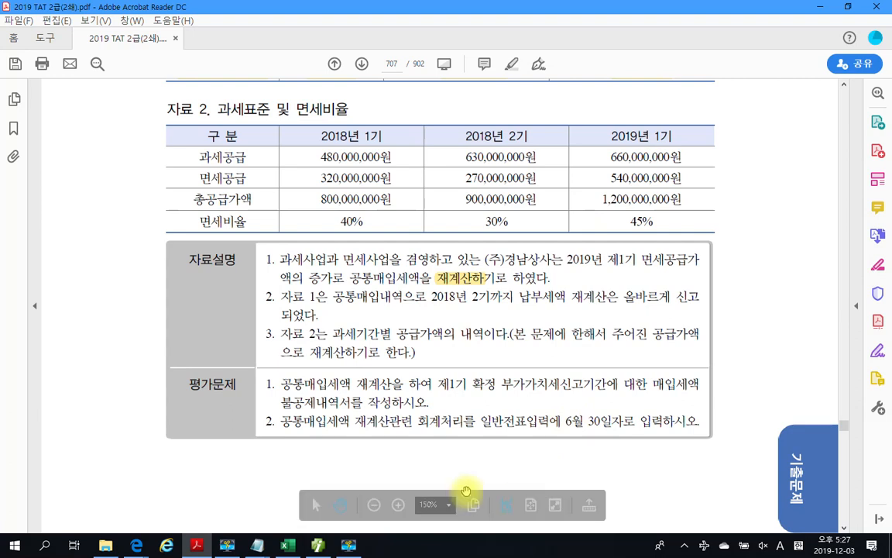
{"action": "left_click", "coordinate": [318, 546]}
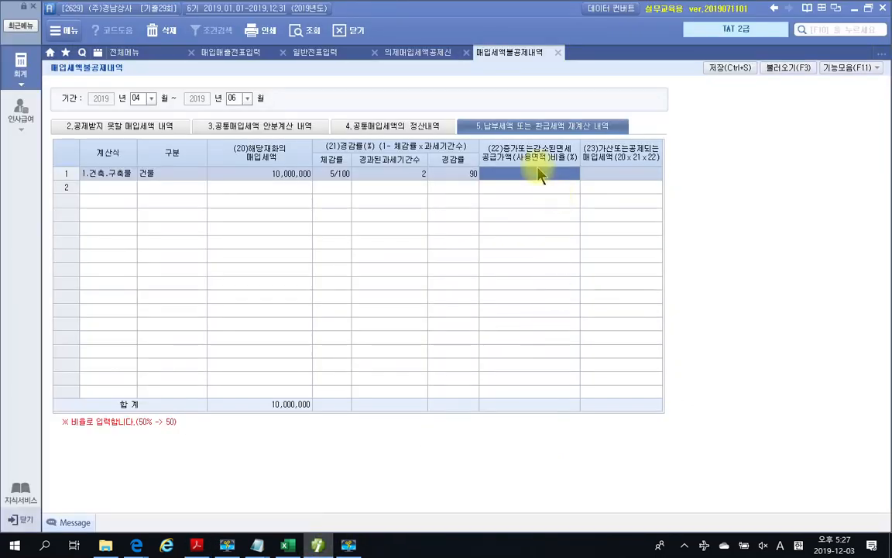
{"action": "type", "text": "15"}
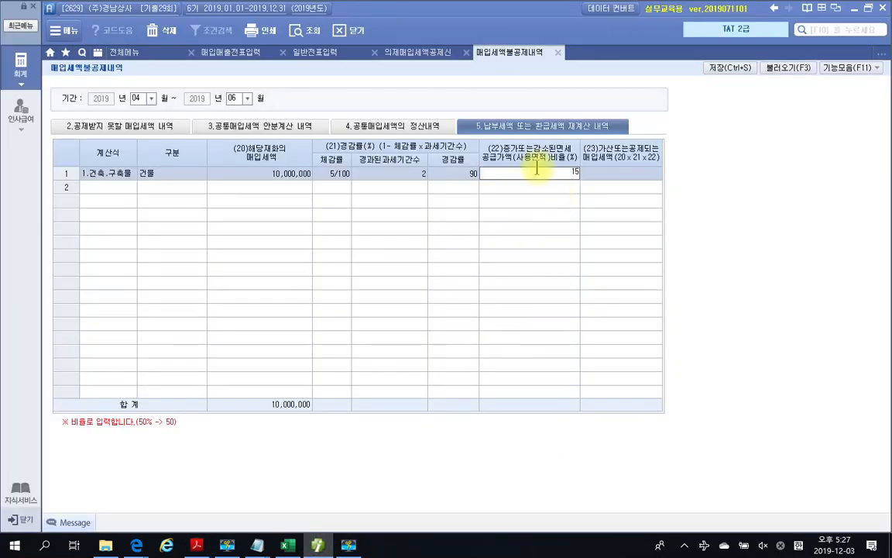
{"action": "key", "text": "Return"}
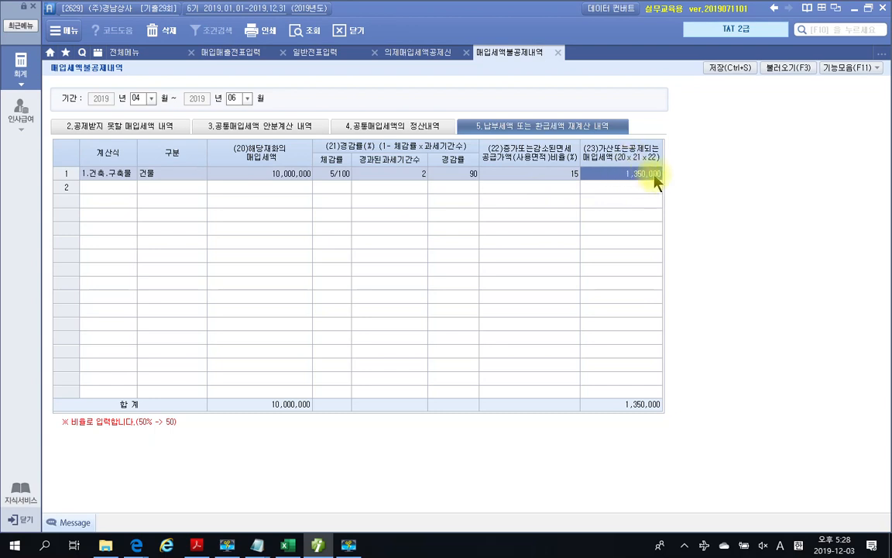
Add row 2 with calculation type 2 (기타 감가상각), 구분 기계장치 and a 해당재화의 매입세액 of 5,000,000.
{"action": "left_click", "coordinate": [106, 188]}
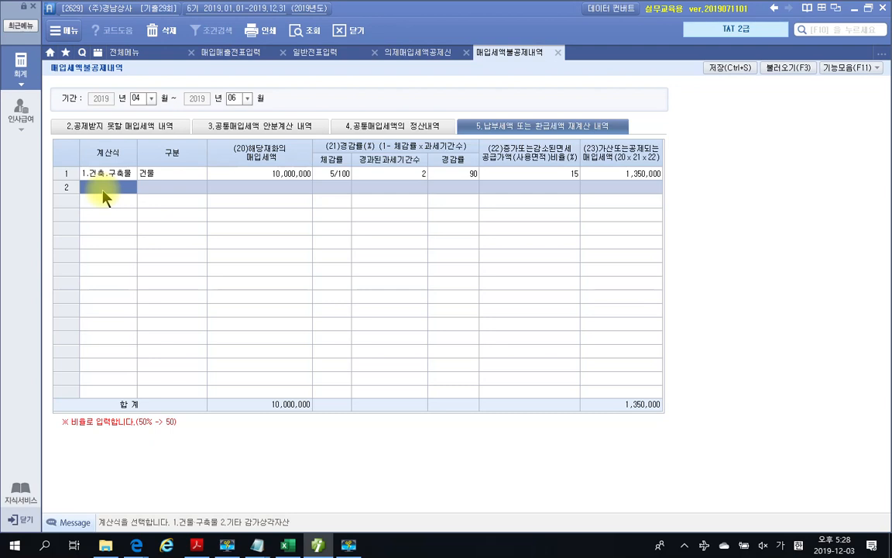
{"action": "type", "text": "2"}
{"action": "key", "text": "Return"}
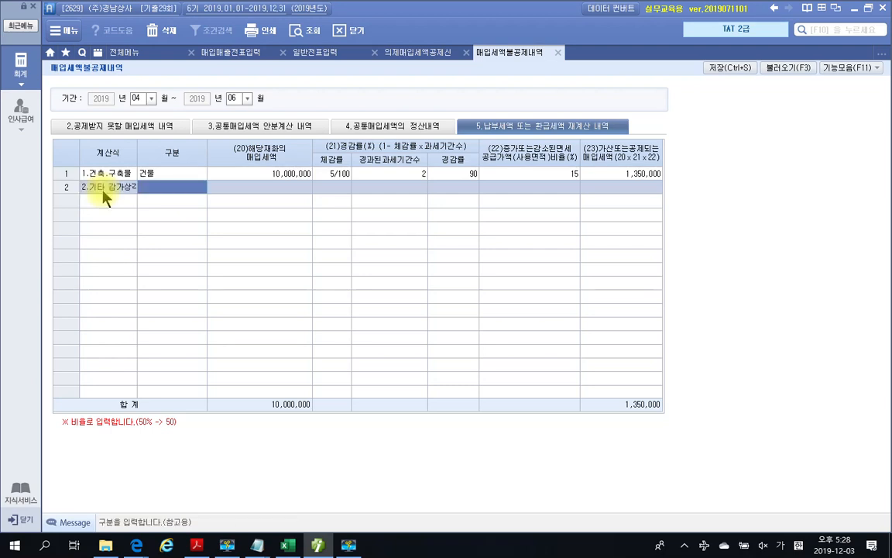
{"action": "type", "text": "기계장치"}
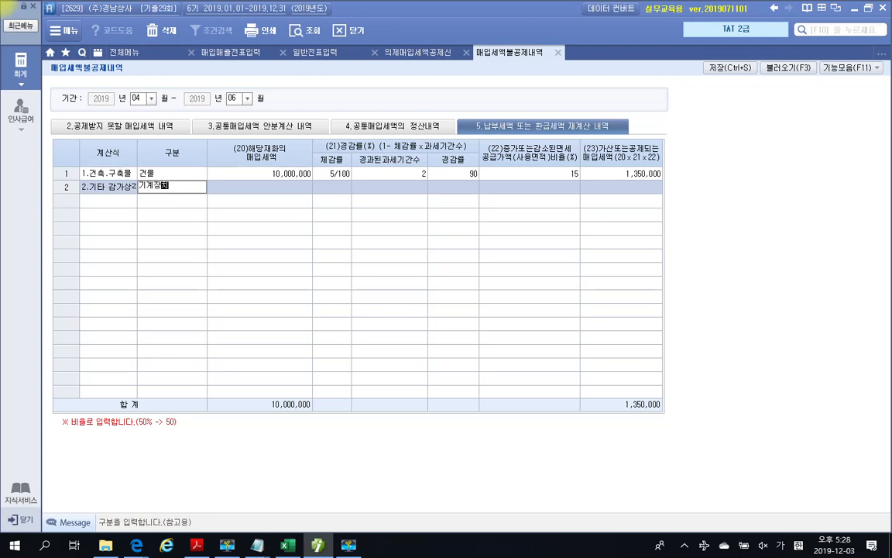
{"action": "key", "text": "Return"}
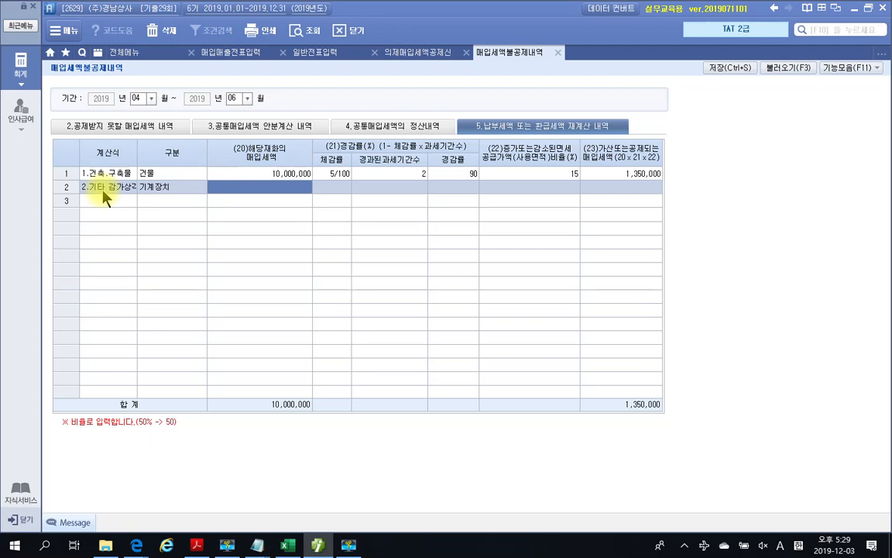
{"action": "type", "text": "5000000"}
{"action": "key", "text": "Return"}
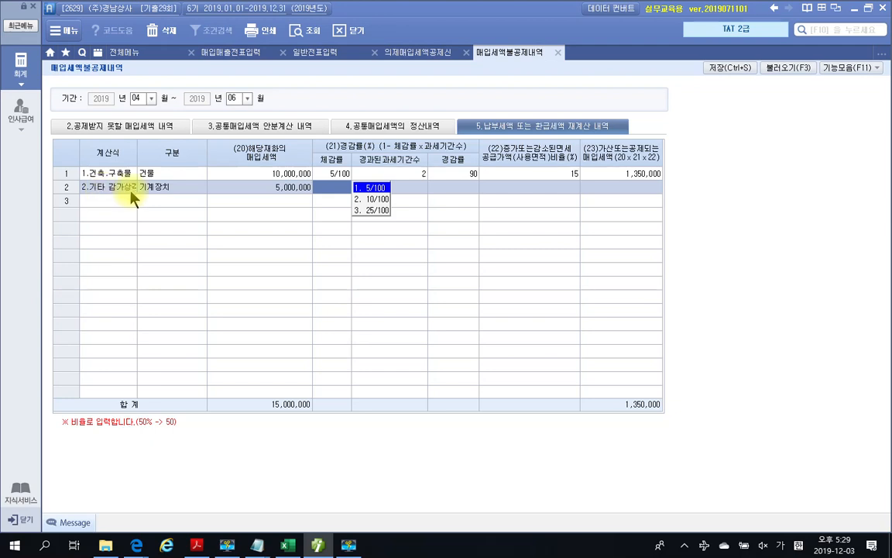
Complete the 기계장치 row with 체감률 25/100, 경과된과세기간수 2 and a column (22) ratio of 15.
{"action": "left_click", "coordinate": [374, 211]}
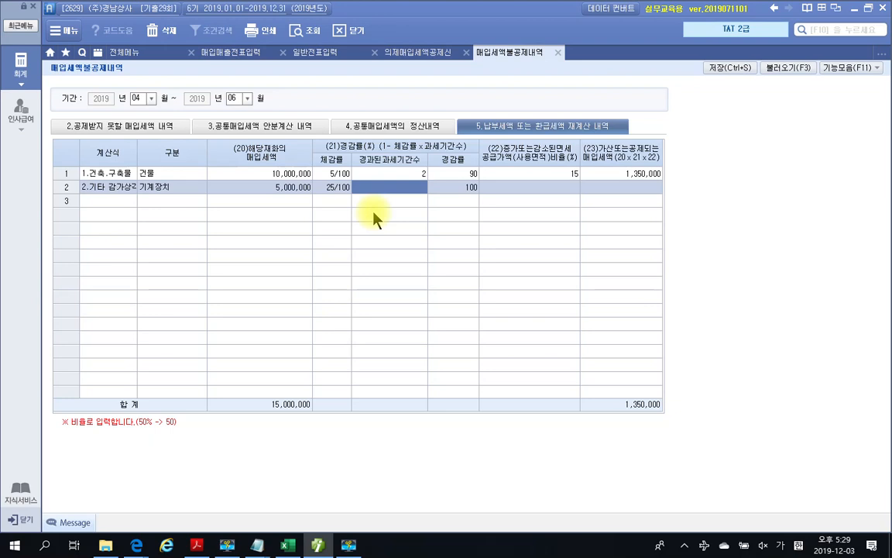
{"action": "type", "text": "3"}
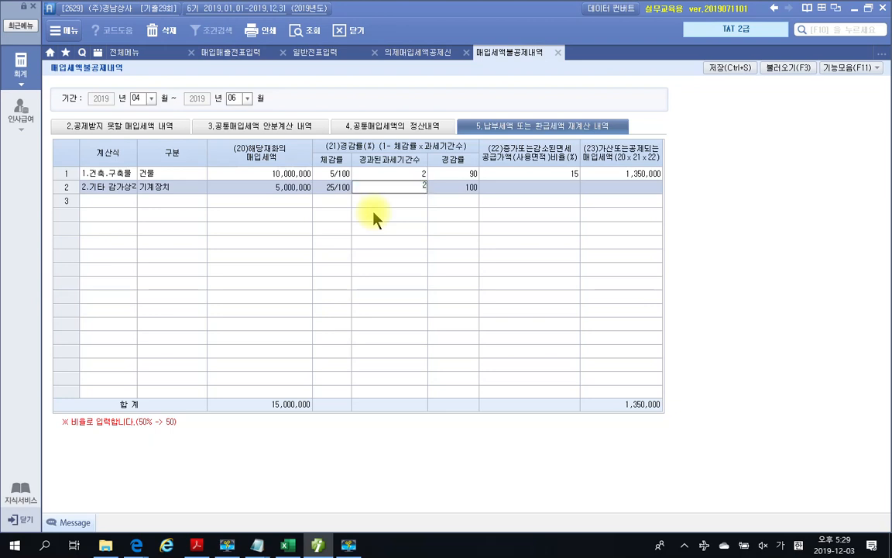
{"action": "key", "text": "Return"}
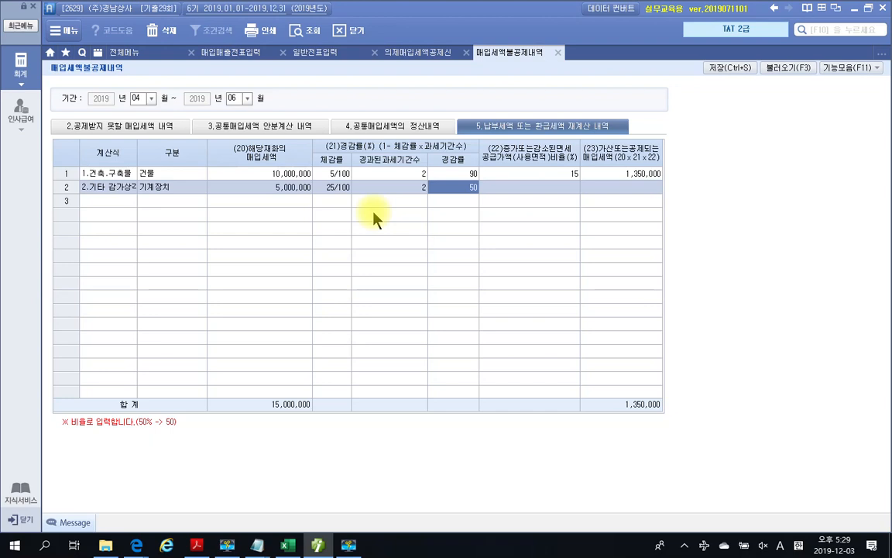
{"action": "key", "text": "Return"}
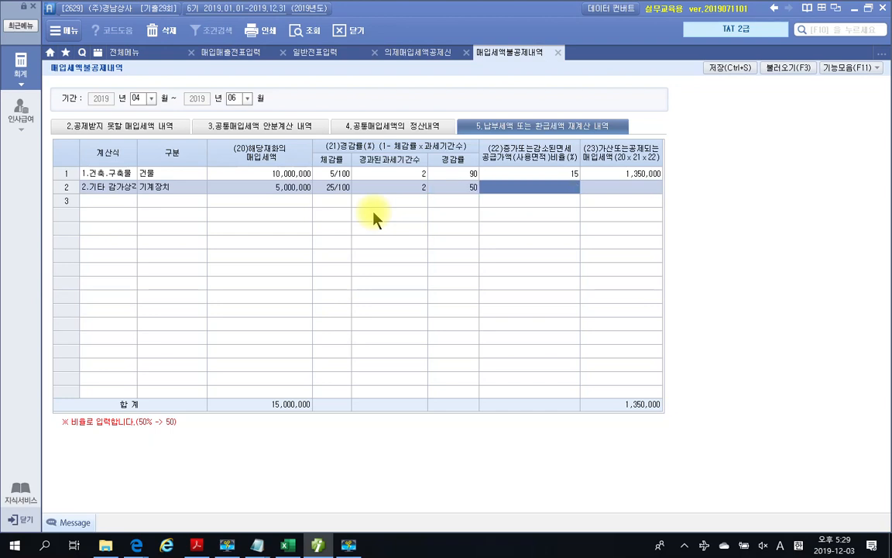
{"action": "type", "text": "15"}
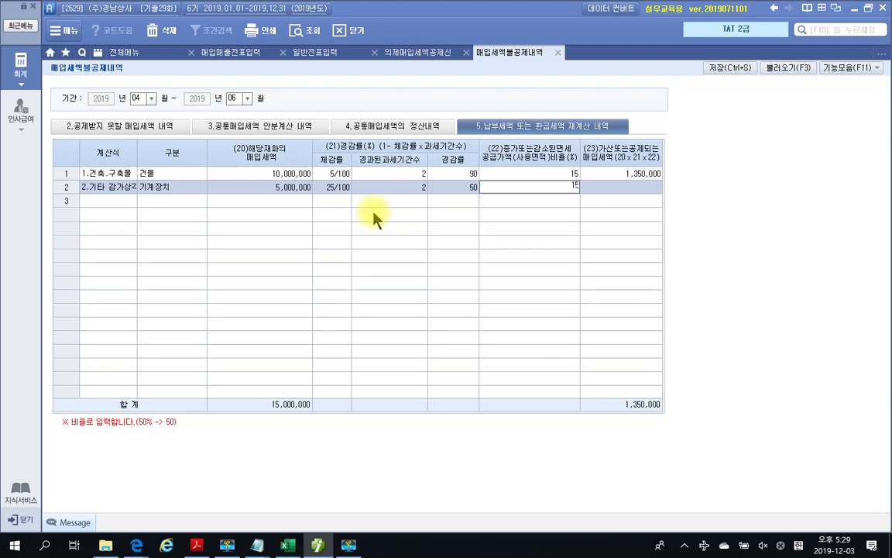
{"action": "key", "text": "Return"}
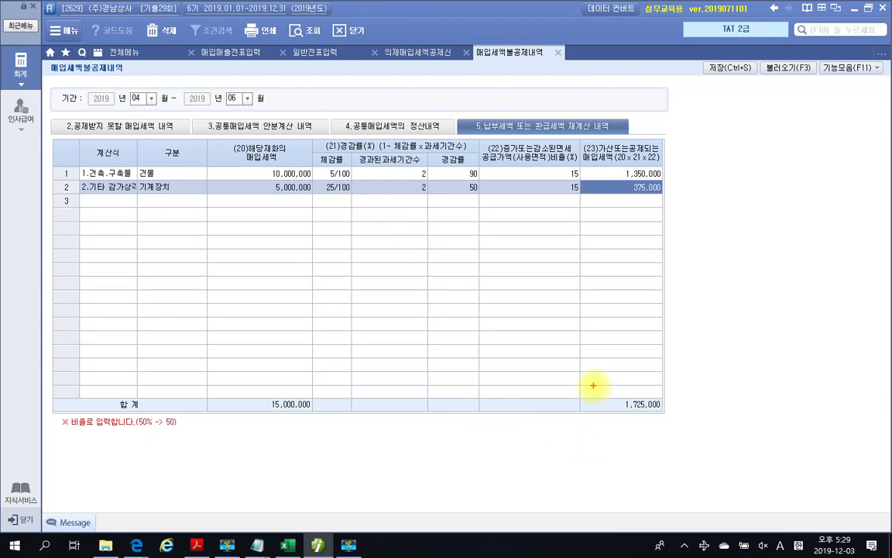
{"action": "left_click_drag", "start_coordinate": [593, 386], "coordinate": [676, 431]}
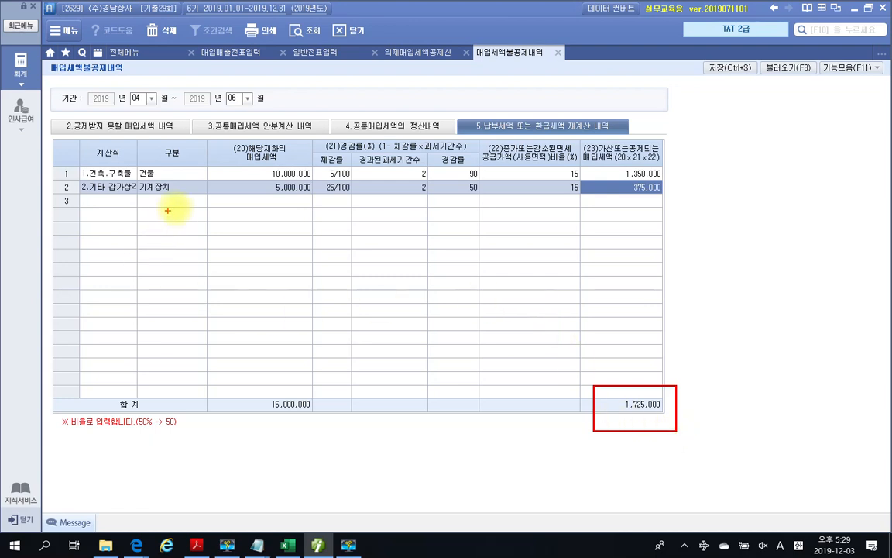
Review the 건물 and 기계장치 rows and save the 매입세액불공제내역 data.
{"action": "mouse_move", "coordinate": [142, 197]}
{"action": "left_mouse_down"}
{"action": "mouse_move", "coordinate": [168, 198]}
{"action": "mouse_move", "coordinate": [138, 179]}
{"action": "left_mouse_up"}
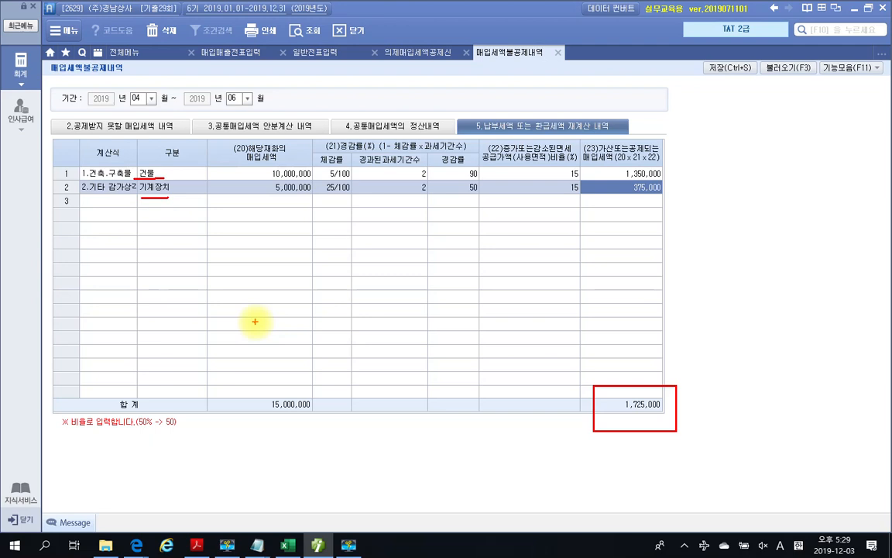
{"action": "key", "text": "Escape"}
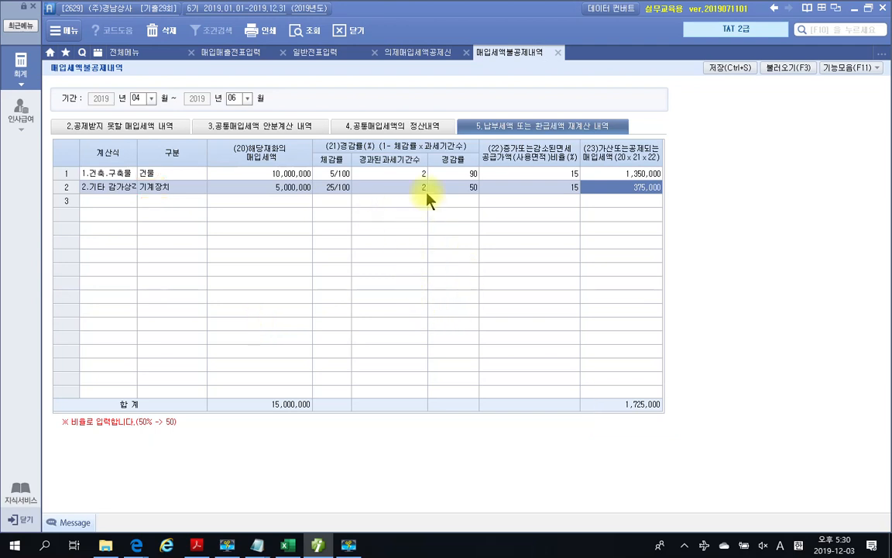
{"action": "left_click", "coordinate": [720, 69]}
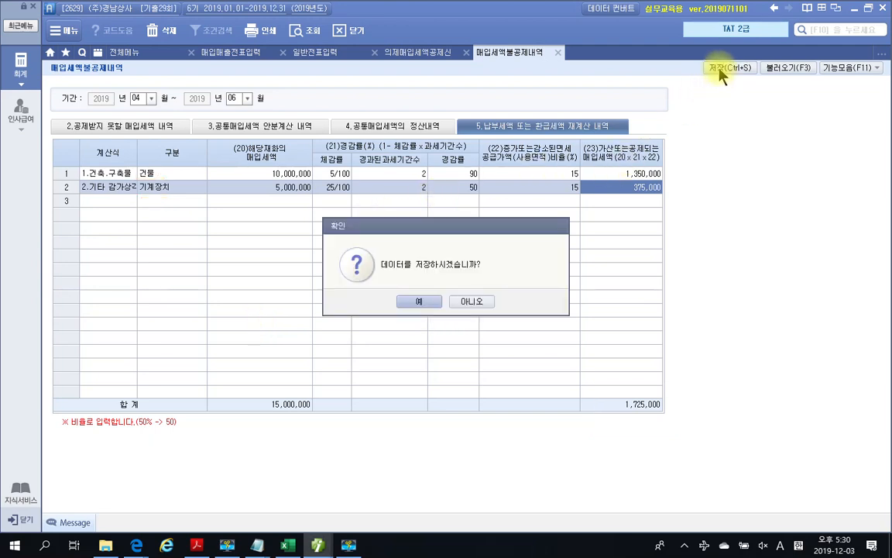
{"action": "left_click", "coordinate": [417, 302]}
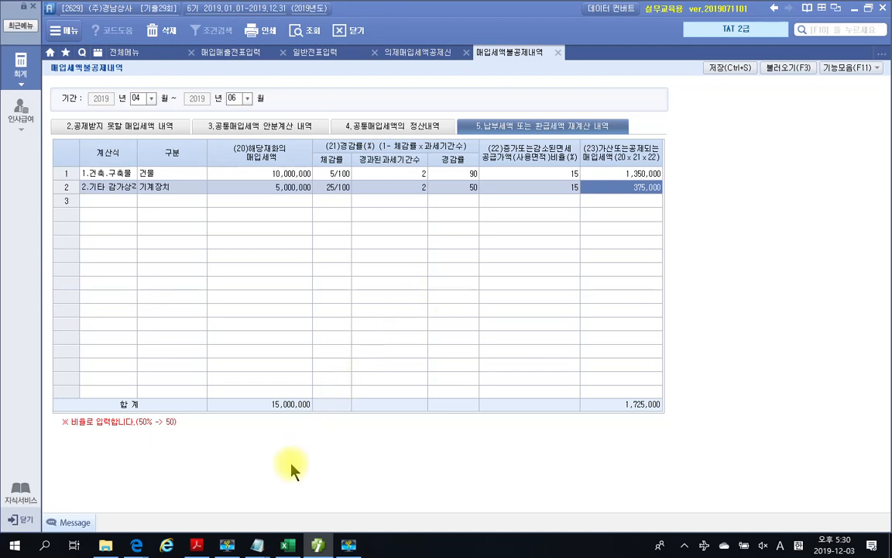
Switch to the Adobe Acrobat Reader PDF and examine the two 평가문제 tasks and the 면세비율 for 2018년 2기 and 2019년 1기.
{"action": "left_click", "coordinate": [196, 545]}
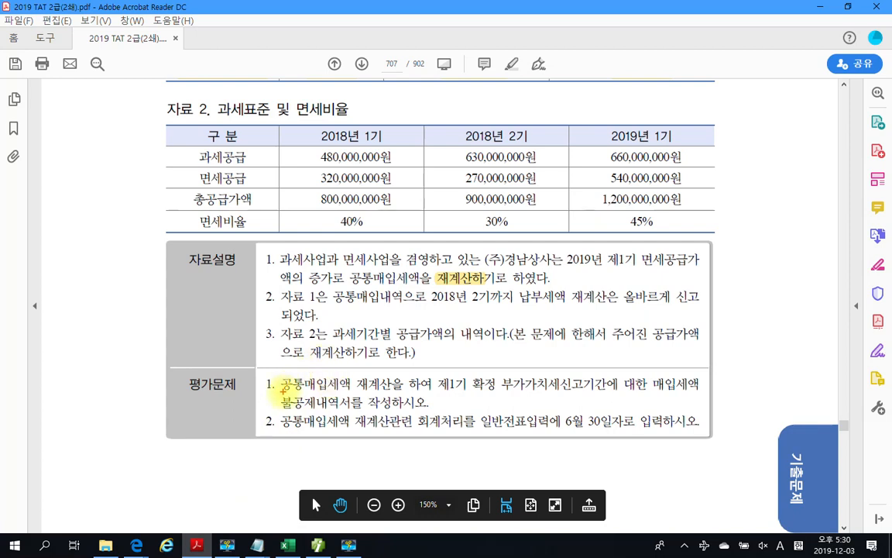
{"action": "mouse_move", "coordinate": [439, 390]}
{"action": "left_mouse_down"}
{"action": "mouse_move", "coordinate": [696, 390]}
{"action": "mouse_move", "coordinate": [709, 374]}
{"action": "mouse_move", "coordinate": [649, 380]}
{"action": "mouse_move", "coordinate": [658, 391]}
{"action": "left_mouse_up"}
{"action": "left_click_drag", "start_coordinate": [261, 406], "coordinate": [431, 401]}
{"action": "mouse_move", "coordinate": [259, 386]}
{"action": "left_mouse_down"}
{"action": "mouse_move", "coordinate": [270, 379]}
{"action": "mouse_move", "coordinate": [257, 426]}
{"action": "mouse_move", "coordinate": [277, 426]}
{"action": "left_mouse_up"}
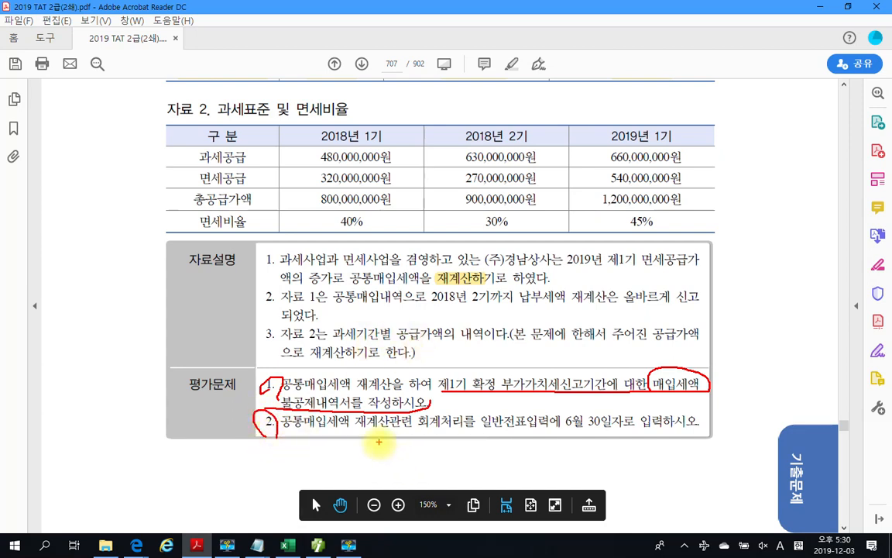
{"action": "mouse_move", "coordinate": [417, 434]}
{"action": "left_mouse_down"}
{"action": "mouse_move", "coordinate": [610, 435]}
{"action": "mouse_move", "coordinate": [589, 410]}
{"action": "mouse_move", "coordinate": [596, 437]}
{"action": "left_mouse_up"}
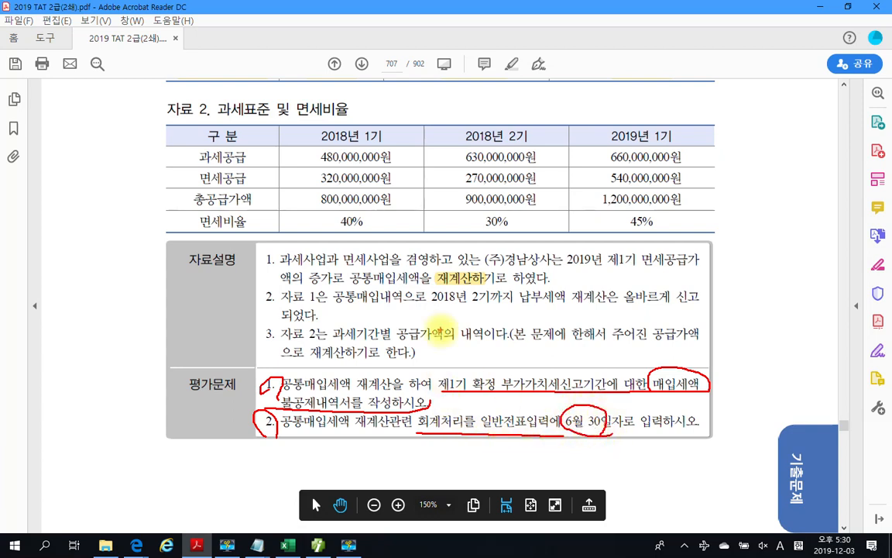
{"action": "key", "text": "Escape"}
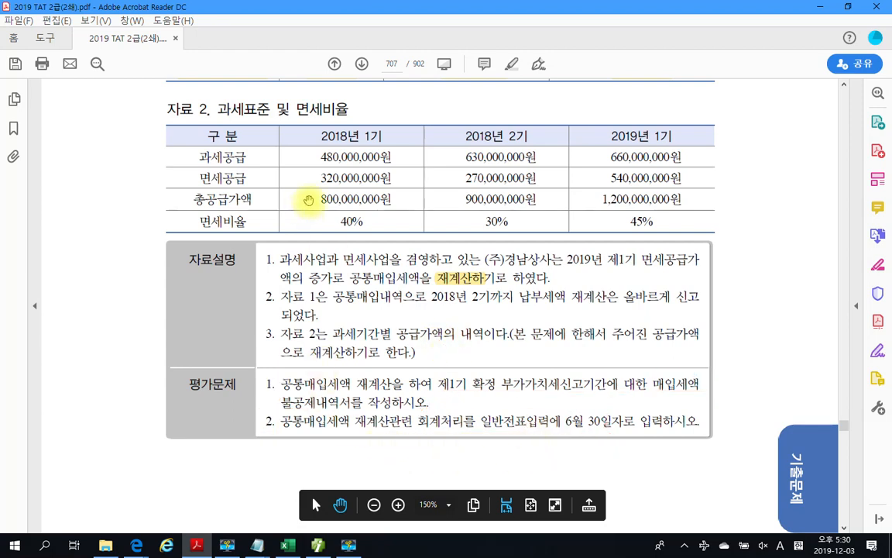
{"action": "left_click_drag", "start_coordinate": [452, 122], "coordinate": [551, 228]}
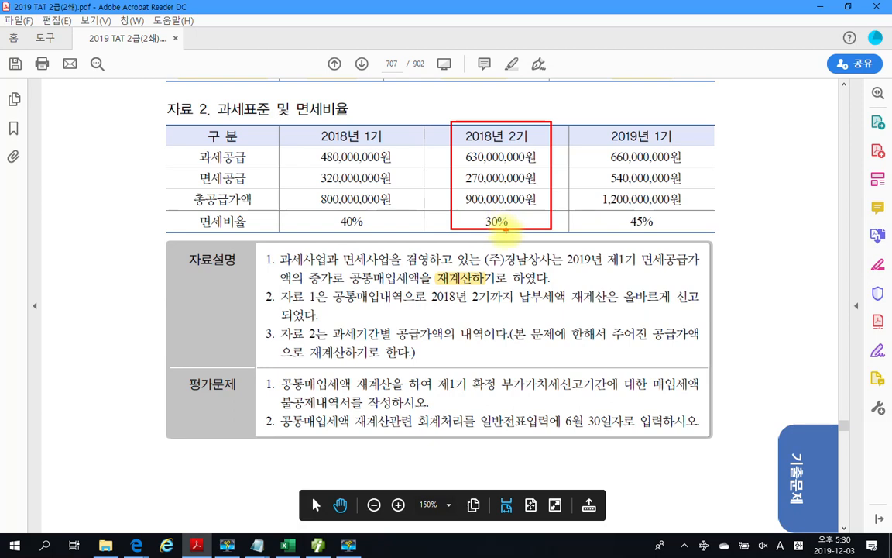
{"action": "mouse_move", "coordinate": [507, 211]}
{"action": "left_mouse_down"}
{"action": "mouse_move", "coordinate": [482, 228]}
{"action": "mouse_move", "coordinate": [517, 218]}
{"action": "left_mouse_up"}
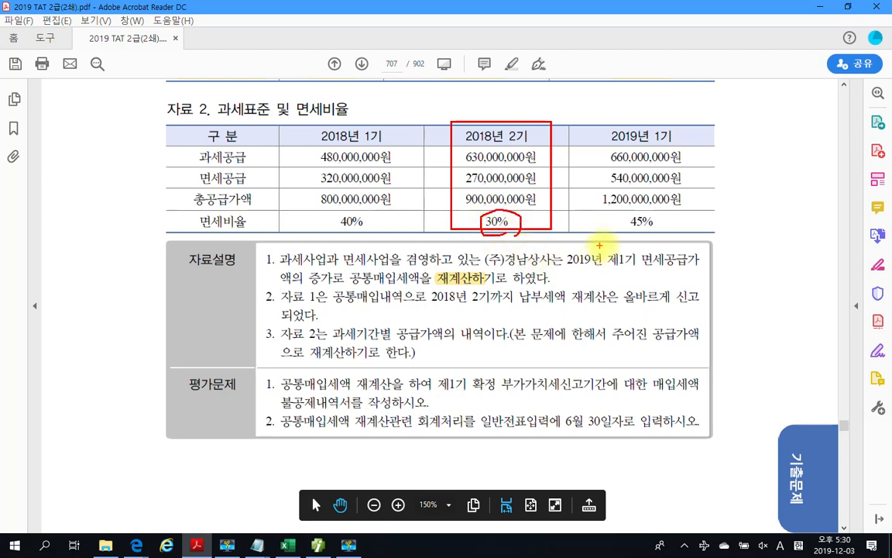
{"action": "left_click_drag", "start_coordinate": [641, 234], "coordinate": [622, 211]}
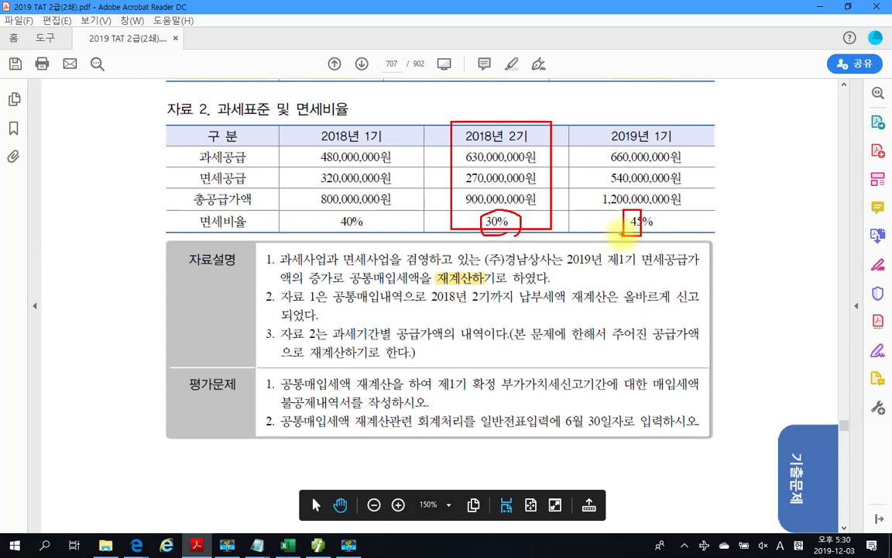
{"action": "key", "text": "Escape"}
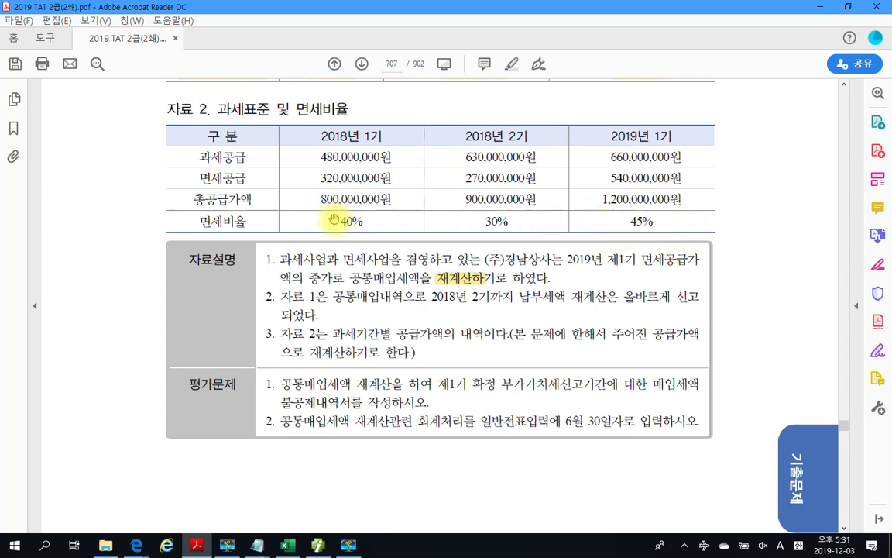
Examine the 건물 and 포장기(기계장치) rows in the 자료 1 공통사용자산매입내역 table.
{"action": "scroll", "coordinate": [384, 220], "scroll_direction": "up", "scroll_amount": 3}
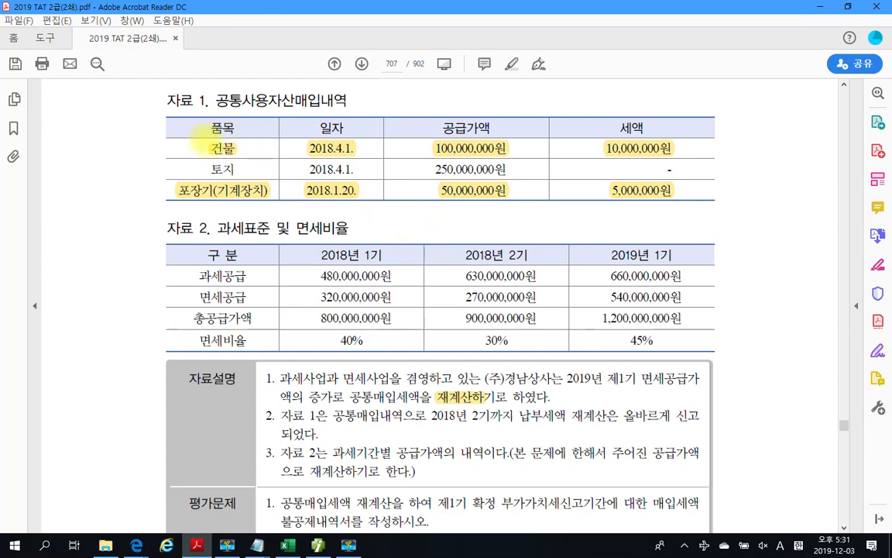
{"action": "left_click_drag", "start_coordinate": [197, 133], "coordinate": [249, 161]}
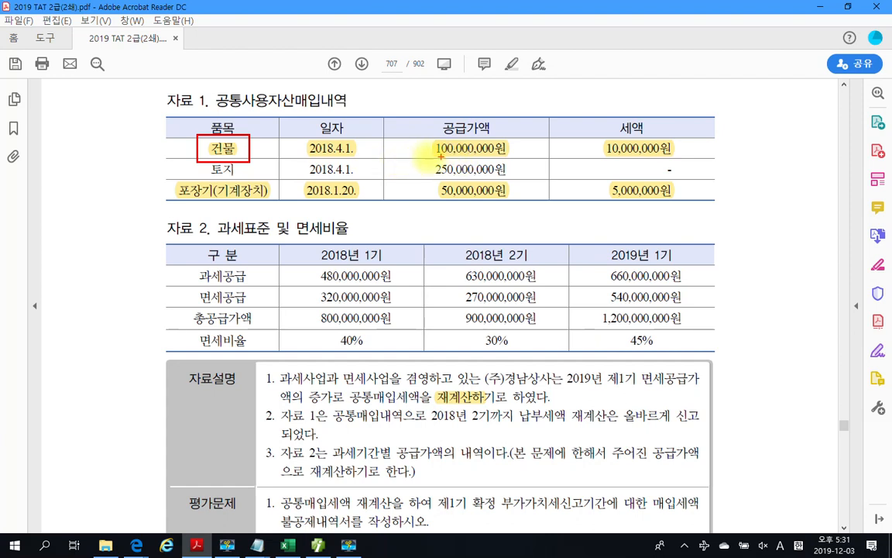
{"action": "mouse_move", "coordinate": [264, 139]}
{"action": "left_mouse_down"}
{"action": "mouse_move", "coordinate": [264, 159]}
{"action": "mouse_move", "coordinate": [277, 148]}
{"action": "left_mouse_up"}
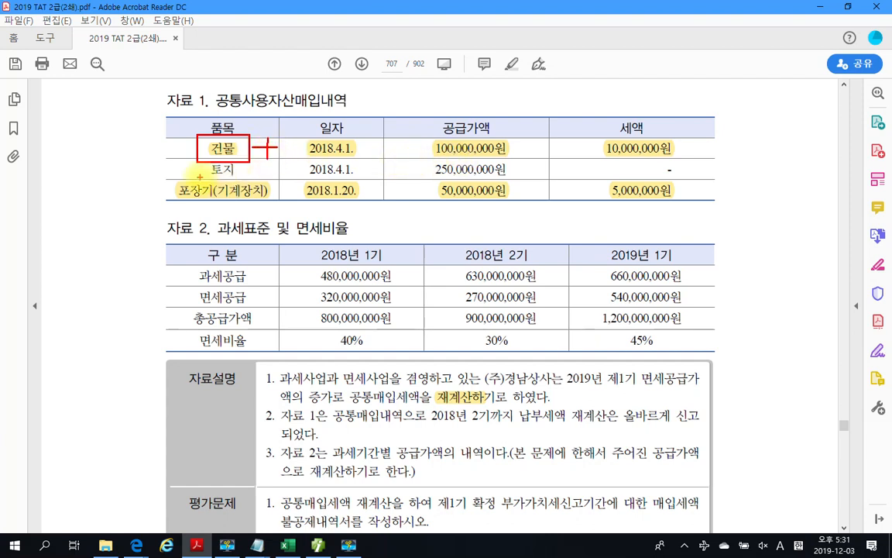
{"action": "left_click_drag", "start_coordinate": [215, 178], "coordinate": [269, 203]}
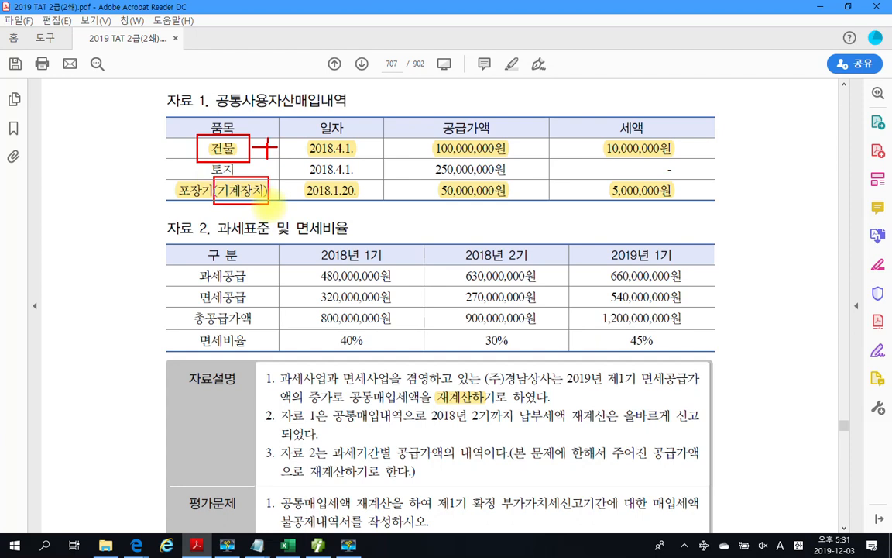
{"action": "mouse_move", "coordinate": [273, 194]}
{"action": "left_mouse_down"}
{"action": "mouse_move", "coordinate": [293, 193]}
{"action": "mouse_move", "coordinate": [285, 203]}
{"action": "left_mouse_up"}
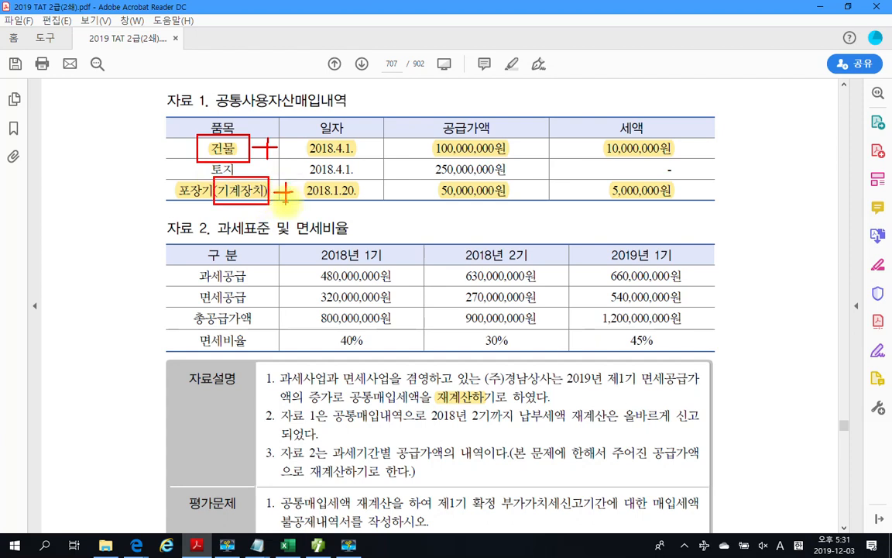
{"action": "mouse_move", "coordinate": [175, 139]}
{"action": "left_mouse_down"}
{"action": "mouse_move", "coordinate": [177, 147]}
{"action": "mouse_move", "coordinate": [188, 140]}
{"action": "left_mouse_up"}
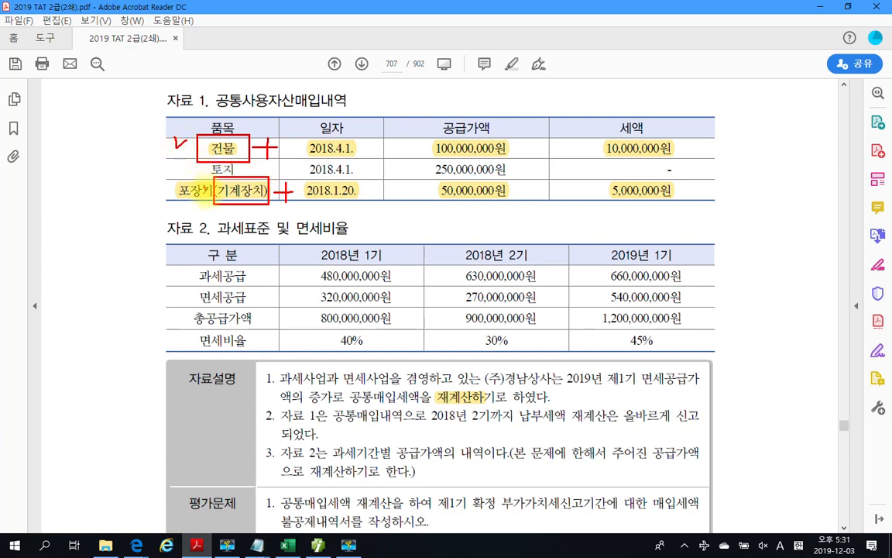
{"action": "left_click_drag", "start_coordinate": [198, 185], "coordinate": [210, 186]}
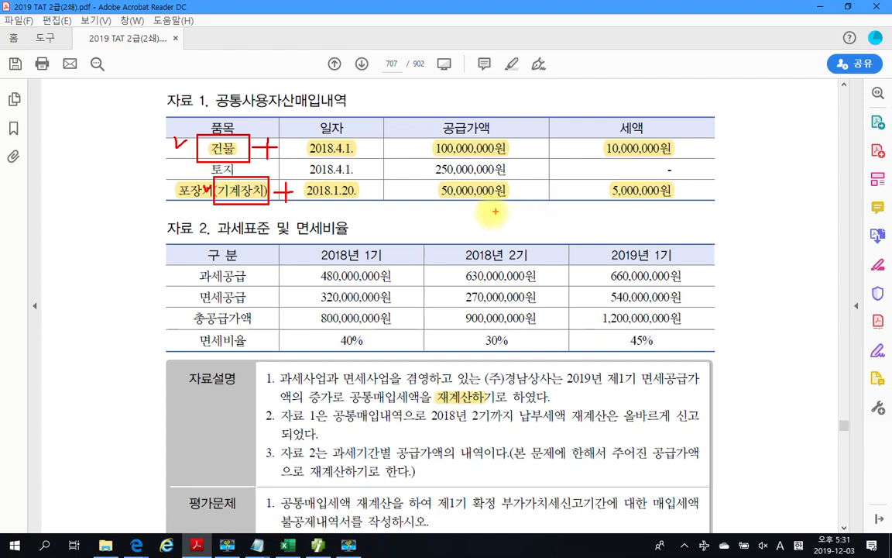
{"action": "key", "text": "Escape"}
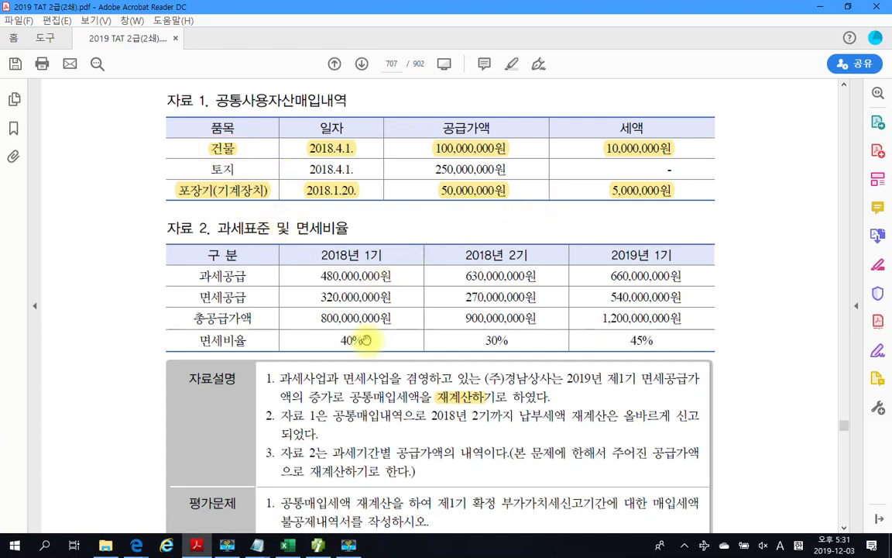
{"action": "scroll", "coordinate": [346, 451], "scroll_direction": "down", "scroll_amount": 3}
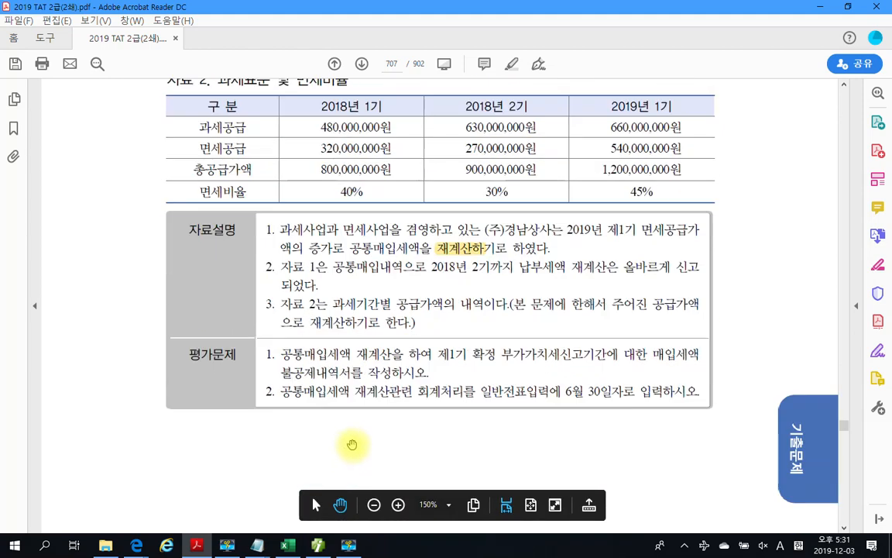
Switch back to the accounting program and open 일반전표입력 for month 06, day 30.
{"action": "left_click", "coordinate": [318, 545]}
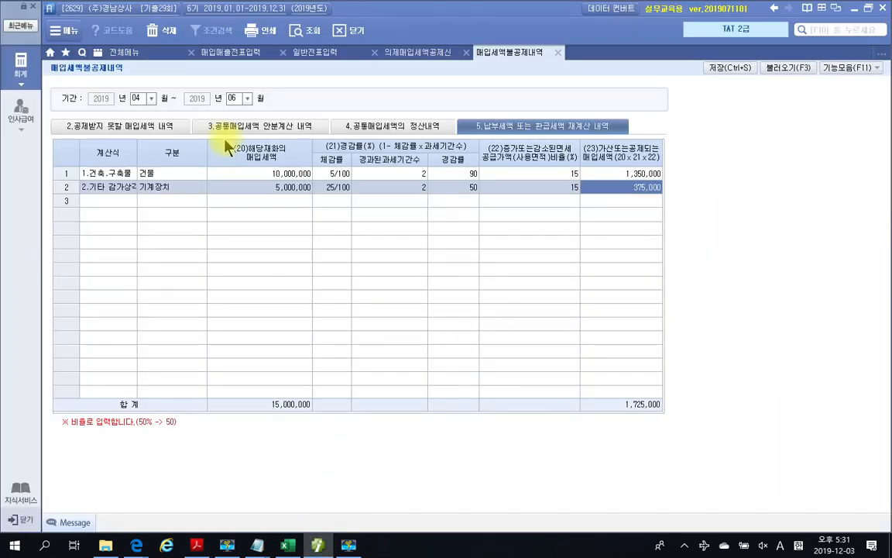
{"action": "left_click", "coordinate": [306, 52]}
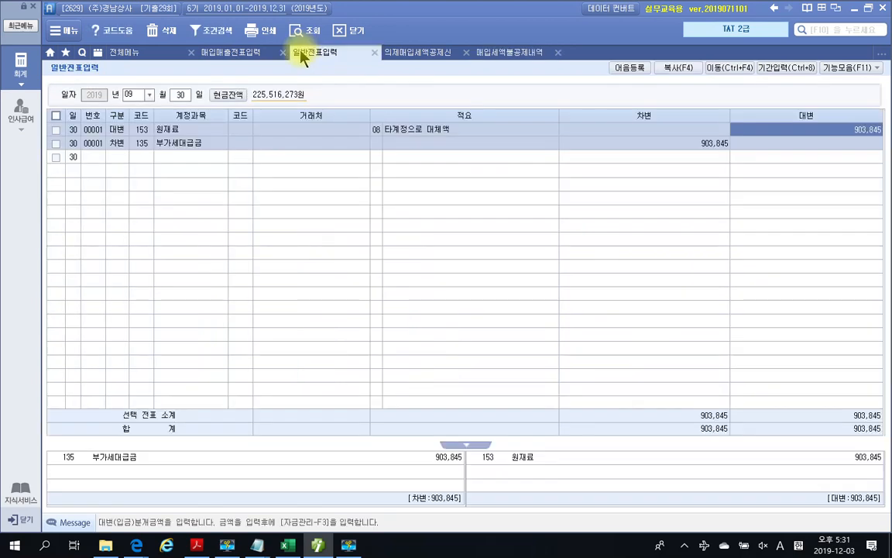
{"action": "left_click", "coordinate": [503, 53]}
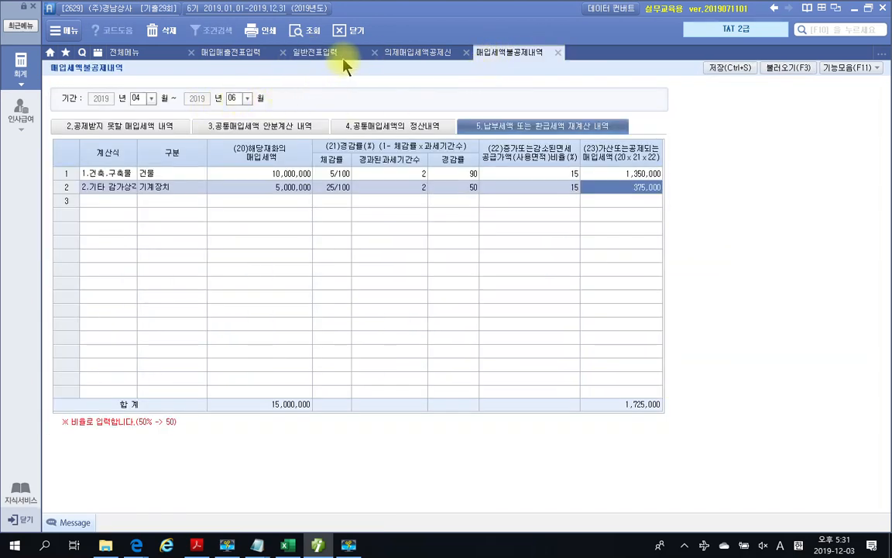
{"action": "left_click", "coordinate": [310, 52]}
{"action": "left_click", "coordinate": [129, 94]}
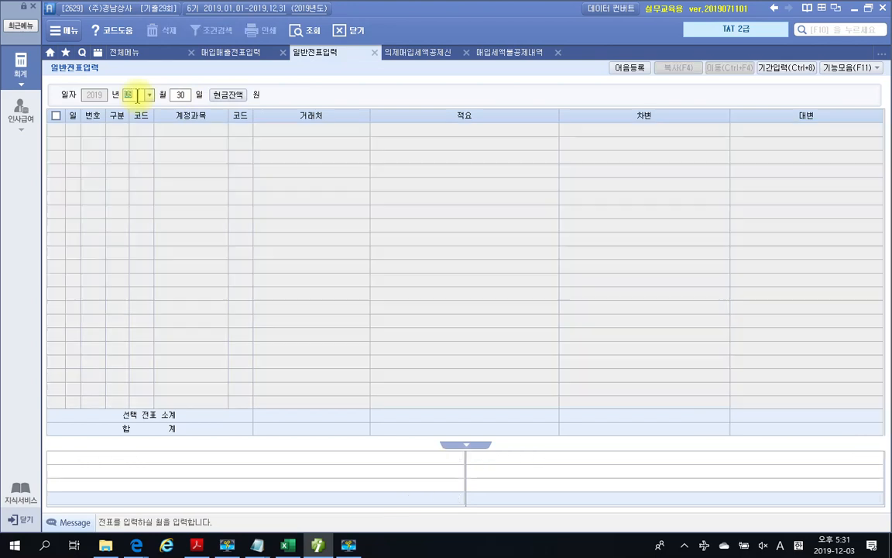
{"action": "key", "text": "Return"}
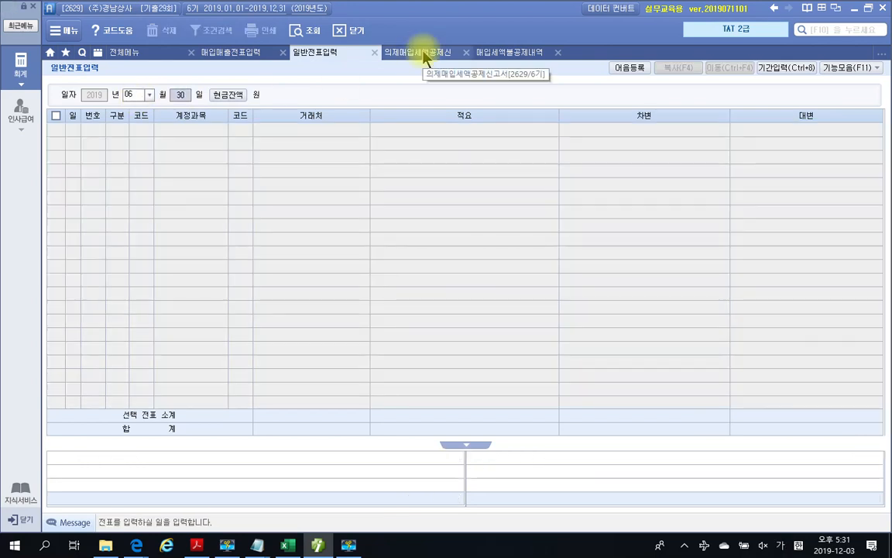
{"action": "key", "text": "Return"}
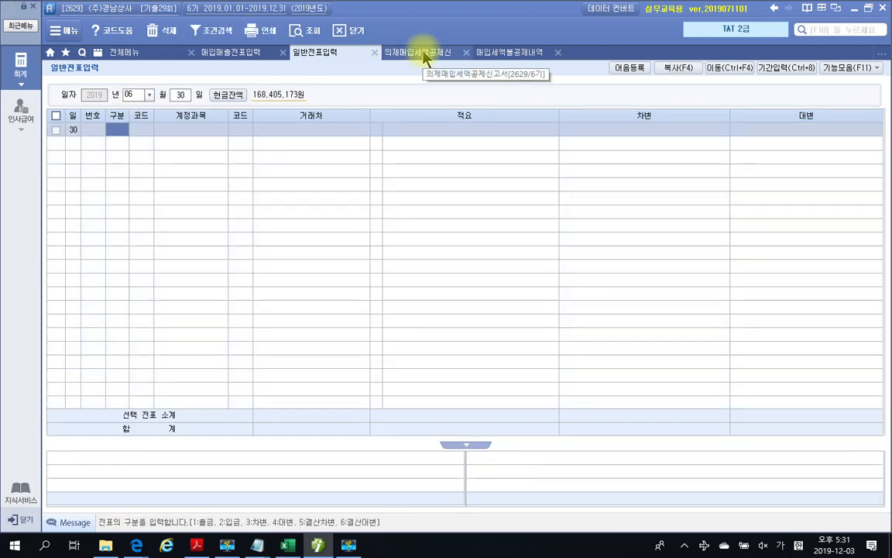
Start a 차변 line with account 202 건물, leaving its 거래처 and 적요 blank.
{"action": "type", "text": "3건물"}
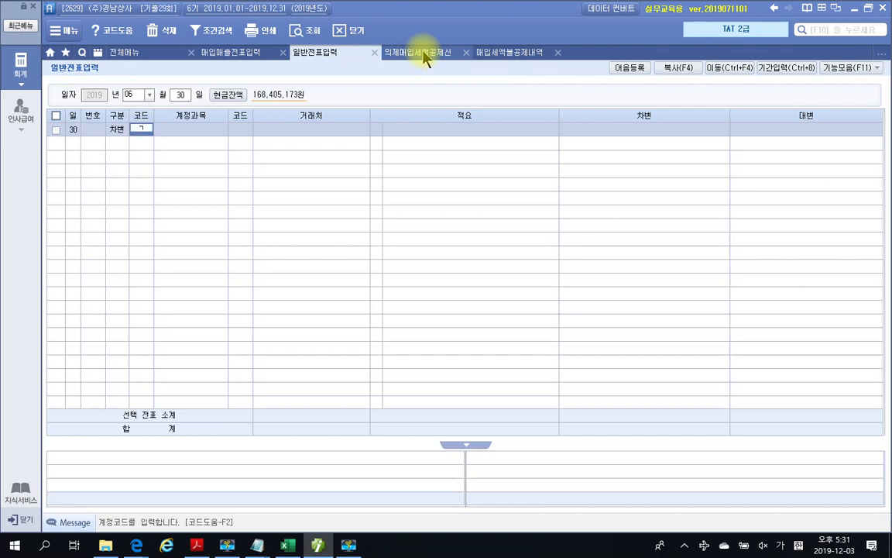
{"action": "key", "text": "Return"}
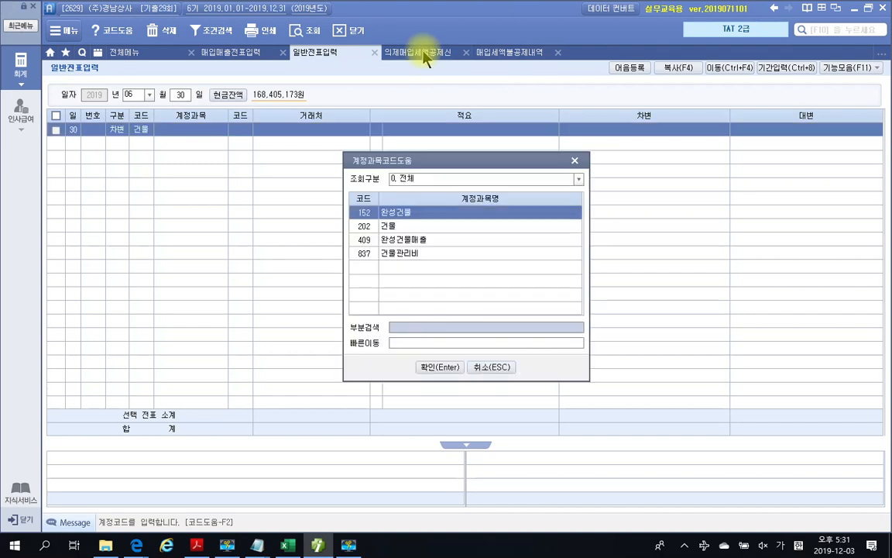
{"action": "key", "text": "Down"}
{"action": "key", "text": "Return"}
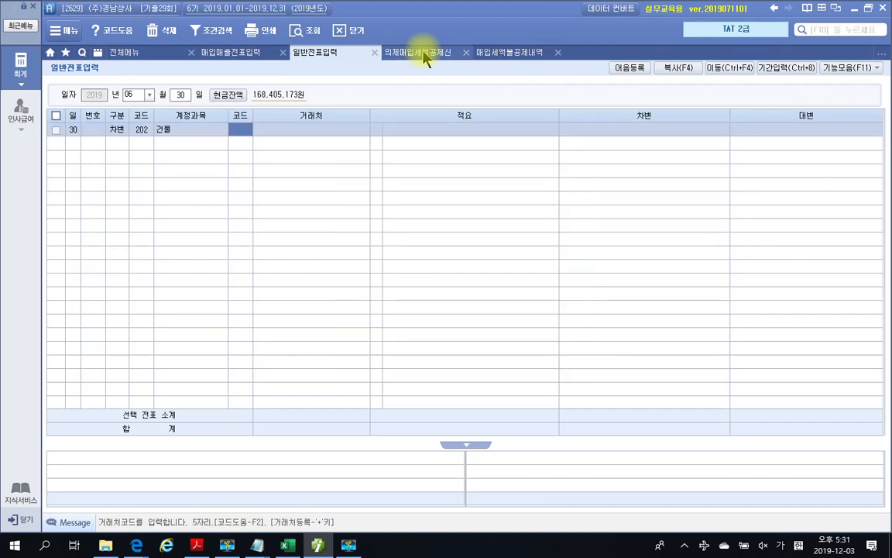
{"action": "key", "text": "Return"}
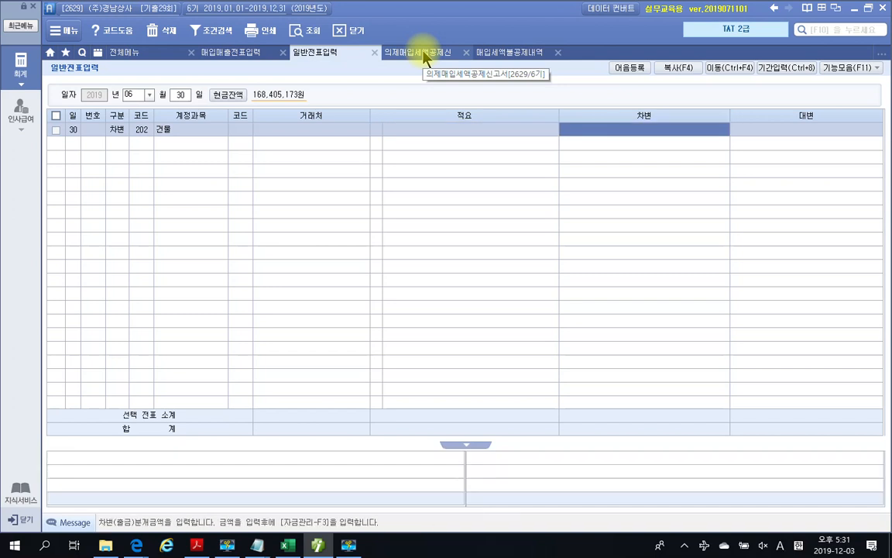
Look up the 건물 row's column (23) amount in 매입세액불공제내역 and enter 1,350,000 as the 차변 amount of the 건물 voucher line.
{"action": "left_click", "coordinate": [508, 53]}
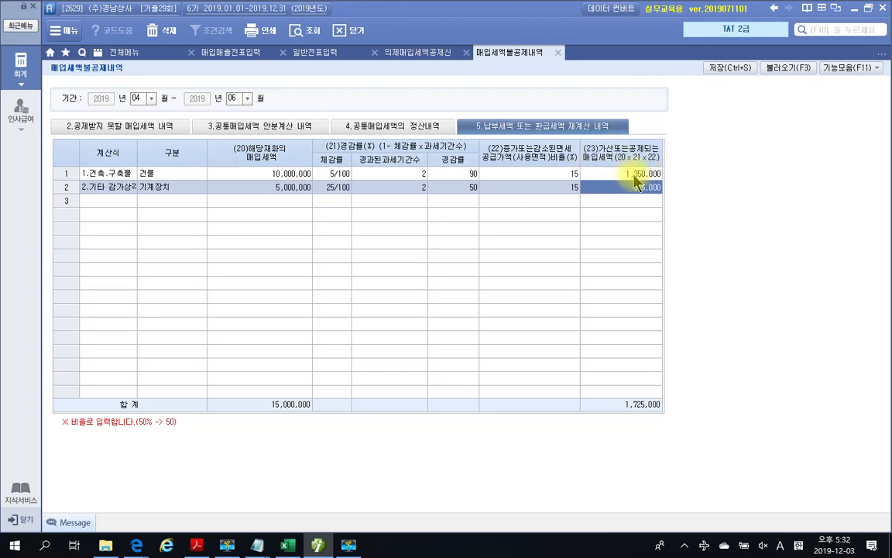
{"action": "left_click", "coordinate": [640, 177]}
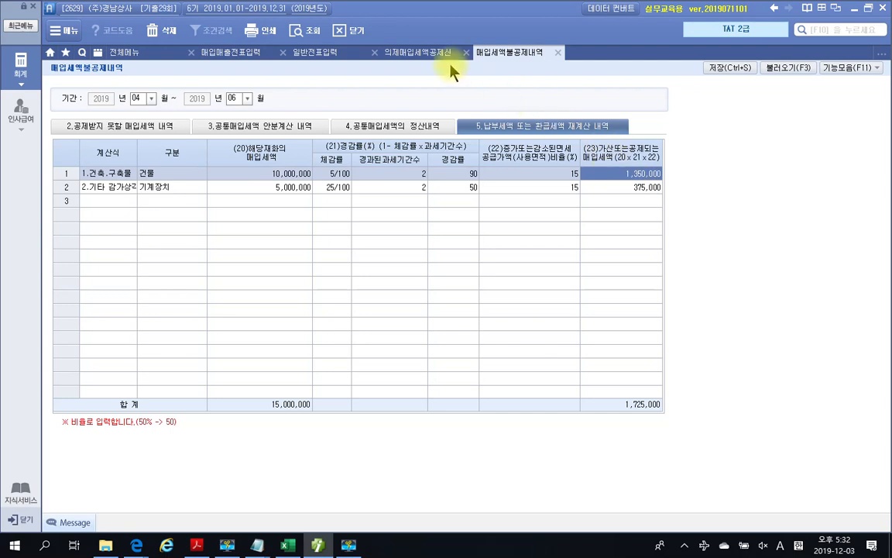
{"action": "left_click", "coordinate": [302, 52]}
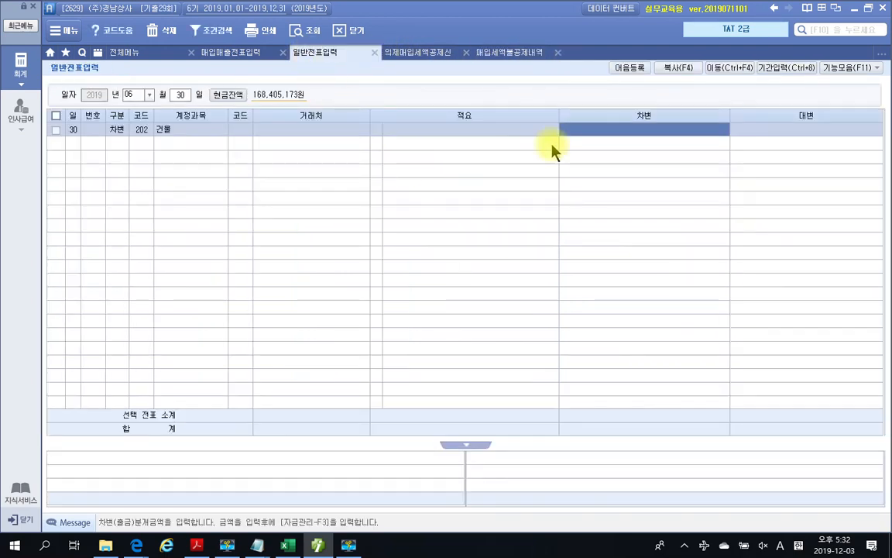
{"action": "type", "text": "1,350,000"}
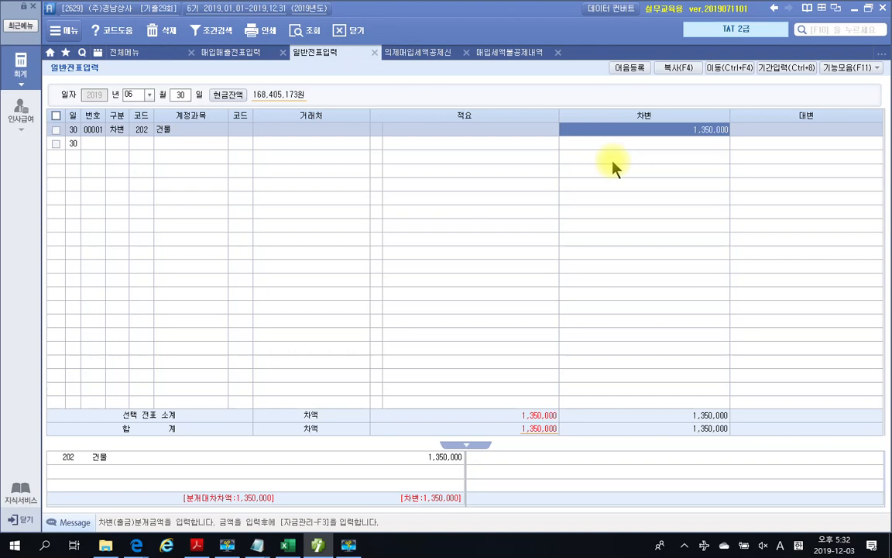
Confirm the 건물 voucher line and move on to a new line for day 30.
{"action": "key", "text": "Return"}
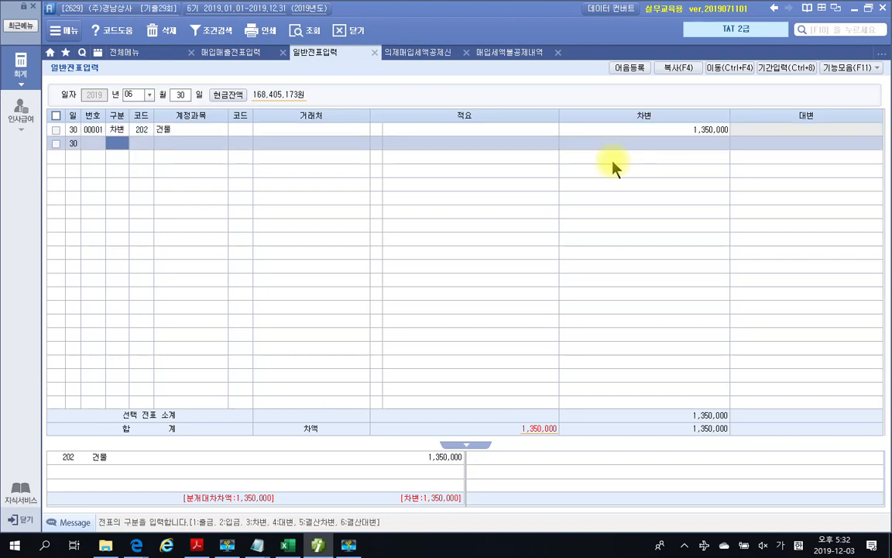
{"action": "type", "text": "4"}
{"action": "key", "text": "Return"}
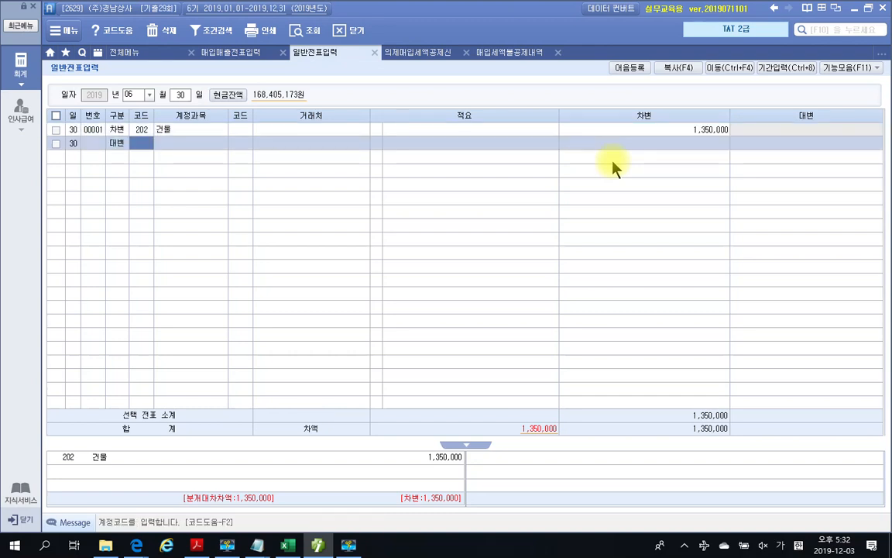
{"action": "type", "text": "ㅂ"}
{"action": "key", "text": "BackSpace"}
{"action": "left_click", "coordinate": [110, 145]}
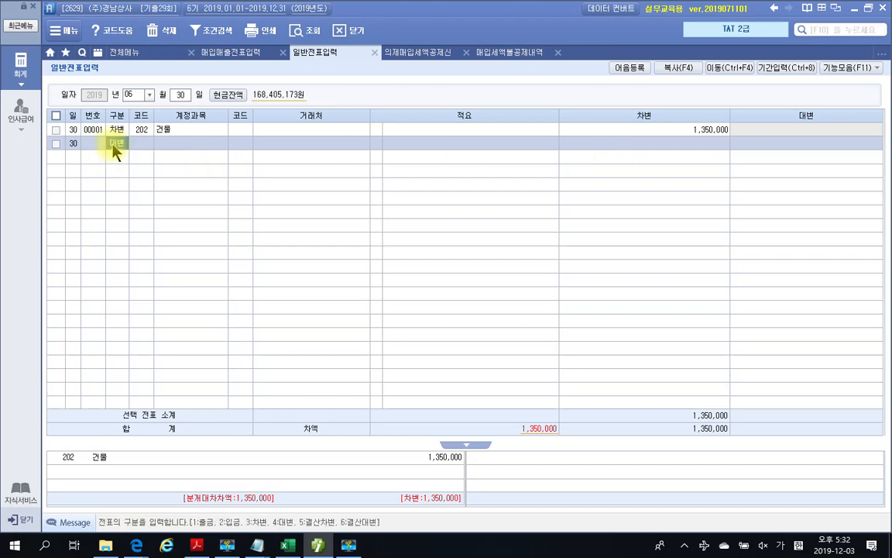
Start a second 차변 line with account 206 기계장치, leaving its 거래처 and 적요 blank.
{"action": "key", "text": "3"}
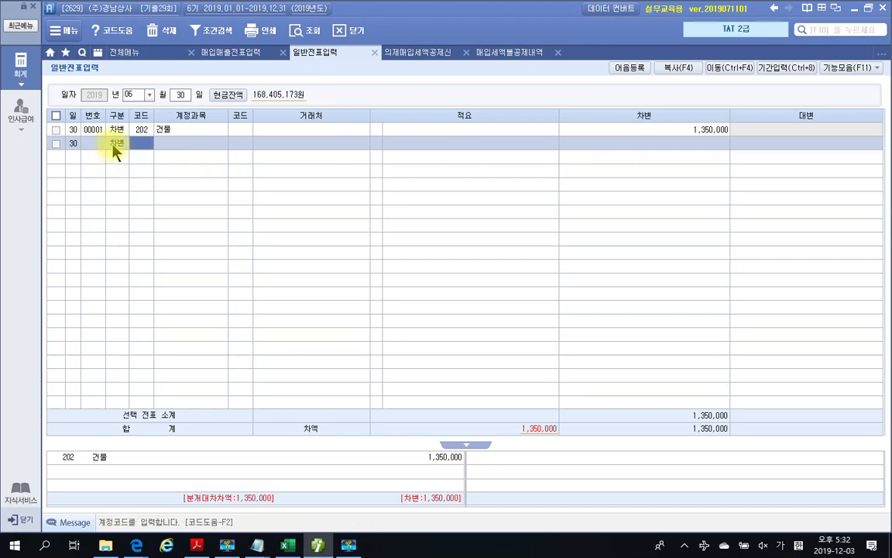
{"action": "type", "text": "기계"}
{"action": "key", "text": "Return"}
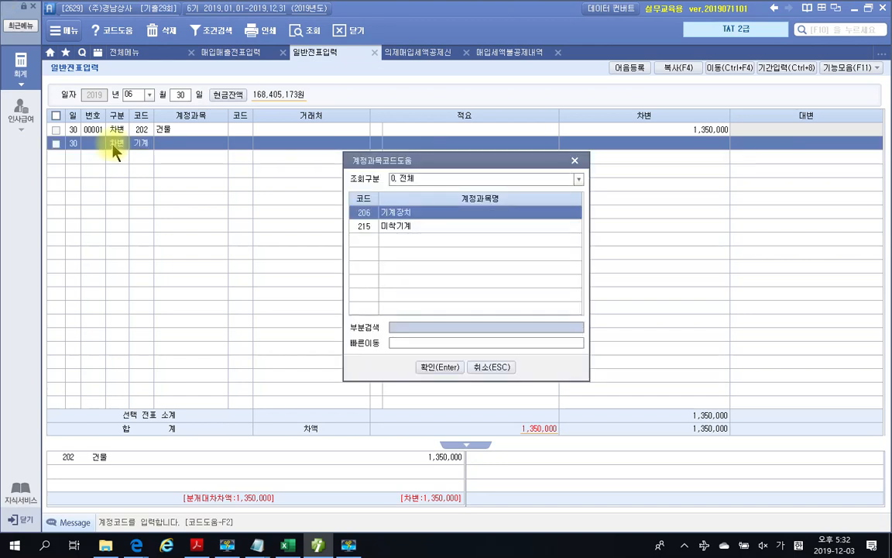
{"action": "key", "text": "Return"}
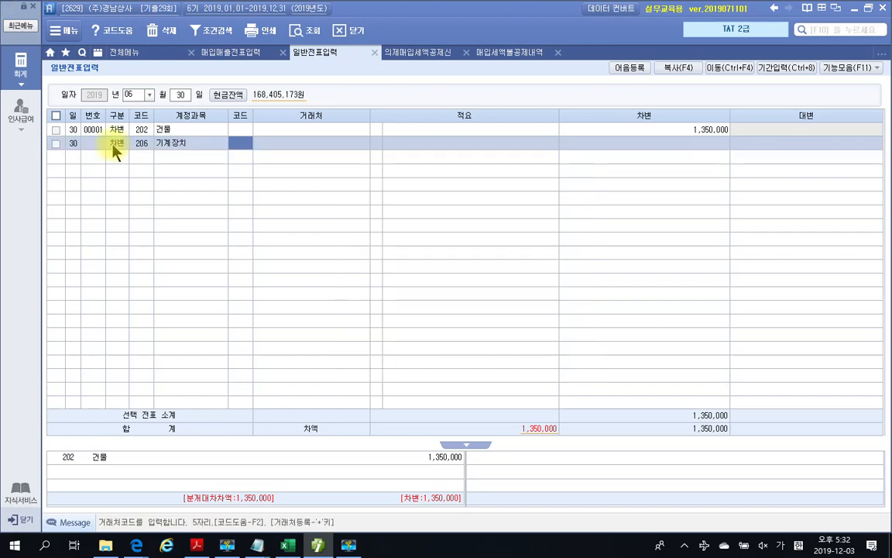
{"action": "key", "text": "Return"}
{"action": "key", "text": "Return"}
{"action": "key", "text": "Return"}
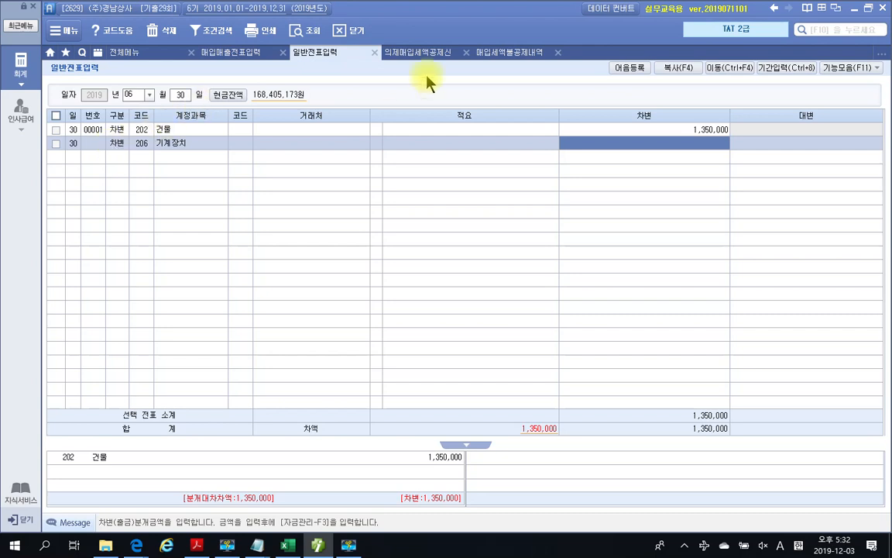
Look up the 기계장치 row's column (23) amount in 매입세액불공제내역 and enter 375,000 as the 차변 amount of the 기계장치 voucher line.
{"action": "left_click", "coordinate": [497, 58]}
{"action": "left_click", "coordinate": [638, 188]}
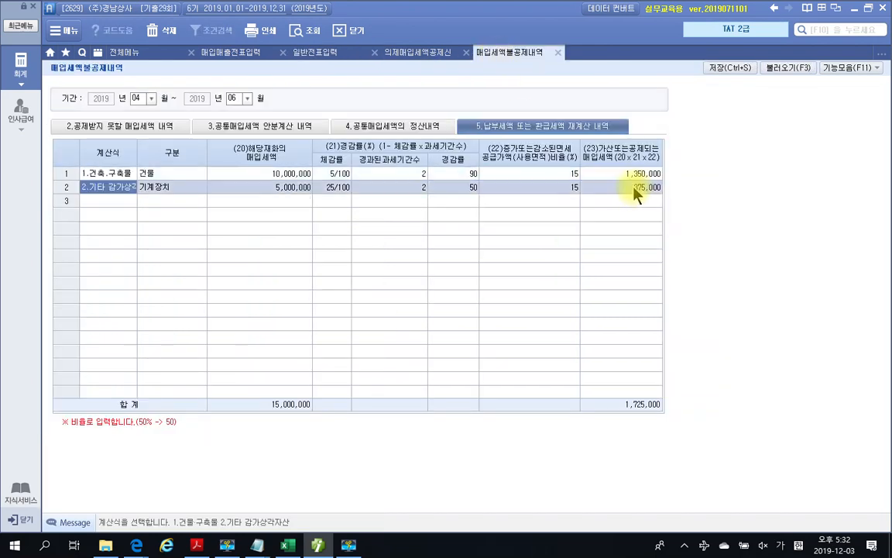
{"action": "left_click", "coordinate": [638, 188]}
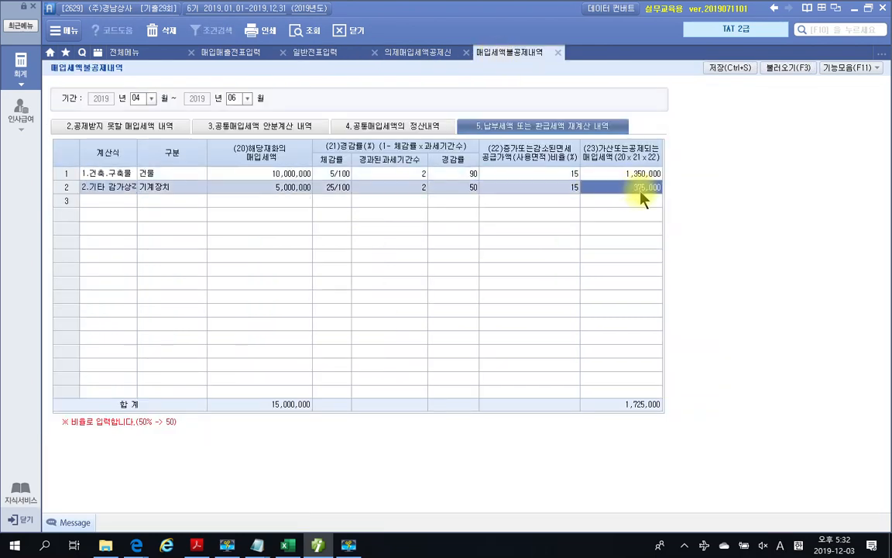
{"action": "left_click", "coordinate": [249, 51]}
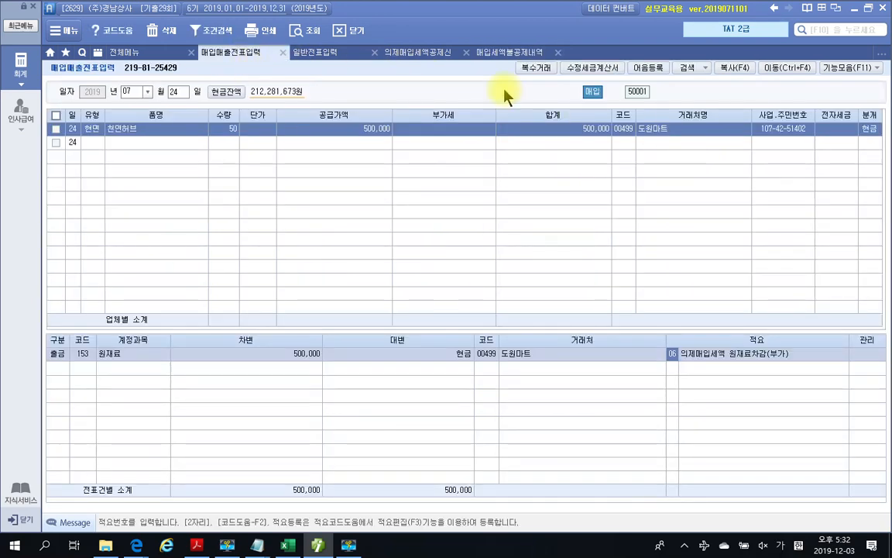
{"action": "left_click", "coordinate": [327, 53]}
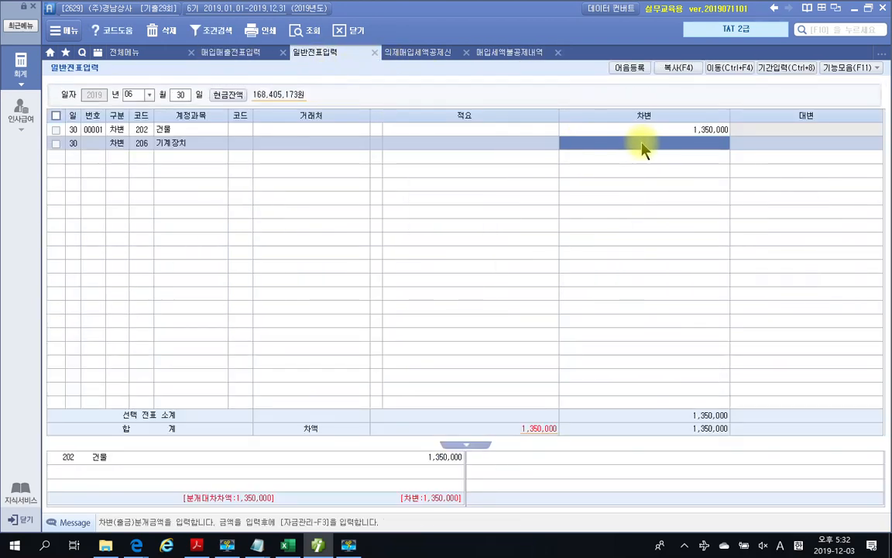
{"action": "type", "text": "375000"}
{"action": "key", "text": "Return"}
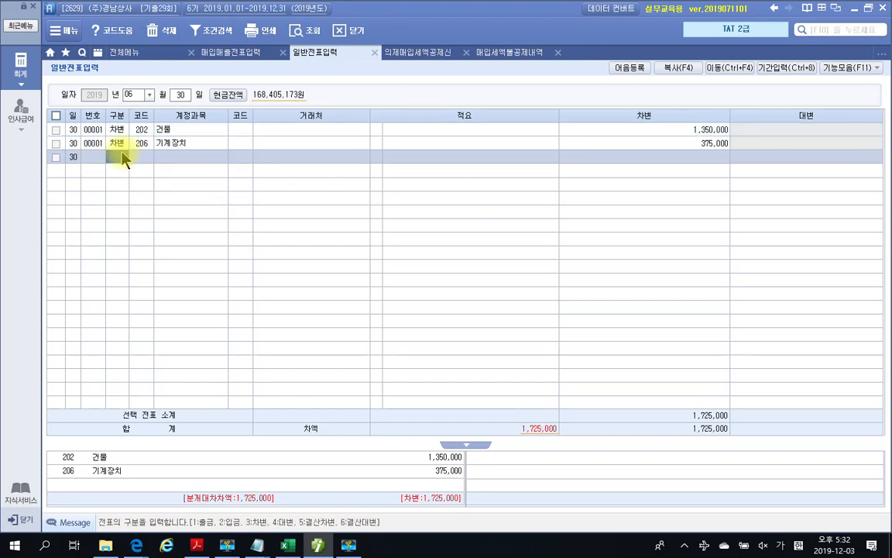
Add a 대변 line with account 135 부가세대급금 for 1,725,000, leaving its 거래처 and 적요 blank.
{"action": "key", "text": "4"}
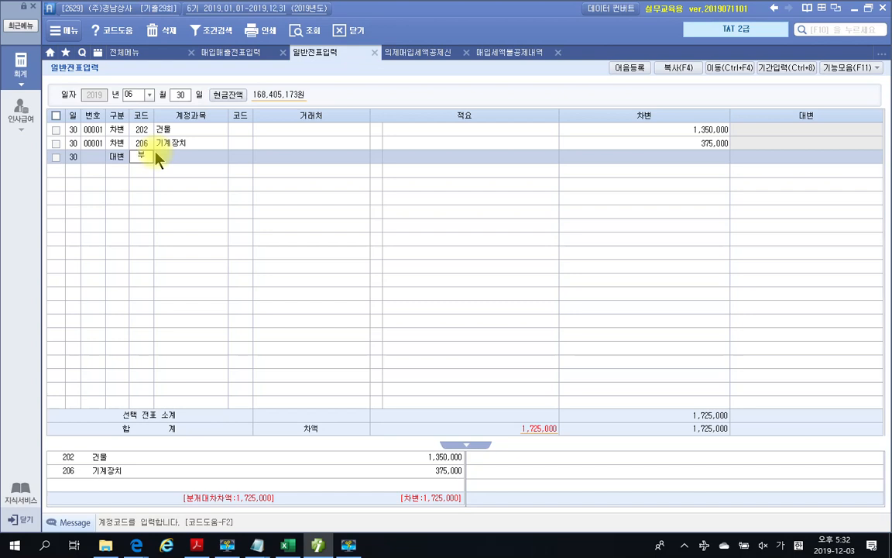
{"action": "type", "text": "부가"}
{"action": "key", "text": "Return"}
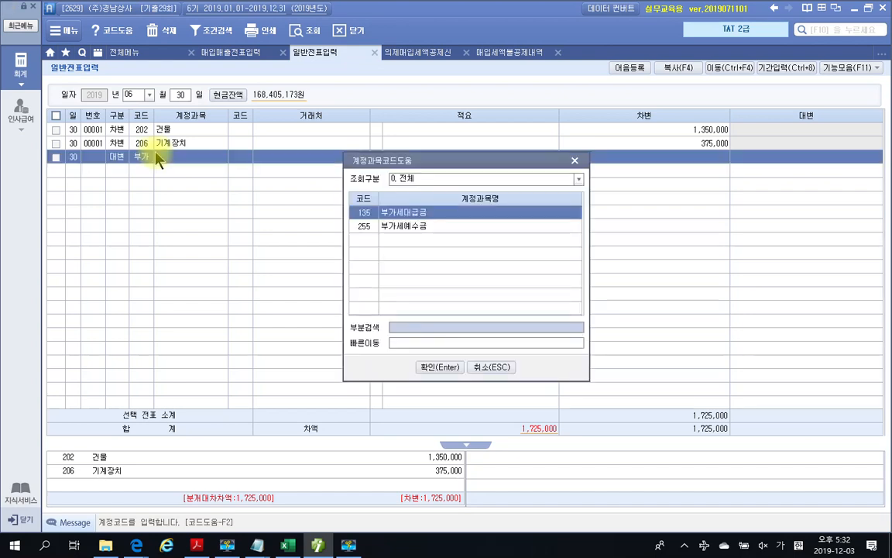
{"action": "key", "text": "Return"}
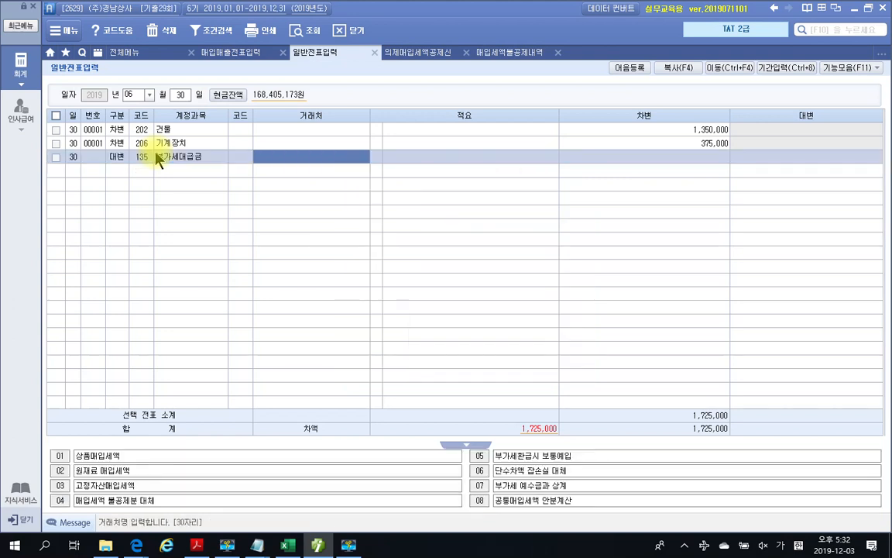
{"action": "key", "text": "Return"}
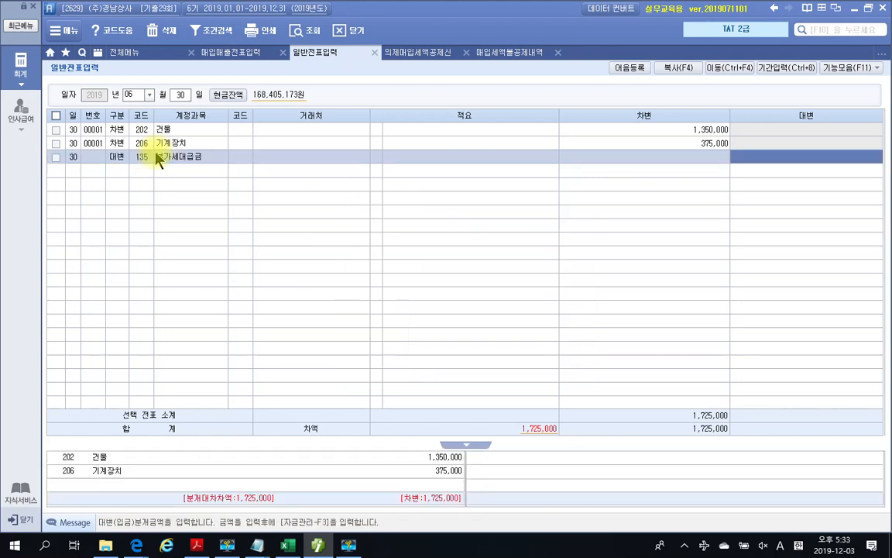
{"action": "type", "text": "1,725,000"}
{"action": "key", "text": "Return"}
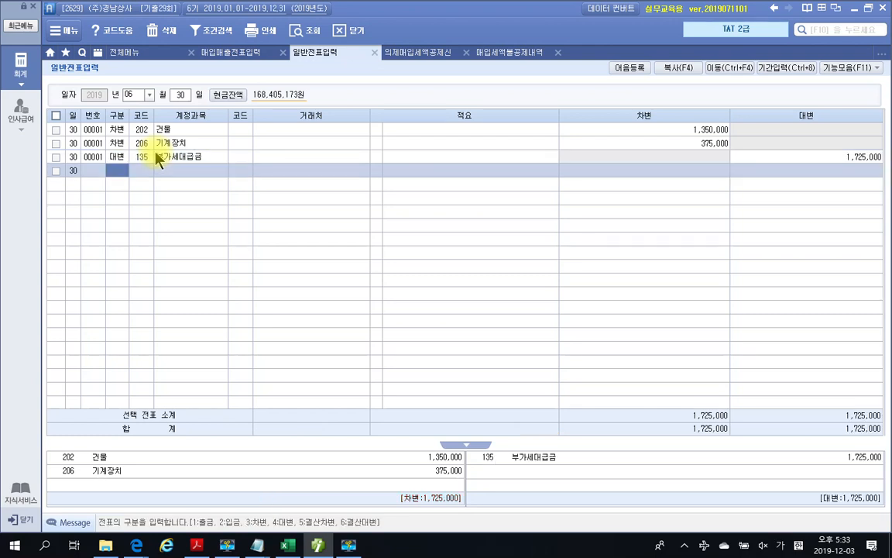
Check the account and amount of the 대변 부가세대급금 line in the June 30 voucher.
{"action": "key", "text": "Up"}
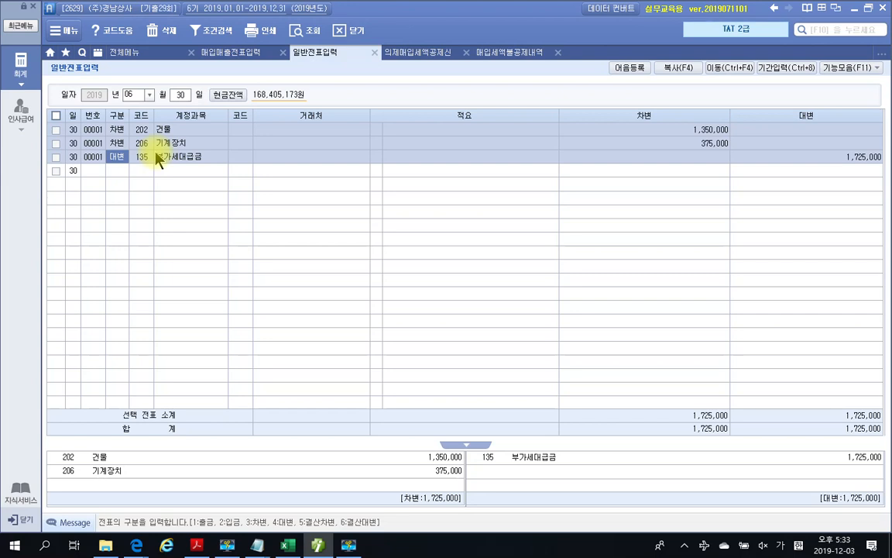
{"action": "left_click_drag", "start_coordinate": [157, 164], "coordinate": [202, 164]}
{"action": "left_click_drag", "start_coordinate": [841, 164], "coordinate": [881, 164]}
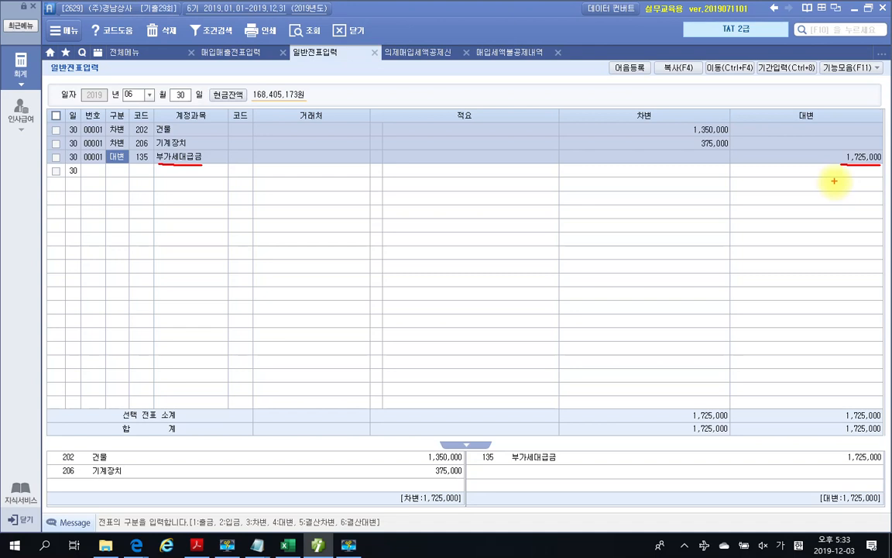
{"action": "key", "text": "Escape"}
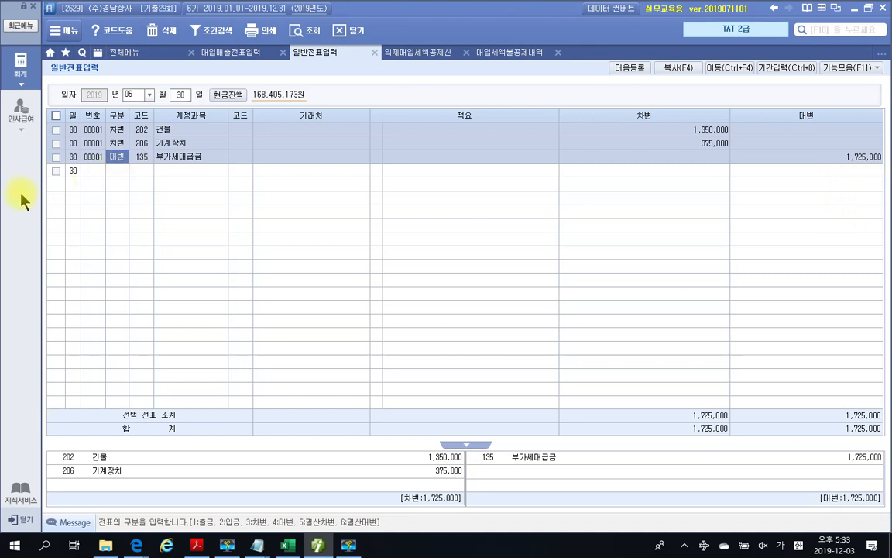
Close 매입세액불공제내역 and 의제매입세액공제신고서, and return to 일반전표입력 to review the June 30 voucher.
{"action": "left_click", "coordinate": [490, 54]}
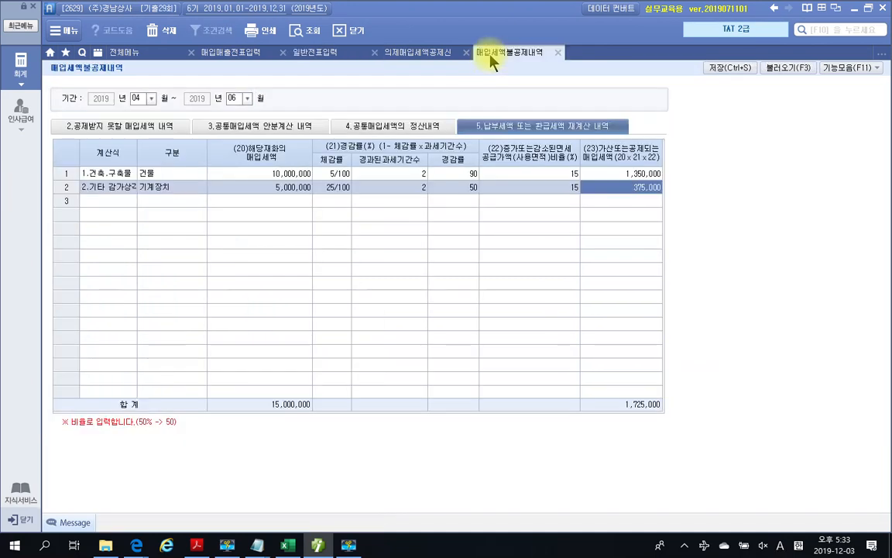
{"action": "left_click", "coordinate": [559, 53]}
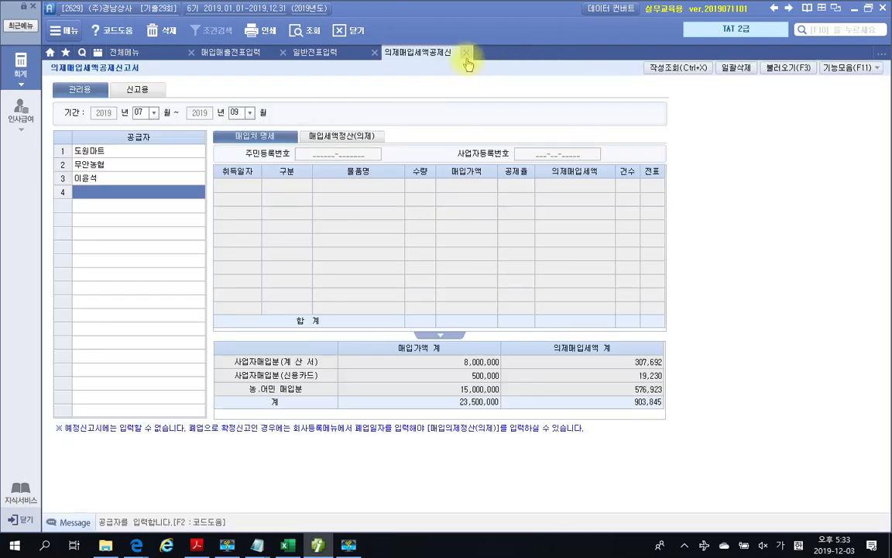
{"action": "left_click", "coordinate": [465, 53]}
{"action": "left_click", "coordinate": [210, 50]}
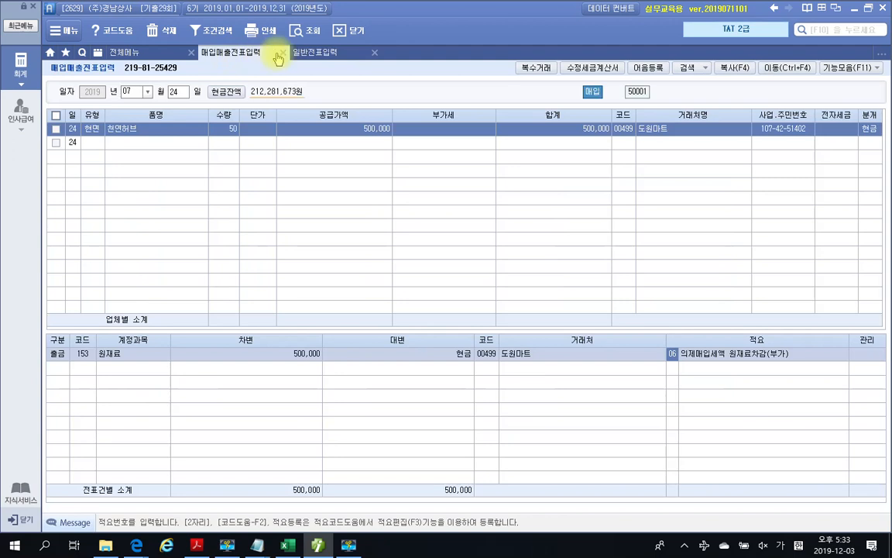
{"action": "left_click", "coordinate": [312, 52]}
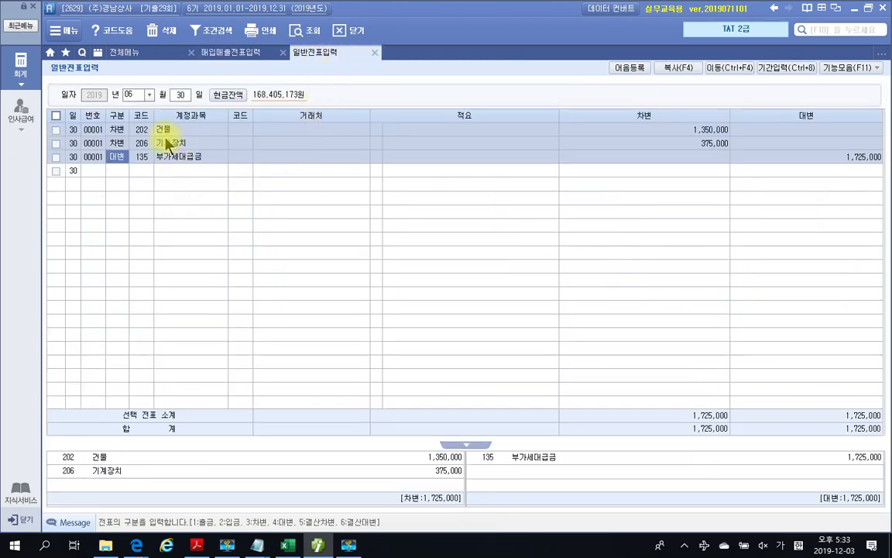
{"action": "mouse_move", "coordinate": [54, 114]}
{"action": "left_mouse_down"}
{"action": "mouse_move", "coordinate": [633, 175]}
{"action": "mouse_move", "coordinate": [868, 195]}
{"action": "mouse_move", "coordinate": [861, 183]}
{"action": "mouse_move", "coordinate": [882, 185]}
{"action": "left_mouse_up"}
{"action": "key", "text": "Escape"}
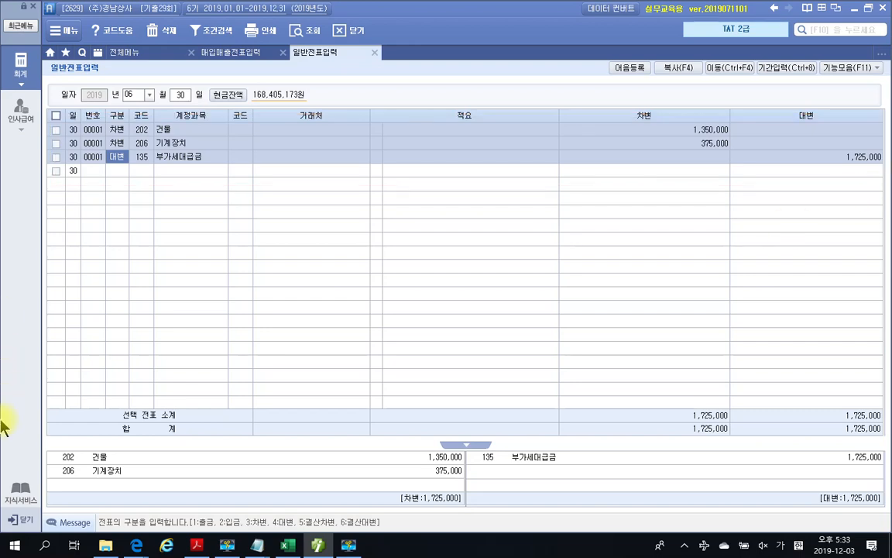
Switch to the exam PDF in Acrobat Reader and examine the 일자 of 건물 and 포장기(기계장치) in 자료 1.
{"action": "left_click", "coordinate": [323, 548]}
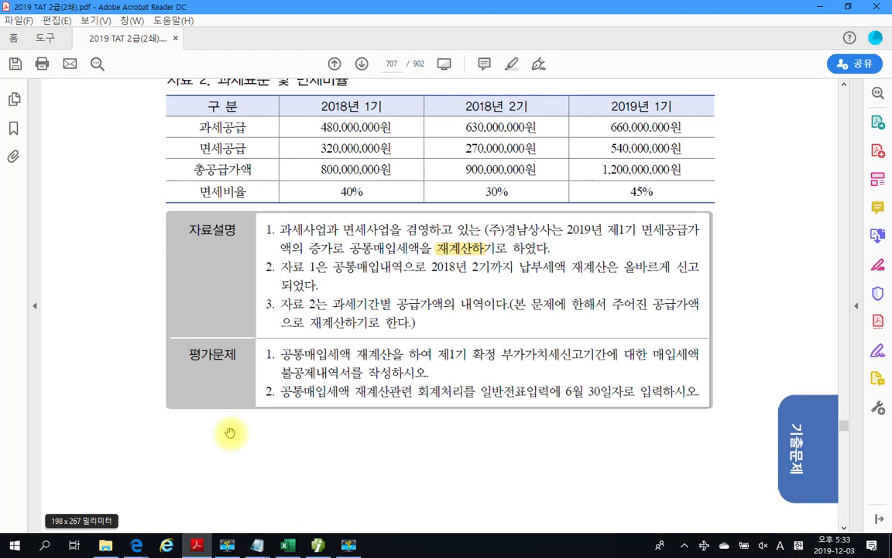
{"action": "scroll", "coordinate": [230, 432], "scroll_direction": "up", "scroll_amount": 8}
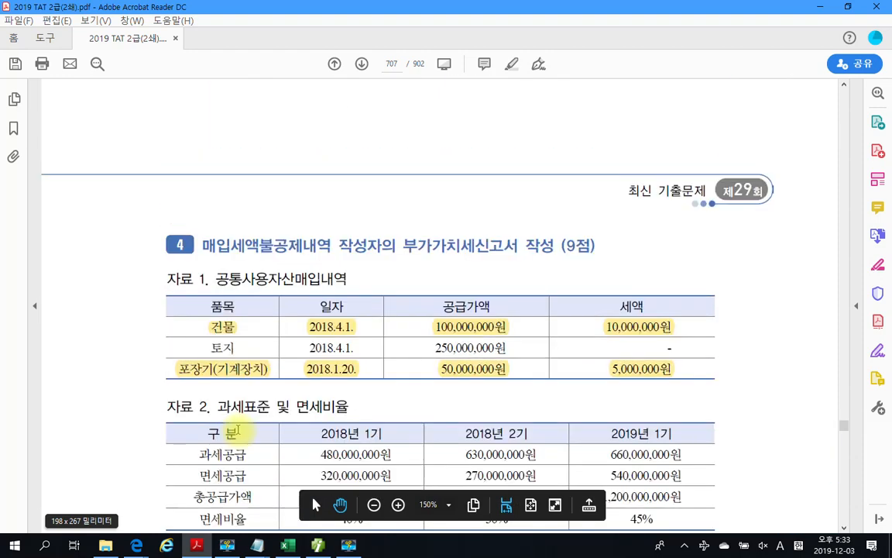
{"action": "mouse_move", "coordinate": [287, 310]}
{"action": "left_mouse_down"}
{"action": "mouse_move", "coordinate": [332, 339]}
{"action": "mouse_move", "coordinate": [363, 338]}
{"action": "left_mouse_up"}
{"action": "left_click_drag", "start_coordinate": [296, 358], "coordinate": [364, 381]}
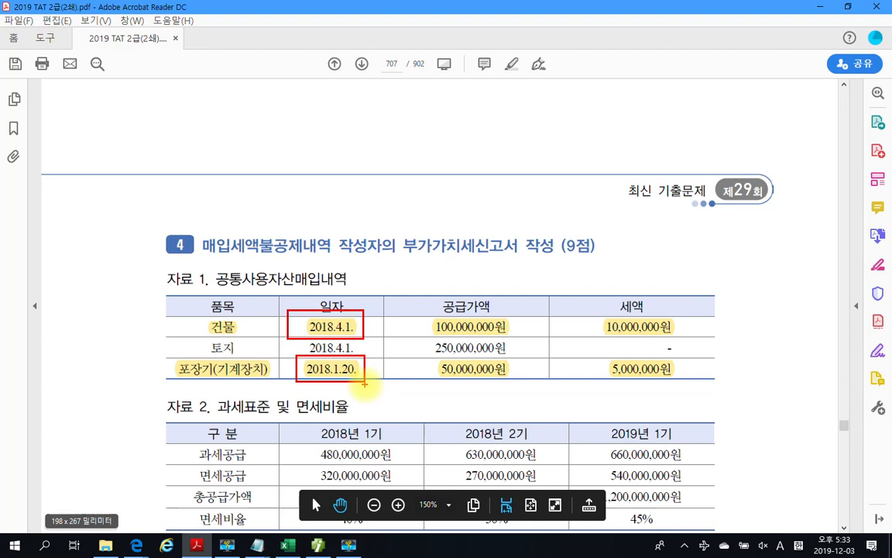
{"action": "mouse_move", "coordinate": [374, 292]}
{"action": "left_mouse_down"}
{"action": "mouse_move", "coordinate": [391, 310]}
{"action": "mouse_move", "coordinate": [414, 312]}
{"action": "left_mouse_up"}
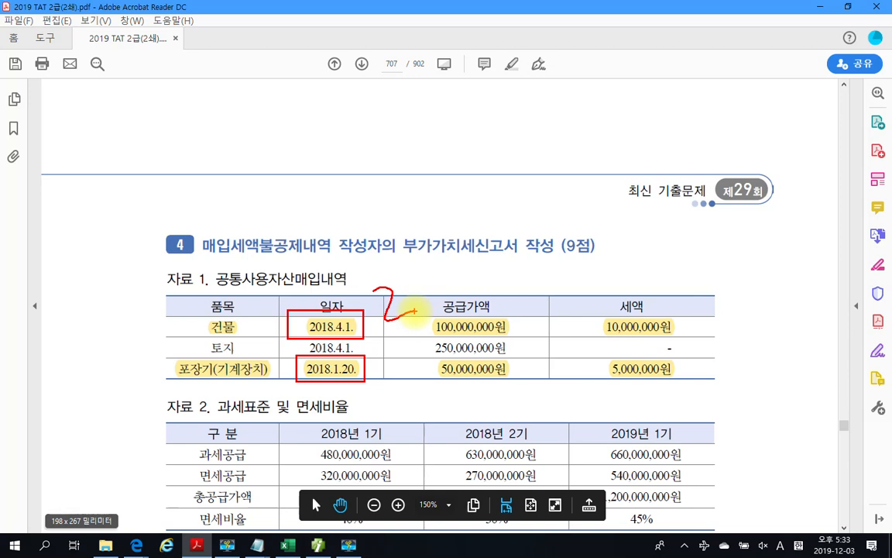
{"action": "mouse_move", "coordinate": [378, 361]}
{"action": "left_mouse_down"}
{"action": "mouse_move", "coordinate": [387, 383]}
{"action": "mouse_move", "coordinate": [409, 377]}
{"action": "left_mouse_up"}
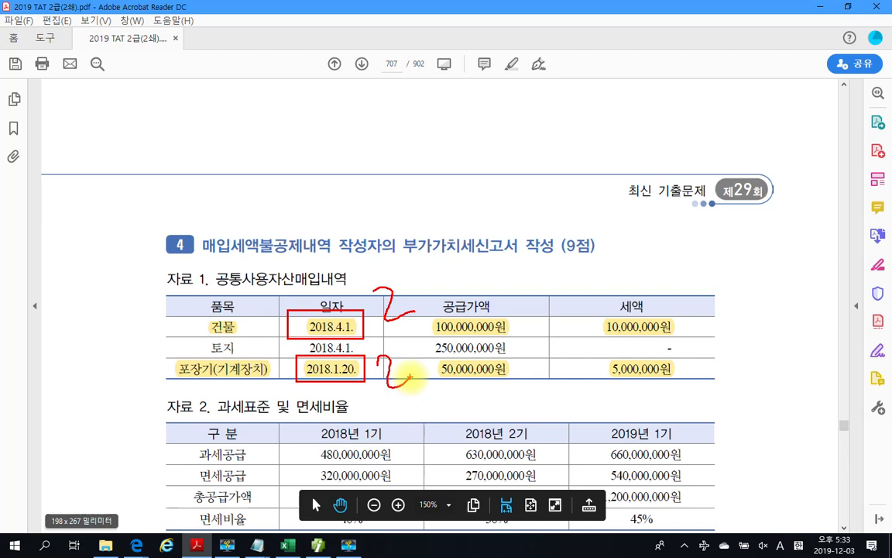
{"action": "key", "text": "Escape"}
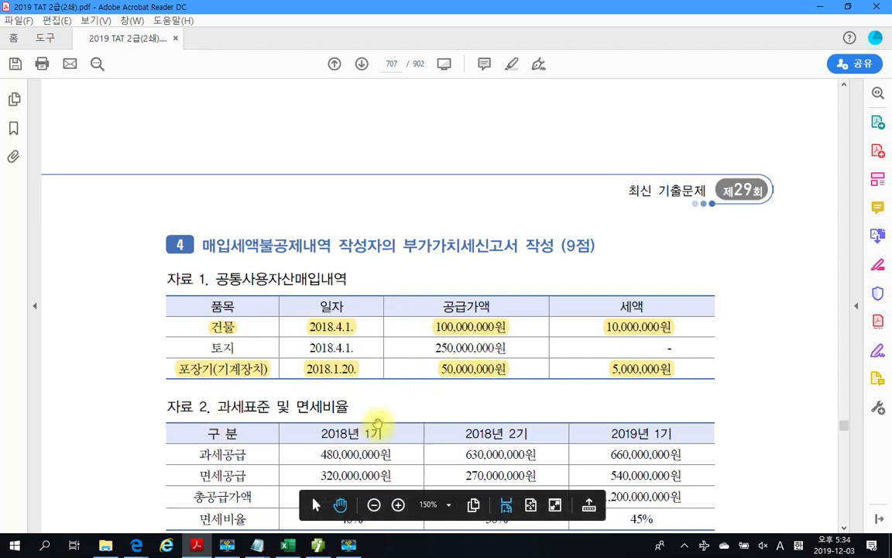
Review 자료 2, 자료설명 and 평가문제 of problem 4, and move on to the end of page 707.
{"action": "scroll", "coordinate": [378, 422], "scroll_direction": "down", "scroll_amount": 3}
{"action": "scroll", "coordinate": [375, 432], "scroll_direction": "down", "scroll_amount": 4}
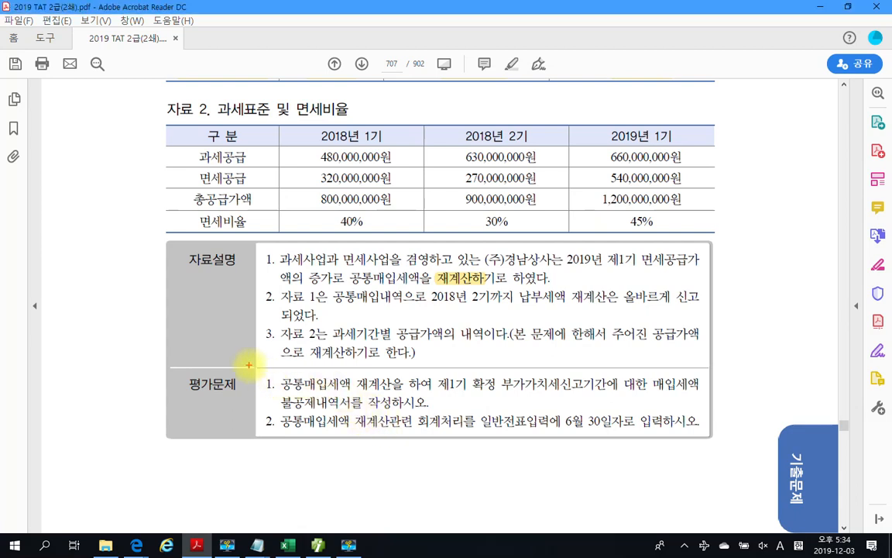
{"action": "left_click_drag", "start_coordinate": [167, 241], "coordinate": [716, 426]}
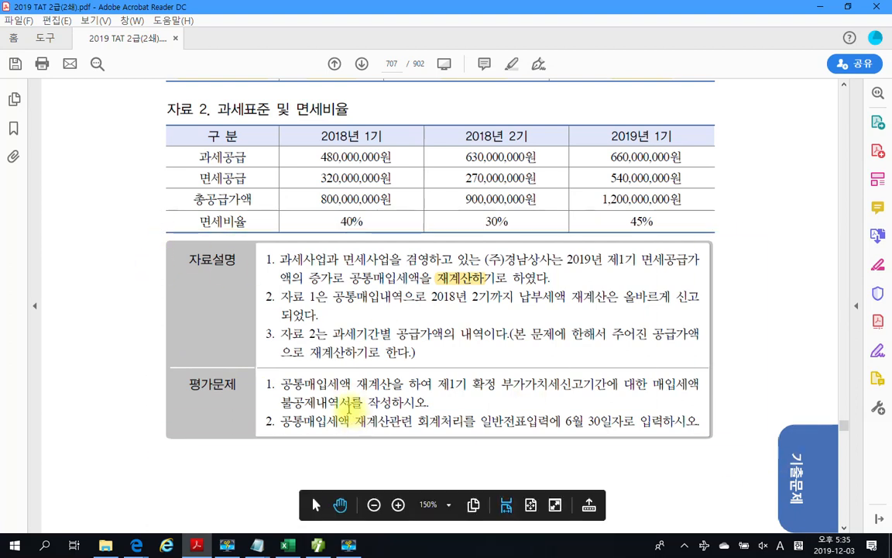
{"action": "scroll", "coordinate": [586, 370], "scroll_direction": "down", "scroll_amount": 3}
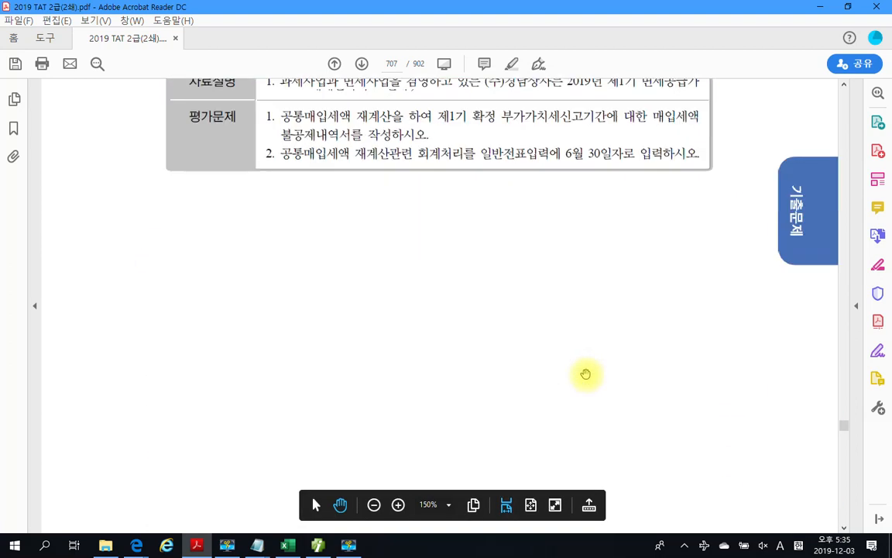
{"action": "scroll", "coordinate": [584, 374], "scroll_direction": "down", "scroll_amount": 7}
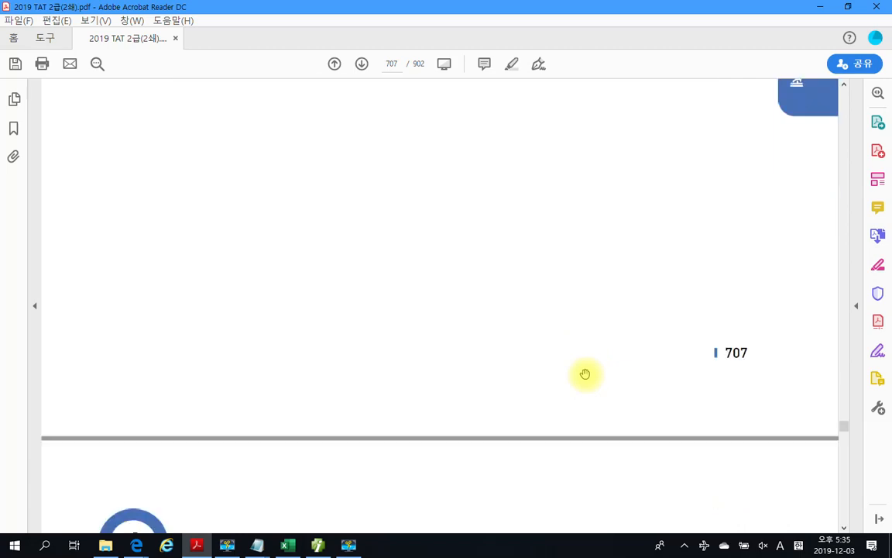
Move on to 문제 3 on page 708 and mark the title, 매도가능증권, 자료설명 and 평가문제 of the 유가증권 및 외화평가 problem.
{"action": "scroll", "coordinate": [585, 374], "scroll_direction": "down", "scroll_amount": 1}
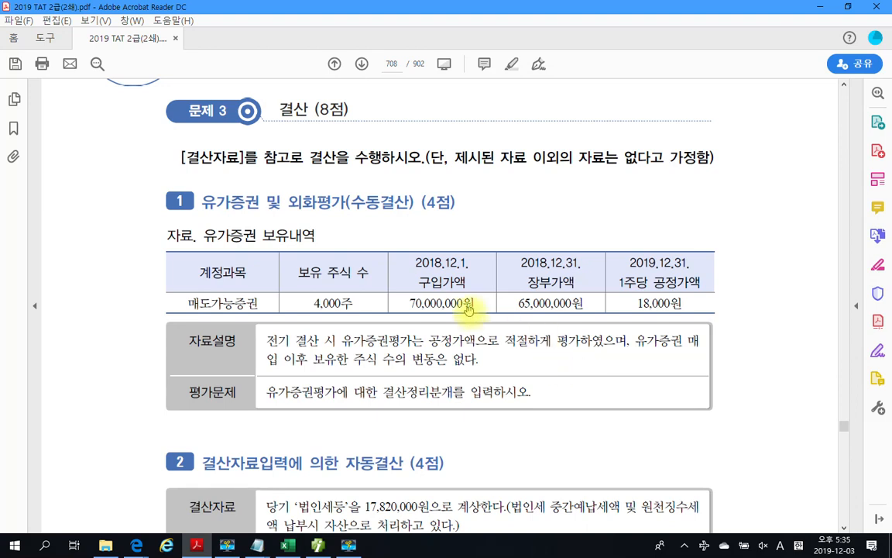
{"action": "scroll", "coordinate": [424, 282], "scroll_direction": "down", "scroll_amount": 1}
{"action": "mouse_move", "coordinate": [193, 122]}
{"action": "left_mouse_down"}
{"action": "mouse_move", "coordinate": [380, 165]}
{"action": "mouse_move", "coordinate": [355, 162]}
{"action": "left_mouse_up"}
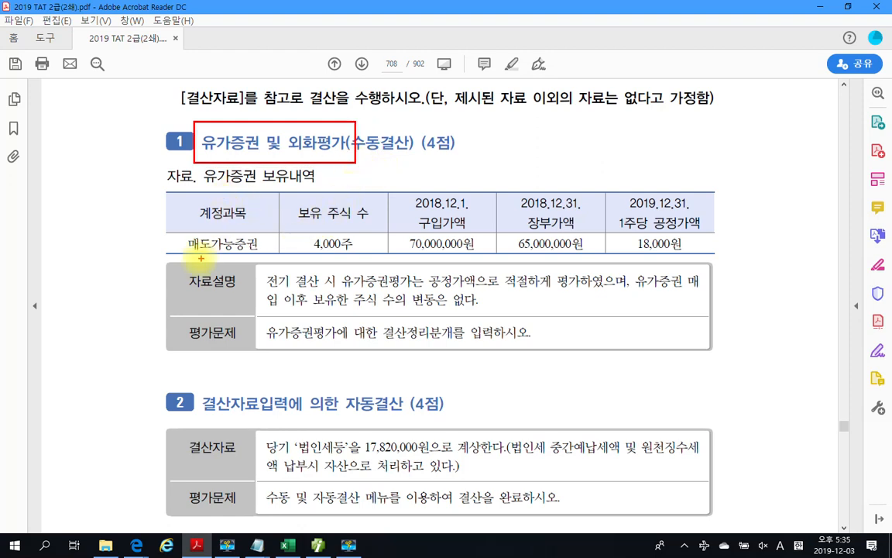
{"action": "left_click_drag", "start_coordinate": [186, 234], "coordinate": [255, 250]}
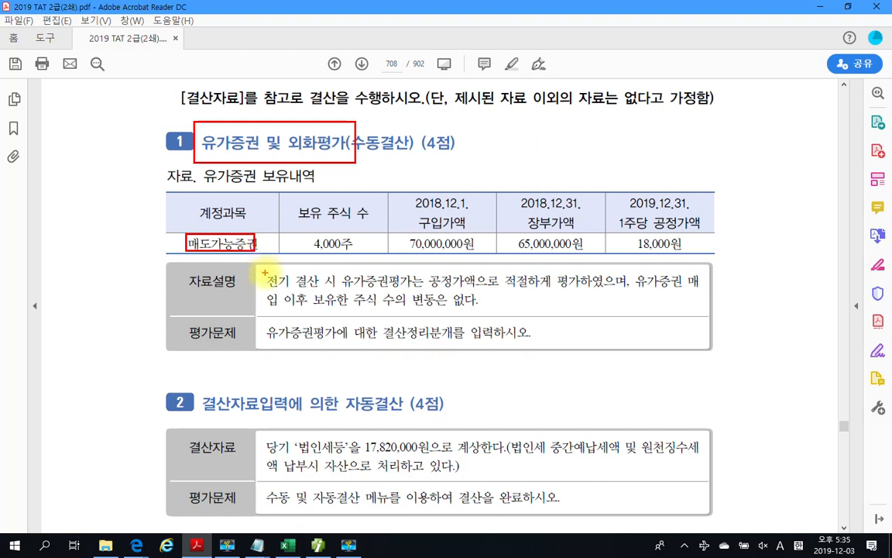
{"action": "mouse_move", "coordinate": [264, 267]}
{"action": "left_mouse_down"}
{"action": "mouse_move", "coordinate": [511, 310]}
{"action": "mouse_move", "coordinate": [659, 321]}
{"action": "mouse_move", "coordinate": [720, 313]}
{"action": "left_mouse_up"}
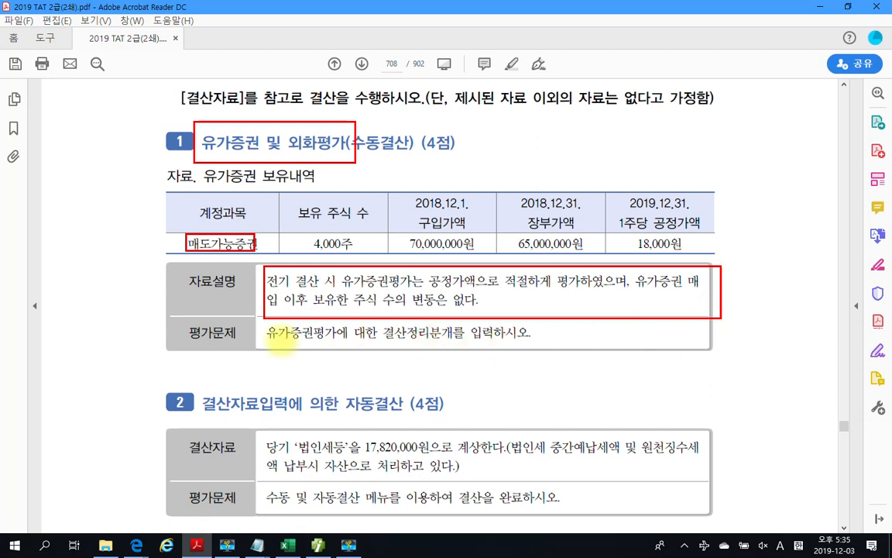
{"action": "mouse_move", "coordinate": [260, 320]}
{"action": "left_mouse_down"}
{"action": "mouse_move", "coordinate": [268, 352]}
{"action": "mouse_move", "coordinate": [494, 355]}
{"action": "mouse_move", "coordinate": [465, 313]}
{"action": "mouse_move", "coordinate": [367, 310]}
{"action": "left_mouse_up"}
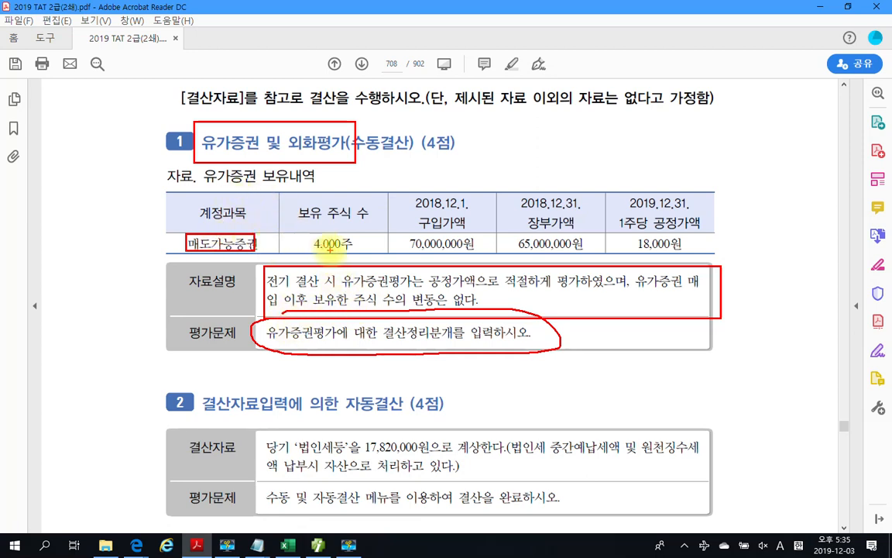
Mark the 보유 주식 수, the 2018.12.1. and 2018.12.31. dates, and the 2019.12.31. 1주당 공정가액 in the securities table.
{"action": "mouse_move", "coordinate": [314, 253]}
{"action": "left_mouse_down"}
{"action": "mouse_move", "coordinate": [360, 249]}
{"action": "mouse_move", "coordinate": [349, 236]}
{"action": "mouse_move", "coordinate": [346, 263]}
{"action": "left_mouse_up"}
{"action": "left_click_drag", "start_coordinate": [404, 209], "coordinate": [469, 207]}
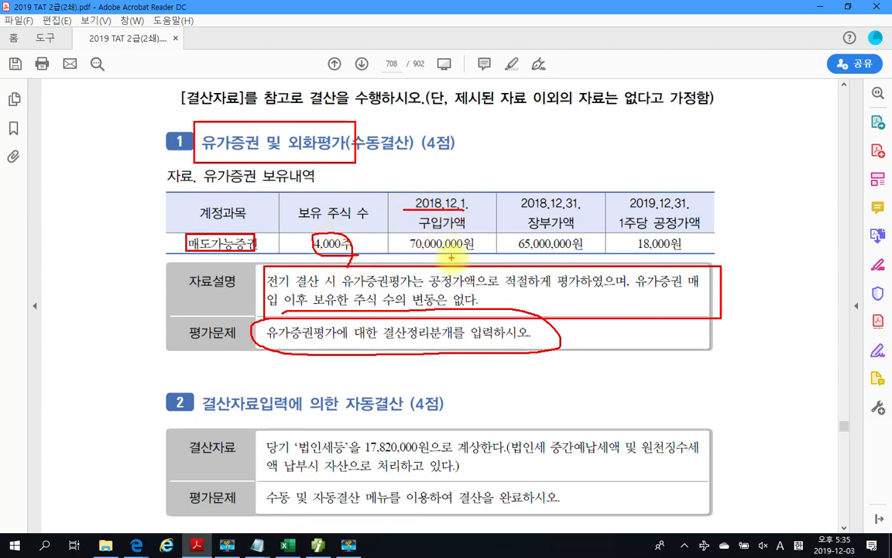
{"action": "left_click_drag", "start_coordinate": [521, 209], "coordinate": [581, 209]}
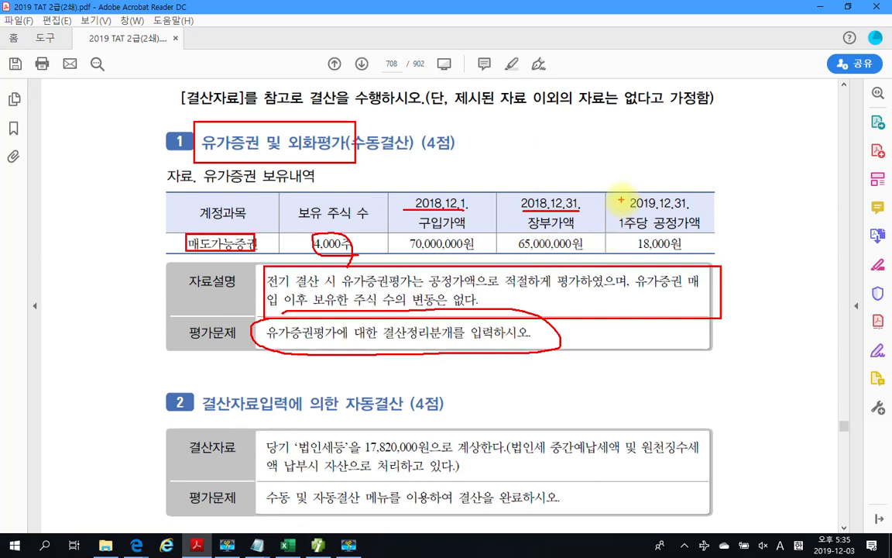
{"action": "mouse_move", "coordinate": [618, 193]}
{"action": "left_mouse_down"}
{"action": "mouse_move", "coordinate": [689, 251]}
{"action": "mouse_move", "coordinate": [729, 255]}
{"action": "left_mouse_up"}
{"action": "mouse_move", "coordinate": [691, 174]}
{"action": "left_mouse_down"}
{"action": "mouse_move", "coordinate": [700, 195]}
{"action": "mouse_move", "coordinate": [748, 165]}
{"action": "left_mouse_up"}
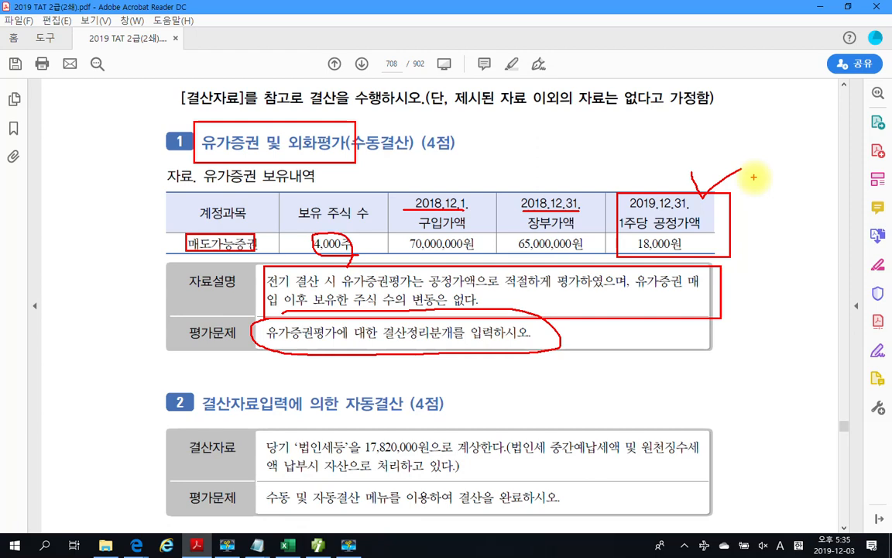
Write the total fair value 72,000,000 above the 1주당 공정가액 column and circle the 2018.12.31. 장부가액.
{"action": "mouse_move", "coordinate": [622, 145]}
{"action": "left_mouse_down"}
{"action": "mouse_move", "coordinate": [624, 178]}
{"action": "mouse_move", "coordinate": [634, 182]}
{"action": "left_mouse_up"}
{"action": "left_click_drag", "start_coordinate": [651, 148], "coordinate": [680, 168]}
{"action": "mouse_move", "coordinate": [701, 138]}
{"action": "left_mouse_down"}
{"action": "mouse_move", "coordinate": [699, 151]}
{"action": "mouse_move", "coordinate": [732, 116]}
{"action": "mouse_move", "coordinate": [749, 144]}
{"action": "mouse_move", "coordinate": [811, 97]}
{"action": "left_mouse_up"}
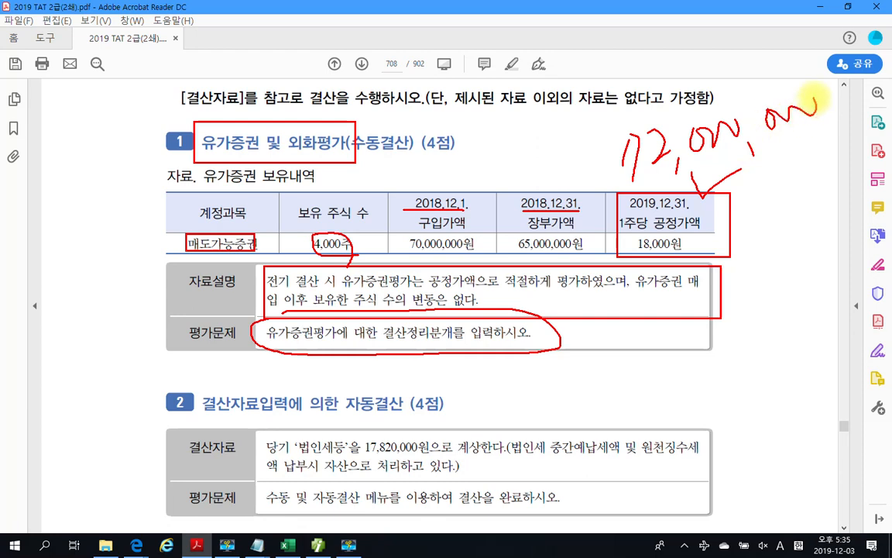
{"action": "left_click_drag", "start_coordinate": [543, 229], "coordinate": [583, 265]}
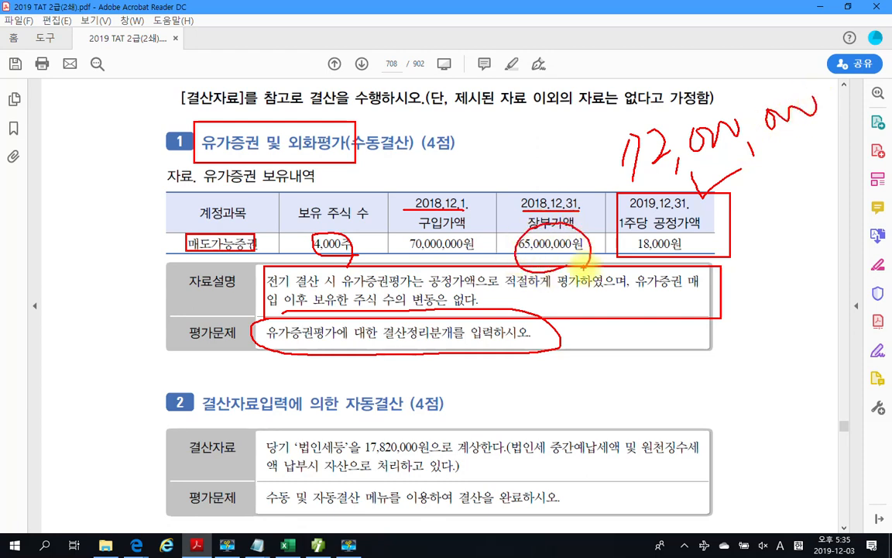
Sketch the value's fall and rise across the table, write and underline 5,000,000 as the prior valuation loss, and clear the annotations.
{"action": "mouse_move", "coordinate": [368, 138]}
{"action": "left_mouse_down"}
{"action": "mouse_move", "coordinate": [497, 203]}
{"action": "mouse_move", "coordinate": [492, 211]}
{"action": "mouse_move", "coordinate": [526, 116]}
{"action": "mouse_move", "coordinate": [618, 78]}
{"action": "mouse_move", "coordinate": [607, 79]}
{"action": "left_mouse_up"}
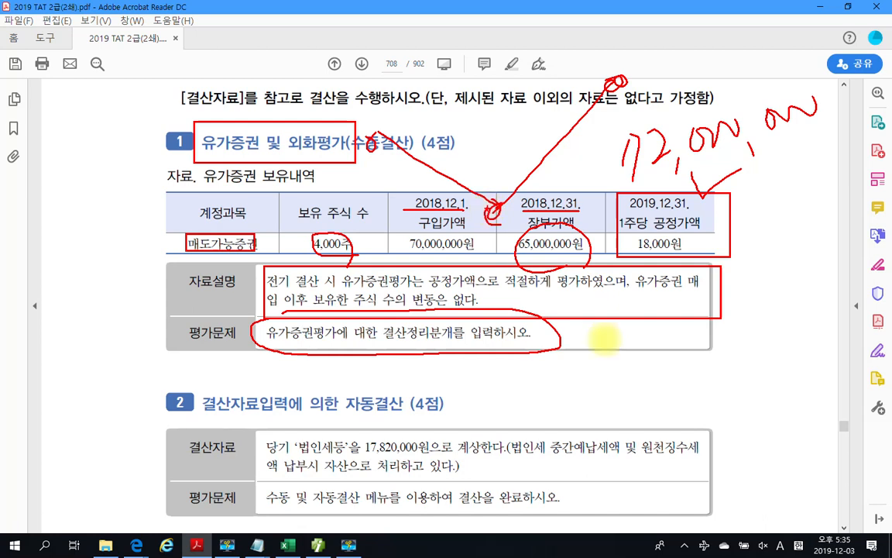
{"action": "mouse_move", "coordinate": [624, 325]}
{"action": "left_mouse_down"}
{"action": "mouse_move", "coordinate": [605, 352]}
{"action": "mouse_move", "coordinate": [629, 369]}
{"action": "left_mouse_up"}
{"action": "mouse_move", "coordinate": [643, 346]}
{"action": "left_mouse_down"}
{"action": "mouse_move", "coordinate": [676, 329]}
{"action": "mouse_move", "coordinate": [695, 345]}
{"action": "mouse_move", "coordinate": [745, 309]}
{"action": "left_mouse_up"}
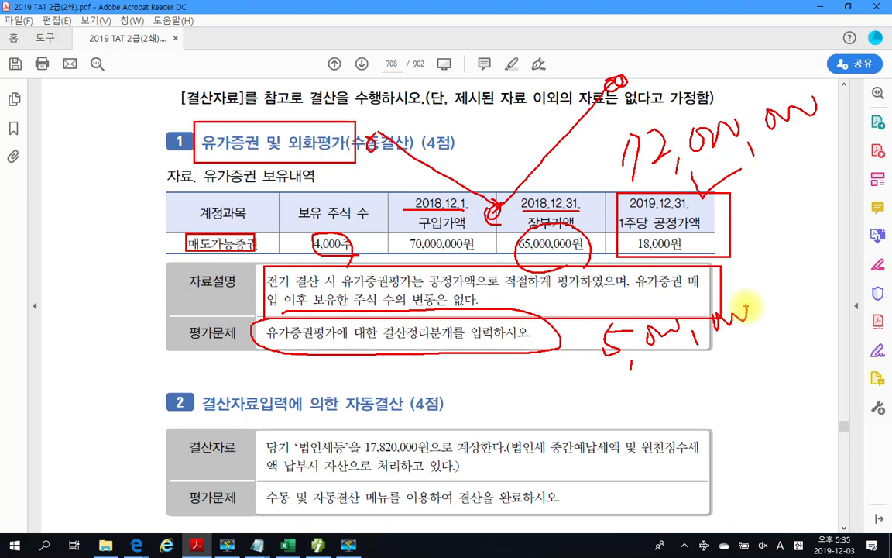
{"action": "left_click_drag", "start_coordinate": [189, 247], "coordinate": [195, 227]}
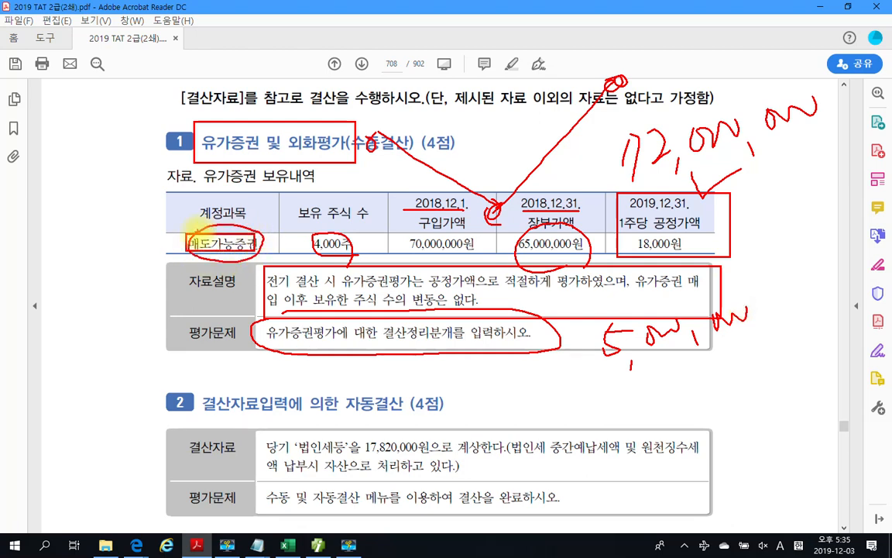
{"action": "left_click_drag", "start_coordinate": [596, 373], "coordinate": [775, 341]}
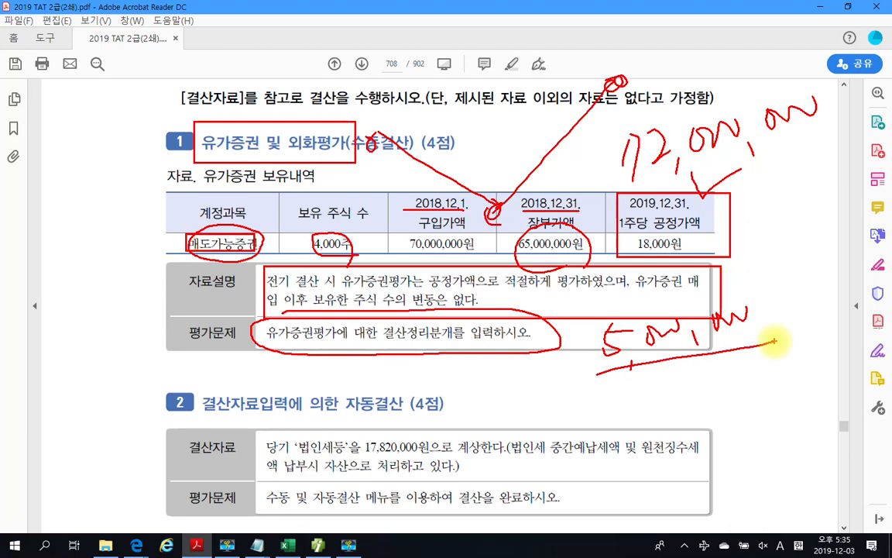
{"action": "left_click_drag", "start_coordinate": [602, 377], "coordinate": [788, 349]}
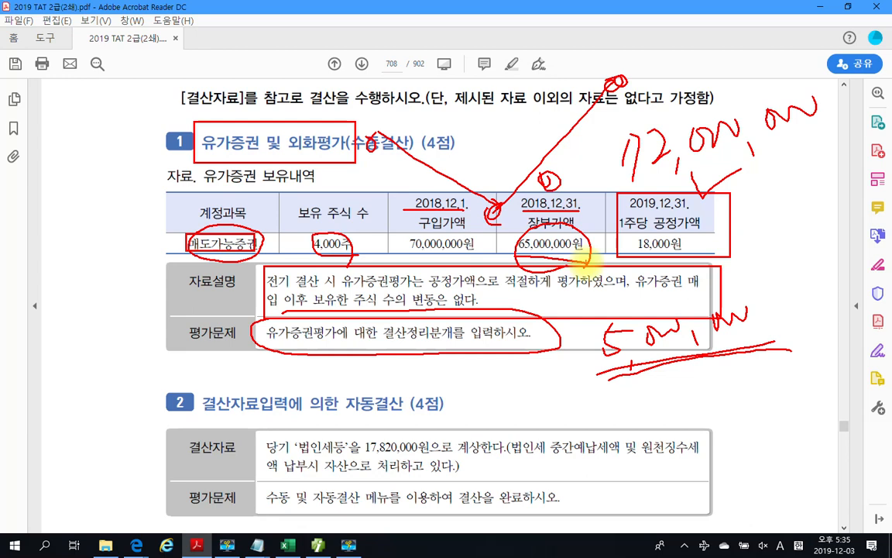
{"action": "left_click_drag", "start_coordinate": [623, 365], "coordinate": [788, 355]}
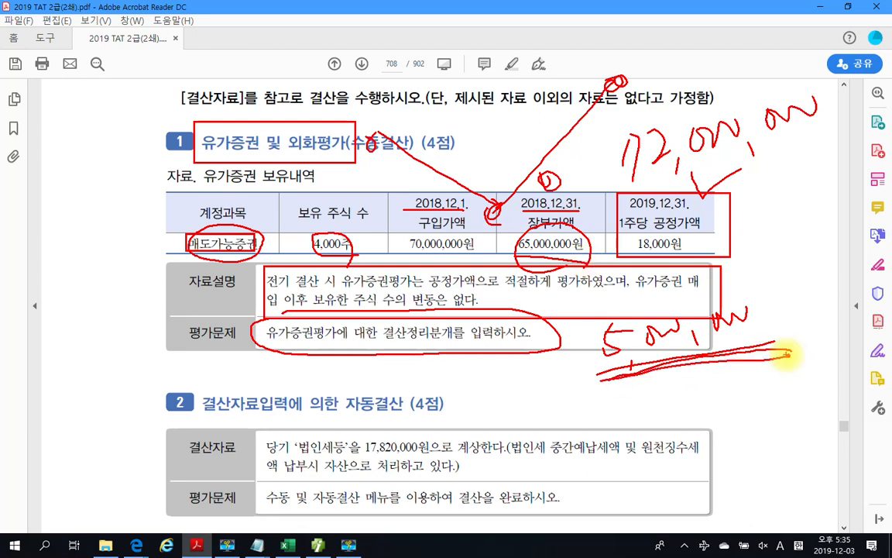
{"action": "mouse_move", "coordinate": [765, 341]}
{"action": "left_mouse_down"}
{"action": "mouse_move", "coordinate": [700, 303]}
{"action": "mouse_move", "coordinate": [737, 369]}
{"action": "left_mouse_up"}
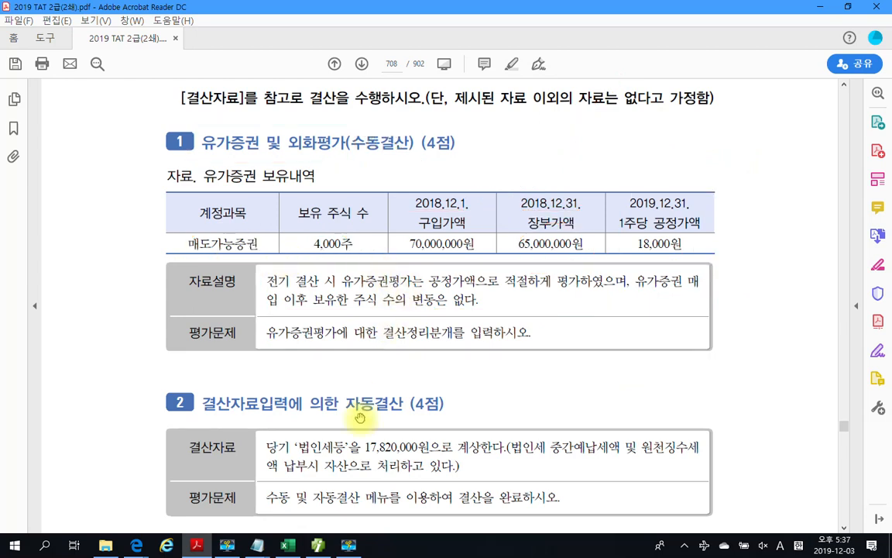
Switch to the accounting program, open 합계잔액시산표 for December 31, 2019, and check the 매도가능증권평가손 balance.
{"action": "left_click", "coordinate": [330, 551]}
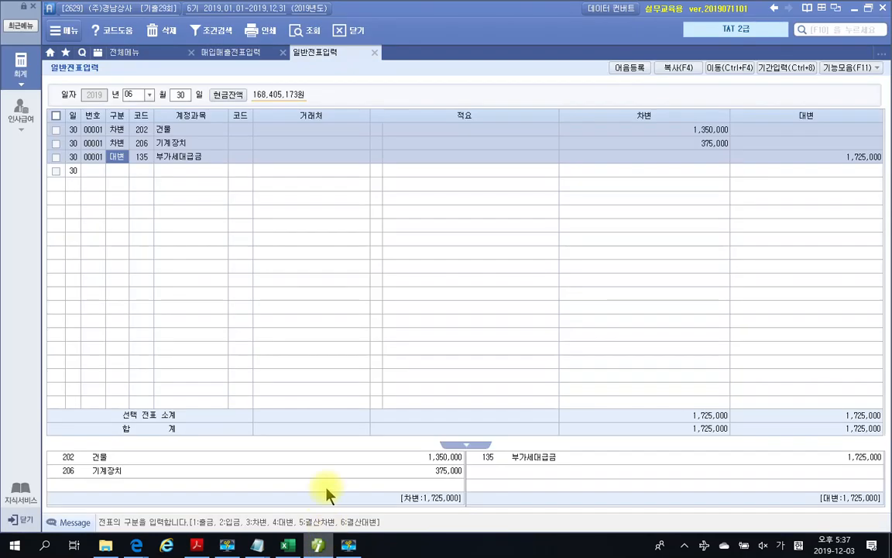
{"action": "left_click", "coordinate": [128, 52]}
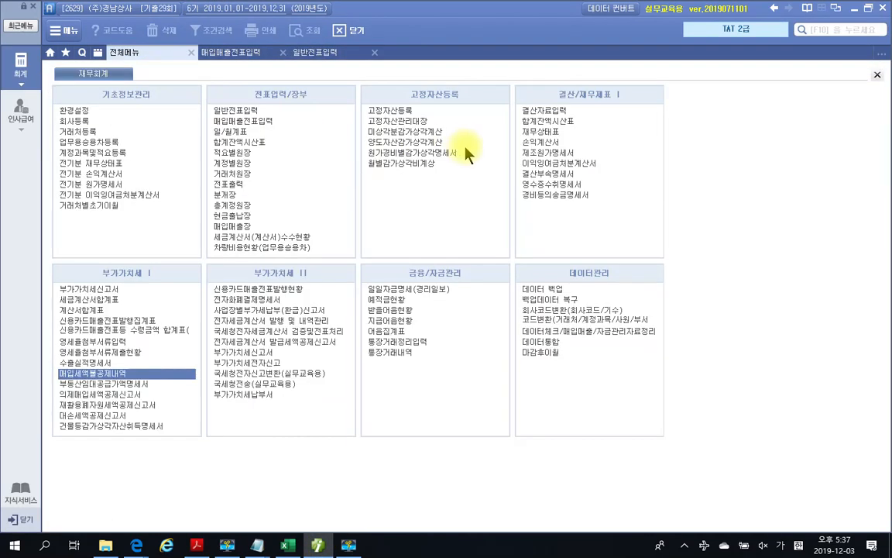
{"action": "left_click", "coordinate": [552, 122]}
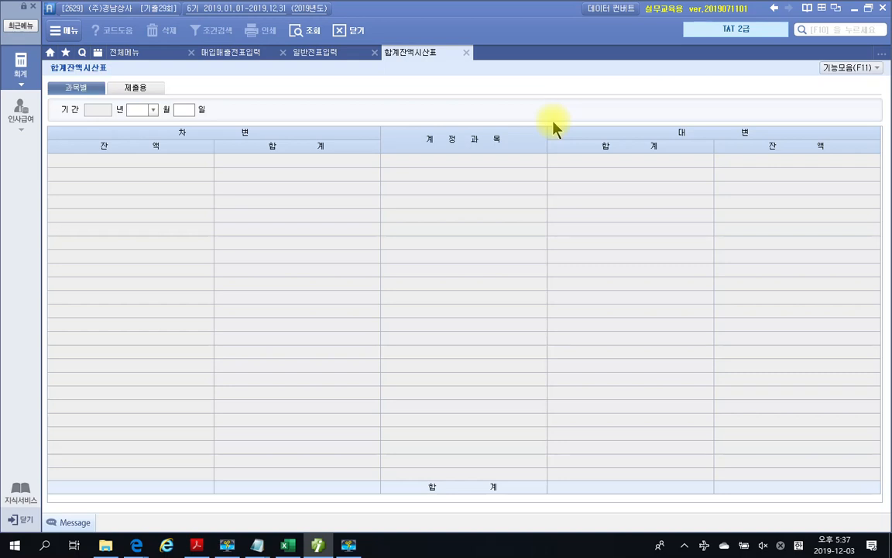
{"action": "type", "text": "12"}
{"action": "key", "text": "Return"}
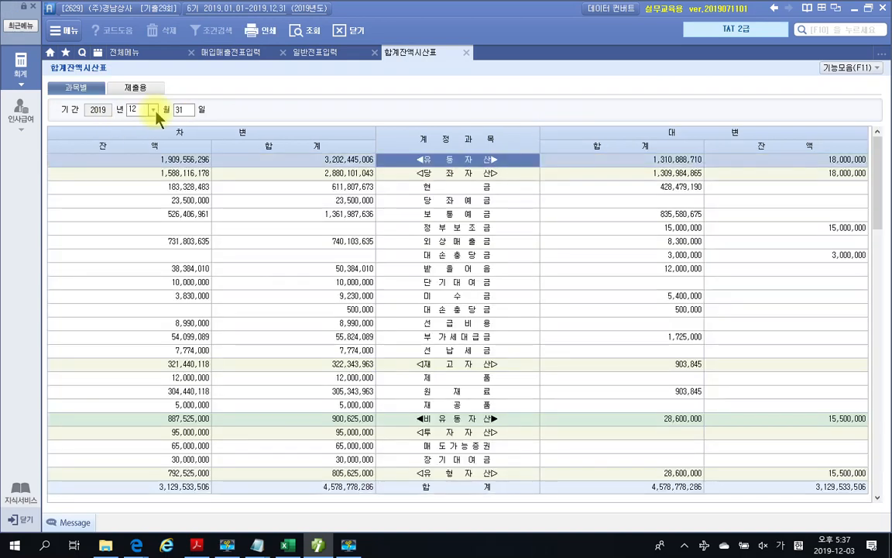
{"action": "scroll", "coordinate": [403, 287], "scroll_direction": "down", "scroll_amount": 10}
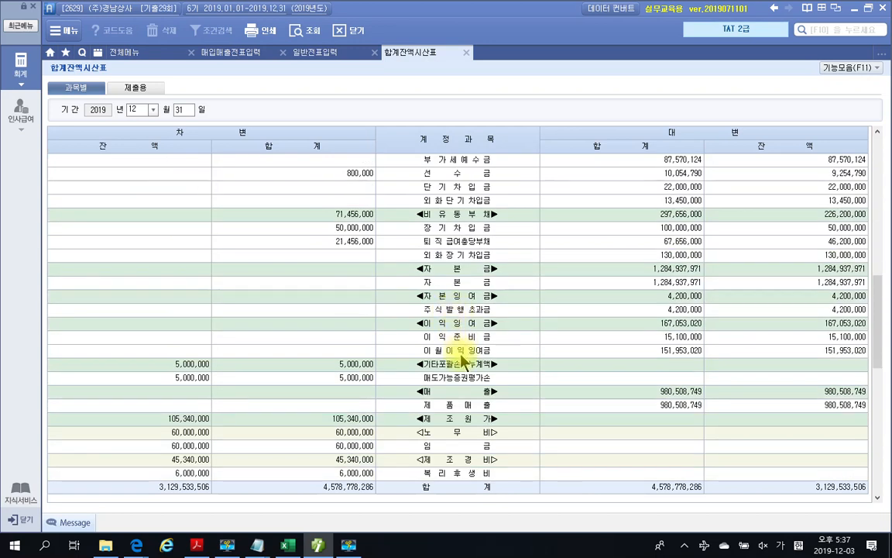
{"action": "left_click", "coordinate": [455, 379]}
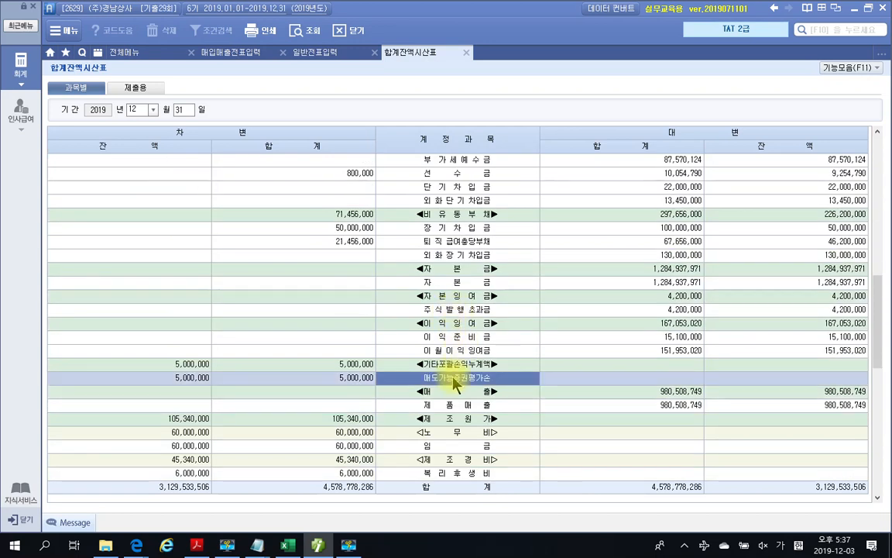
{"action": "left_click_drag", "start_coordinate": [152, 365], "coordinate": [253, 397]}
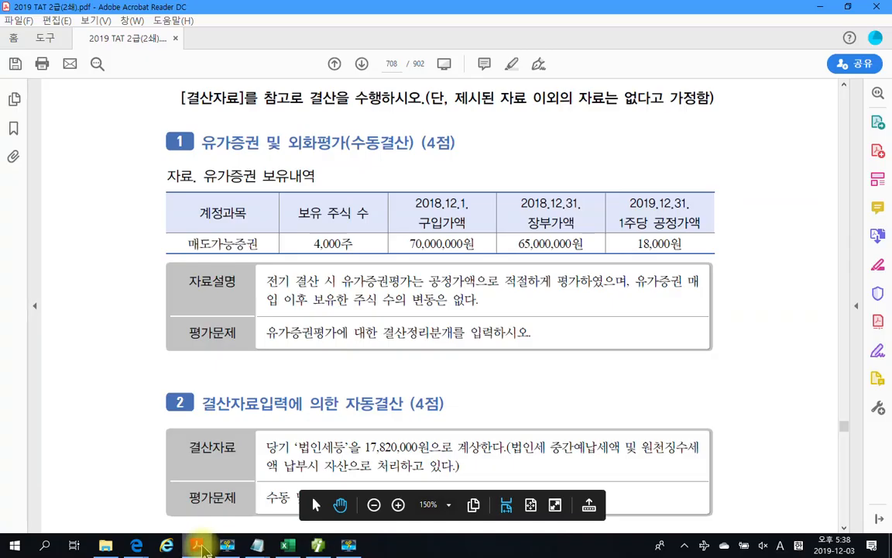
Switch back to the exam PDF in Acrobat Reader and write the fair value 72,000,000 above the securities table.
{"action": "left_click", "coordinate": [197, 546]}
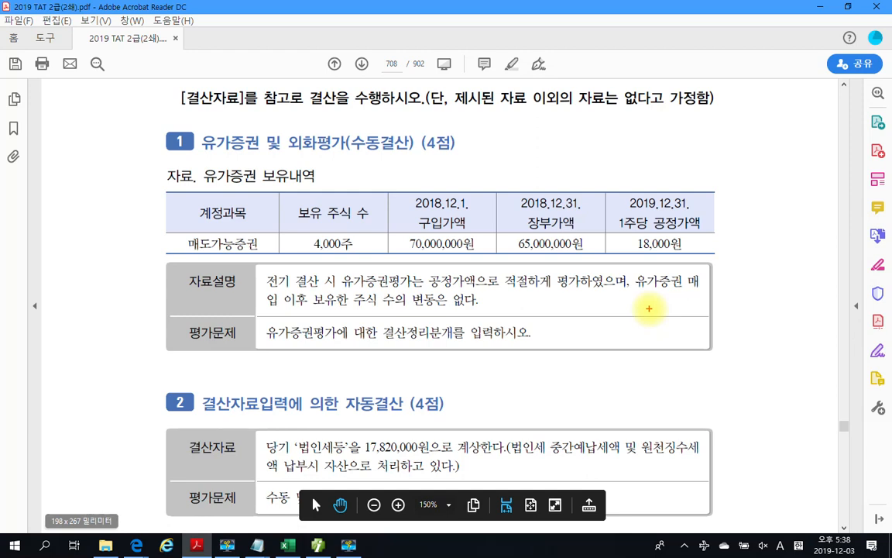
{"action": "left_click_drag", "start_coordinate": [639, 151], "coordinate": [790, 116]}
{"action": "left_click_drag", "start_coordinate": [802, 133], "coordinate": [801, 169]}
{"action": "left_click_drag", "start_coordinate": [822, 116], "coordinate": [847, 81]}
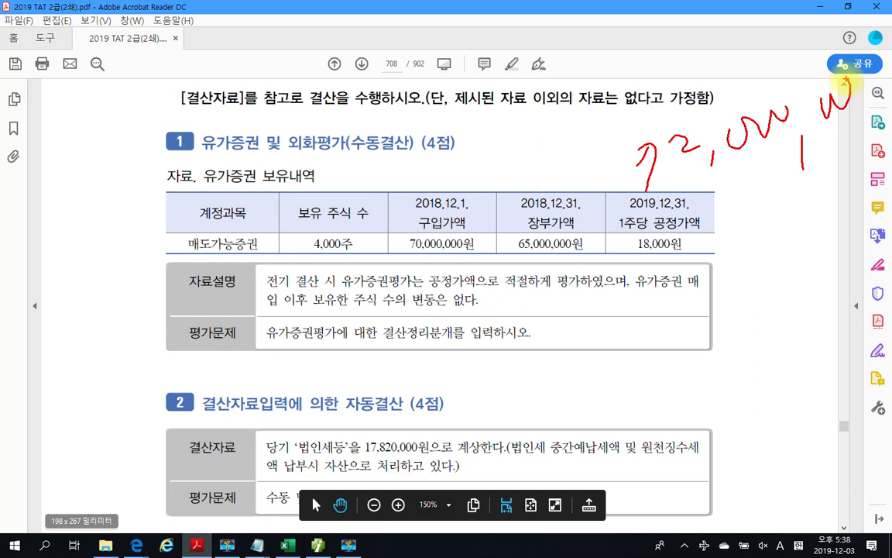
Underline the 2018.12.31. 장부가액, work out the valuation difference beside the table, circle the result, and clear the annotations.
{"action": "mouse_move", "coordinate": [728, 234]}
{"action": "left_mouse_down"}
{"action": "mouse_move", "coordinate": [706, 298]}
{"action": "mouse_move", "coordinate": [763, 233]}
{"action": "mouse_move", "coordinate": [755, 306]}
{"action": "mouse_move", "coordinate": [778, 307]}
{"action": "left_mouse_up"}
{"action": "mouse_move", "coordinate": [793, 241]}
{"action": "left_mouse_down"}
{"action": "mouse_move", "coordinate": [801, 246]}
{"action": "mouse_move", "coordinate": [834, 221]}
{"action": "mouse_move", "coordinate": [852, 185]}
{"action": "left_mouse_up"}
{"action": "left_click_drag", "start_coordinate": [504, 267], "coordinate": [598, 258]}
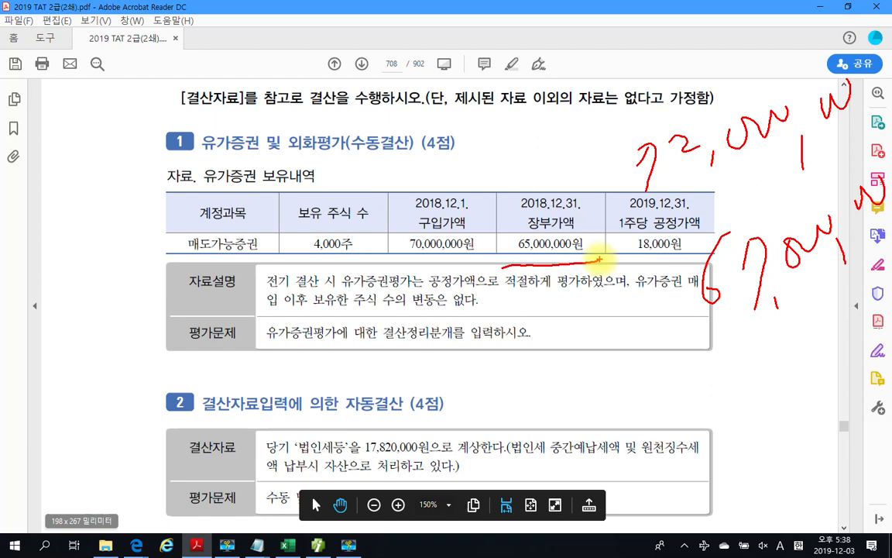
{"action": "left_click_drag", "start_coordinate": [711, 358], "coordinate": [766, 365]}
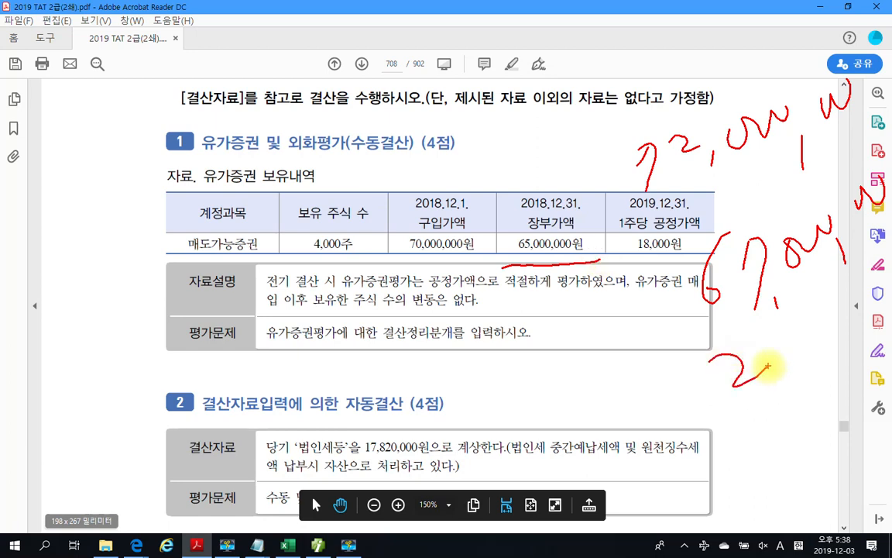
{"action": "mouse_move", "coordinate": [740, 350]}
{"action": "left_mouse_down"}
{"action": "mouse_move", "coordinate": [741, 380]}
{"action": "mouse_move", "coordinate": [813, 364]}
{"action": "mouse_move", "coordinate": [841, 385]}
{"action": "left_mouse_up"}
{"action": "left_click_drag", "start_coordinate": [747, 303], "coordinate": [870, 390]}
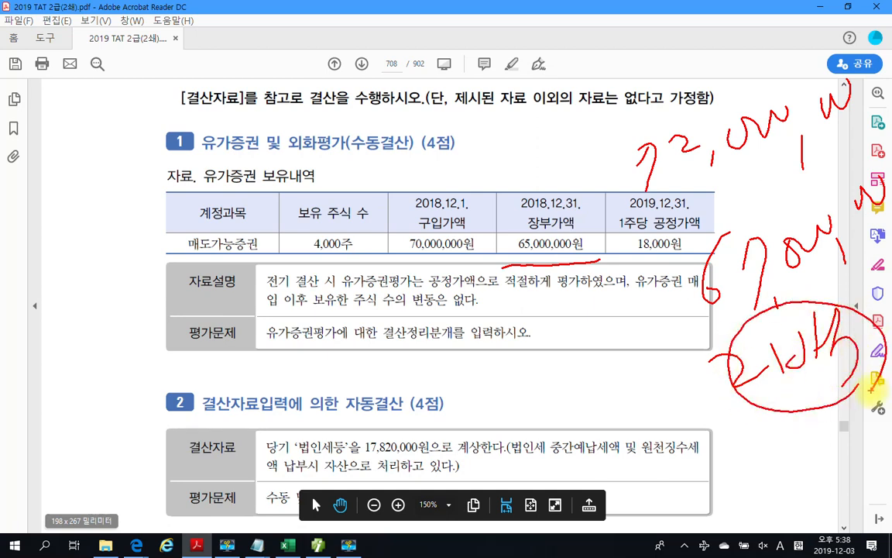
{"action": "key", "text": "Escape"}
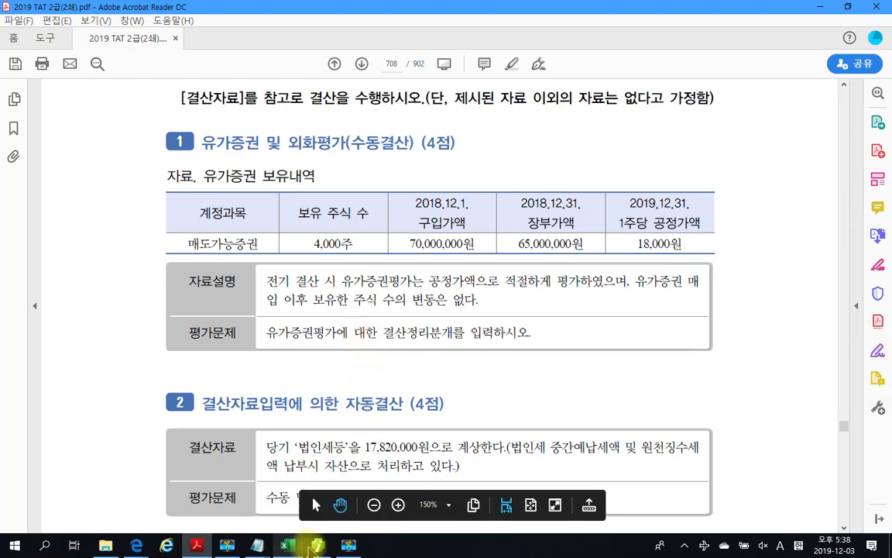
Return to 일반전표입력 in the accounting program and set the voucher date to December 31, 2019.
{"action": "left_click", "coordinate": [317, 545]}
{"action": "left_click", "coordinate": [312, 51]}
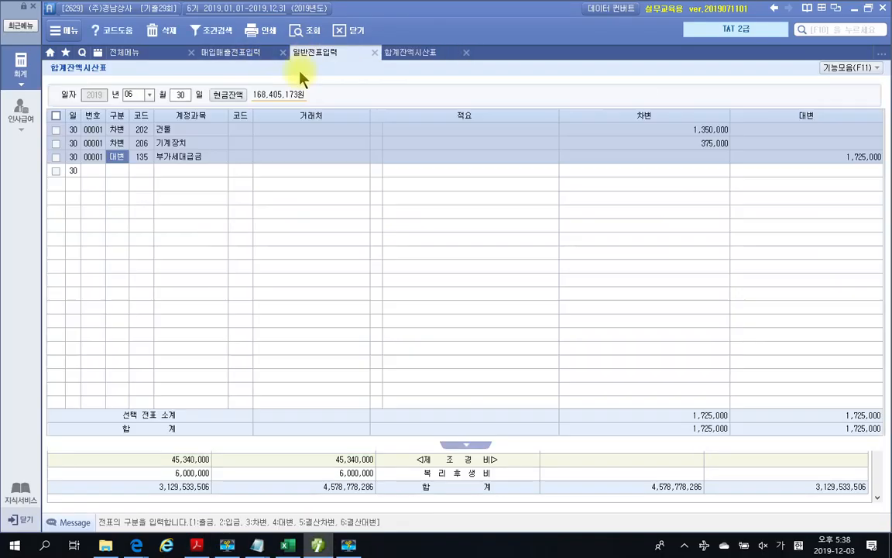
{"action": "type", "text": "12"}
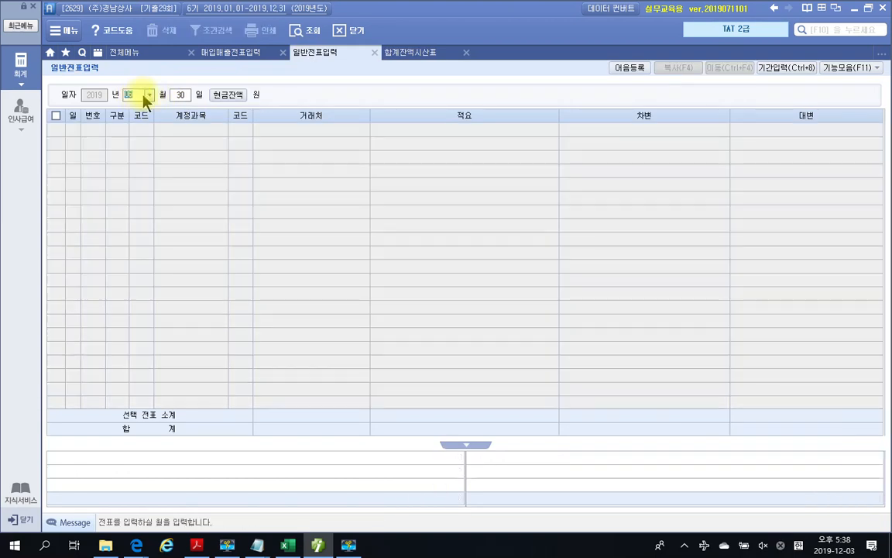
{"action": "type", "text": "31"}
{"action": "key", "text": "Return"}
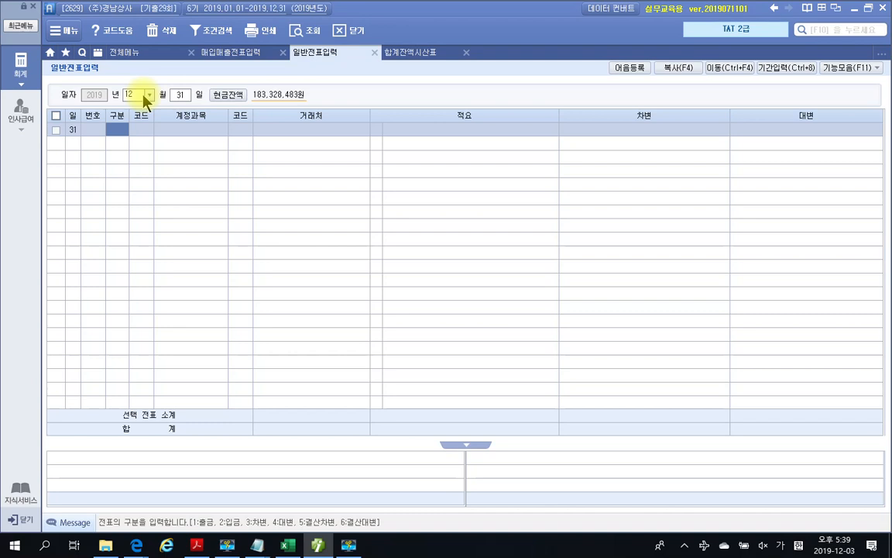
Add a 대변 line for account 982 매도가능증권평가손 with 5,000,000, consulting its balance in 합계잔액시산표.
{"action": "key", "text": "4"}
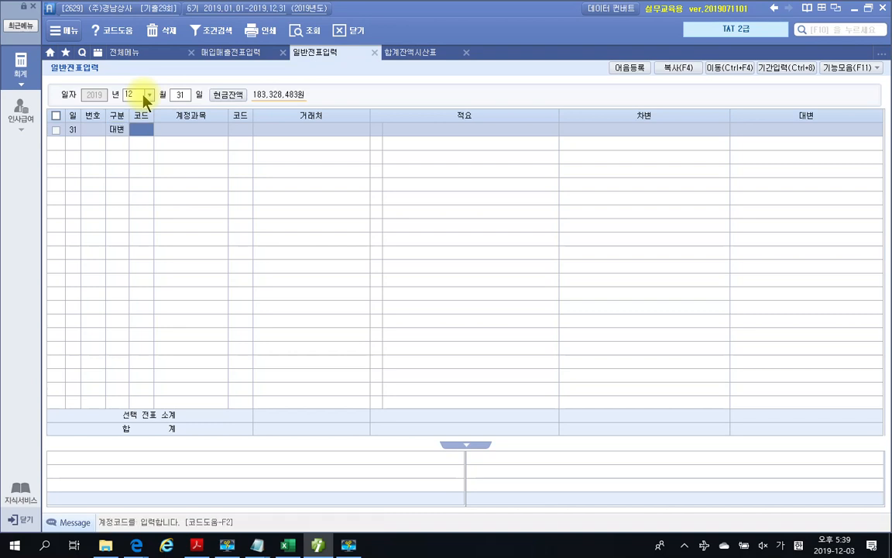
{"action": "left_click", "coordinate": [418, 54]}
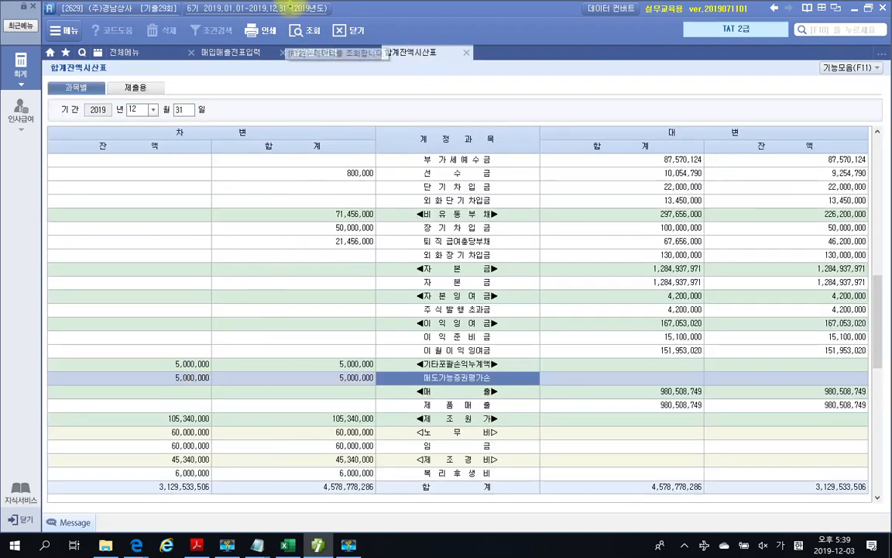
{"action": "left_click", "coordinate": [304, 56]}
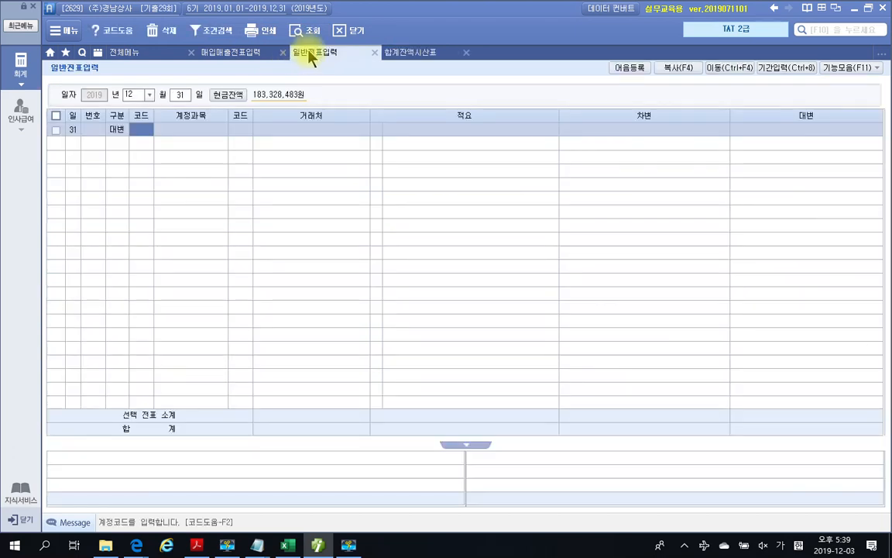
{"action": "type", "text": "매도"}
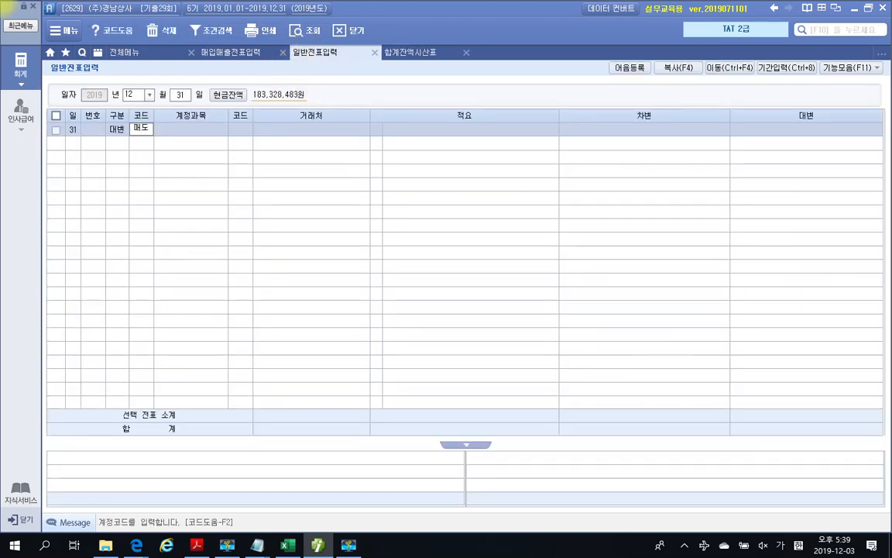
{"action": "key", "text": "Return"}
{"action": "key", "text": "Down"}
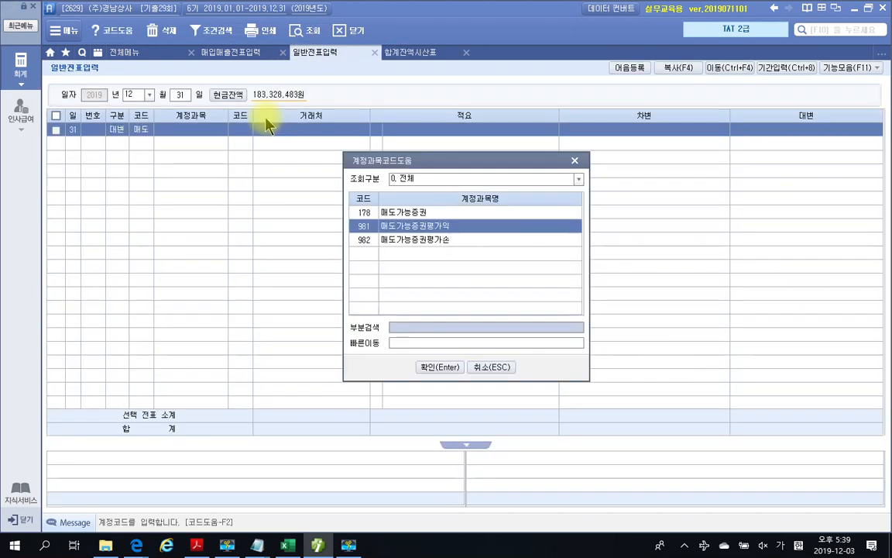
{"action": "key", "text": "Down"}
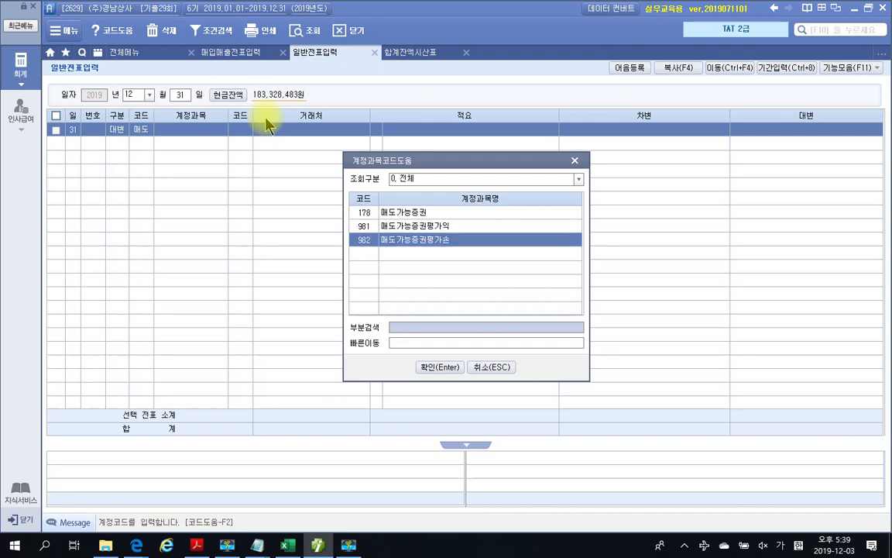
{"action": "key", "text": "Return"}
{"action": "key", "text": "Return"}
{"action": "key", "text": "Return"}
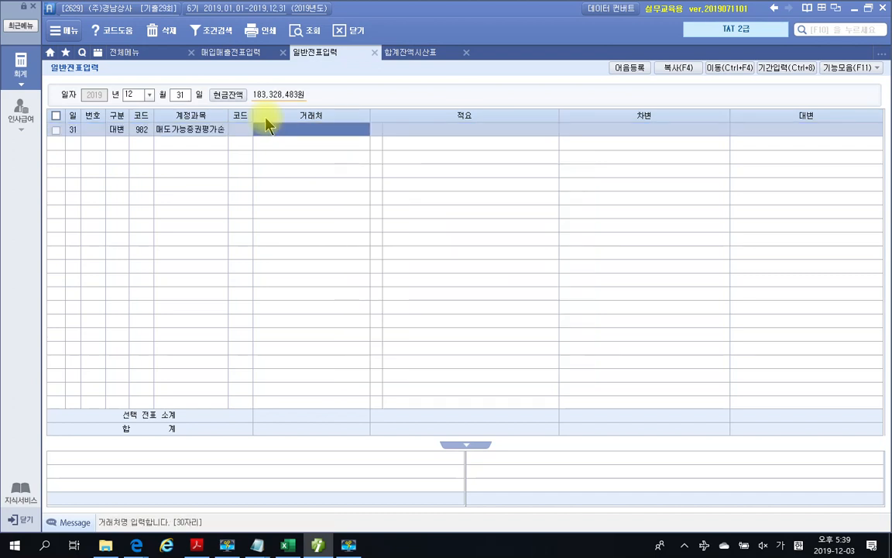
{"action": "key", "text": "Return"}
{"action": "type", "text": "5000000"}
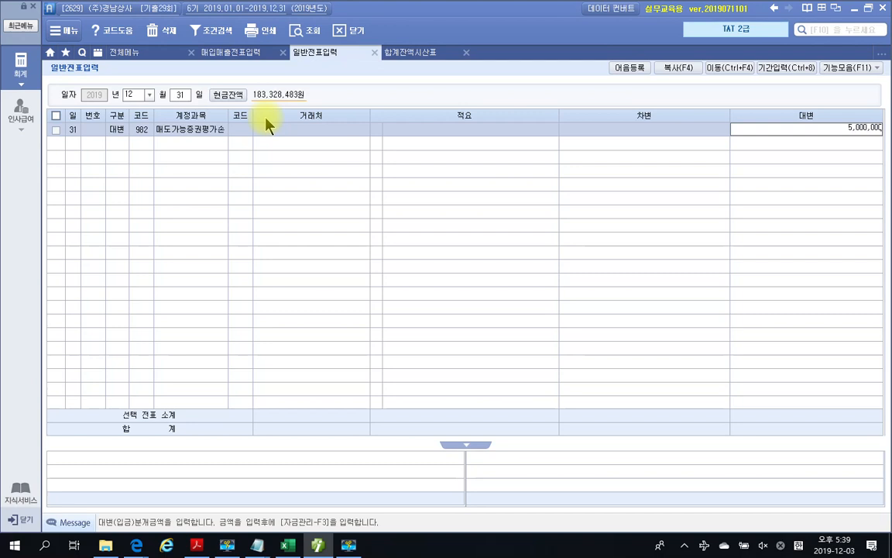
{"action": "key", "text": "Return"}
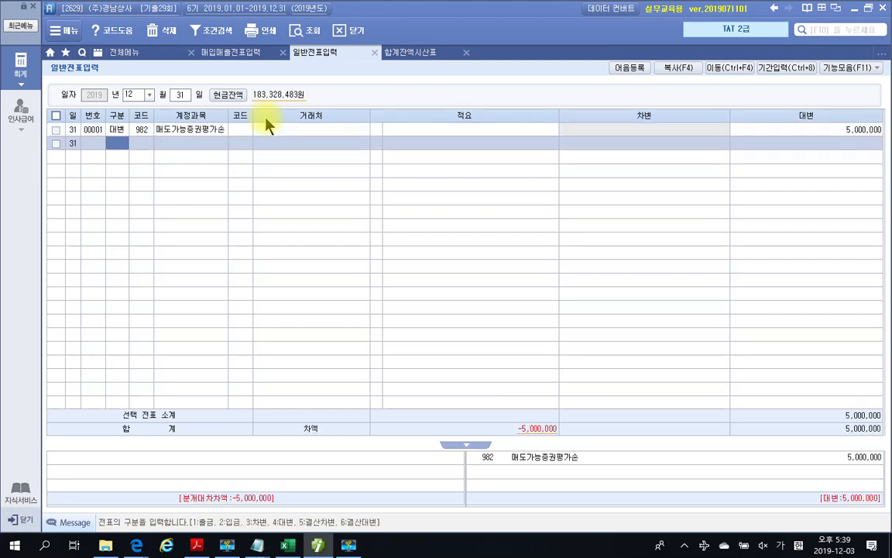
Add a second 대변 line for account 981 매도가능증권평가익 with an amount of 2,000,000.
{"action": "type", "text": "4"}
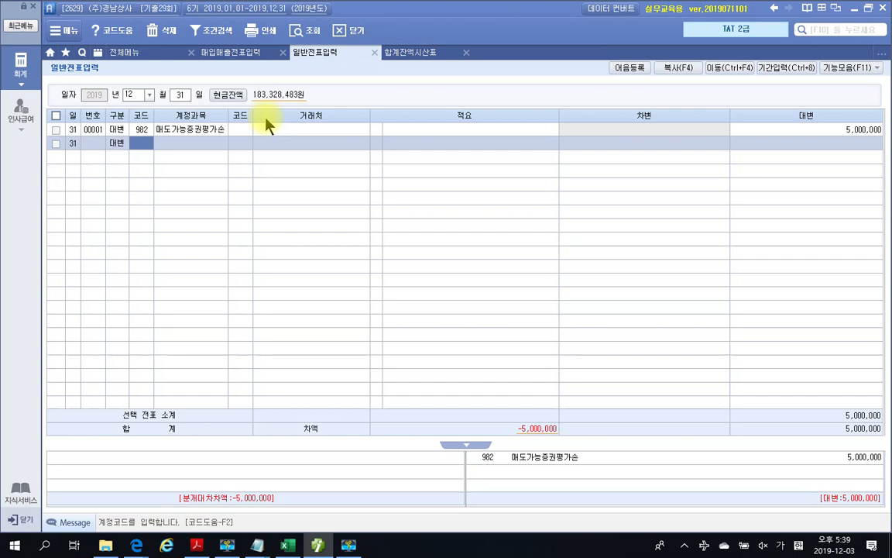
{"action": "type", "text": "미"}
{"action": "type", "text": "도"}
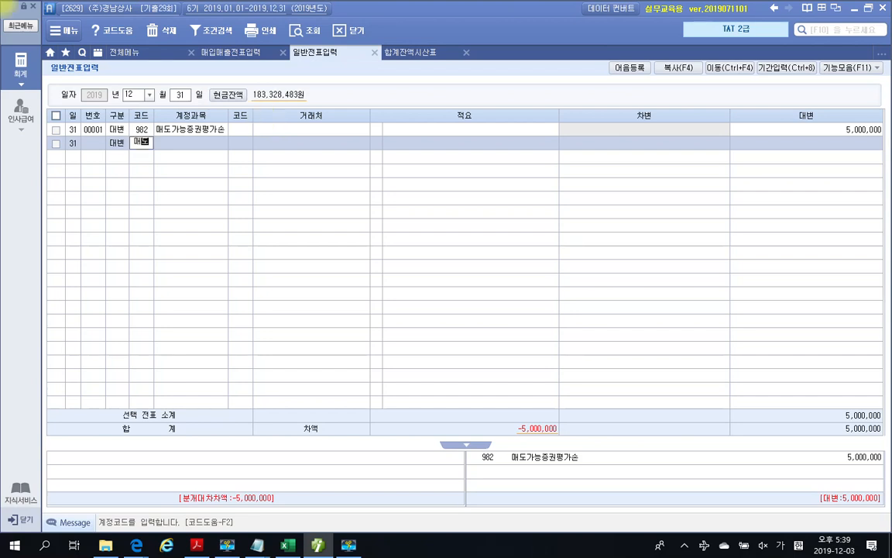
{"action": "key", "text": "Return"}
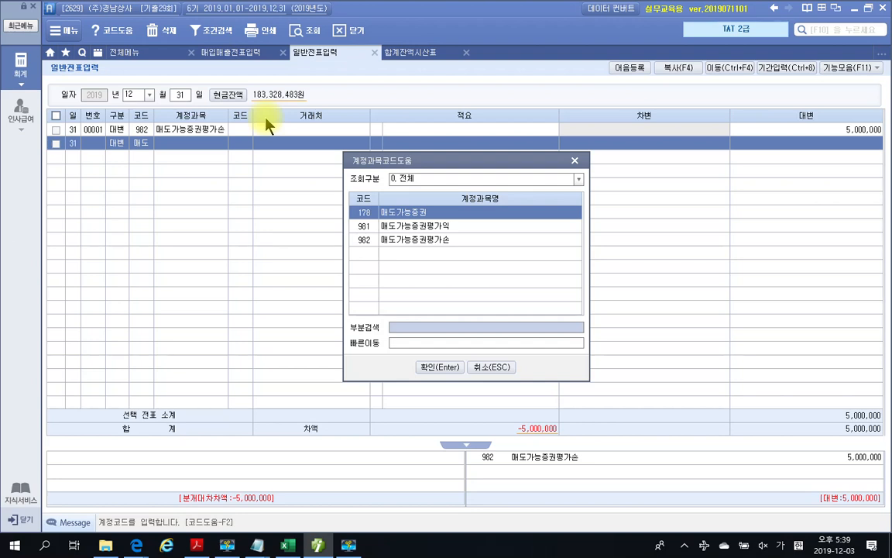
{"action": "key", "text": "Down"}
{"action": "key", "text": "Return"}
{"action": "key", "text": "Return"}
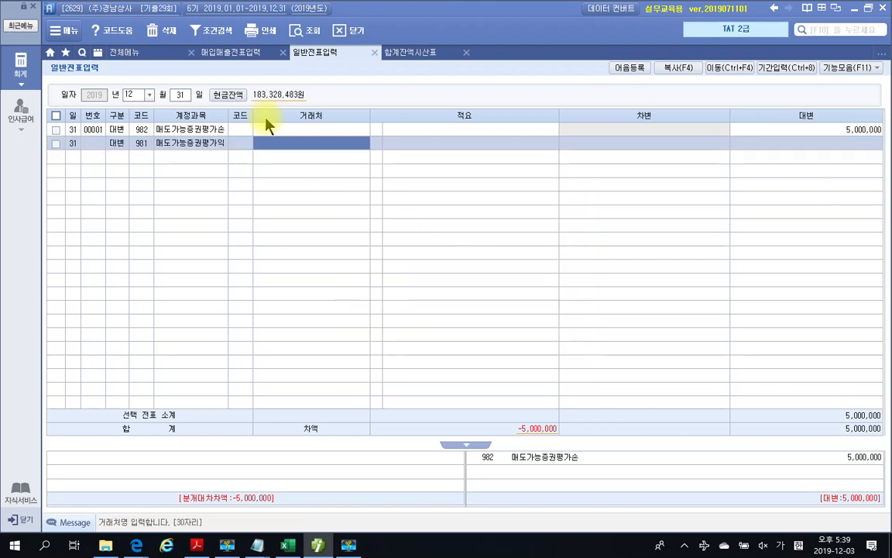
{"action": "key", "text": "Return"}
{"action": "type", "text": "2000000"}
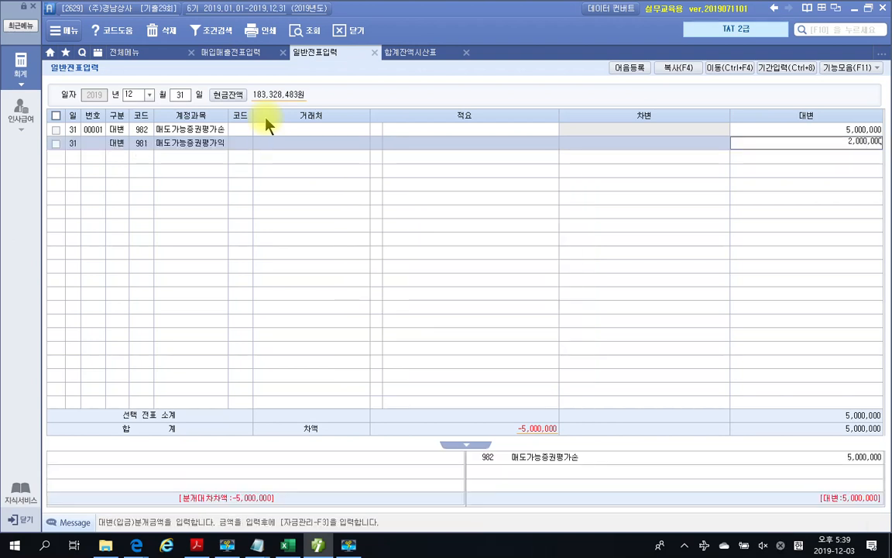
{"action": "key", "text": "Return"}
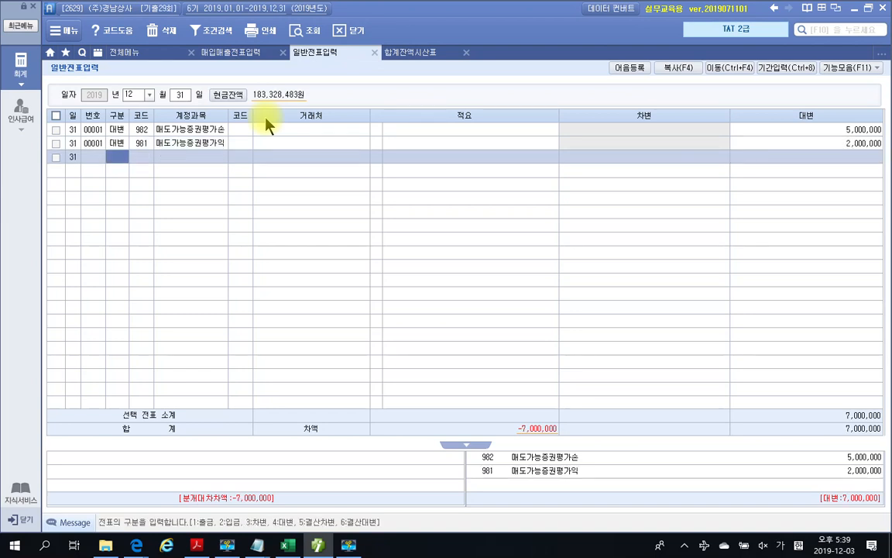
Start a 차변 line on the December 31 voucher for account 178 매도가능증권, leaving 거래처 and 적요 blank.
{"action": "type", "text": "3"}
{"action": "key", "text": "Return"}
{"action": "type", "text": "매도"}
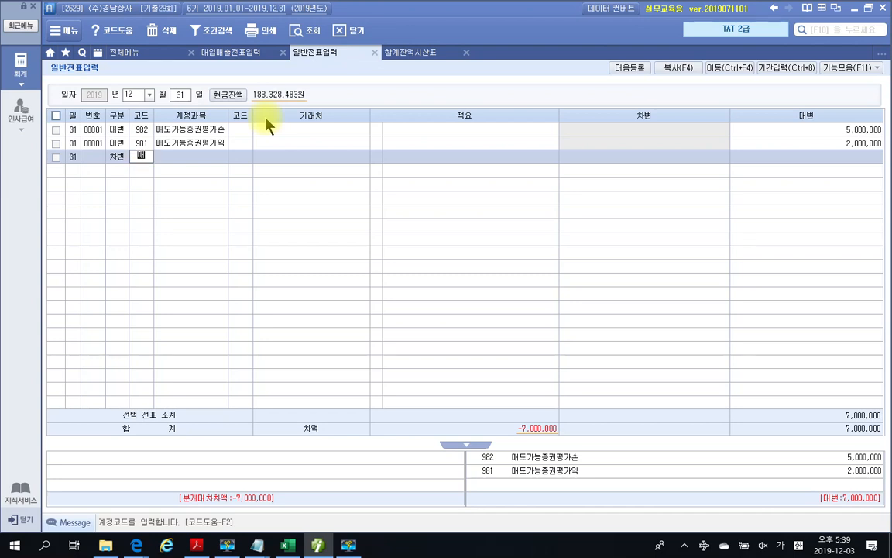
{"action": "key", "text": "Return"}
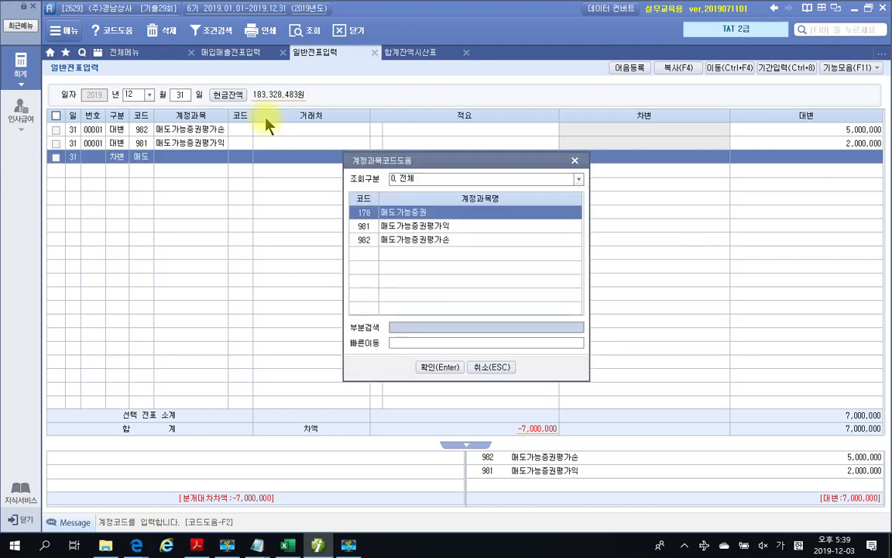
{"action": "key", "text": "Return"}
{"action": "key", "text": "Return"}
{"action": "key", "text": "Return"}
{"action": "key", "text": "Return"}
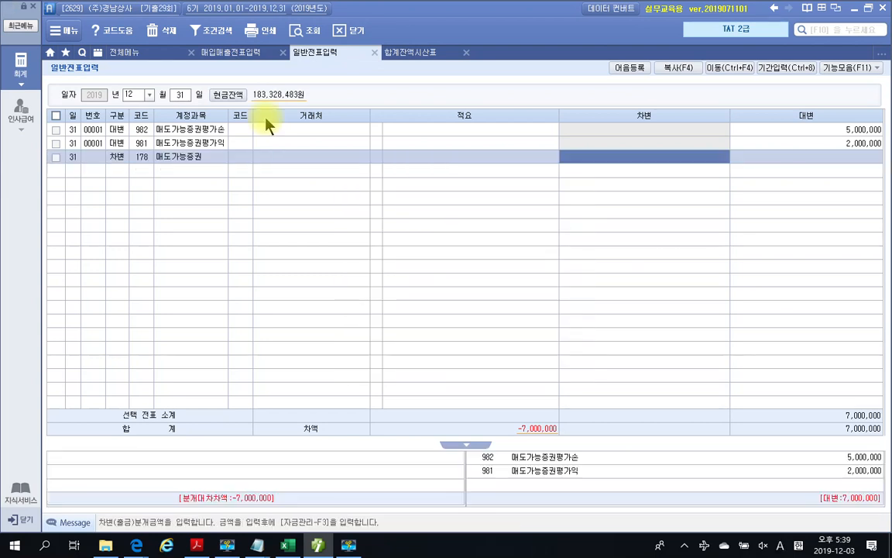
Switch to the exam PDF in Acrobat Reader, mark the book value, fair value 72,000,000 and their difference around the securities table, and clear the marks.
{"action": "left_click", "coordinate": [197, 546]}
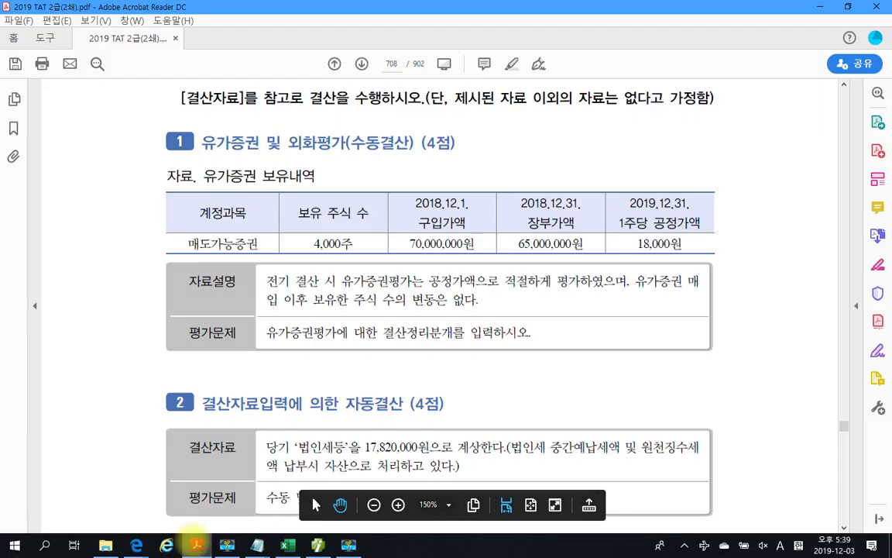
{"action": "mouse_move", "coordinate": [582, 261]}
{"action": "left_mouse_down"}
{"action": "mouse_move", "coordinate": [535, 265]}
{"action": "mouse_move", "coordinate": [585, 232]}
{"action": "mouse_move", "coordinate": [577, 268]}
{"action": "left_mouse_up"}
{"action": "mouse_move", "coordinate": [718, 226]}
{"action": "left_mouse_down"}
{"action": "mouse_move", "coordinate": [732, 223]}
{"action": "mouse_move", "coordinate": [719, 271]}
{"action": "mouse_move", "coordinate": [782, 226]}
{"action": "mouse_move", "coordinate": [805, 232]}
{"action": "mouse_move", "coordinate": [860, 198]}
{"action": "left_mouse_up"}
{"action": "left_click_drag", "start_coordinate": [502, 263], "coordinate": [521, 208]}
{"action": "mouse_move", "coordinate": [703, 296]}
{"action": "left_mouse_down"}
{"action": "mouse_move", "coordinate": [803, 263]}
{"action": "mouse_move", "coordinate": [886, 252]}
{"action": "left_mouse_up"}
{"action": "left_click_drag", "start_coordinate": [612, 154], "coordinate": [627, 183]}
{"action": "mouse_move", "coordinate": [653, 112]}
{"action": "left_mouse_down"}
{"action": "mouse_move", "coordinate": [667, 139]}
{"action": "mouse_move", "coordinate": [694, 136]}
{"action": "mouse_move", "coordinate": [724, 196]}
{"action": "left_mouse_up"}
{"action": "left_click_drag", "start_coordinate": [232, 203], "coordinate": [232, 293]}
{"action": "mouse_move", "coordinate": [78, 217]}
{"action": "left_mouse_down"}
{"action": "mouse_move", "coordinate": [132, 197]}
{"action": "mouse_move", "coordinate": [93, 259]}
{"action": "left_mouse_up"}
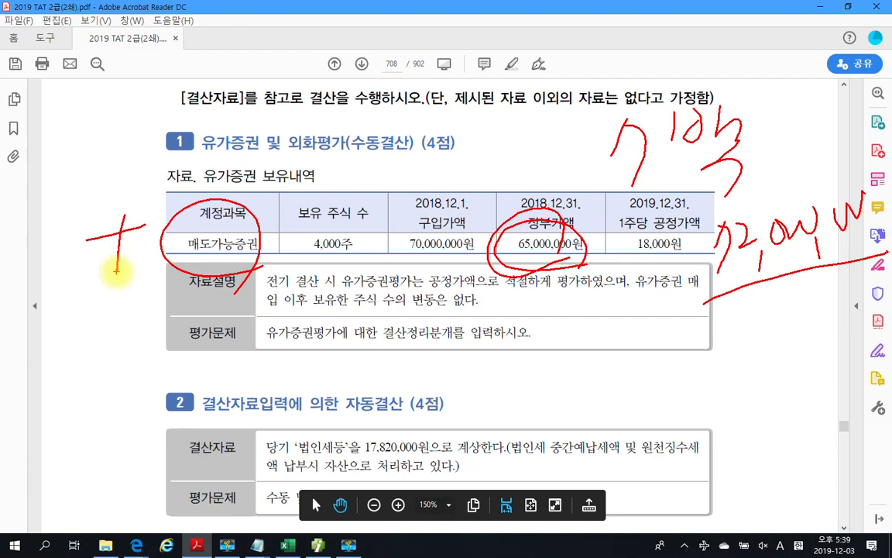
{"action": "key", "text": "Escape"}
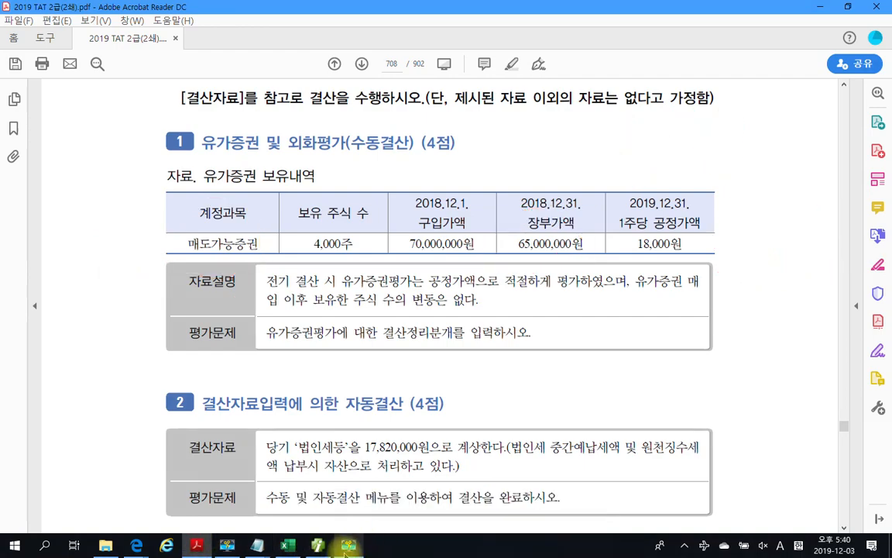
Return to the accounting program and enter 7,000,000 as the 차변 amount for 매도가능증권.
{"action": "key", "text": "alt+Tab"}
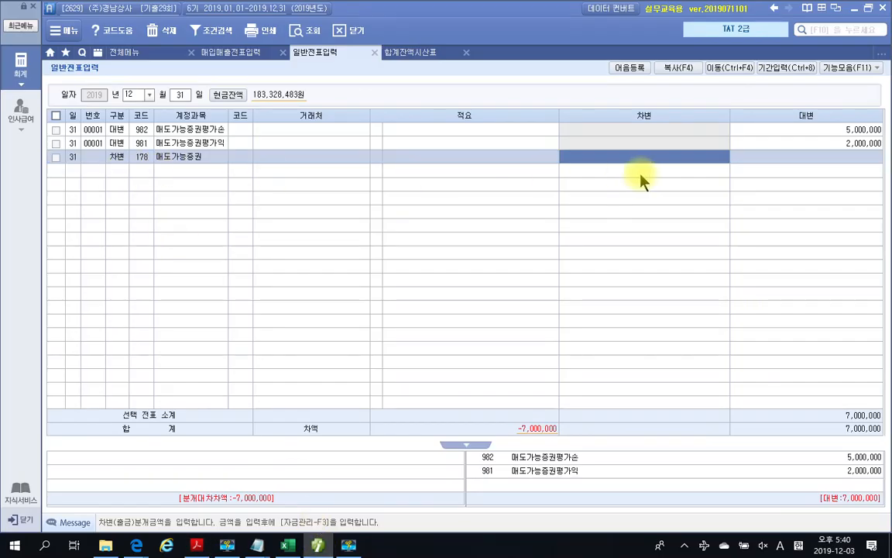
{"action": "key", "text": "space"}
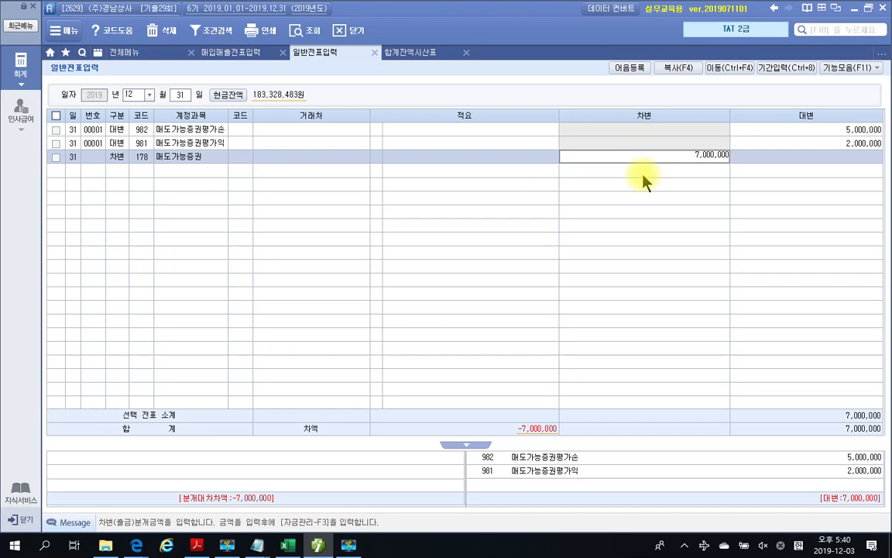
{"action": "key", "text": "Return"}
{"action": "left_click", "coordinate": [324, 159]}
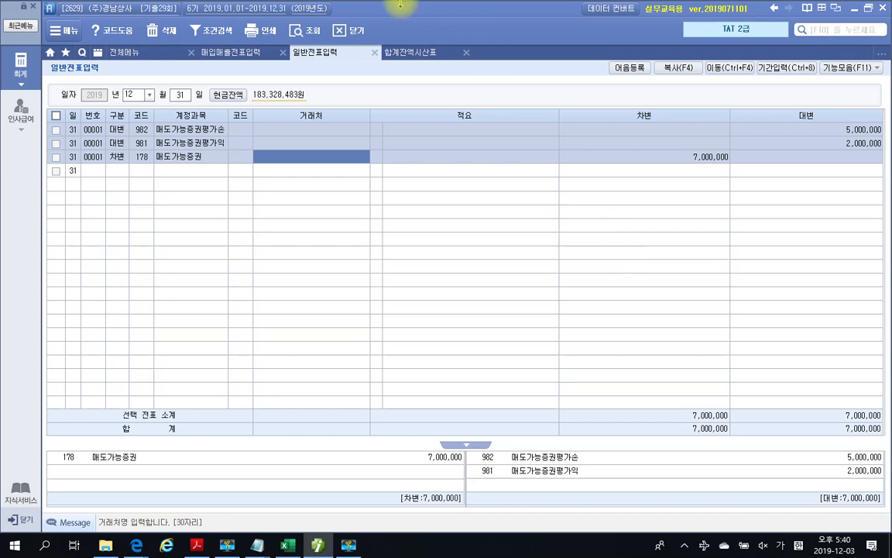
Refresh 합계잔액시산표 for December 31, 2019 and examine the 매도가능증권평가익 row under 기타포괄손익누계액.
{"action": "left_click", "coordinate": [398, 54]}
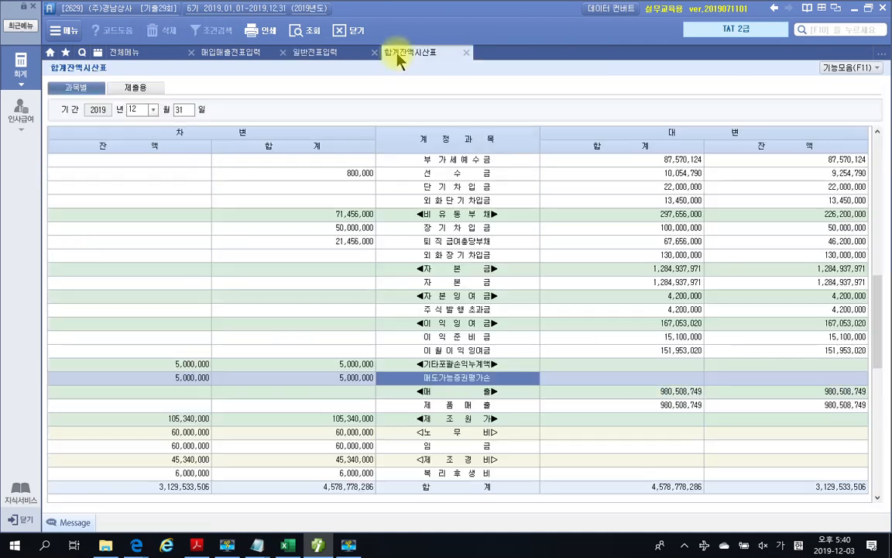
{"action": "left_click", "coordinate": [316, 32]}
{"action": "scroll", "coordinate": [450, 357], "scroll_direction": "down", "scroll_amount": 10}
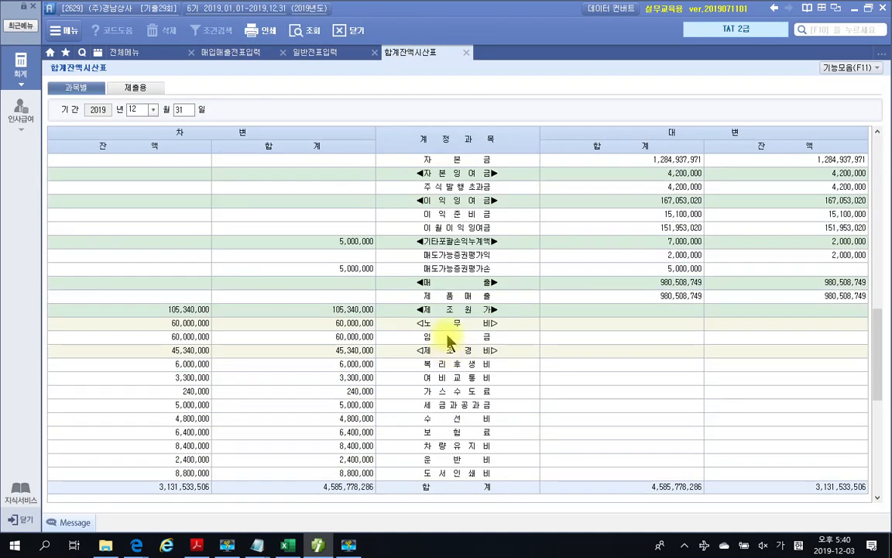
{"action": "left_click", "coordinate": [449, 259]}
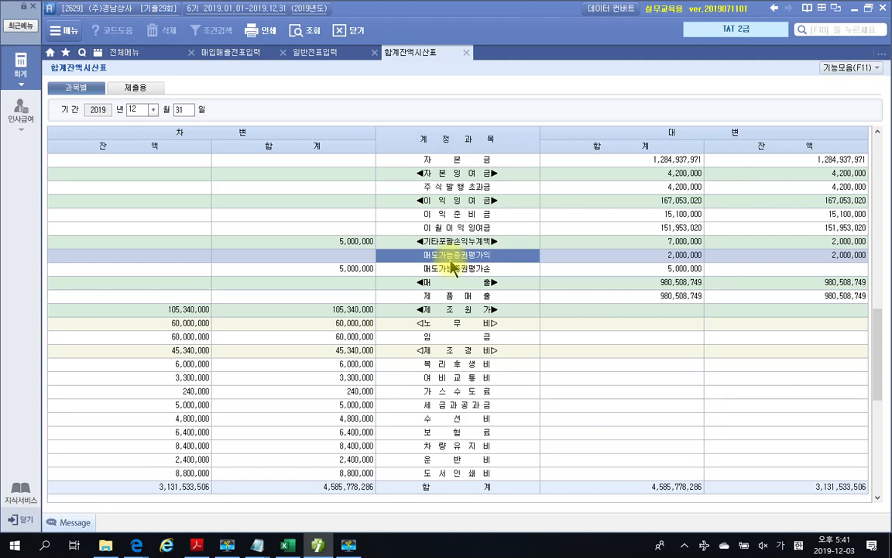
Box 기타포괄손익누계액, point out the balances of 매도가능증권평가익 and 매도가능증권평가손 with marks, and clear the annotations.
{"action": "mouse_move", "coordinate": [403, 232]}
{"action": "left_mouse_down"}
{"action": "mouse_move", "coordinate": [410, 240]}
{"action": "mouse_move", "coordinate": [513, 242]}
{"action": "mouse_move", "coordinate": [508, 274]}
{"action": "left_mouse_up"}
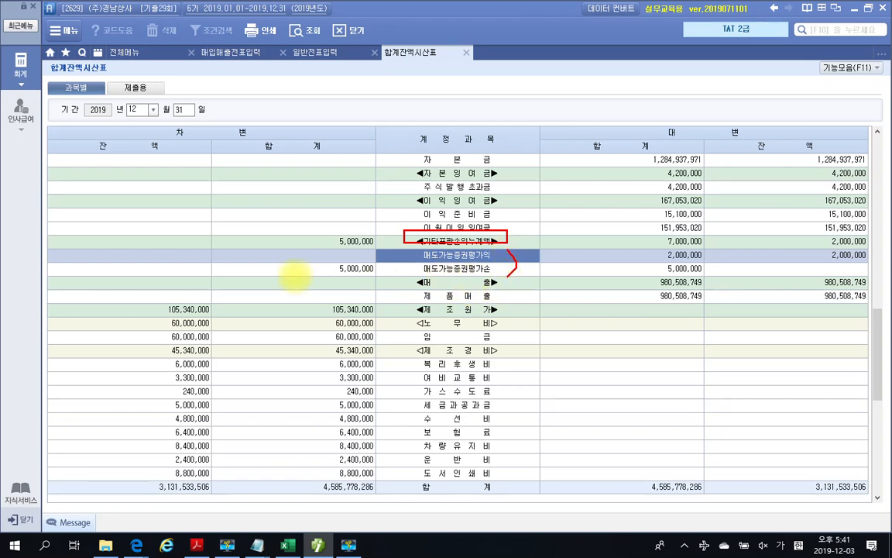
{"action": "left_click_drag", "start_coordinate": [127, 268], "coordinate": [134, 275]}
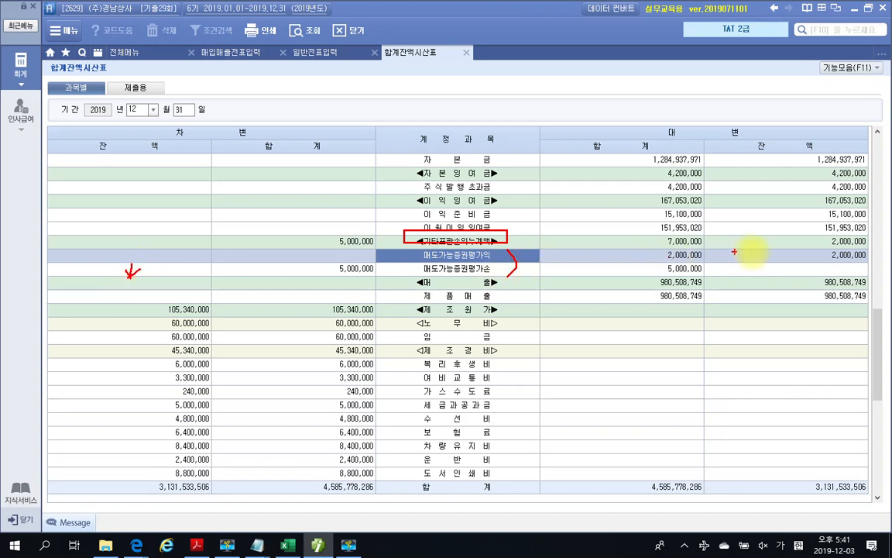
{"action": "mouse_move", "coordinate": [796, 249]}
{"action": "left_mouse_down"}
{"action": "mouse_move", "coordinate": [796, 264]}
{"action": "mouse_move", "coordinate": [805, 256]}
{"action": "mouse_move", "coordinate": [781, 258]}
{"action": "left_mouse_up"}
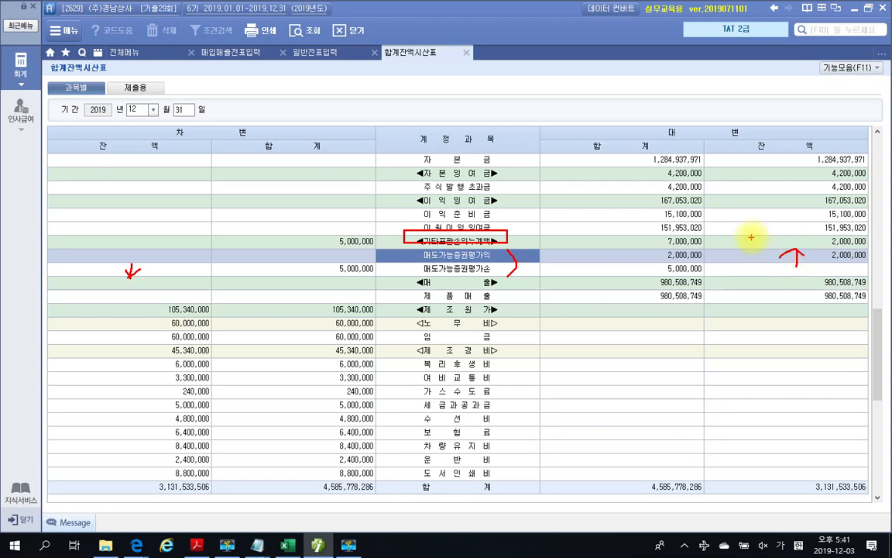
{"action": "key", "text": "Escape"}
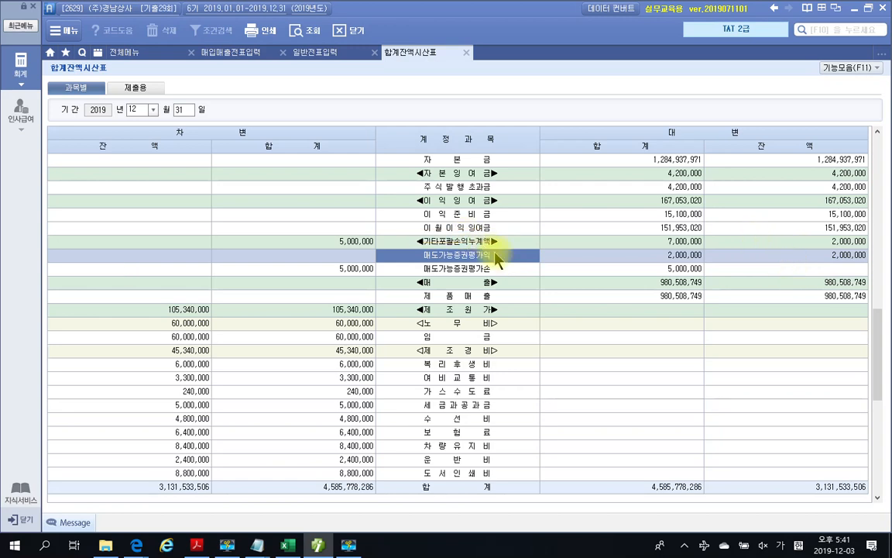
Switch to the exam PDF in Acrobat Reader and mark up the securities problem with a box, underlined table dates and a star beside it.
{"action": "left_click", "coordinate": [317, 545]}
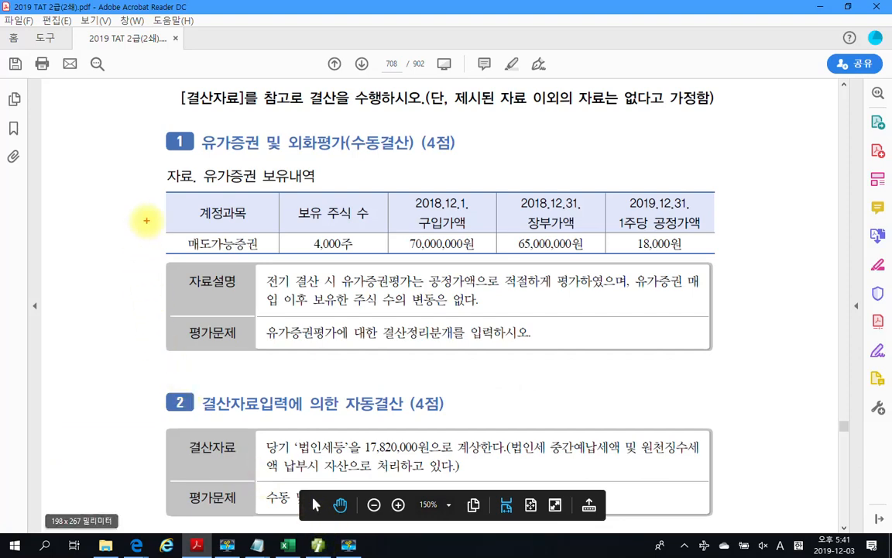
{"action": "mouse_move", "coordinate": [140, 158]}
{"action": "left_mouse_down"}
{"action": "mouse_move", "coordinate": [764, 378]}
{"action": "mouse_move", "coordinate": [765, 368]}
{"action": "left_mouse_up"}
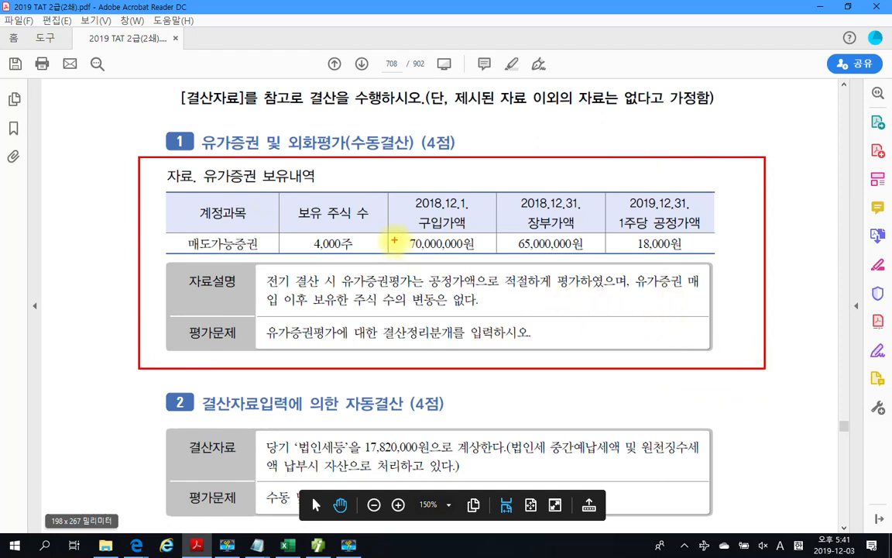
{"action": "left_click_drag", "start_coordinate": [415, 210], "coordinate": [462, 209]}
{"action": "left_click_drag", "start_coordinate": [522, 210], "coordinate": [718, 210]}
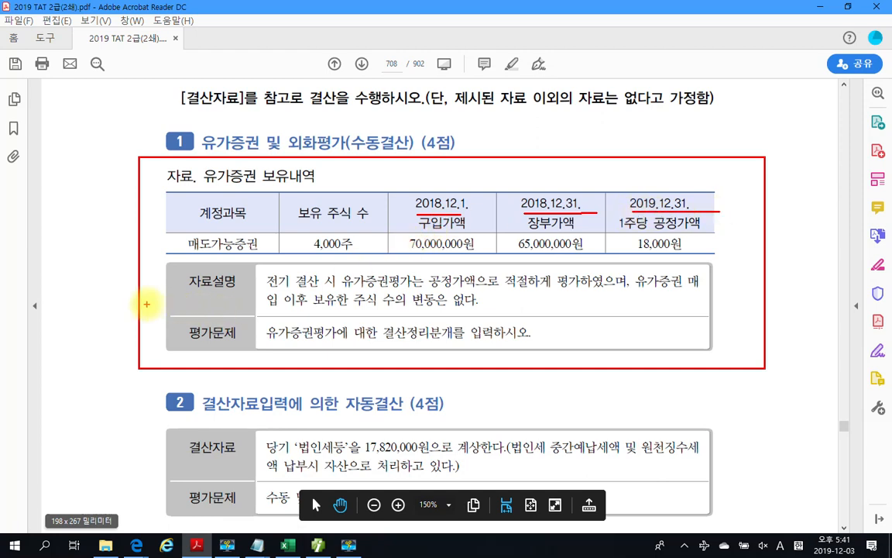
{"action": "mouse_move", "coordinate": [144, 298]}
{"action": "left_mouse_down"}
{"action": "mouse_move", "coordinate": [123, 291]}
{"action": "mouse_move", "coordinate": [134, 269]}
{"action": "mouse_move", "coordinate": [93, 331]}
{"action": "left_mouse_up"}
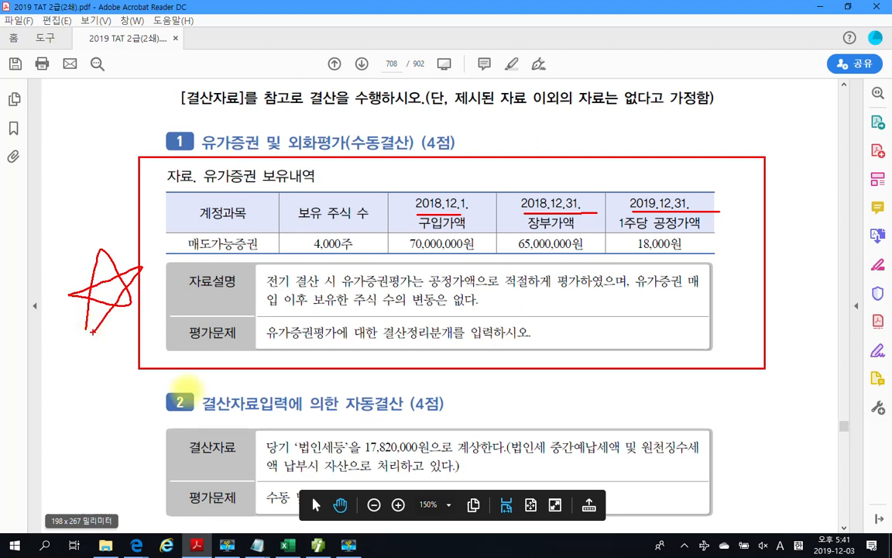
Clear the annotations and highlight the word 자산으로 in the 결산자료 text of problem 2, 결산자료입력에 의한 자동결산.
{"action": "key", "text": "Escape"}
{"action": "scroll", "coordinate": [354, 500], "scroll_direction": "down", "scroll_amount": 1}
{"action": "scroll", "coordinate": [364, 480], "scroll_direction": "down", "scroll_amount": 4}
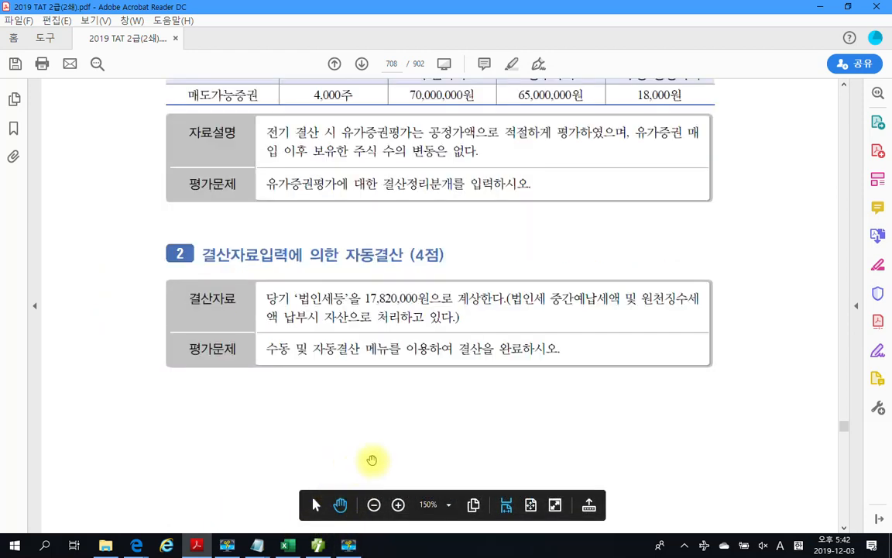
{"action": "scroll", "coordinate": [350, 457], "scroll_direction": "down", "scroll_amount": 3}
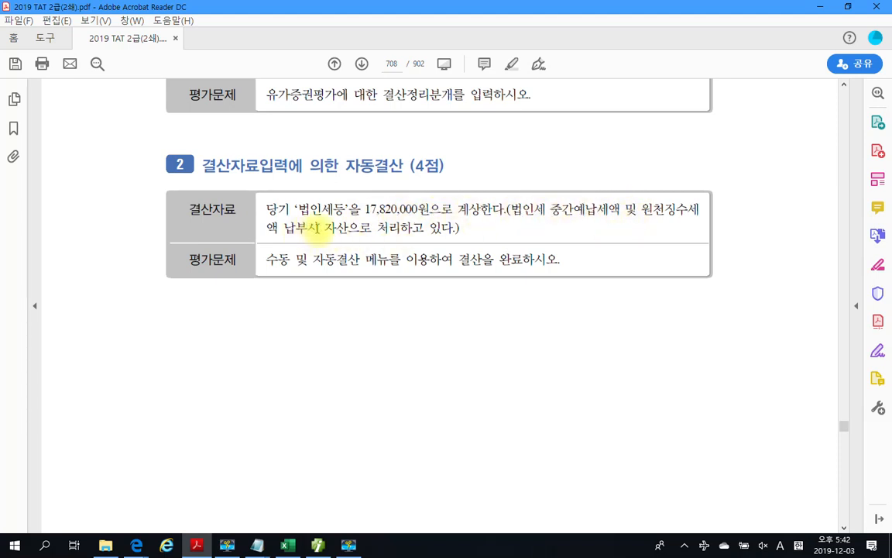
{"action": "left_click_drag", "start_coordinate": [319, 227], "coordinate": [372, 228]}
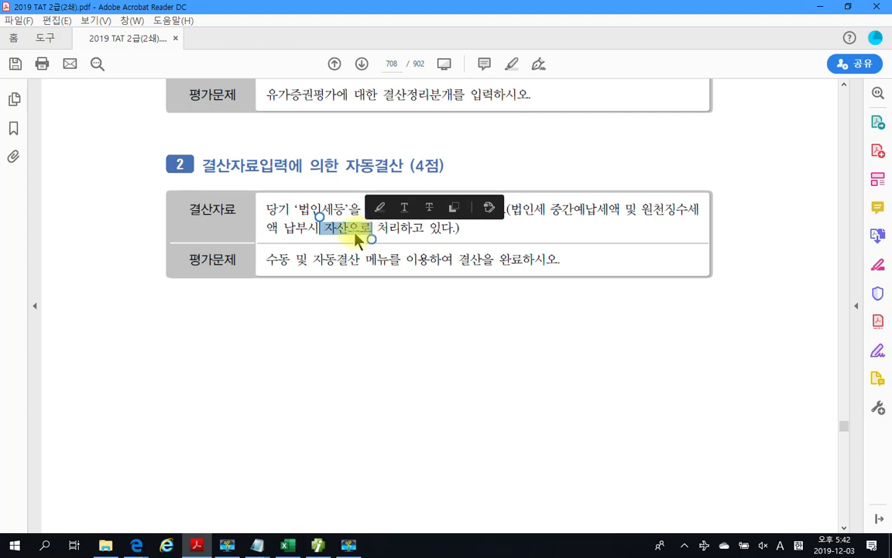
{"action": "right_click", "coordinate": [355, 232]}
{"action": "left_click", "coordinate": [413, 269]}
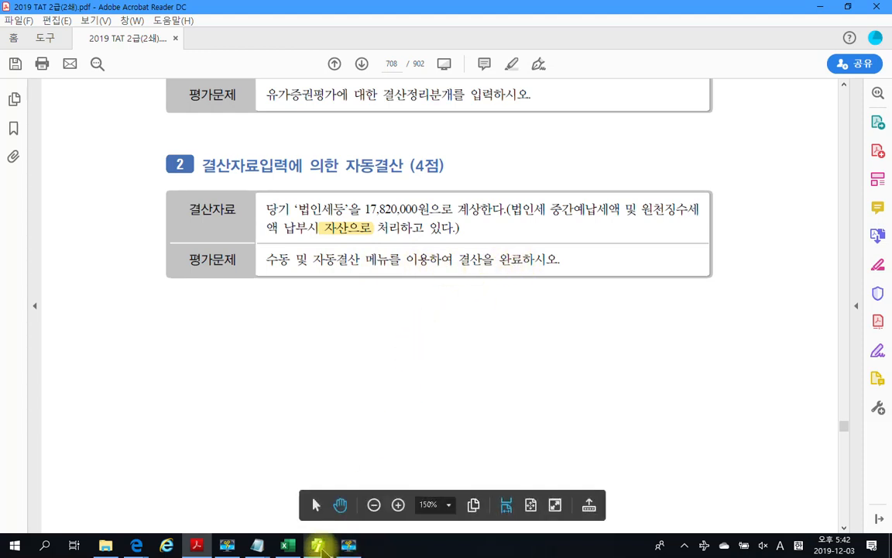
Switch to the accounting program and examine the 선납세금 debit balance in 합계잔액시산표, comparing it with the problem text in the PDF.
{"action": "left_click", "coordinate": [318, 544]}
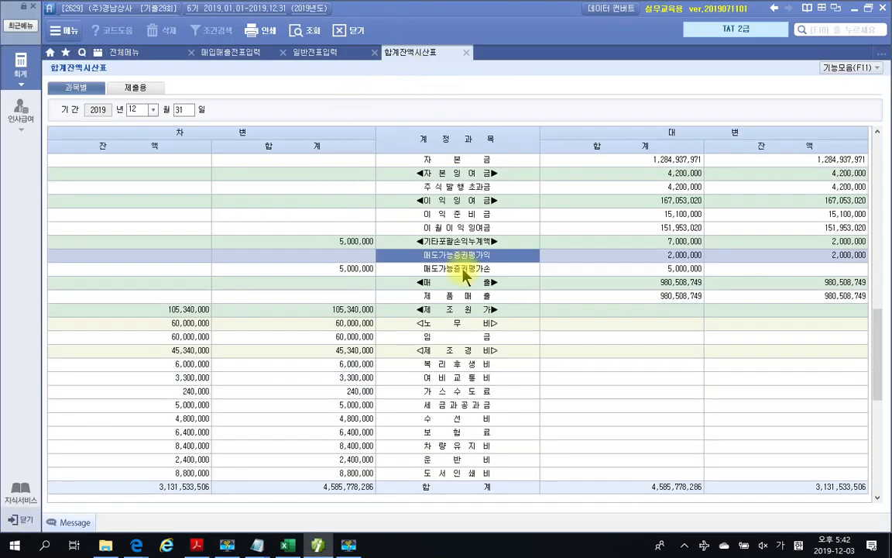
{"action": "scroll", "coordinate": [542, 287], "scroll_direction": "up", "scroll_amount": 10}
{"action": "left_click", "coordinate": [446, 352]}
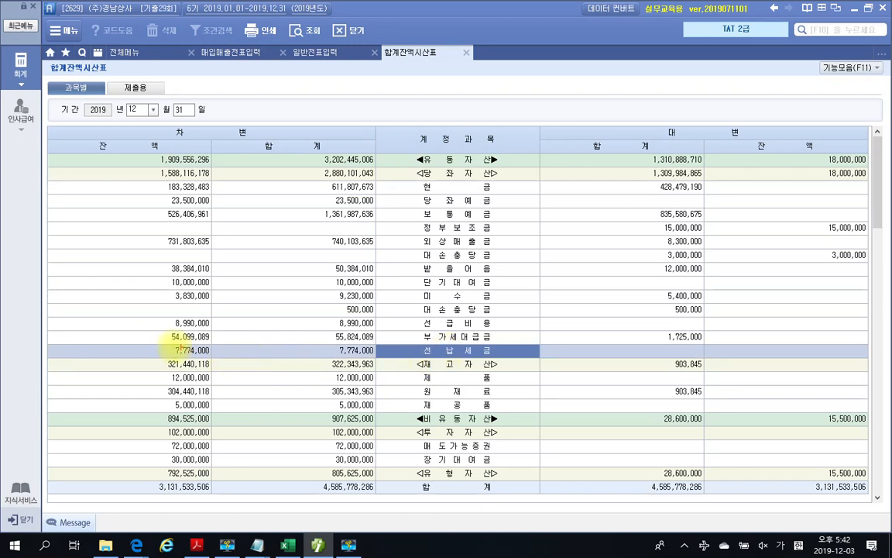
{"action": "left_click_drag", "start_coordinate": [151, 337], "coordinate": [252, 357]}
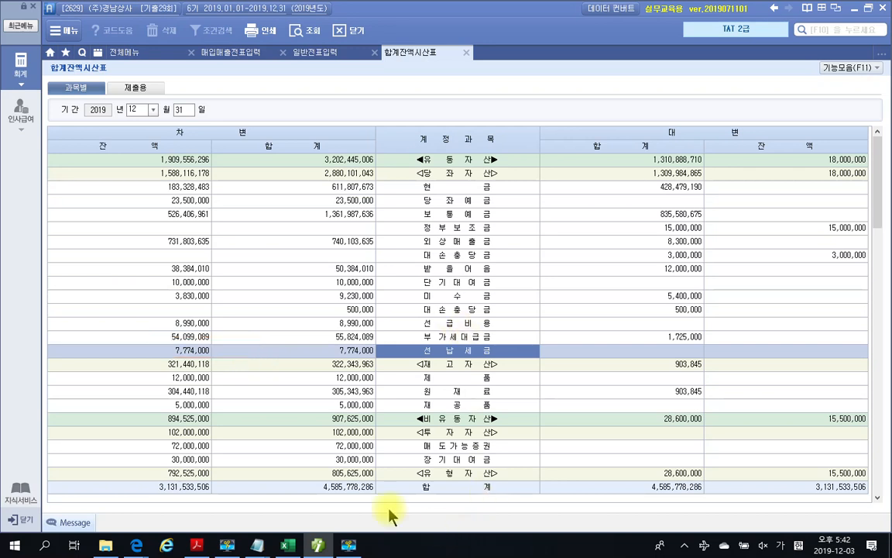
{"action": "left_click", "coordinate": [198, 545]}
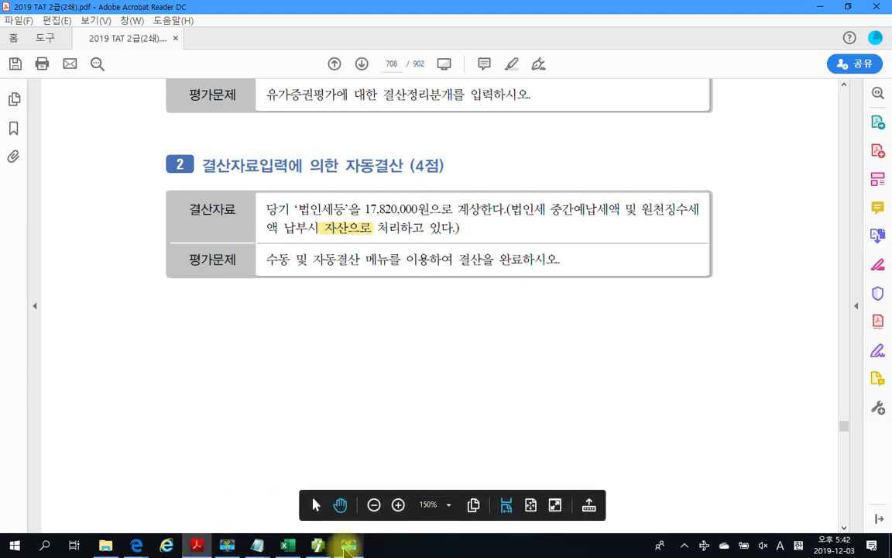
{"action": "left_click", "coordinate": [348, 546]}
{"action": "left_click", "coordinate": [347, 546]}
{"action": "left_click", "coordinate": [318, 546]}
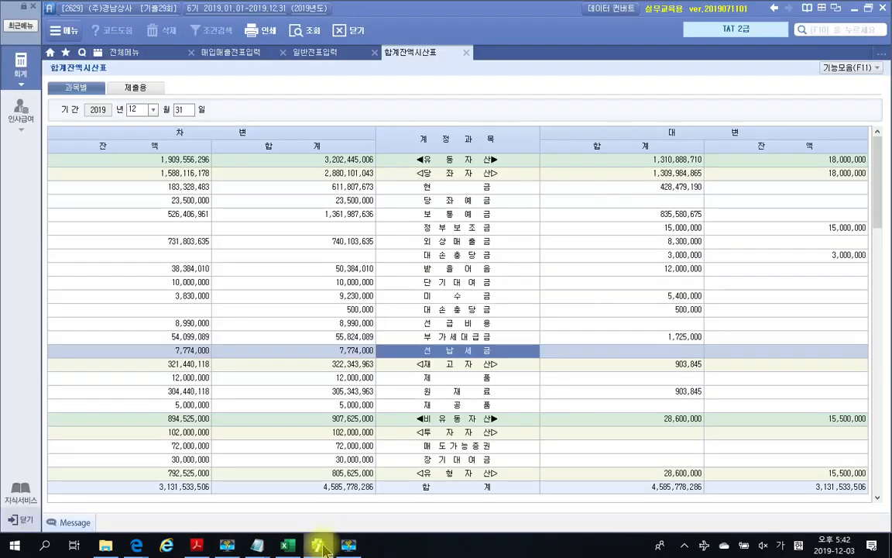
{"action": "left_click", "coordinate": [185, 351]}
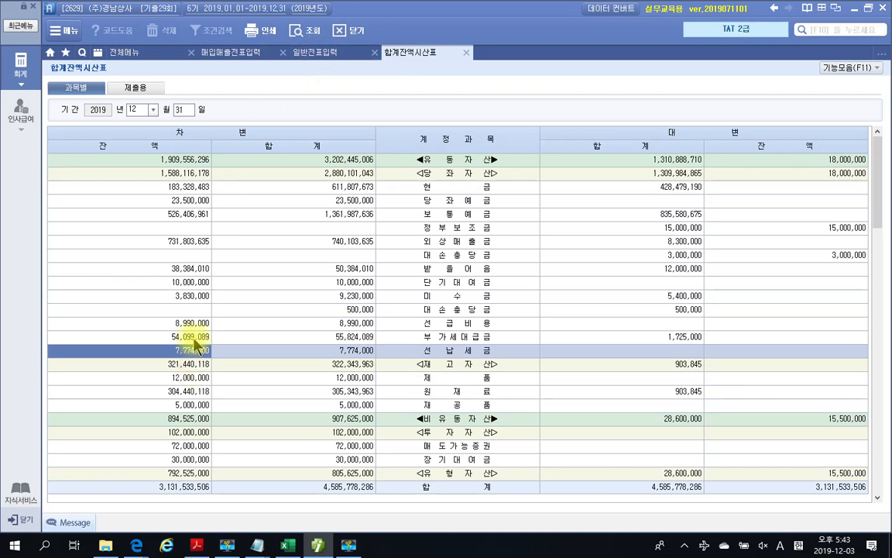
In 일반전표입력 for December 31, add a 대변 line for account 136 선납세금 with the amount 7,774,000.
{"action": "left_click", "coordinate": [316, 53]}
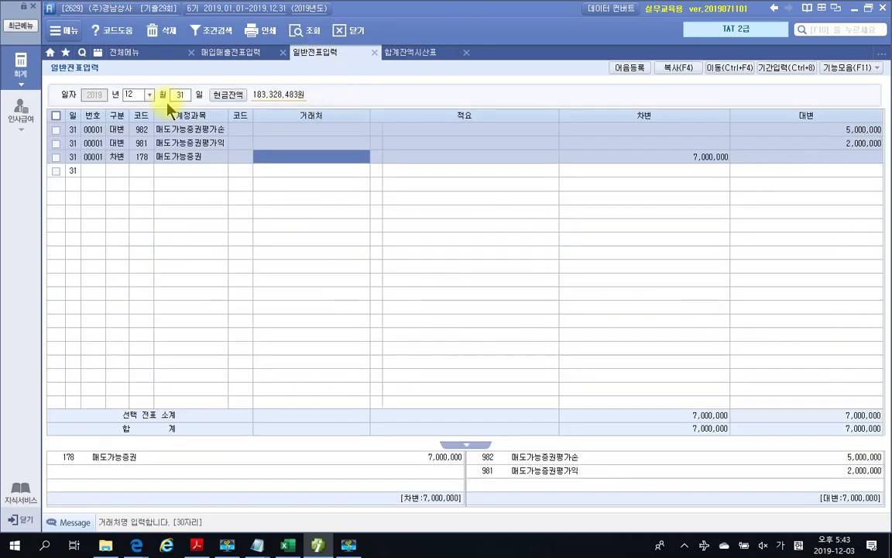
{"action": "left_click", "coordinate": [96, 171]}
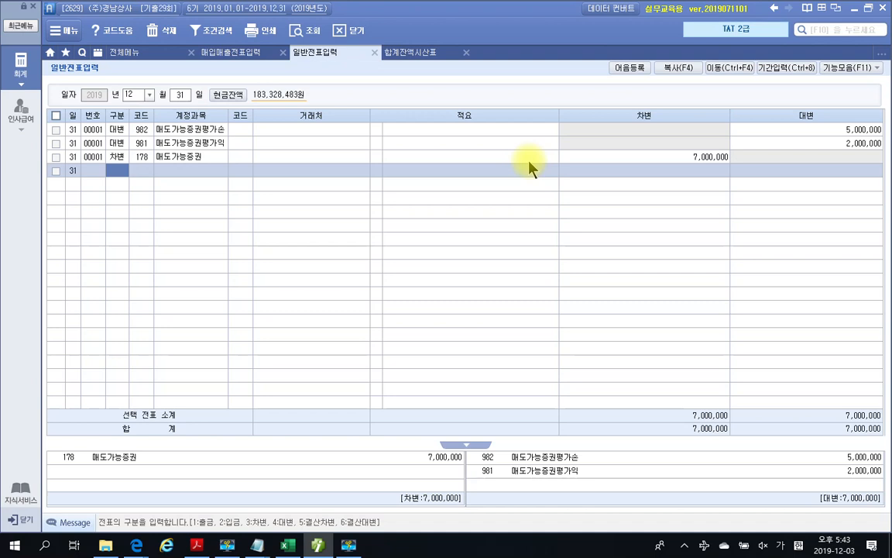
{"action": "type", "text": "4136"}
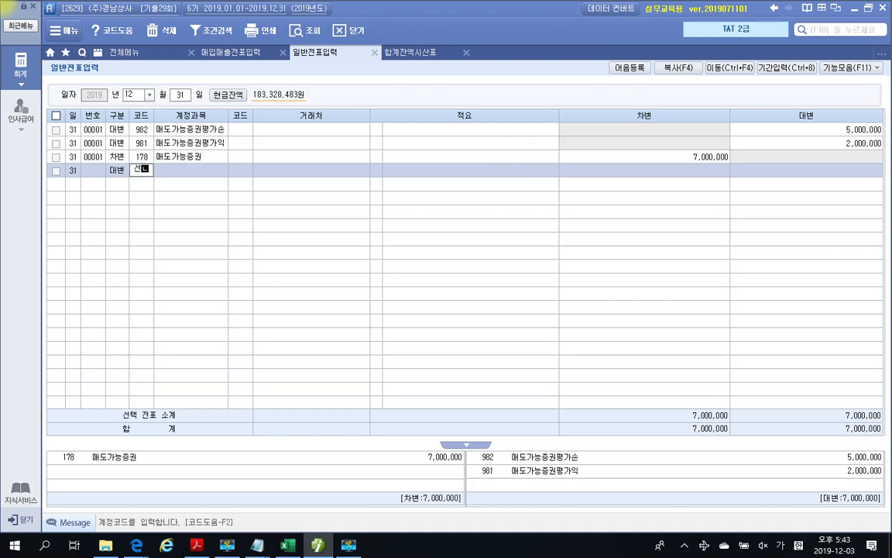
{"action": "key", "text": "Return"}
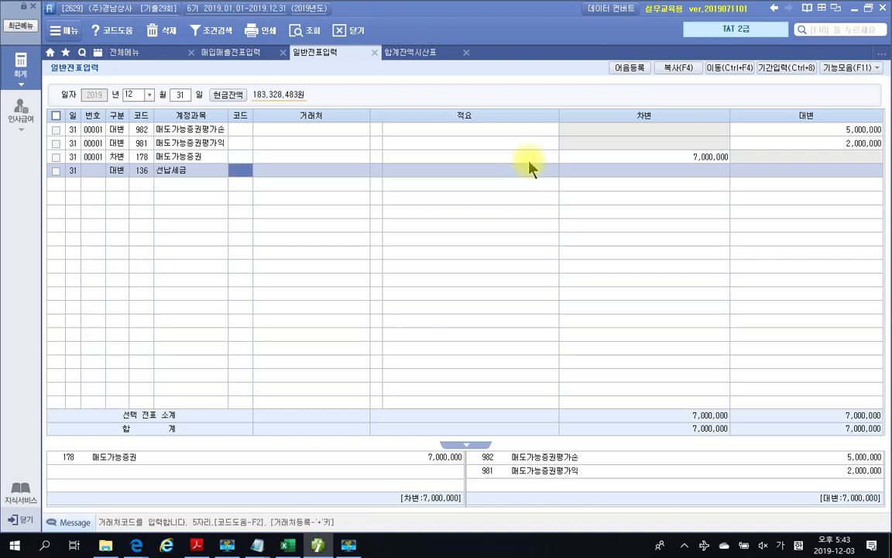
{"action": "key", "text": "Return"}
{"action": "key", "text": "Return"}
{"action": "key", "text": "Return"}
{"action": "type", "text": "7774000"}
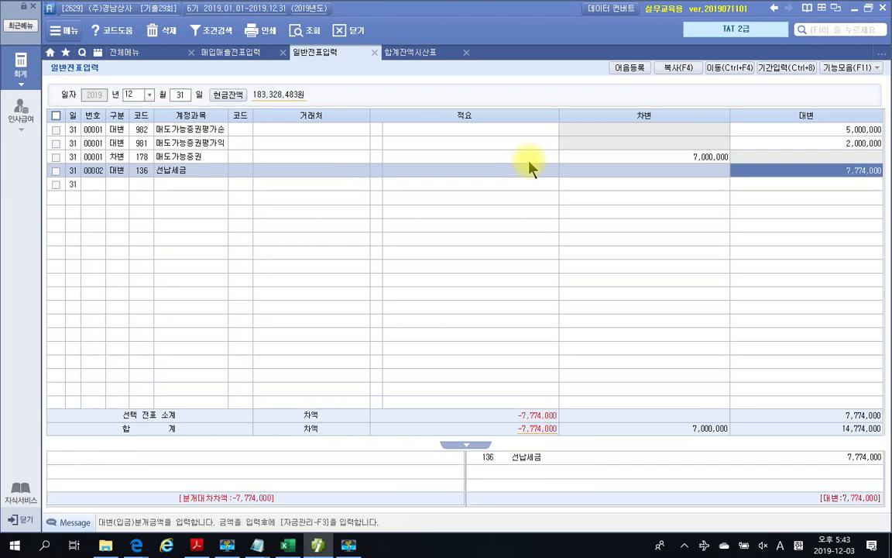
{"action": "key", "text": "Return"}
Add the matching 차변 line for account 998 법인세등 with the amount 7,774,000.
{"action": "type", "text": "법인"}
{"action": "key", "text": "Return"}
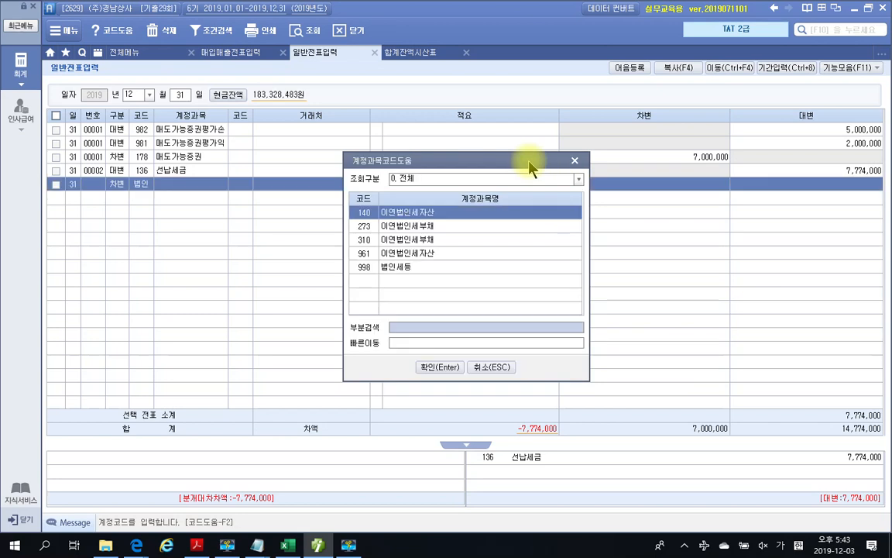
{"action": "key", "text": "Down"}
{"action": "key", "text": "Down"}
{"action": "key", "text": "Down"}
{"action": "key", "text": "Down"}
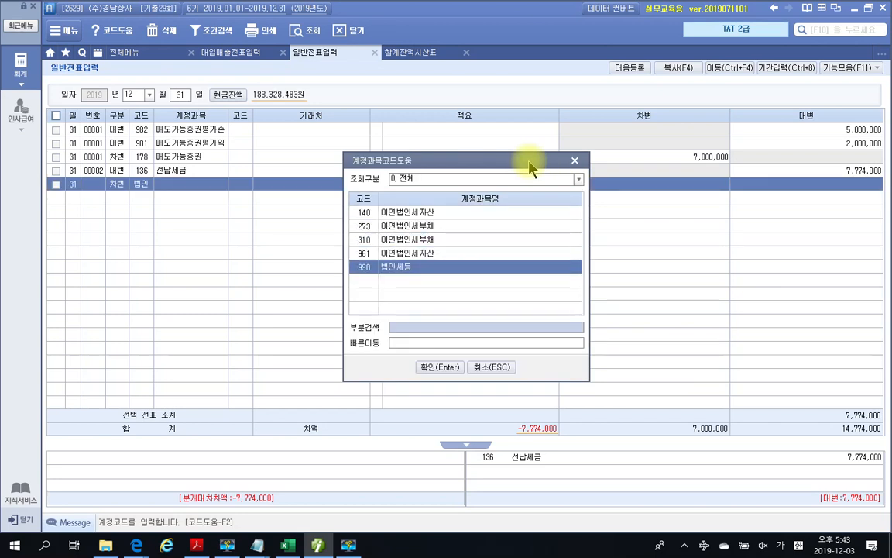
{"action": "key", "text": "Return"}
{"action": "key", "text": "Return"}
{"action": "key", "text": "Return"}
{"action": "key", "text": "Return"}
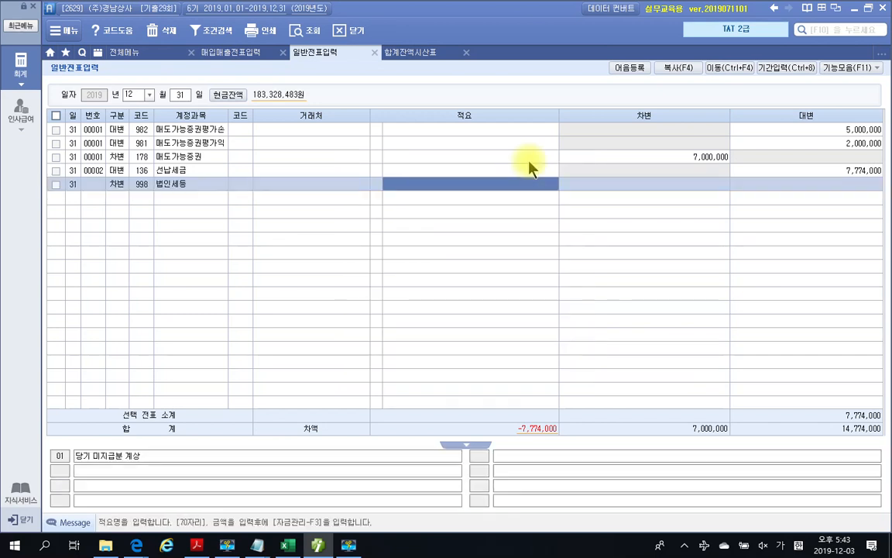
{"action": "key", "text": "space"}
{"action": "key", "text": "Return"}
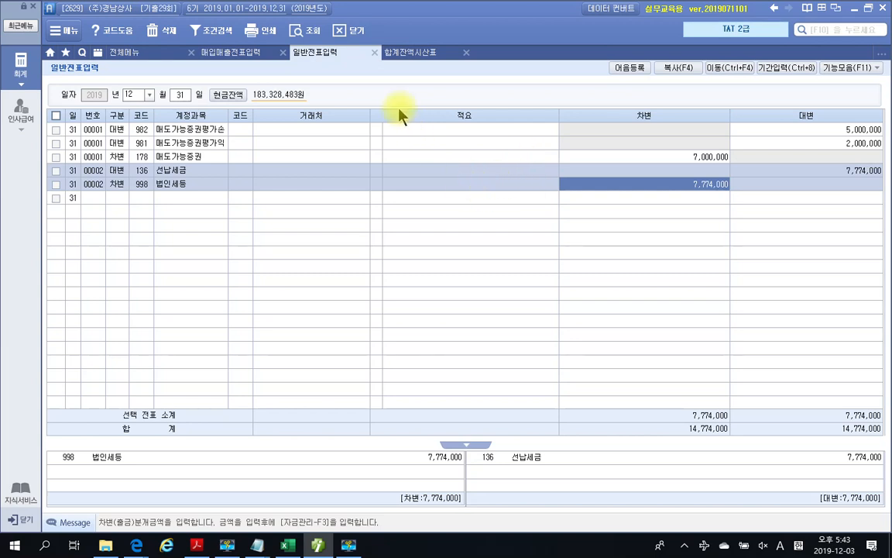
Switch to the exam PDF in Acrobat Reader and reread problem 2, pointing out 자동결산 in the 평가문제 line.
{"action": "left_click", "coordinate": [202, 544]}
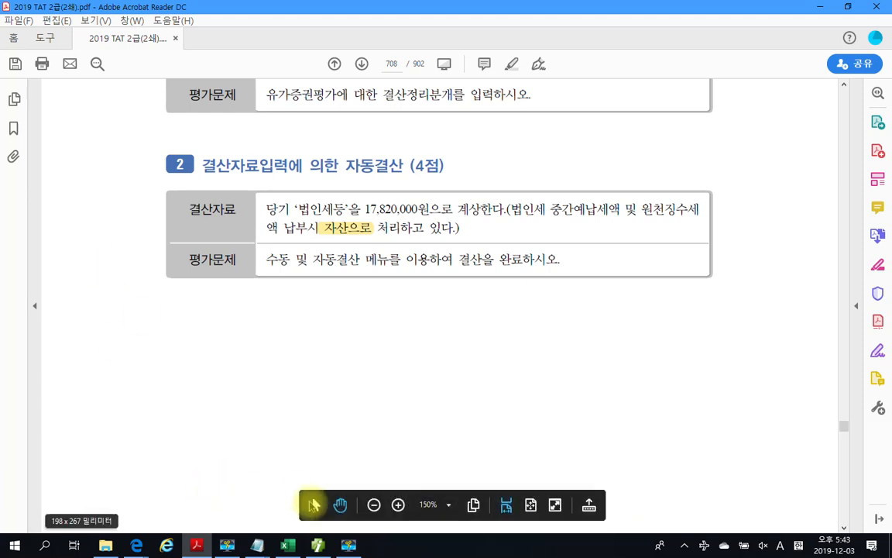
{"action": "left_click", "coordinate": [318, 544]}
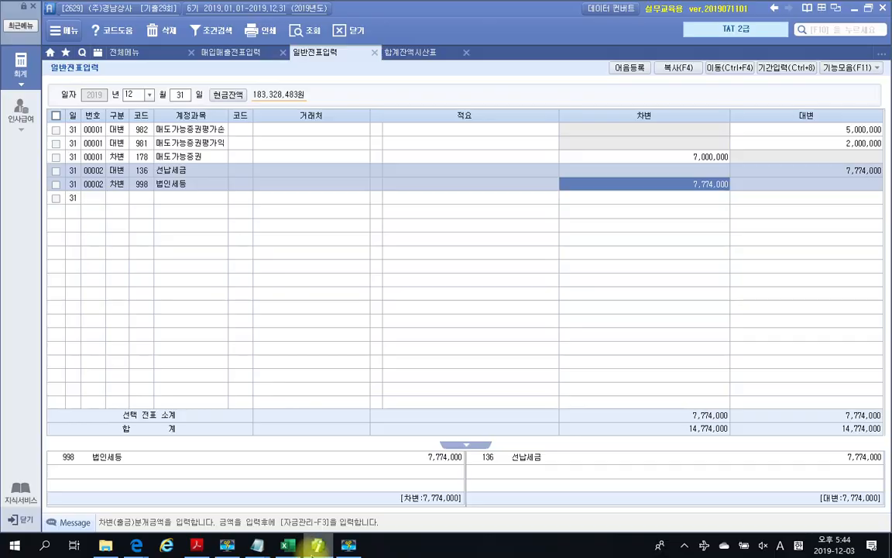
{"action": "key", "text": "alt+Tab"}
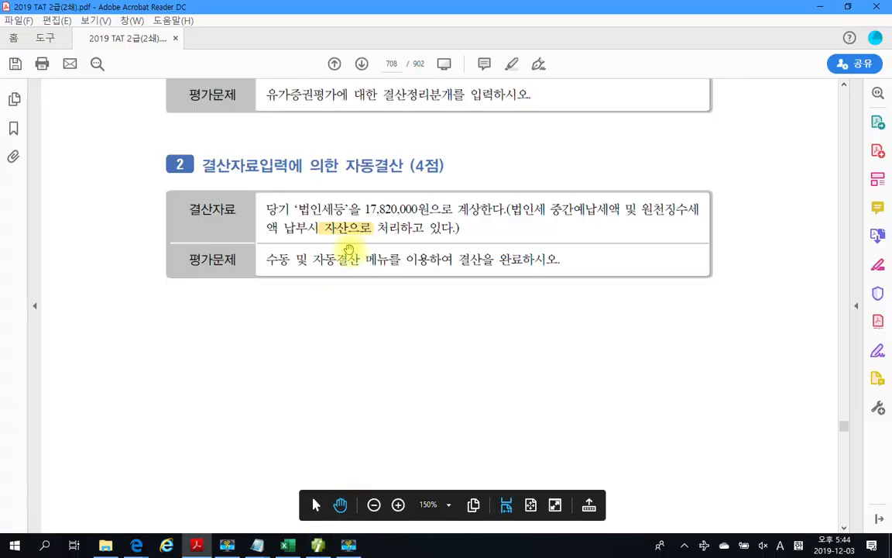
{"action": "left_click_drag", "start_coordinate": [312, 259], "coordinate": [358, 260]}
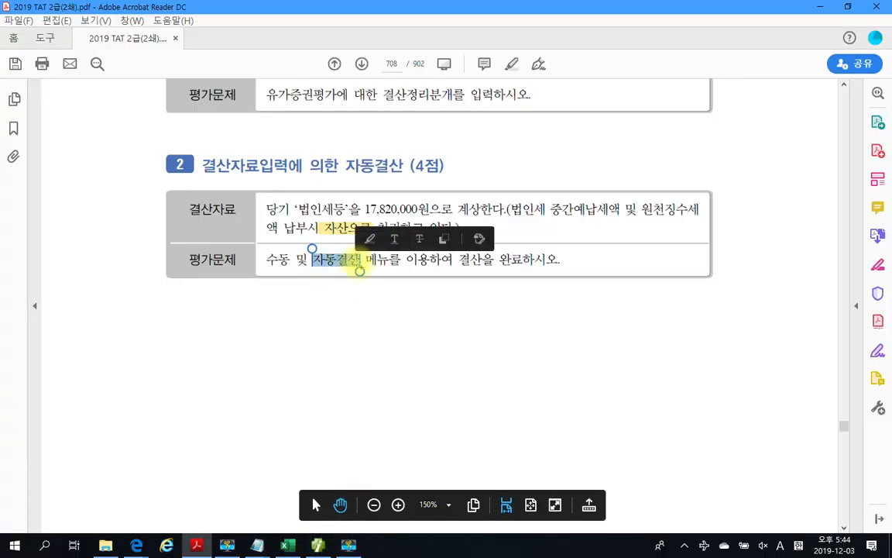
{"action": "left_click", "coordinate": [368, 294]}
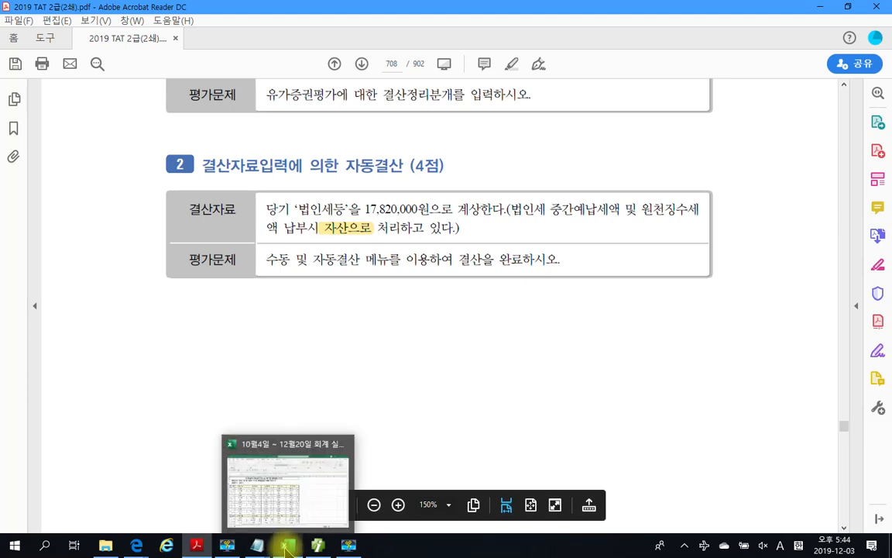
Handwrite 10,046,000 in red below problem 2 as the remaining 법인세 amount, and clear the annotation.
{"action": "scroll", "coordinate": [474, 318], "scroll_direction": "up", "scroll_amount": 1}
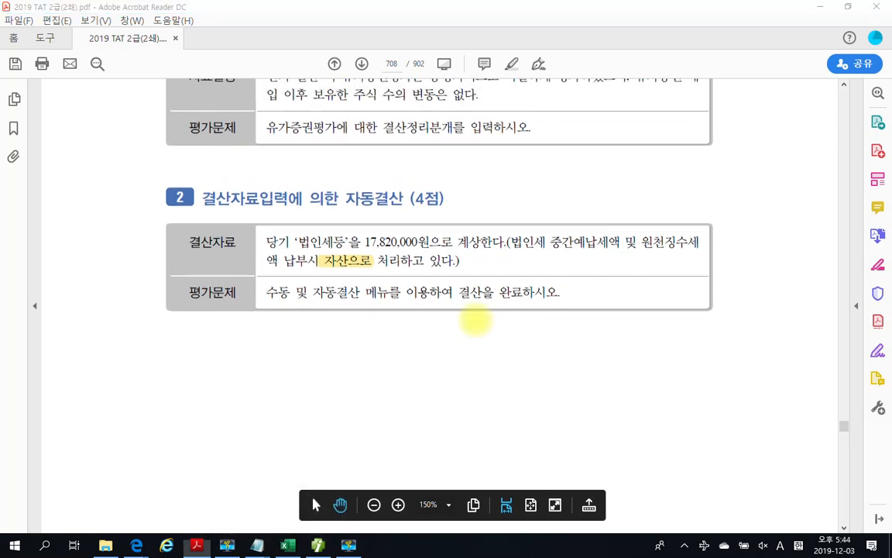
{"action": "left_click_drag", "start_coordinate": [416, 326], "coordinate": [403, 361]}
{"action": "mouse_move", "coordinate": [442, 327]}
{"action": "left_mouse_down"}
{"action": "mouse_move", "coordinate": [438, 361]}
{"action": "mouse_move", "coordinate": [438, 333]}
{"action": "left_mouse_up"}
{"action": "left_click_drag", "start_coordinate": [493, 350], "coordinate": [485, 374]}
{"action": "left_click_drag", "start_coordinate": [542, 338], "coordinate": [545, 340]}
{"action": "mouse_move", "coordinate": [566, 339]}
{"action": "left_mouse_down"}
{"action": "mouse_move", "coordinate": [595, 353]}
{"action": "mouse_move", "coordinate": [585, 377]}
{"action": "left_mouse_up"}
{"action": "mouse_move", "coordinate": [627, 300]}
{"action": "left_mouse_down"}
{"action": "mouse_move", "coordinate": [622, 368]}
{"action": "mouse_move", "coordinate": [631, 354]}
{"action": "left_mouse_up"}
{"action": "left_click_drag", "start_coordinate": [657, 378], "coordinate": [654, 409]}
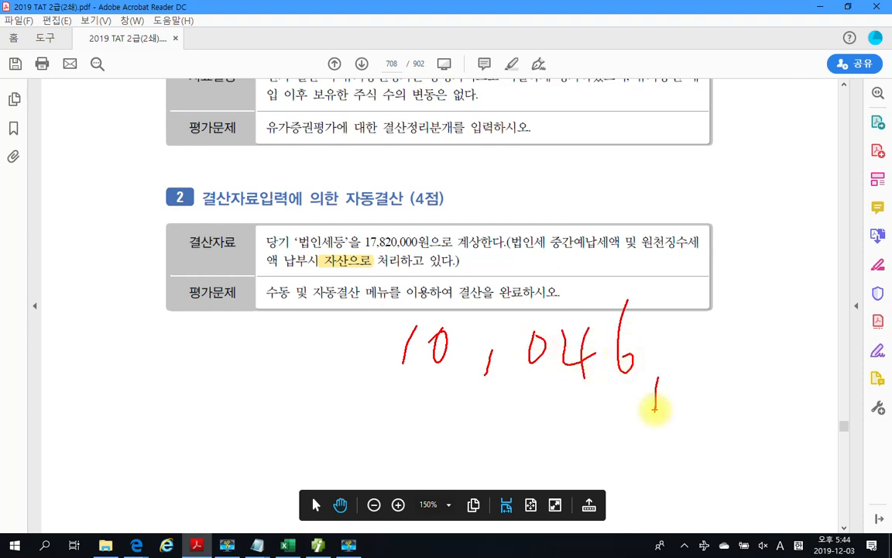
{"action": "mouse_move", "coordinate": [724, 316]}
{"action": "left_mouse_down"}
{"action": "mouse_move", "coordinate": [717, 355]}
{"action": "mouse_move", "coordinate": [729, 313]}
{"action": "left_mouse_up"}
{"action": "mouse_move", "coordinate": [742, 308]}
{"action": "left_mouse_down"}
{"action": "mouse_move", "coordinate": [746, 318]}
{"action": "mouse_move", "coordinate": [744, 310]}
{"action": "left_mouse_up"}
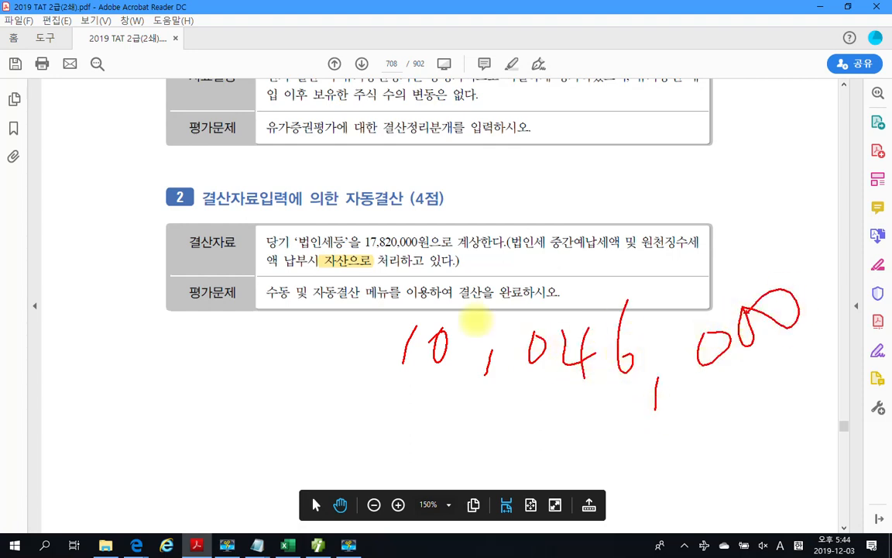
{"action": "key", "text": "Escape"}
Return to the accounting program and open 결산자료입력 for the period from month 01 to month 12 of 2019.
{"action": "key", "text": "alt+Tab"}
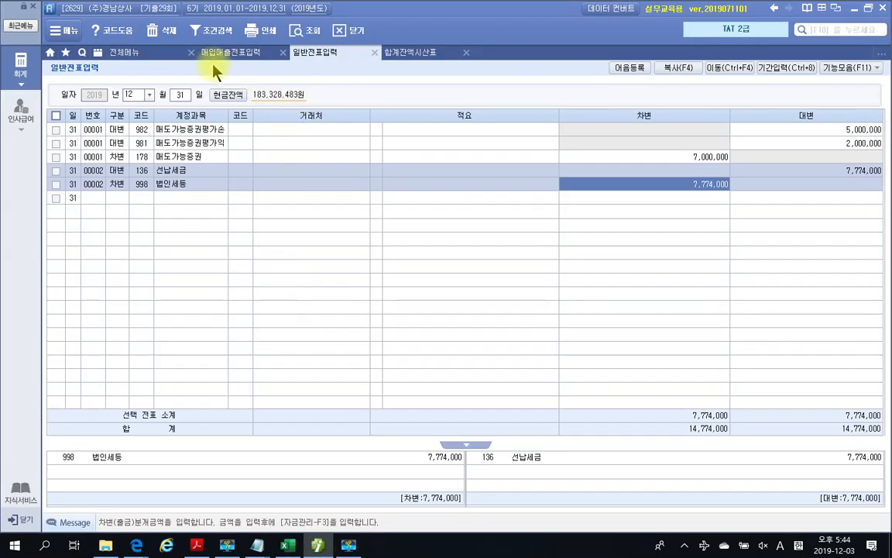
{"action": "left_click", "coordinate": [126, 53]}
{"action": "left_click", "coordinate": [551, 110]}
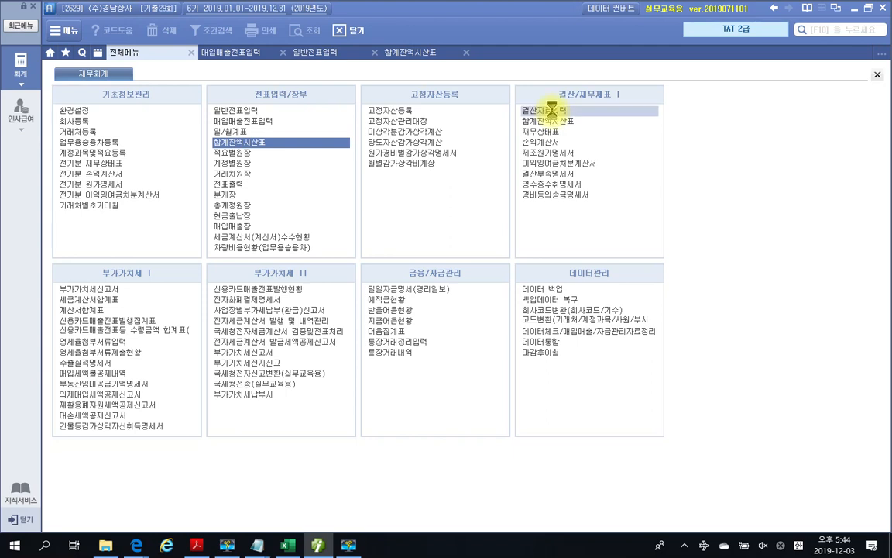
{"action": "type", "text": "0112"}
{"action": "key", "text": "Return"}
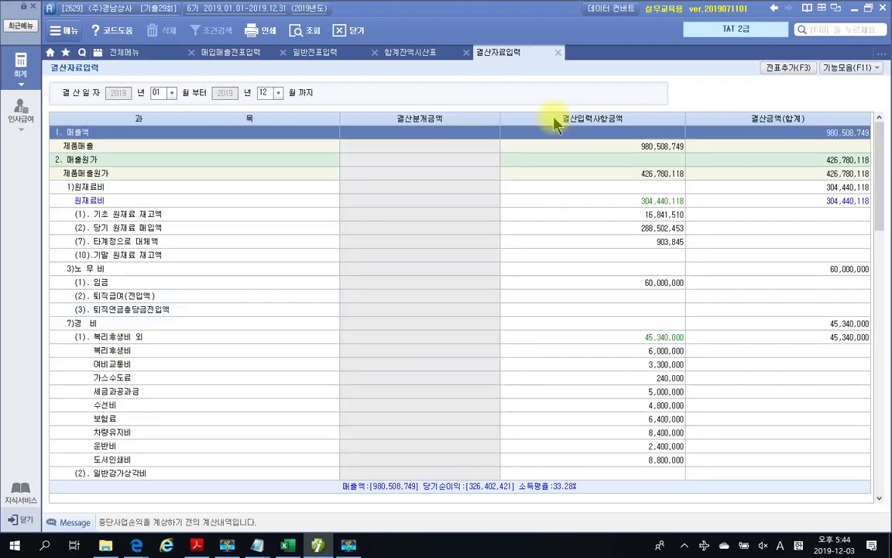
Enter 10,046,000 as the 결산입력사항금액 for 법인세 계상 under 법인세등.
{"action": "left_click_drag", "start_coordinate": [879, 124], "coordinate": [882, 474]}
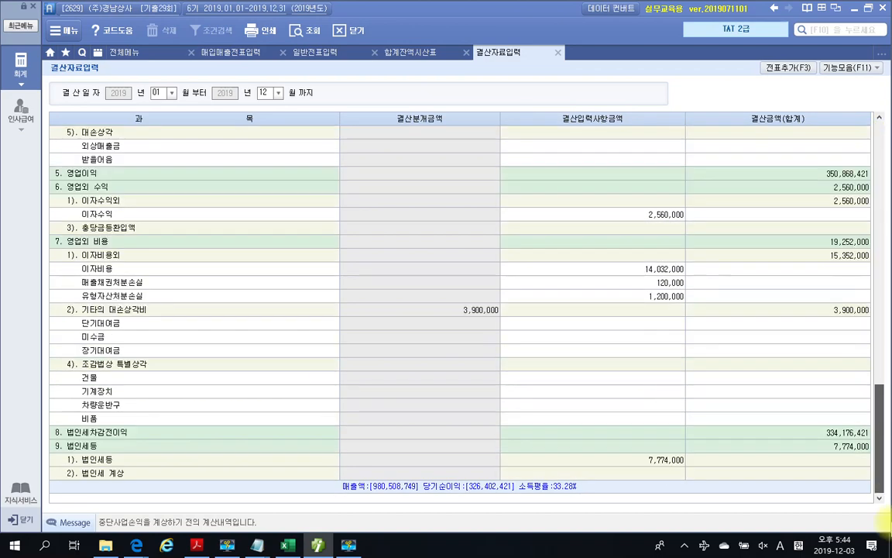
{"action": "left_click", "coordinate": [656, 473]}
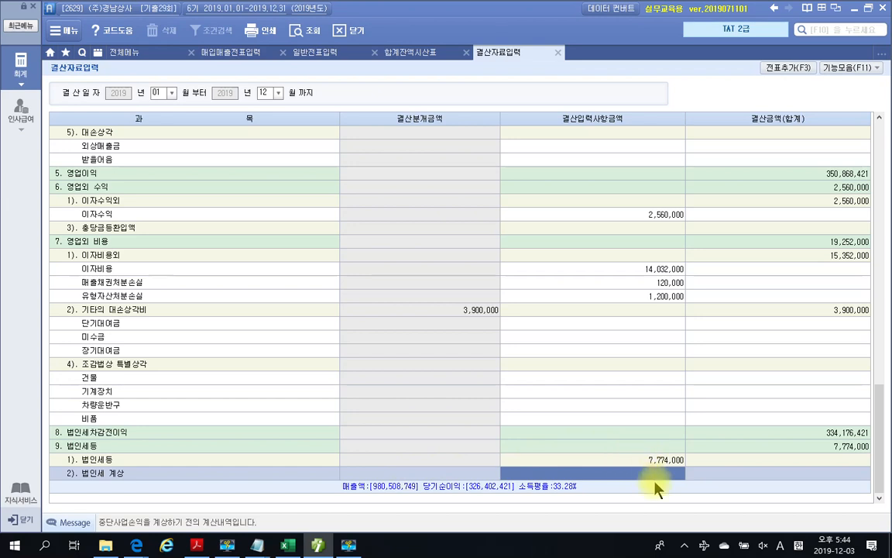
{"action": "type", "text": "10,046"}
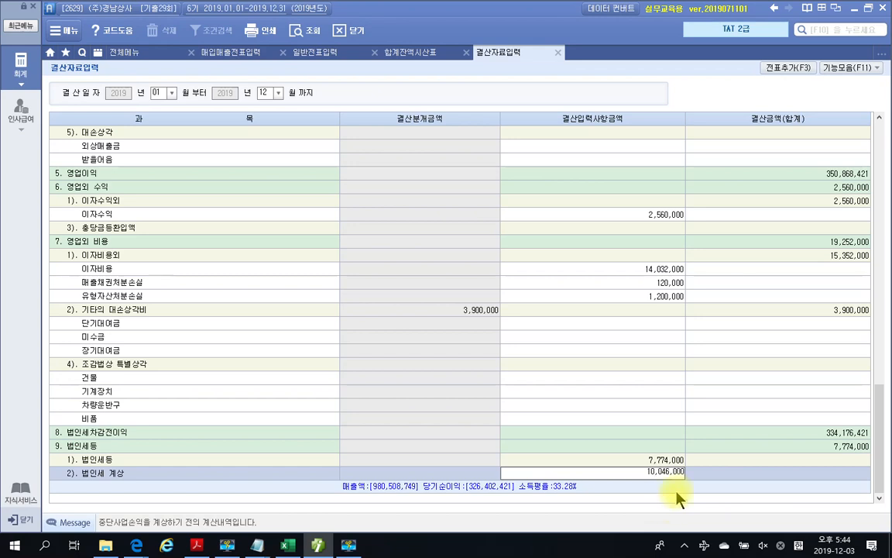
{"action": "key", "text": "Return"}
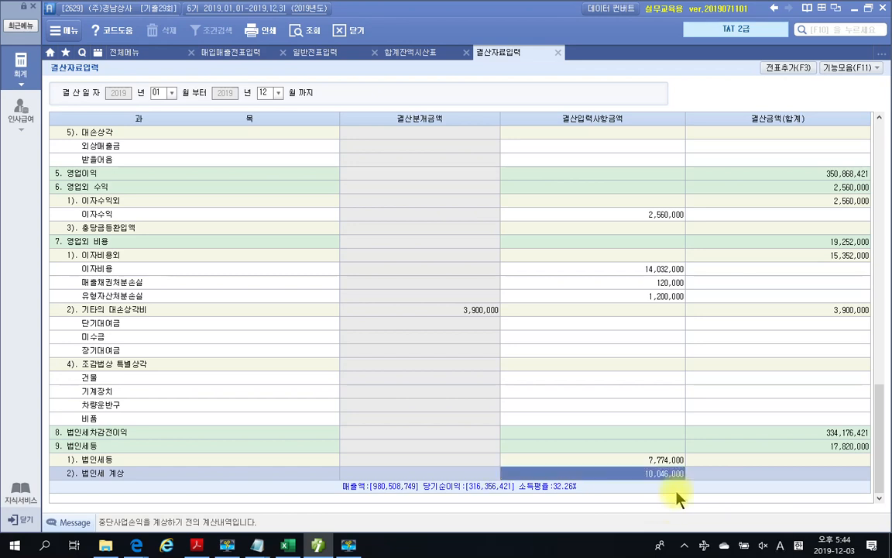
Add the closing vouchers from 결산자료입력 with 전표추가 and go back to 일반전표입력.
{"action": "left_click", "coordinate": [789, 67]}
{"action": "left_click", "coordinate": [418, 300]}
{"action": "left_click", "coordinate": [432, 300]}
{"action": "left_click", "coordinate": [317, 53]}
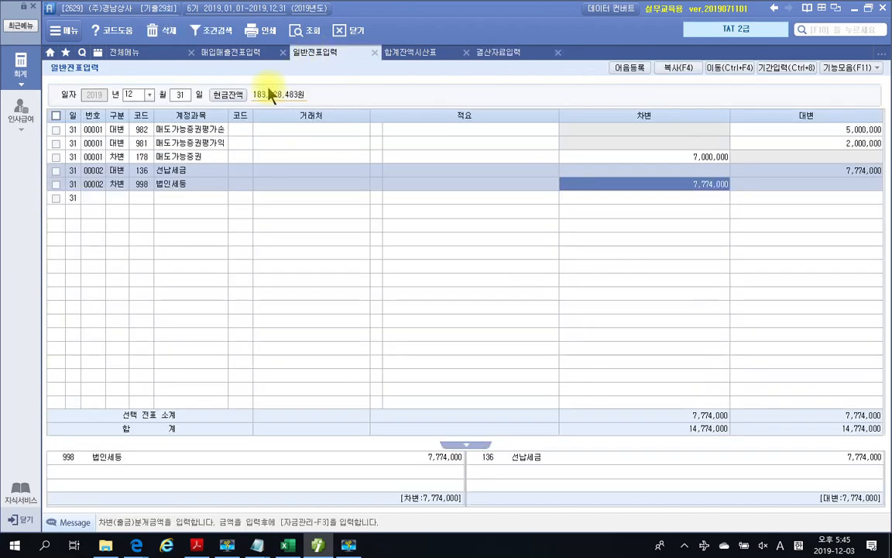
Reload the December 31, 2019 vouchers in 일반전표입력 to view the added closing entries.
{"action": "left_click", "coordinate": [300, 31]}
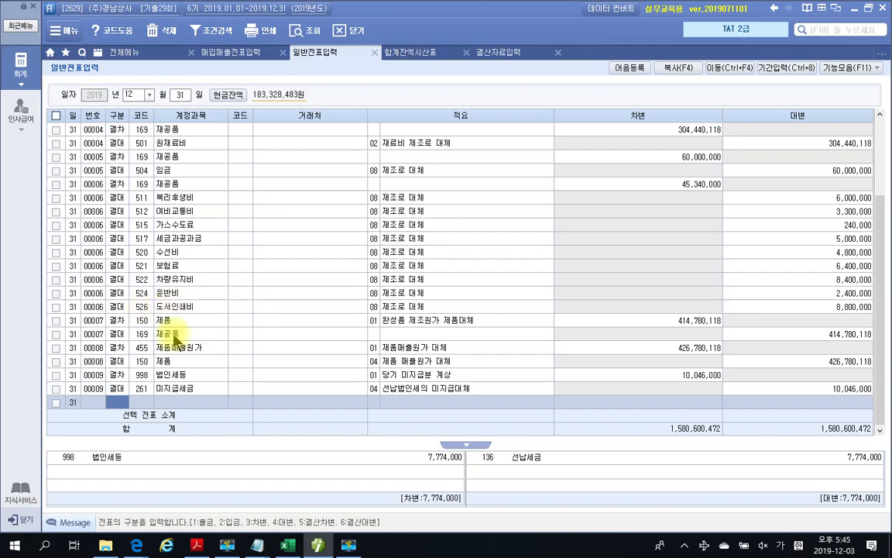
Switch to the exam PDF and read 문제 4 problem 1, covering the 가족관계증명서 and 자료설명 for employee 1080.
{"action": "key", "text": "alt+Tab"}
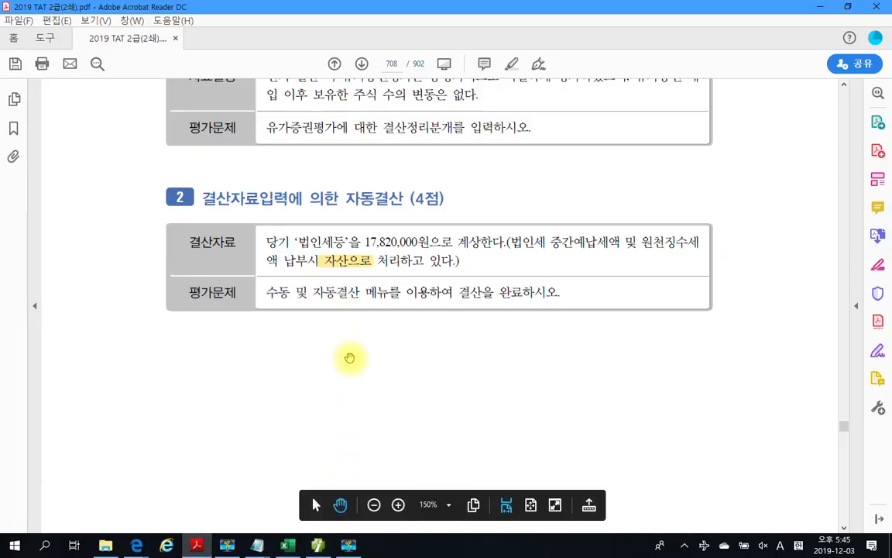
{"action": "scroll", "coordinate": [350, 358], "scroll_direction": "down", "scroll_amount": 10}
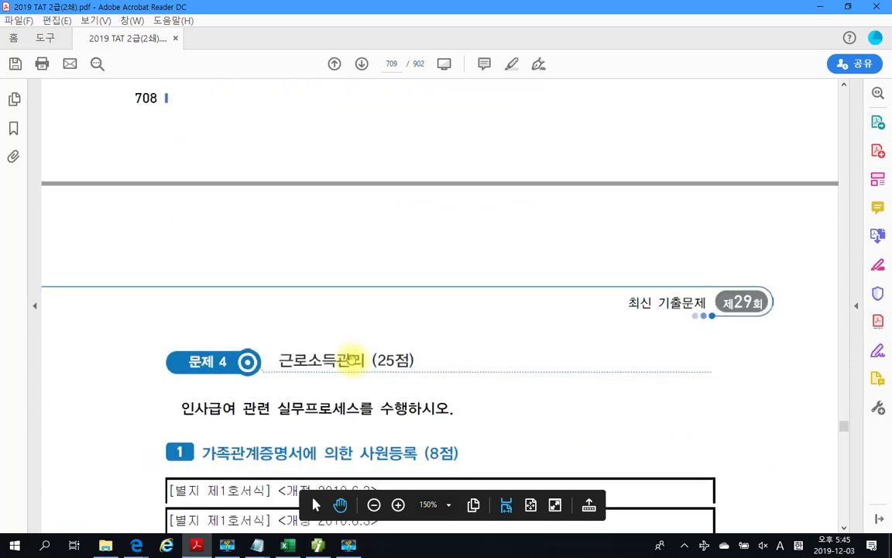
{"action": "scroll", "coordinate": [352, 360], "scroll_direction": "down", "scroll_amount": 3}
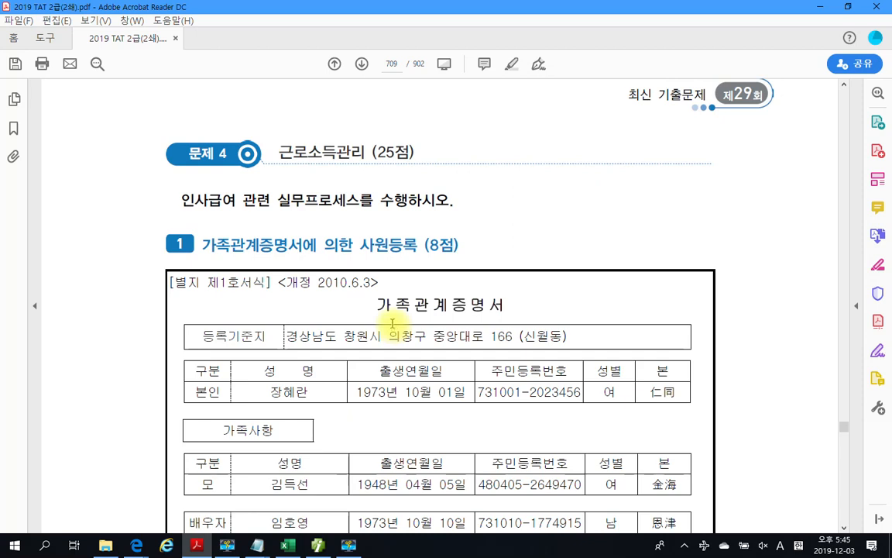
{"action": "scroll", "coordinate": [379, 318], "scroll_direction": "down", "scroll_amount": 2}
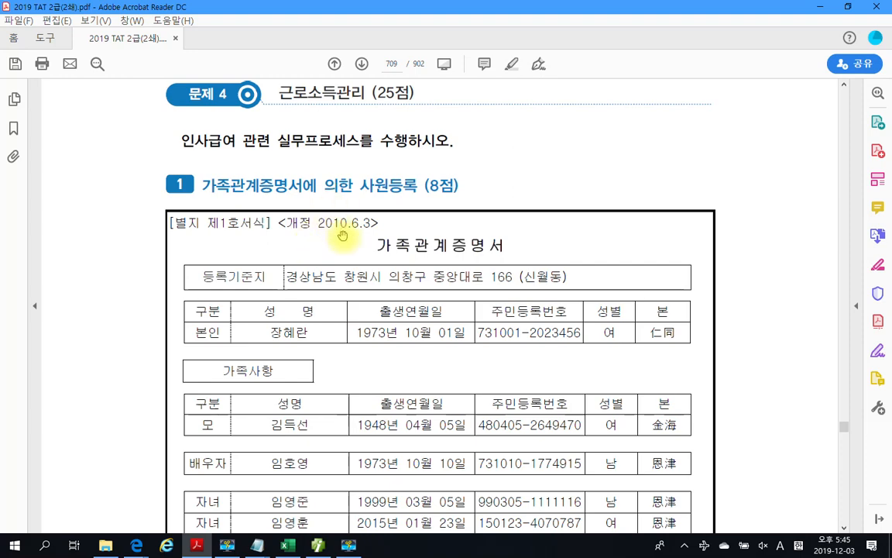
{"action": "scroll", "coordinate": [341, 233], "scroll_direction": "down", "scroll_amount": 7}
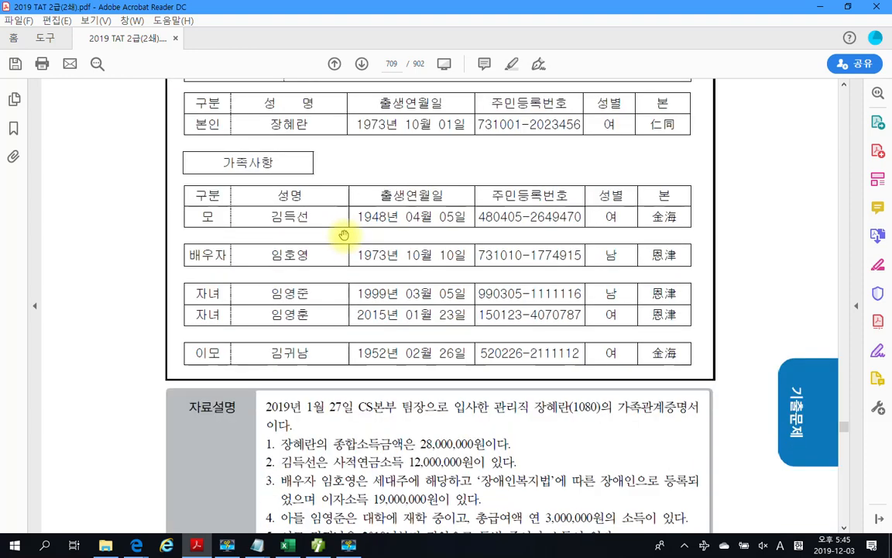
{"action": "scroll", "coordinate": [288, 220], "scroll_direction": "up", "scroll_amount": 2}
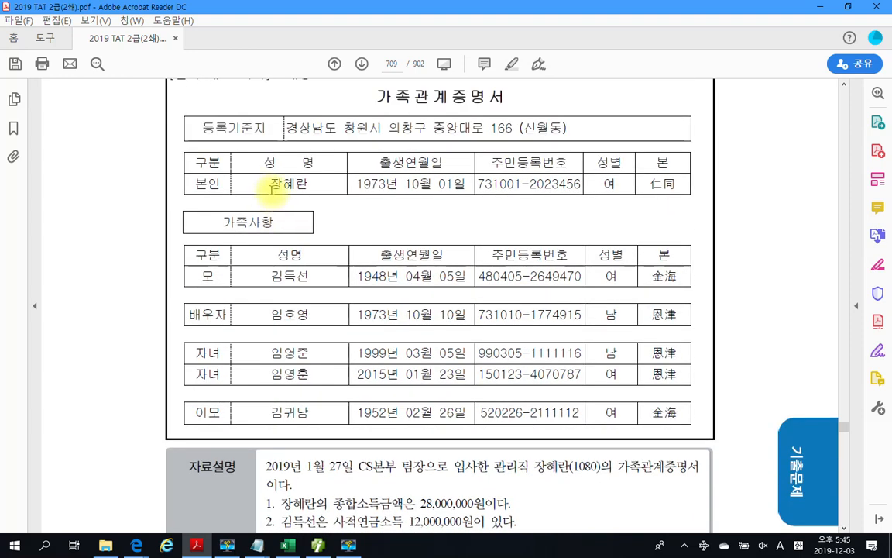
{"action": "scroll", "coordinate": [308, 203], "scroll_direction": "down", "scroll_amount": 9}
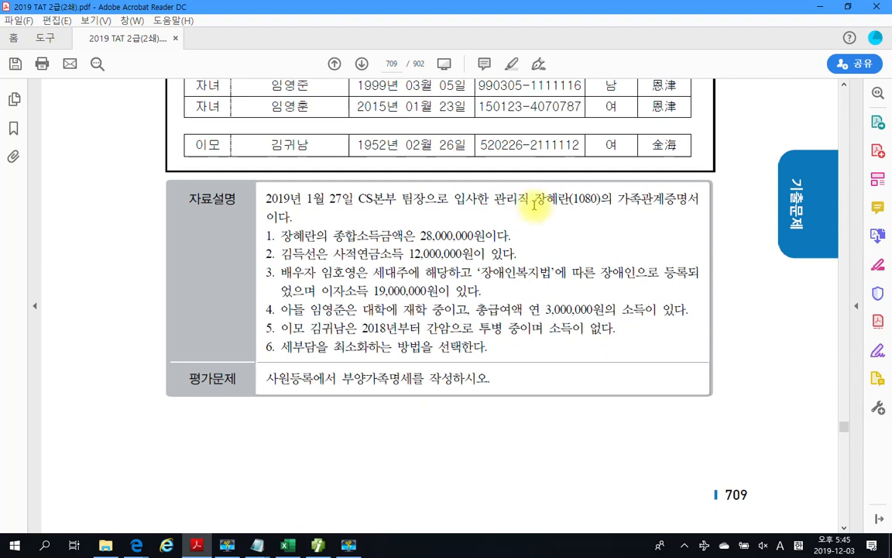
{"action": "scroll", "coordinate": [289, 247], "scroll_direction": "down", "scroll_amount": 2}
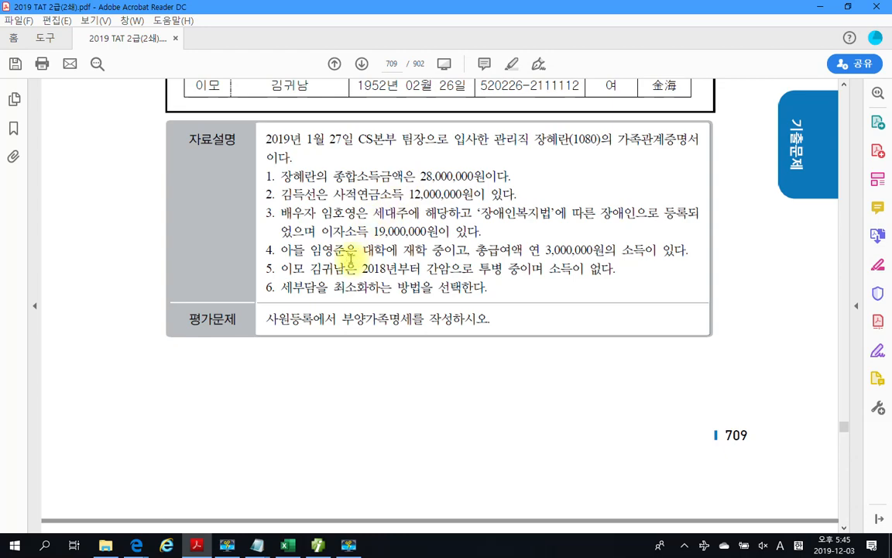
{"action": "scroll", "coordinate": [351, 258], "scroll_direction": "up", "scroll_amount": 3}
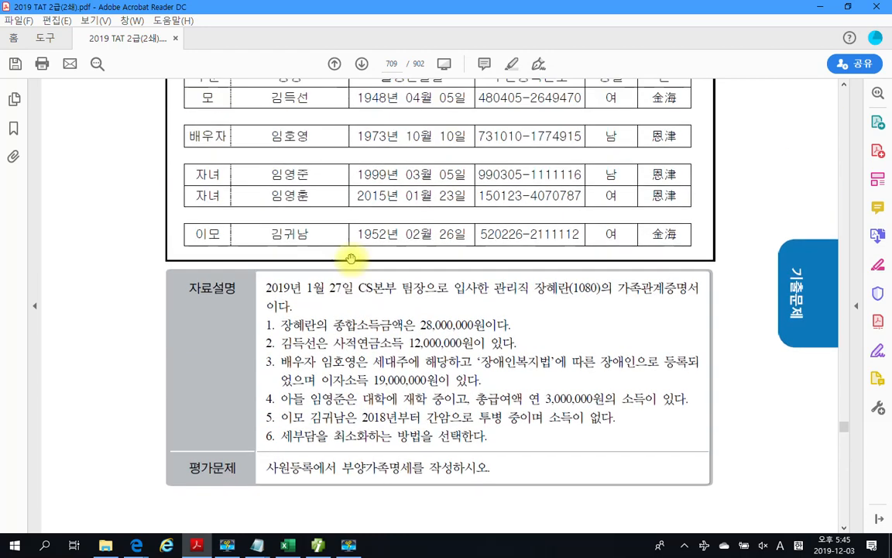
{"action": "scroll", "coordinate": [349, 259], "scroll_direction": "down", "scroll_amount": 12}
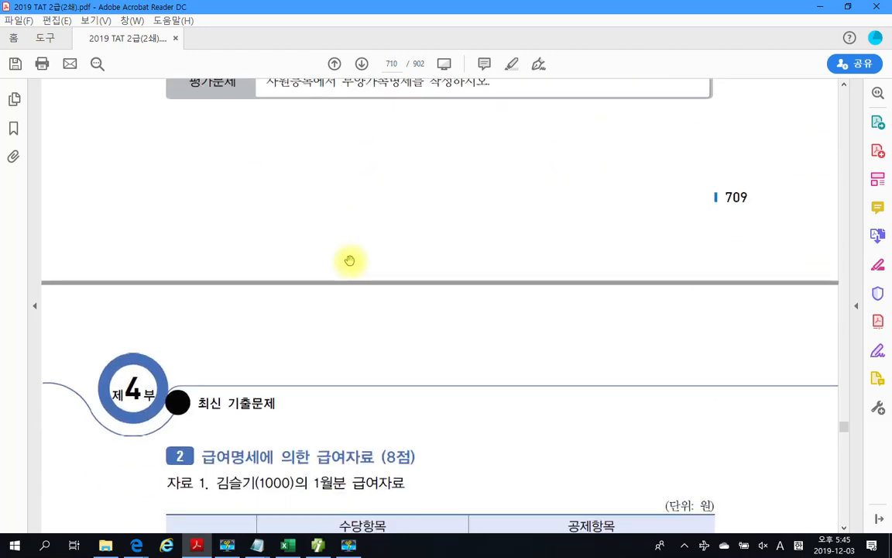
{"action": "scroll", "coordinate": [349, 259], "scroll_direction": "up", "scroll_amount": 9}
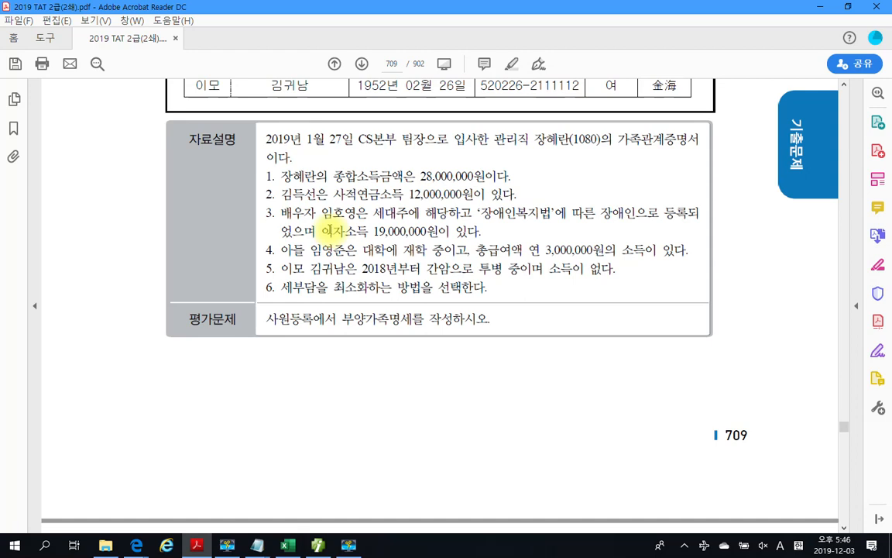
Return to the accounting program, open 사원등록 under 인사급여, and select employee 1080.
{"action": "left_click", "coordinate": [319, 546]}
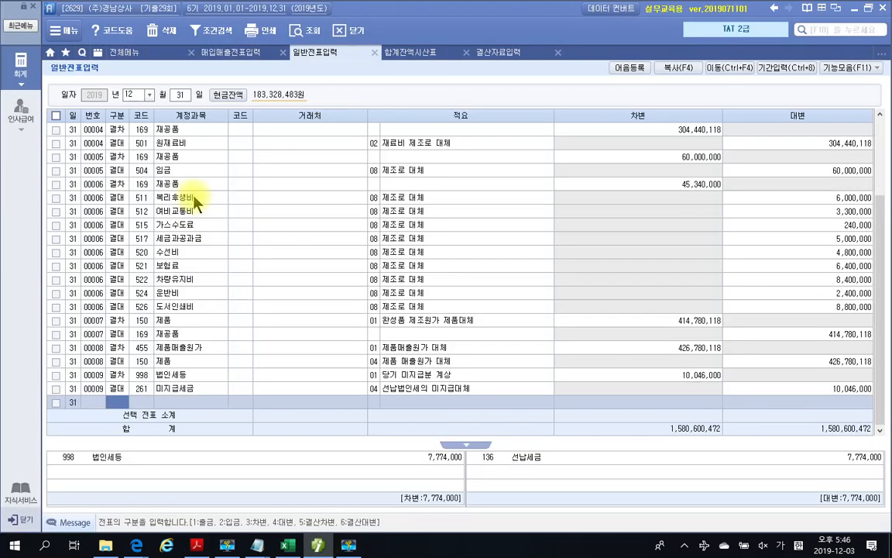
{"action": "left_click", "coordinate": [24, 111]}
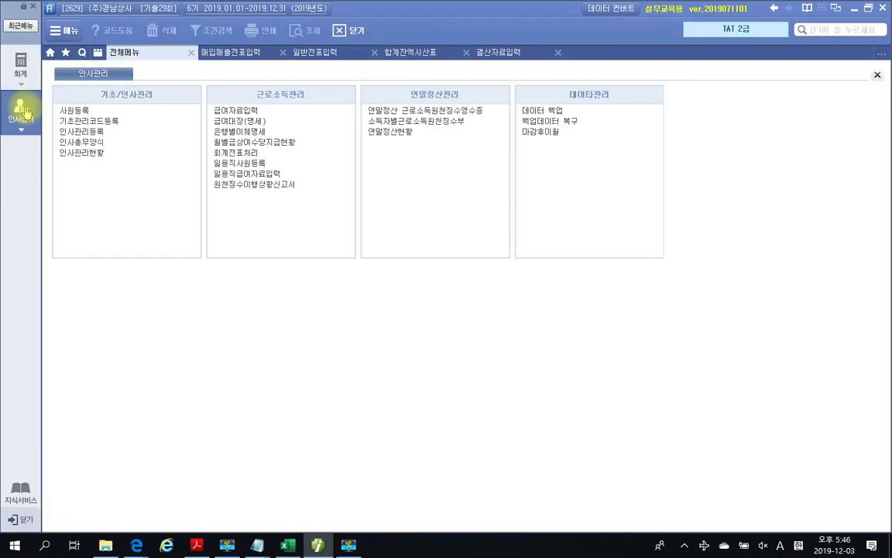
{"action": "left_click", "coordinate": [73, 110]}
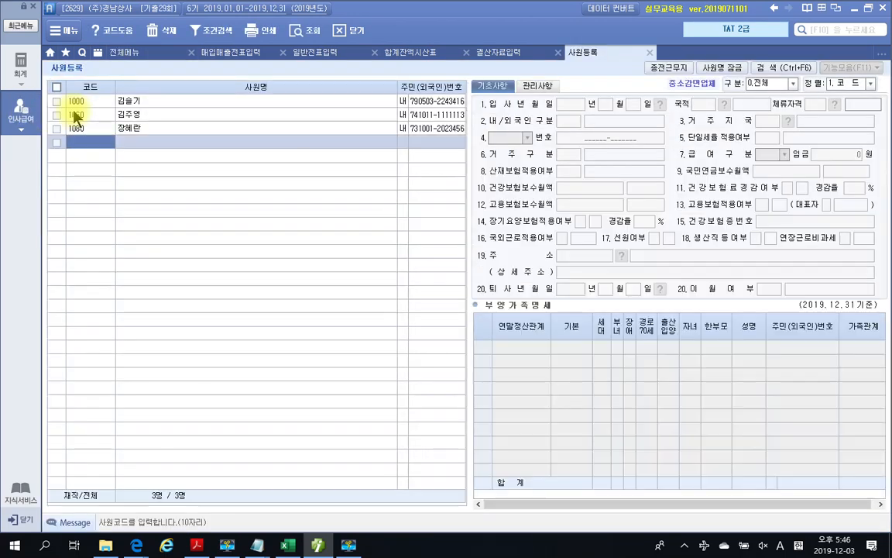
{"action": "left_click", "coordinate": [121, 129]}
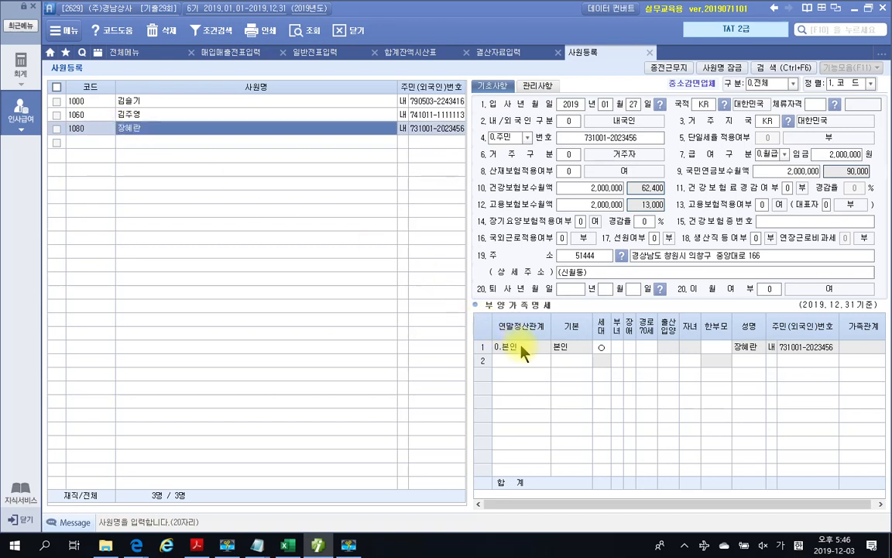
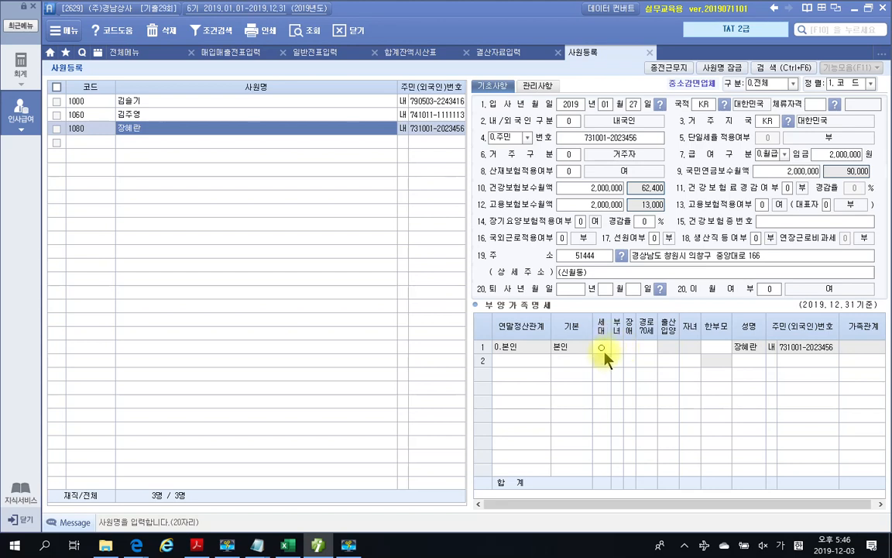
Remove the 세대 mark from the 본인 row of 부양가족명세 and mark 부녀 instead.
{"action": "left_click", "coordinate": [604, 348]}
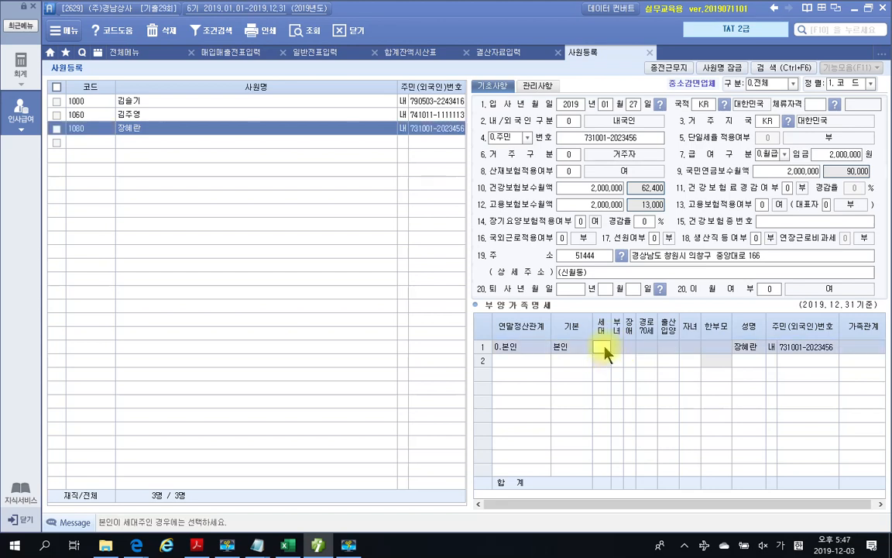
{"action": "key", "text": "Return"}
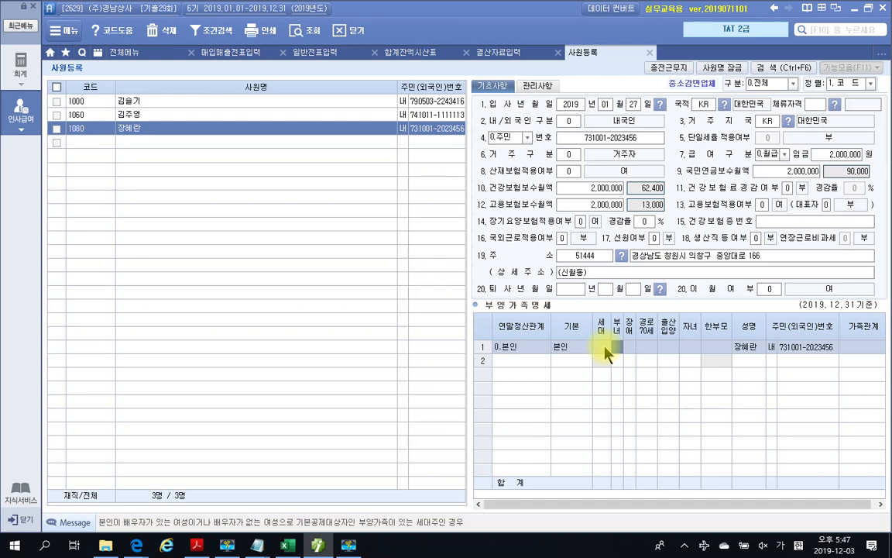
{"action": "type", "text": "1"}
{"action": "key", "text": "Return"}
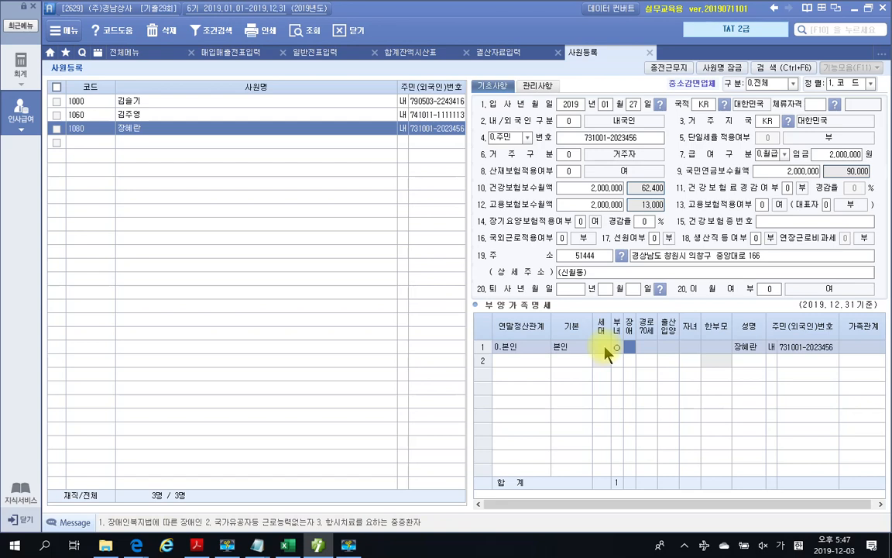
Add a second row to 부양가족명세 with relationship 1, 소득자 직계존속, and 기본 60세이상.
{"action": "left_click", "coordinate": [523, 361]}
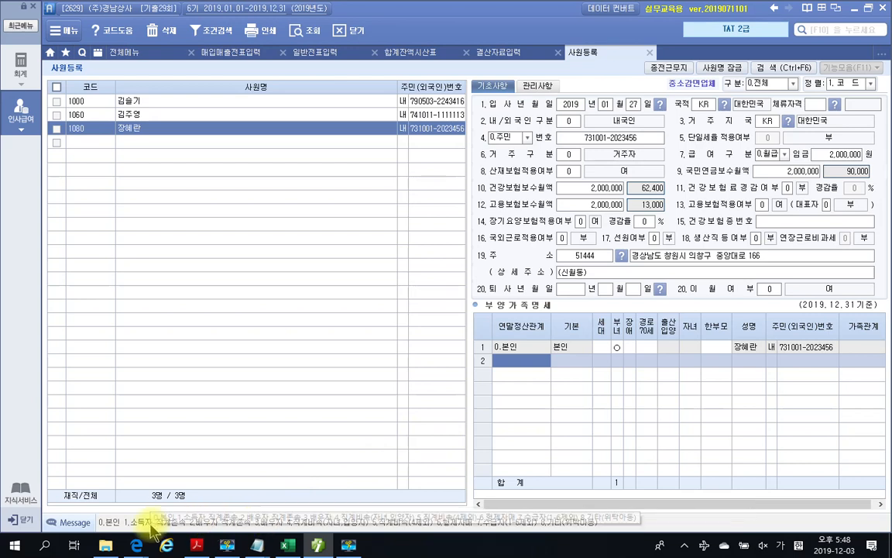
{"action": "left_click", "coordinate": [541, 362]}
{"action": "type", "text": "1"}
{"action": "key", "text": "Return"}
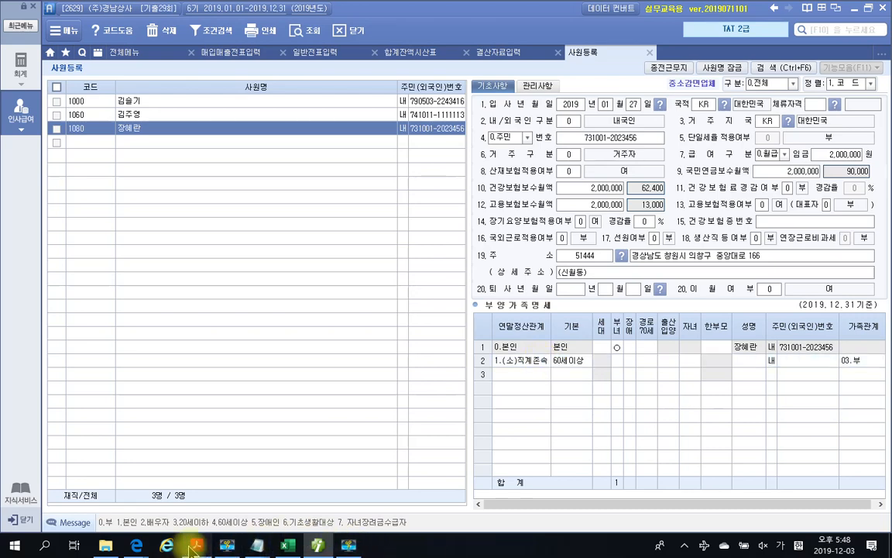
Check the mother's 사적연금소득 in the exam PDF's 자료설명 and return to 사원등록.
{"action": "key", "text": "alt+Tab"}
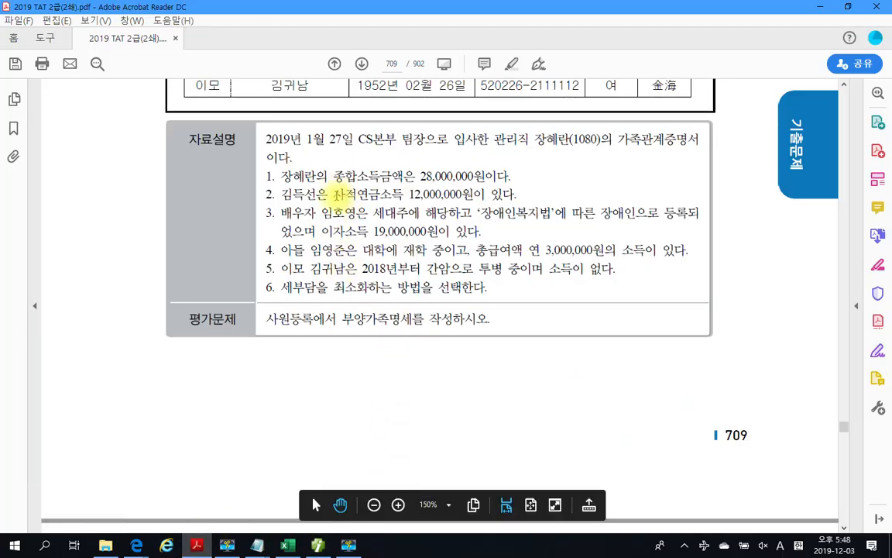
{"action": "left_click_drag", "start_coordinate": [332, 193], "coordinate": [458, 194]}
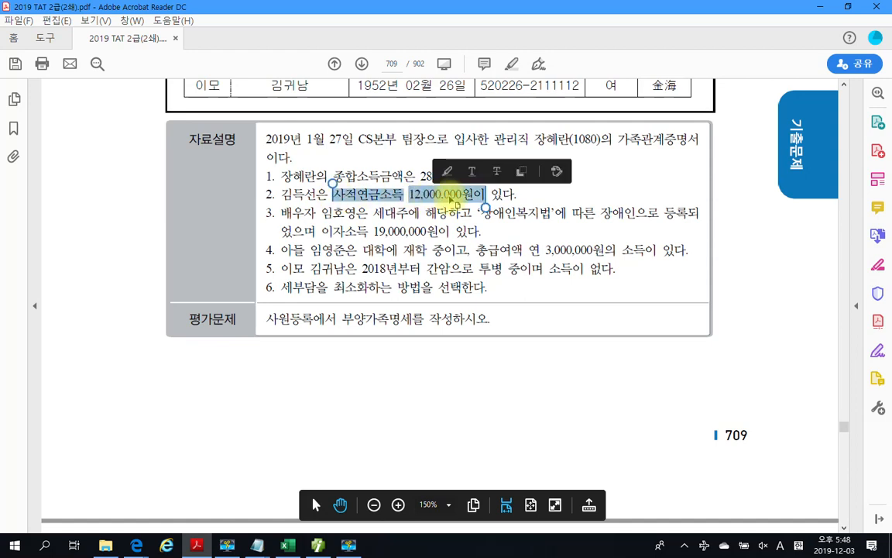
{"action": "left_click", "coordinate": [455, 194]}
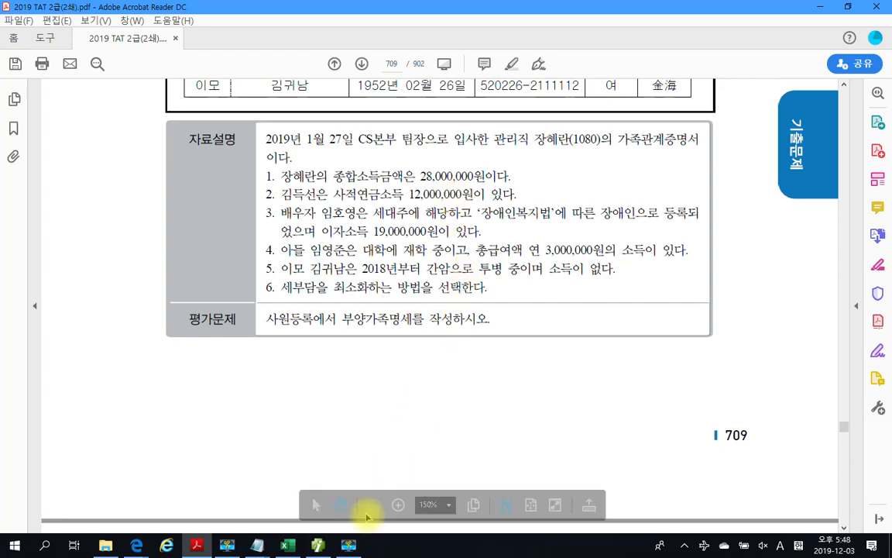
{"action": "key", "text": "alt+Tab"}
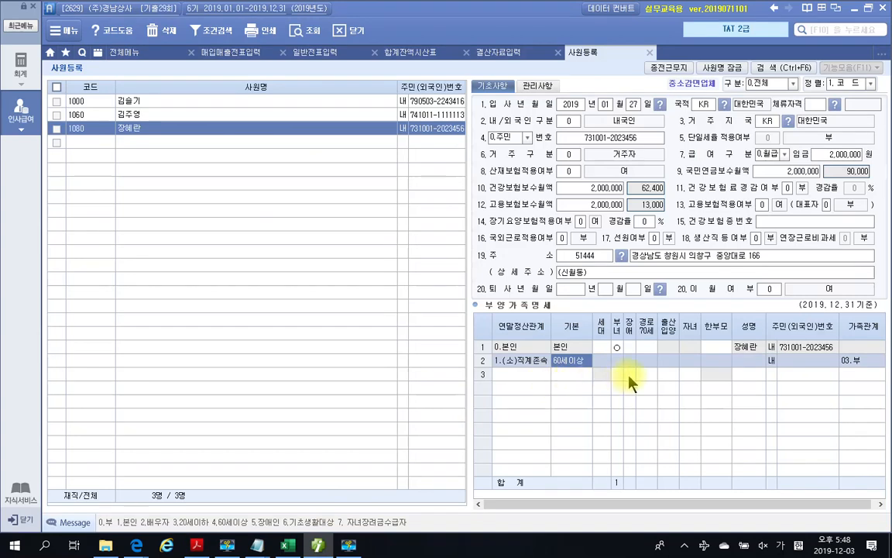
Enter the mother's name and 주민등록번호 in the 직계존속 row and accept 모 as the 가족관계.
{"action": "key", "text": "Return"}
{"action": "key", "text": "Return"}
{"action": "key", "text": "Return"}
{"action": "key", "text": "Return"}
{"action": "key", "text": "Return"}
{"action": "key", "text": "Return"}
{"action": "key", "text": "Return"}
{"action": "key", "text": "Return"}
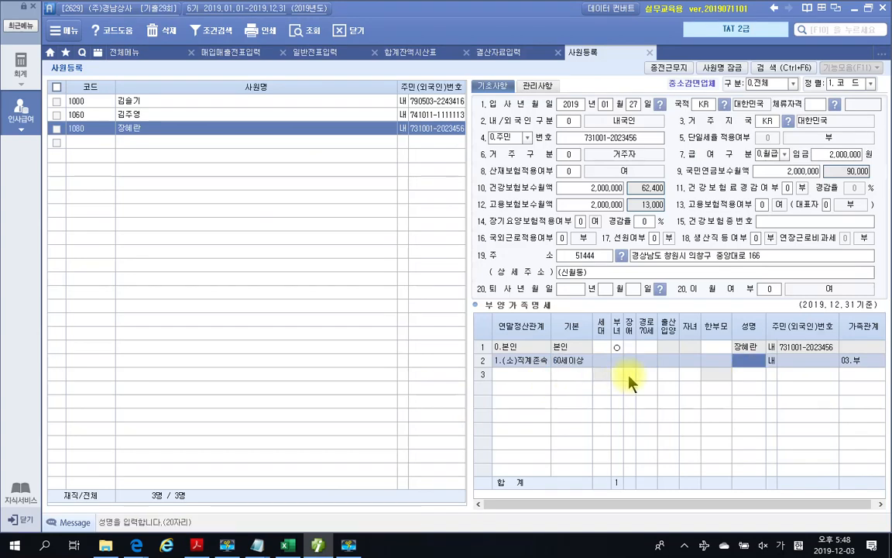
{"action": "type", "text": "김특세ㄴ"}
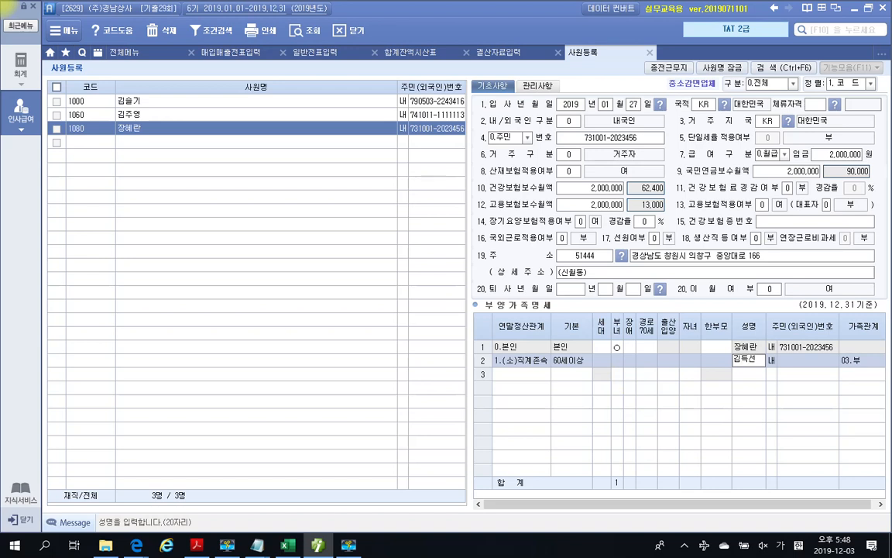
{"action": "key", "text": "Return"}
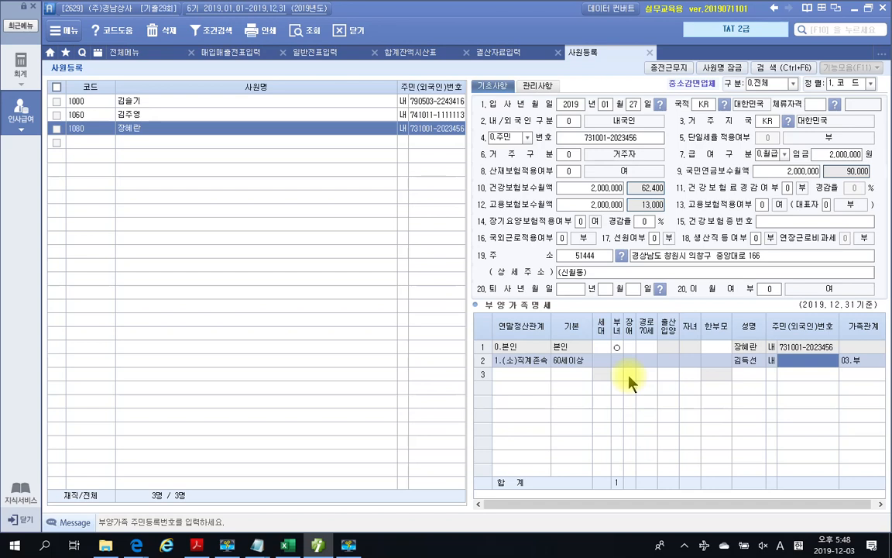
{"action": "type", "text": "480405"}
{"action": "type", "text": "1"}
{"action": "type", "text": "2649470"}
{"action": "key", "text": "Return"}
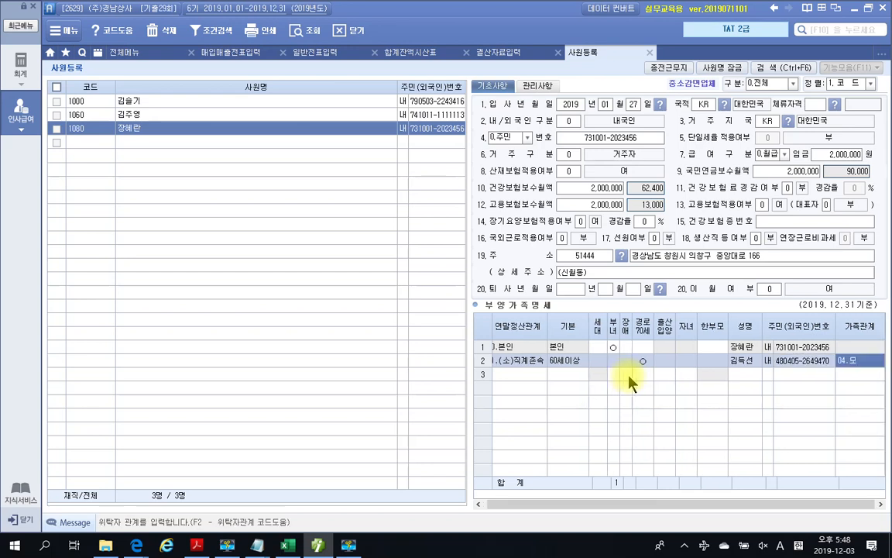
{"action": "key", "text": "Return"}
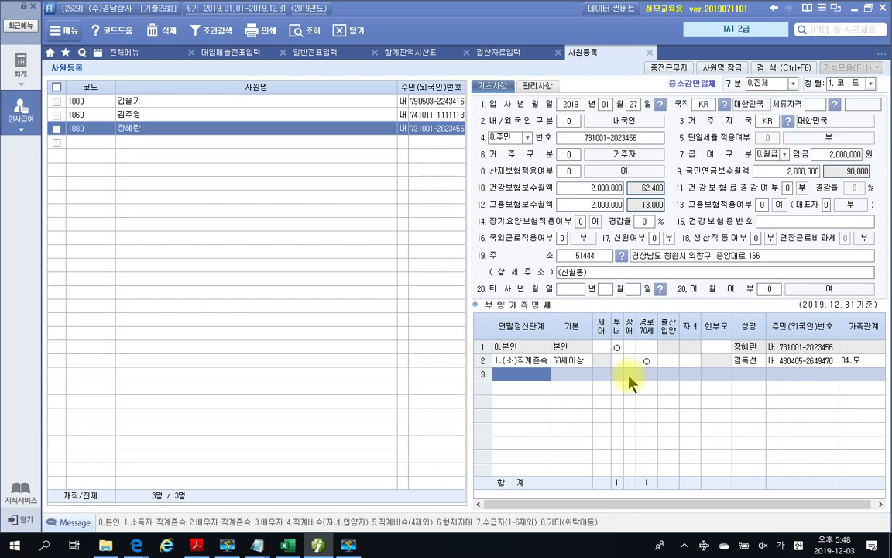
Add a third row to 부양가족명세 with relationship 3, 배우자, keeping 기본 배우자, and set 장애 to 1.
{"action": "type", "text": "3"}
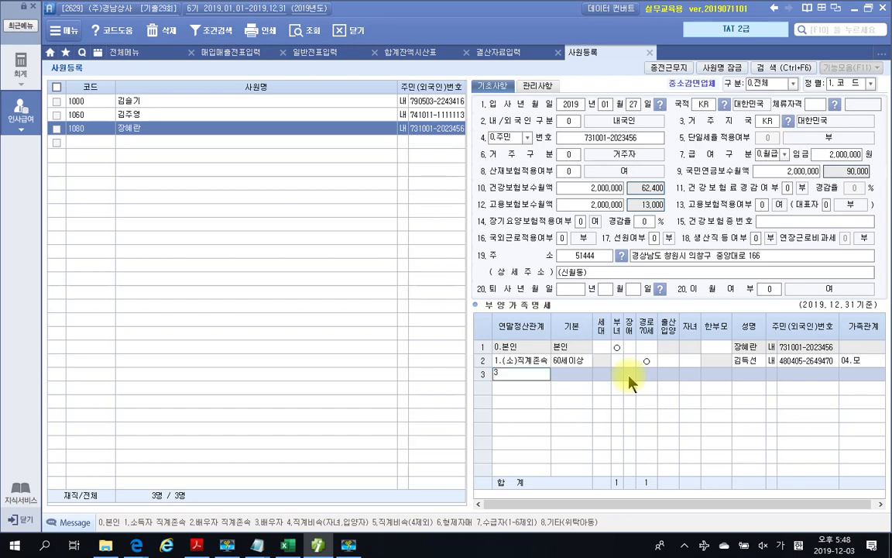
{"action": "key", "text": "Return"}
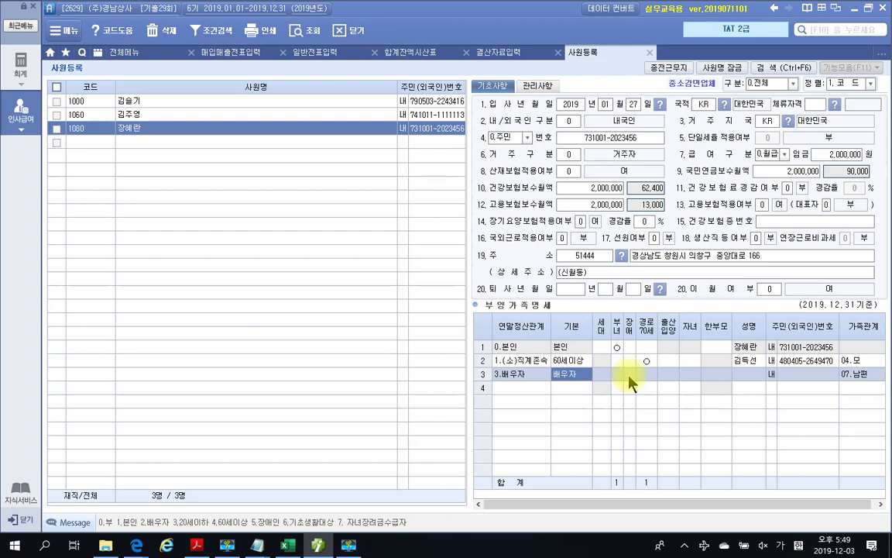
{"action": "left_click", "coordinate": [629, 375]}
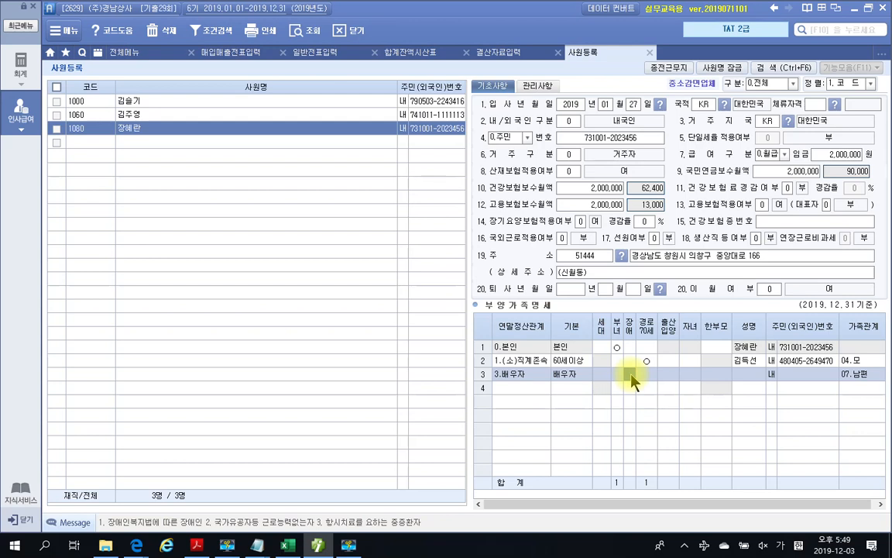
{"action": "type", "text": "1"}
{"action": "key", "text": "Return"}
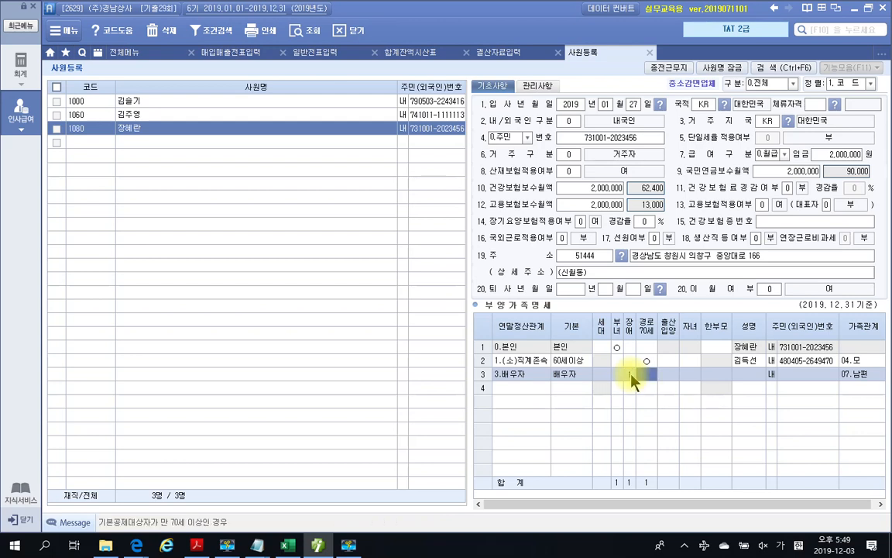
Enter the spouse's name and 주민등록번호 in the 배우자 row and accept 남편 as the 가족관계.
{"action": "key", "text": "Return"}
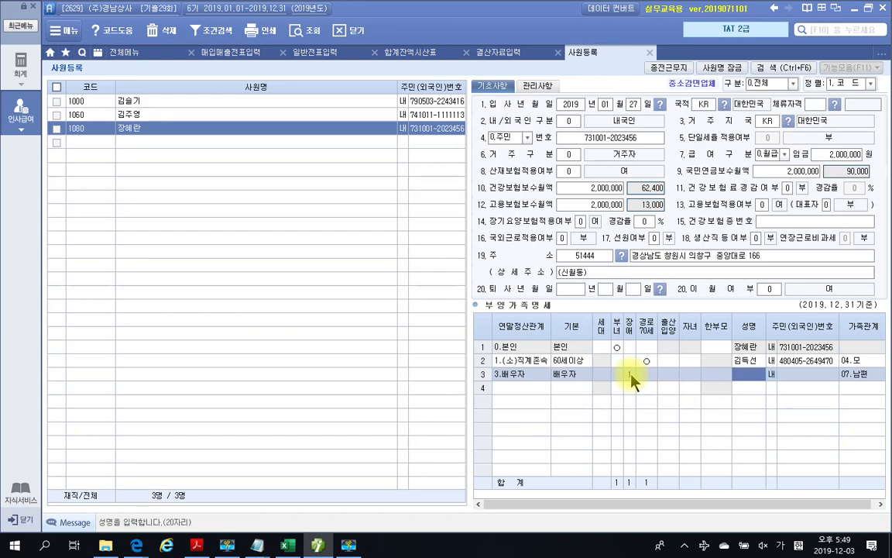
{"action": "type", "text": "임호영"}
{"action": "key", "text": "Return"}
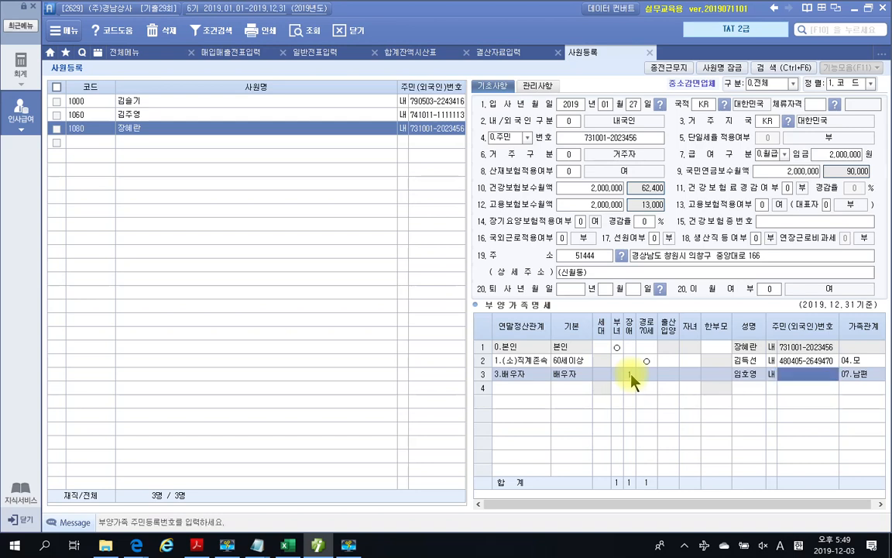
{"action": "type", "text": "731010-"}
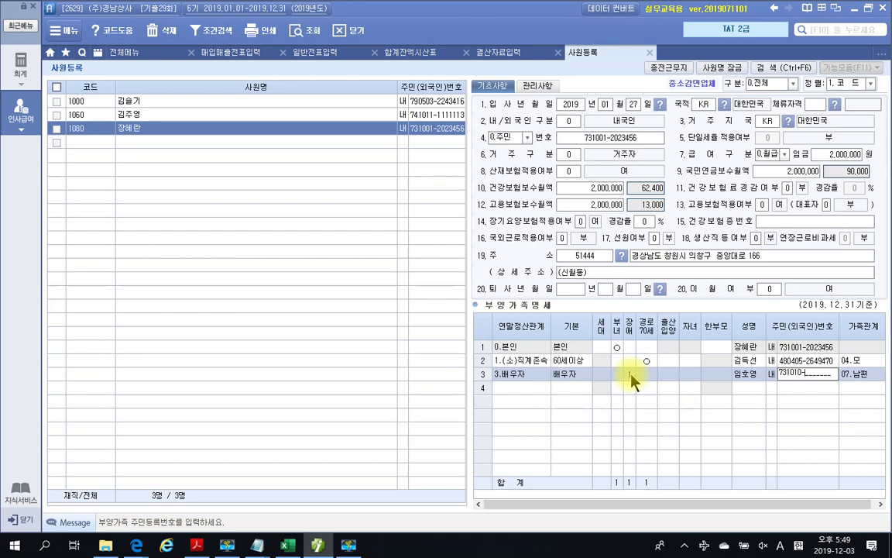
{"action": "type", "text": "1774915"}
{"action": "key", "text": "Return"}
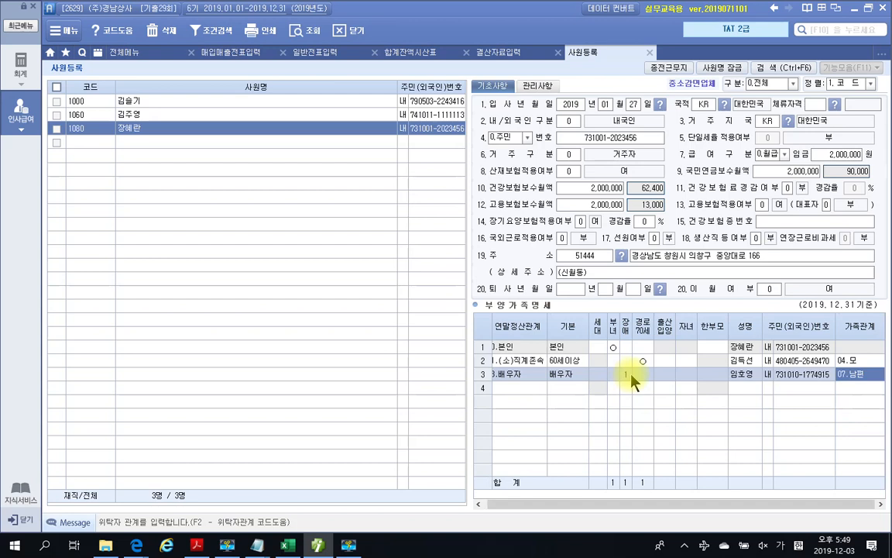
{"action": "key", "text": "Return"}
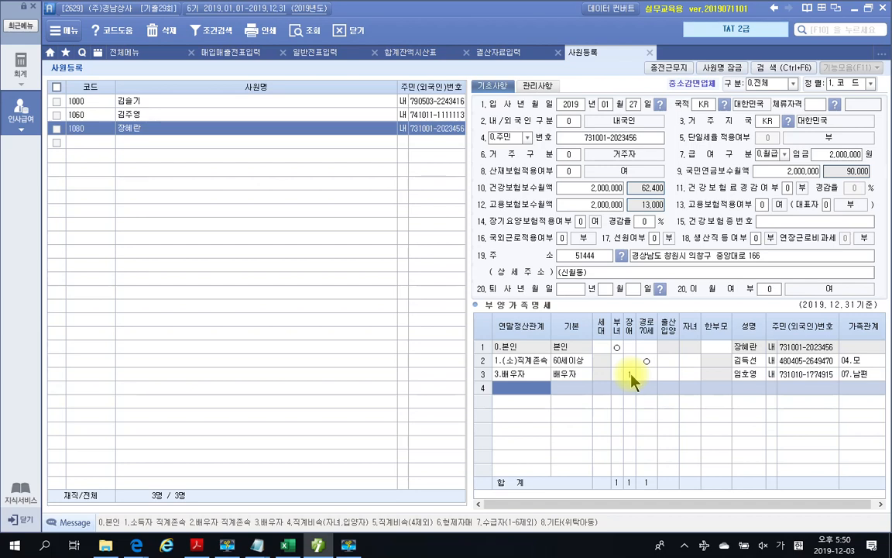
Add a fourth row to 부양가족명세 with relationship 4, 직계비속, and accept 기본 20세이하.
{"action": "type", "text": "4"}
{"action": "key", "text": "Return"}
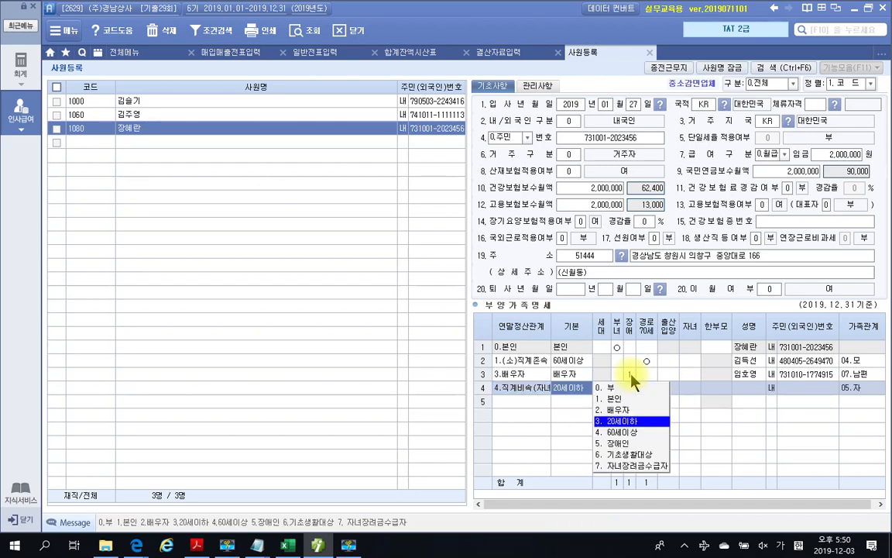
{"action": "key", "text": "Return"}
{"action": "key", "text": "Return"}
{"action": "key", "text": "Return"}
{"action": "key", "text": "Return"}
Enter the older child's name and 주민등록번호 in the 직계비속 row and keep 자 as the 가족관계.
{"action": "type", "text": "임영"}
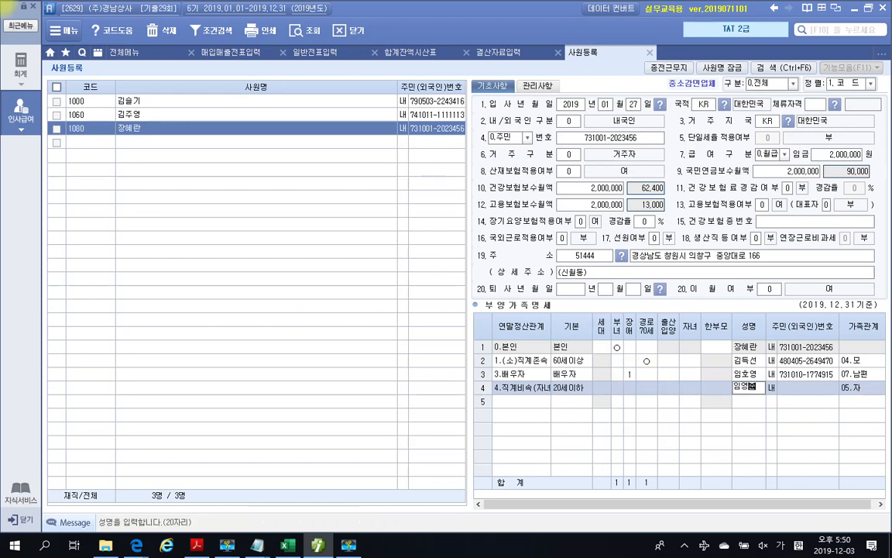
{"action": "type", "text": "준"}
{"action": "key", "text": "Return"}
{"action": "key", "text": "Return"}
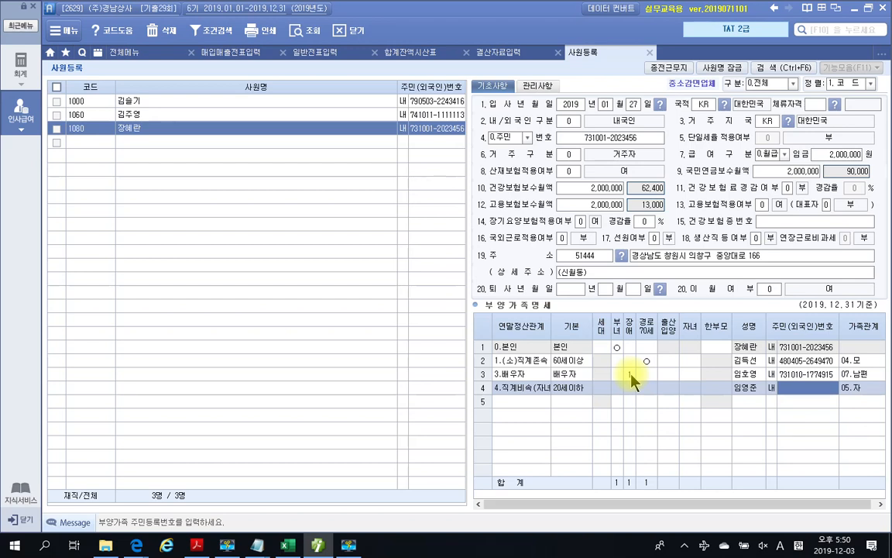
{"action": "type", "text": "990305-"}
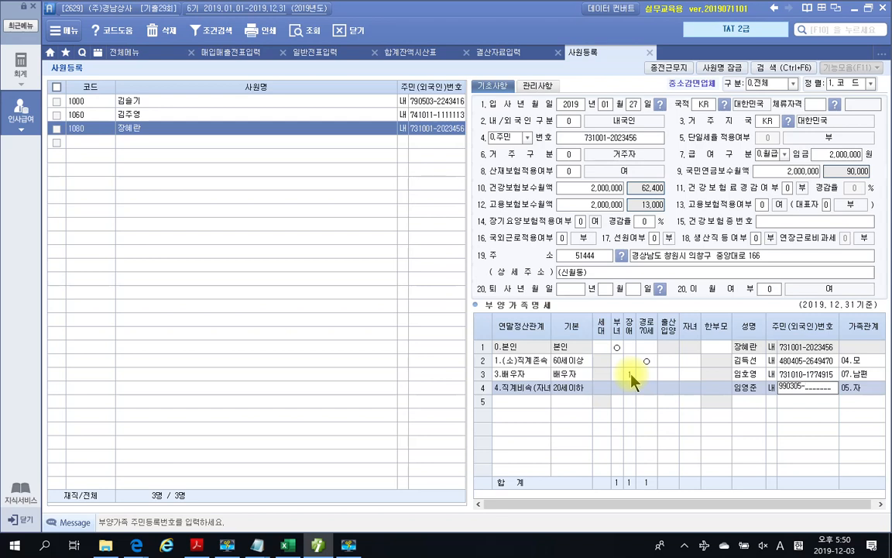
{"action": "type", "text": "1111116"}
{"action": "key", "text": "Return"}
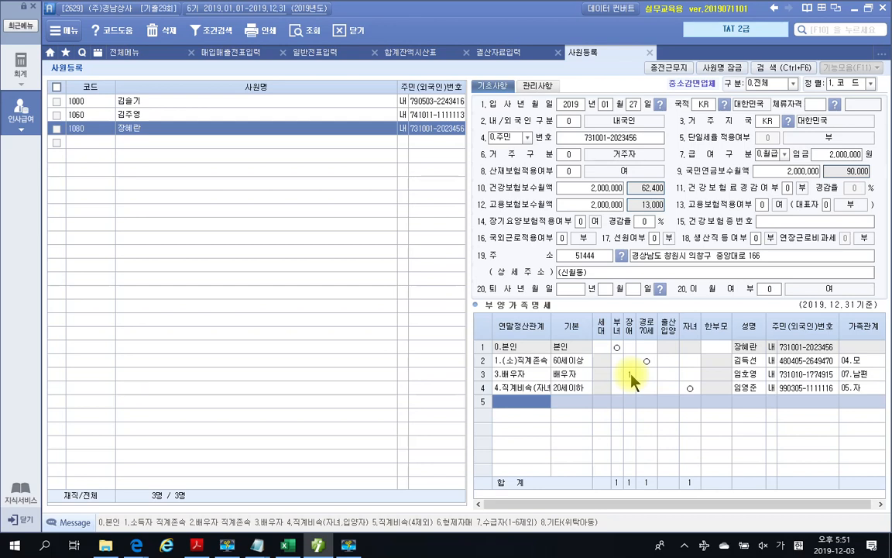
Add a fifth row with relationship 4, 직계비속, and 기본 20세이하, and fill in the younger child's name and 주민등록번호.
{"action": "key", "text": "4"}
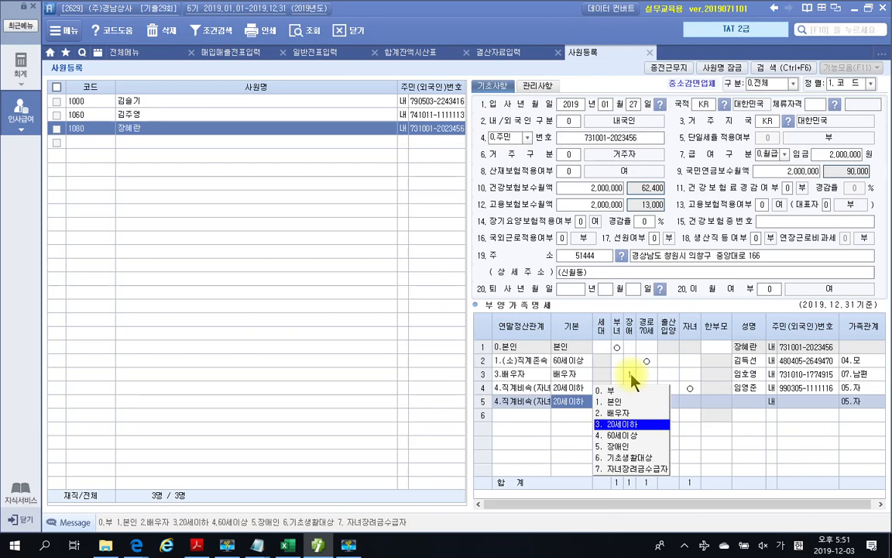
{"action": "key", "text": "Return"}
{"action": "key", "text": "Return"}
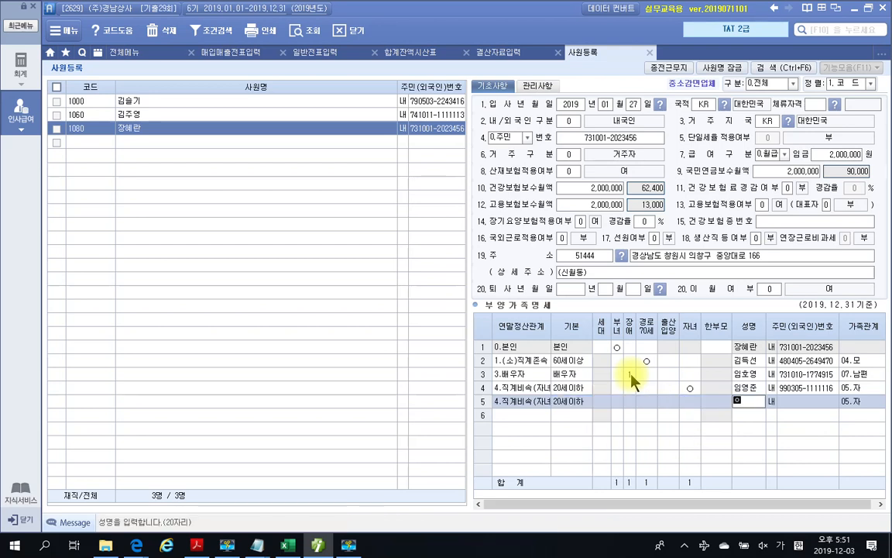
{"action": "type", "text": "임영훈"}
{"action": "key", "text": "Return"}
{"action": "key", "text": "Return"}
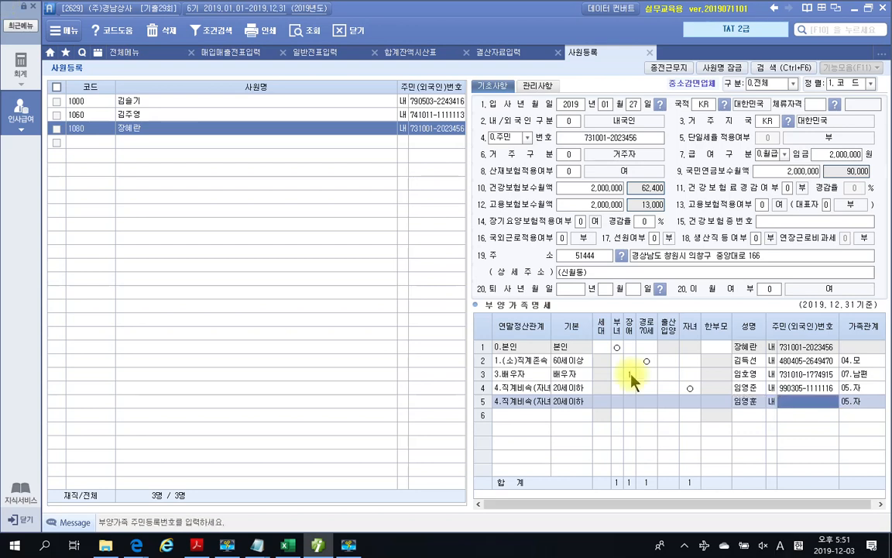
{"action": "type", "text": "150123-"}
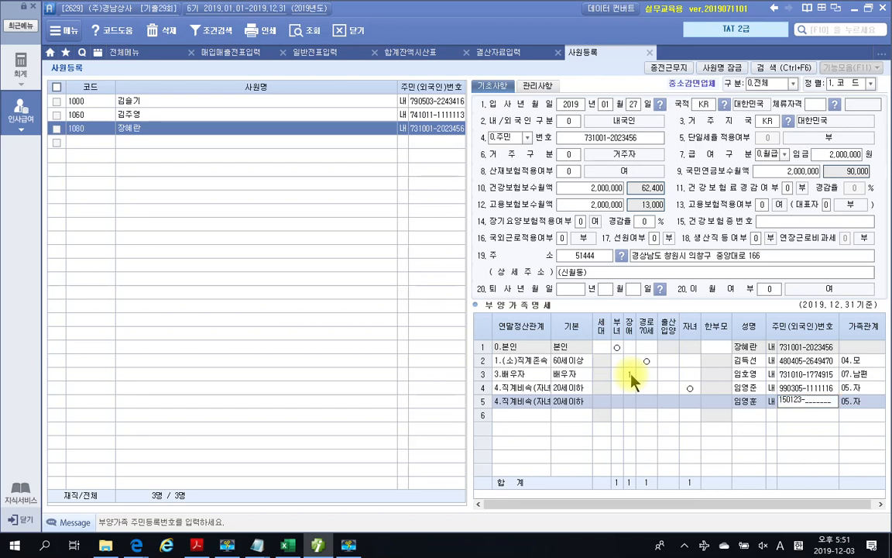
{"action": "type", "text": "4070787"}
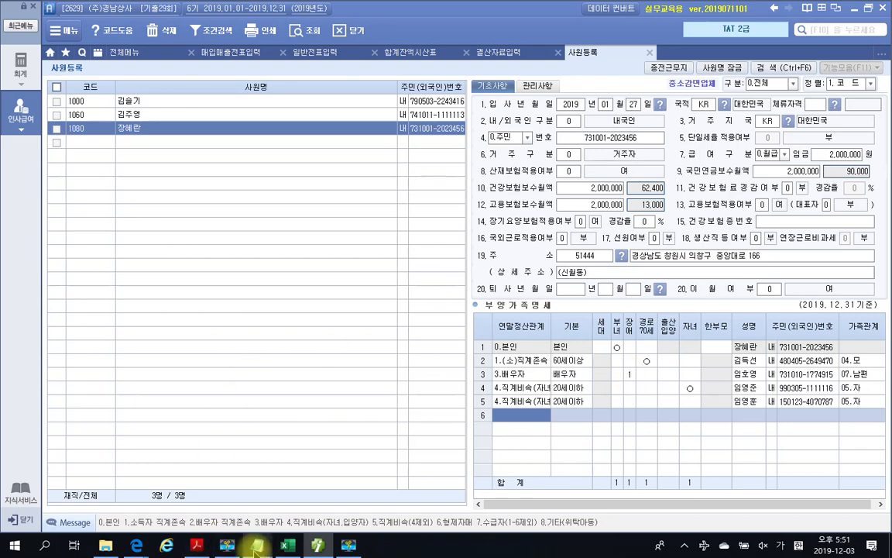
Switch to the exam PDF and examine the 이모 entry in the family certificate and her note in 자료설명.
{"action": "left_click", "coordinate": [197, 546]}
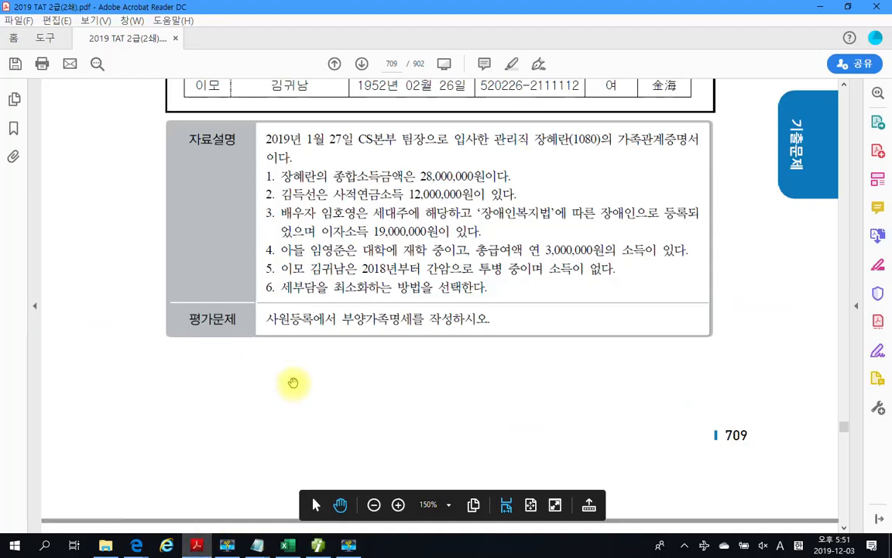
{"action": "scroll", "coordinate": [302, 342], "scroll_direction": "up", "scroll_amount": 3}
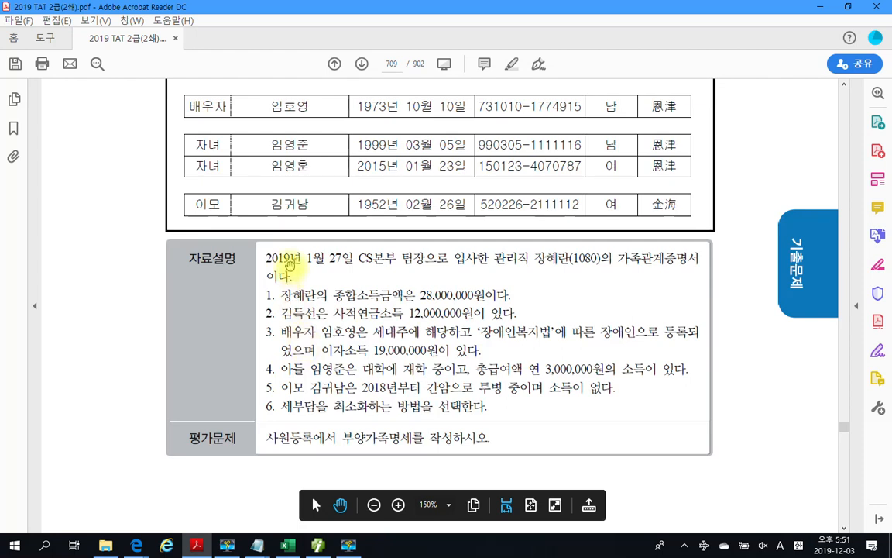
{"action": "left_click_drag", "start_coordinate": [184, 195], "coordinate": [339, 223]}
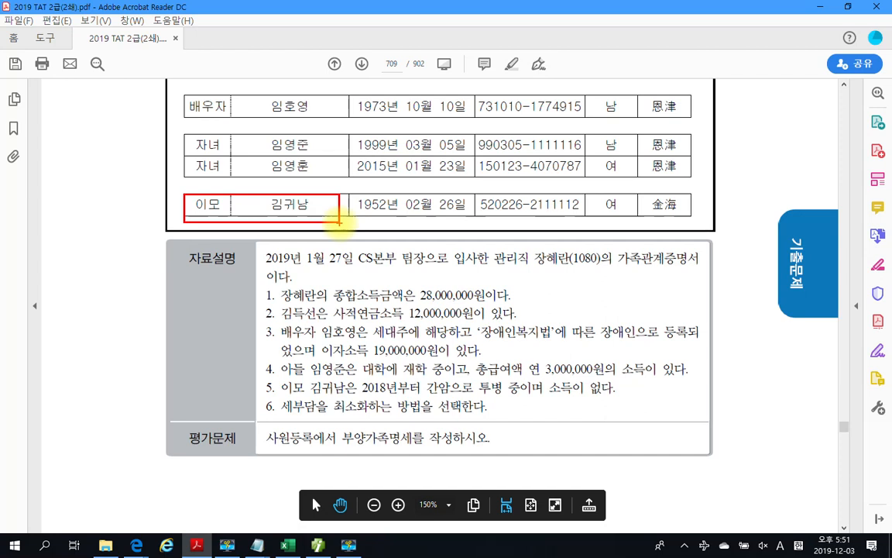
{"action": "key", "text": "Escape"}
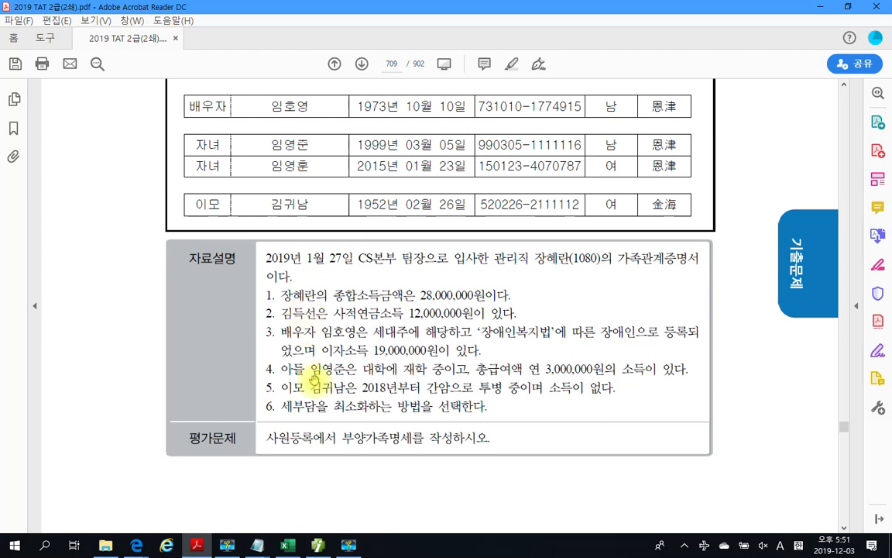
{"action": "left_click_drag", "start_coordinate": [310, 386], "coordinate": [612, 389]}
{"action": "left_click", "coordinate": [352, 387]}
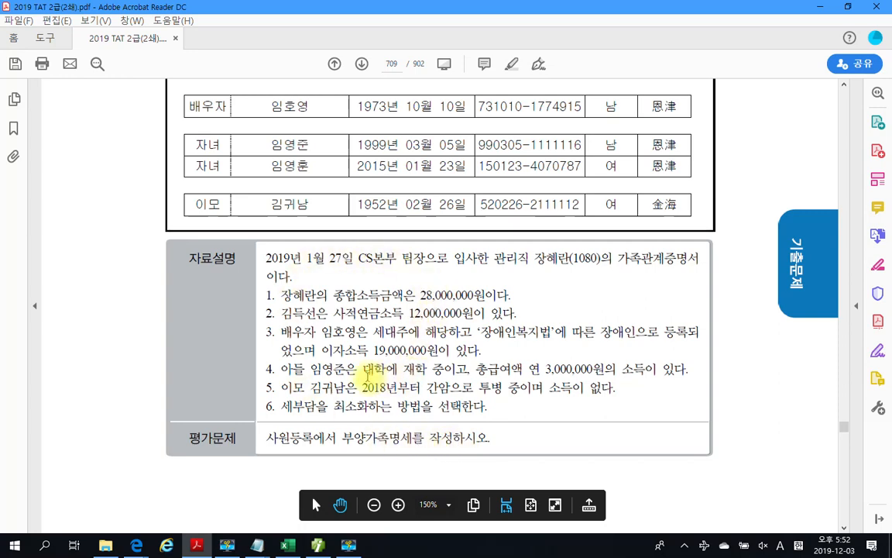
{"action": "scroll", "coordinate": [367, 375], "scroll_direction": "down", "scroll_amount": 10}
{"action": "scroll", "coordinate": [365, 372], "scroll_direction": "down", "scroll_amount": 4}
{"action": "scroll", "coordinate": [364, 374], "scroll_direction": "up", "scroll_amount": 8}
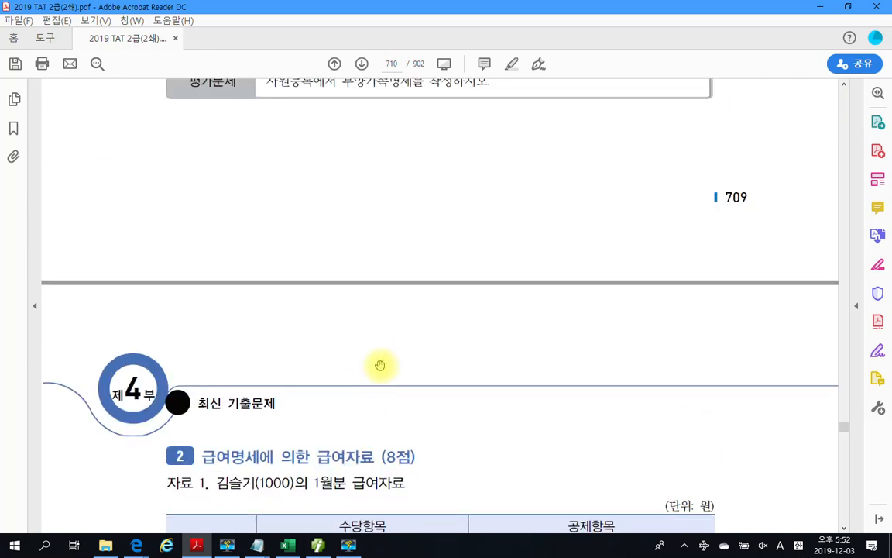
{"action": "scroll", "coordinate": [321, 323], "scroll_direction": "up", "scroll_amount": 1}
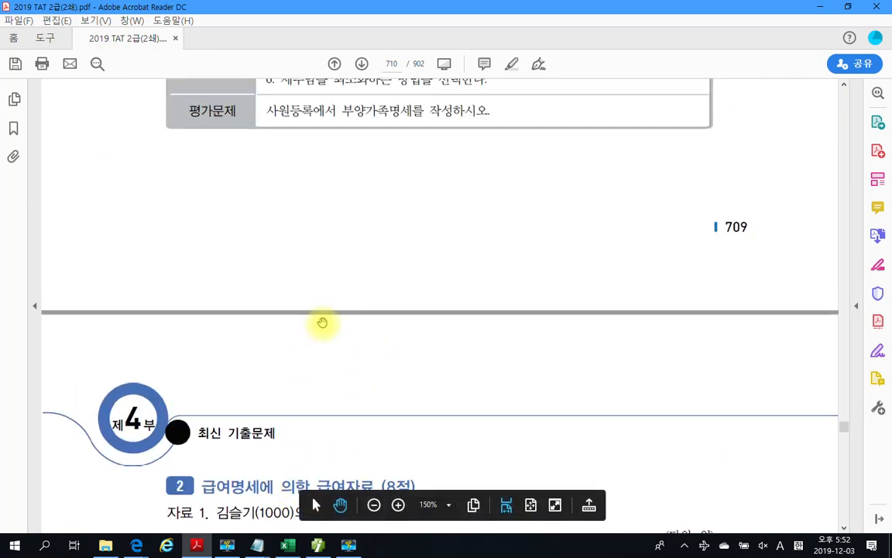
{"action": "scroll", "coordinate": [323, 323], "scroll_direction": "up", "scroll_amount": 2}
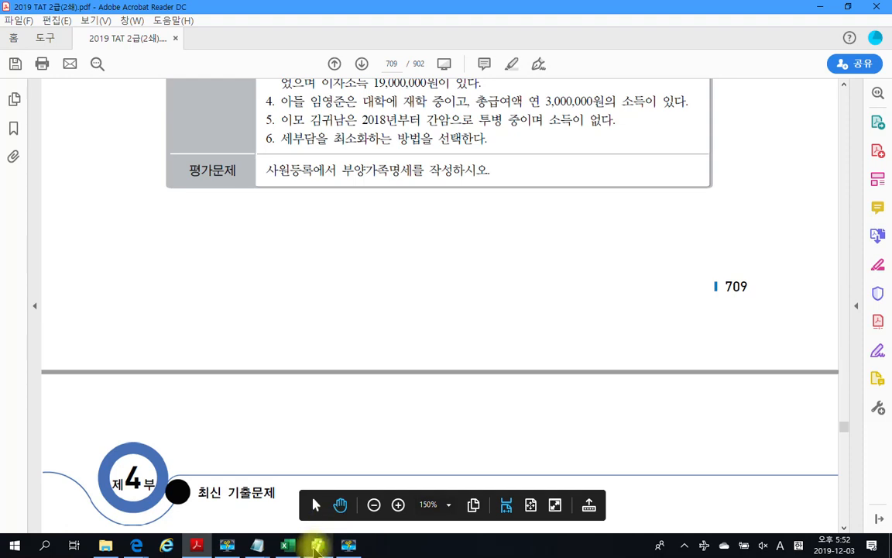
{"action": "mouse_move", "coordinate": [347, 549]}
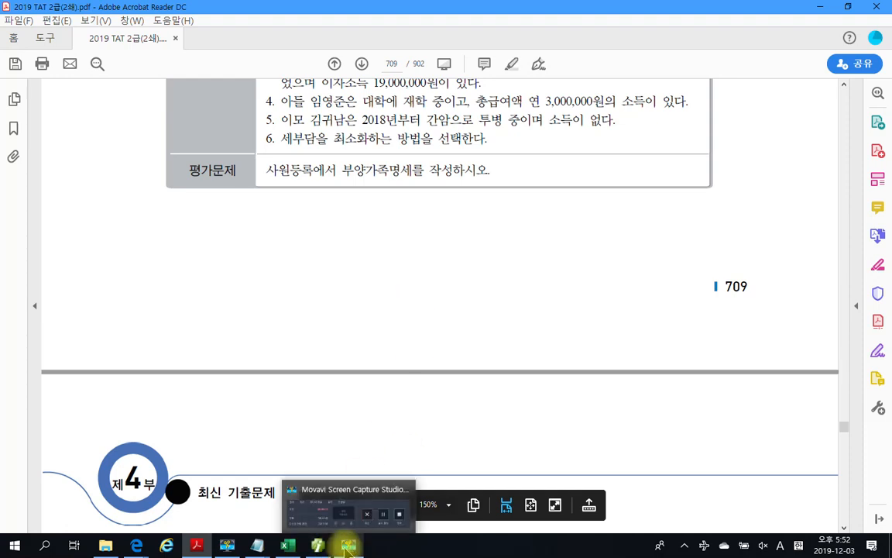